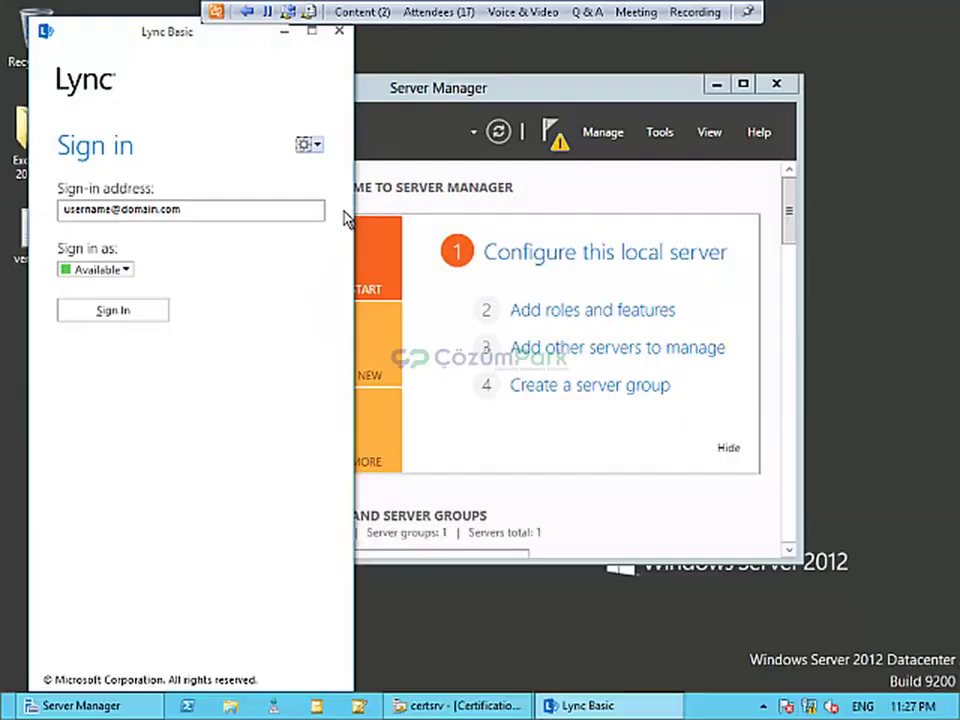
Close the Lync sign-in window, review dc2012's Local Server properties, then minimize Server Manager.
{"action": "left_click", "coordinate": [340, 33]}
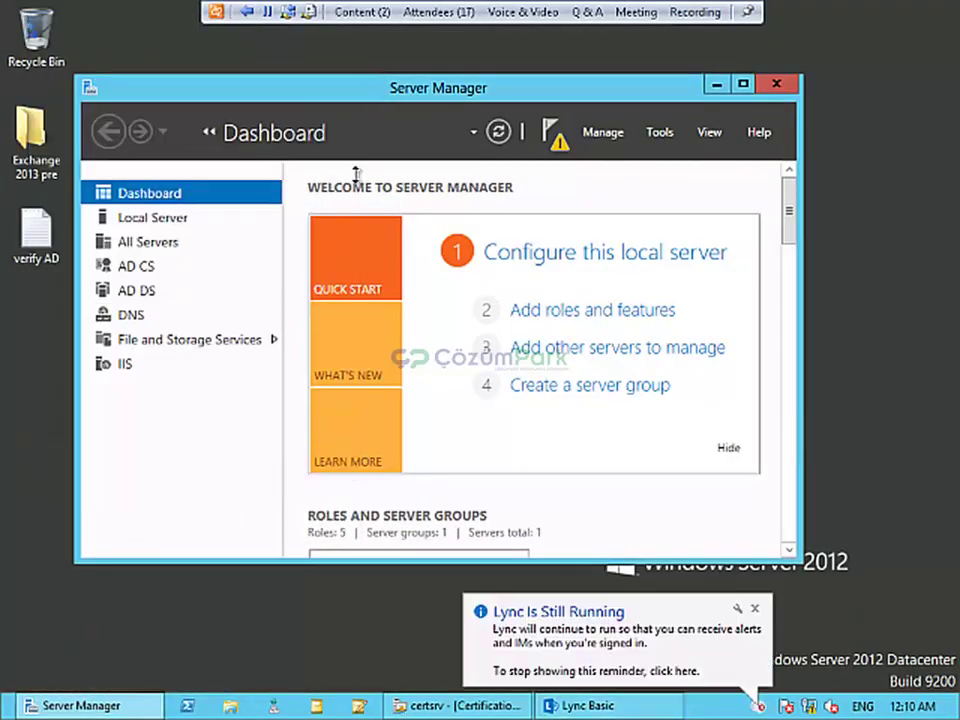
{"action": "left_click", "coordinate": [163, 223]}
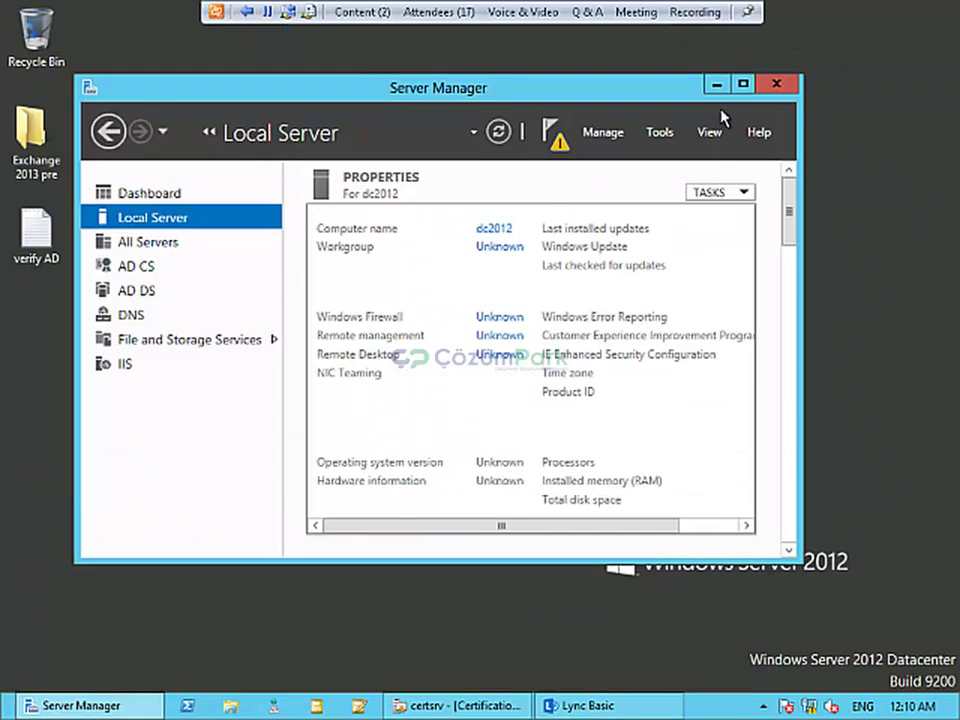
{"action": "left_click", "coordinate": [743, 84]}
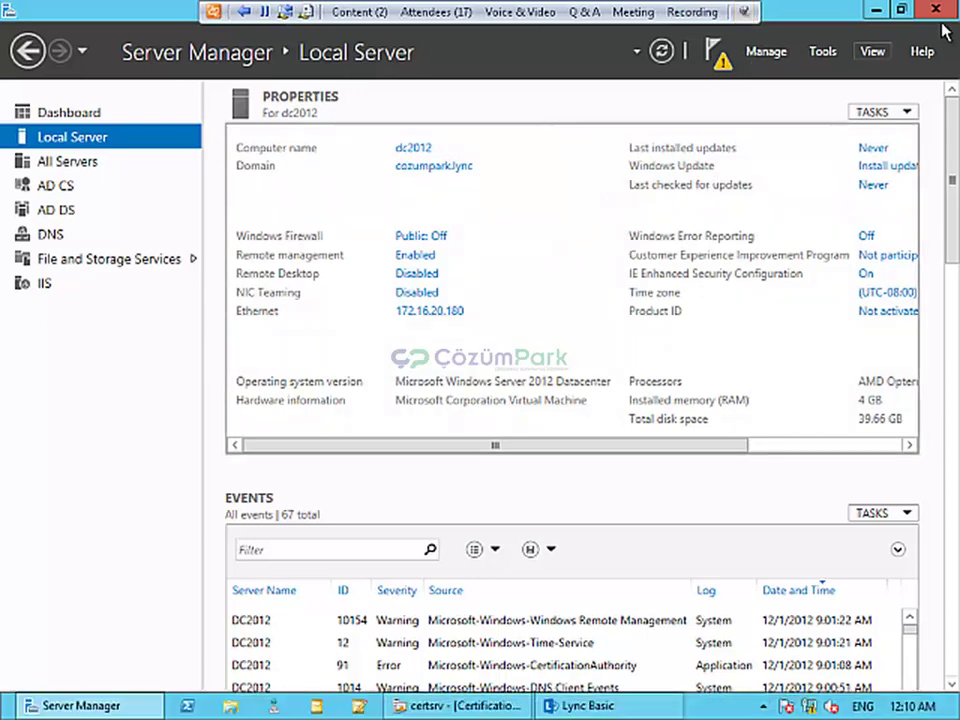
{"action": "left_click", "coordinate": [876, 10]}
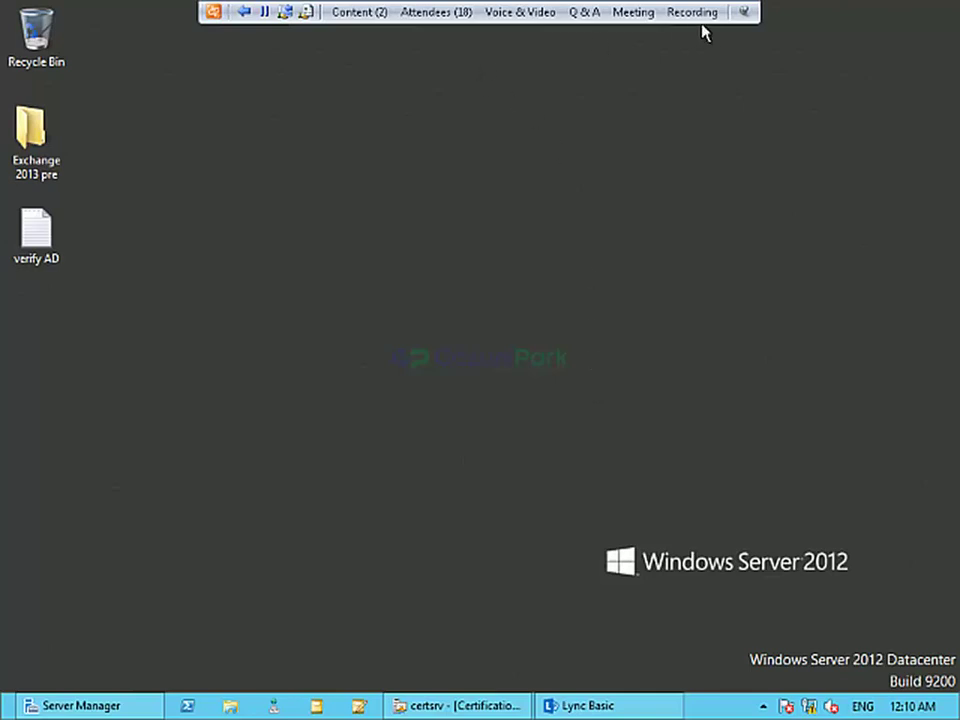
Auto-hide the meeting toolbar, minimize the DC01 session, and connect to the LYNC01 VM.
{"action": "left_click", "coordinate": [748, 14]}
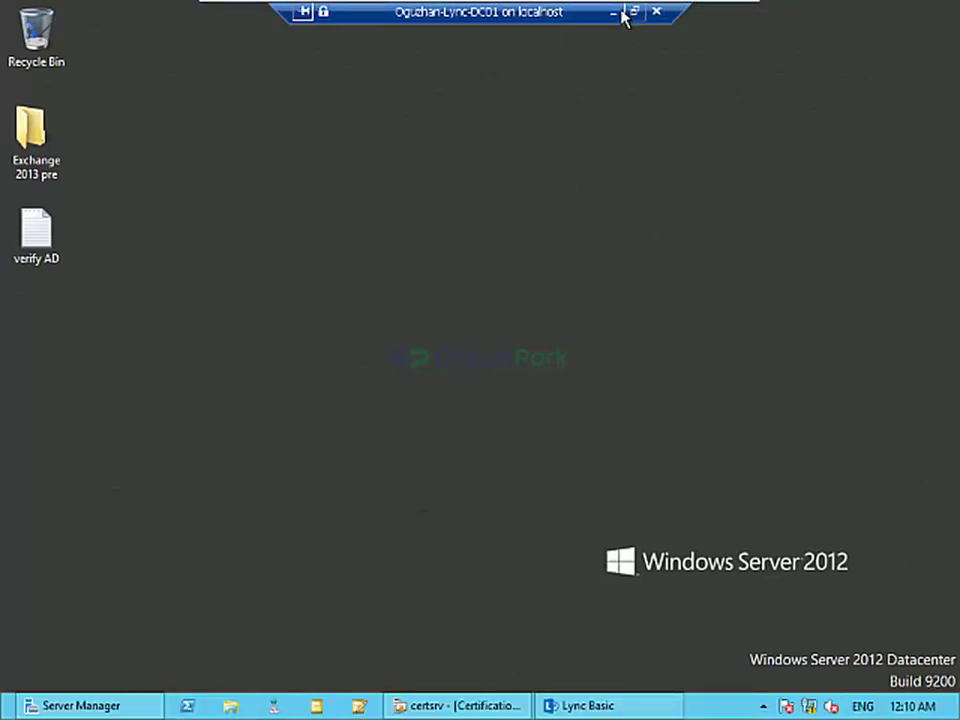
{"action": "left_click", "coordinate": [613, 14]}
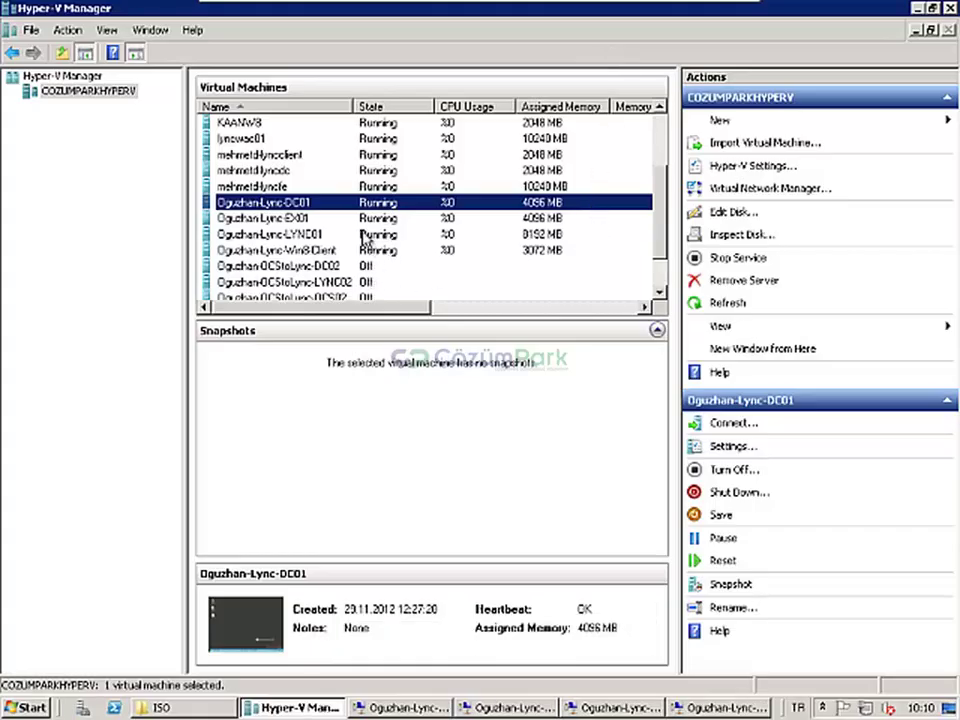
{"action": "double_click", "coordinate": [299, 239]}
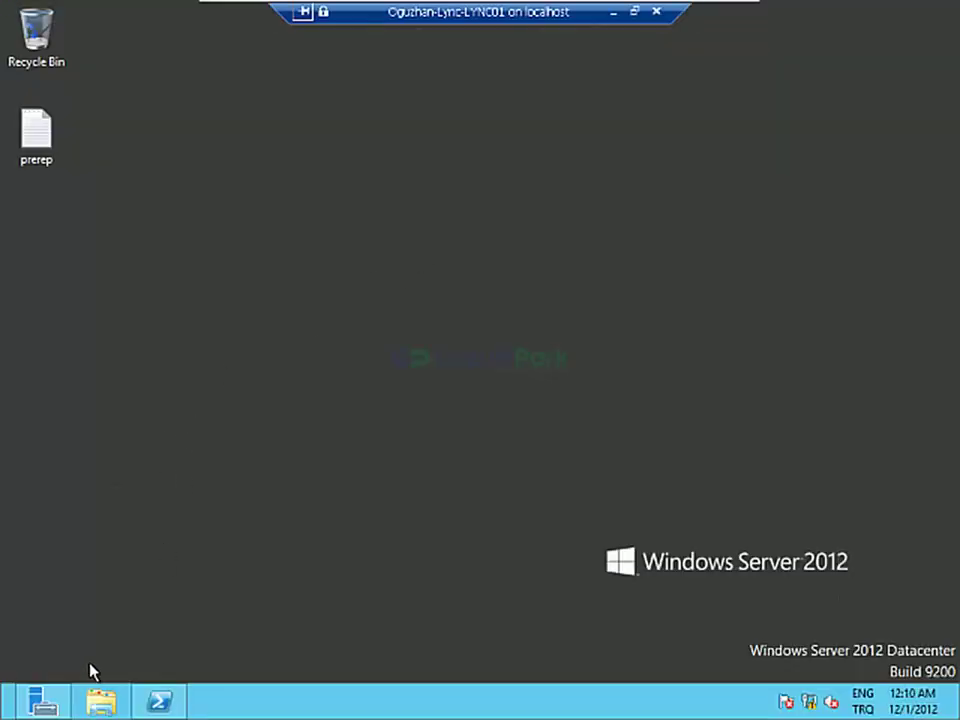
Open PowerShell and the prerep file, and copy the first Add-WindowsFeature command with -Source D:\sources\sxs.
{"action": "left_click", "coordinate": [165, 703]}
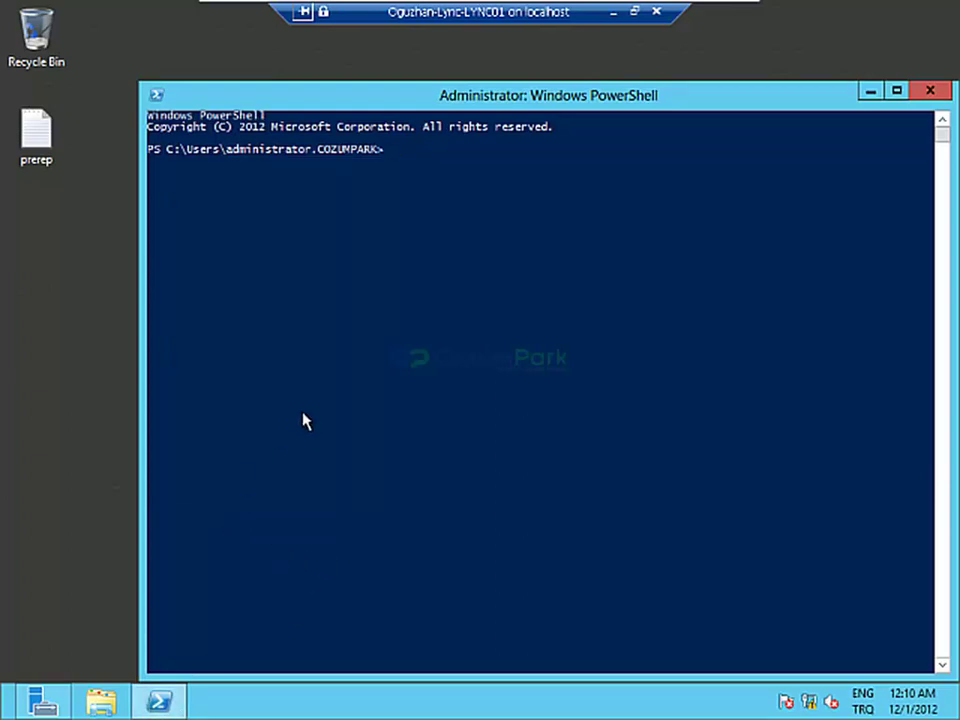
{"action": "double_click", "coordinate": [27, 138]}
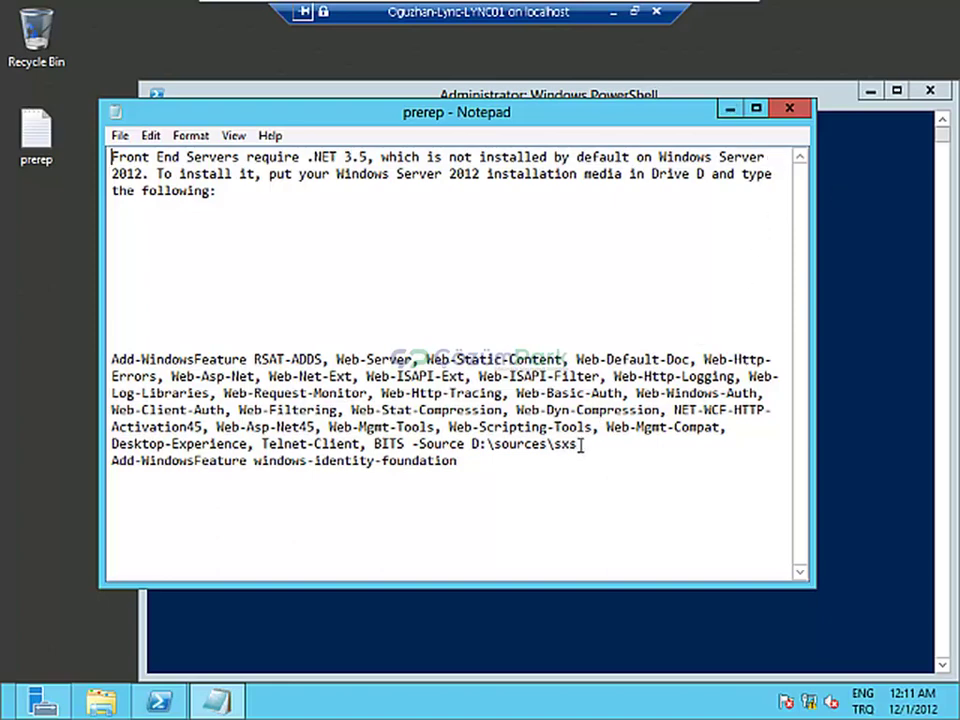
{"action": "left_click_drag", "start_coordinate": [579, 446], "coordinate": [469, 447]}
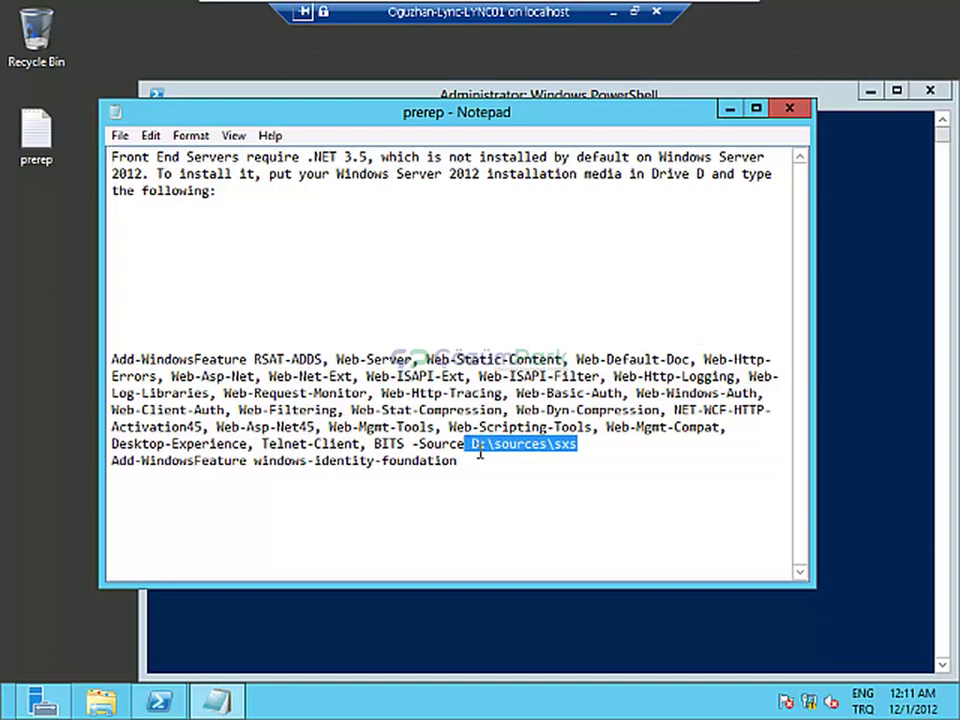
{"action": "key", "text": "shift+Left"}
{"action": "left_click", "coordinate": [578, 446]}
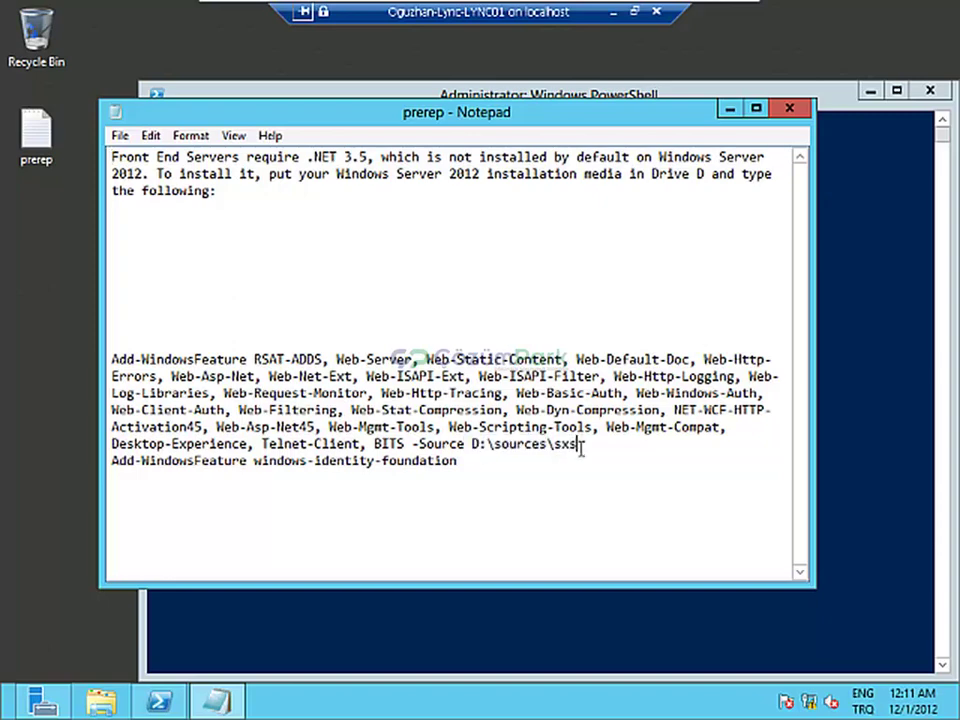
{"action": "key", "text": "shift+Left"}
{"action": "key", "text": "shift+Left"}
{"action": "key", "text": "shift+Left"}
{"action": "key", "text": "shift+Left"}
{"action": "left_click_drag", "start_coordinate": [579, 446], "coordinate": [411, 446]}
{"action": "left_click_drag", "start_coordinate": [352, 432], "coordinate": [577, 444]}
{"action": "left_click", "coordinate": [143, 360]}
{"action": "right_click", "coordinate": [552, 400]}
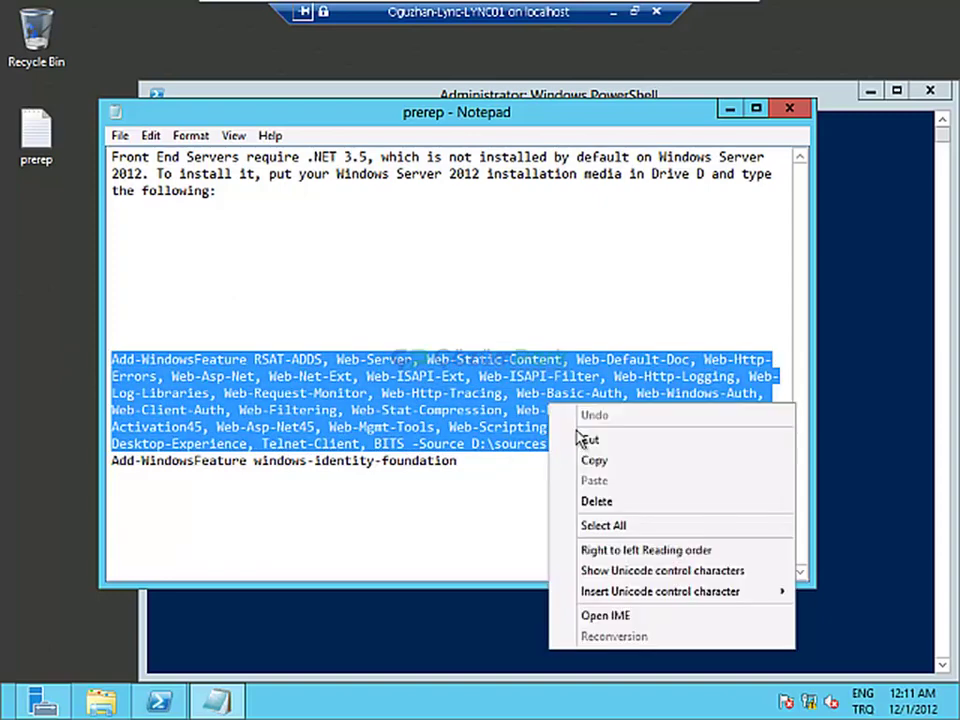
{"action": "left_click", "coordinate": [585, 460]}
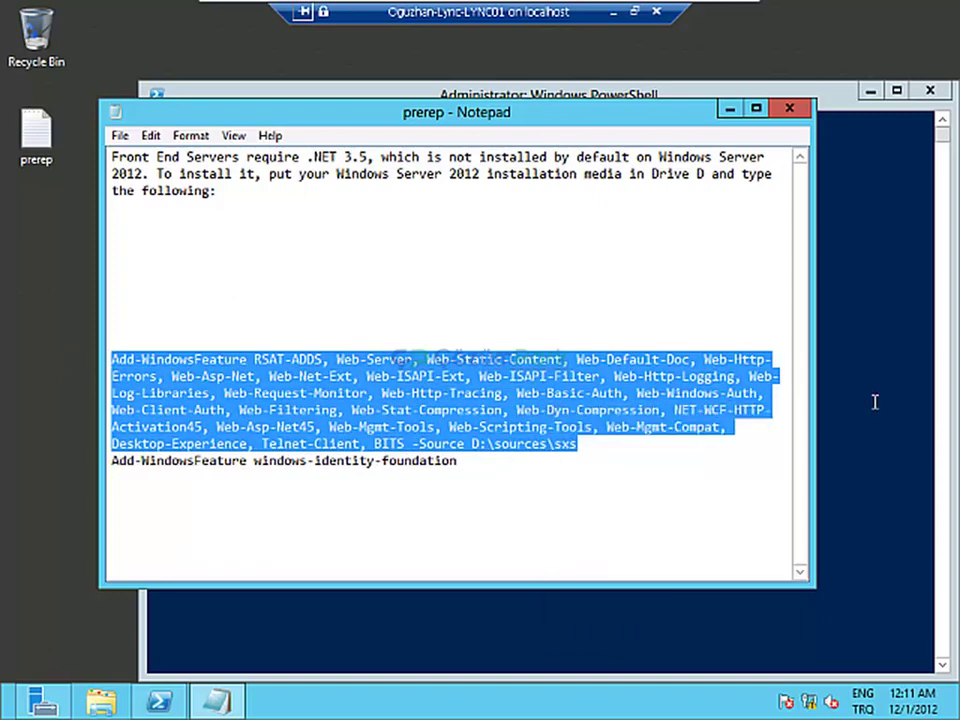
{"action": "left_click", "coordinate": [864, 343]}
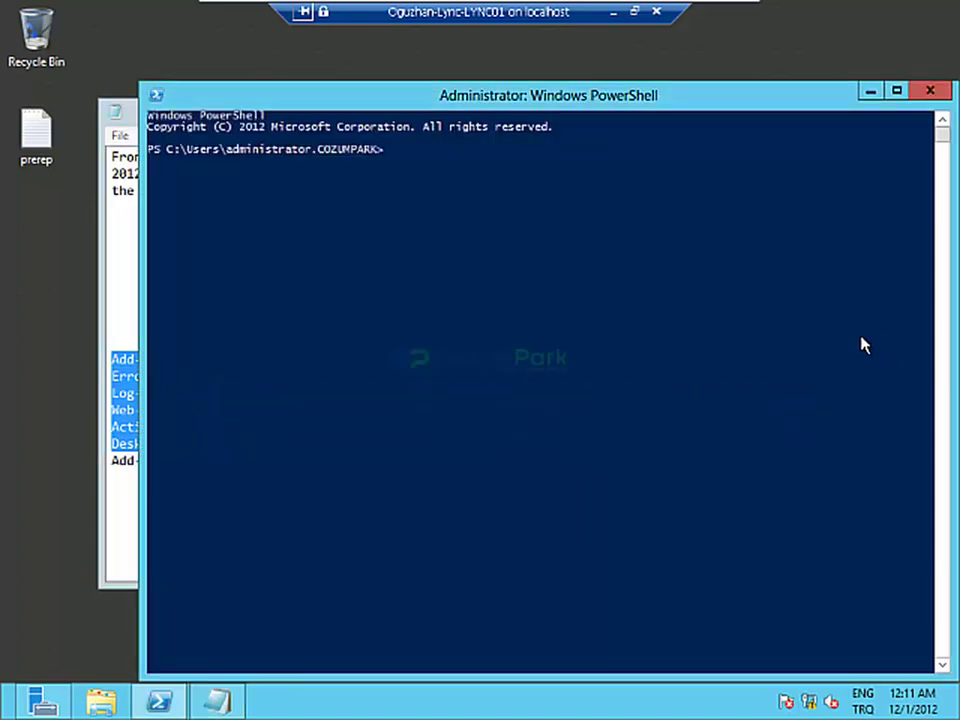
Paste and run the Add-WindowsFeature command, then move PowerShell to watch the install progress.
{"action": "right_click", "coordinate": [531, 336]}
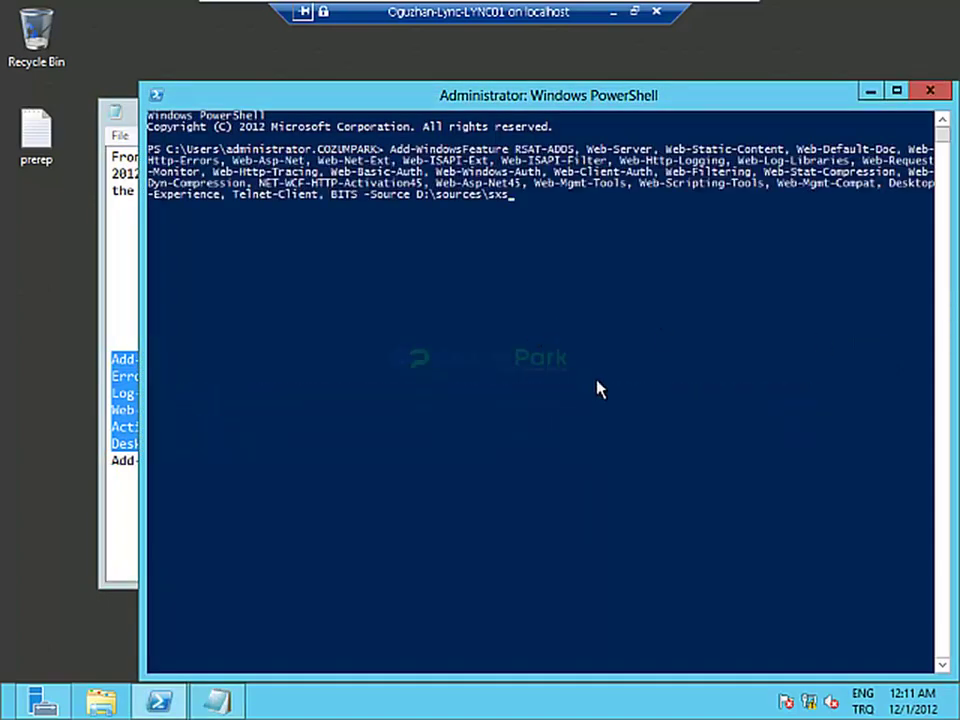
{"action": "key", "text": "Return"}
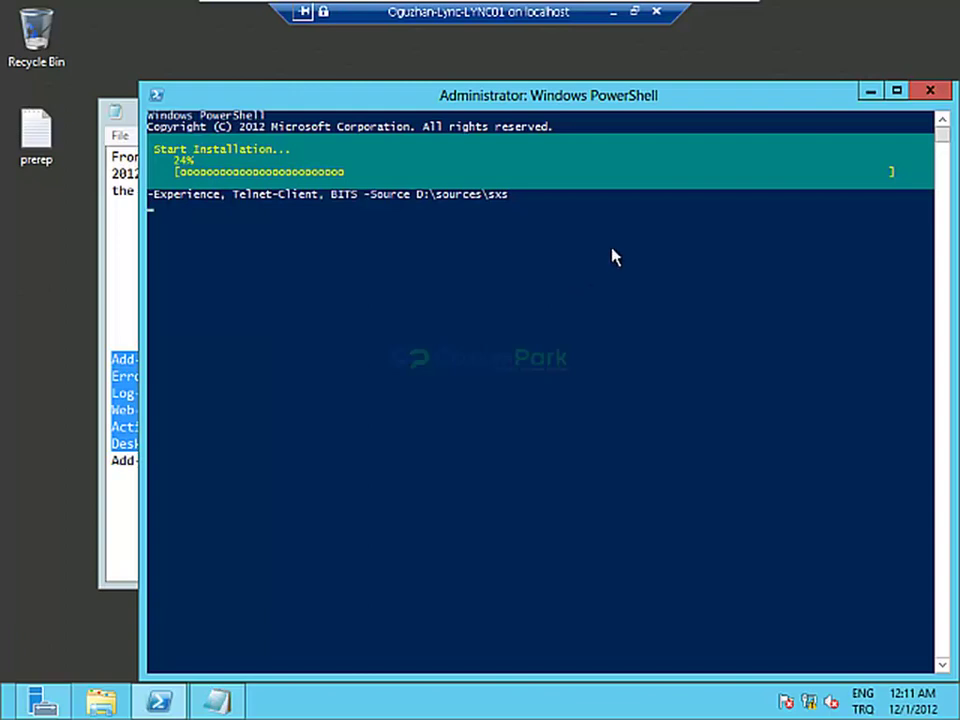
{"action": "left_click", "coordinate": [122, 332]}
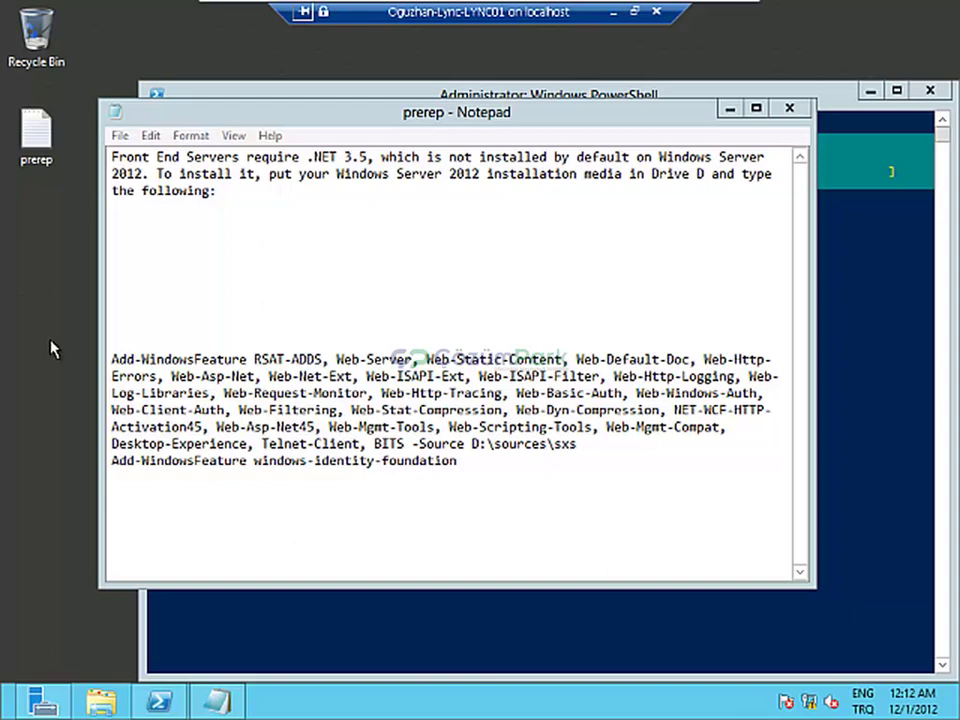
{"action": "left_click", "coordinate": [730, 107]}
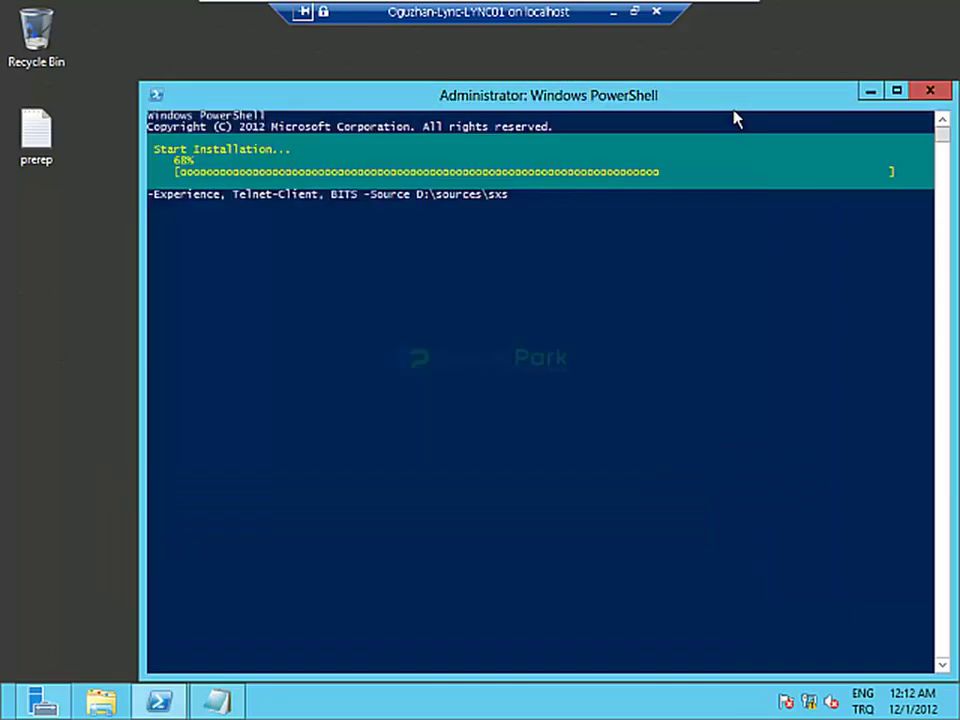
{"action": "left_click_drag", "start_coordinate": [730, 104], "coordinate": [671, 78]}
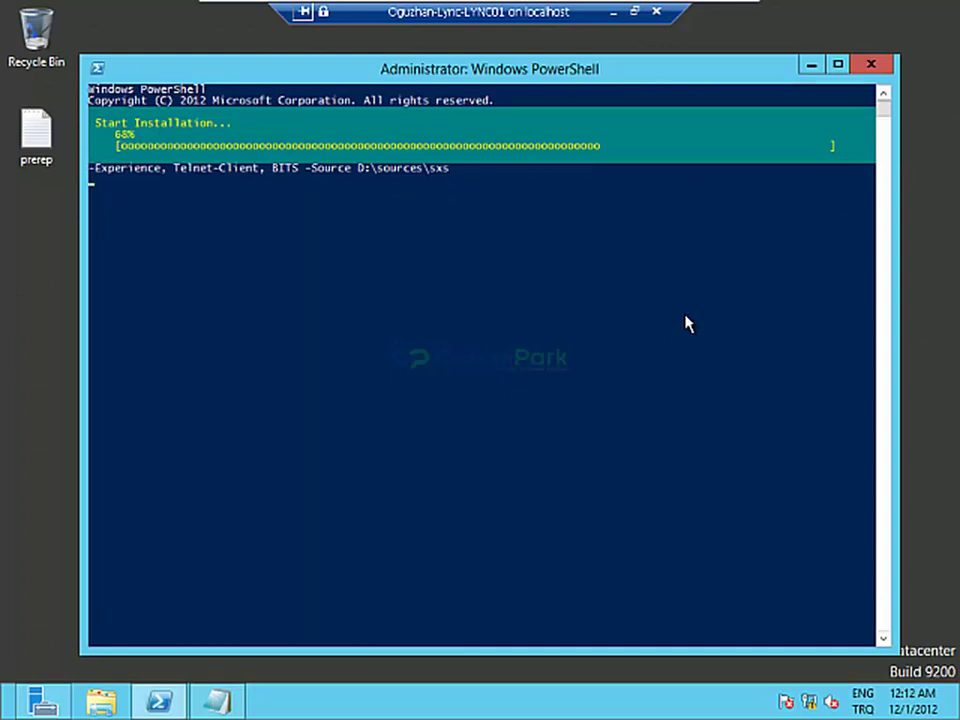
Turn off Windows Firewall for domain, private and public networks.
{"action": "right_click", "coordinate": [810, 702]}
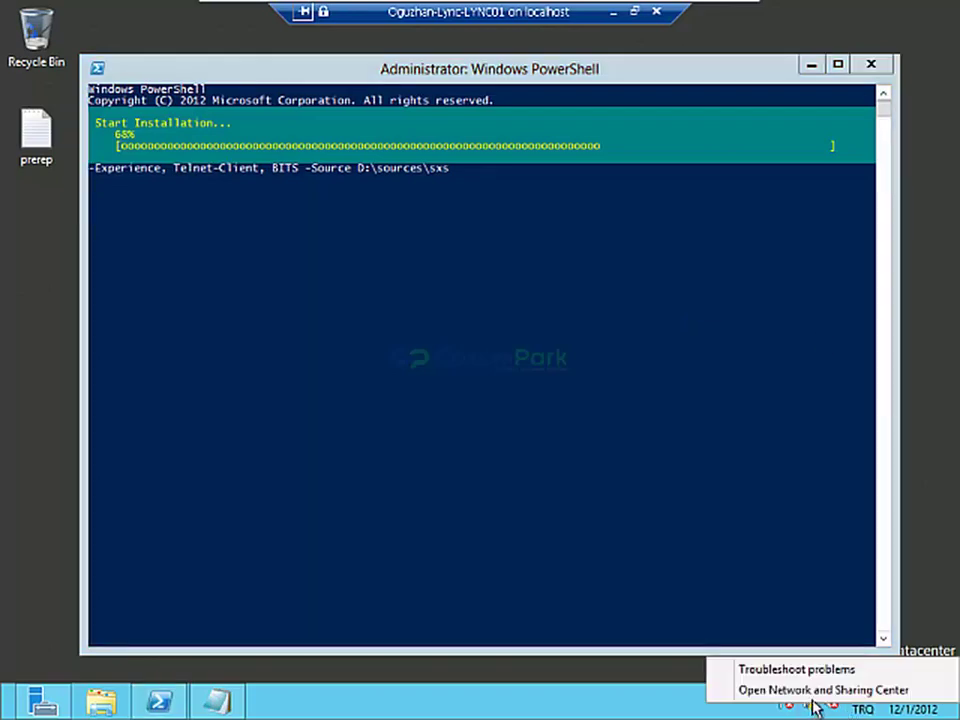
{"action": "left_click", "coordinate": [605, 525]}
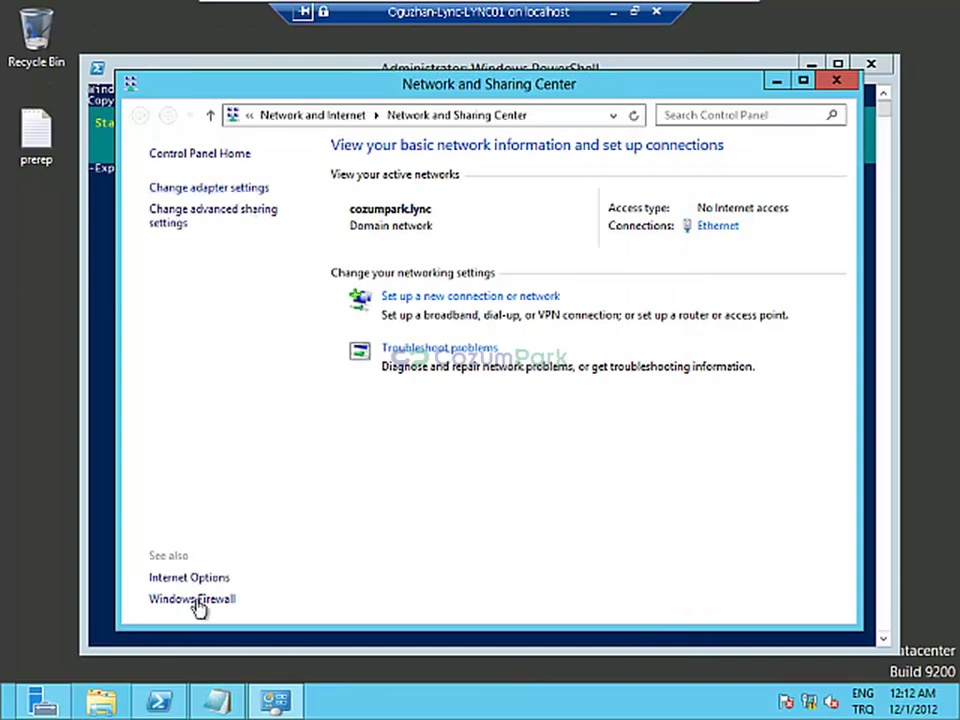
{"action": "left_click", "coordinate": [197, 600]}
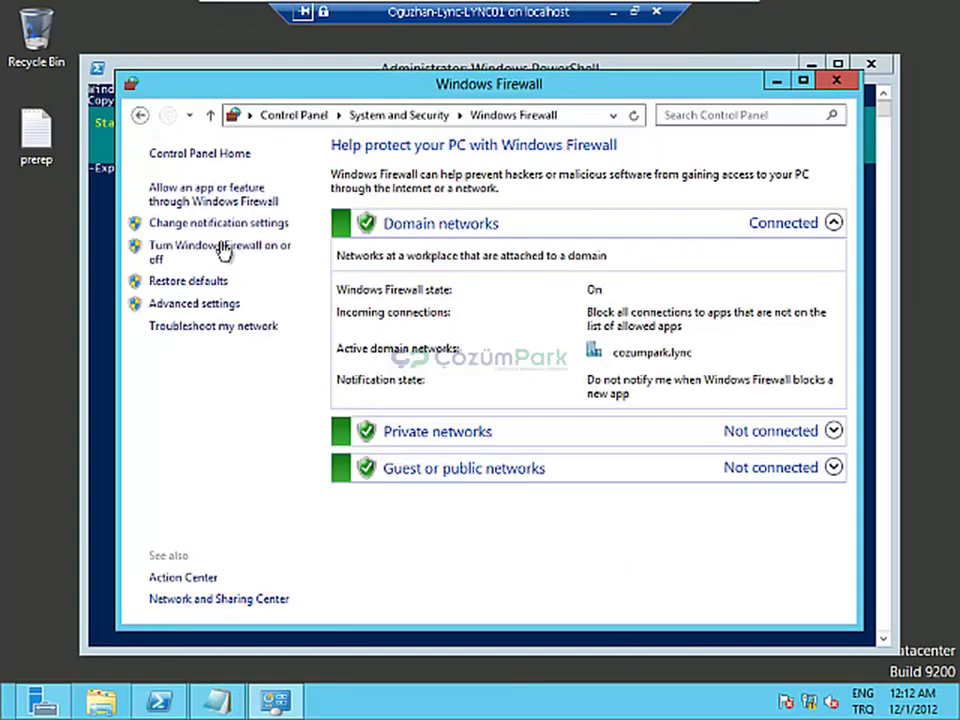
{"action": "left_click", "coordinate": [222, 250]}
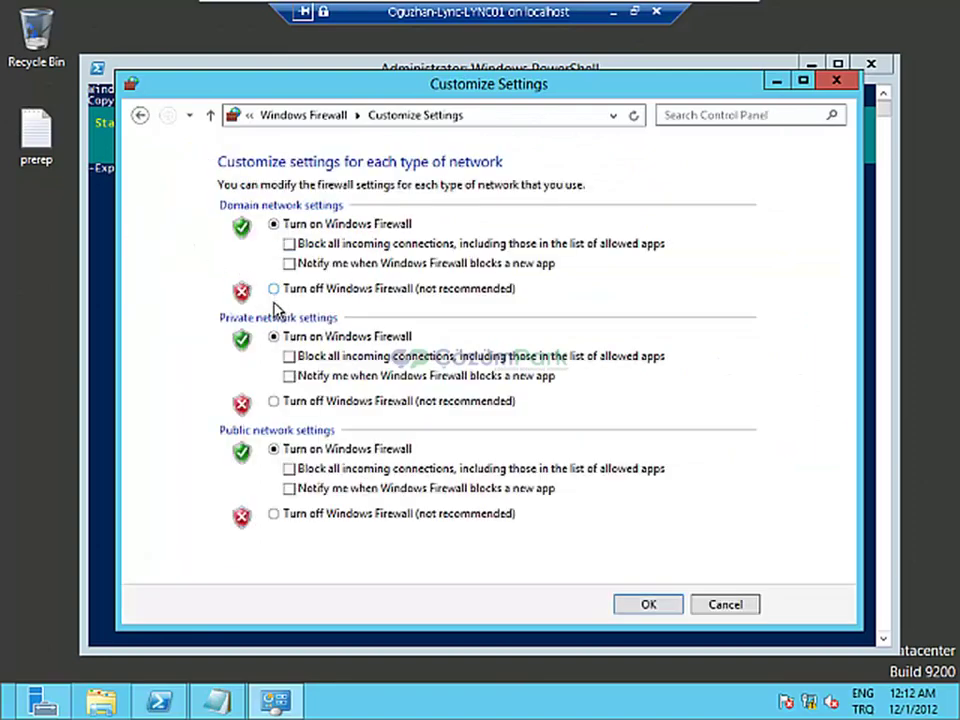
{"action": "left_click", "coordinate": [273, 289]}
{"action": "left_click", "coordinate": [273, 401]}
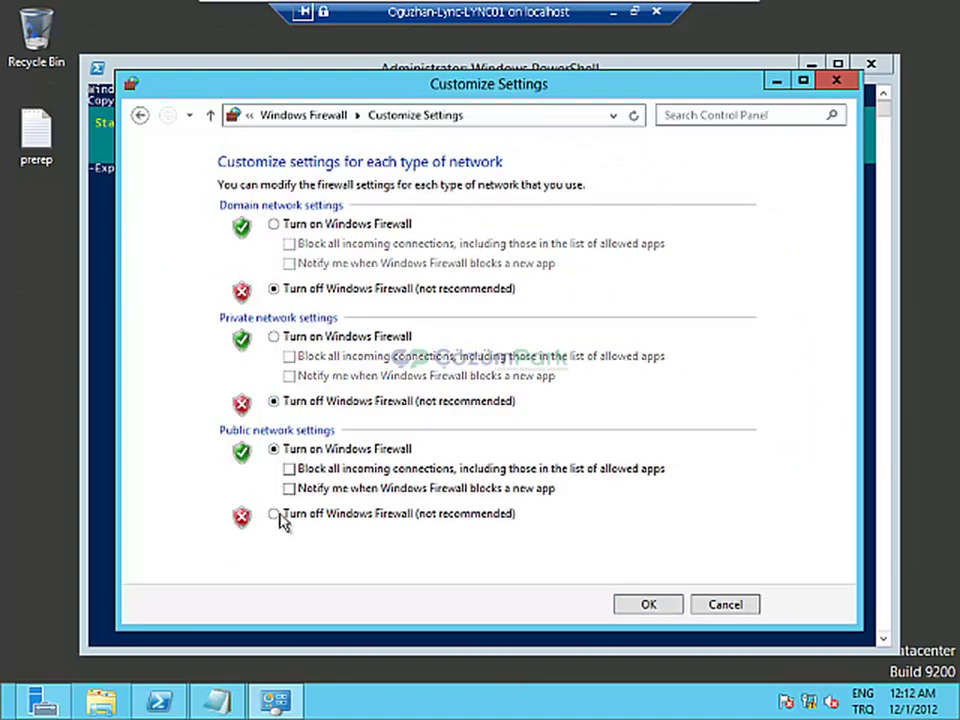
{"action": "left_click", "coordinate": [276, 514]}
{"action": "left_click", "coordinate": [624, 605]}
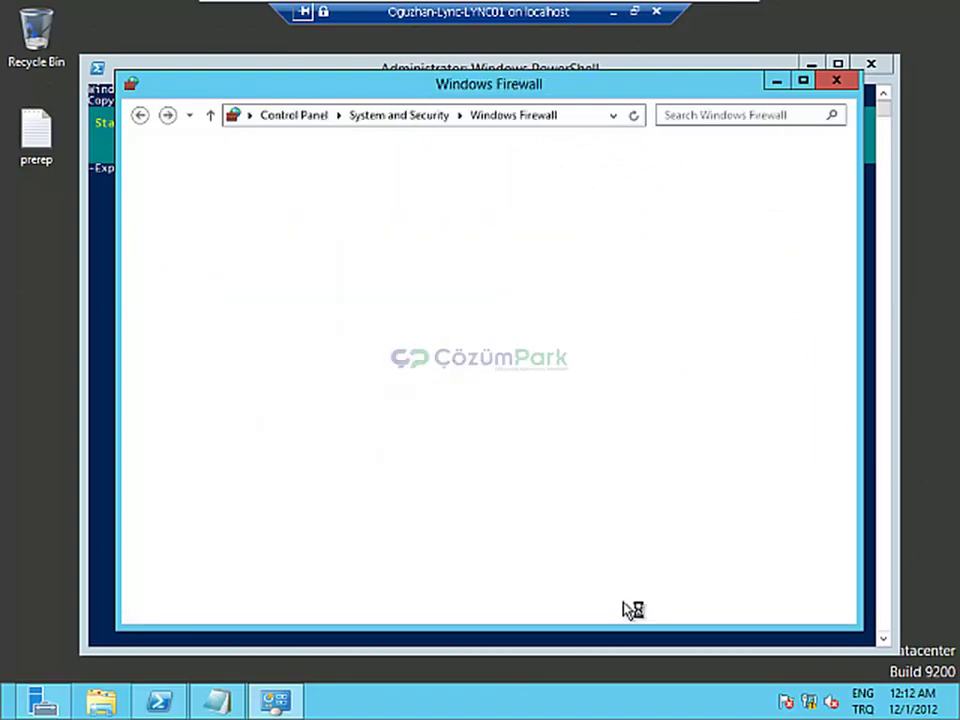
{"action": "left_click", "coordinate": [845, 84]}
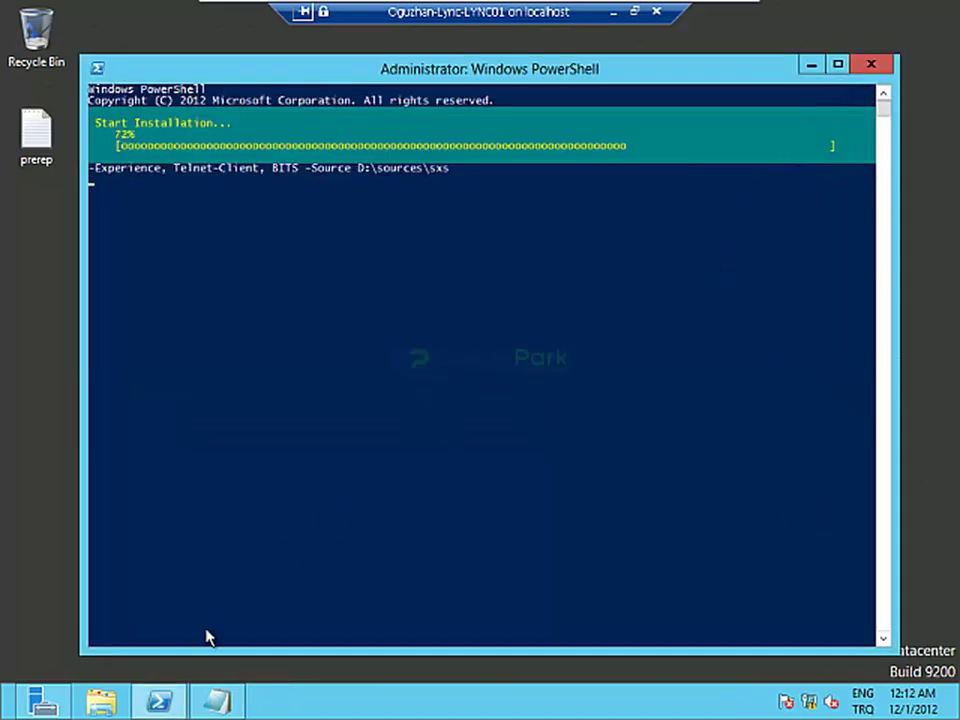
{"action": "left_click", "coordinate": [42, 702]}
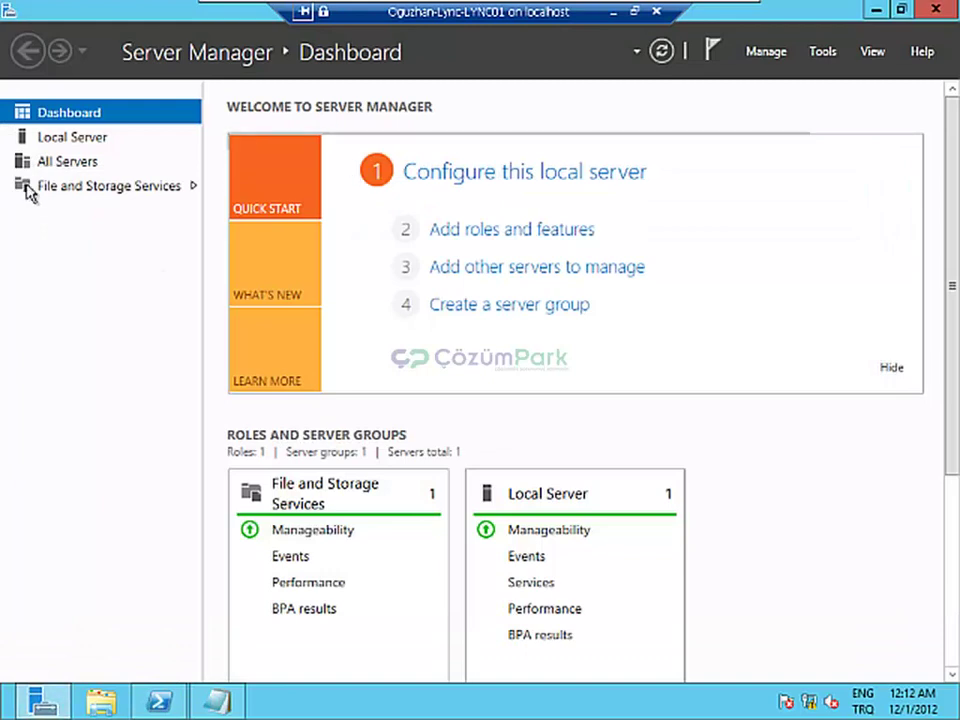
Show lync2013's Local Server properties to confirm Windows Firewall reads Domain: Off.
{"action": "left_click", "coordinate": [84, 145]}
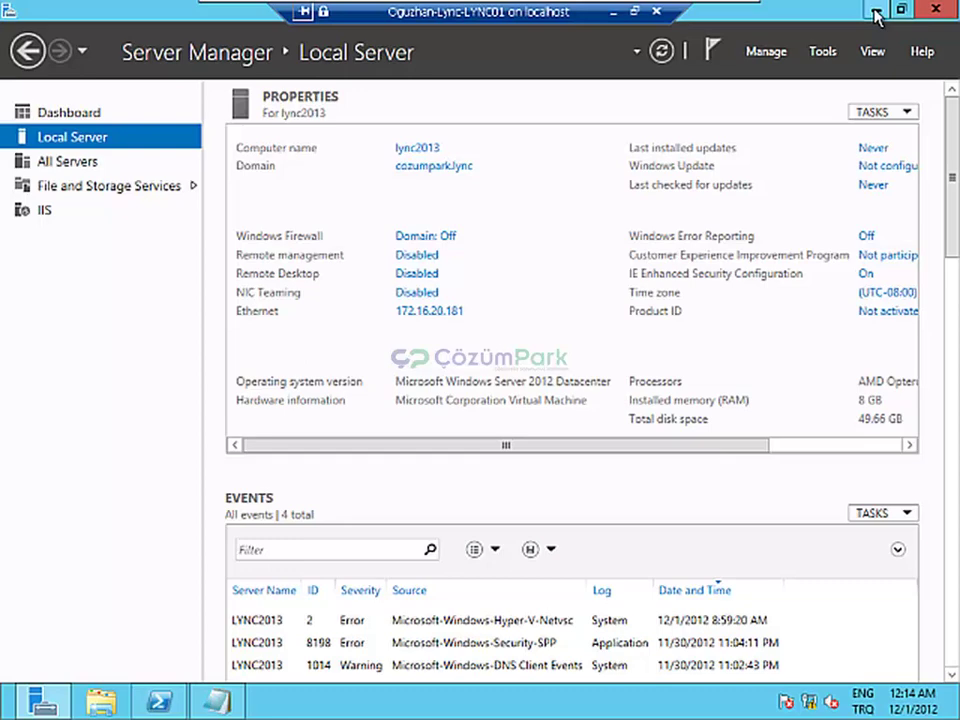
Restart LYNC01 with the shutdown reason Other (Planned).
{"action": "left_click", "coordinate": [875, 11]}
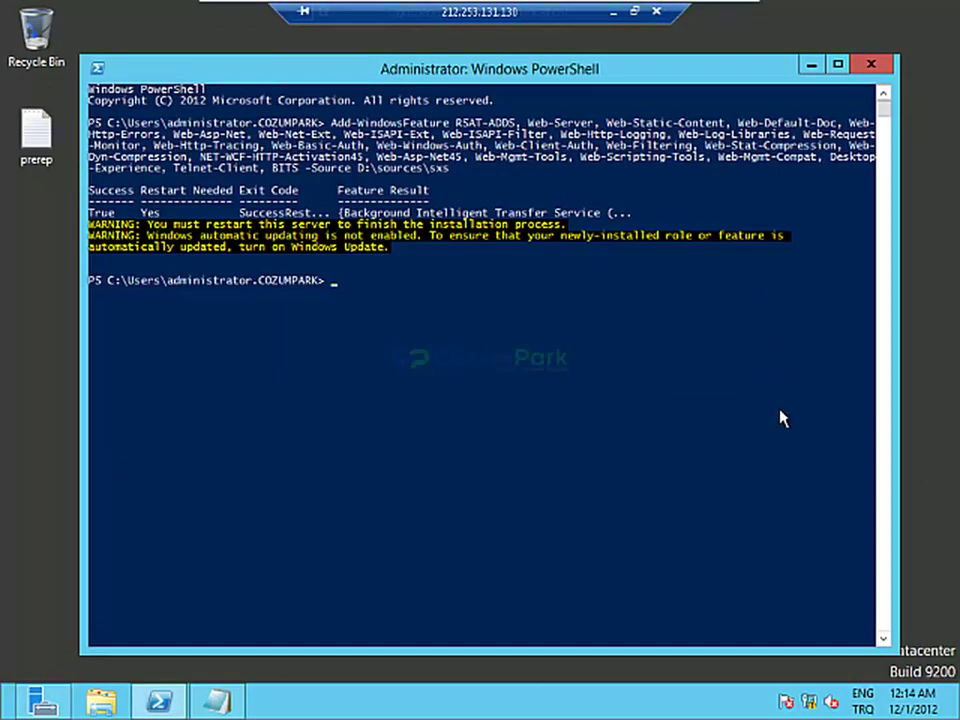
{"action": "mouse_move", "coordinate": [955, 680]}
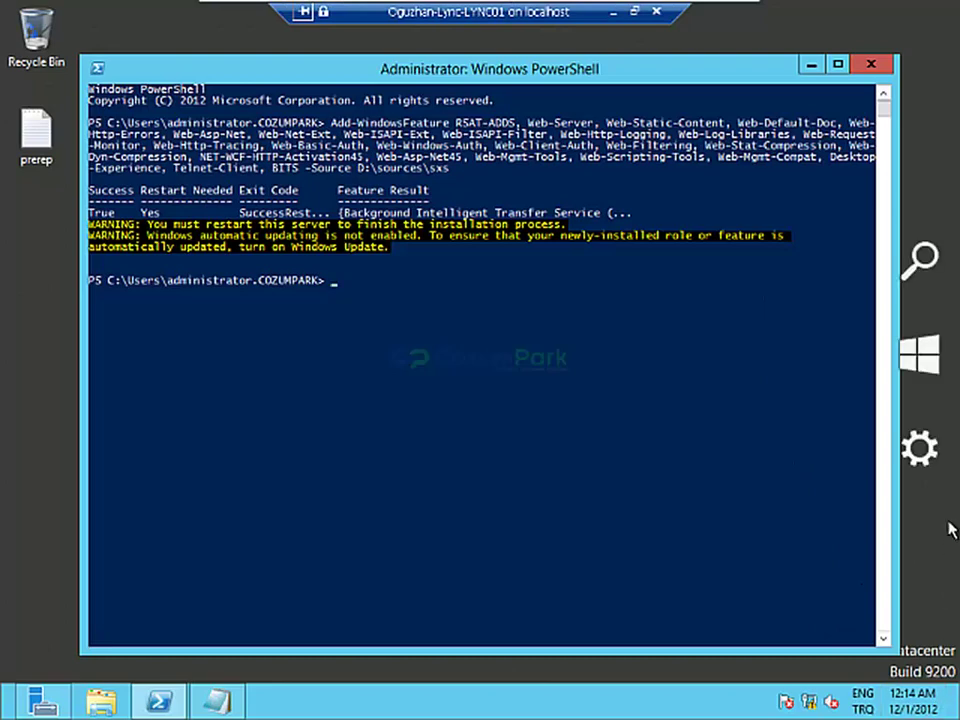
{"action": "left_click", "coordinate": [922, 452]}
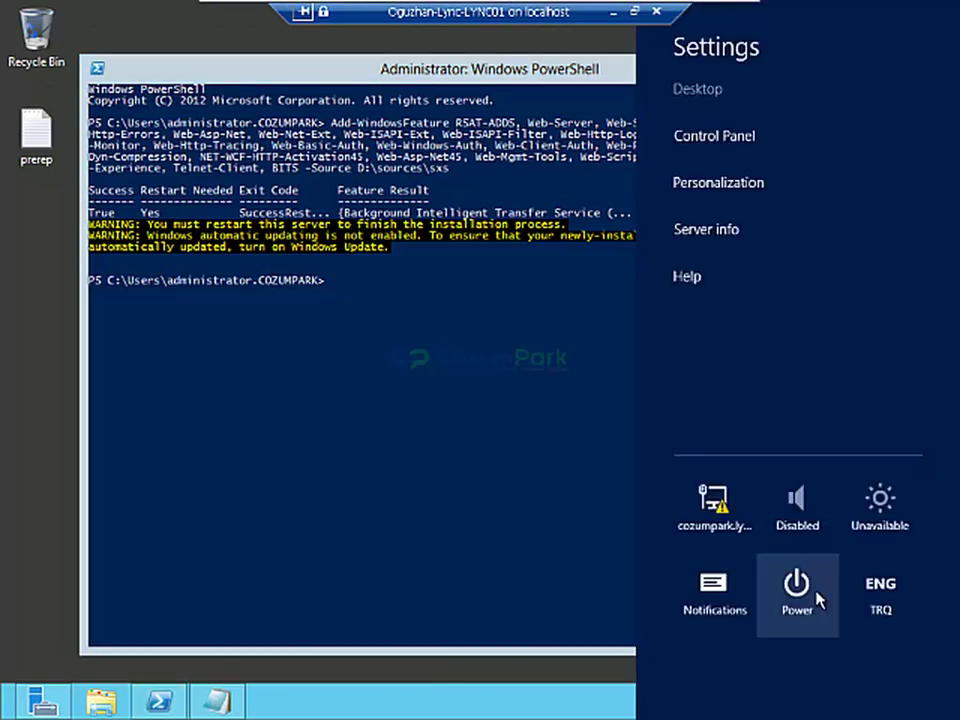
{"action": "left_click", "coordinate": [816, 598]}
{"action": "left_click", "coordinate": [808, 538]}
{"action": "left_click", "coordinate": [800, 476]}
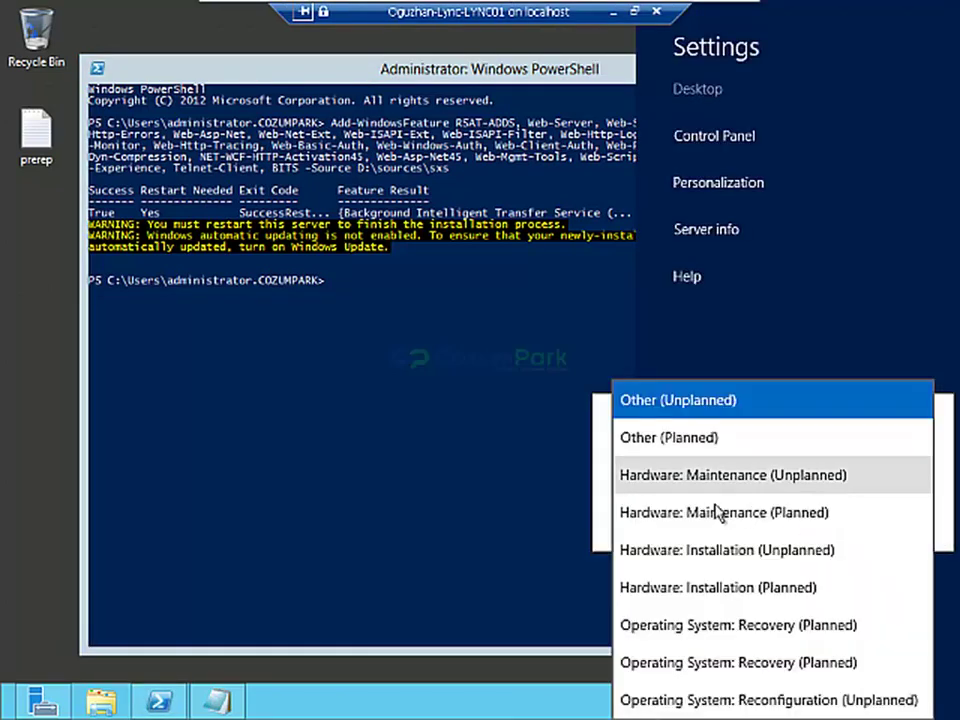
{"action": "left_click", "coordinate": [681, 440]}
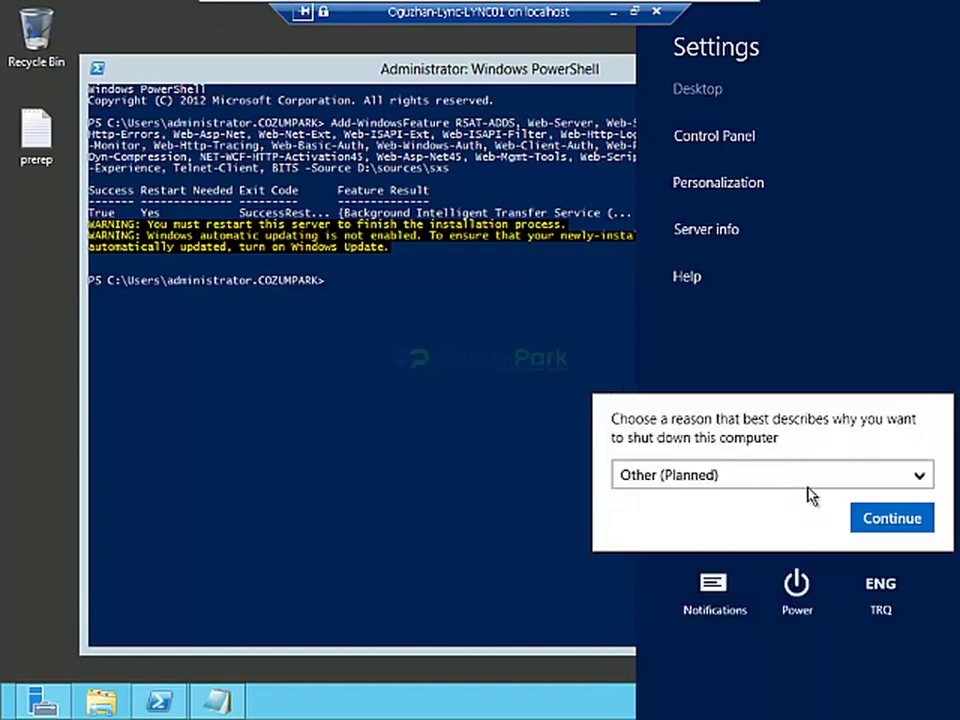
{"action": "left_click", "coordinate": [889, 519]}
Load D:\ISO\Exchange2013RTMISO.iso into LYNC01's virtual DVD drive and save the VM settings.
{"action": "left_click", "coordinate": [634, 12]}
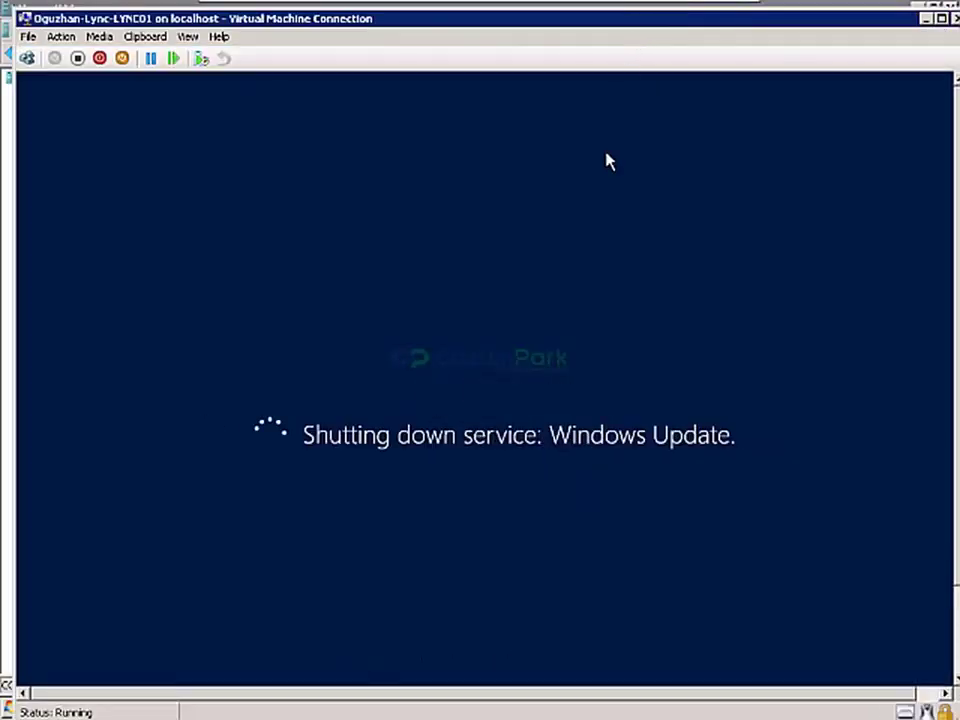
{"action": "left_click", "coordinate": [29, 36]}
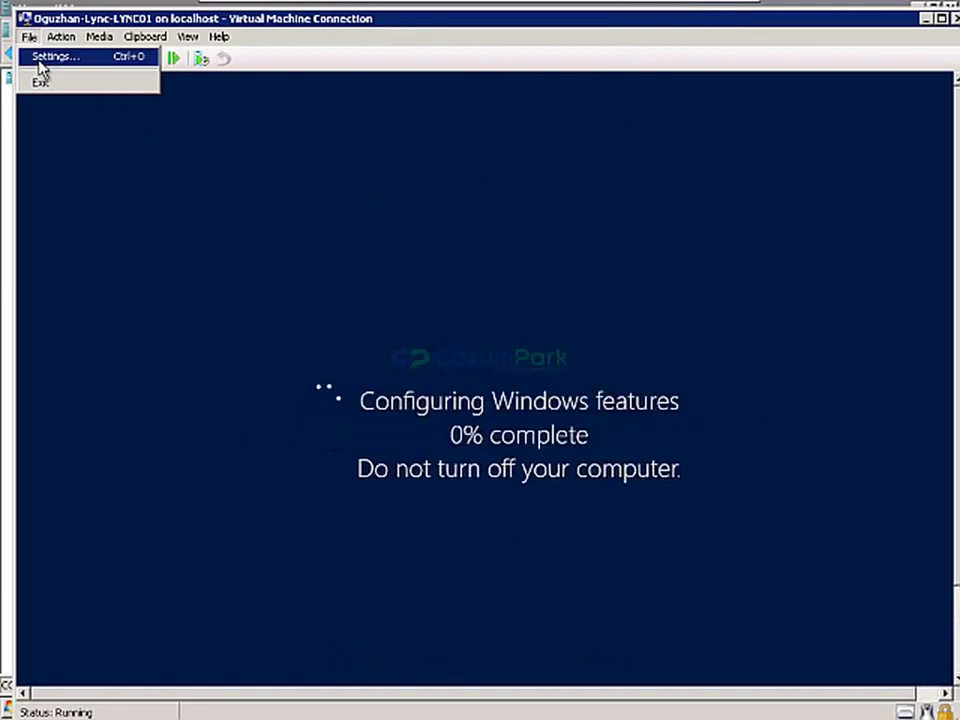
{"action": "left_click", "coordinate": [40, 60]}
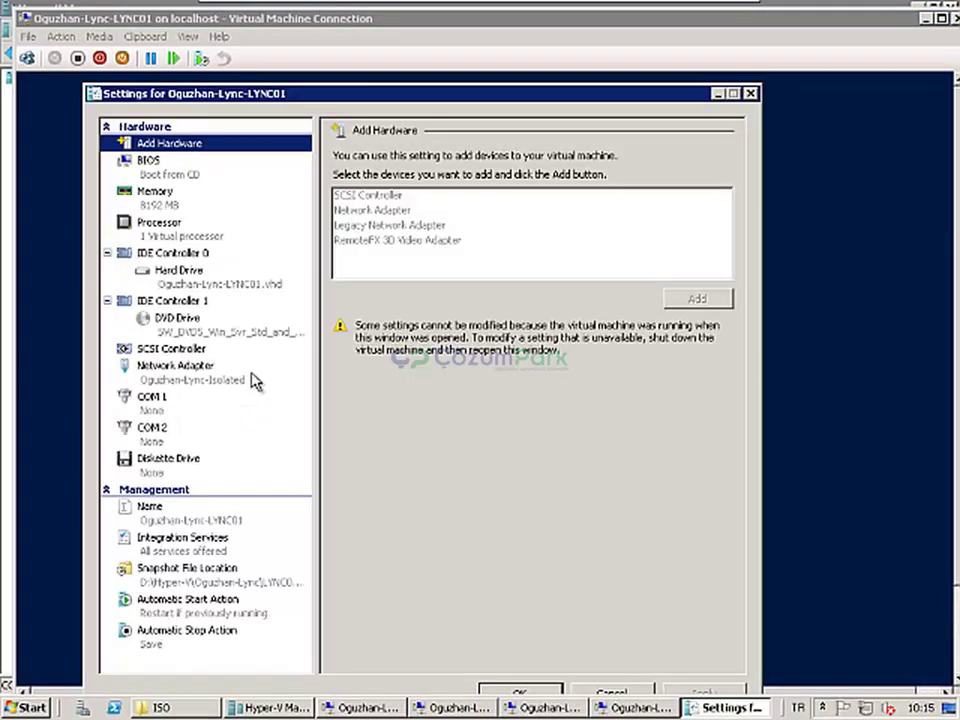
{"action": "left_click", "coordinate": [225, 324]}
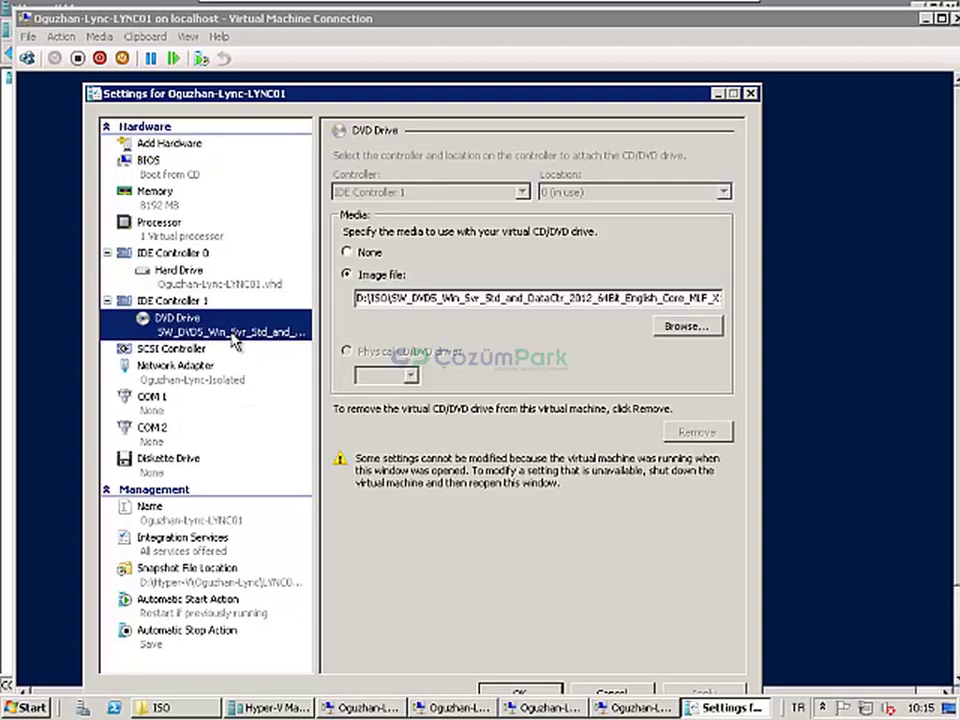
{"action": "left_click", "coordinate": [682, 326]}
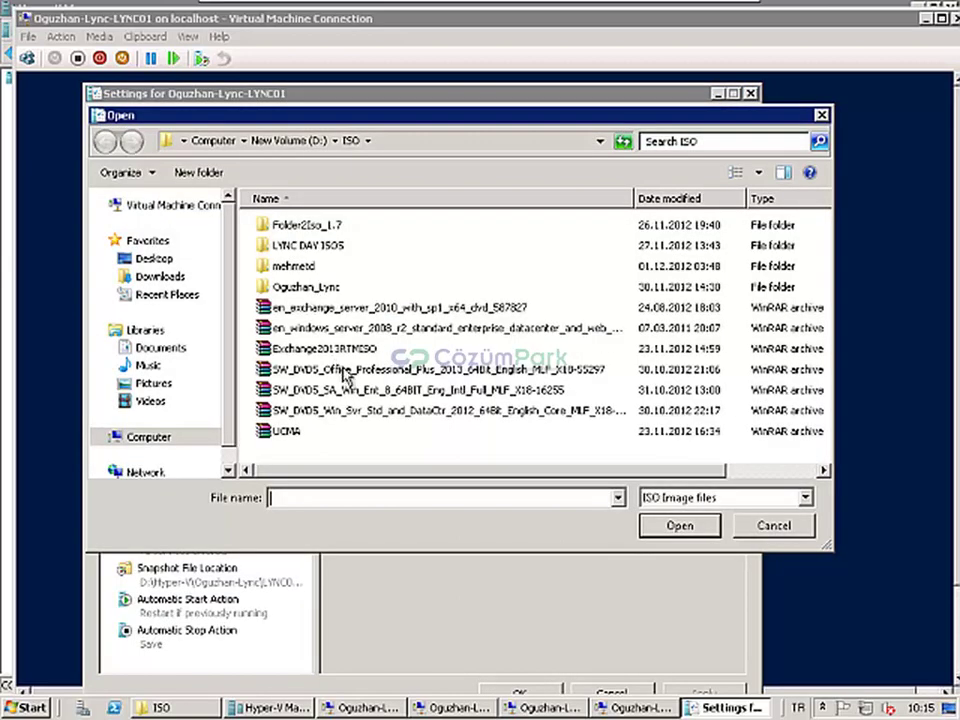
{"action": "left_click", "coordinate": [360, 349]}
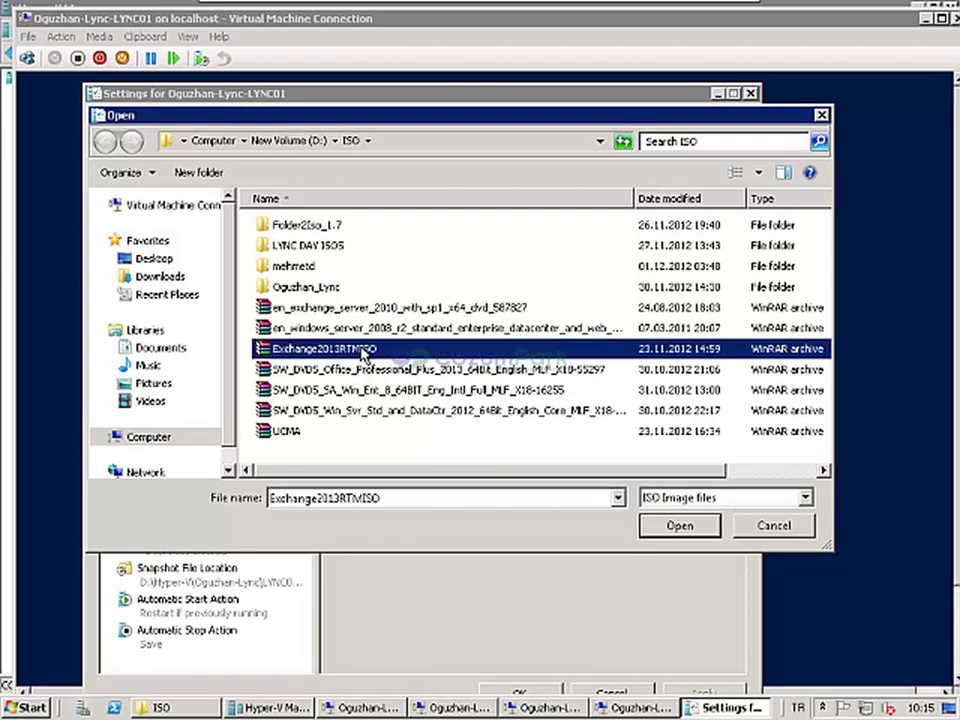
{"action": "left_click", "coordinate": [662, 524]}
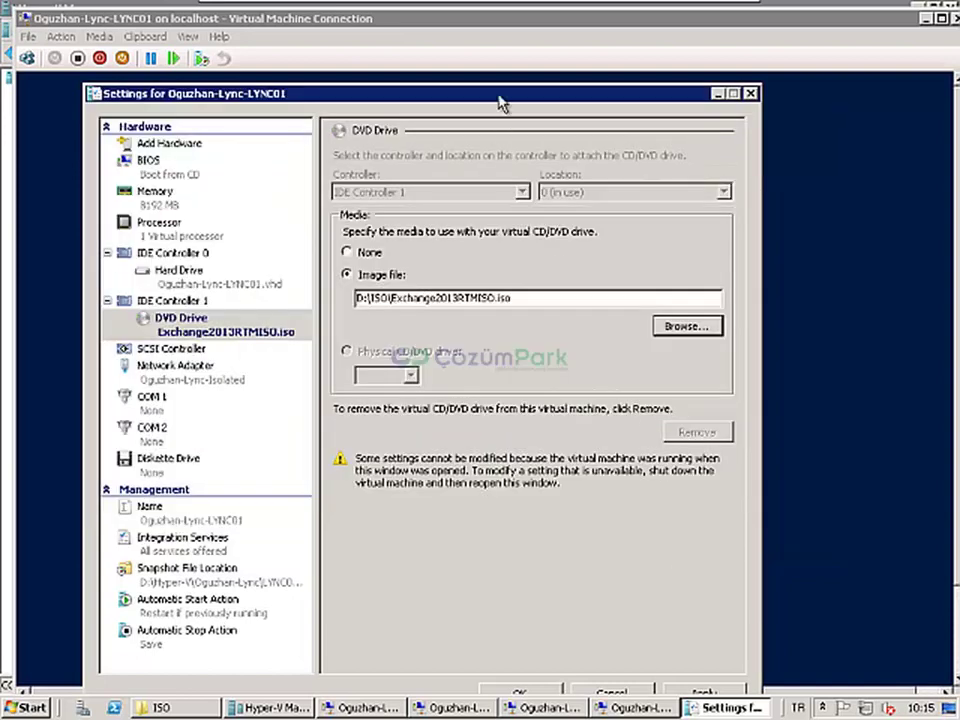
{"action": "left_click_drag", "start_coordinate": [500, 104], "coordinate": [488, 38]}
{"action": "left_click", "coordinate": [535, 626]}
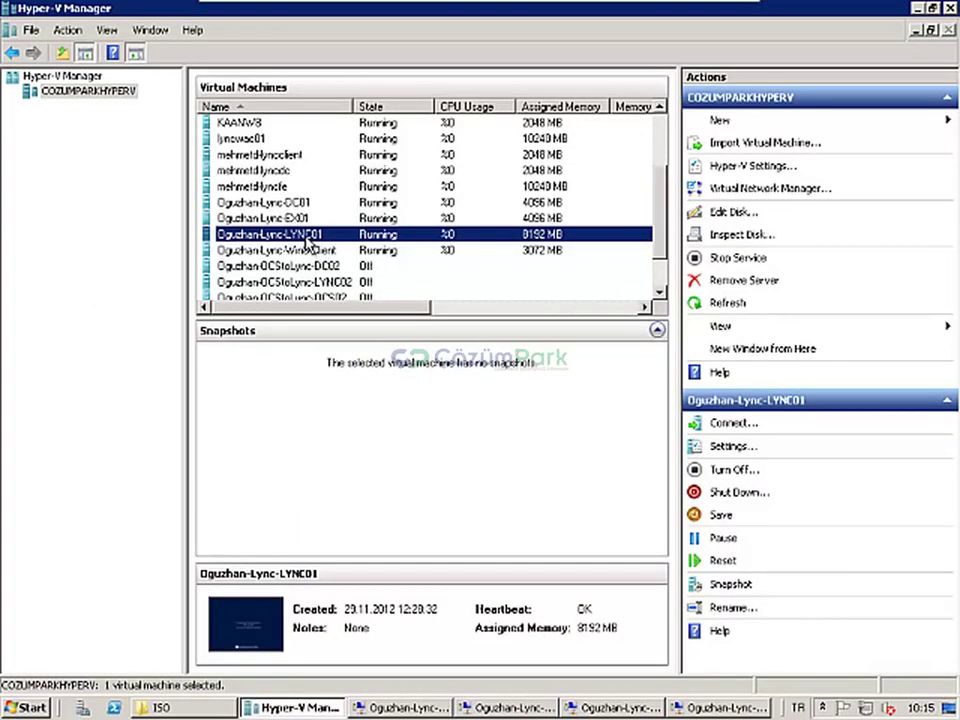
Connect to Oguzhan-Lync-LYNC01 to follow the Windows features configuration.
{"action": "double_click", "coordinate": [278, 235]}
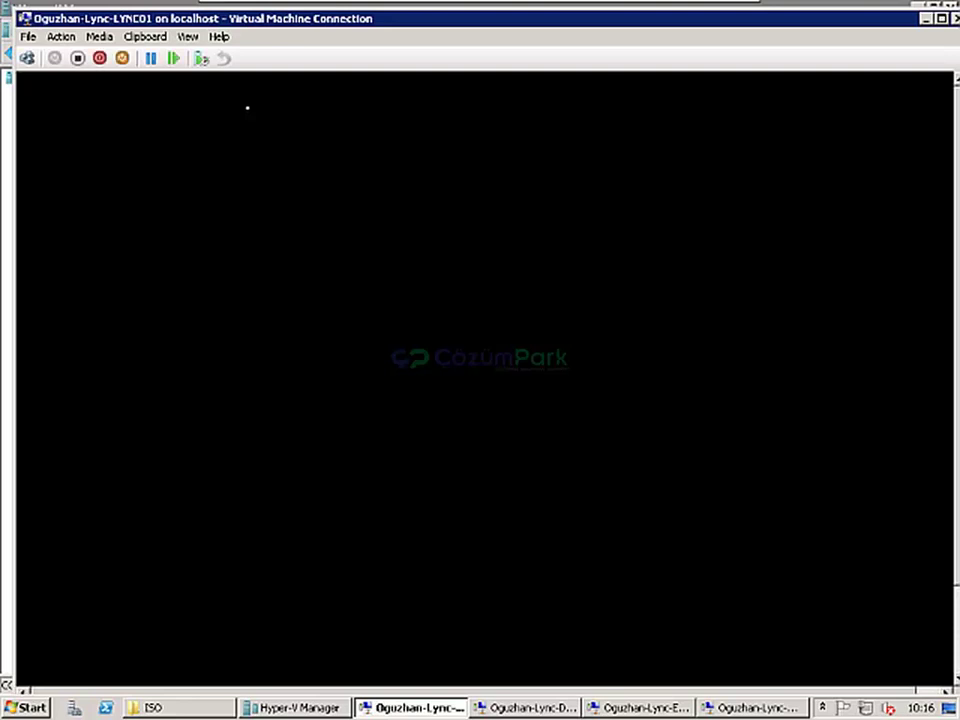
Restore the LYNC01 connection window from maximized while the VM boots.
{"action": "key", "text": "super+Down"}
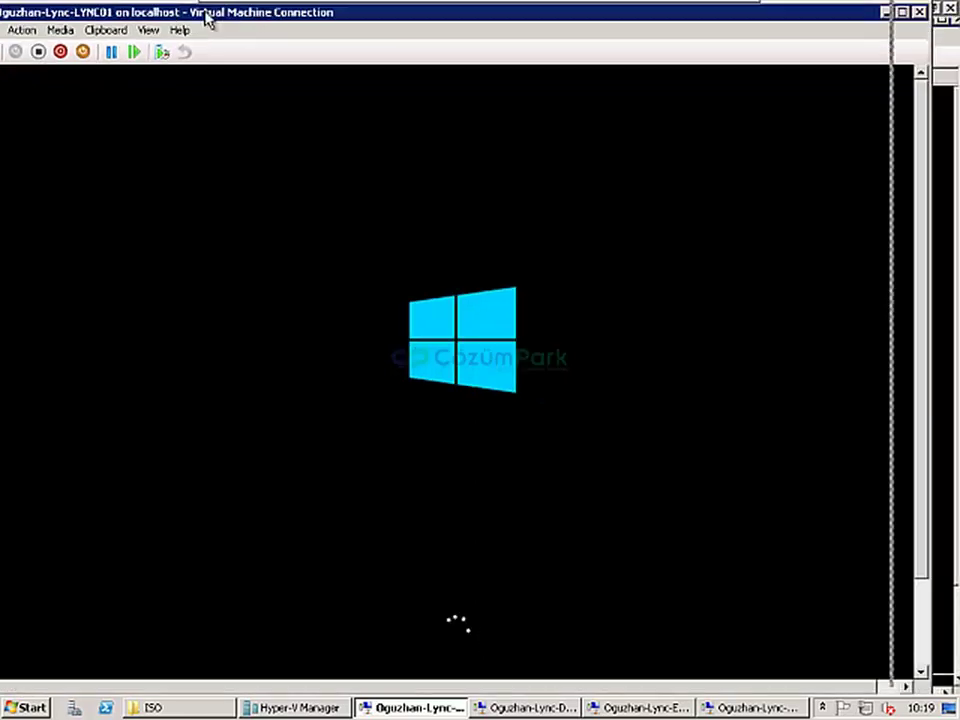
Toggle the LYNC01 connection window to full screen and back to a normal window.
{"action": "double_click", "coordinate": [267, 18]}
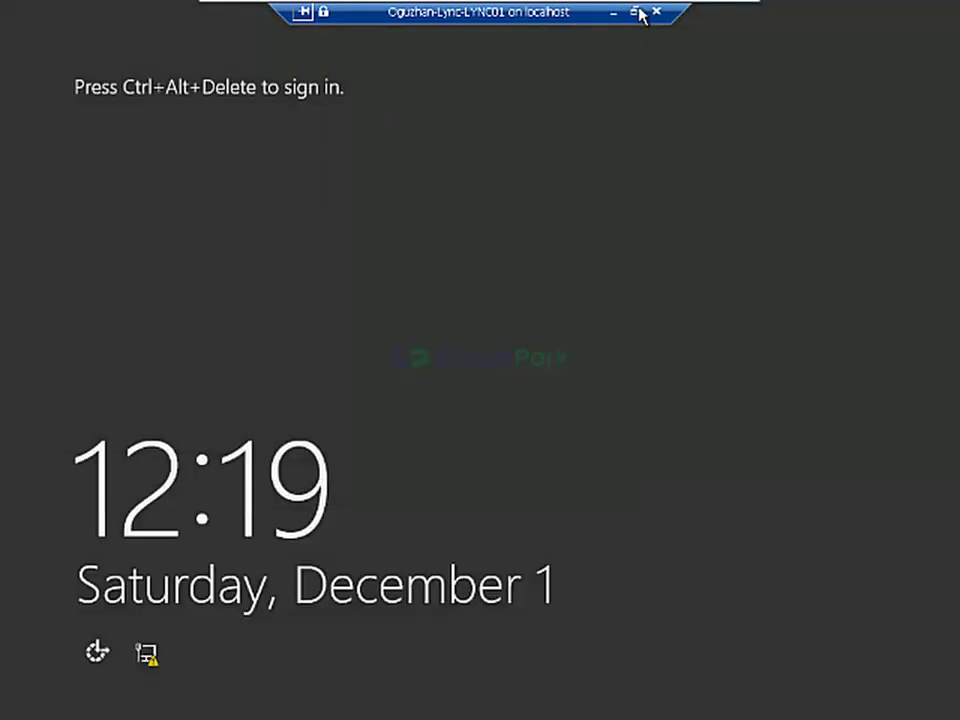
{"action": "left_click", "coordinate": [634, 12]}
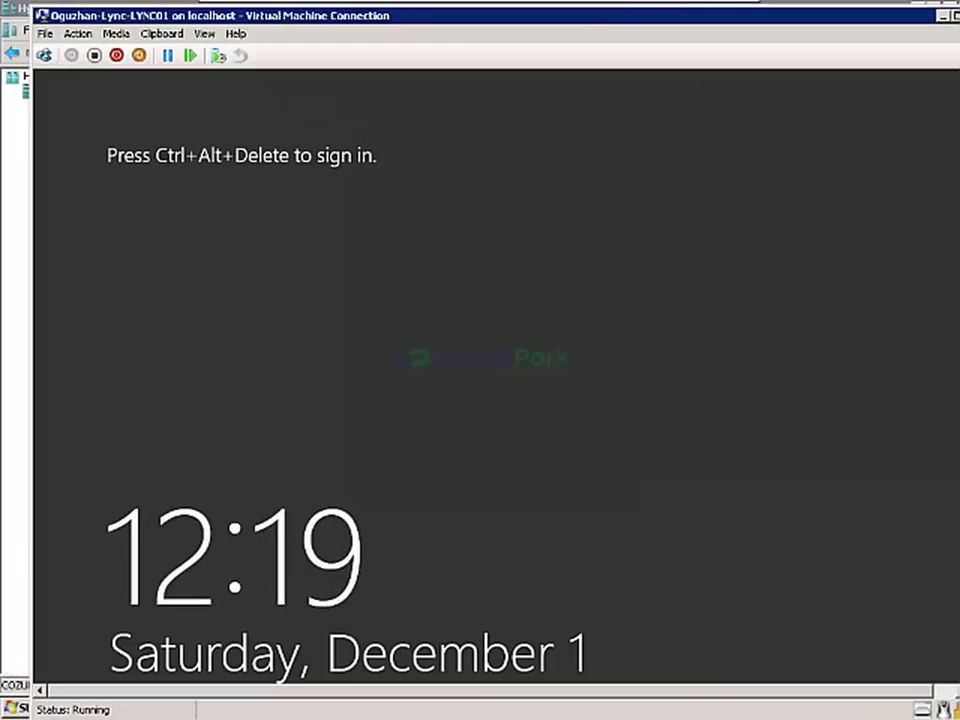
Sign in to LYNC01 as Administrator using Ctrl+Alt+Delete and the account password.
{"action": "left_click", "coordinate": [44, 56]}
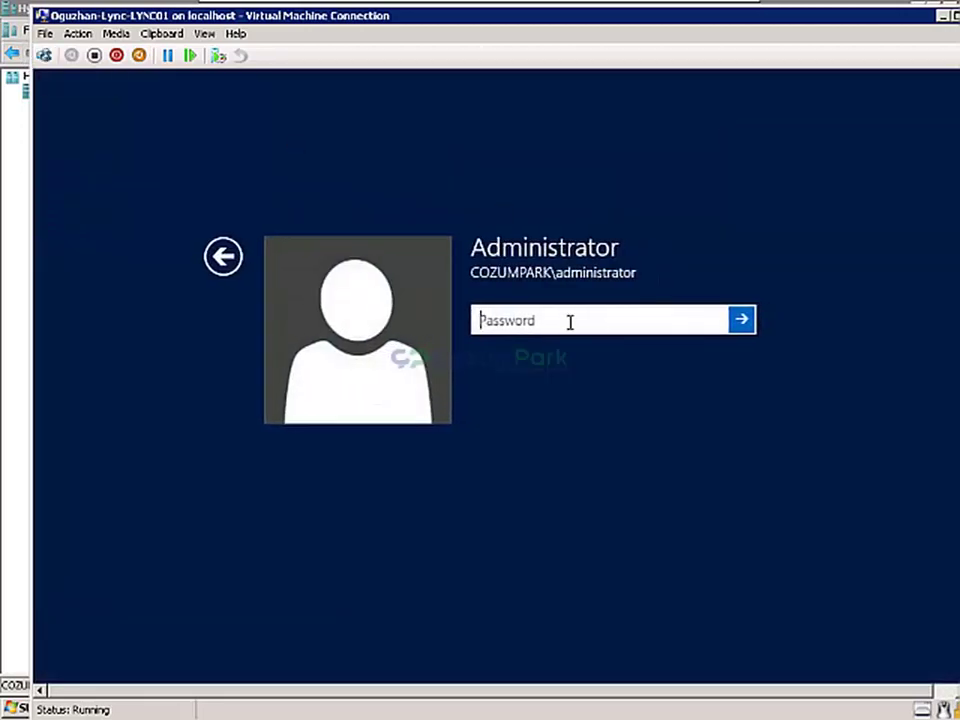
{"action": "type", "text": "**********"}
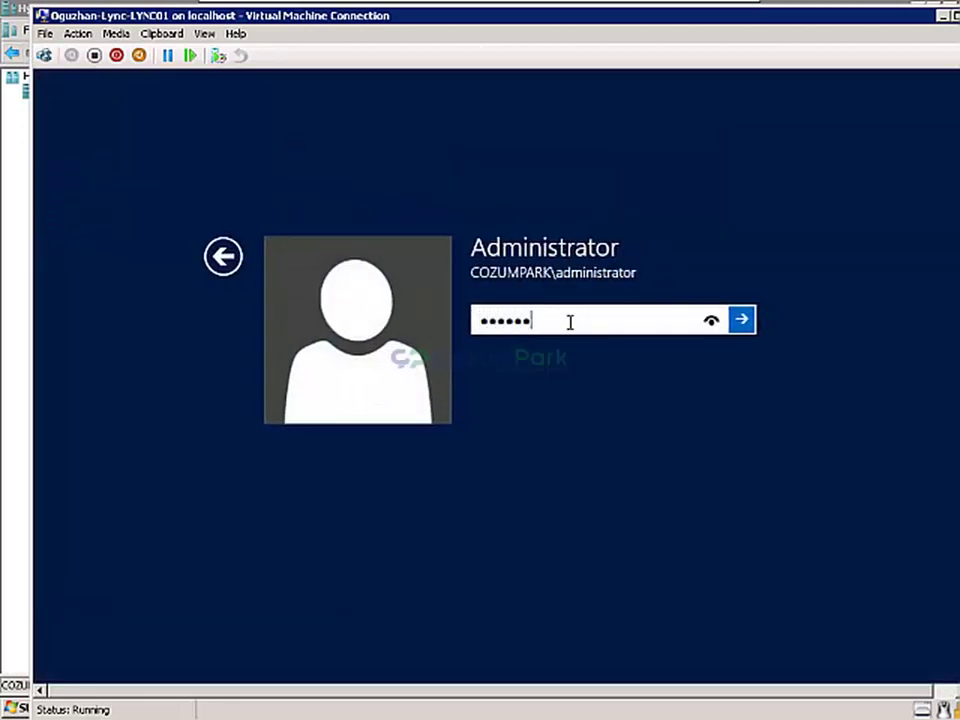
{"action": "key", "text": "Return"}
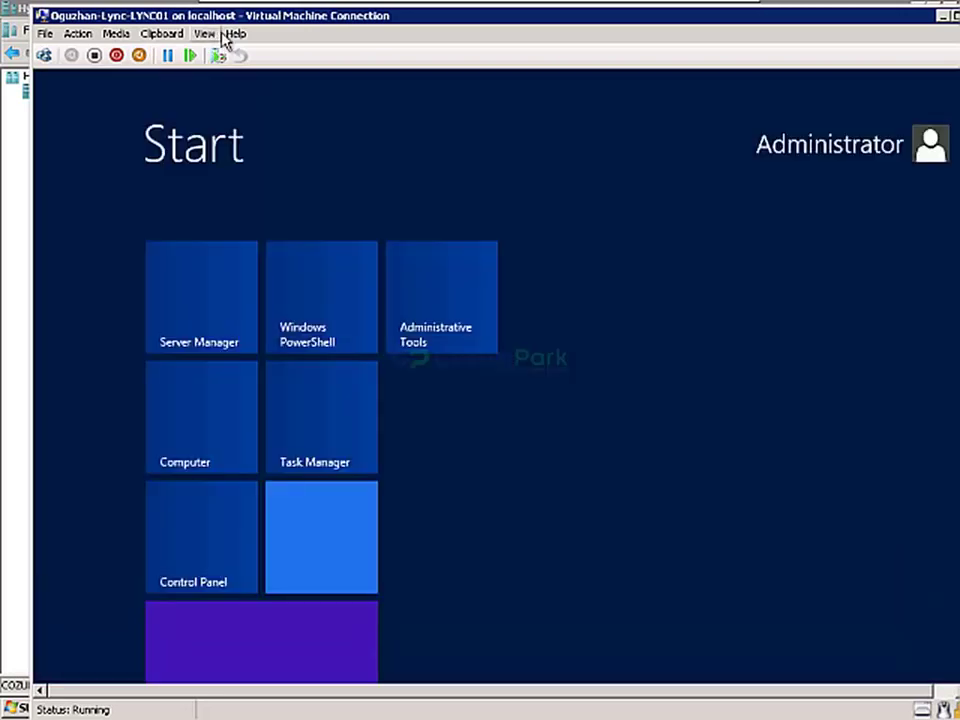
In full screen, open DVD Drive D: to view the Exchange disc's folders, then close it.
{"action": "double_click", "coordinate": [243, 15]}
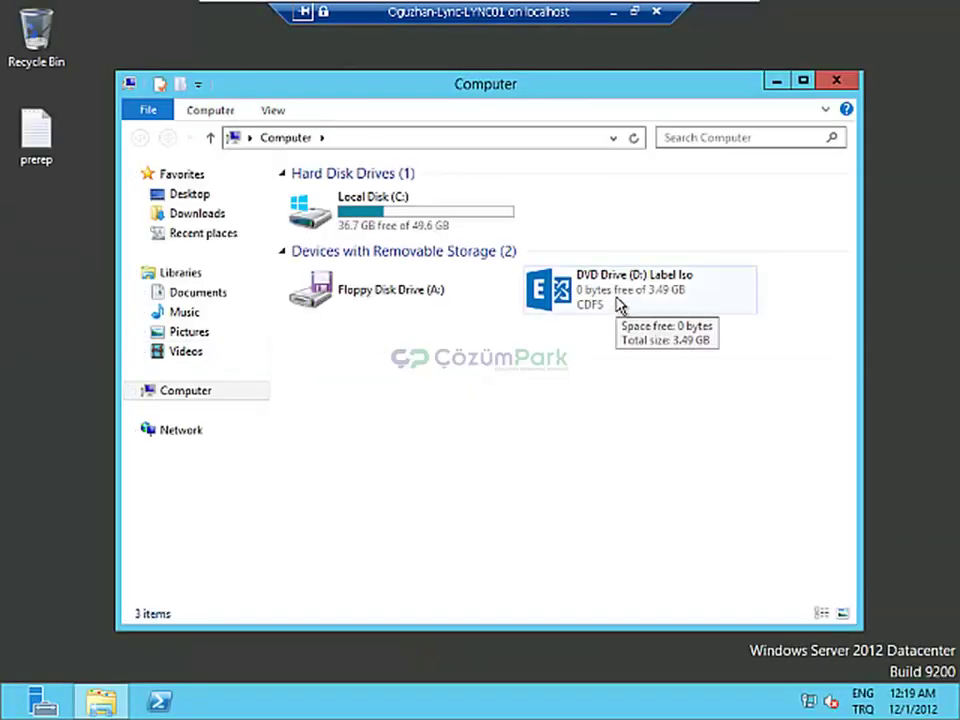
{"action": "left_click", "coordinate": [618, 305]}
{"action": "right_click", "coordinate": [632, 308]}
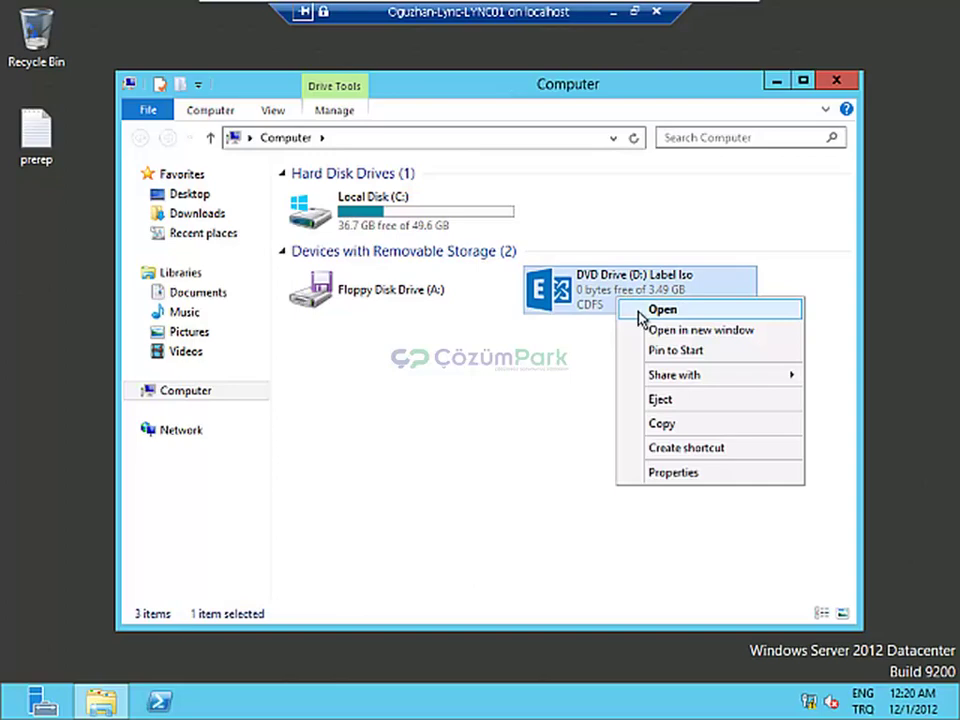
{"action": "left_click", "coordinate": [645, 314]}
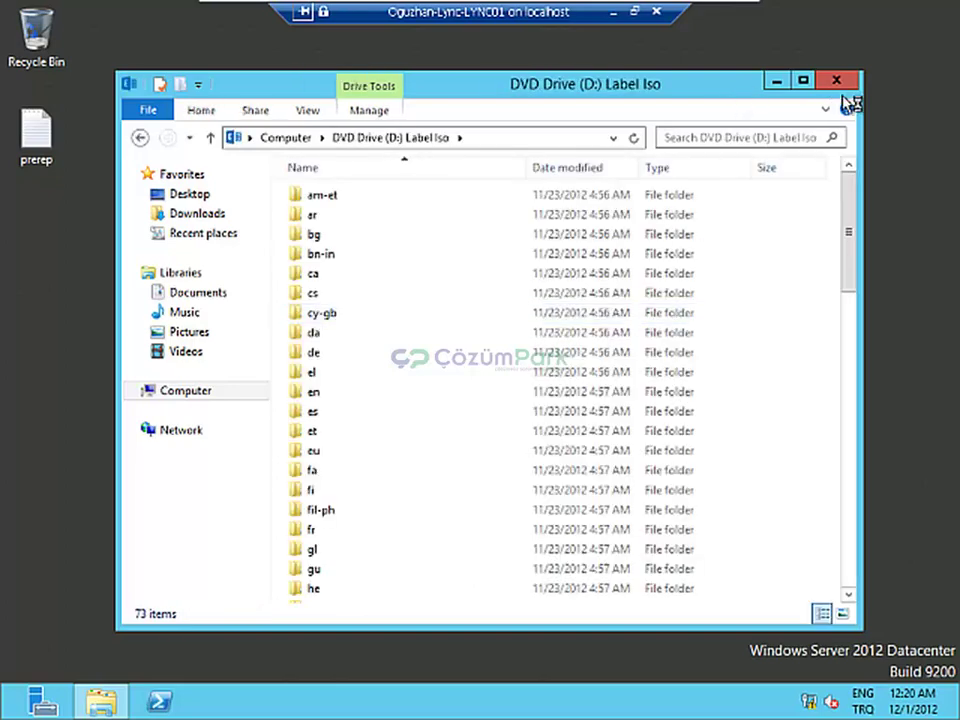
{"action": "left_click", "coordinate": [840, 84]}
Open LYNC01's VM settings and browse for a new image file for the DVD drive.
{"action": "left_click", "coordinate": [634, 13]}
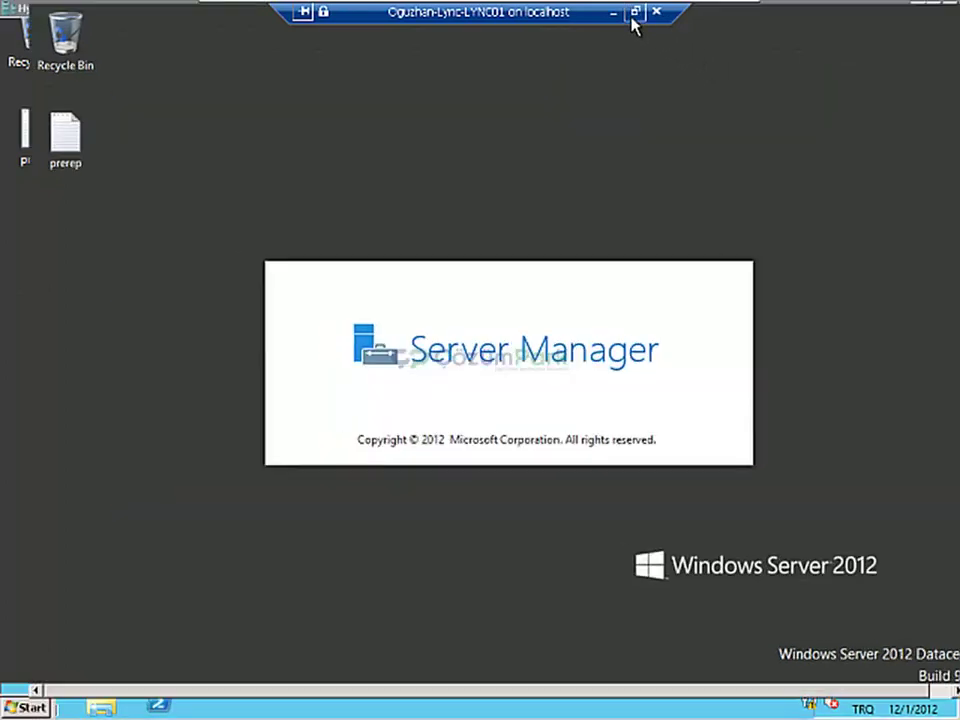
{"action": "left_click", "coordinate": [45, 33]}
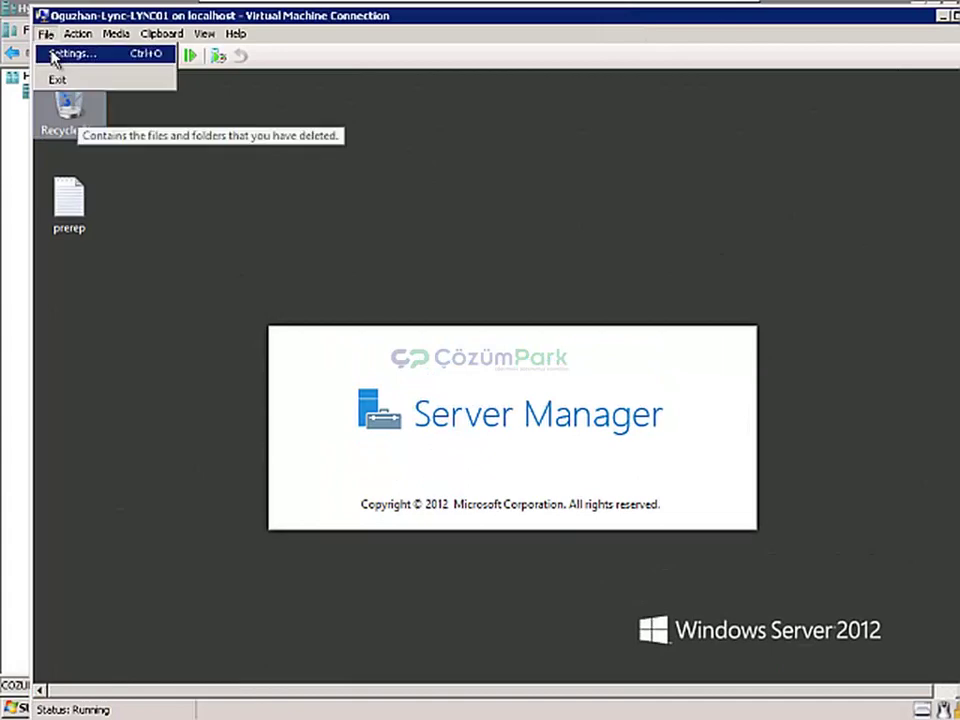
{"action": "left_click", "coordinate": [474, 202]}
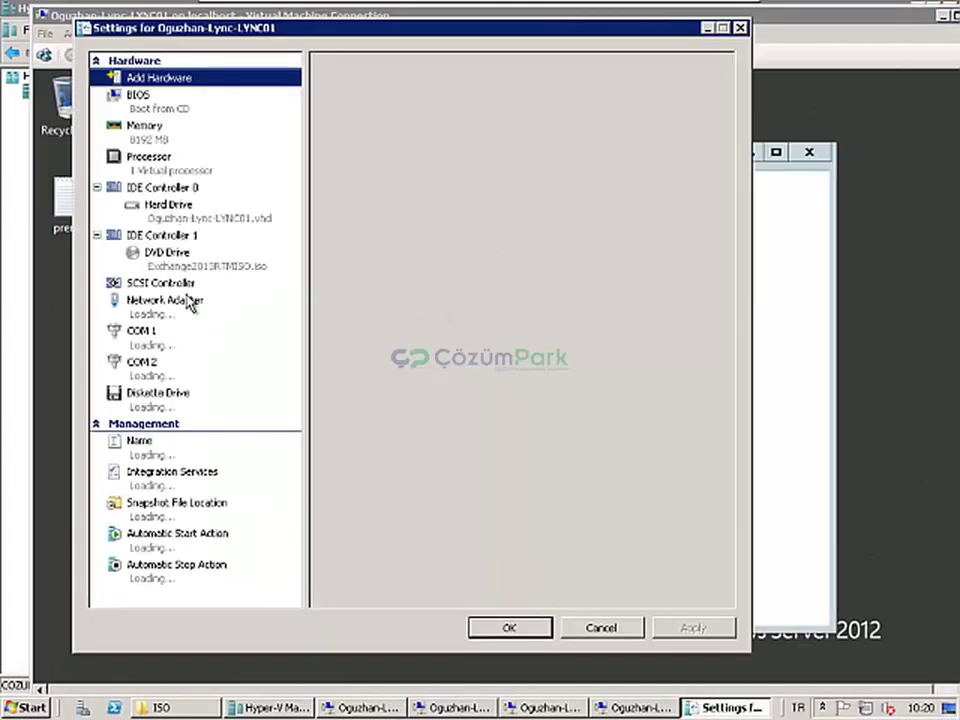
{"action": "left_click", "coordinate": [203, 254]}
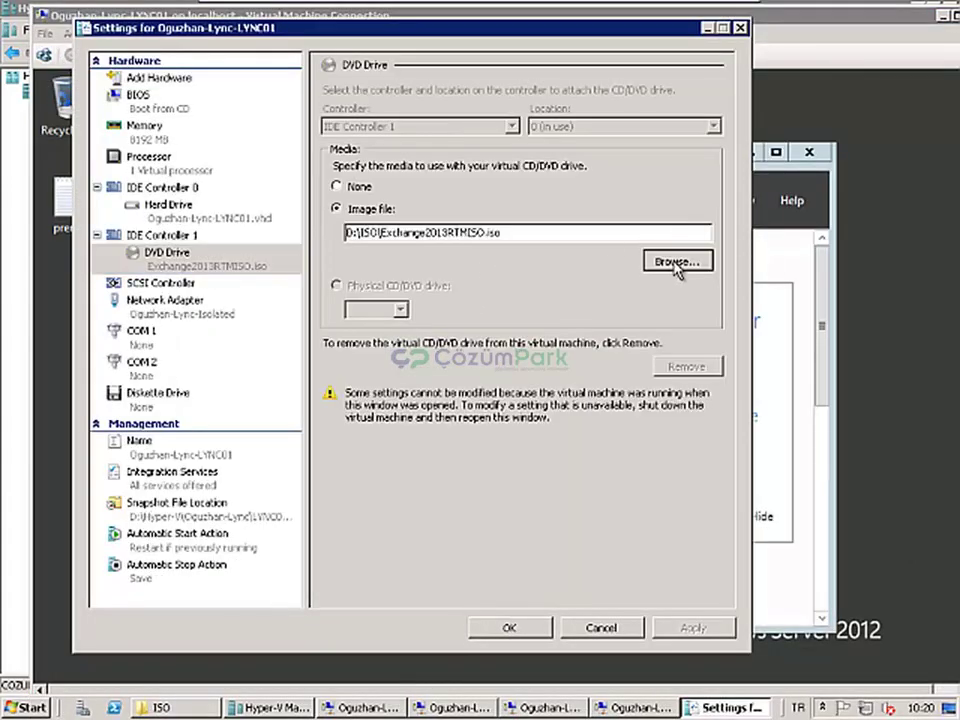
{"action": "left_click", "coordinate": [677, 260]}
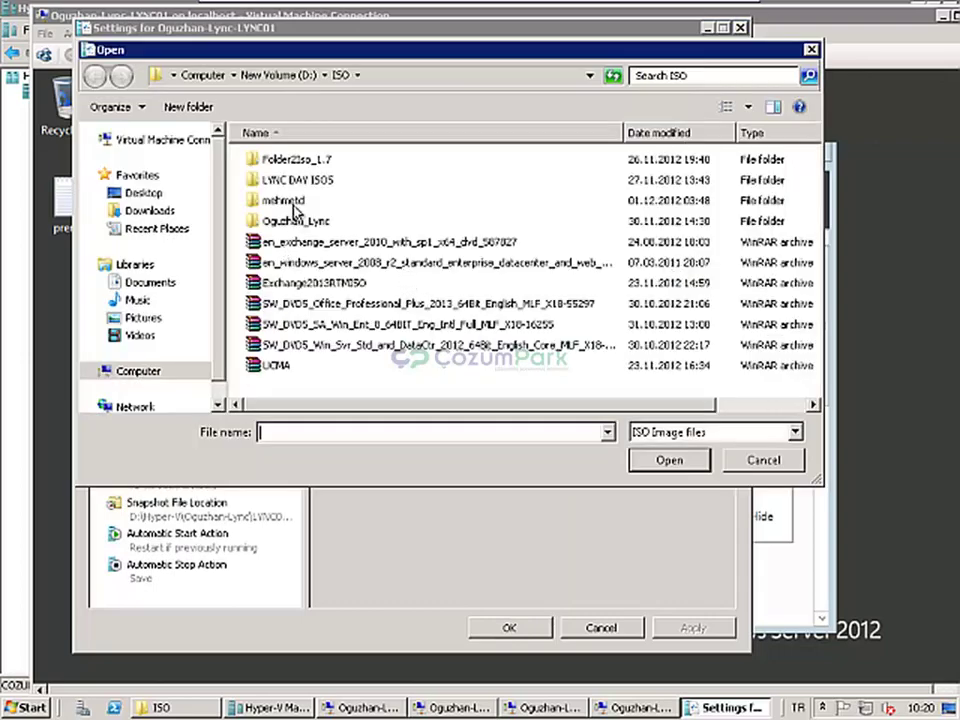
Load LS-E-enUS-8132.0.iso from the mehmetd\Lync 2013 folder into the DVD drive and save.
{"action": "double_click", "coordinate": [300, 162]}
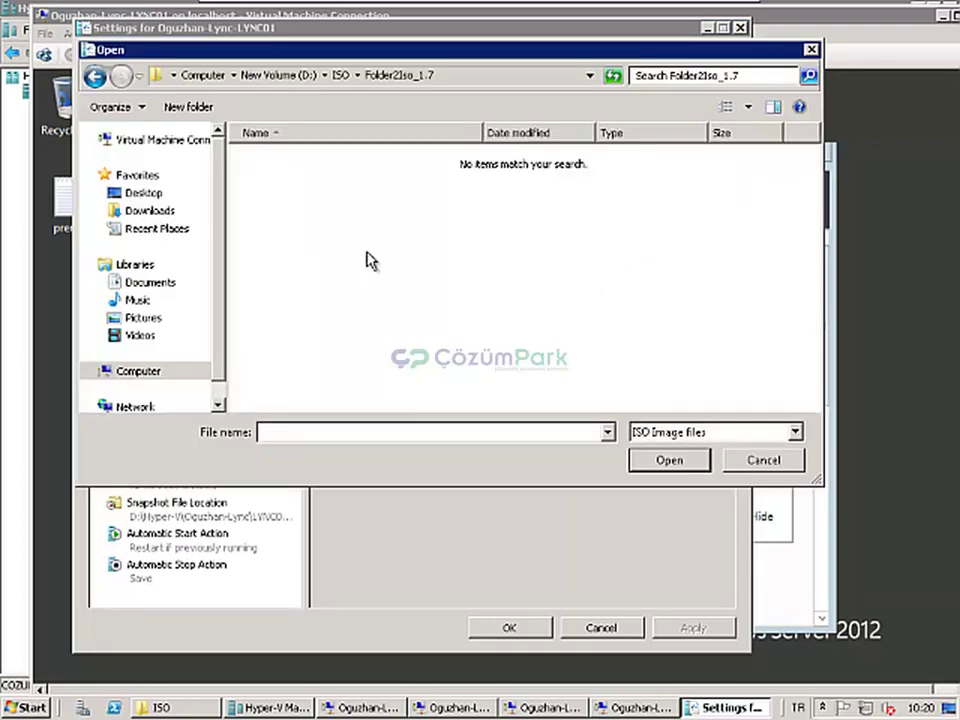
{"action": "key", "text": "BackSpace"}
{"action": "left_click", "coordinate": [344, 182]}
{"action": "double_click", "coordinate": [344, 182]}
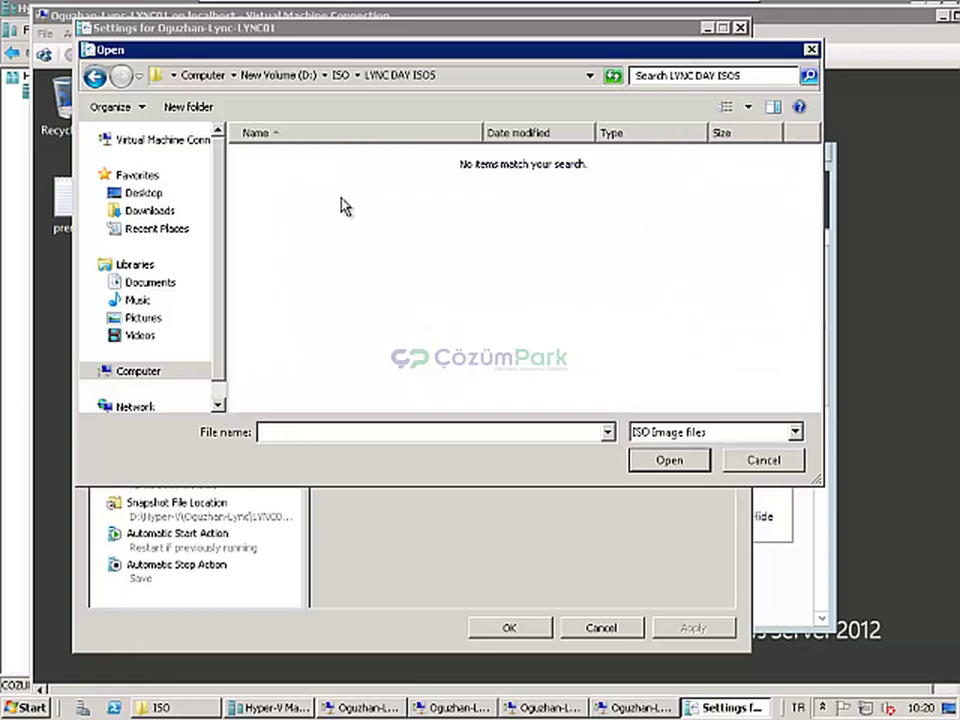
{"action": "key", "text": "BackSpace"}
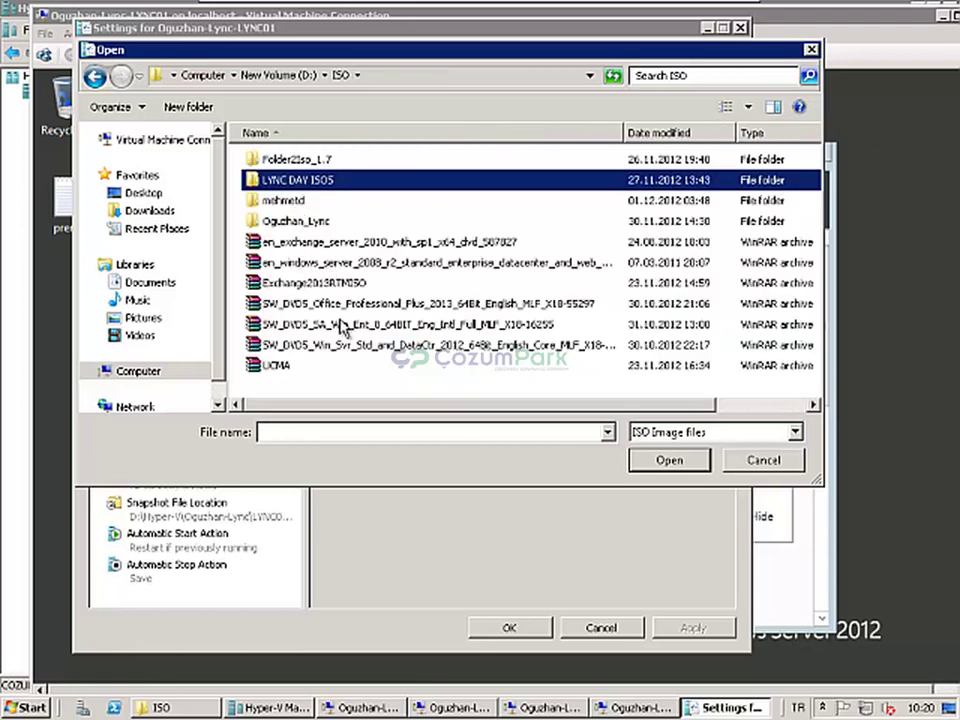
{"action": "double_click", "coordinate": [300, 200]}
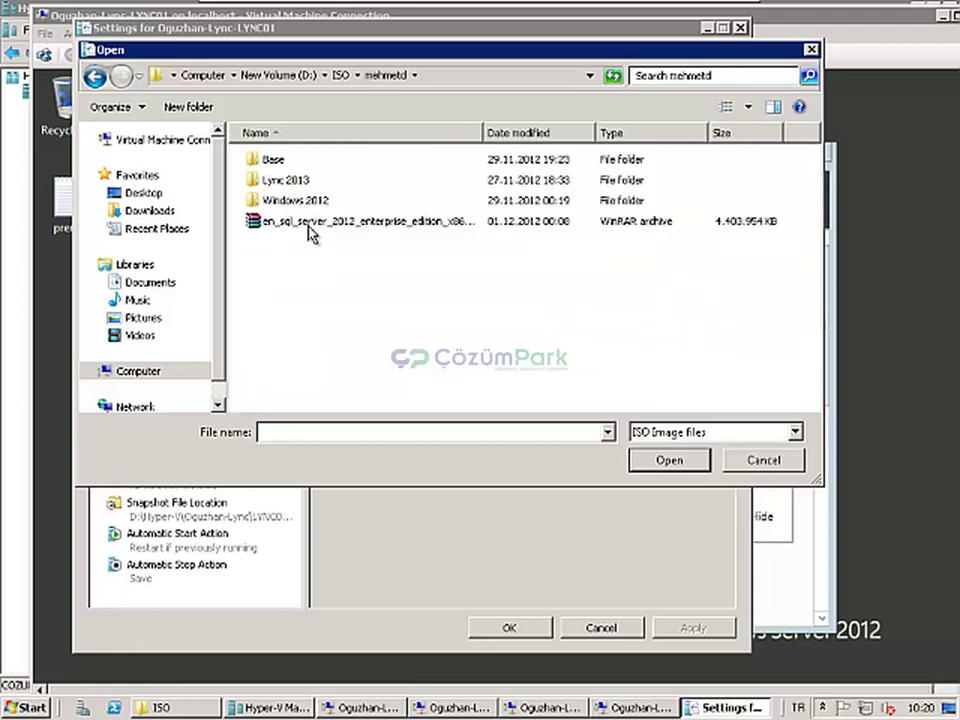
{"action": "double_click", "coordinate": [258, 180]}
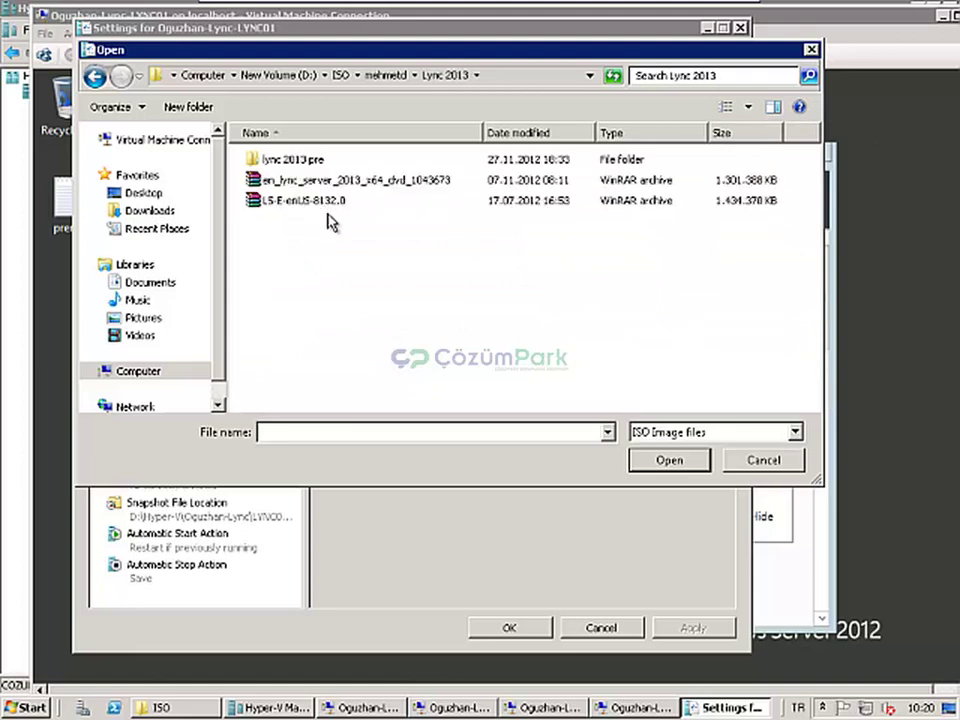
{"action": "left_click", "coordinate": [328, 205]}
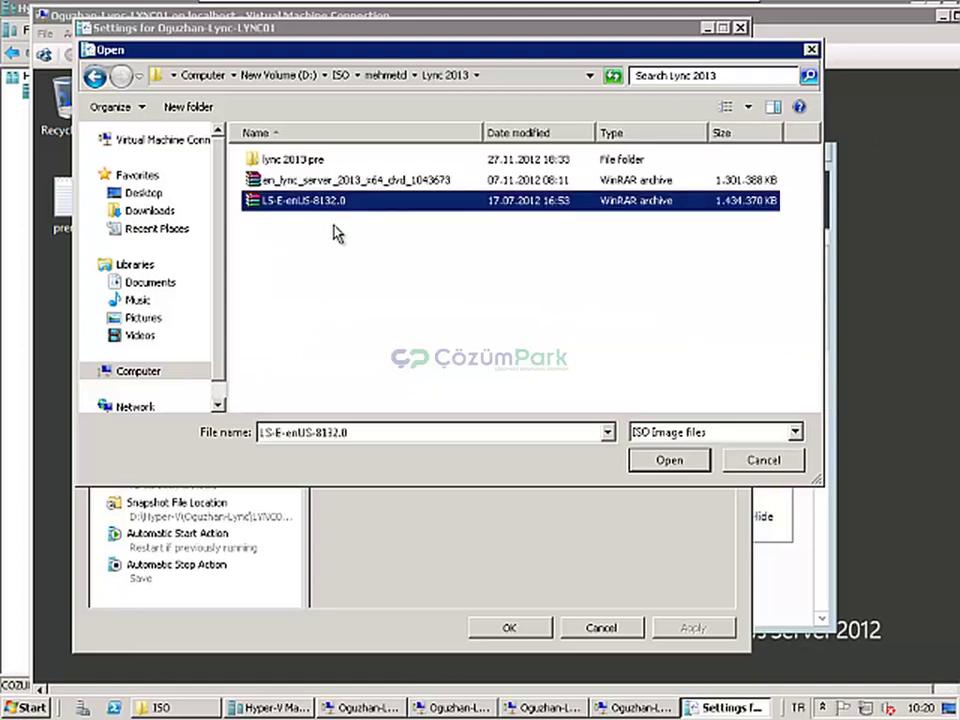
{"action": "left_click", "coordinate": [651, 462]}
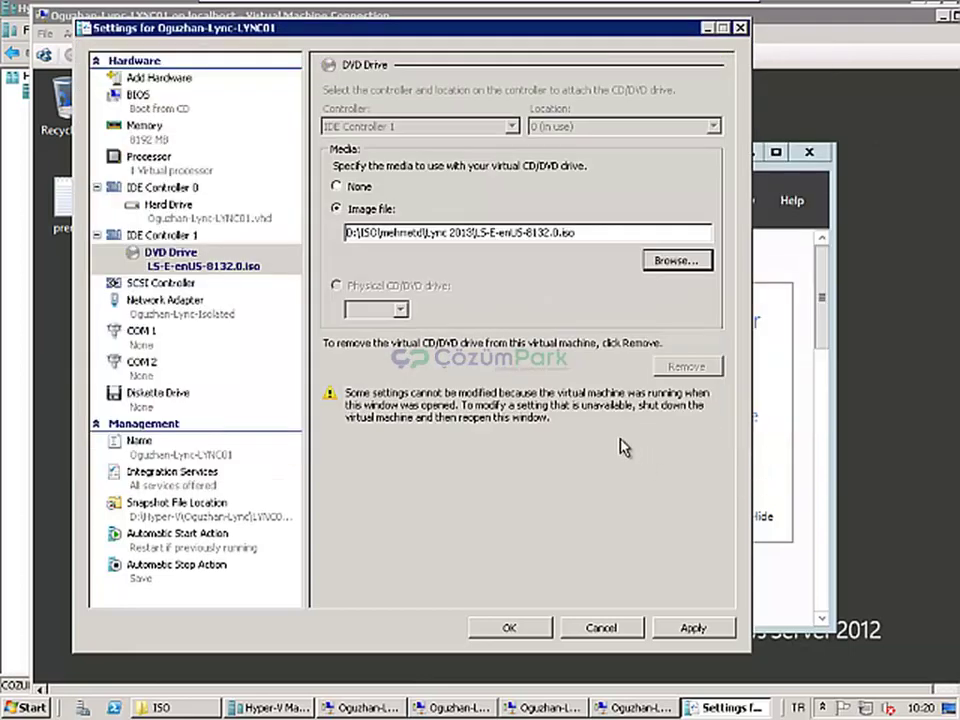
{"action": "left_click", "coordinate": [510, 628]}
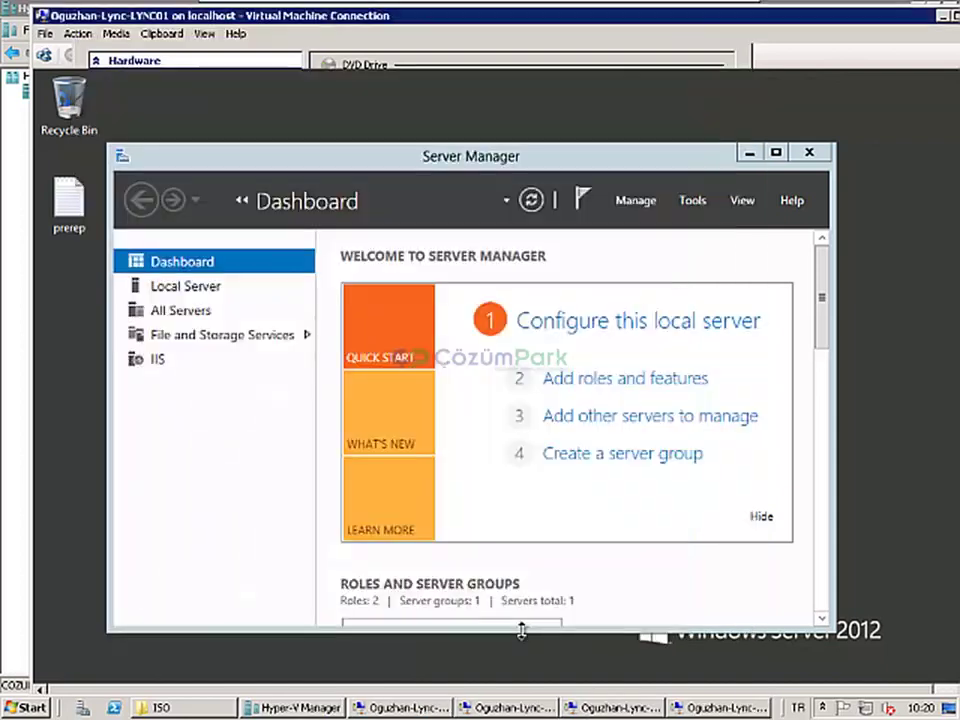
Close Server Manager and switch the VM view to full screen.
{"action": "left_click", "coordinate": [809, 153]}
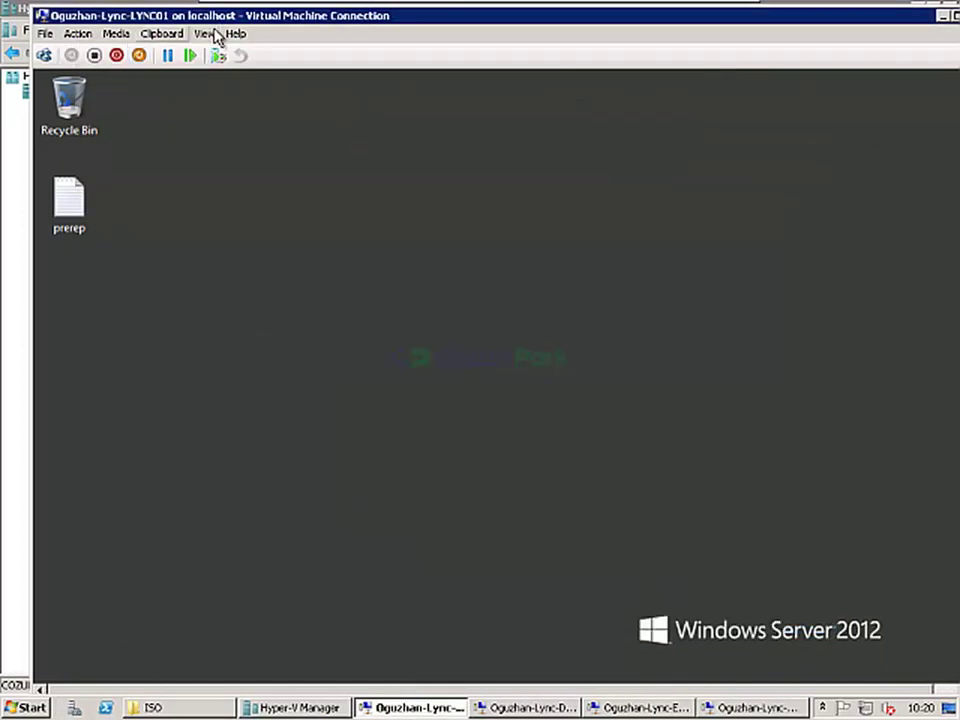
{"action": "left_click", "coordinate": [216, 35]}
{"action": "left_click", "coordinate": [210, 53]}
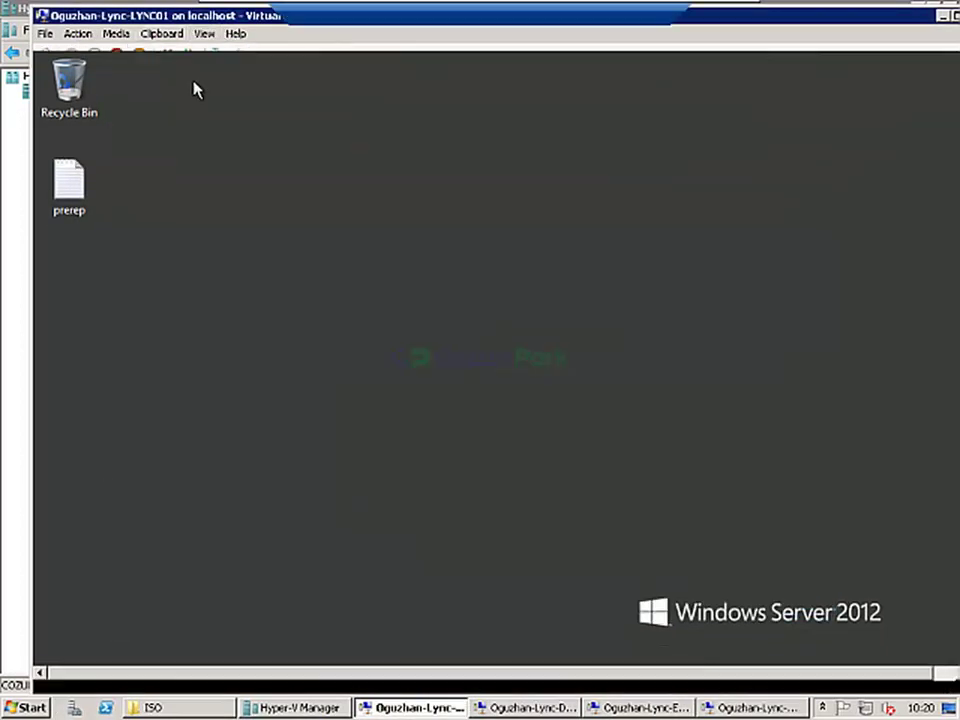
Launch Lync Server 2013 setup from DVD Drive D: via Computer, then exit full screen.
{"action": "left_click", "coordinate": [3, 716]}
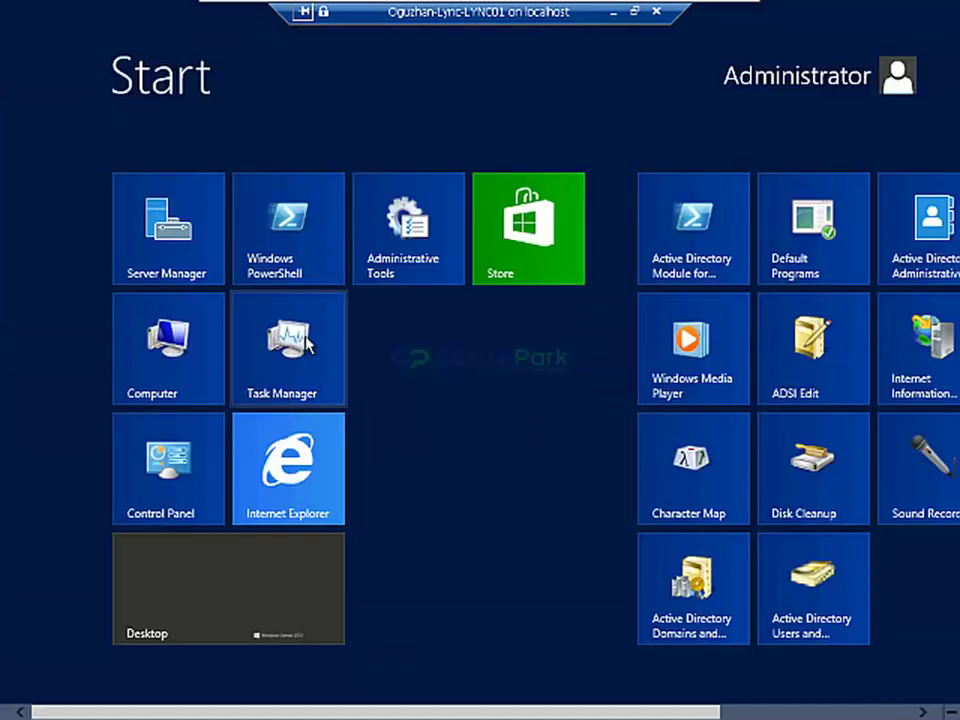
{"action": "left_click", "coordinate": [173, 341]}
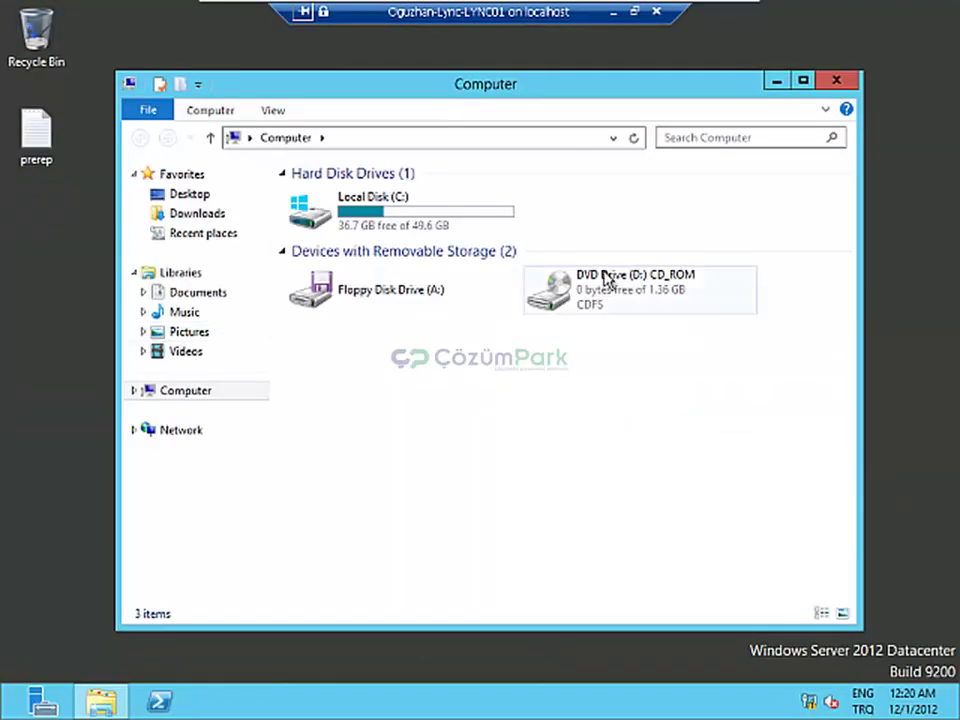
{"action": "left_click", "coordinate": [606, 279]}
{"action": "right_click", "coordinate": [606, 279]}
{"action": "left_click", "coordinate": [618, 282]}
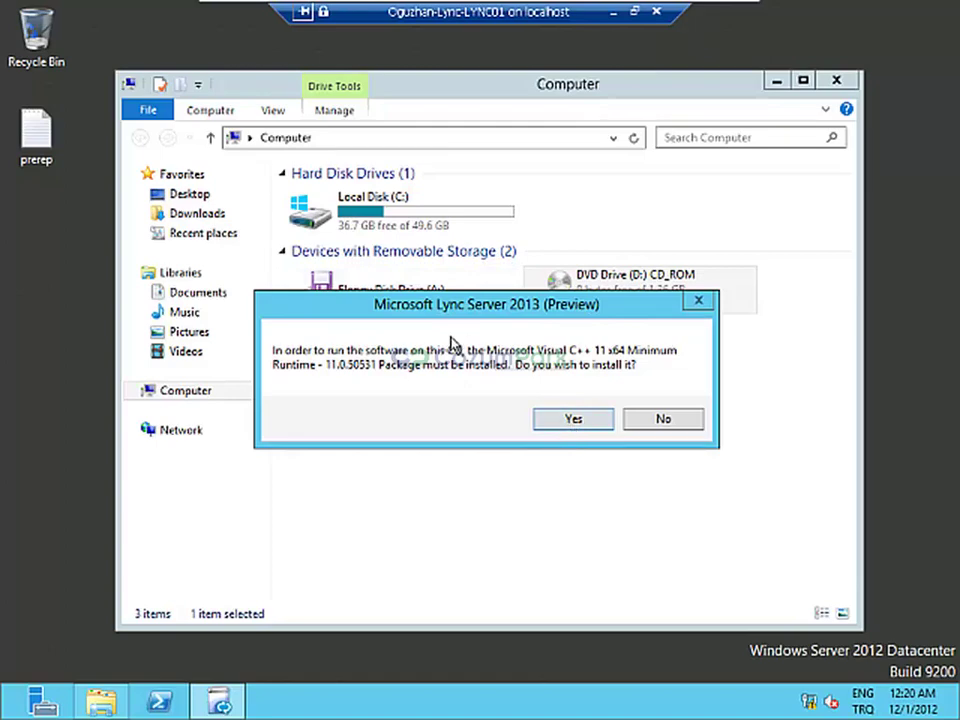
{"action": "left_click", "coordinate": [634, 11]}
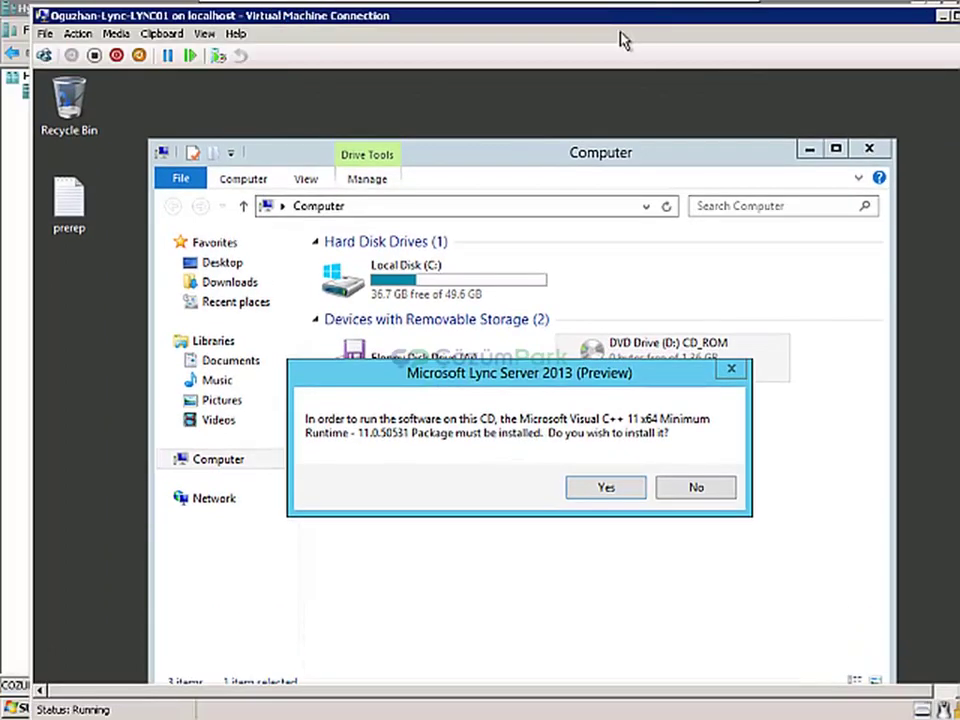
{"action": "left_click", "coordinate": [46, 33]}
{"action": "left_click", "coordinate": [56, 55]}
{"action": "left_click", "coordinate": [174, 268]}
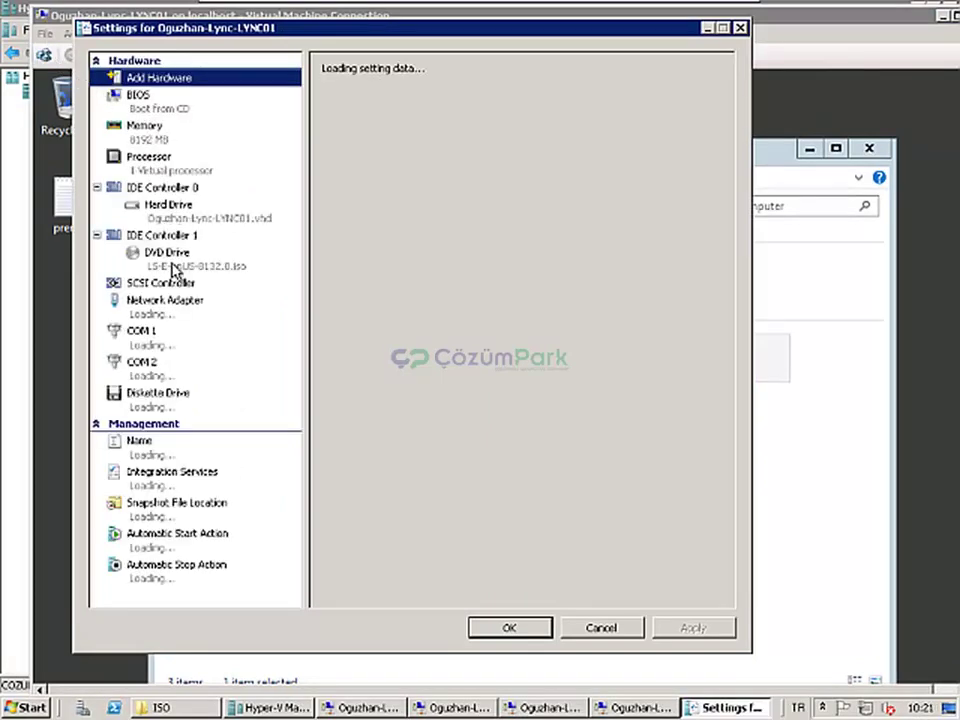
{"action": "left_click", "coordinate": [671, 260]}
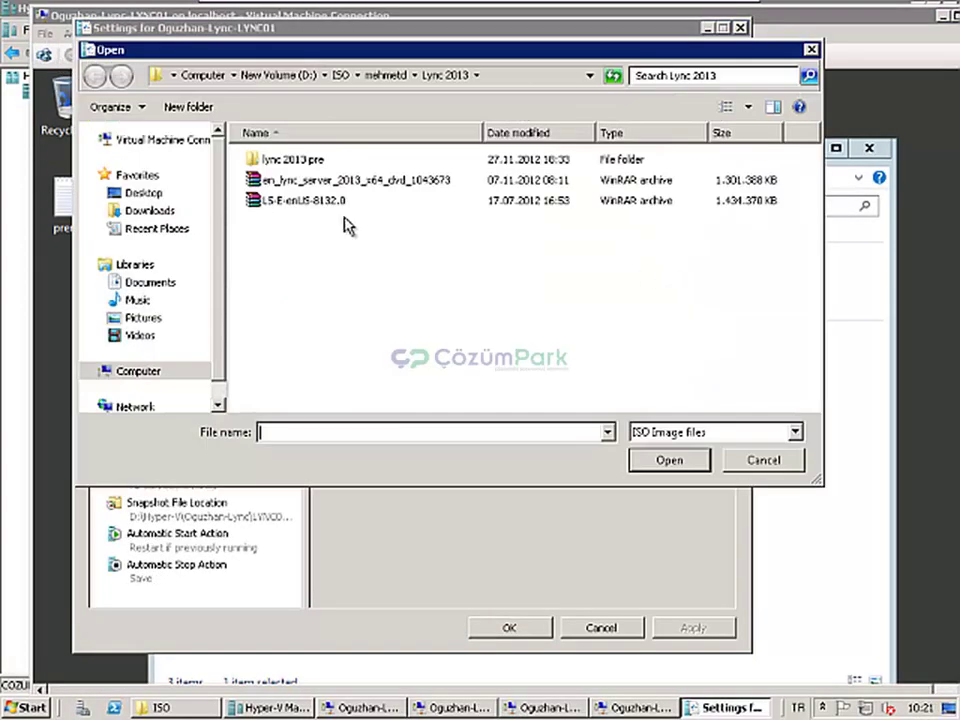
{"action": "double_click", "coordinate": [289, 160]}
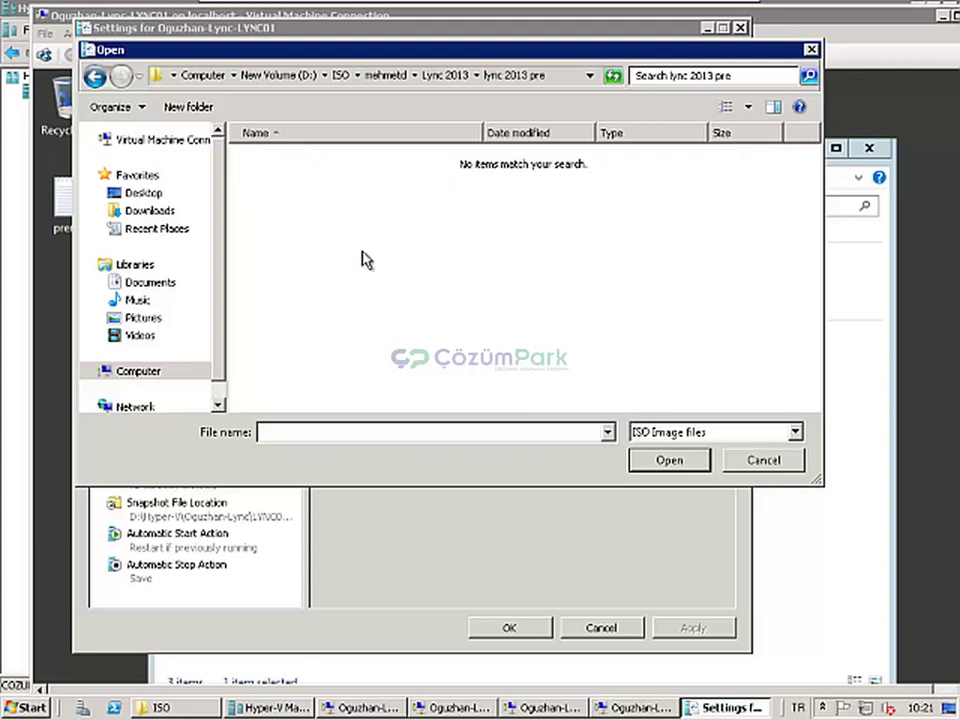
{"action": "key", "text": "BackSpace"}
{"action": "key", "text": "BackSpace"}
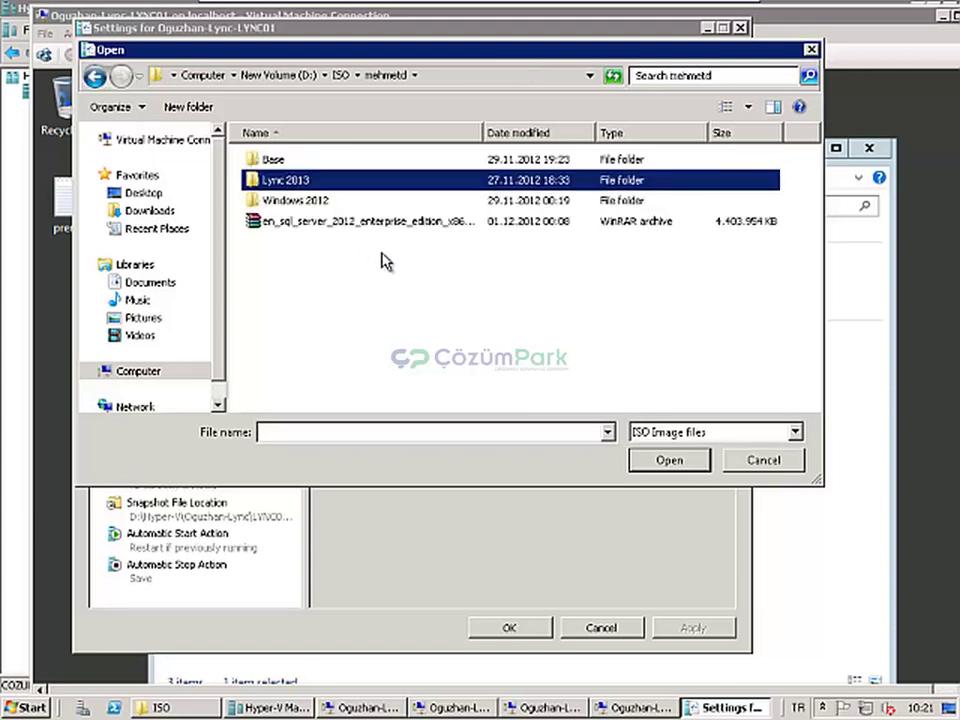
{"action": "key", "text": "BackSpace"}
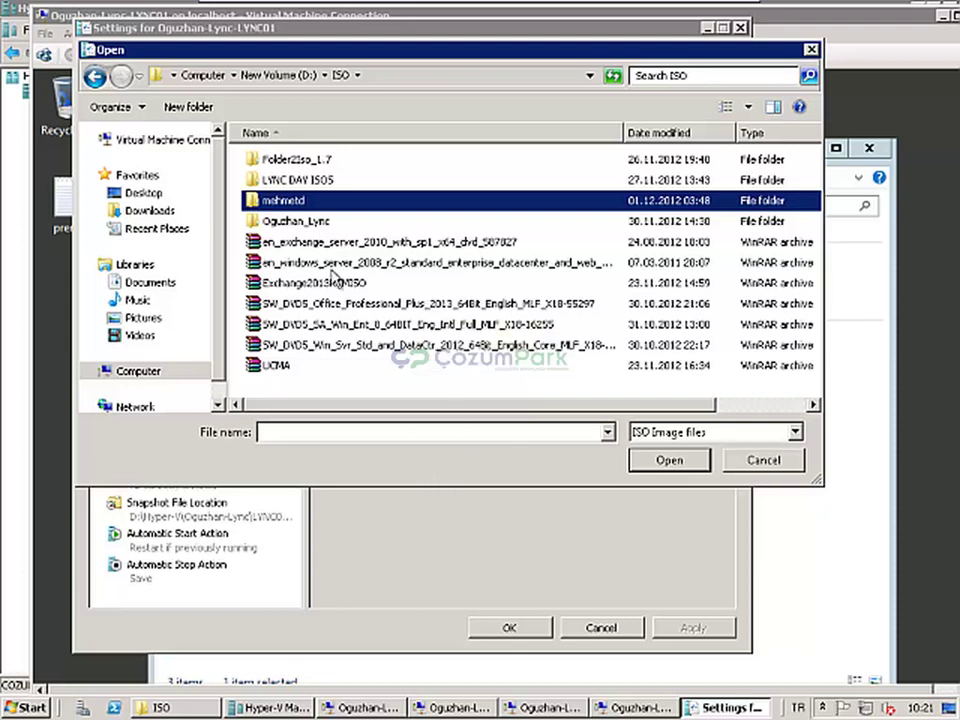
{"action": "double_click", "coordinate": [300, 181]}
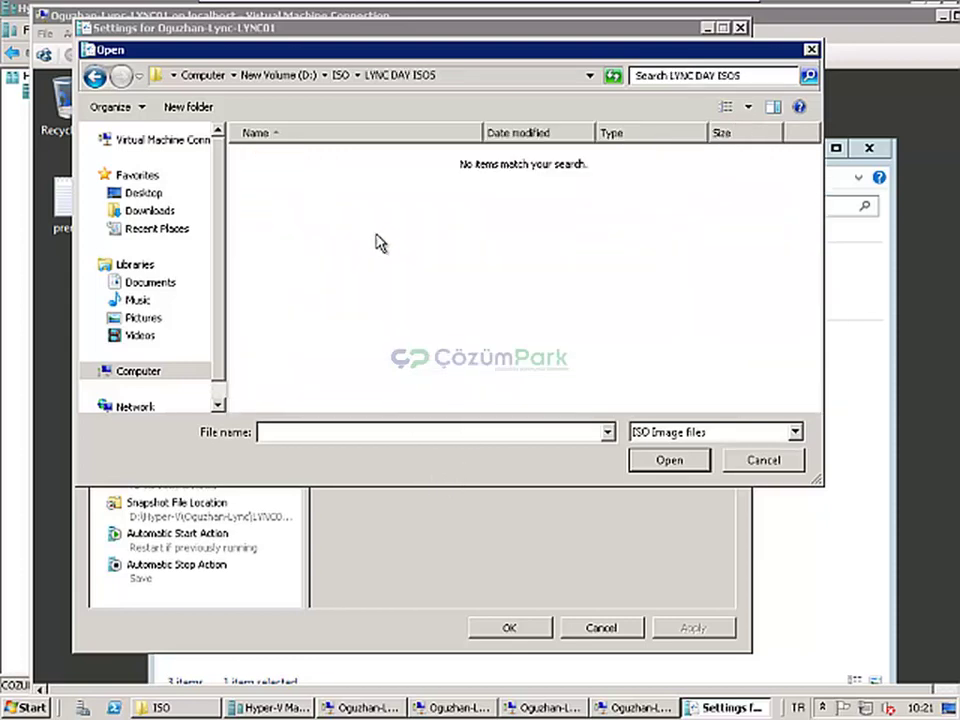
{"action": "key", "text": "BackSpace"}
{"action": "double_click", "coordinate": [280, 158]}
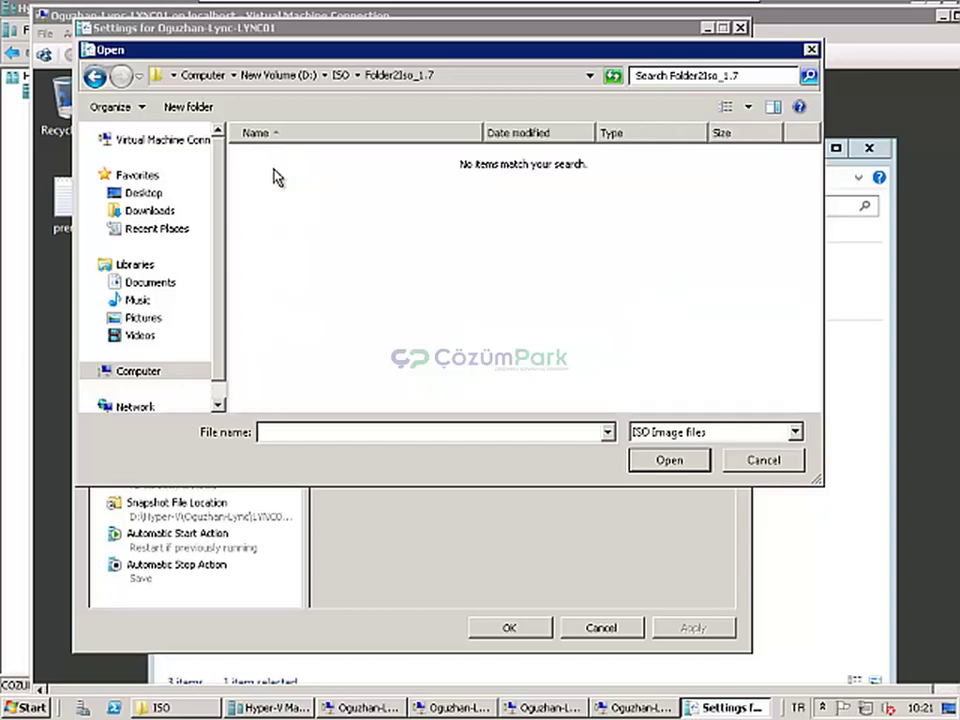
{"action": "key", "text": "BackSpace"}
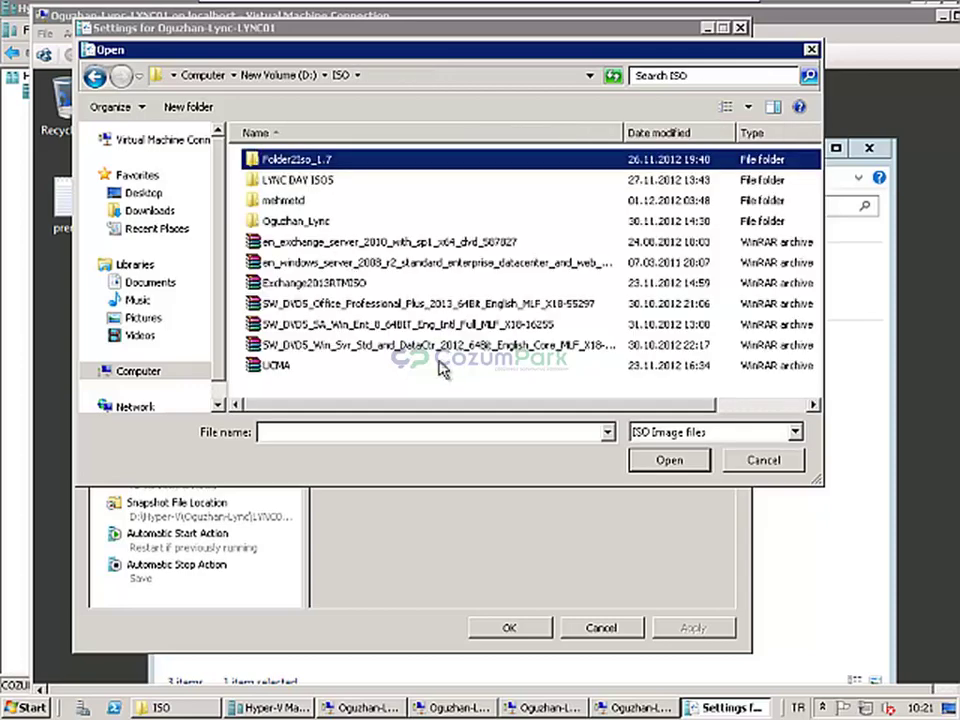
{"action": "key", "text": "BackSpace"}
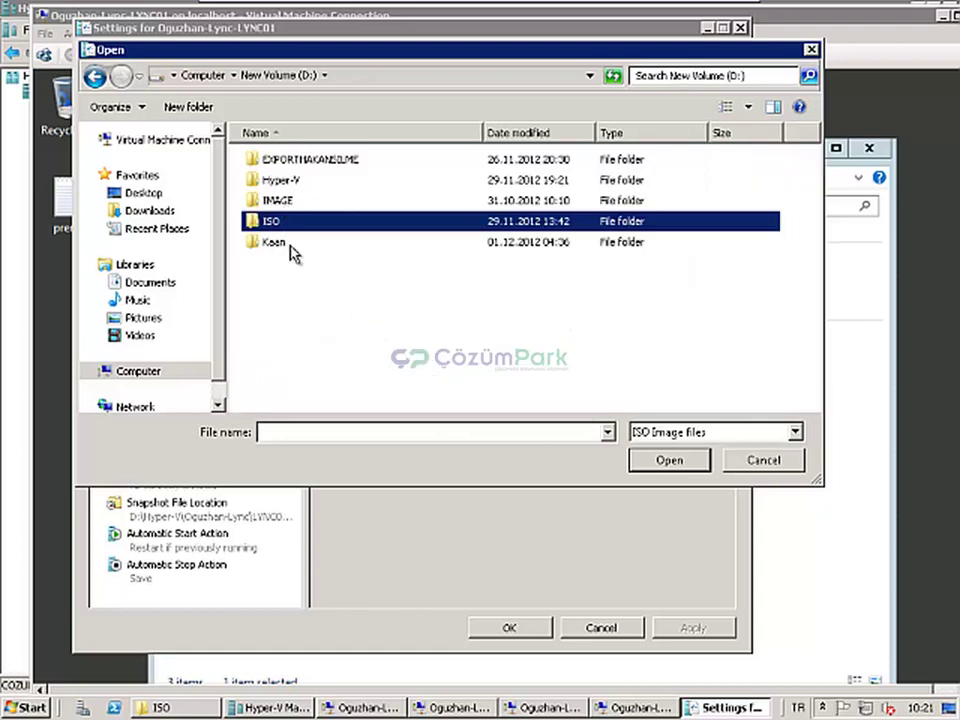
{"action": "key", "text": "BackSpace"}
{"action": "double_click", "coordinate": [313, 183]}
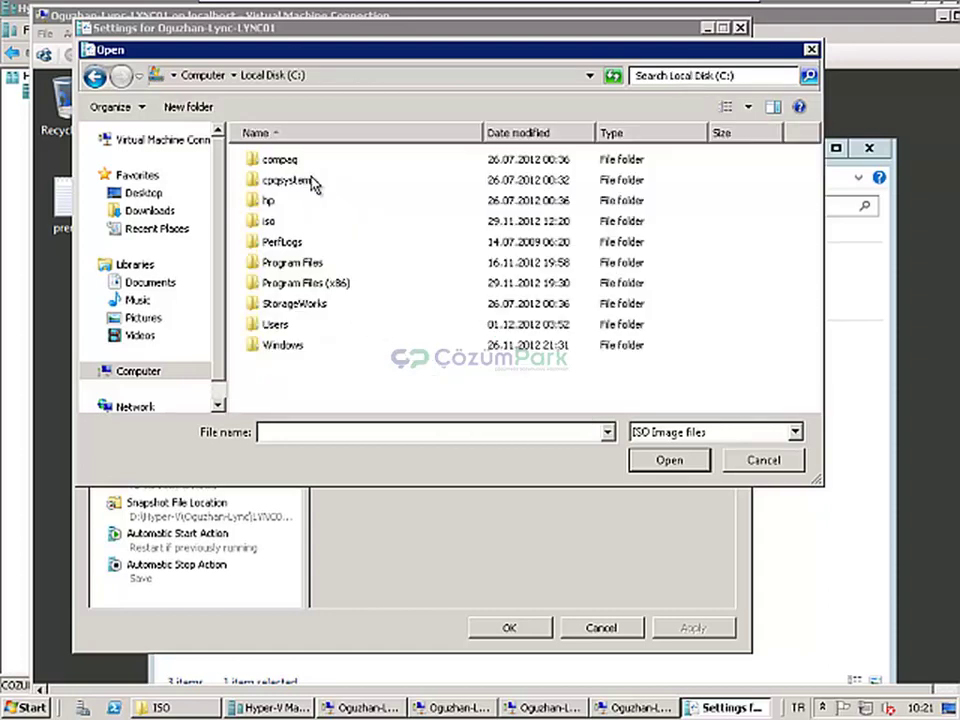
{"action": "double_click", "coordinate": [271, 222]}
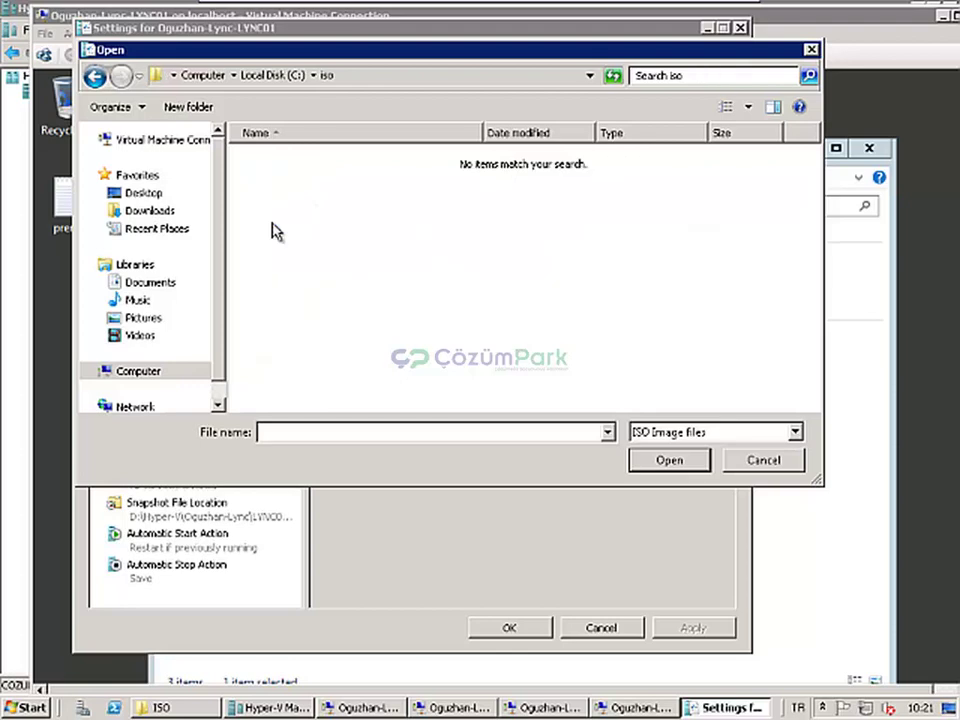
{"action": "left_click", "coordinate": [763, 460]}
{"action": "left_click", "coordinate": [604, 628]}
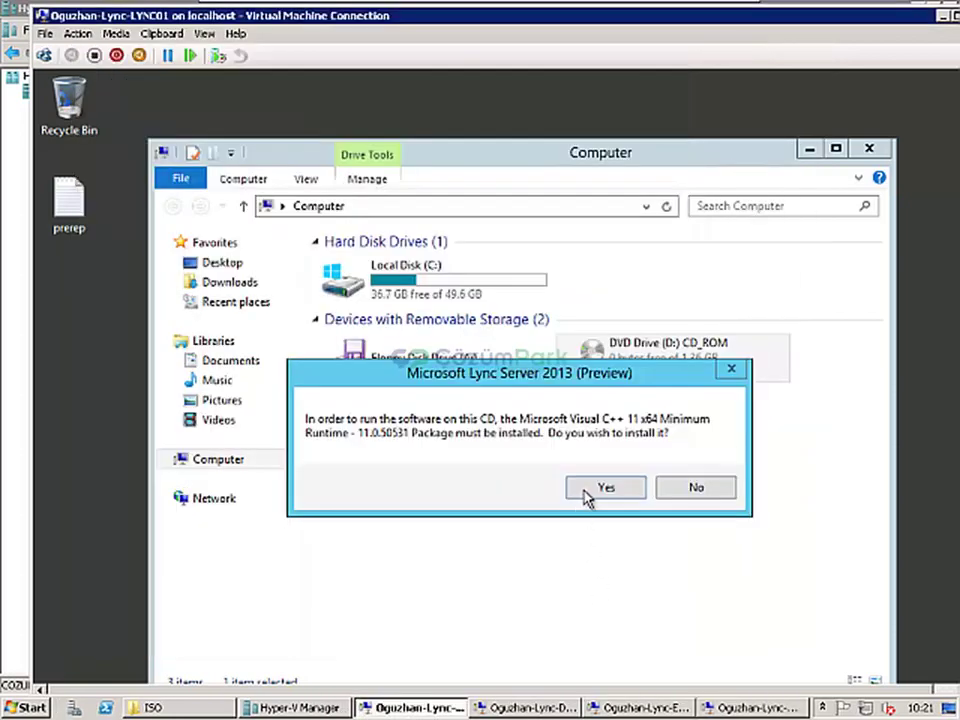
Accept the Visual C++ 11 x64 runtime install, minimize Computer, and reposition the setup window.
{"action": "double_click", "coordinate": [788, 25]}
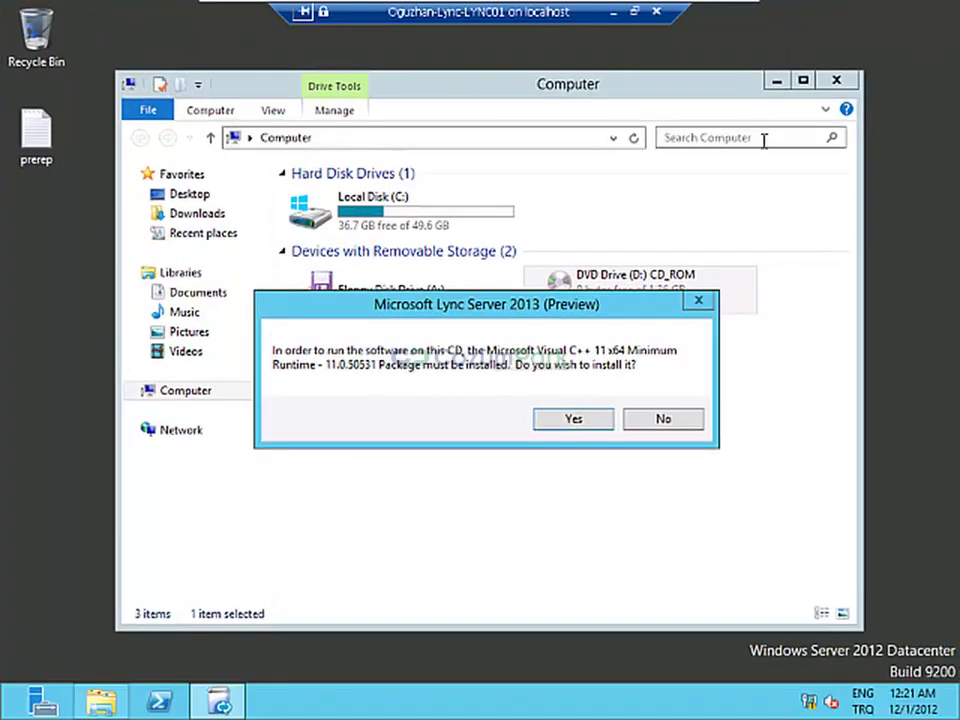
{"action": "left_click", "coordinate": [575, 421]}
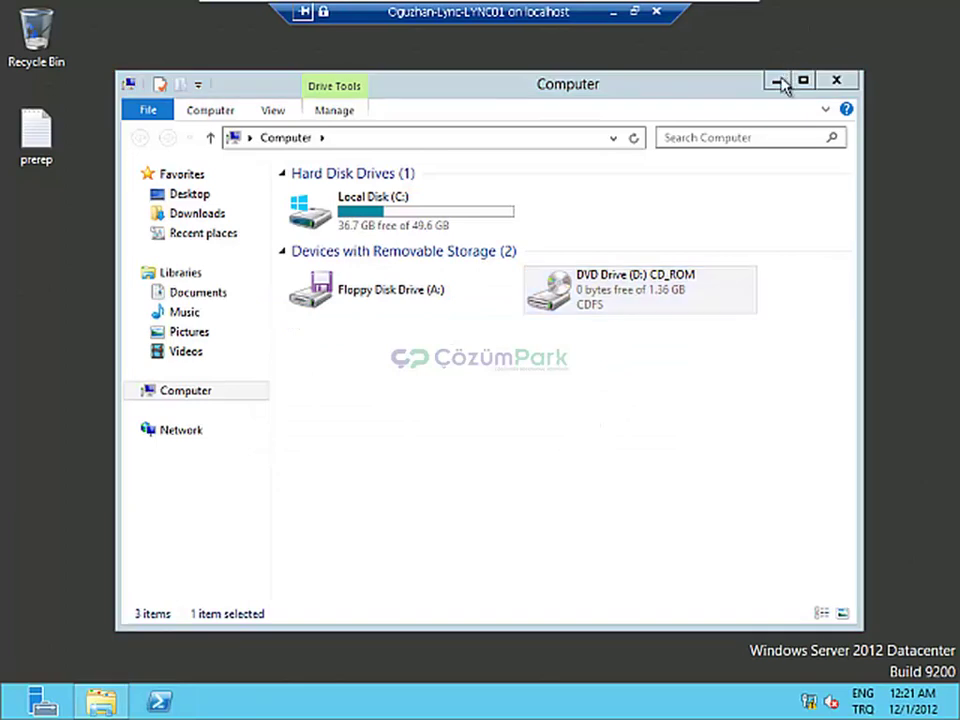
{"action": "left_click", "coordinate": [777, 80]}
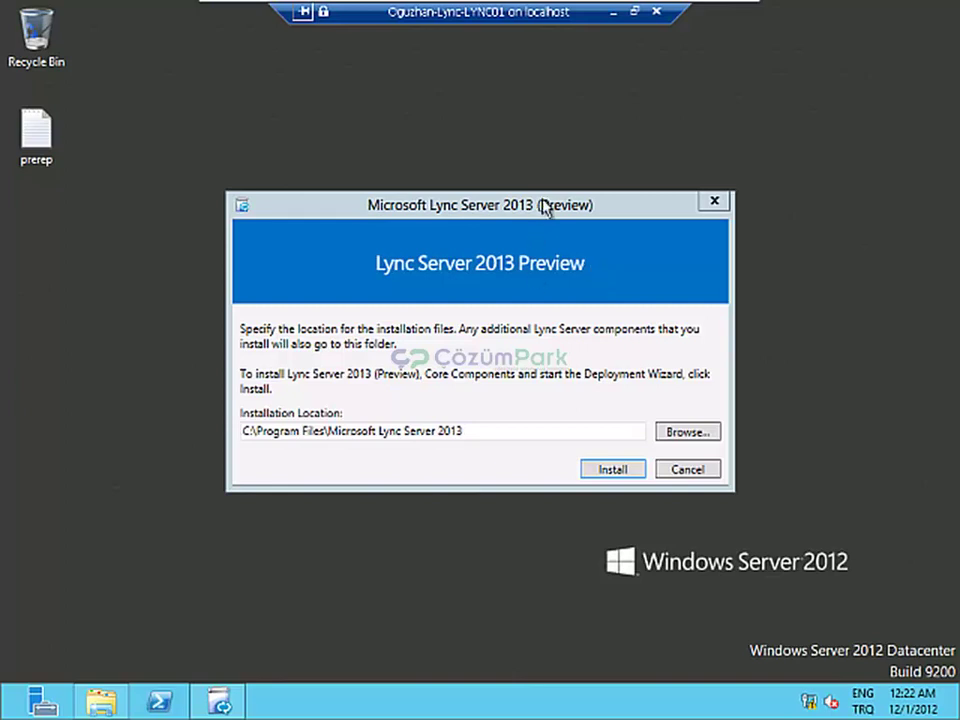
{"action": "left_click_drag", "start_coordinate": [541, 204], "coordinate": [537, 163]}
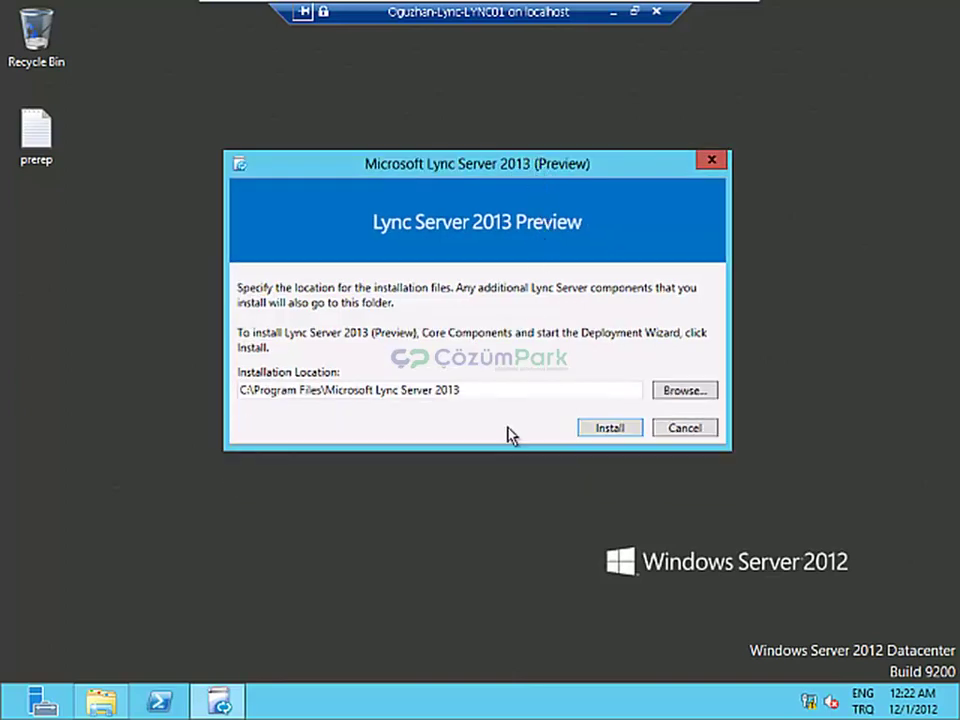
Install the Lync Server 2013 core components, accepting the license agreement.
{"action": "left_click", "coordinate": [613, 430]}
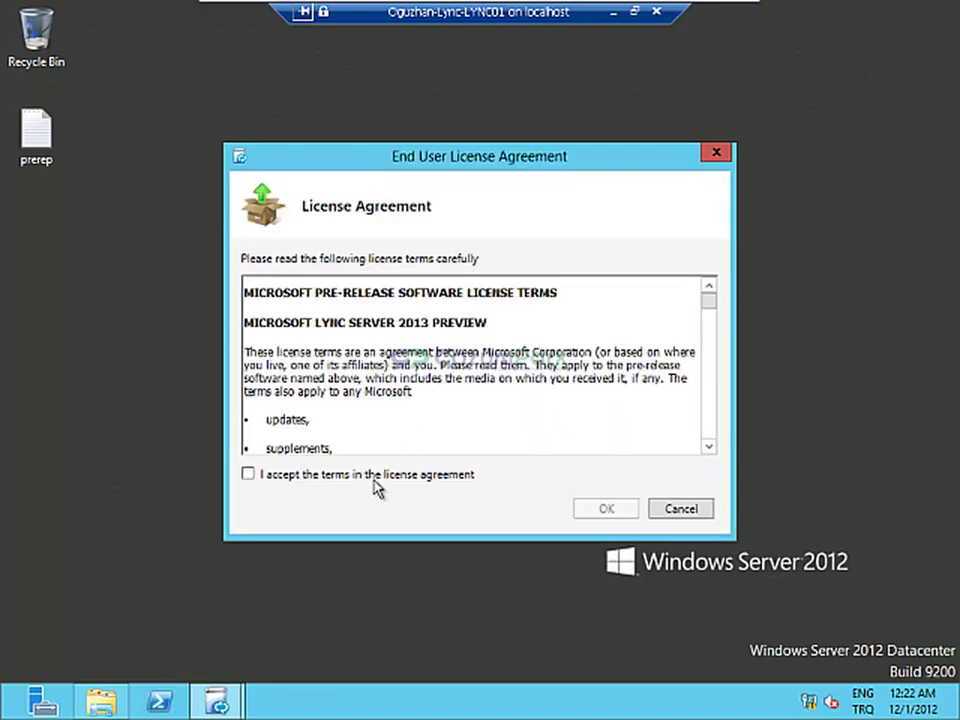
{"action": "left_click", "coordinate": [377, 482]}
{"action": "left_click", "coordinate": [605, 508]}
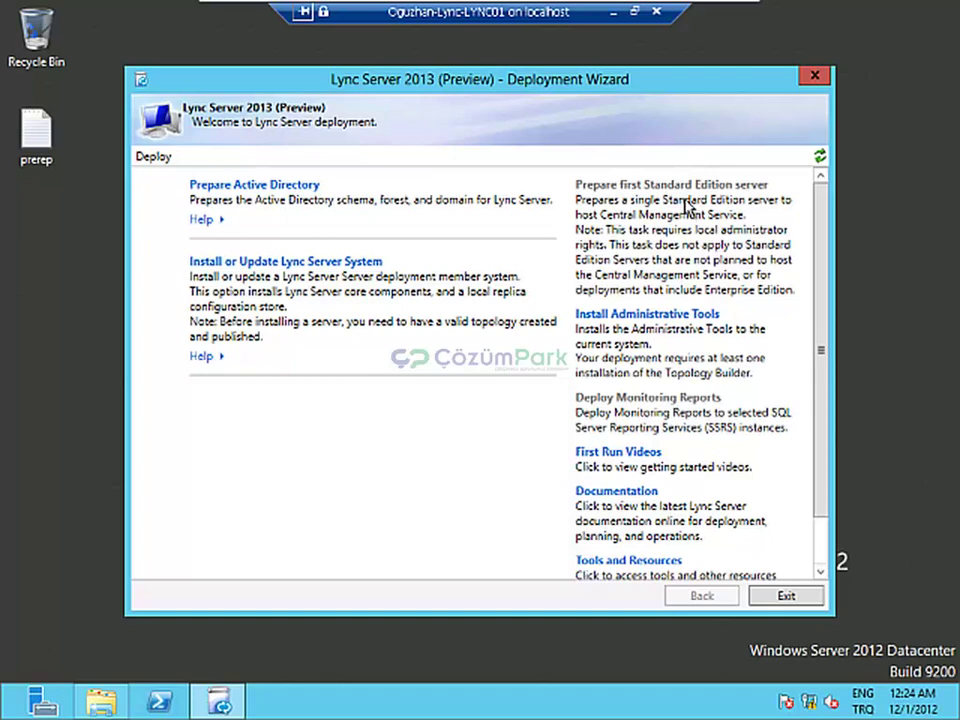
Open Prepare Active Directory and expand the prerequisites of Step 1: Prepare Schema.
{"action": "left_click", "coordinate": [284, 186]}
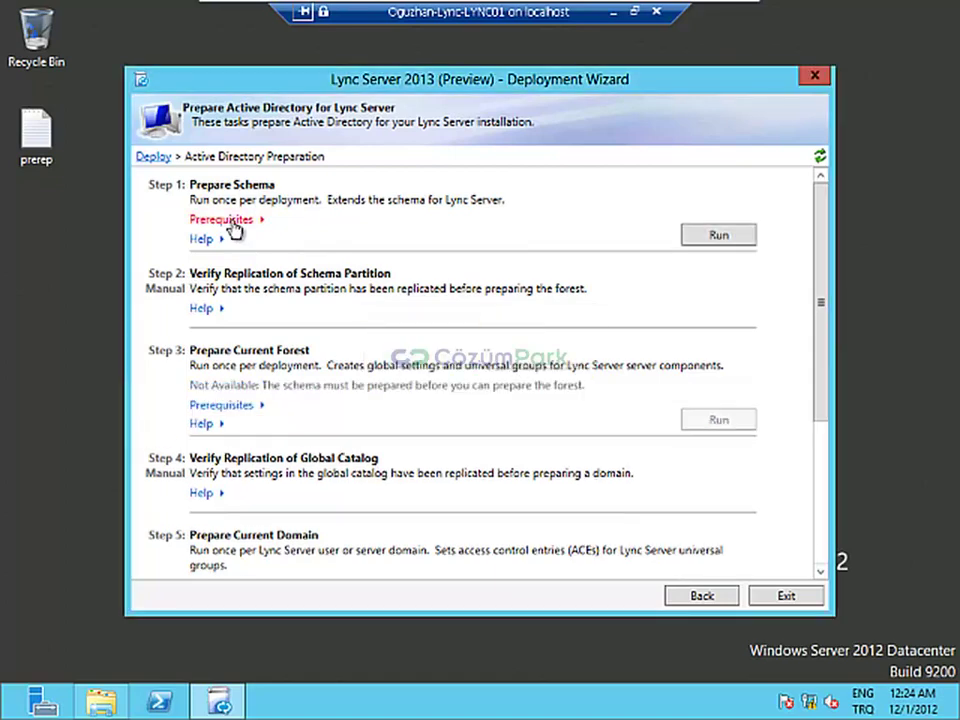
{"action": "left_click", "coordinate": [231, 222]}
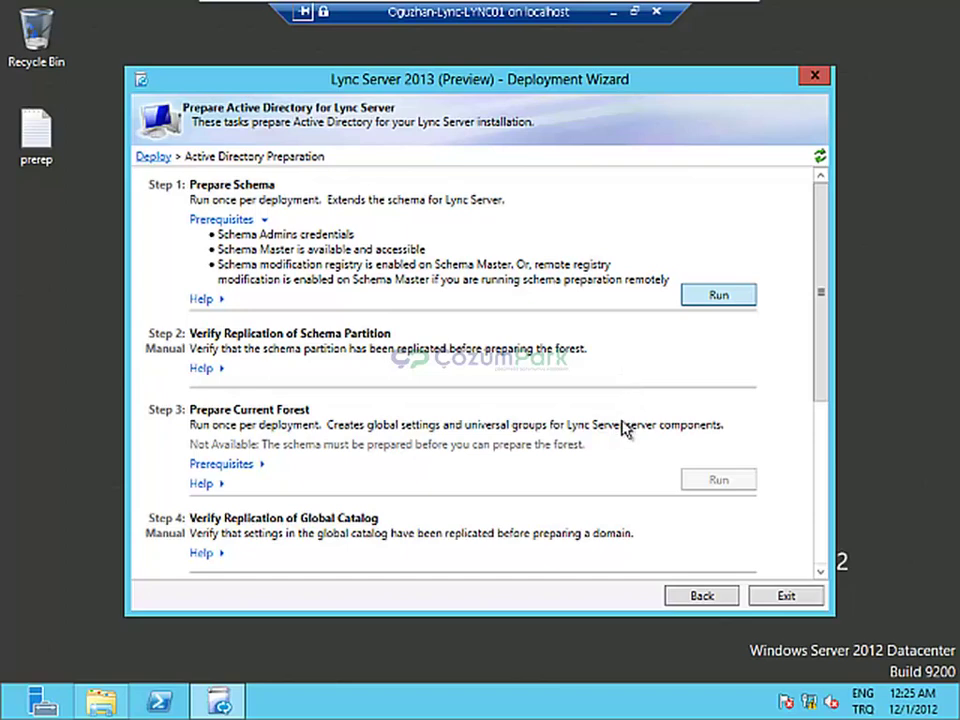
Run Step 1: Prepare Schema to open its introduction dialog.
{"action": "key", "text": "Return"}
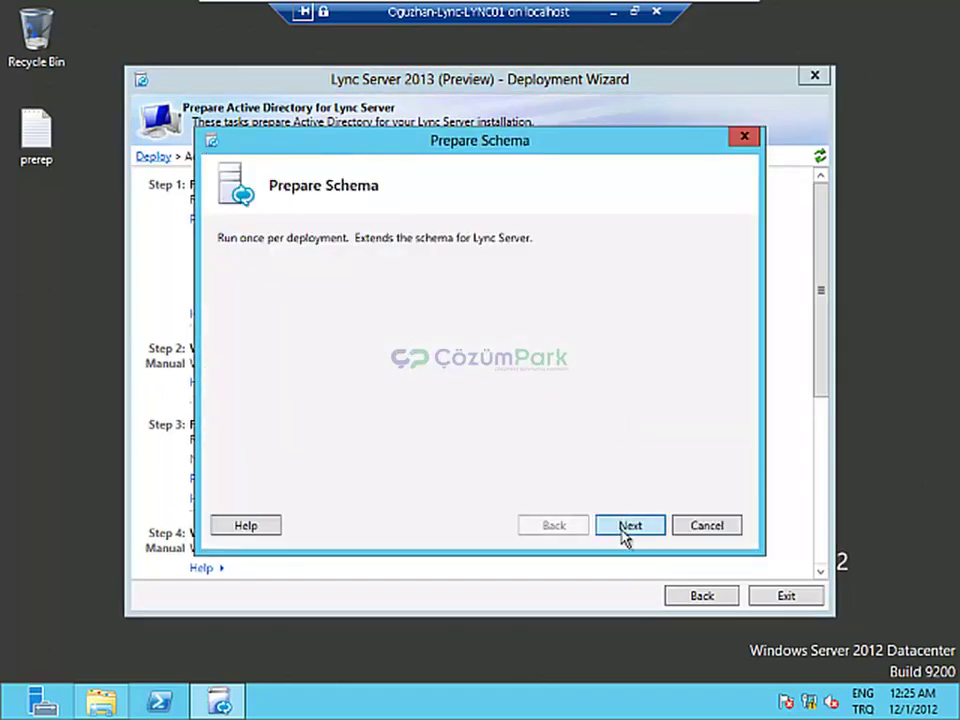
Run the Prepare Schema commands and finish once they complete.
{"action": "left_click", "coordinate": [629, 527]}
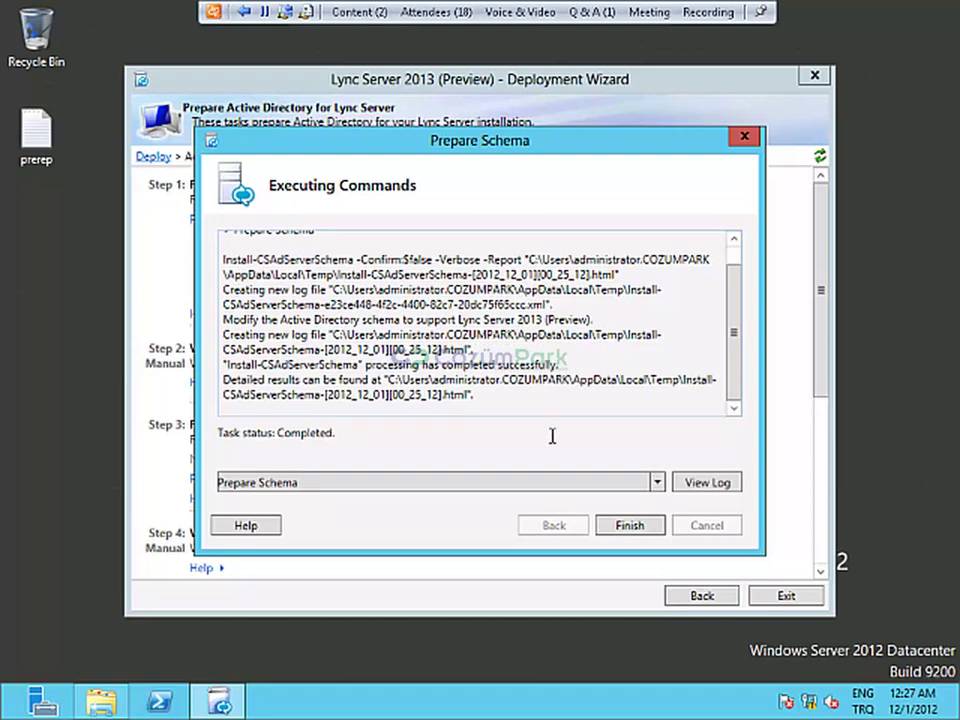
{"action": "left_click", "coordinate": [631, 528]}
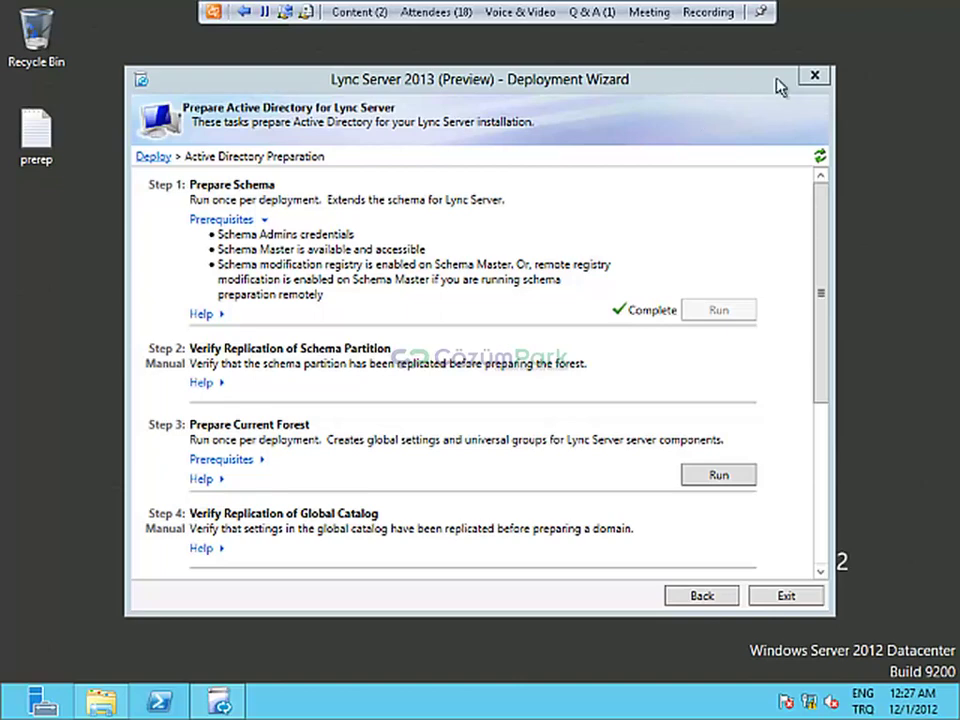
Shift the wizard left and expand Step 3: Prepare Current Forest's prerequisites.
{"action": "left_click_drag", "start_coordinate": [666, 88], "coordinate": [619, 95]}
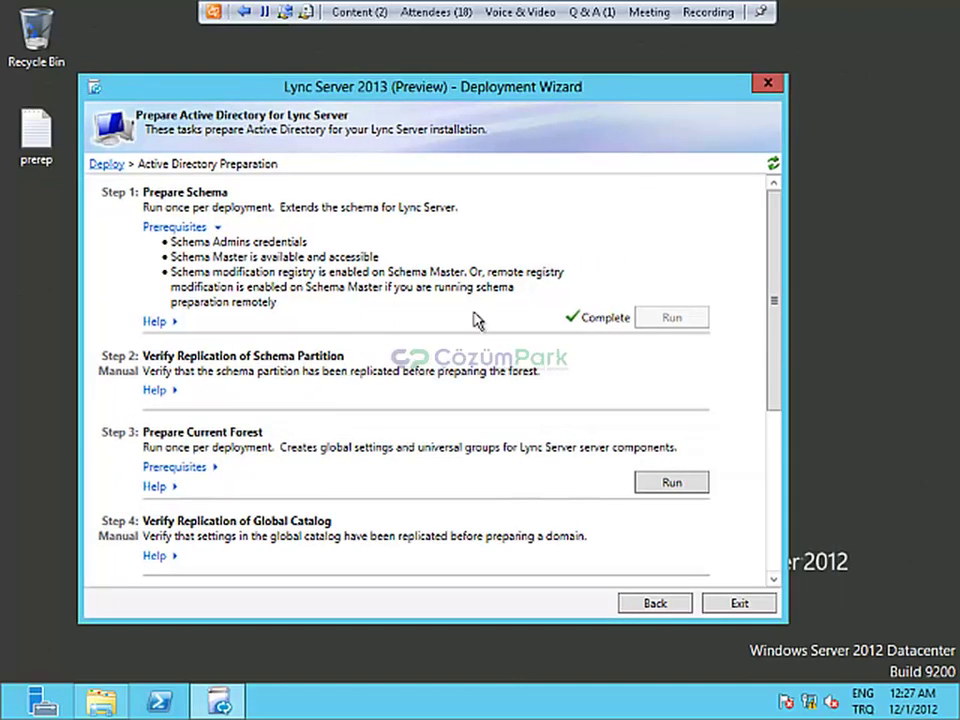
{"action": "left_click", "coordinate": [190, 474]}
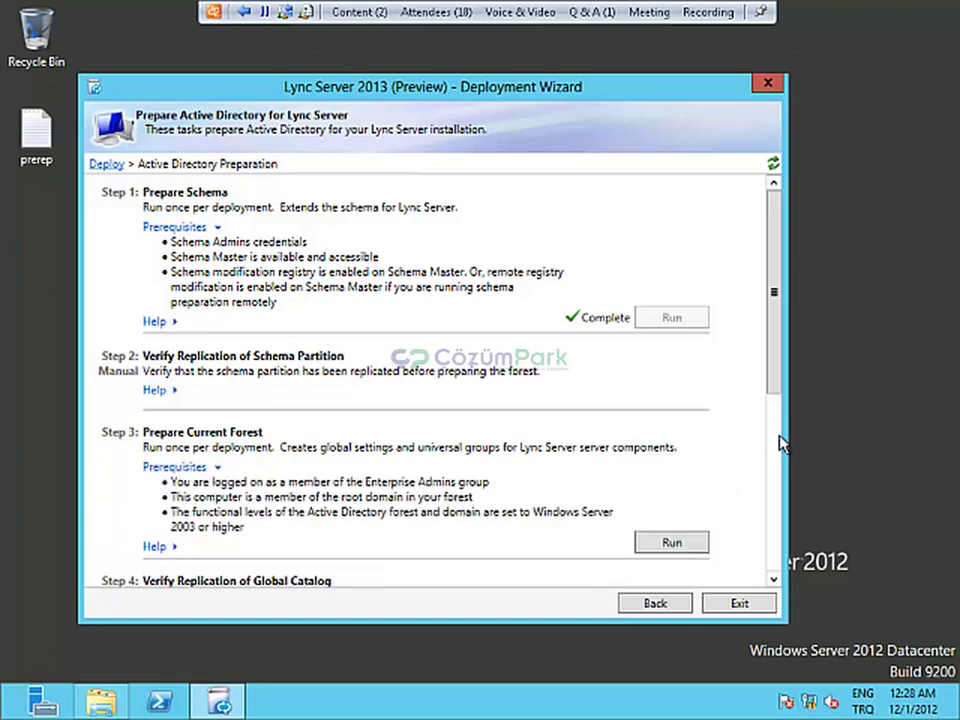
{"action": "scroll", "coordinate": [779, 446], "scroll_direction": "down", "scroll_amount": 5}
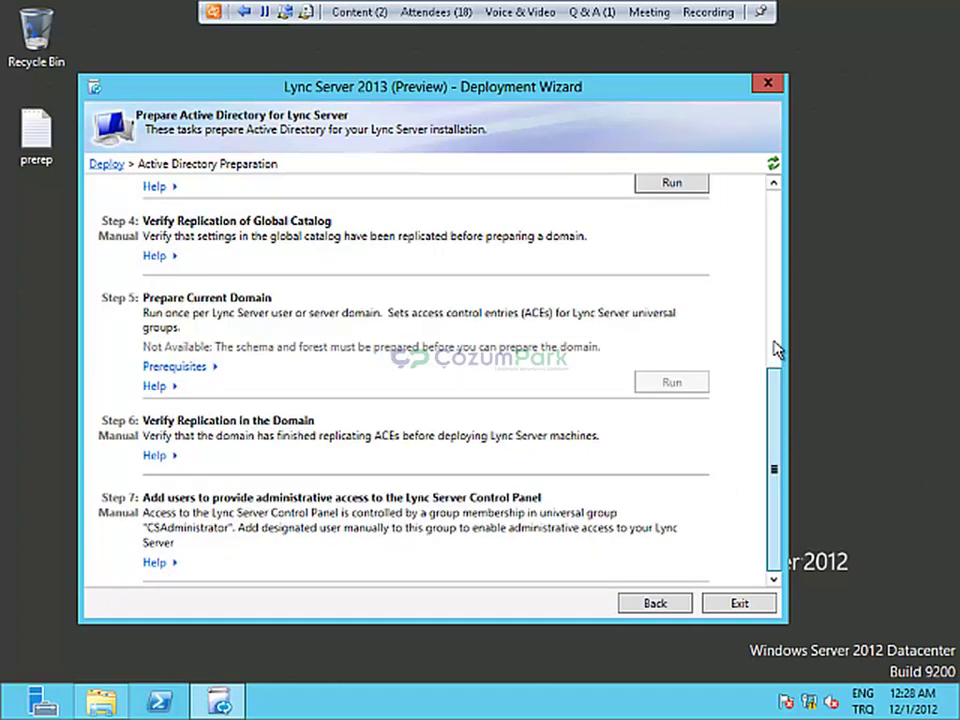
{"action": "scroll", "coordinate": [774, 390], "scroll_direction": "up", "scroll_amount": 5}
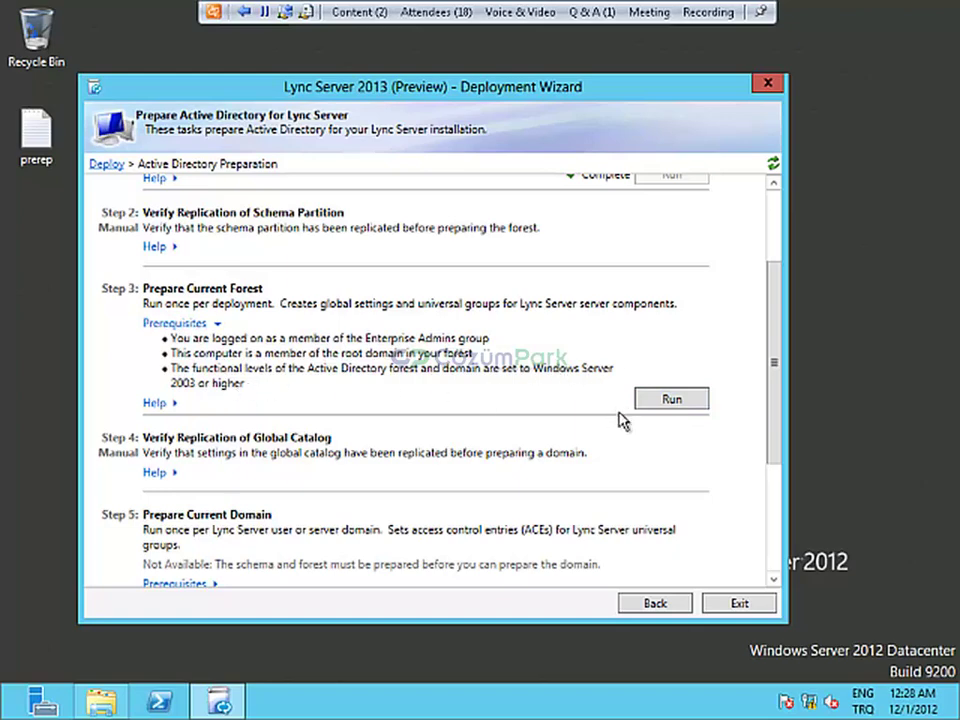
Run Prepare Current Forest with universal groups in the local domain and finish when complete.
{"action": "left_click", "coordinate": [692, 404]}
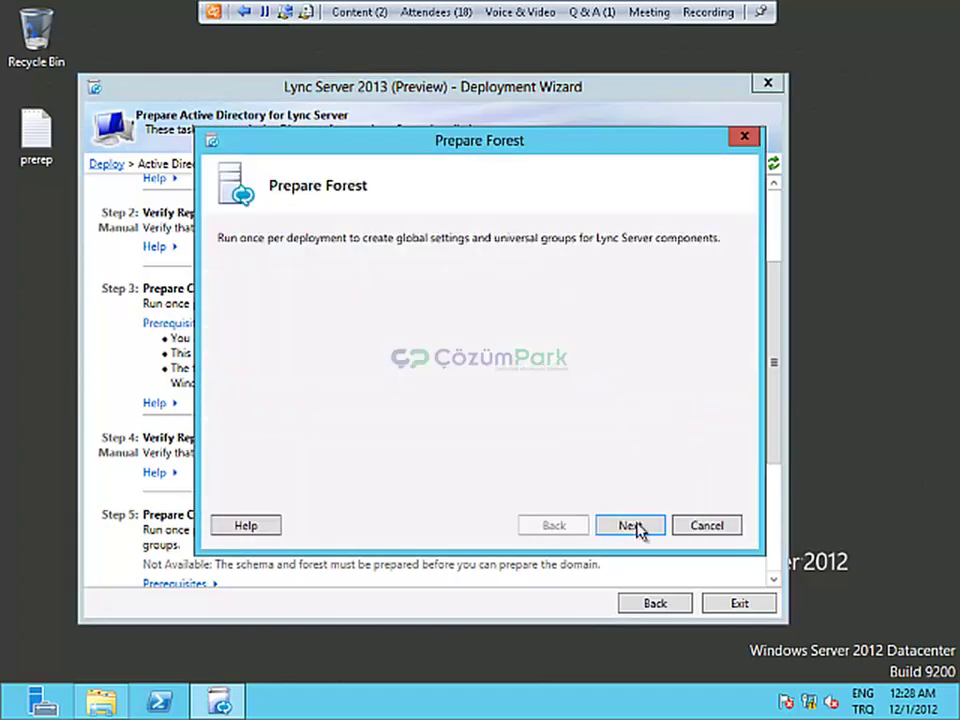
{"action": "left_click", "coordinate": [637, 528]}
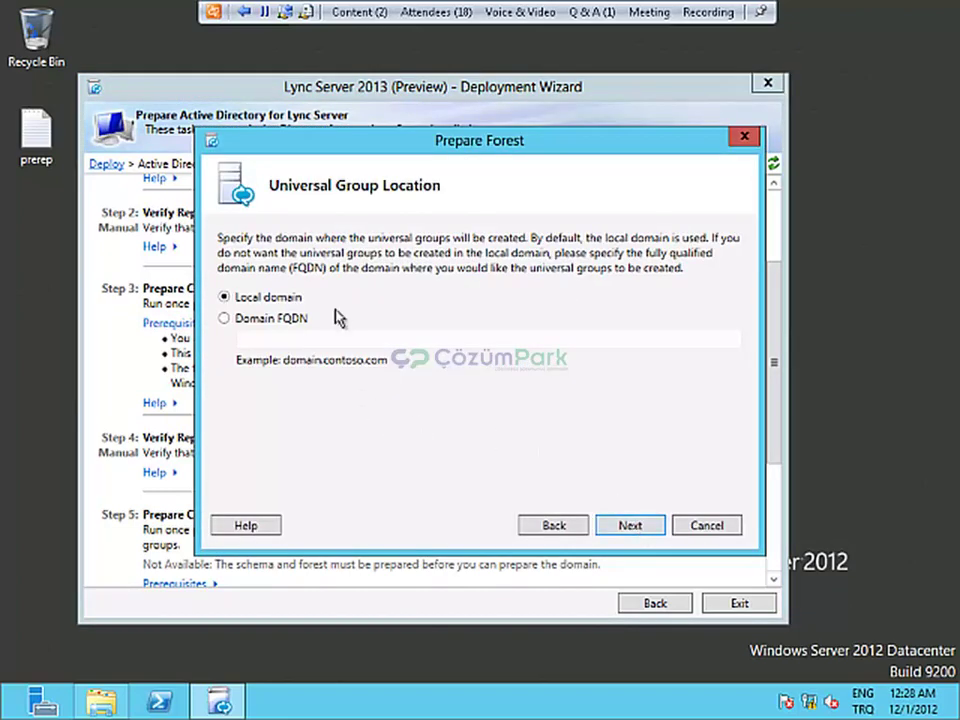
{"action": "left_click", "coordinate": [630, 526]}
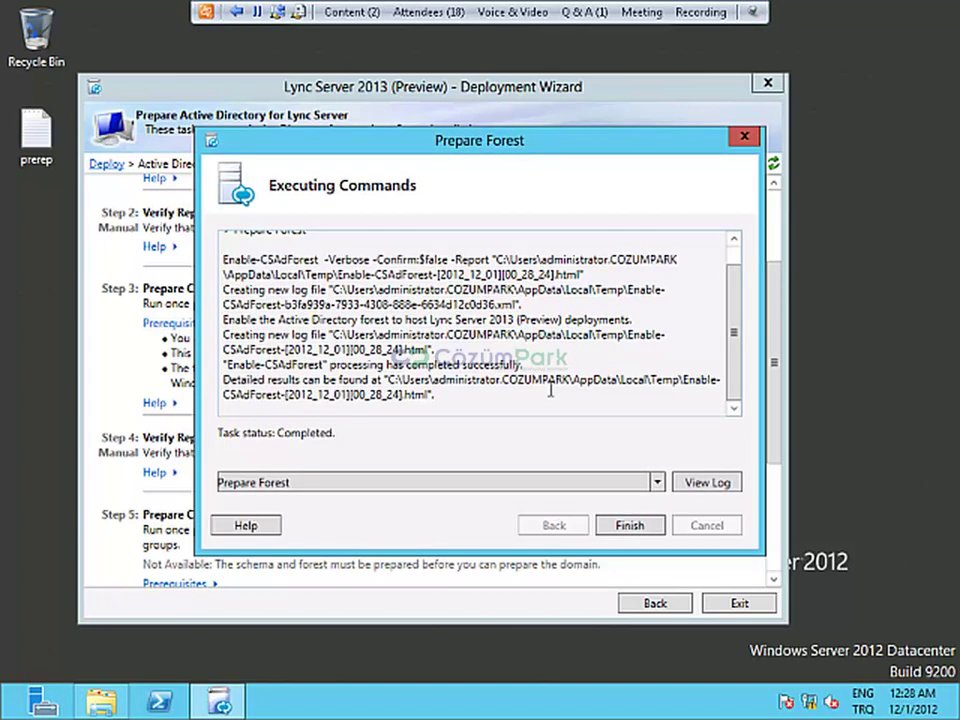
{"action": "left_click", "coordinate": [626, 527]}
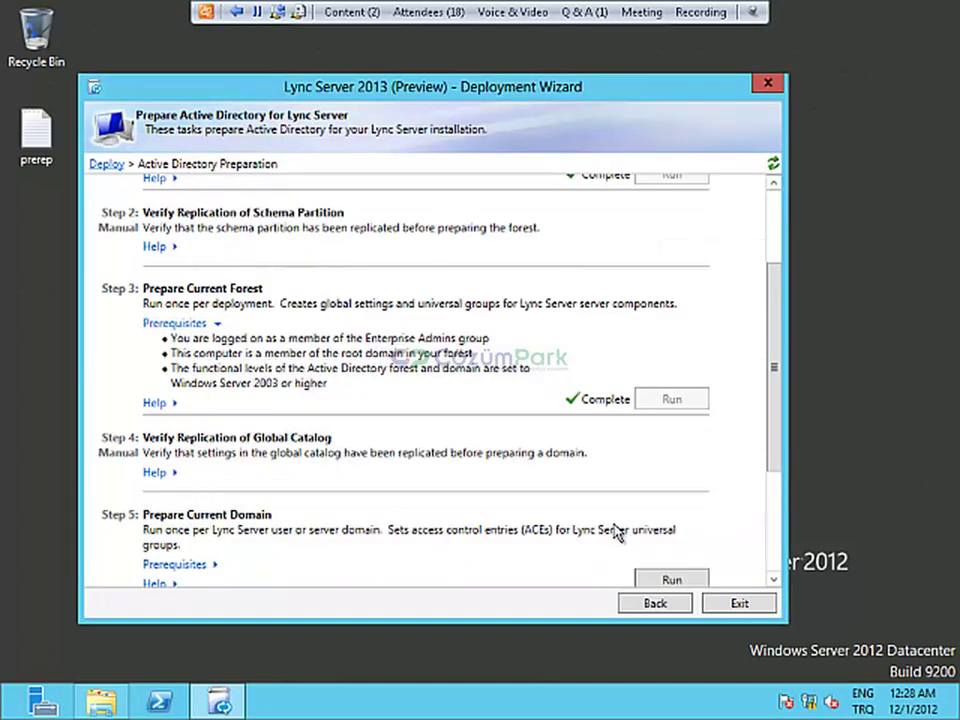
Expand Step 5's prerequisites: Domain/Enterprise Admins membership and Windows Server 2003 functional levels.
{"action": "left_click_drag", "start_coordinate": [778, 446], "coordinate": [773, 482]}
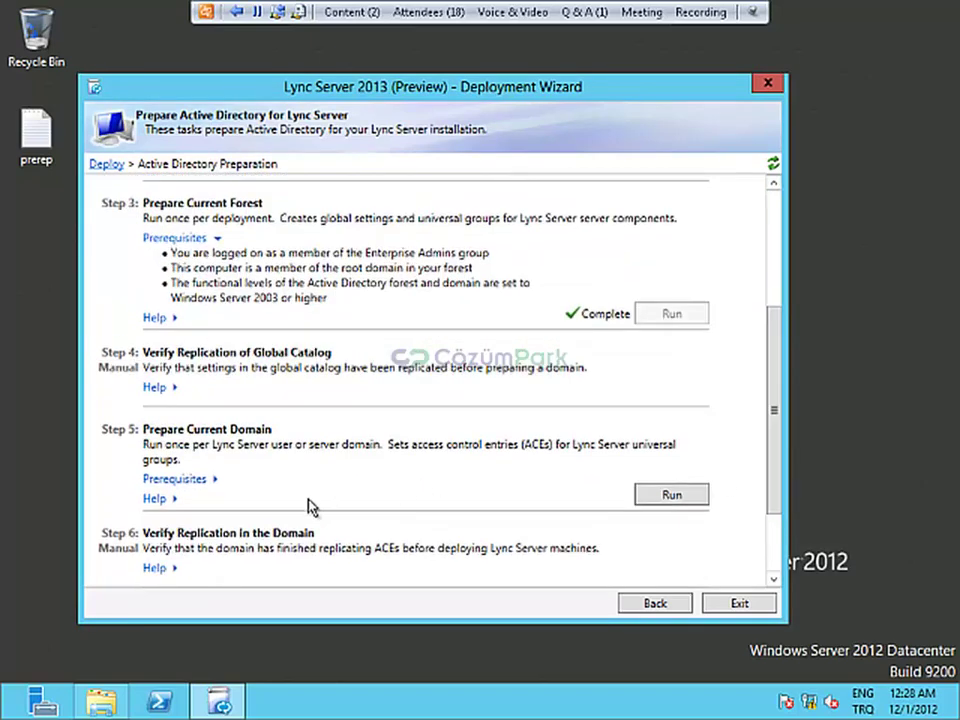
{"action": "left_click", "coordinate": [197, 481]}
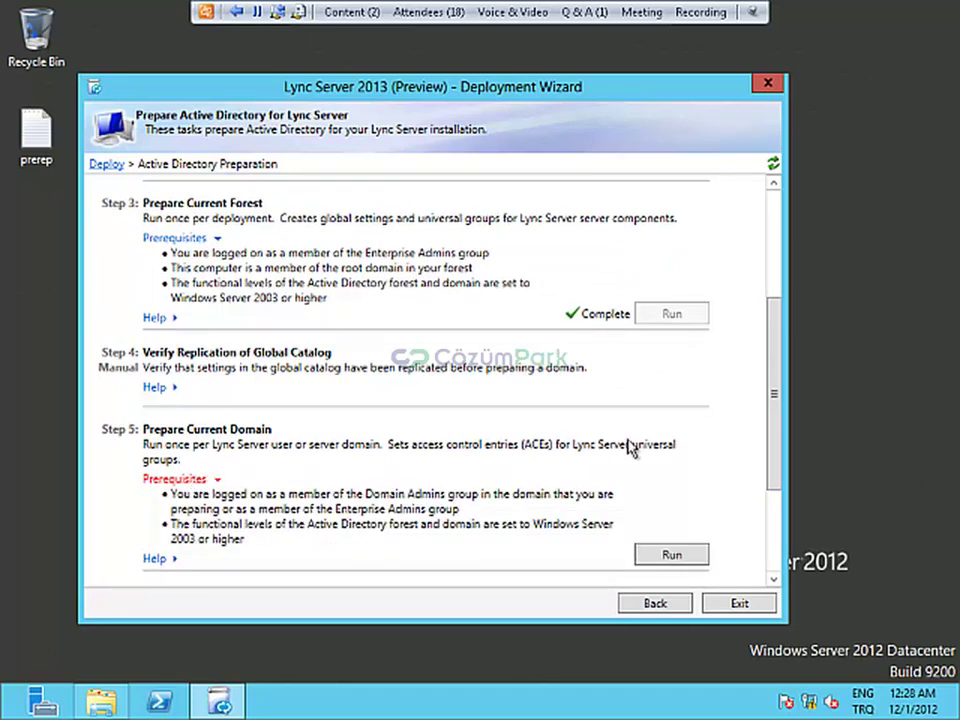
{"action": "left_click_drag", "start_coordinate": [781, 430], "coordinate": [780, 443]}
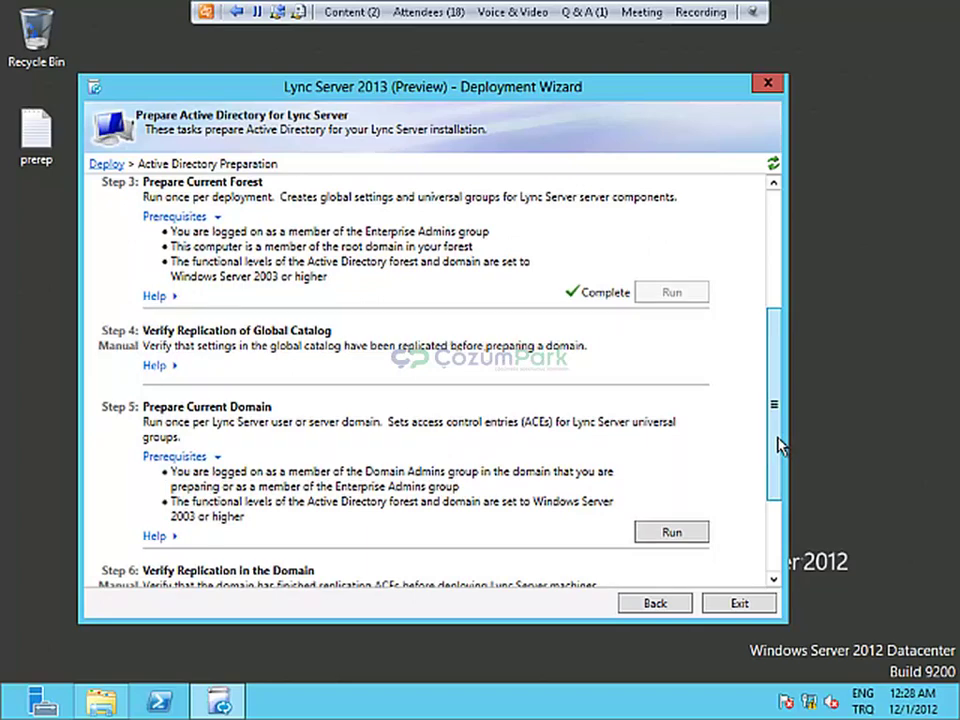
{"action": "scroll", "coordinate": [781, 447], "scroll_direction": "down", "scroll_amount": 1}
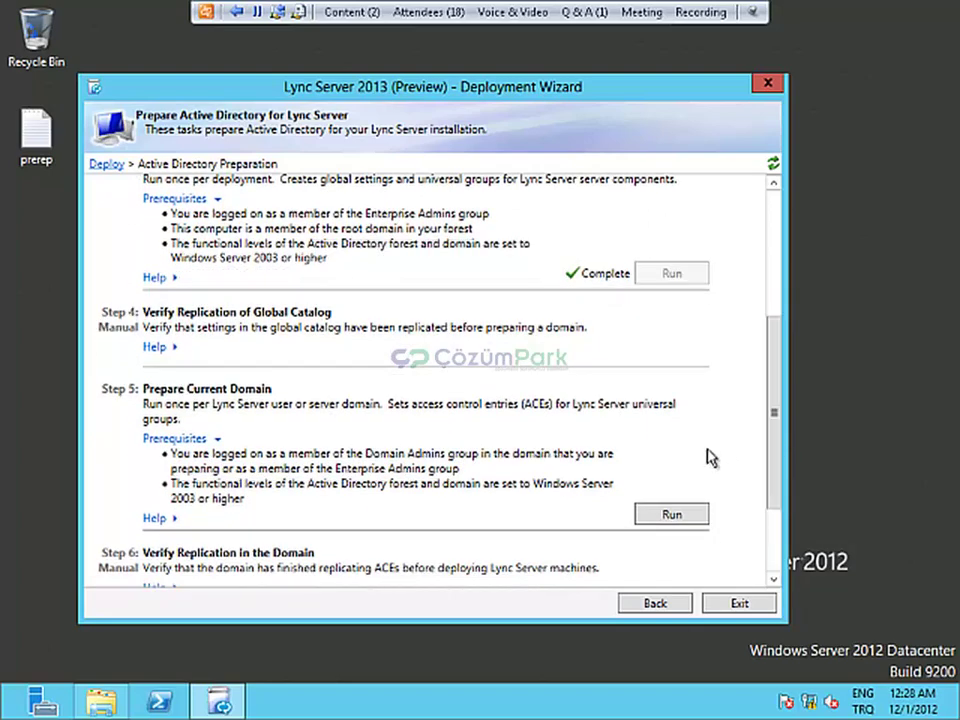
{"action": "key", "text": "super"}
{"action": "key", "text": "super"}
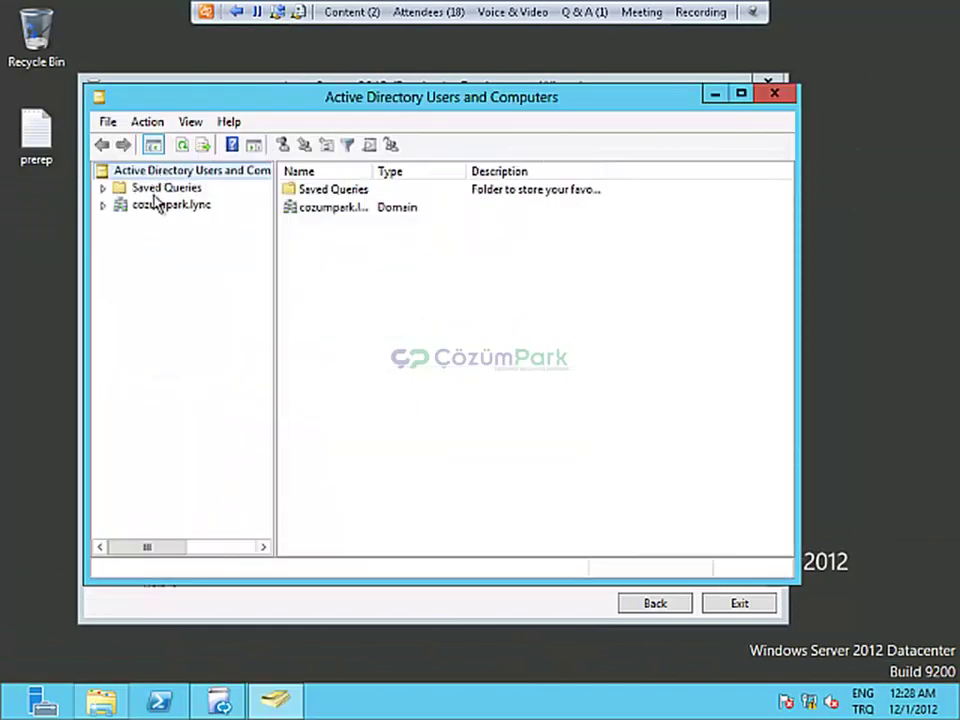
Open Active Directory Users and Computers and list cozumpark.lync's Users with full names shown.
{"action": "key", "text": "Down"}
{"action": "left_click", "coordinate": [156, 212]}
{"action": "left_click", "coordinate": [103, 205]}
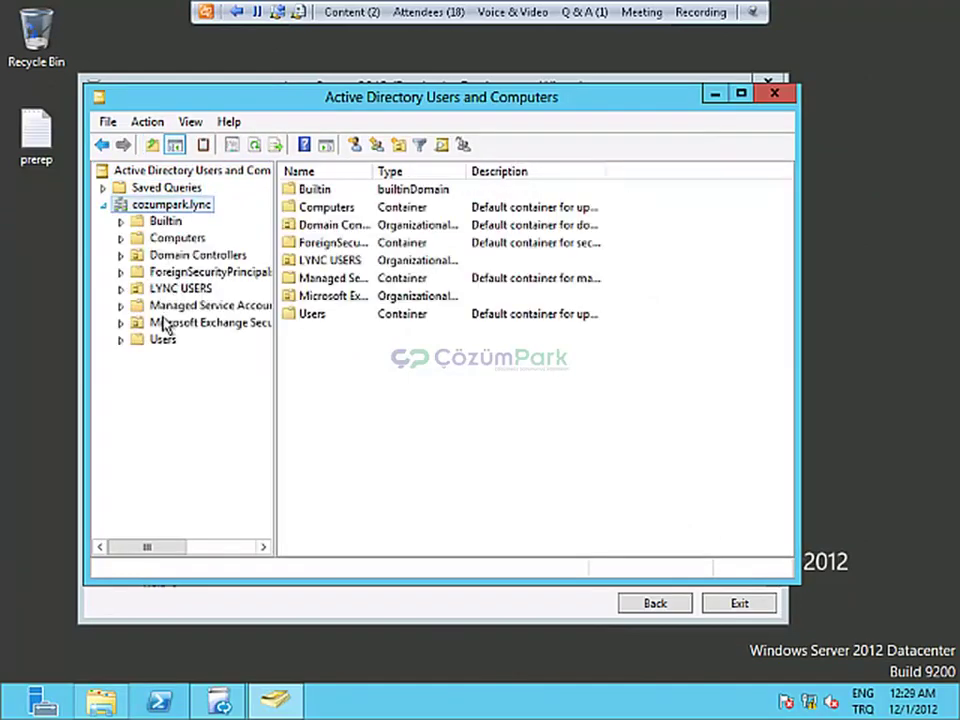
{"action": "left_click", "coordinate": [163, 341]}
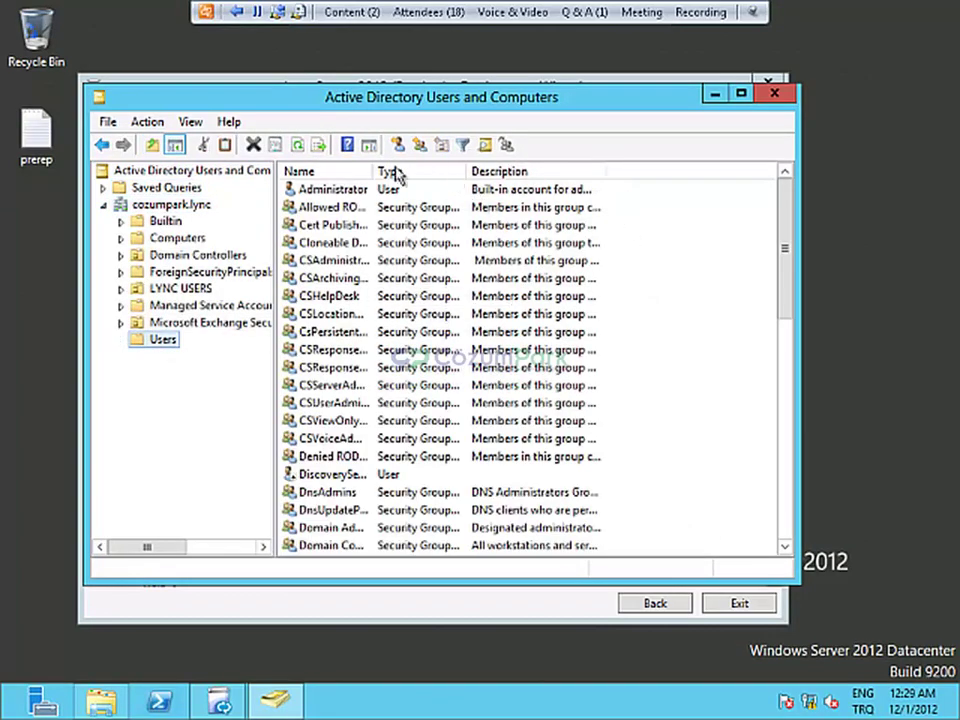
{"action": "double_click", "coordinate": [372, 171]}
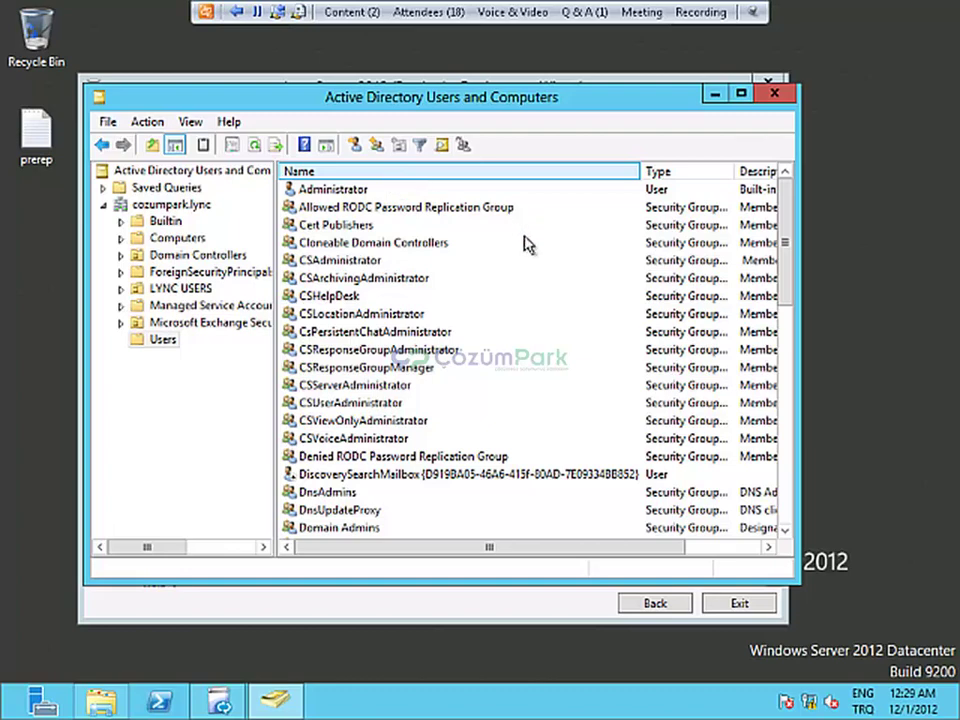
Review the new CSAdministrator group among the CS groups, then minimize the console.
{"action": "left_click", "coordinate": [577, 261]}
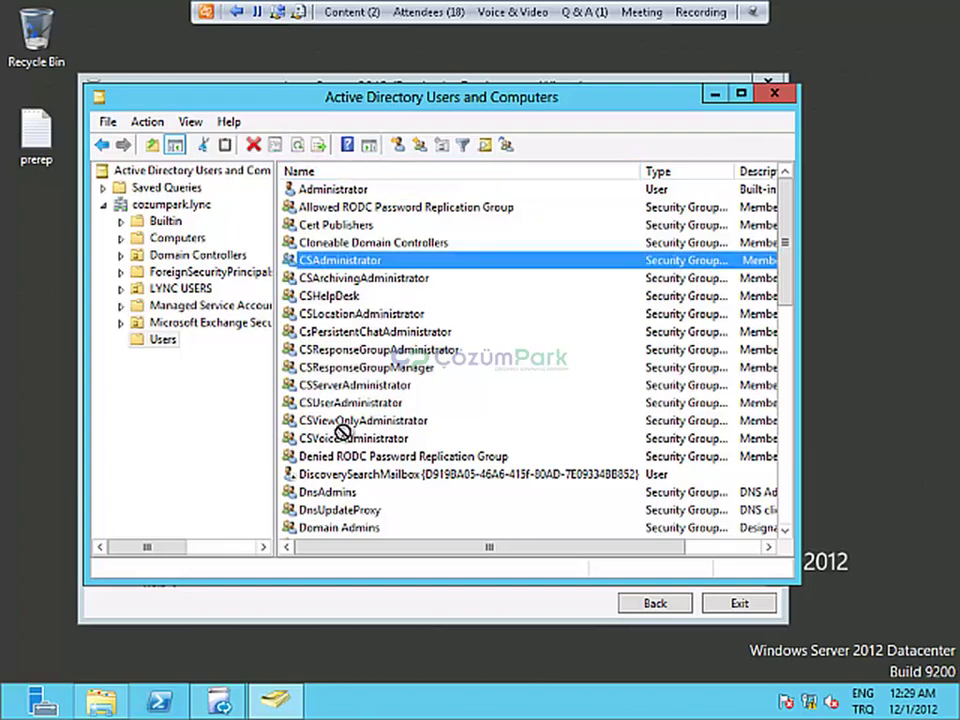
{"action": "right_click", "coordinate": [349, 277]}
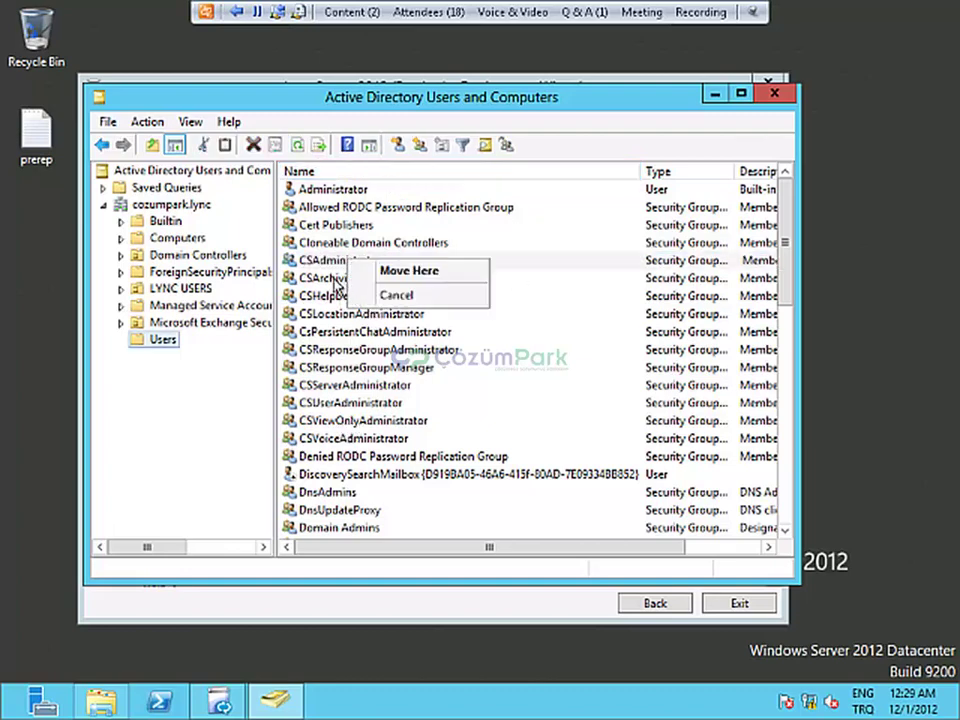
{"action": "left_click", "coordinate": [358, 278]}
{"action": "key", "text": "Up"}
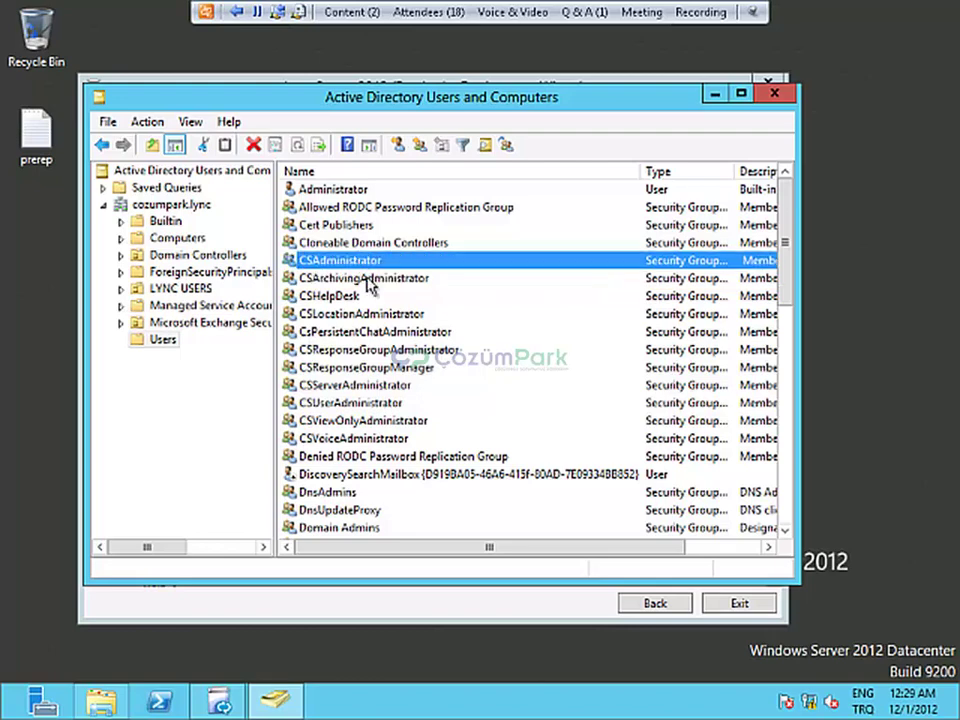
{"action": "left_click", "coordinate": [714, 94]}
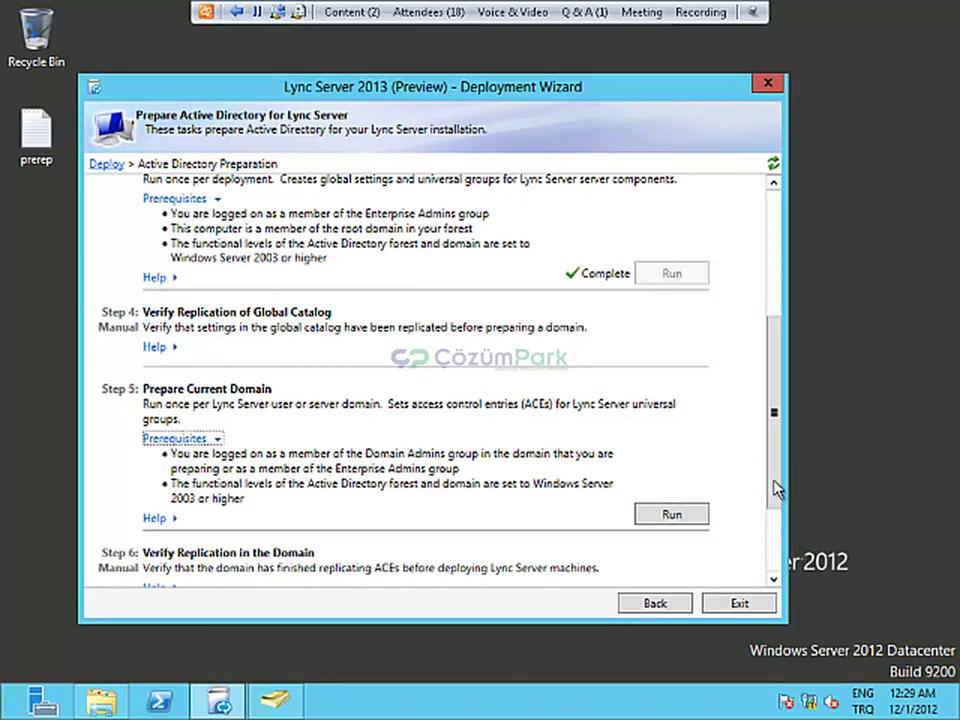
Run the Prepare Current Domain task for cozumpark.lync and finish when it completes.
{"action": "left_click_drag", "start_coordinate": [775, 490], "coordinate": [779, 522]}
{"action": "scroll", "coordinate": [779, 522], "scroll_direction": "down", "scroll_amount": 1}
{"action": "scroll", "coordinate": [778, 523], "scroll_direction": "down", "scroll_amount": 1}
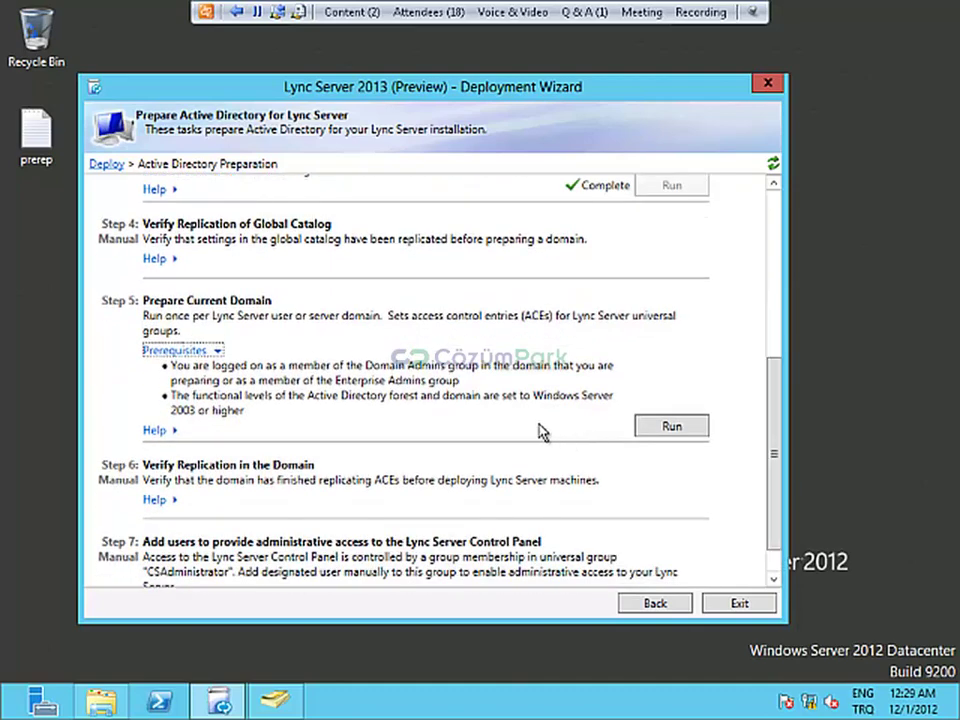
{"action": "left_click", "coordinate": [676, 428]}
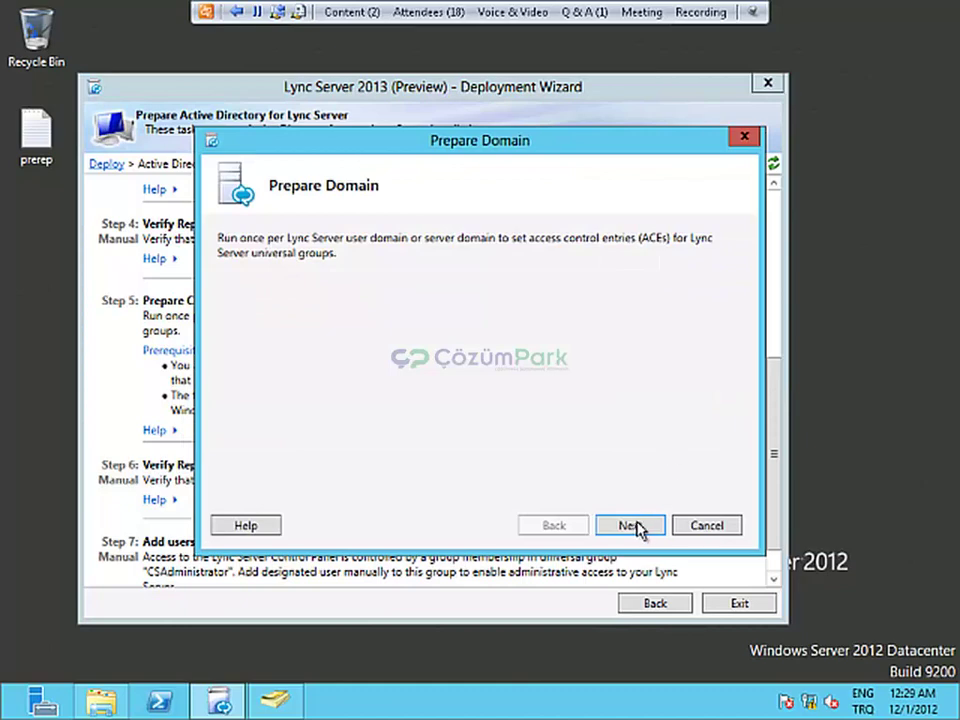
{"action": "left_click", "coordinate": [630, 527]}
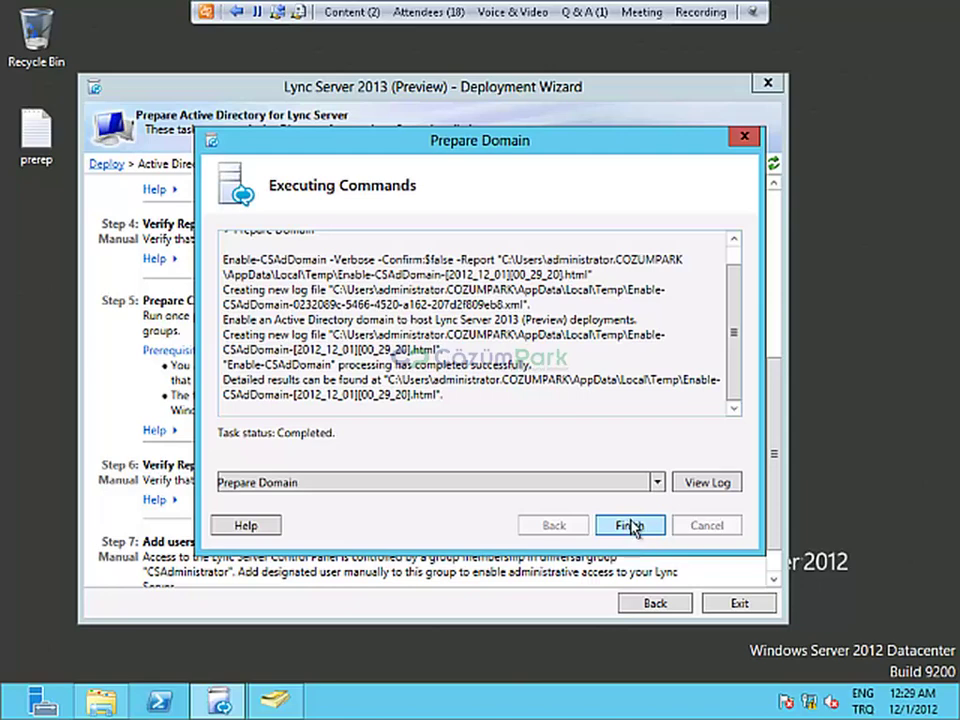
{"action": "left_click", "coordinate": [630, 527]}
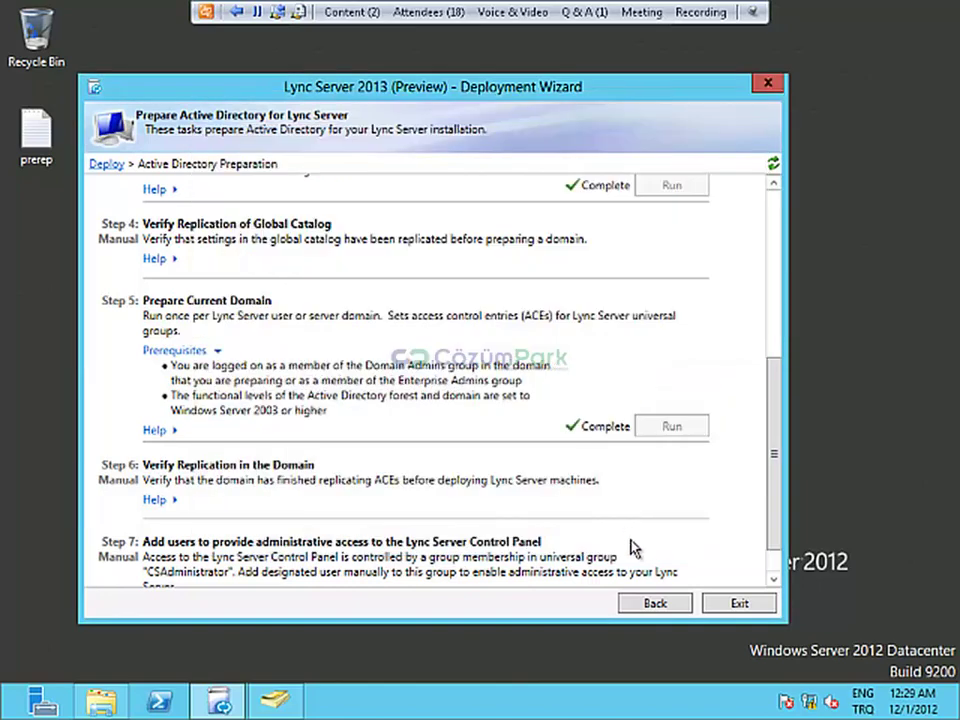
Read Step 7 on adding users to CSAdministrator, then return to Active Directory Users and Computers.
{"action": "scroll", "coordinate": [769, 566], "scroll_direction": "down", "scroll_amount": 1}
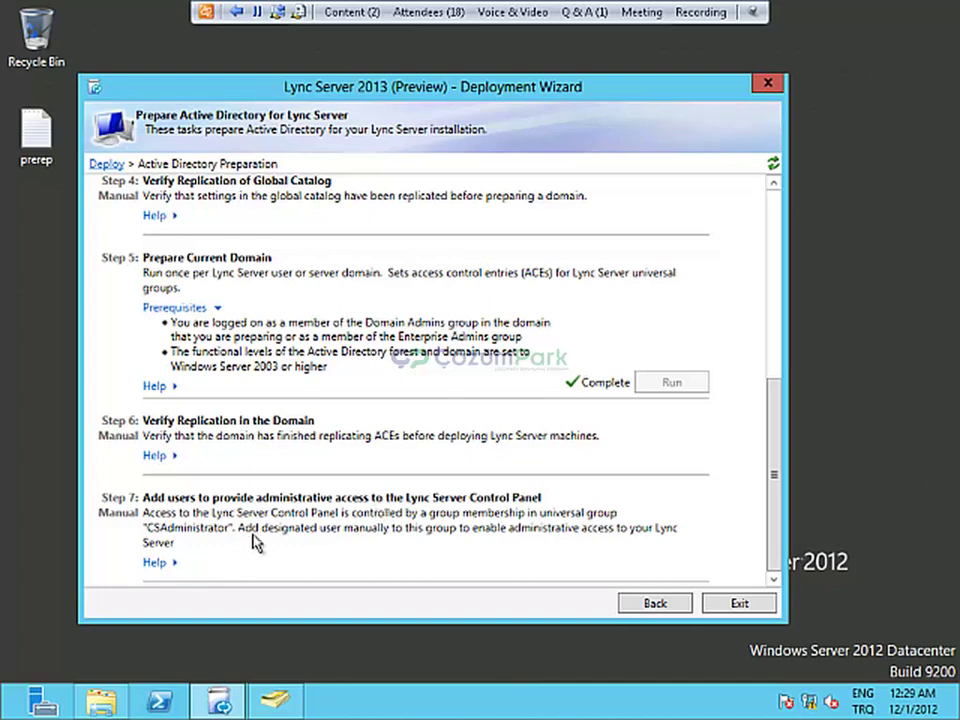
{"action": "left_click", "coordinate": [274, 704]}
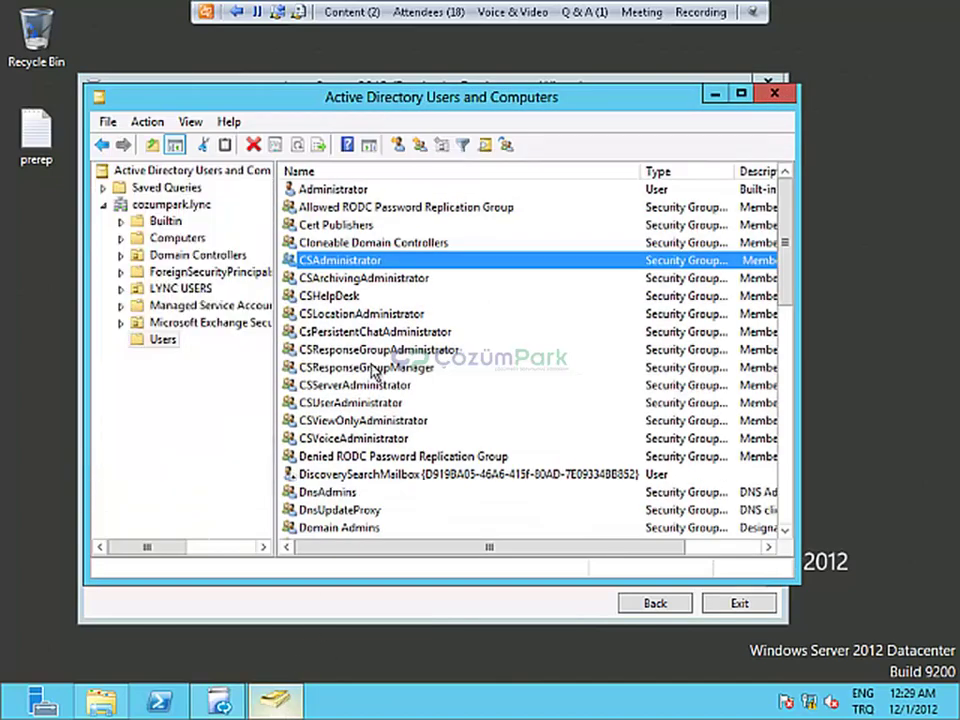
Check the CSAdministrator group's current members without changing anything.
{"action": "double_click", "coordinate": [322, 261]}
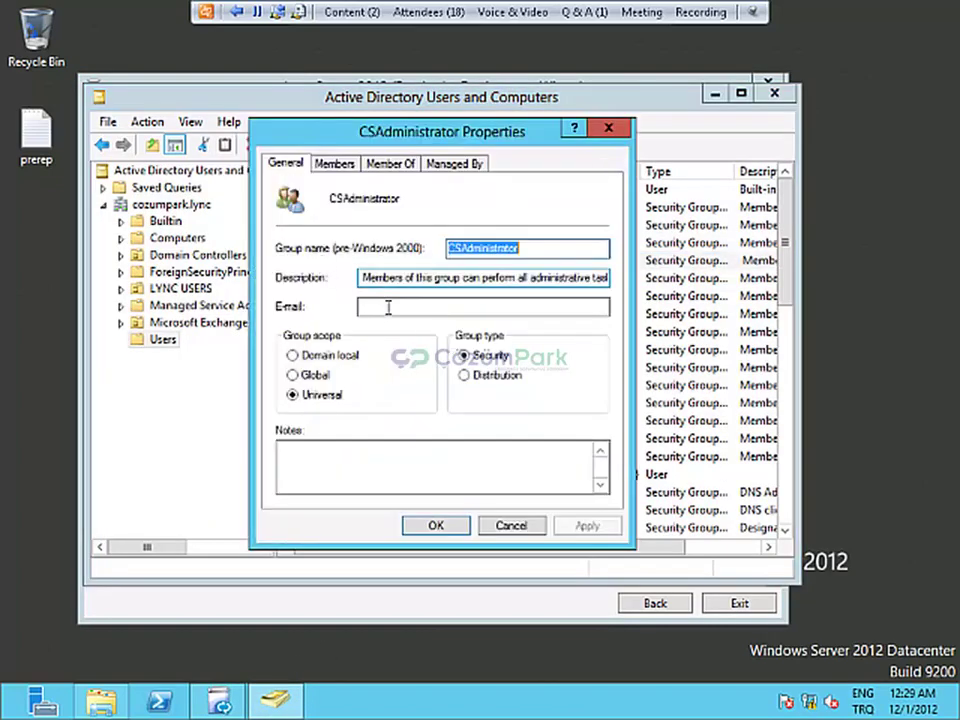
{"action": "left_click", "coordinate": [337, 166]}
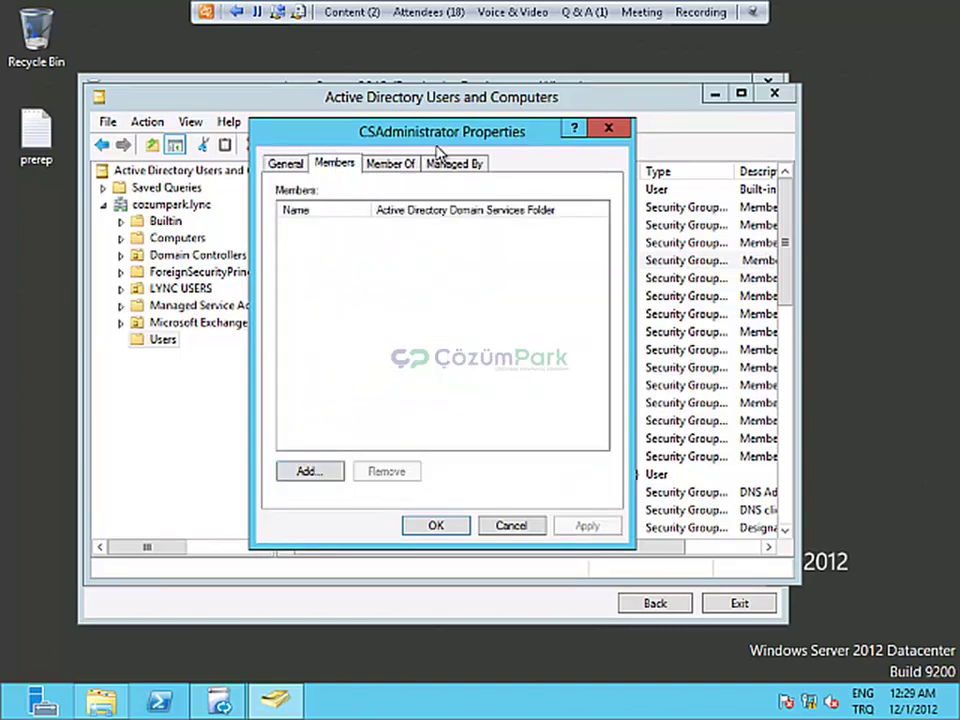
{"action": "left_click", "coordinate": [518, 527]}
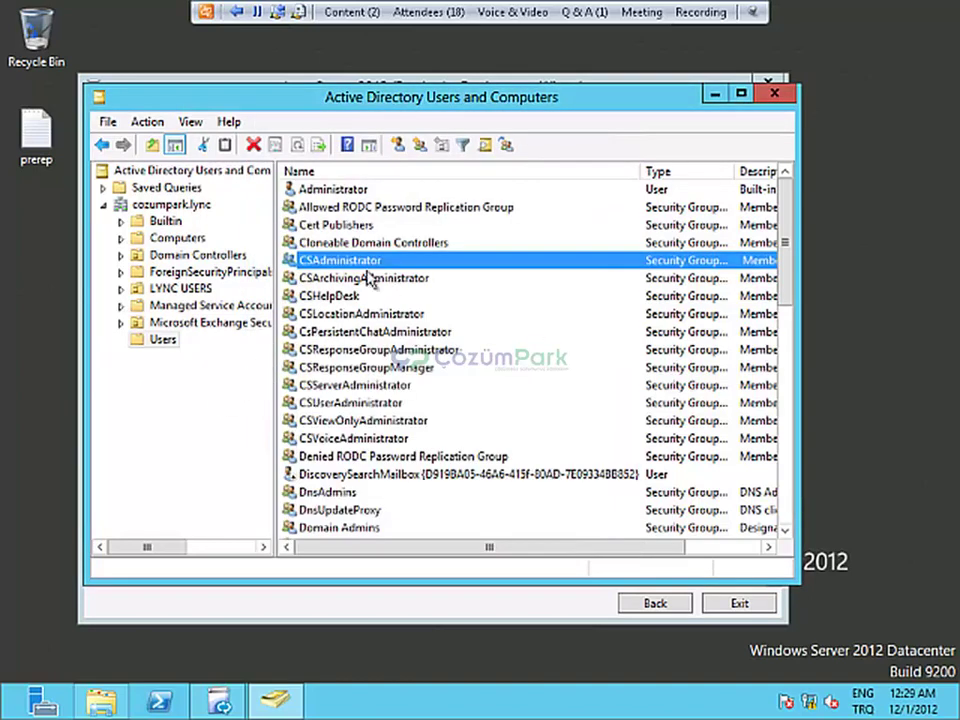
Add Administrator (resolved from 'adm') to CSAdministrator, close the console, and return to the Deploy page.
{"action": "double_click", "coordinate": [338, 262]}
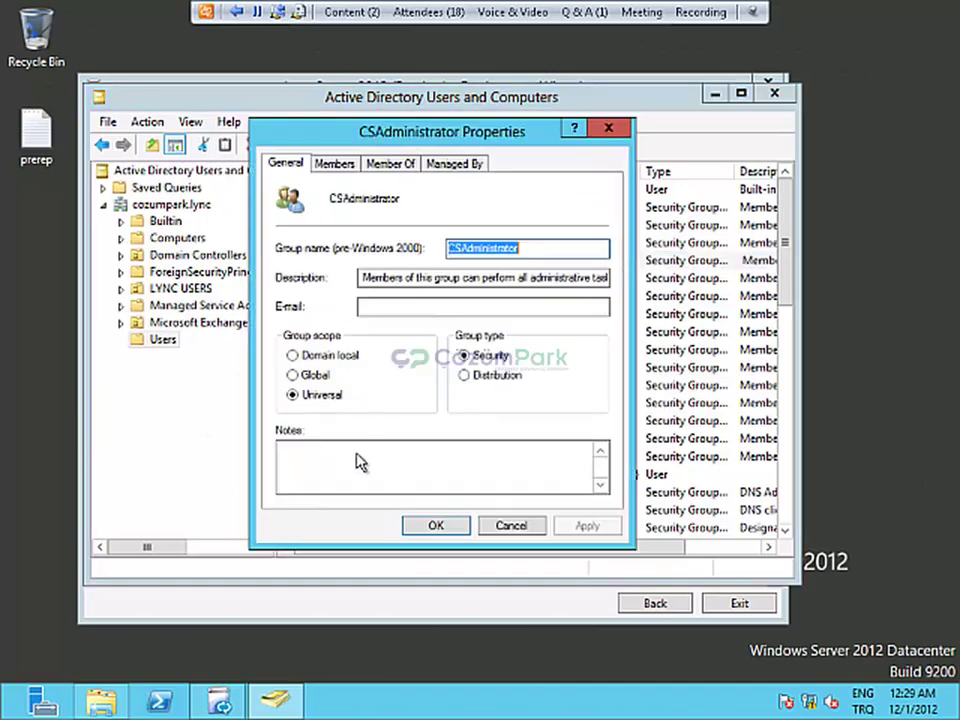
{"action": "left_click", "coordinate": [339, 172]}
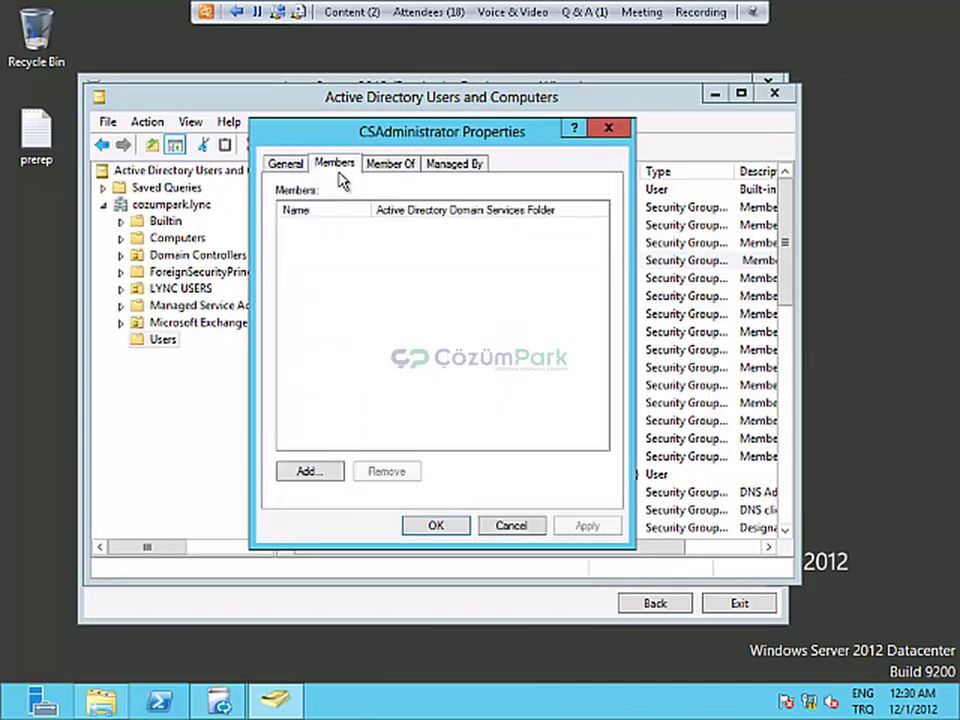
{"action": "left_click", "coordinate": [311, 471]}
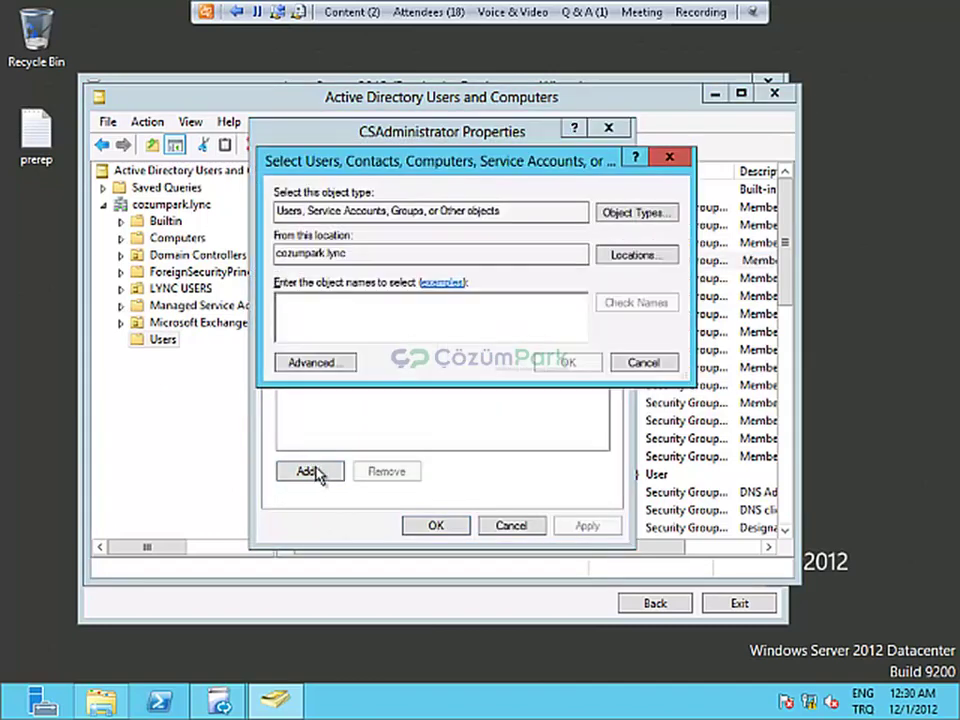
{"action": "type", "text": "adm"}
{"action": "left_click", "coordinate": [632, 305]}
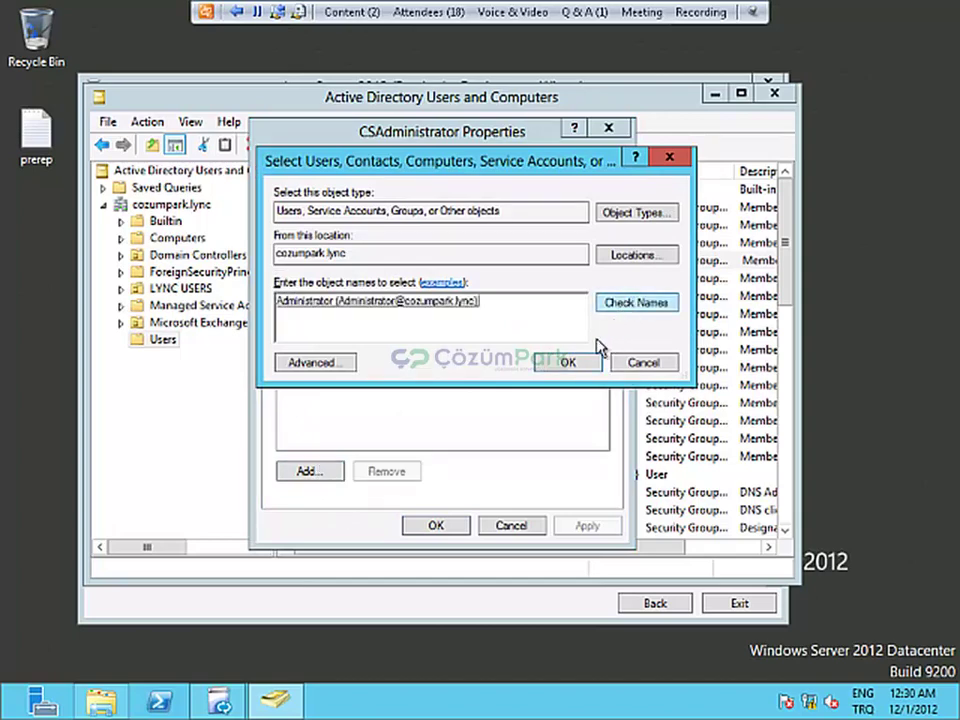
{"action": "left_click", "coordinate": [567, 362]}
{"action": "left_click", "coordinate": [585, 528]}
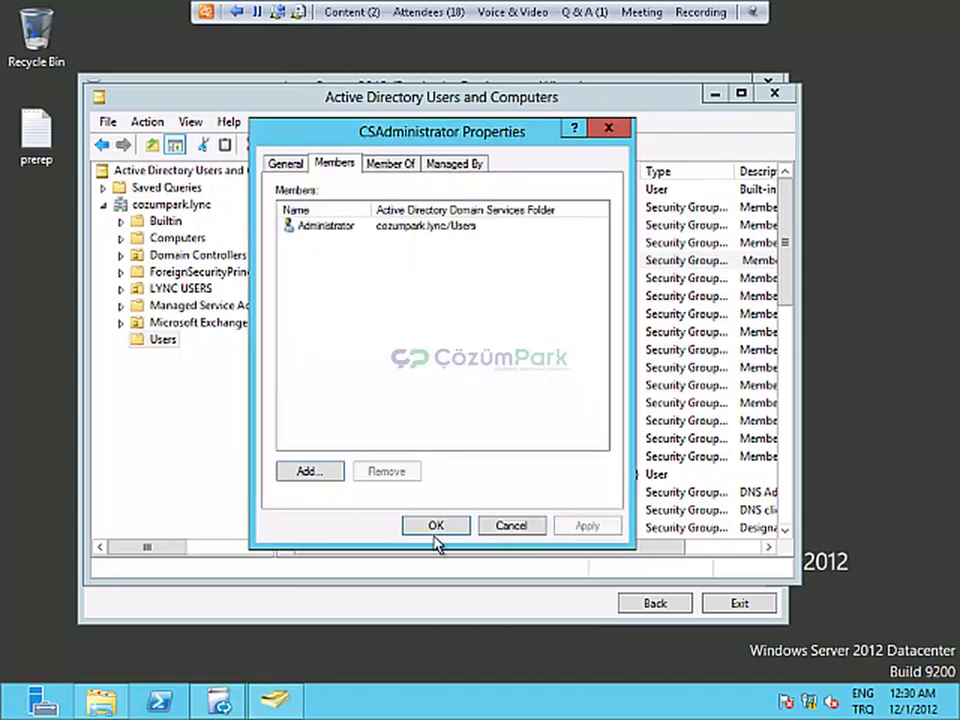
{"action": "left_click", "coordinate": [434, 528]}
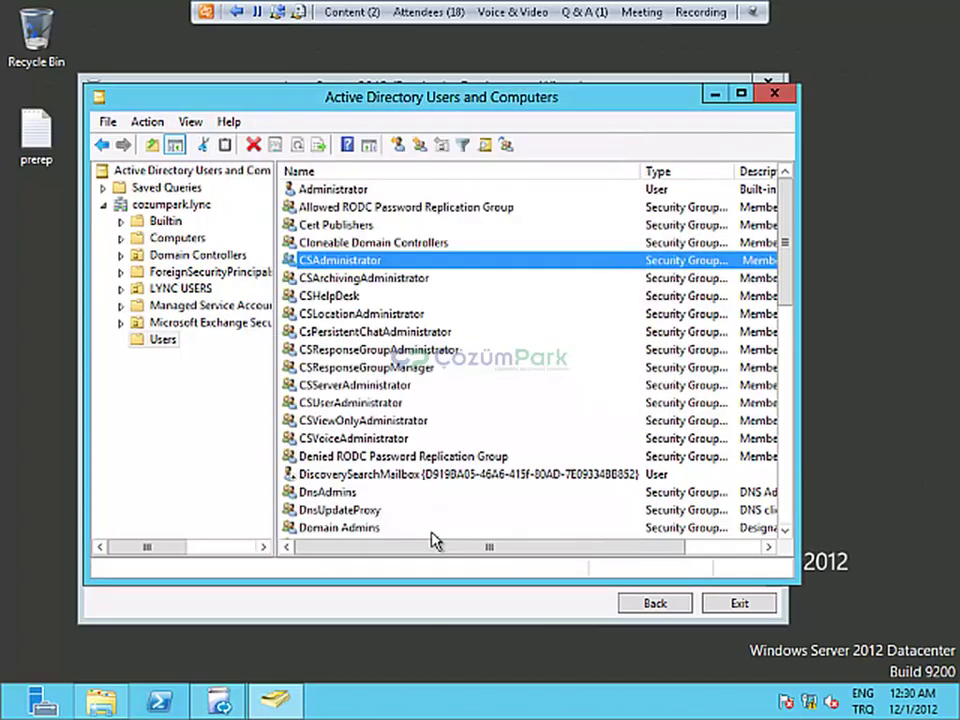
{"action": "left_click", "coordinate": [774, 93]}
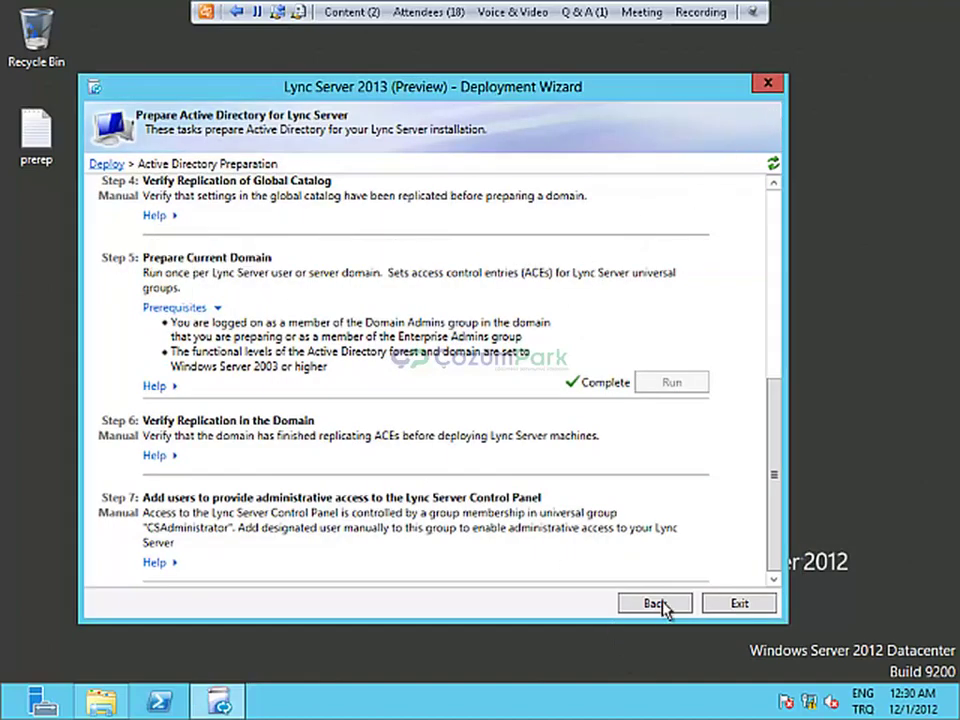
{"action": "left_click", "coordinate": [662, 604]}
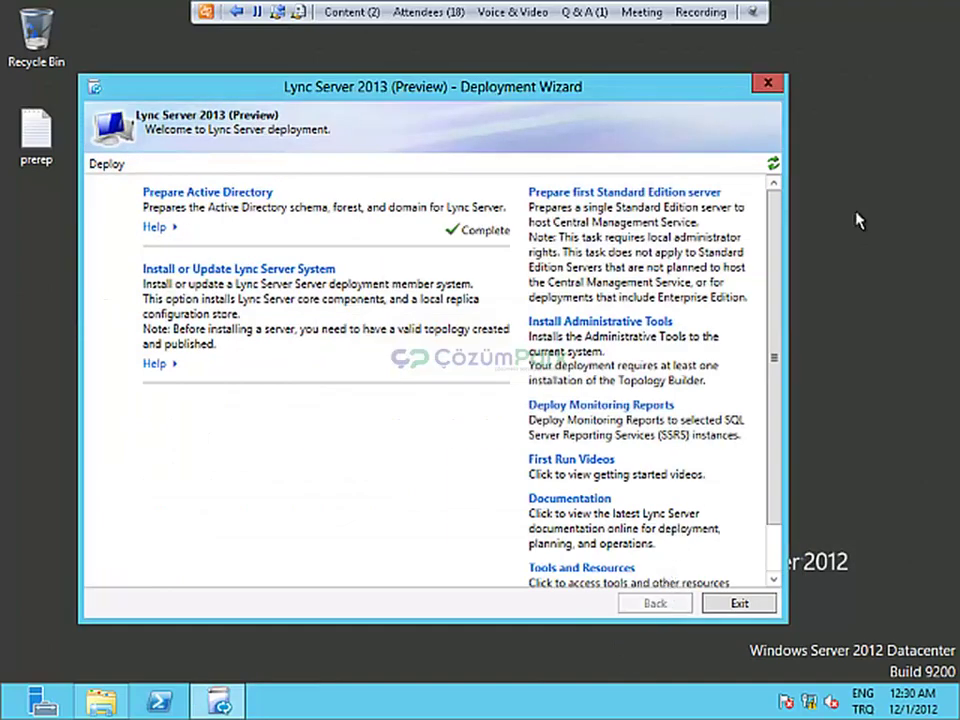
Sign Administrator out of LYNC01 and restore the VM connection from full screen to a window.
{"action": "mouse_move", "coordinate": [925, 262]}
{"action": "key", "text": "super"}
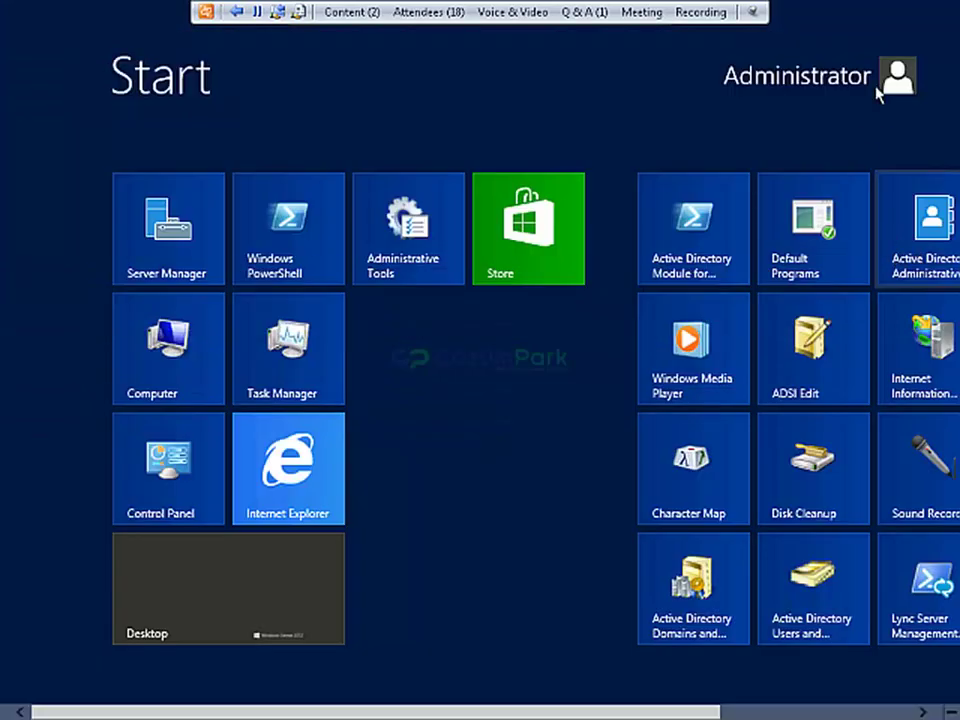
{"action": "left_click", "coordinate": [899, 82]}
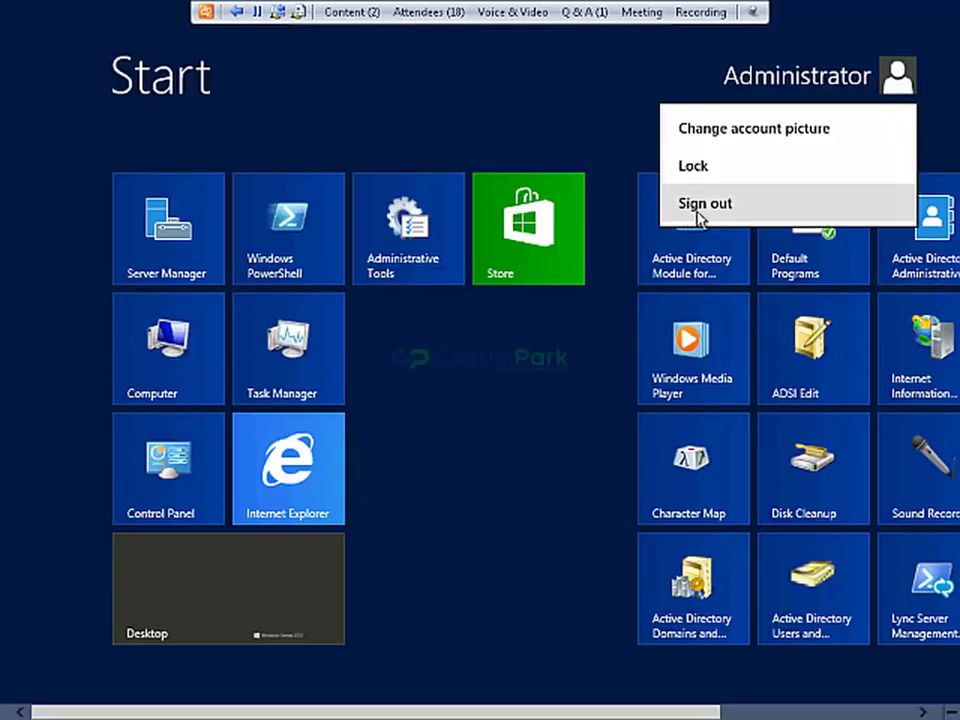
{"action": "left_click", "coordinate": [705, 204]}
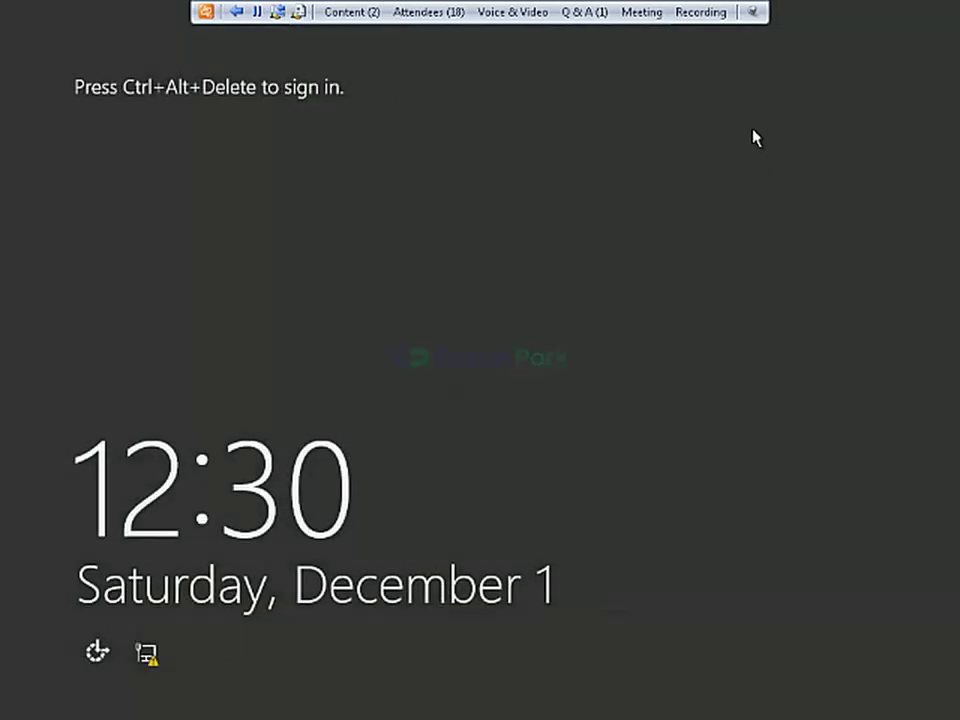
{"action": "left_click", "coordinate": [752, 14]}
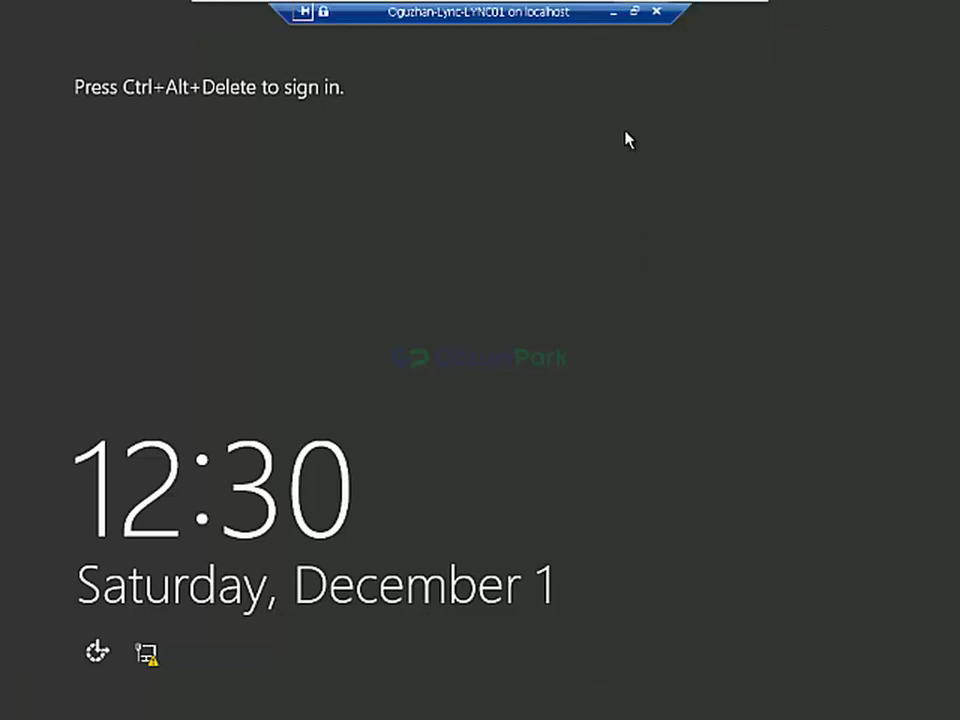
{"action": "left_click", "coordinate": [634, 13]}
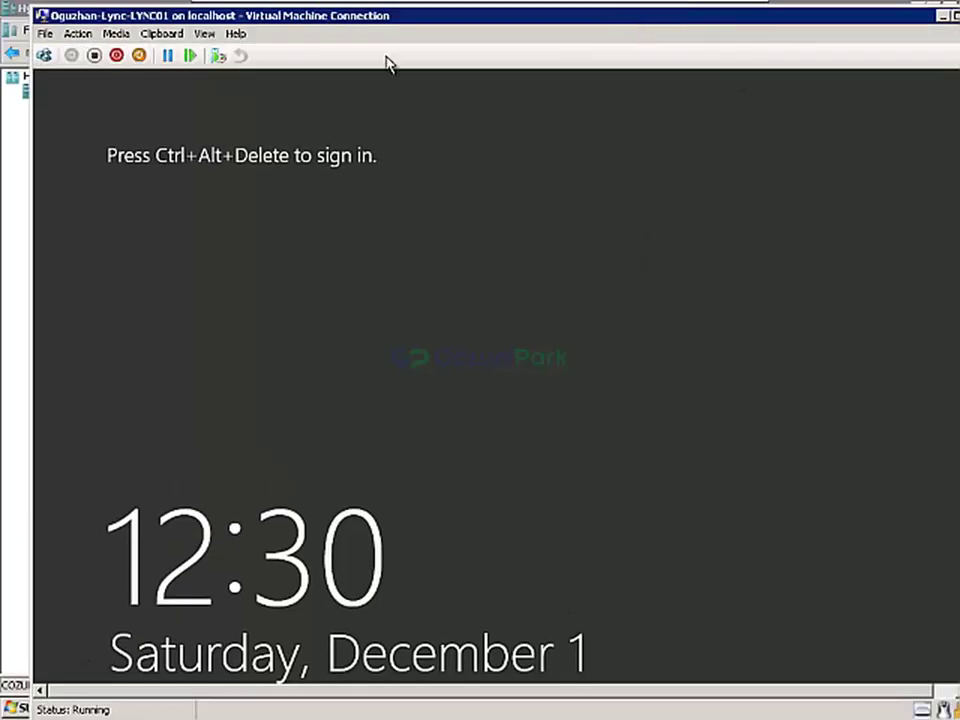
Sign back into LYNC01 as Administrator with the account password and make the session full screen.
{"action": "left_click", "coordinate": [44, 56]}
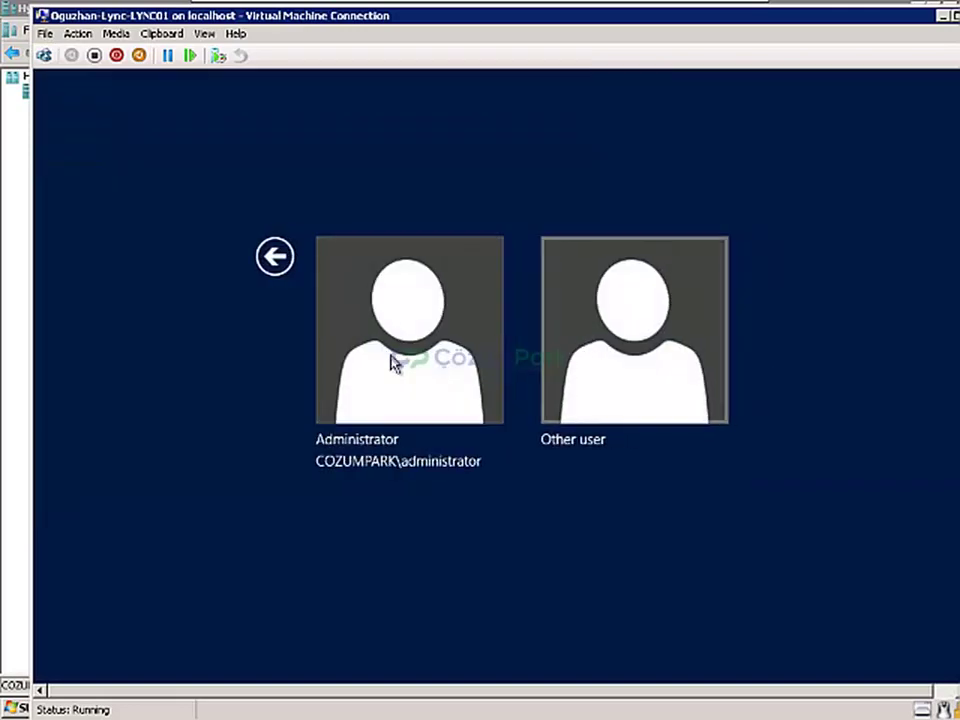
{"action": "left_click", "coordinate": [392, 362]}
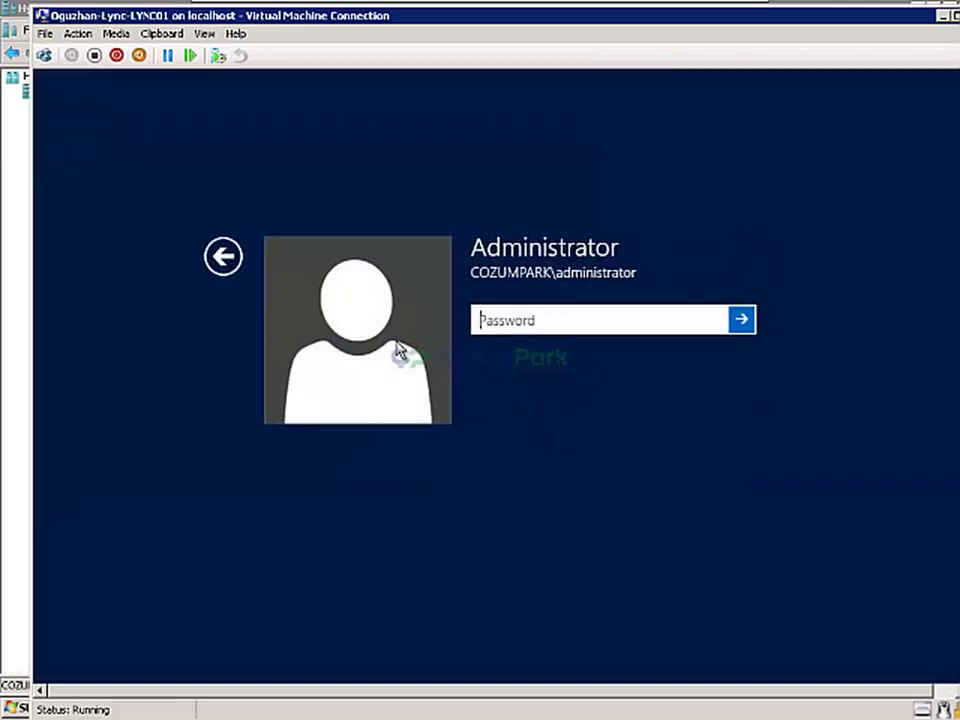
{"action": "type", "text": "•••••••"}
{"action": "key", "text": "Return"}
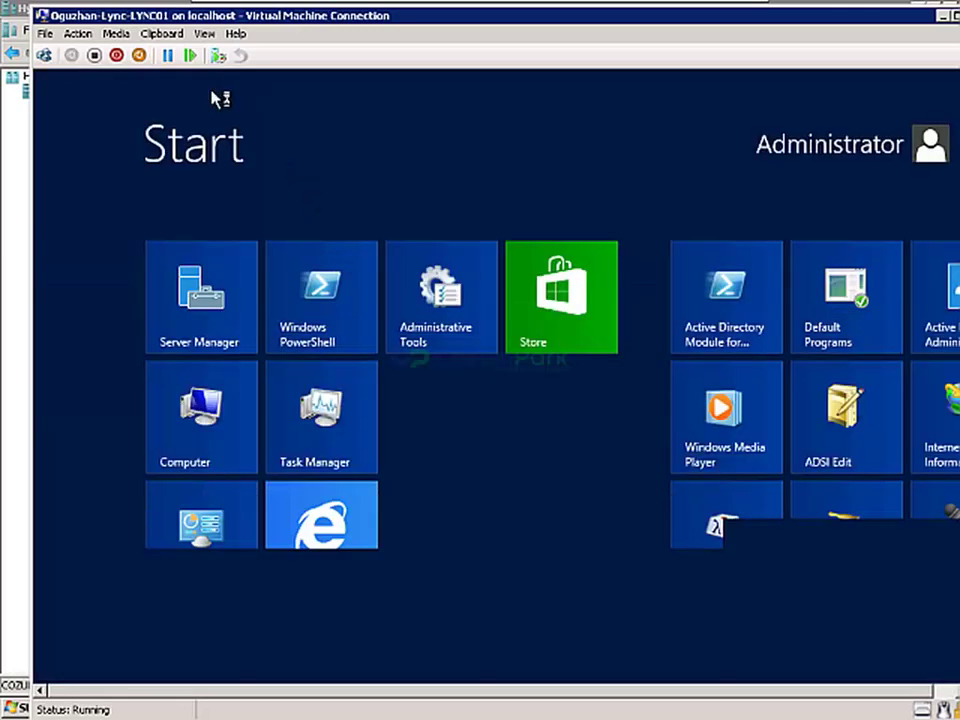
{"action": "left_click", "coordinate": [204, 34]}
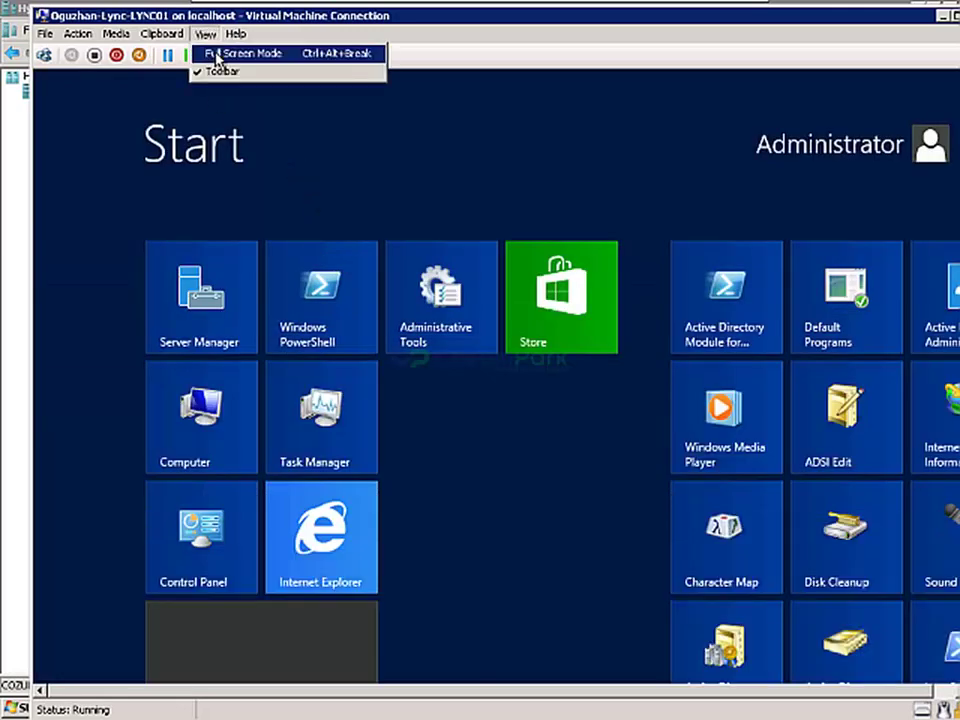
{"action": "left_click", "coordinate": [215, 55]}
Check the VM's DVD drive in Computer, then minimize Server Manager and the VM session.
{"action": "left_click", "coordinate": [172, 352]}
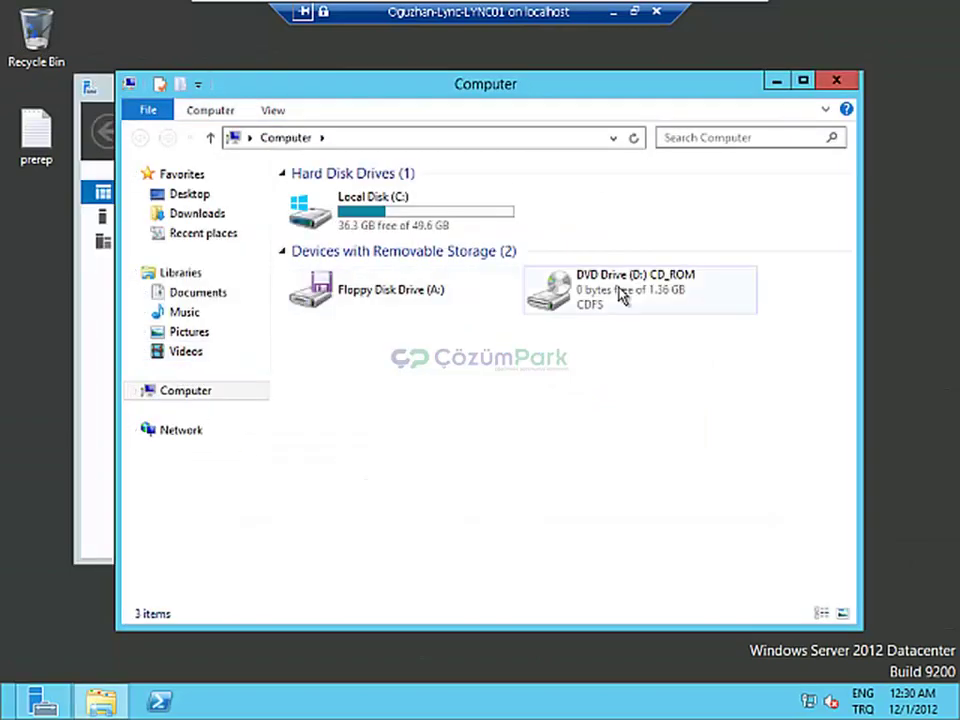
{"action": "left_click", "coordinate": [620, 291]}
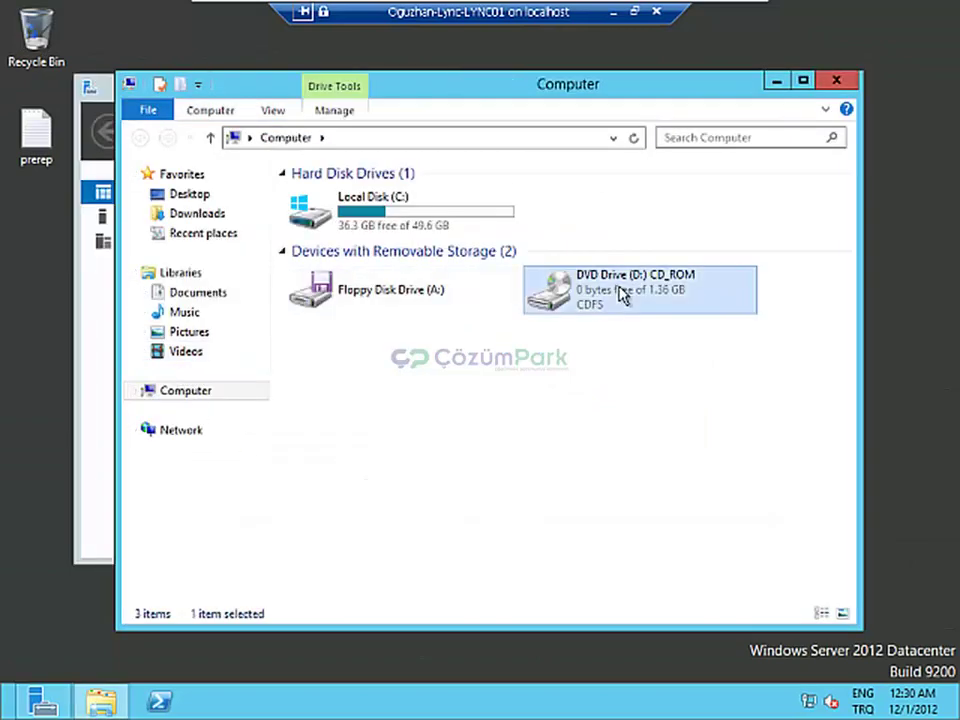
{"action": "left_click", "coordinate": [837, 82]}
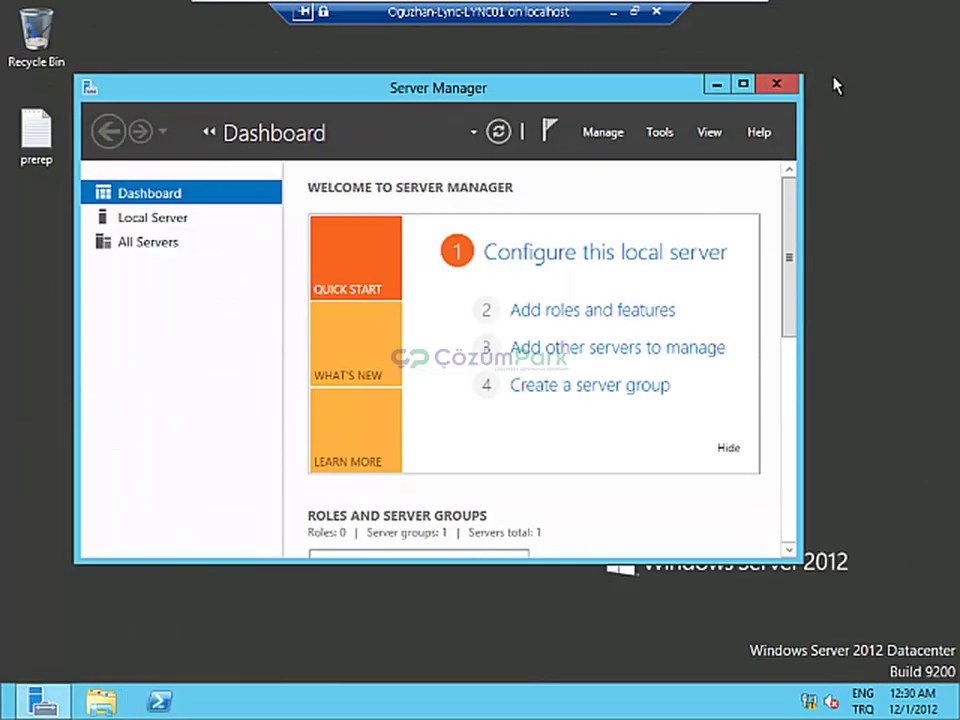
{"action": "left_click", "coordinate": [716, 87]}
{"action": "left_click", "coordinate": [614, 12]}
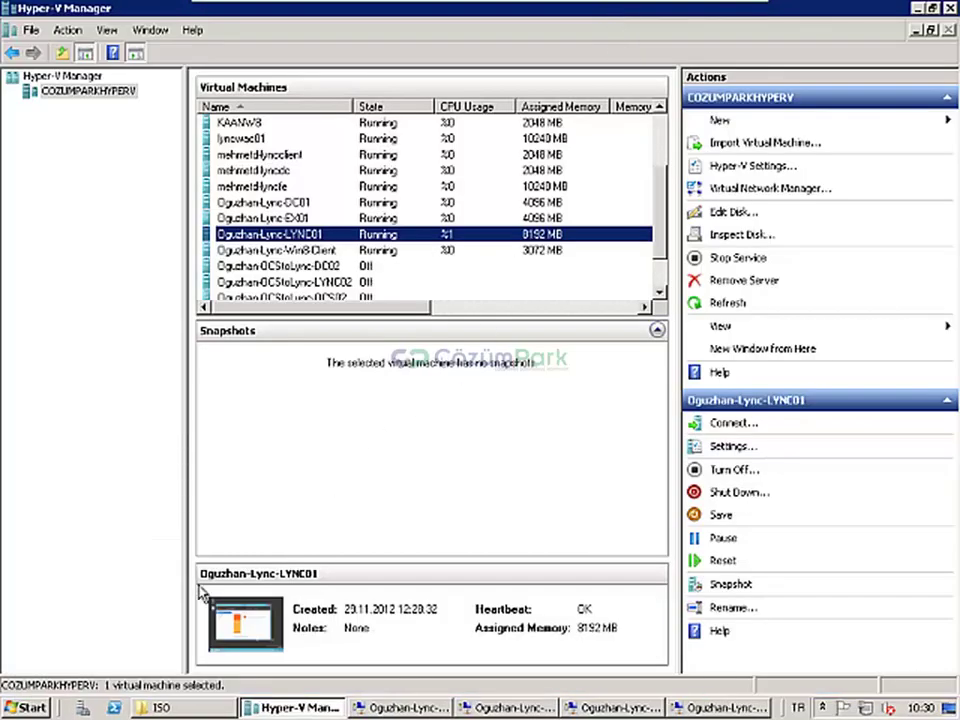
Open the DC01 virtual machine and launch ADSI Edit with adsiedit.msc.
{"action": "double_click", "coordinate": [292, 202]}
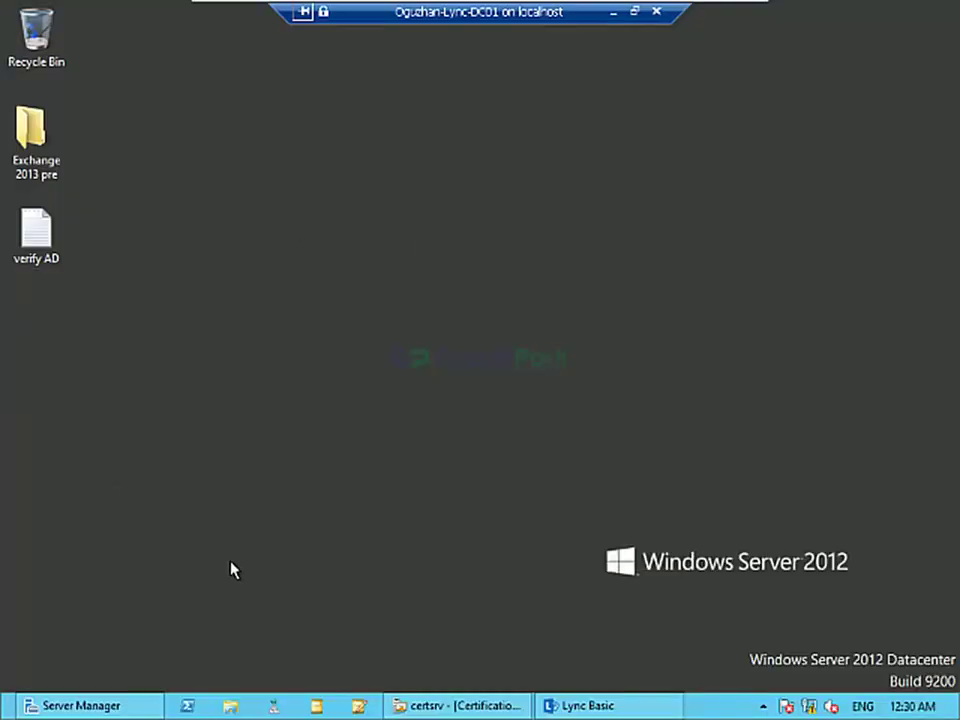
{"action": "key", "text": "super+r"}
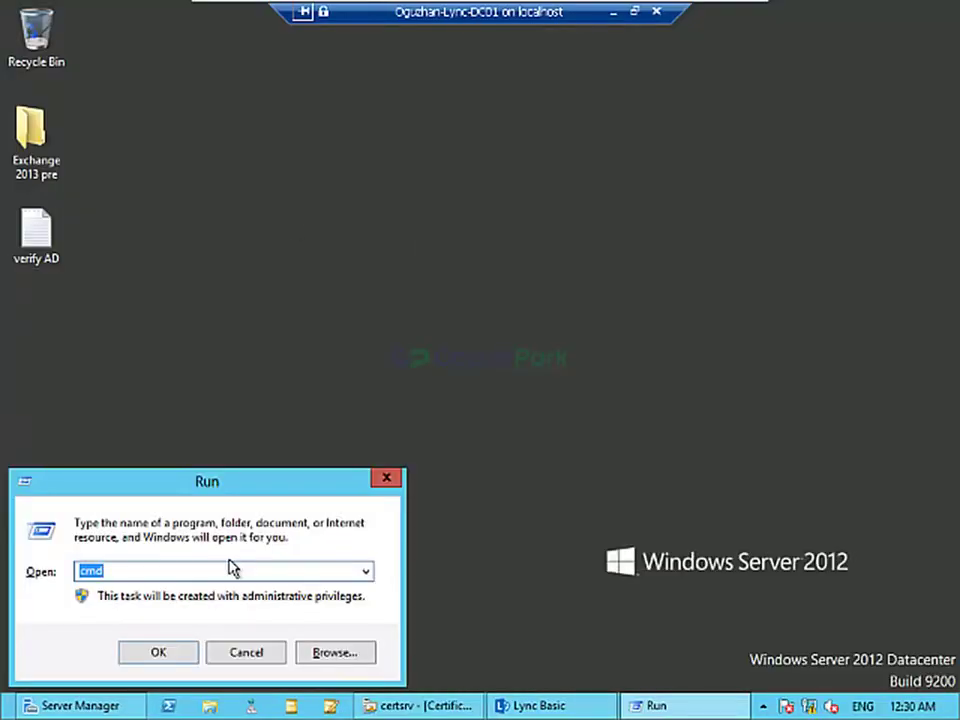
{"action": "type", "text": "adsi"}
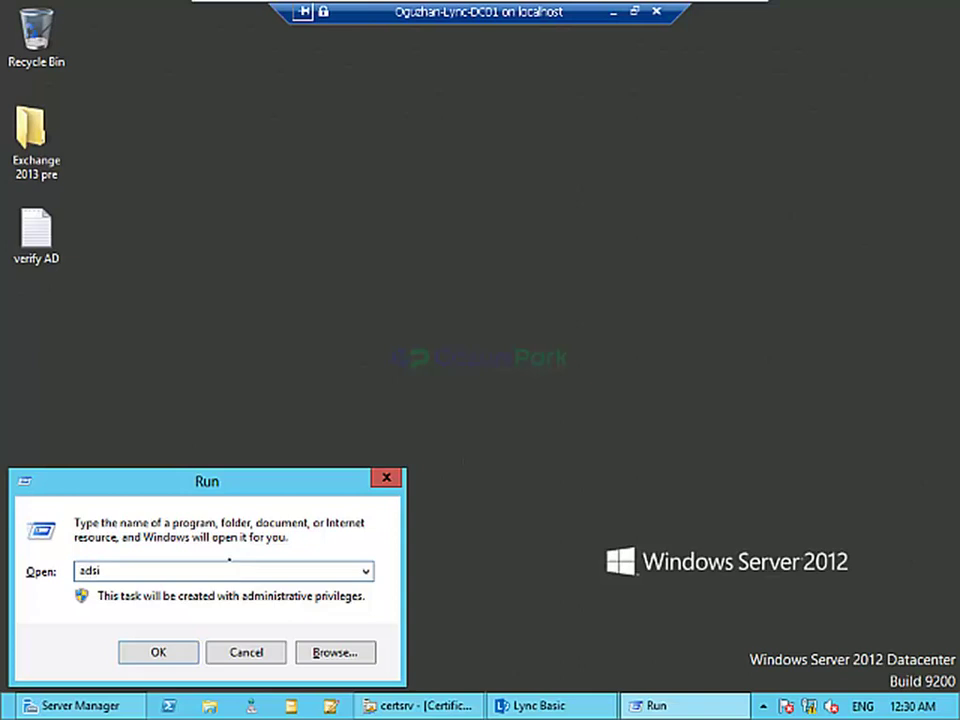
{"action": "type", "text": "edit.msc"}
{"action": "key", "text": "Return"}
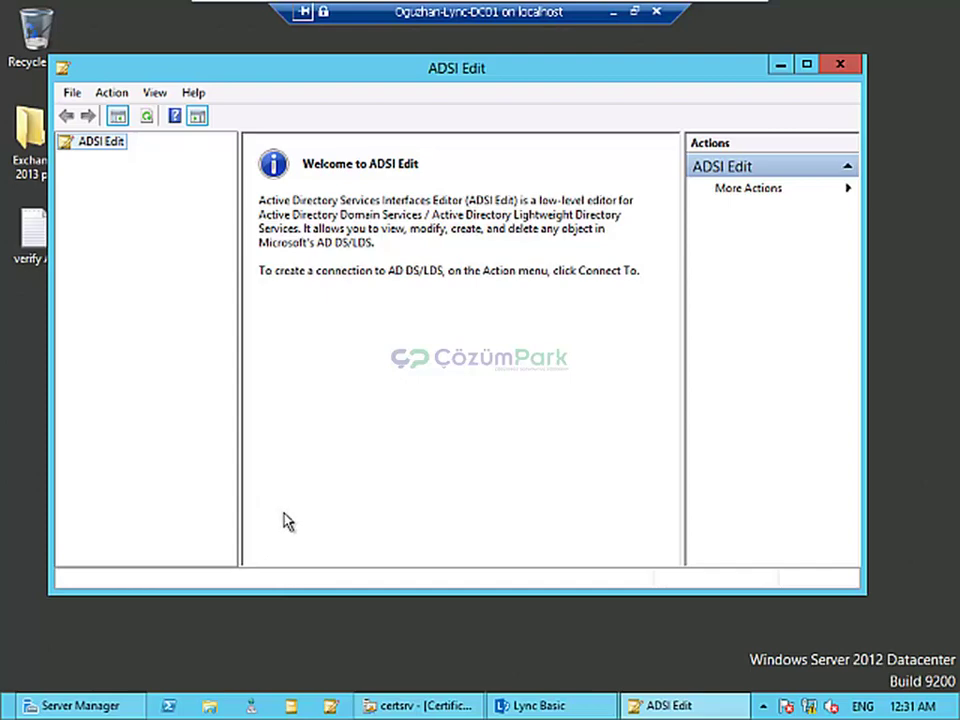
Create an ADSI Edit connection to the well-known Schema naming context.
{"action": "right_click", "coordinate": [113, 142]}
{"action": "left_click", "coordinate": [144, 150]}
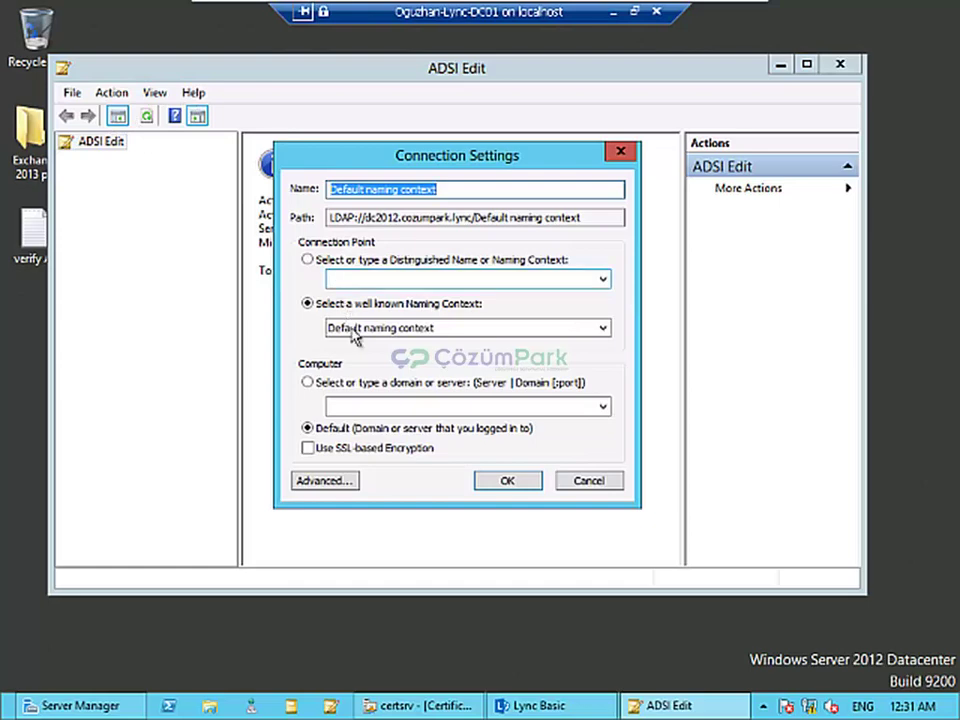
{"action": "left_click", "coordinate": [446, 326]}
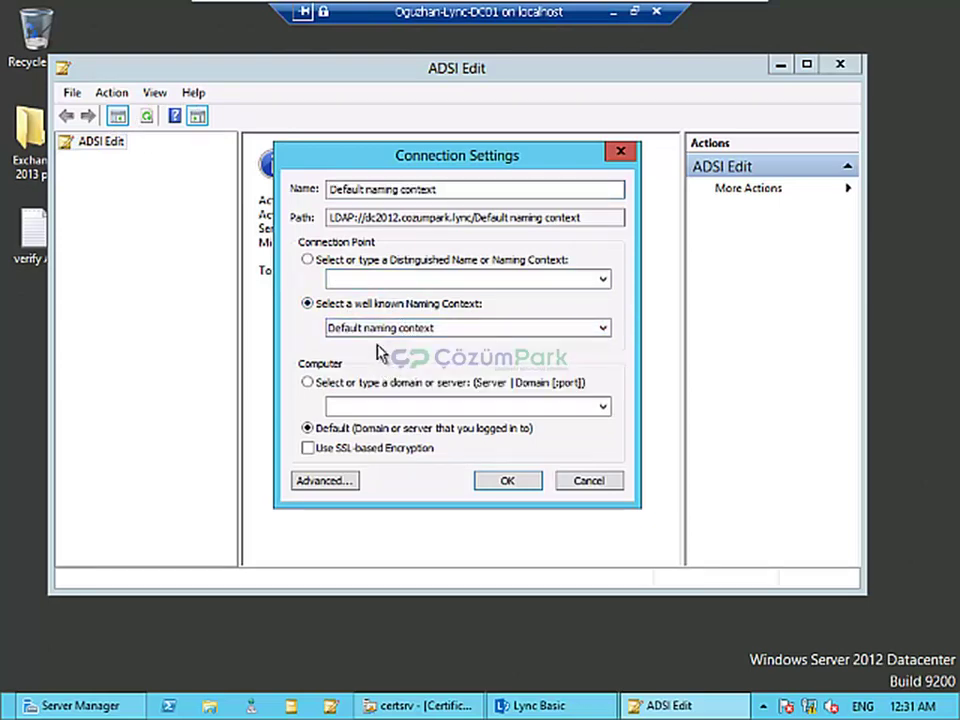
{"action": "left_click", "coordinate": [380, 332]}
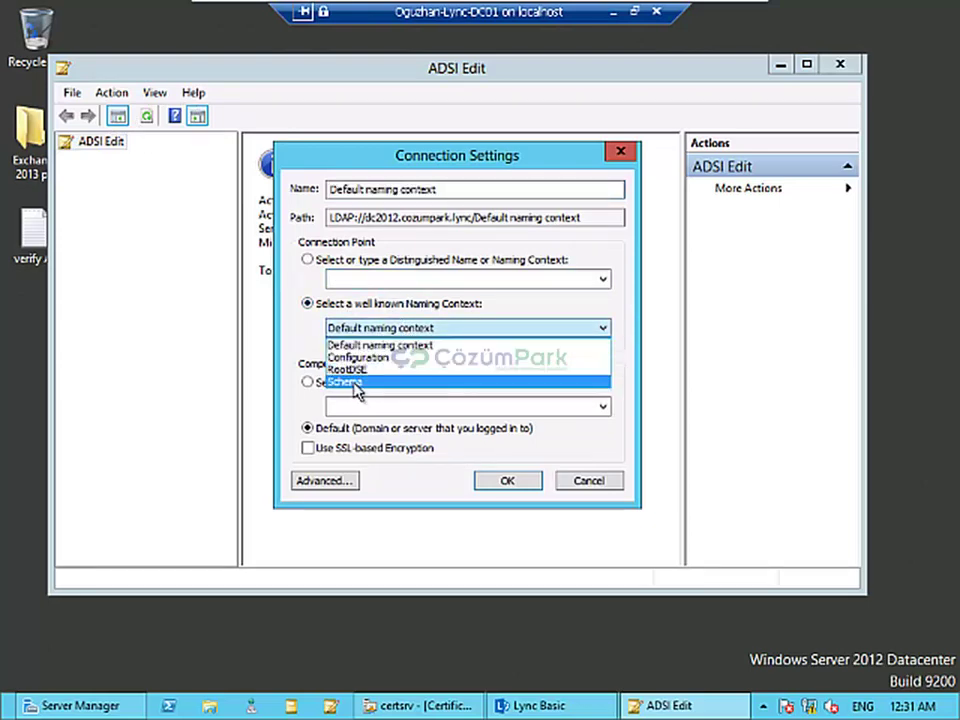
{"action": "left_click", "coordinate": [360, 381]}
{"action": "left_click", "coordinate": [500, 480]}
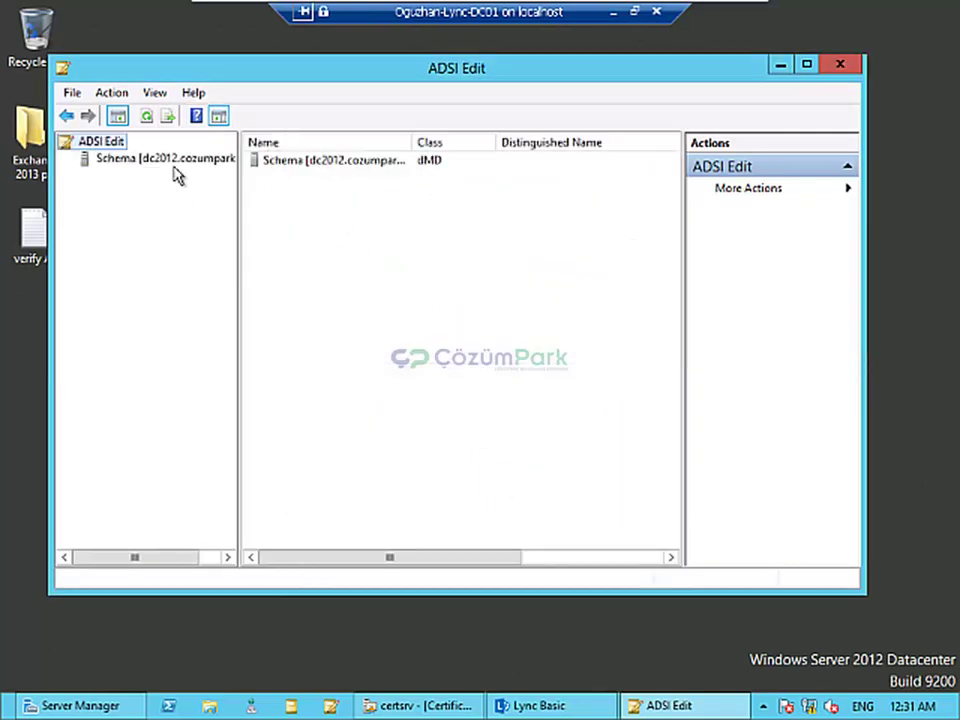
Expand the Schema connection and list CN=Schema,CN=Configuration entries, consulting the verify AD notes.
{"action": "double_click", "coordinate": [176, 157]}
{"action": "left_click", "coordinate": [190, 177]}
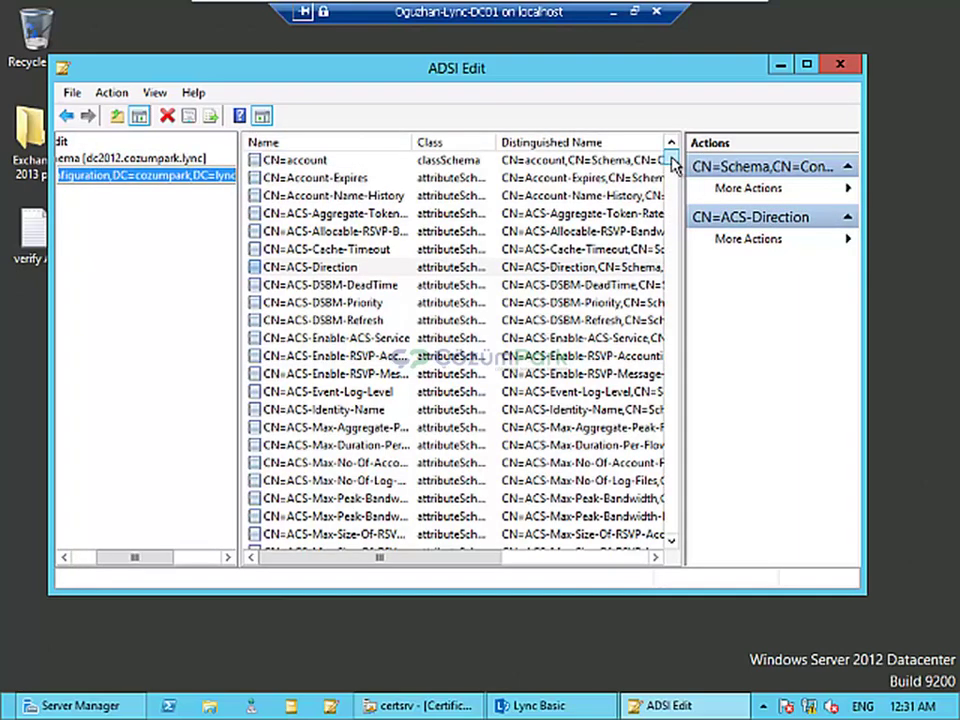
{"action": "left_click_drag", "start_coordinate": [671, 156], "coordinate": [668, 285]}
{"action": "double_click", "coordinate": [30, 262]}
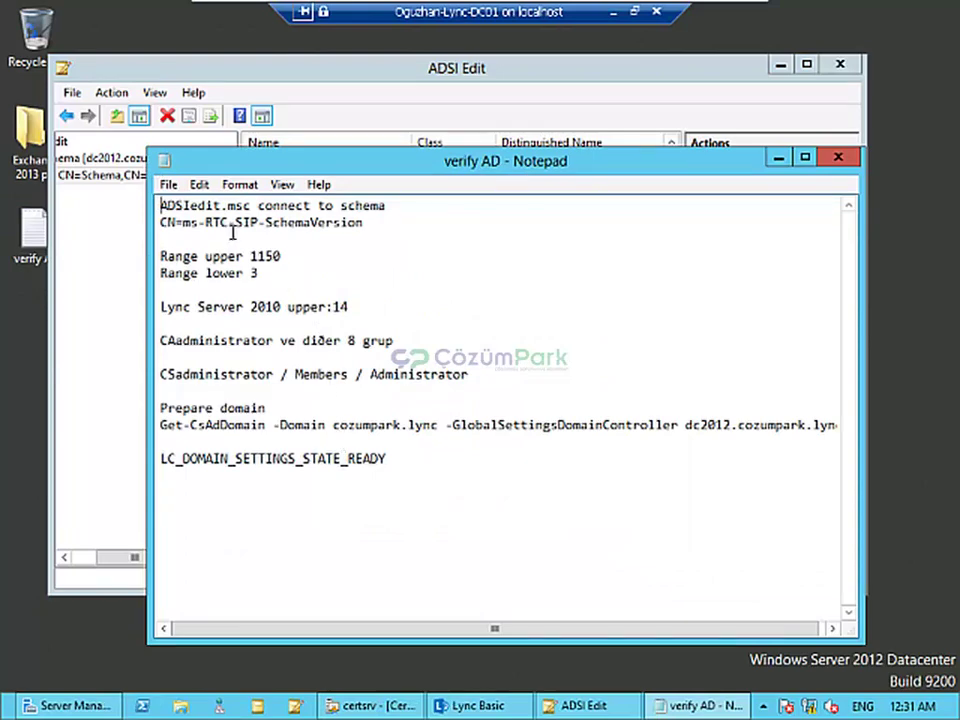
{"action": "left_click", "coordinate": [548, 90]}
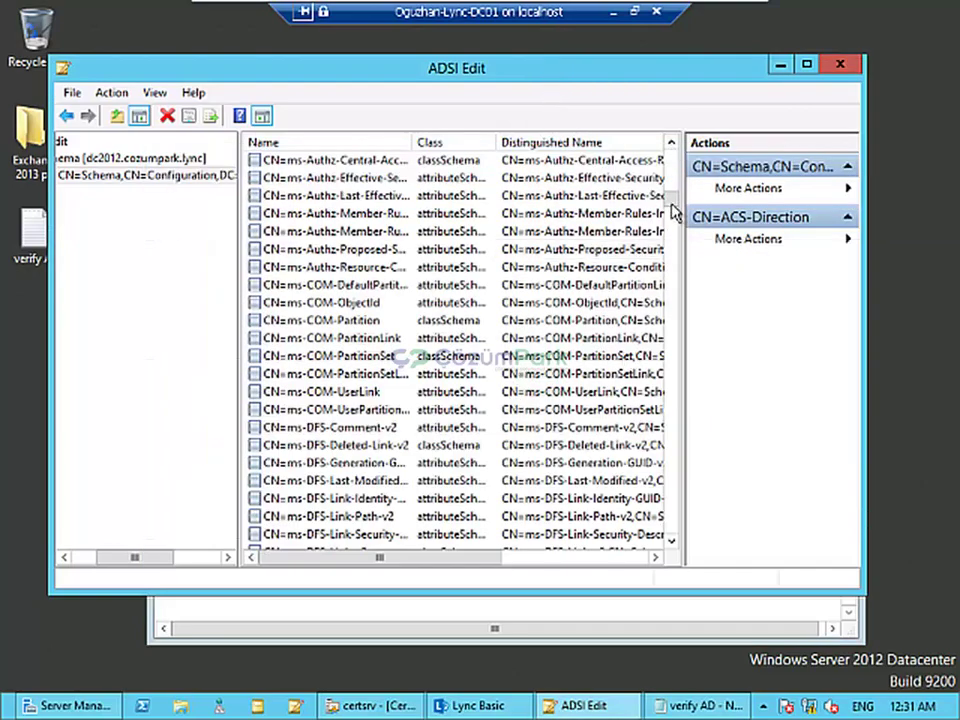
Scroll through the ms-RTC-SIP schema entries down to ms-RTC-SIP-SchemaVersion.
{"action": "left_click_drag", "start_coordinate": [671, 208], "coordinate": [668, 470]}
{"action": "left_click", "coordinate": [379, 374]}
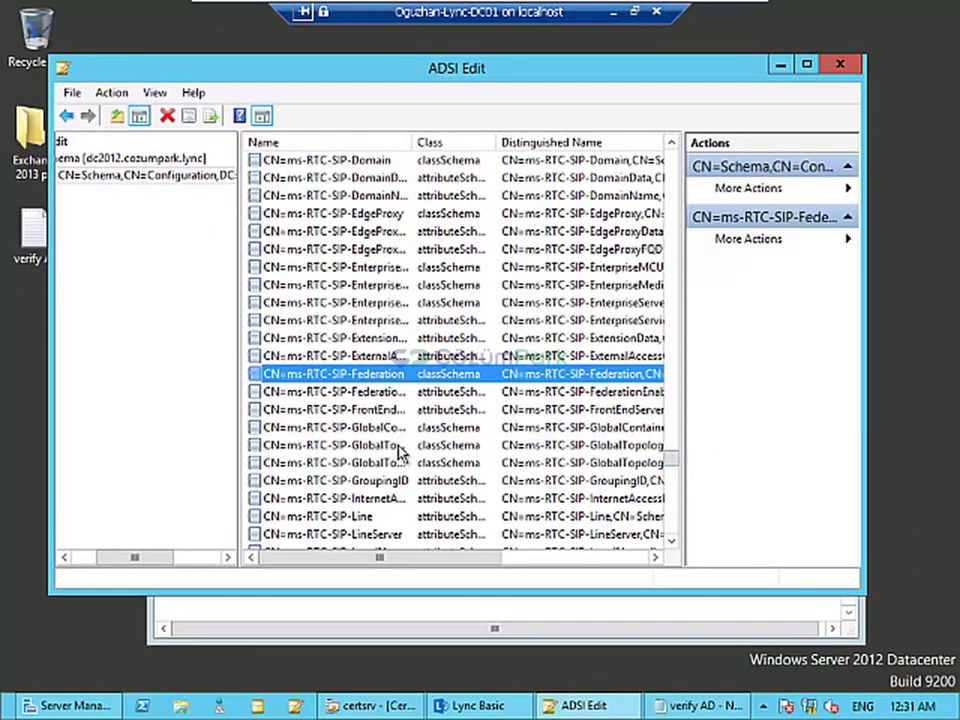
{"action": "scroll", "coordinate": [403, 455], "scroll_direction": "down", "scroll_amount": 2}
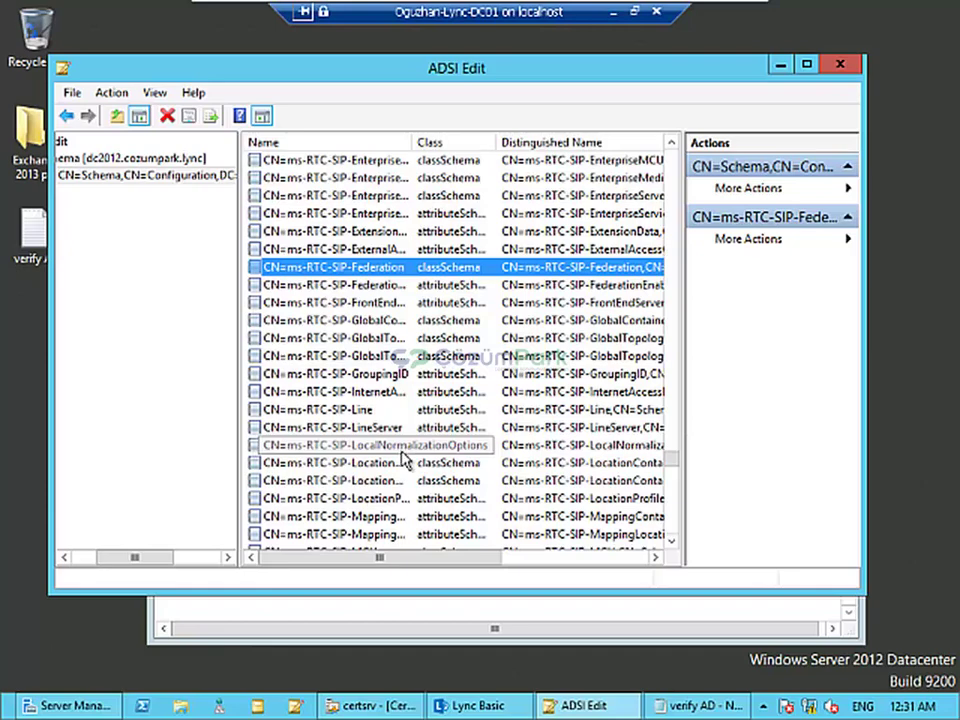
{"action": "scroll", "coordinate": [403, 458], "scroll_direction": "down", "scroll_amount": 2}
{"action": "scroll", "coordinate": [403, 460], "scroll_direction": "down", "scroll_amount": 9}
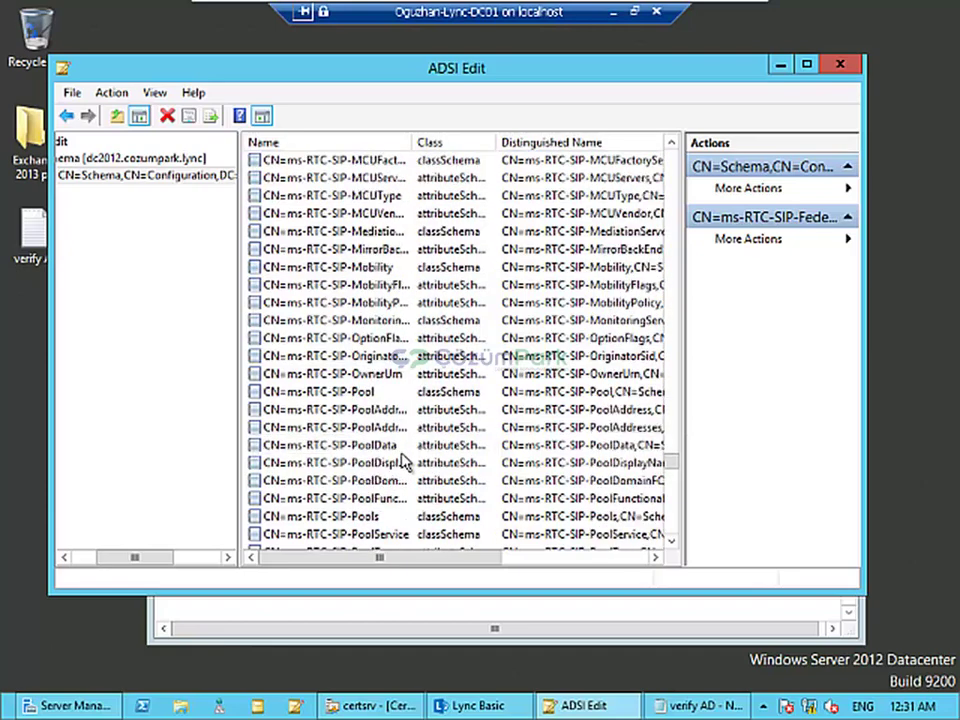
{"action": "scroll", "coordinate": [403, 459], "scroll_direction": "down", "scroll_amount": 7}
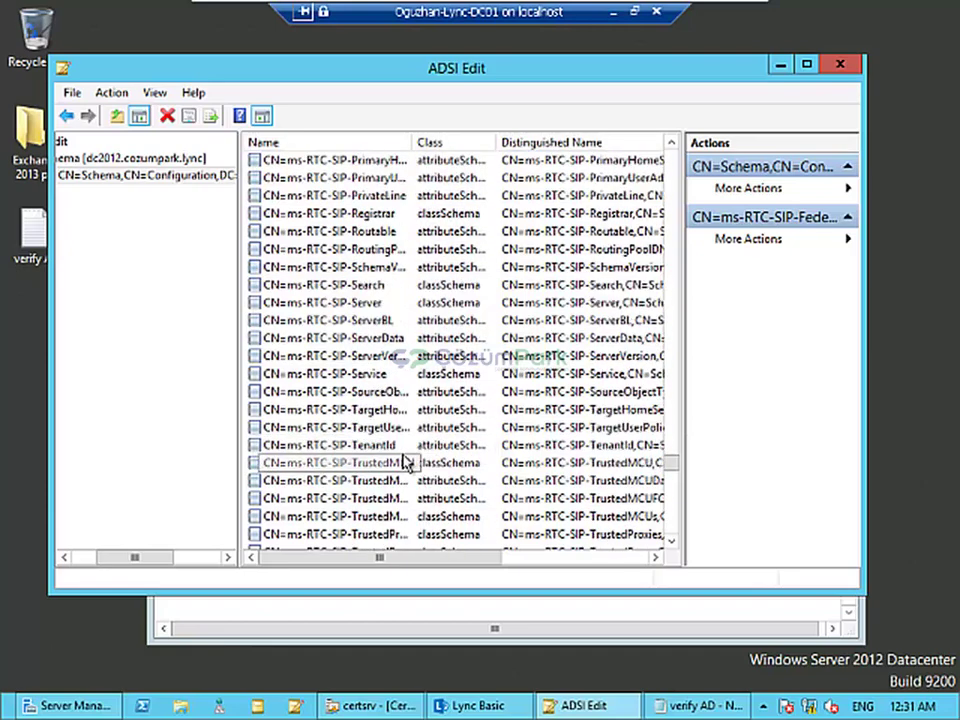
{"action": "left_click", "coordinate": [405, 268]}
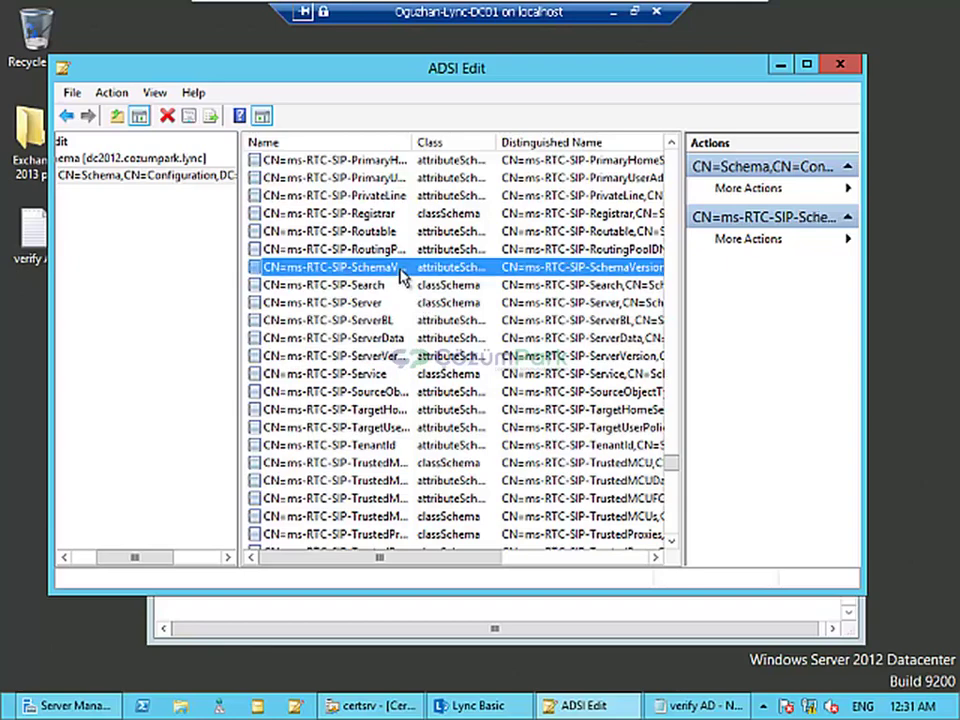
Check the SchemaVersion properties for rangeLower 3 and rangeUpper 1150, then close without changes.
{"action": "key", "text": "Return"}
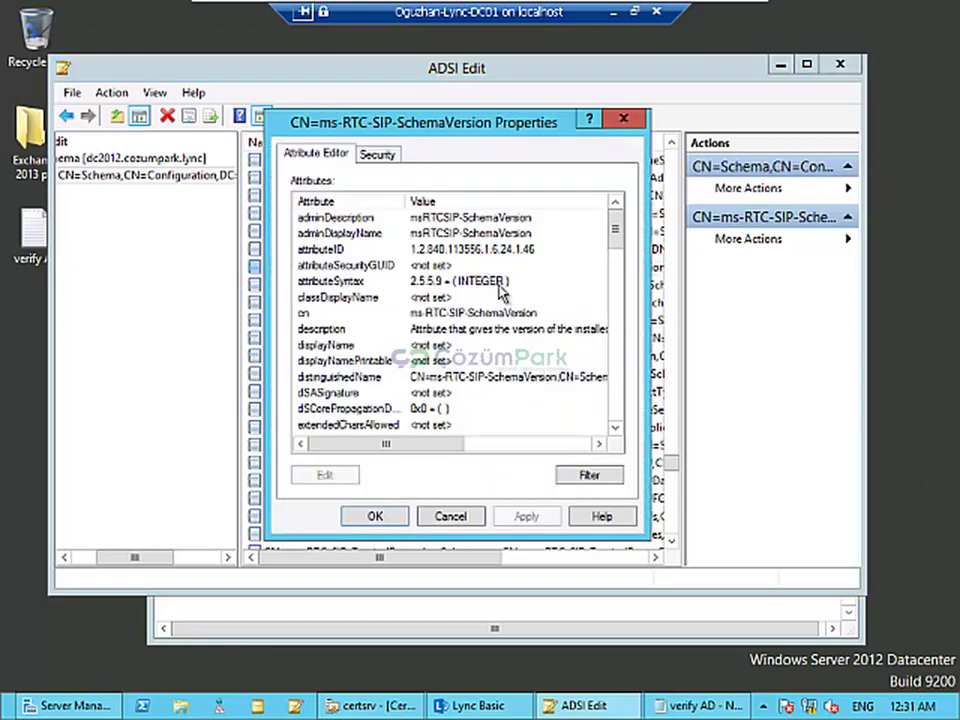
{"action": "left_click", "coordinate": [401, 299]}
{"action": "key", "text": "r"}
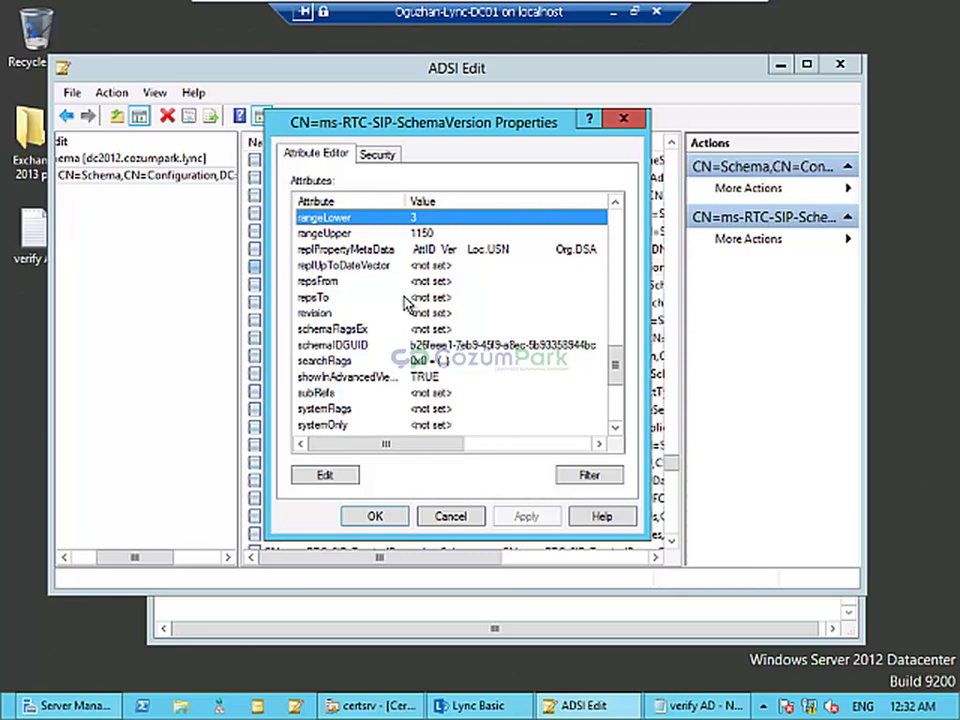
{"action": "left_click", "coordinate": [462, 518]}
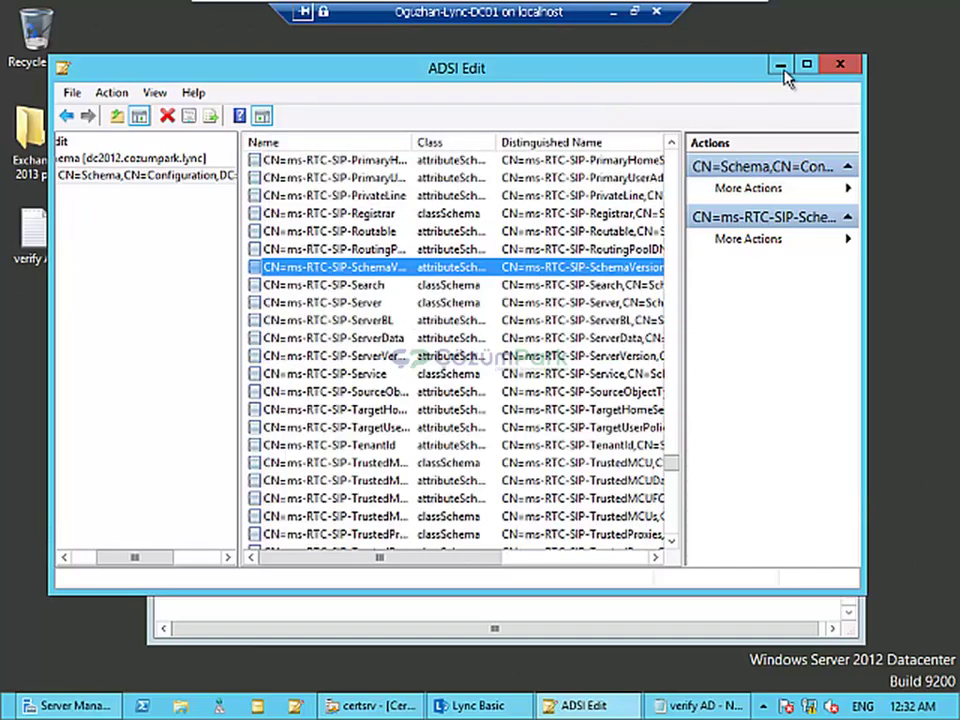
Set aside ADSI Edit and the domain controller console, then connect to the LYNC01 virtual machine.
{"action": "left_click", "coordinate": [779, 65]}
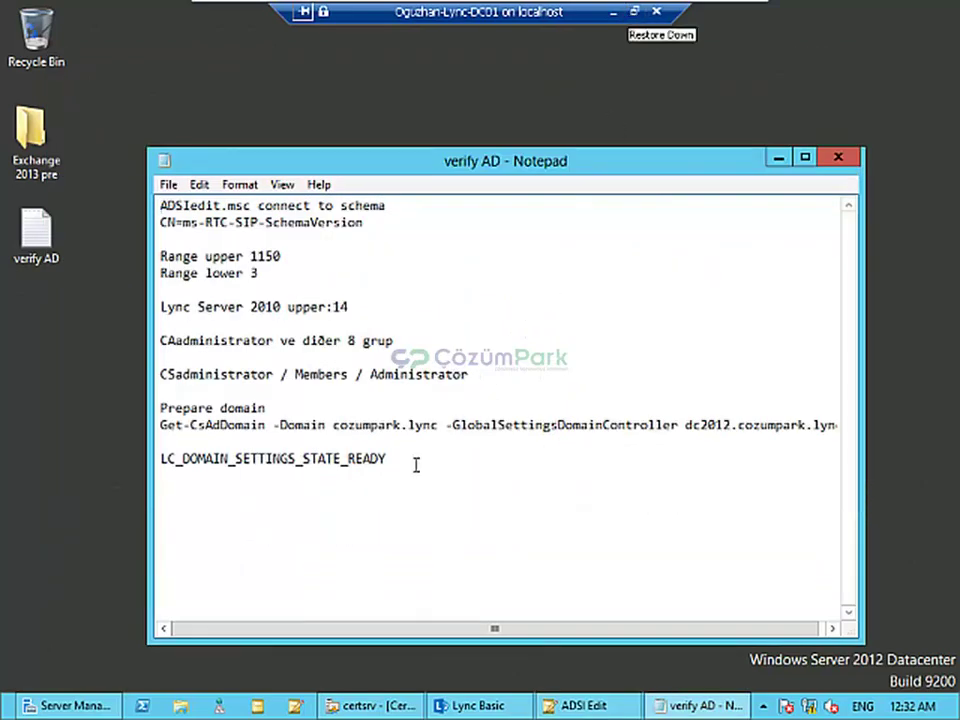
{"action": "left_click", "coordinate": [634, 11]}
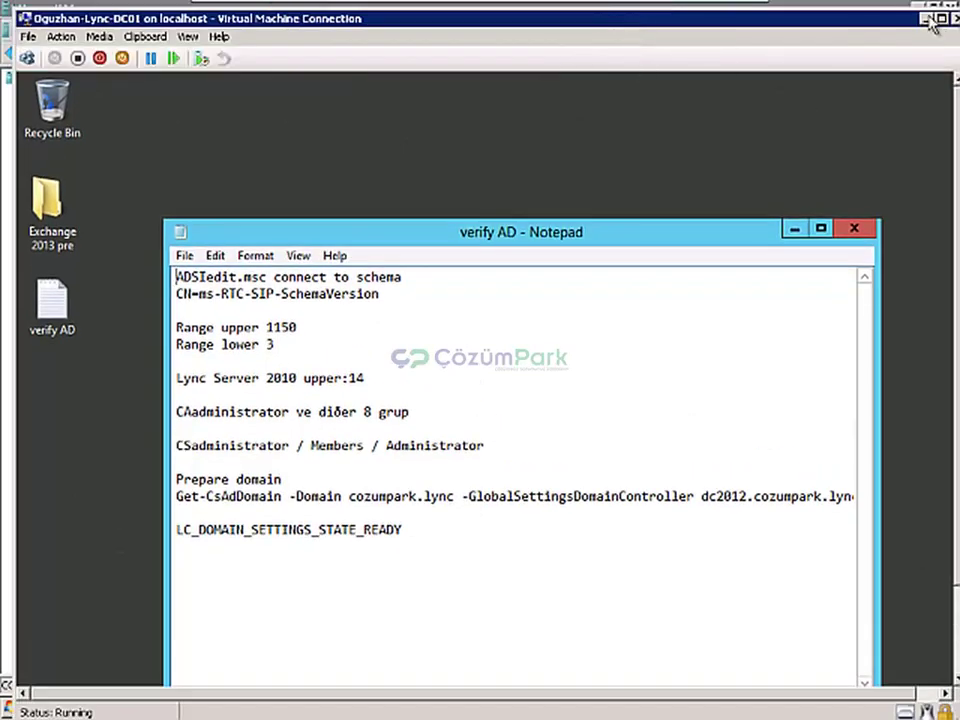
{"action": "left_click", "coordinate": [926, 18]}
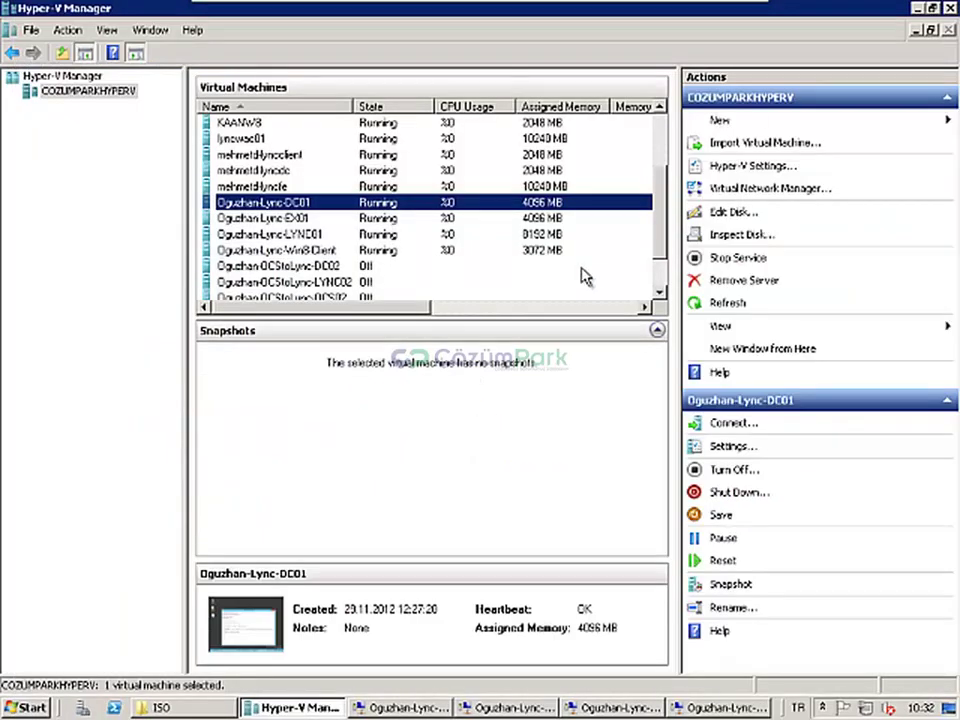
{"action": "double_click", "coordinate": [303, 236]}
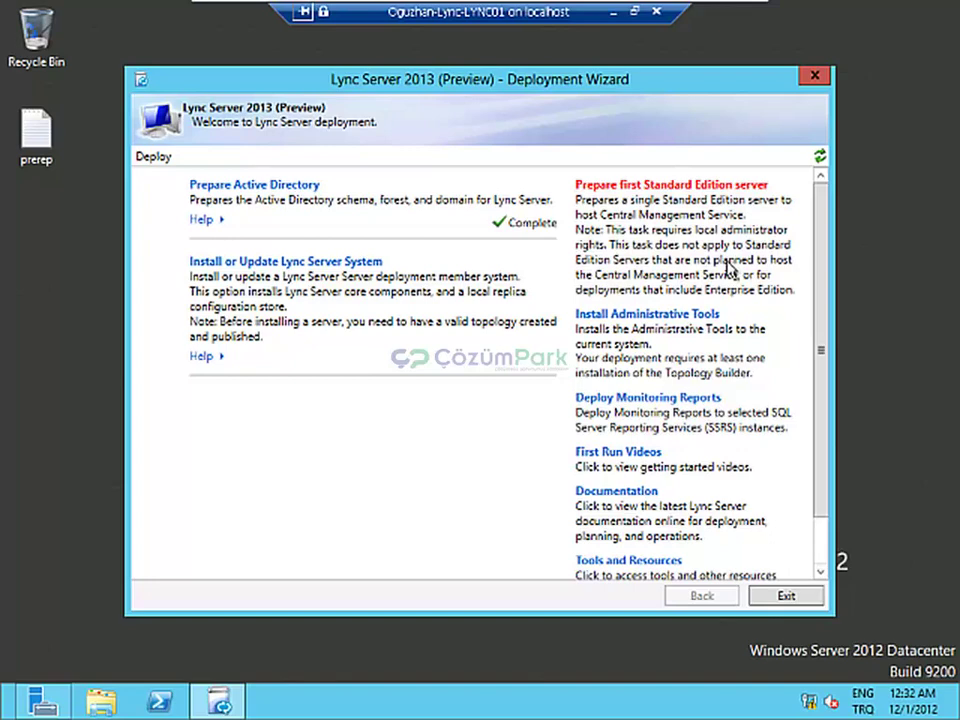
Run Prepare first Standard Edition server, which aborts because Windows Identity Foundation is missing.
{"action": "left_click", "coordinate": [697, 268]}
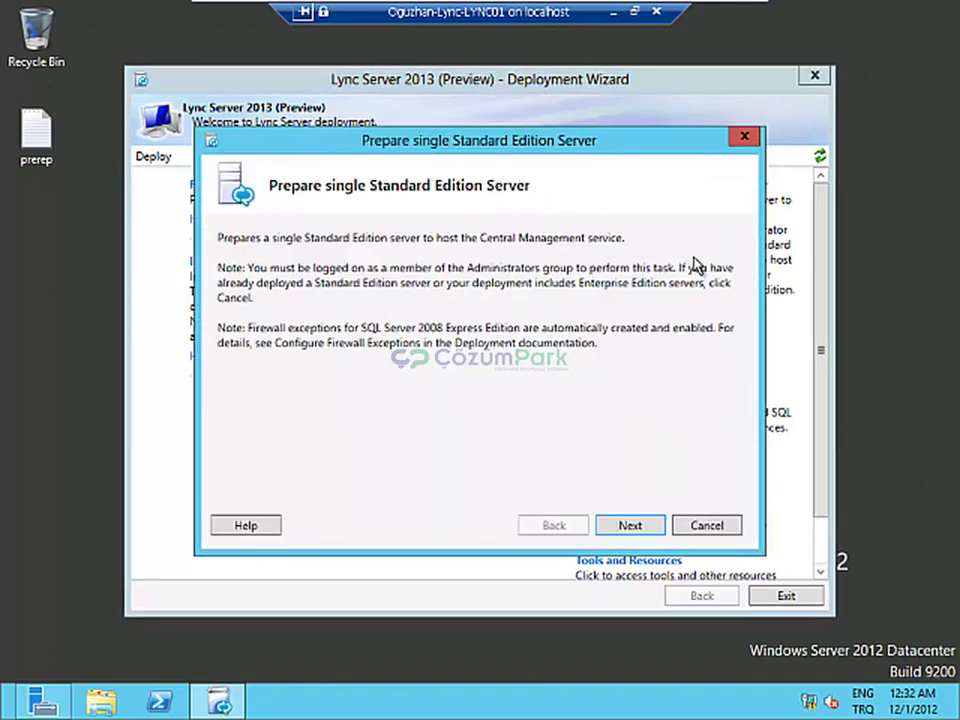
{"action": "left_click", "coordinate": [630, 525]}
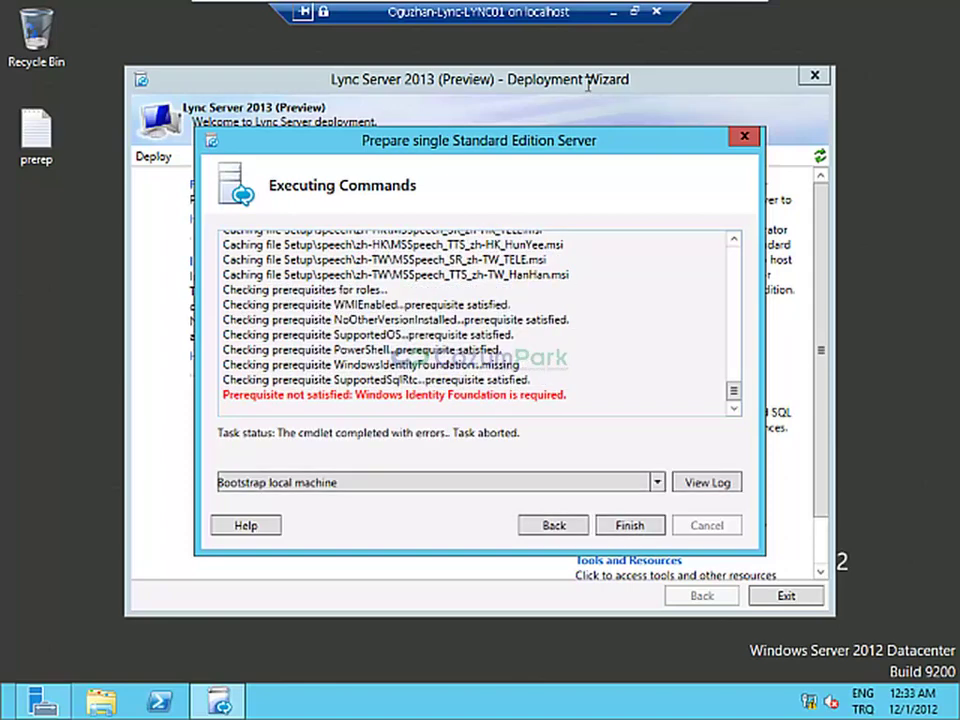
Close the failed run and copy the Windows Identity Foundation Add-WindowsFeature line from the prerep notes.
{"action": "left_click", "coordinate": [631, 527]}
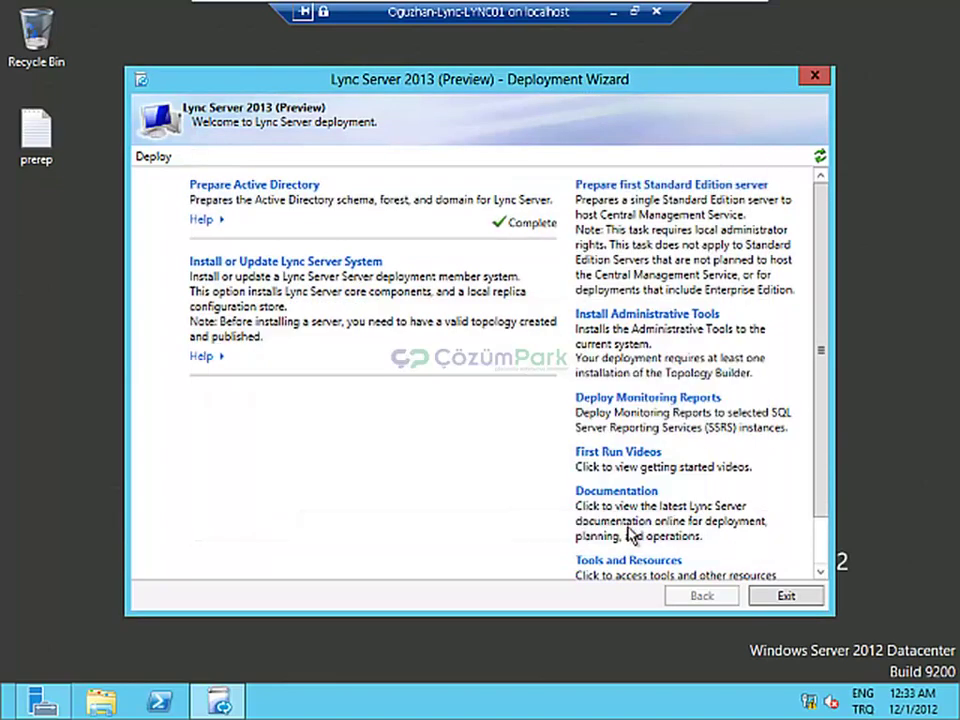
{"action": "double_click", "coordinate": [36, 140]}
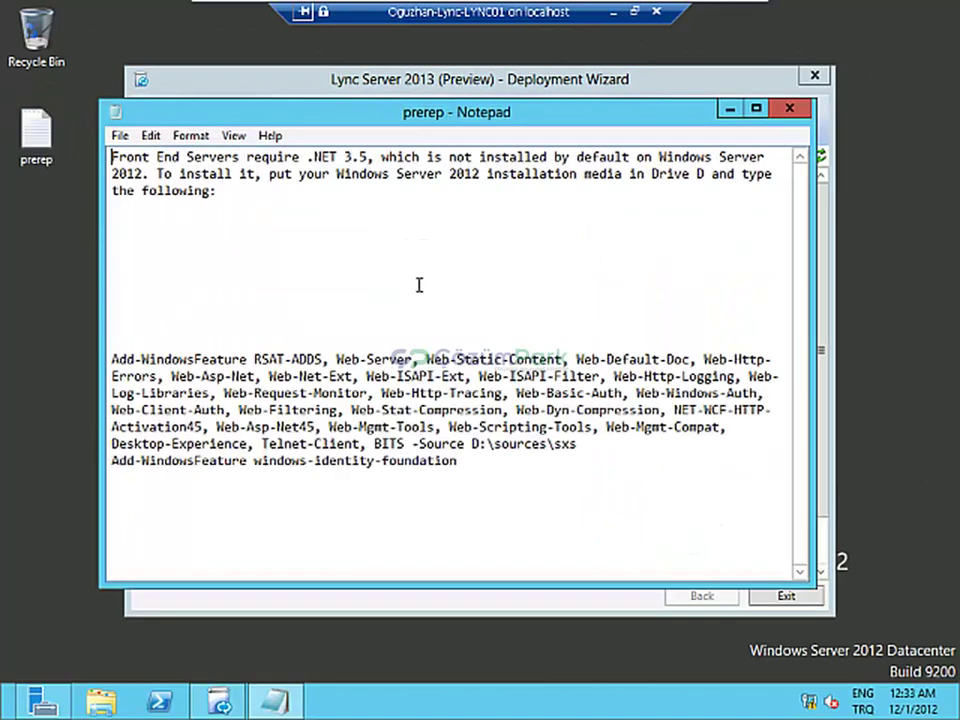
{"action": "left_click_drag", "start_coordinate": [456, 478], "coordinate": [109, 462]}
{"action": "right_click", "coordinate": [165, 461]}
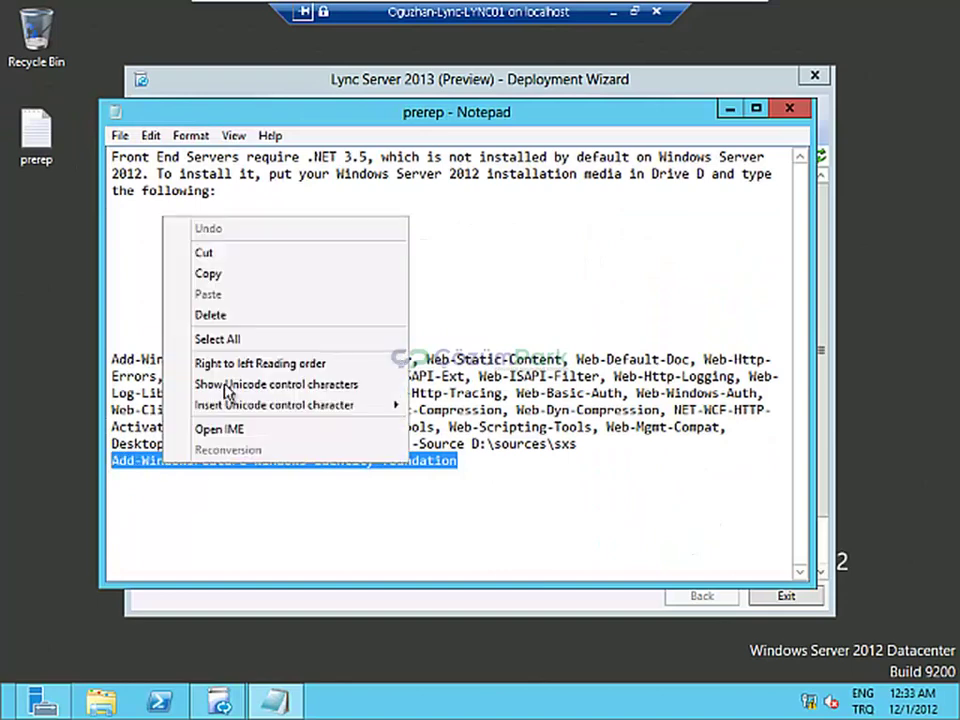
{"action": "left_click", "coordinate": [231, 274]}
Run the copied command in PowerShell to install Windows Identity Foundation 3.5, then close PowerShell.
{"action": "left_click", "coordinate": [160, 703]}
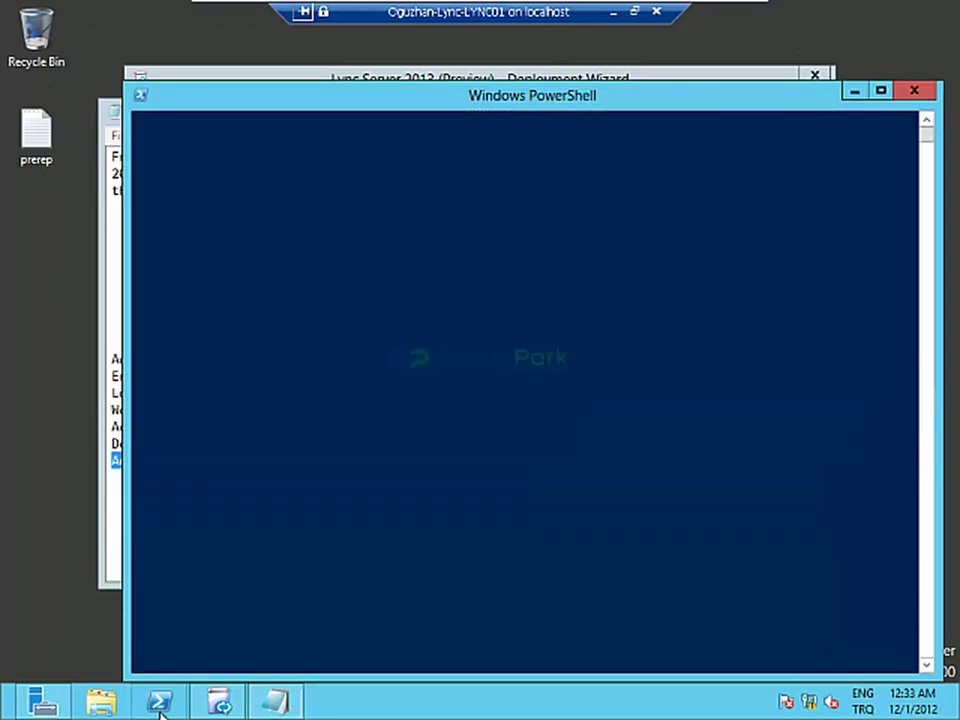
{"action": "right_click", "coordinate": [405, 323]}
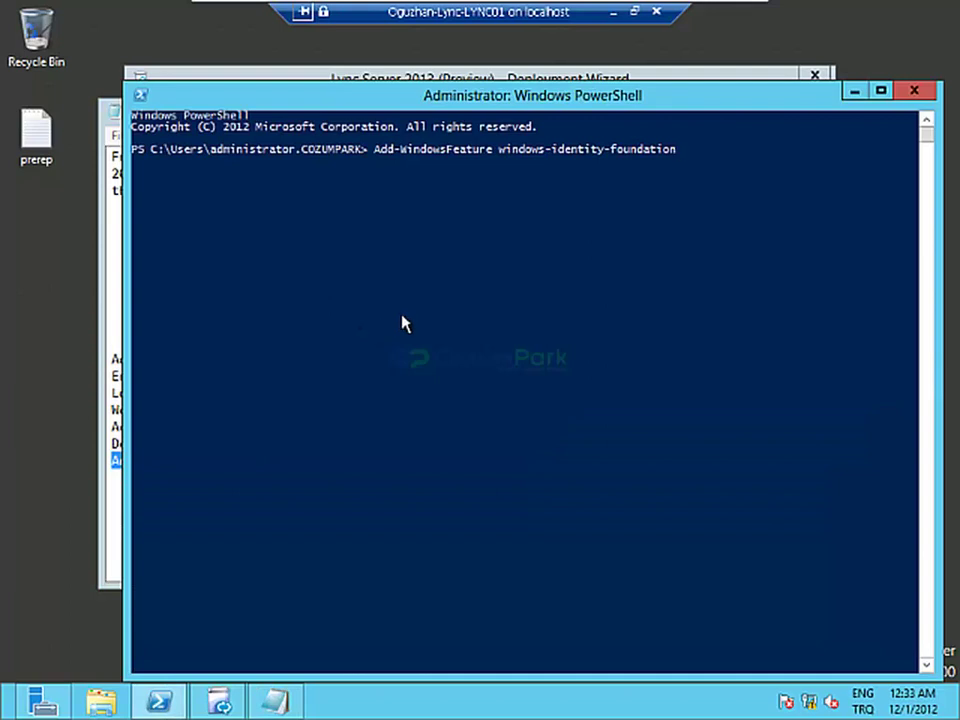
{"action": "key", "text": "Return"}
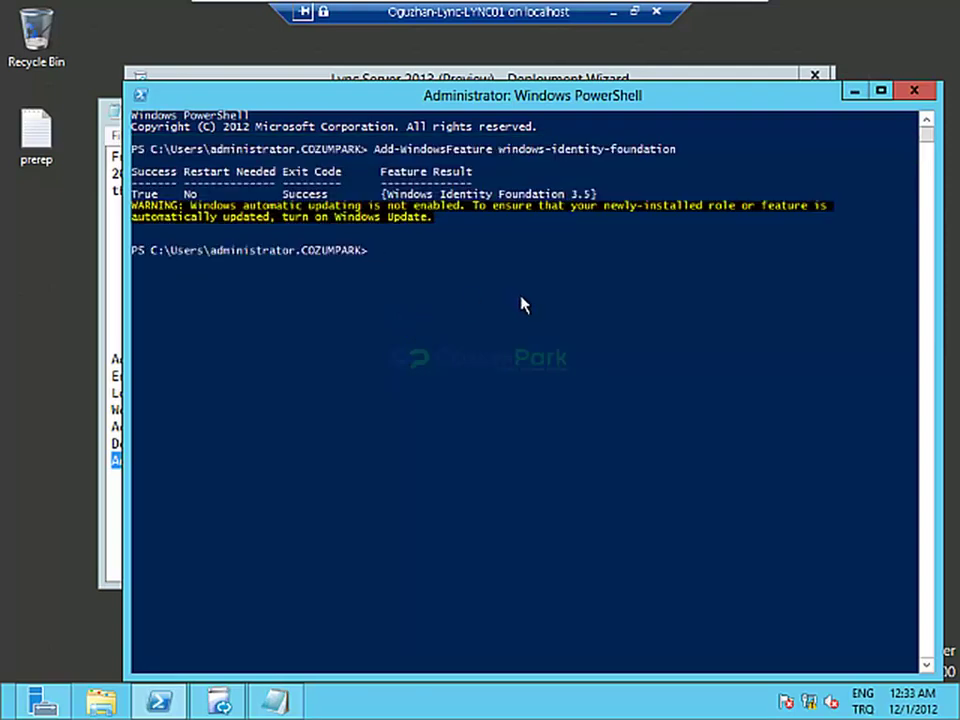
{"action": "left_click", "coordinate": [914, 91]}
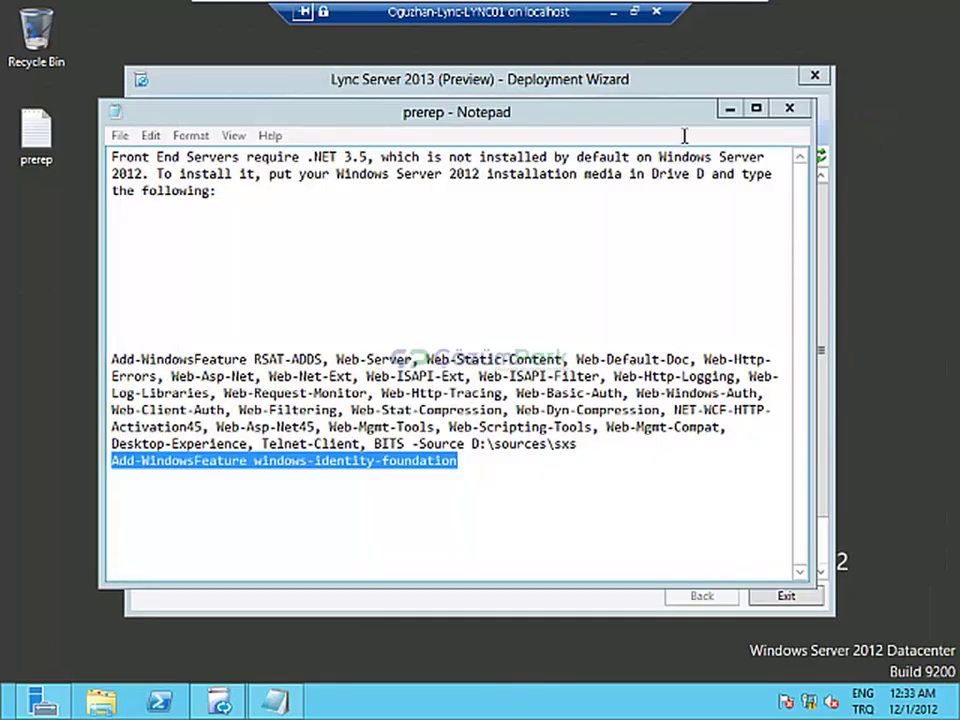
Rerun Prepare first Standard Edition server now that Windows Identity Foundation is installed.
{"action": "left_click", "coordinate": [730, 110]}
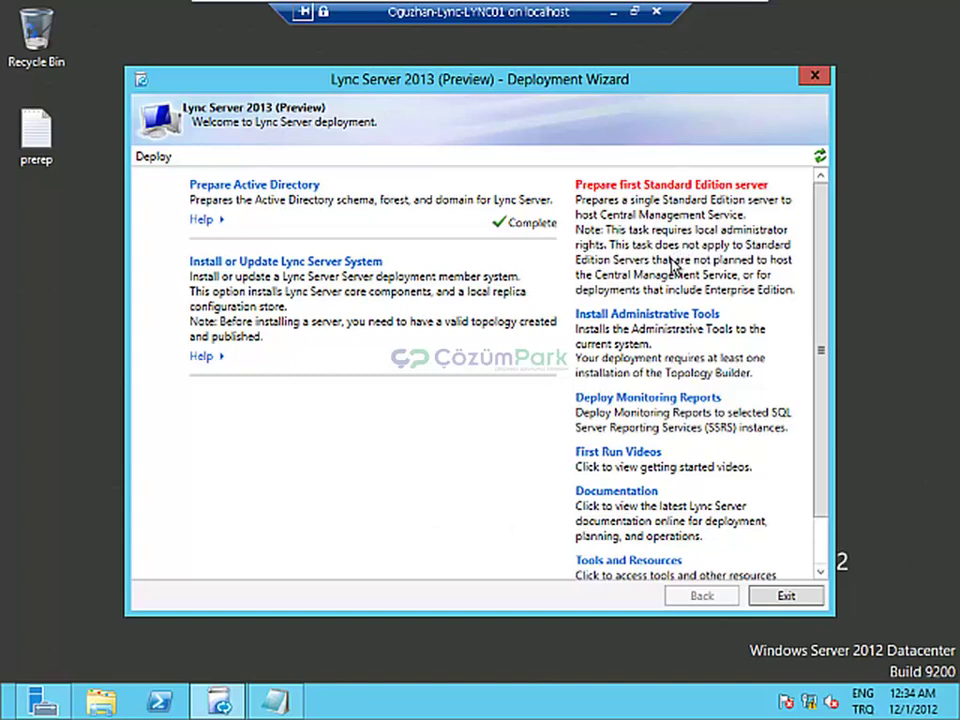
{"action": "left_click", "coordinate": [675, 265]}
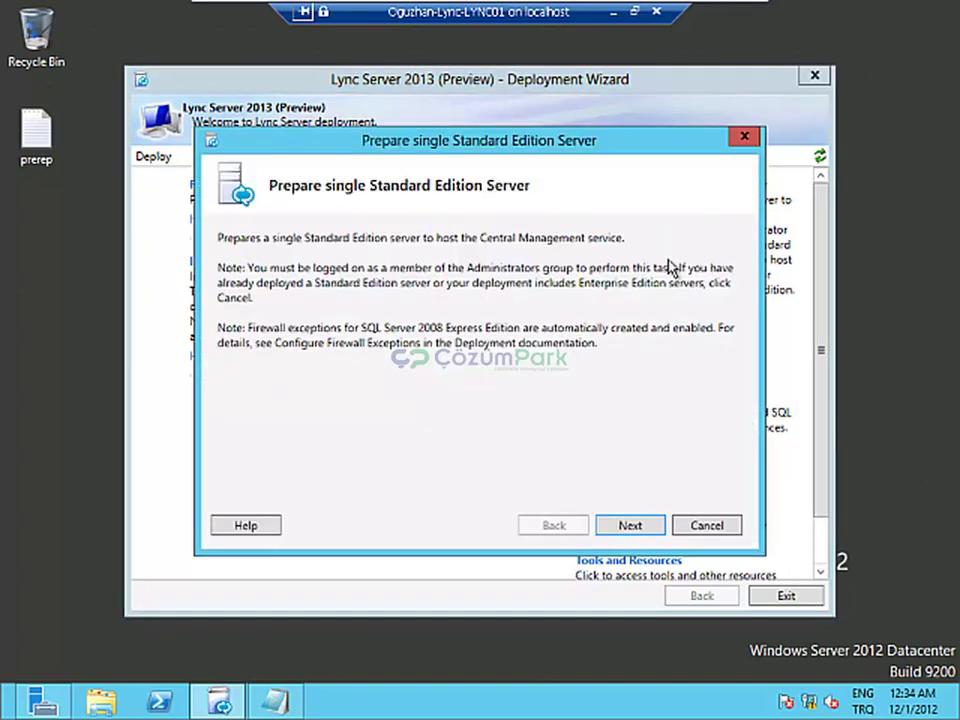
{"action": "left_click", "coordinate": [628, 524]}
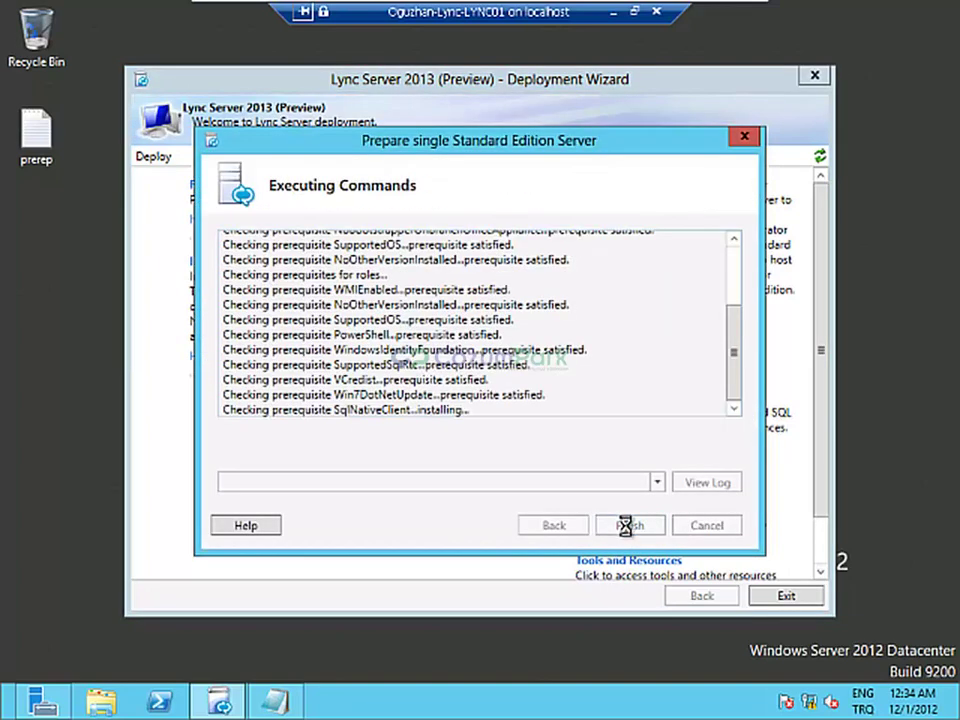
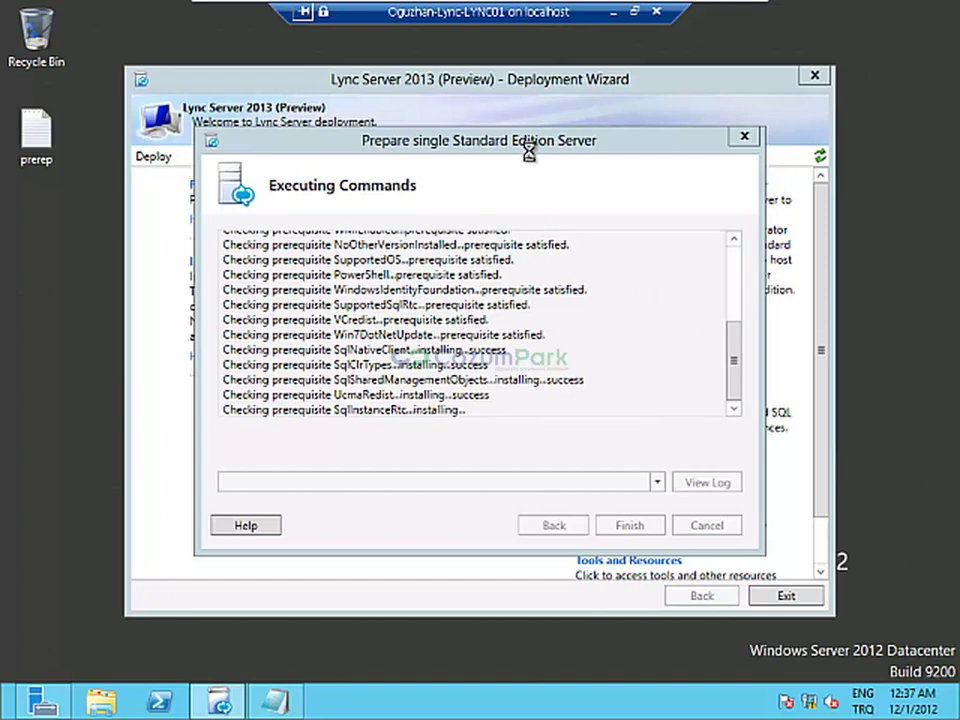
Move the progress dialog aside while server preparation runs until Task status reads Completed.
{"action": "left_click_drag", "start_coordinate": [528, 151], "coordinate": [731, 144]}
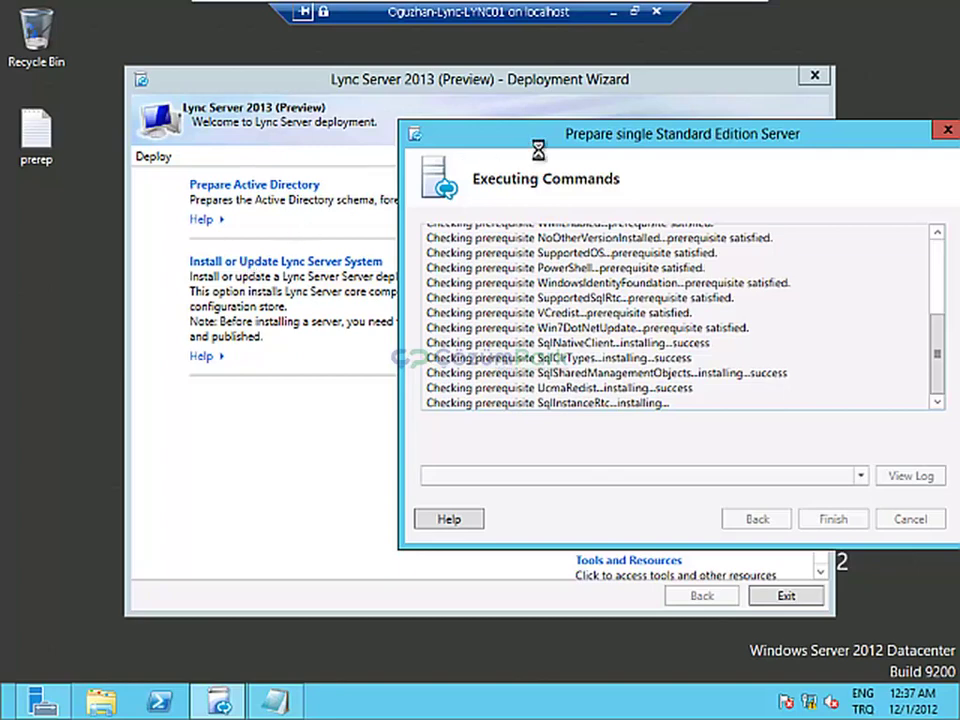
{"action": "left_click_drag", "start_coordinate": [493, 142], "coordinate": [380, 140]}
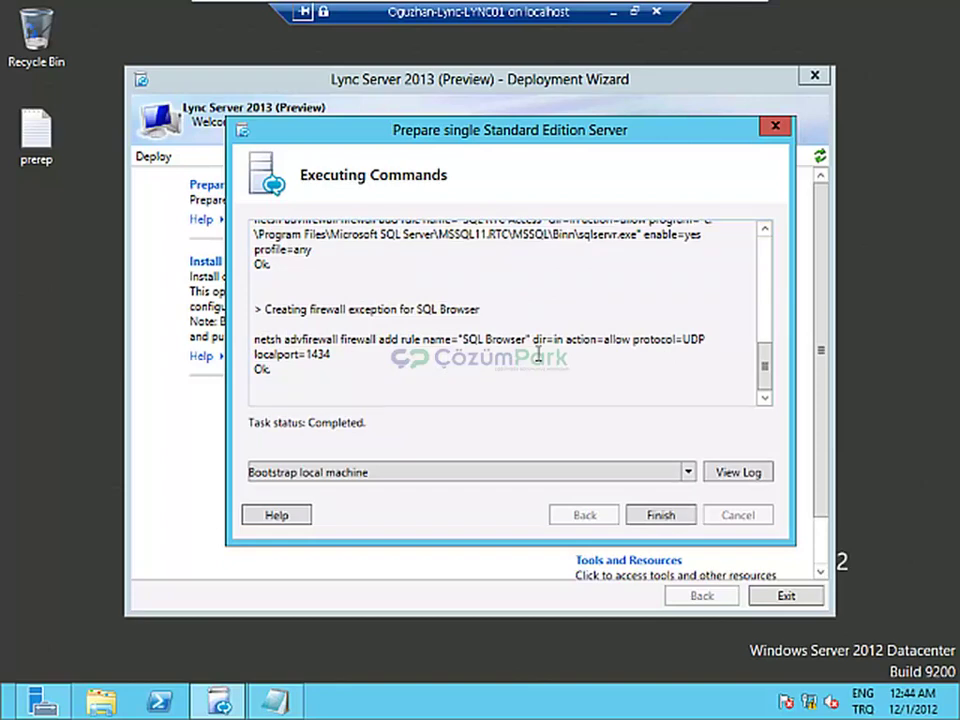
Close the completed Prepare single Standard Edition Server dialog with Finish.
{"action": "left_click_drag", "start_coordinate": [539, 140], "coordinate": [575, 252]}
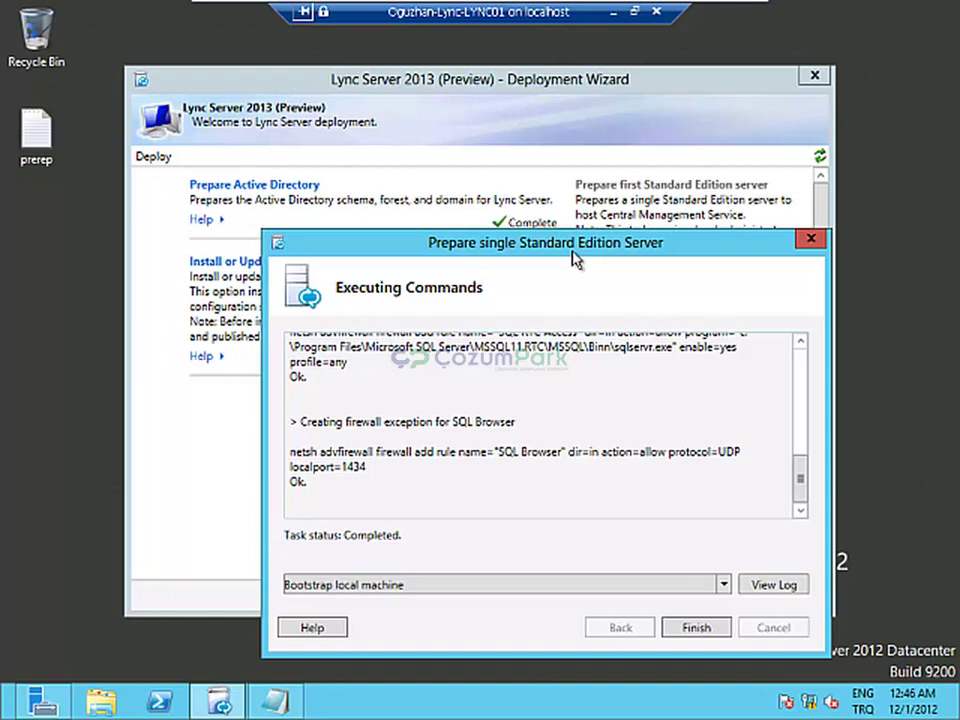
{"action": "left_click_drag", "start_coordinate": [575, 258], "coordinate": [483, 176]}
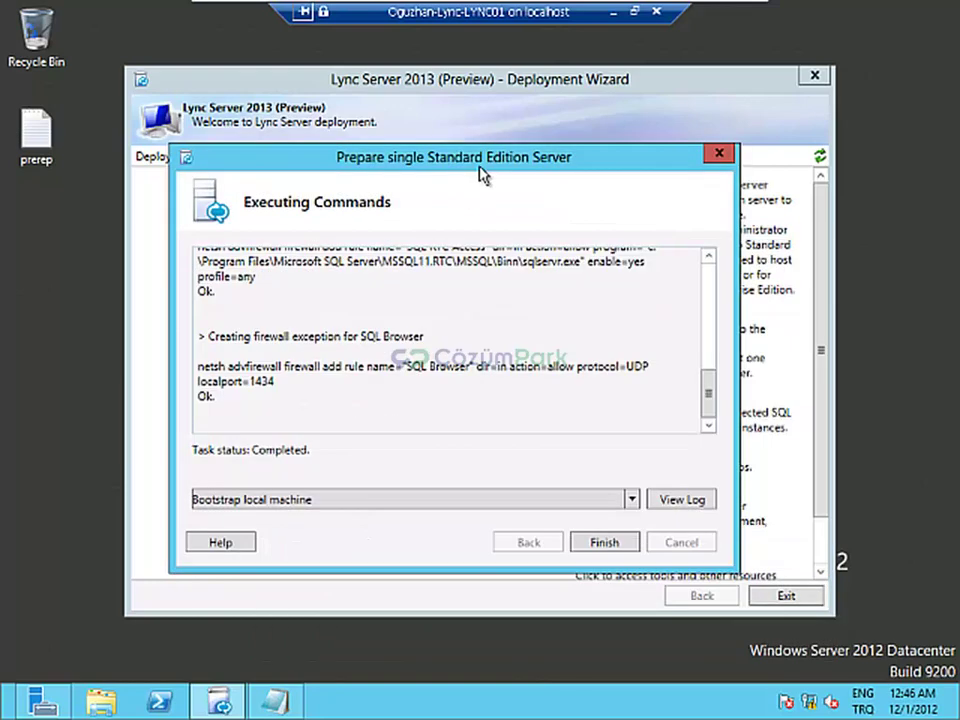
{"action": "left_click", "coordinate": [612, 550]}
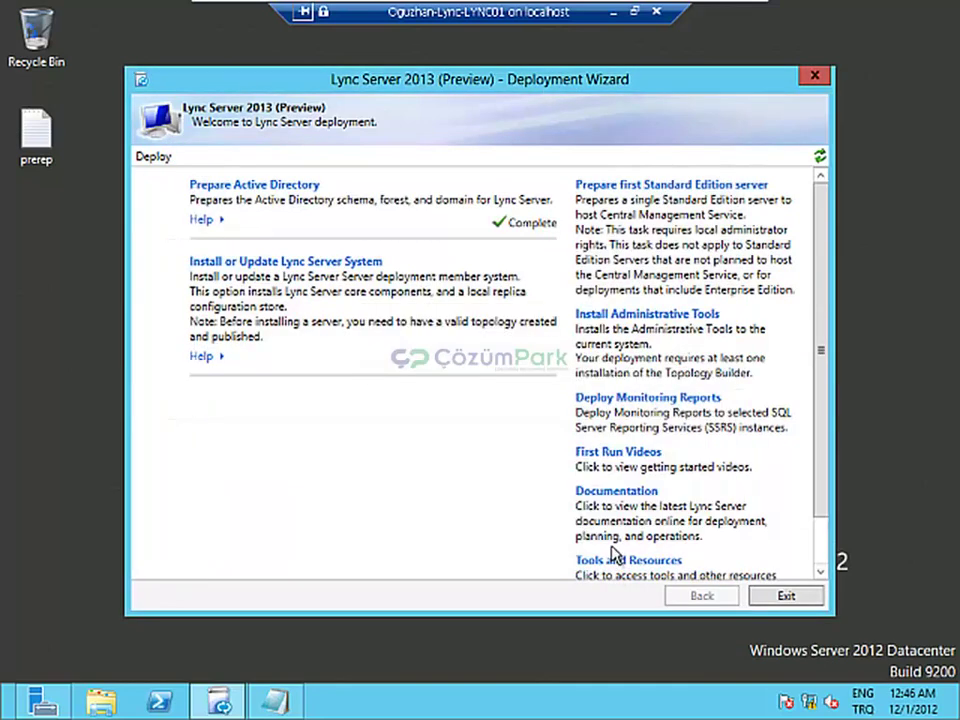
Install the Administrative Tools, then bring up the Start screen scrolled to the Topology Builder tile.
{"action": "left_click", "coordinate": [619, 322]}
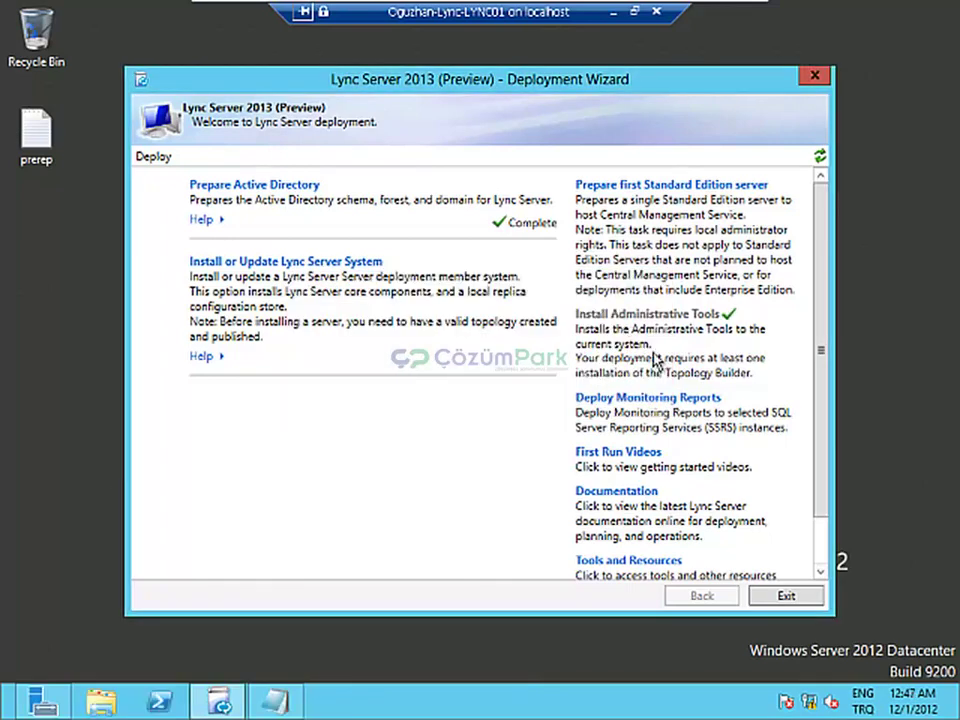
{"action": "key", "text": "super"}
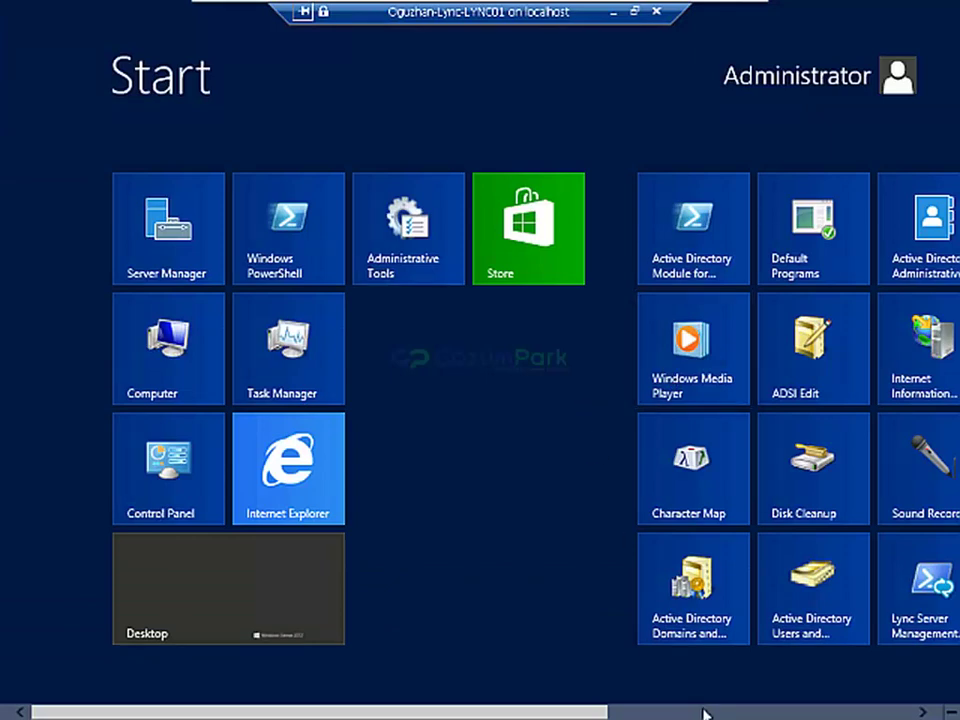
{"action": "scroll", "coordinate": [703, 711], "scroll_direction": "down", "scroll_amount": 3}
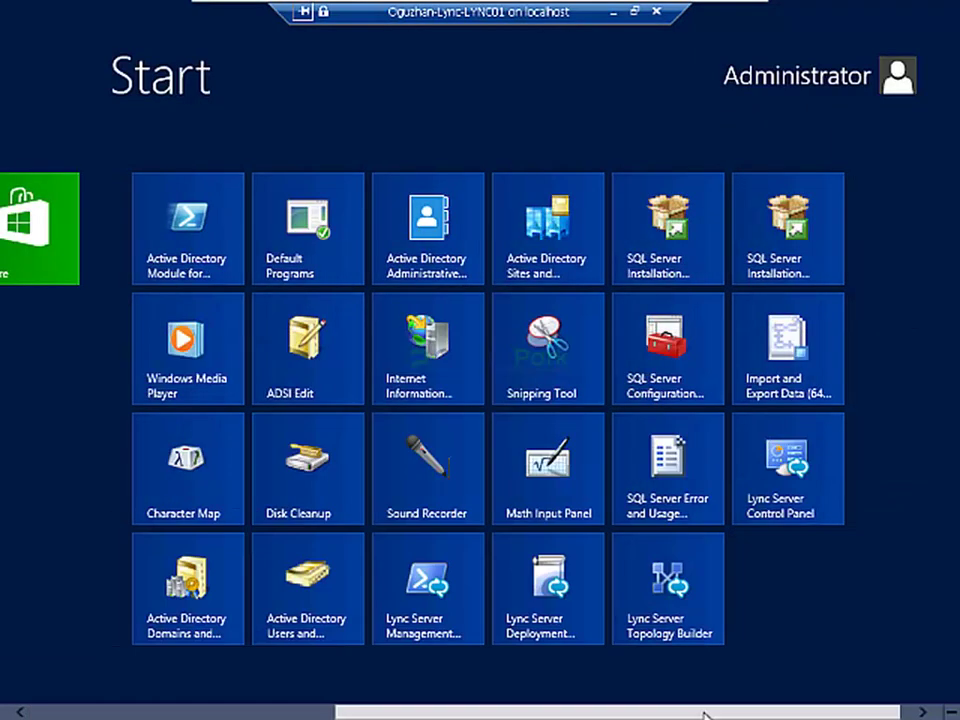
Launch Lync Server Topology Builder from its Start screen tile.
{"action": "left_click", "coordinate": [682, 614]}
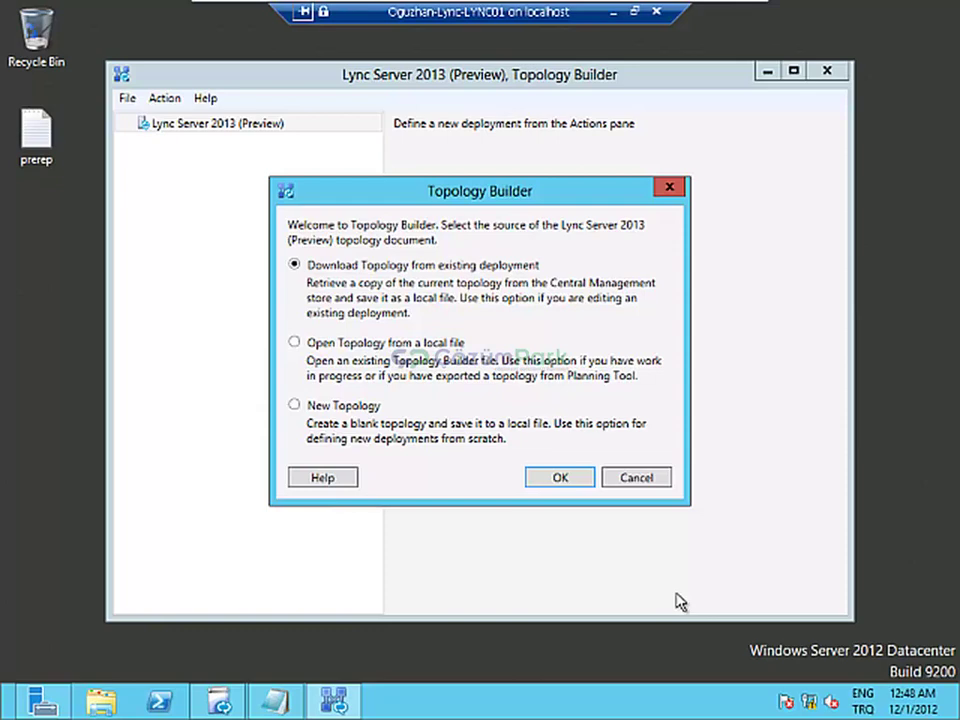
Start a new blank topology and save it as 'cozumpa'.
{"action": "left_click", "coordinate": [343, 408]}
{"action": "left_click", "coordinate": [563, 479]}
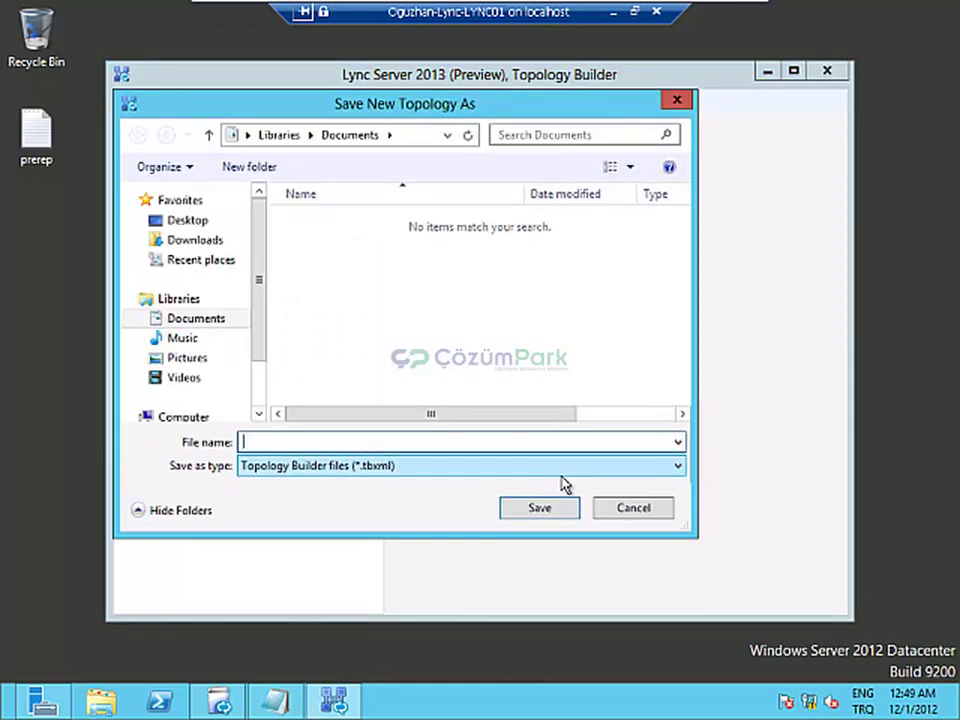
{"action": "type", "text": "cozumpa"}
{"action": "key", "text": "Return"}
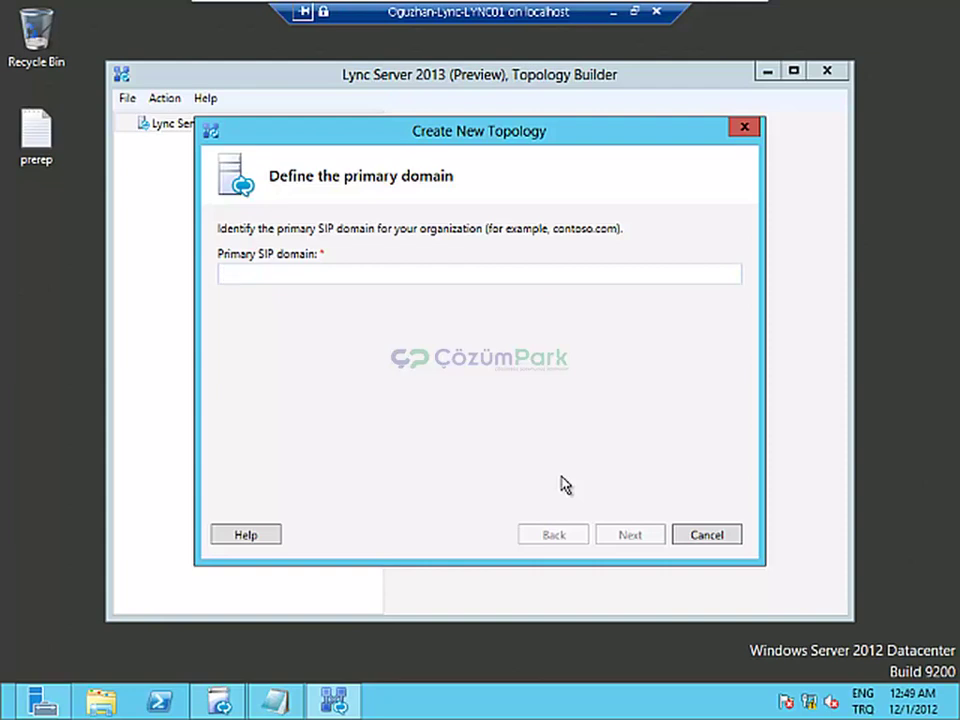
Enter cozumpark.lync as the primary SIP domain and continue.
{"action": "type", "text": "cozu"}
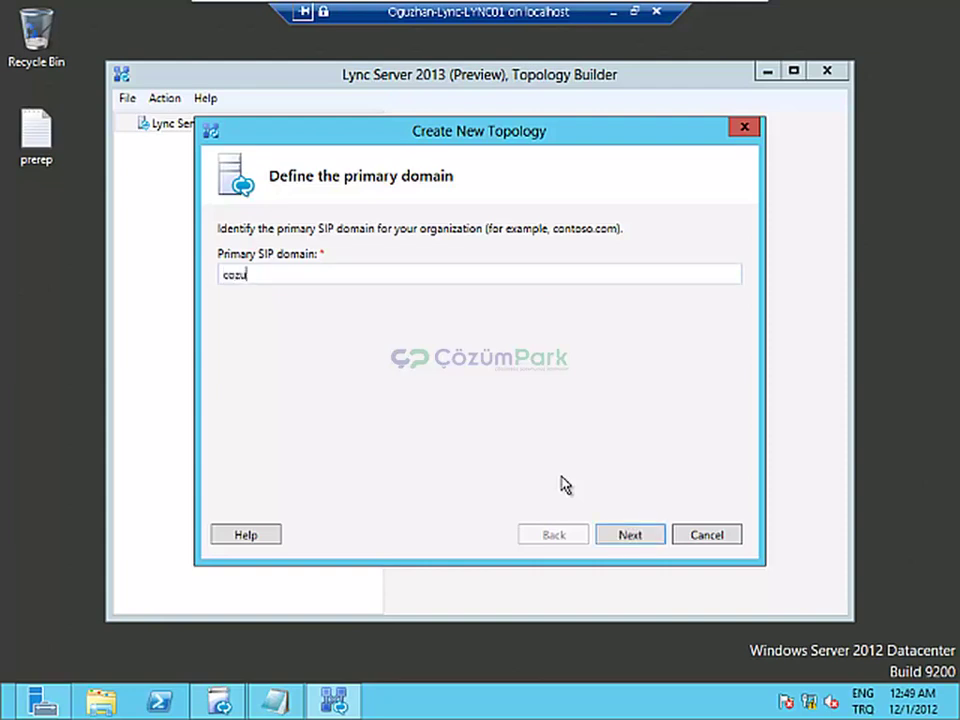
{"action": "type", "text": "mpark.lync"}
{"action": "key", "text": "Return"}
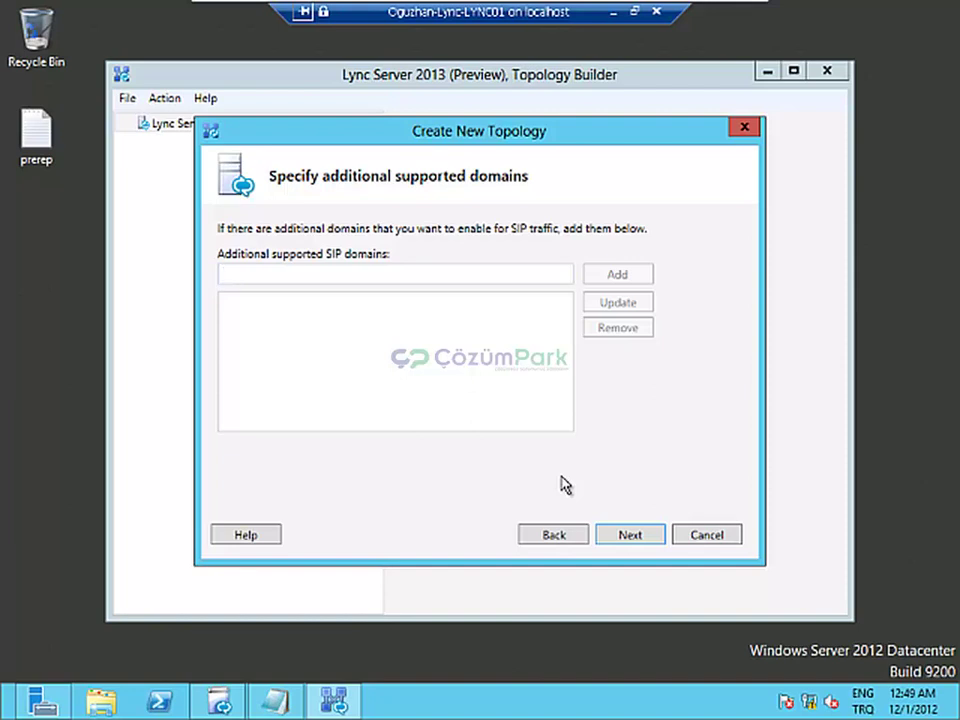
Skip additional SIP domains and name the first site Cozumpark, with description Cozumpark.
{"action": "left_click", "coordinate": [620, 543]}
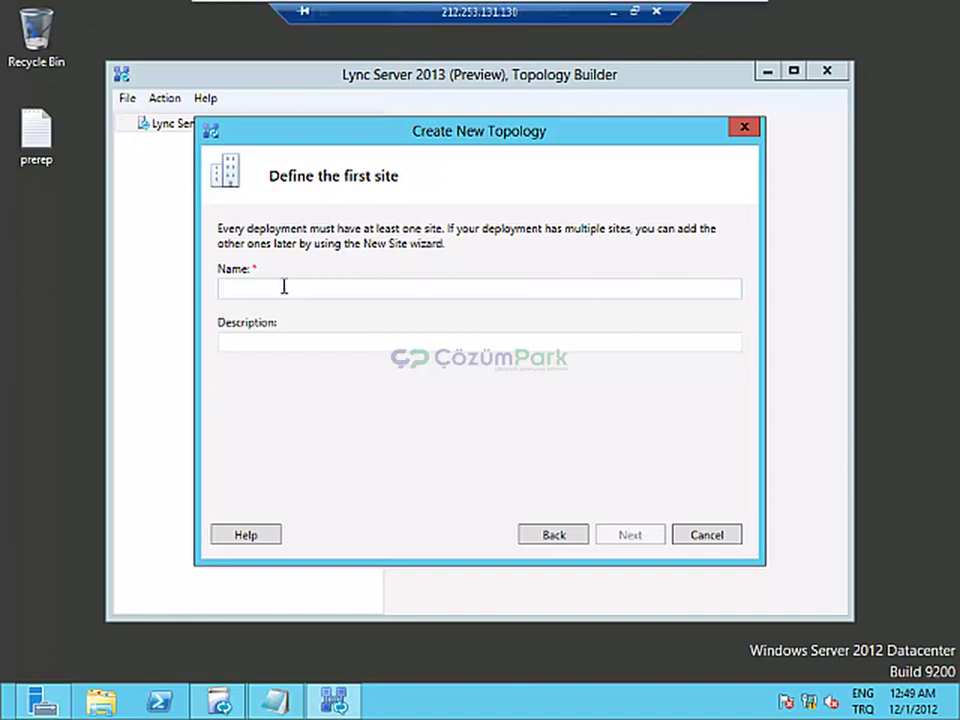
{"action": "type", "text": "Cozumpark"}
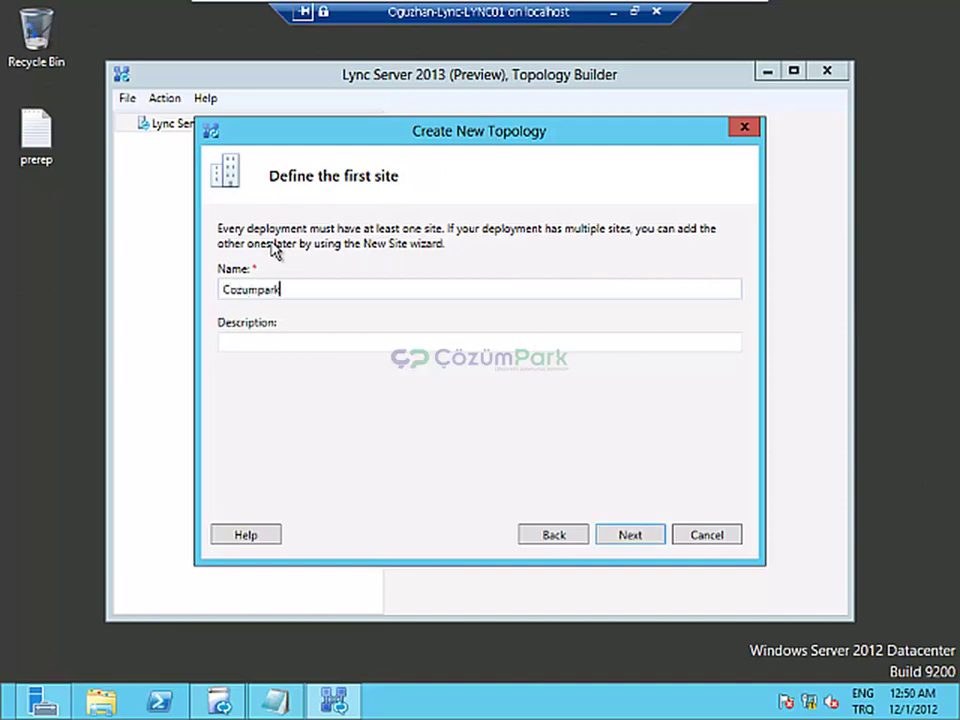
{"action": "key", "text": "Tab"}
{"action": "type", "text": "Coz"}
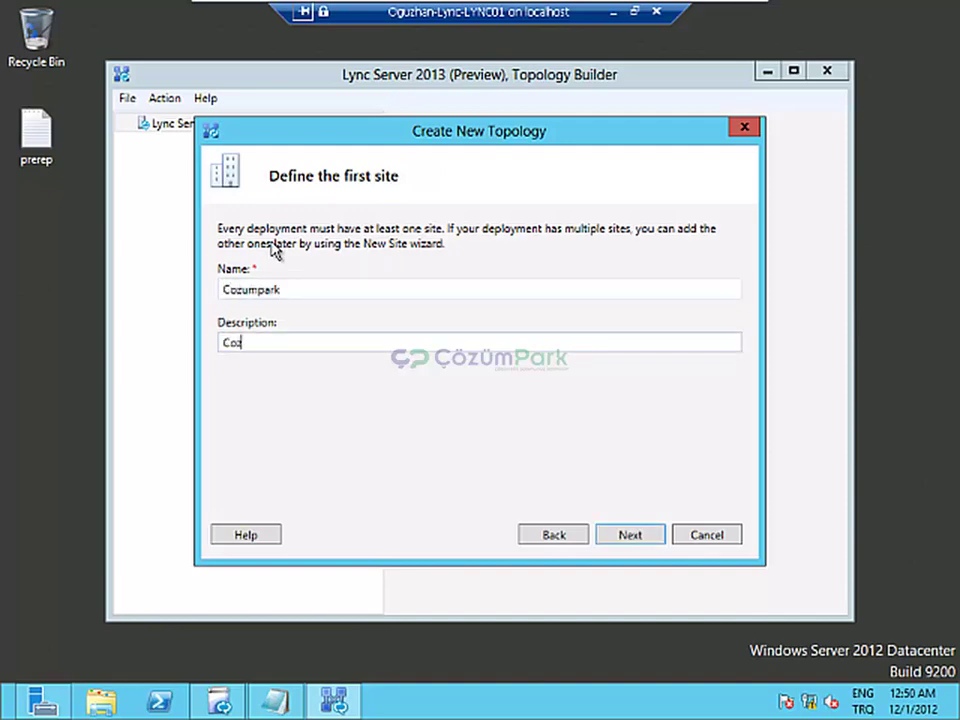
{"action": "type", "text": "umpark"}
{"action": "key", "text": "Return"}
Set the site's City, State/Province and Country/Region Code to TR and finish the wizard.
{"action": "type", "text": "TR"}
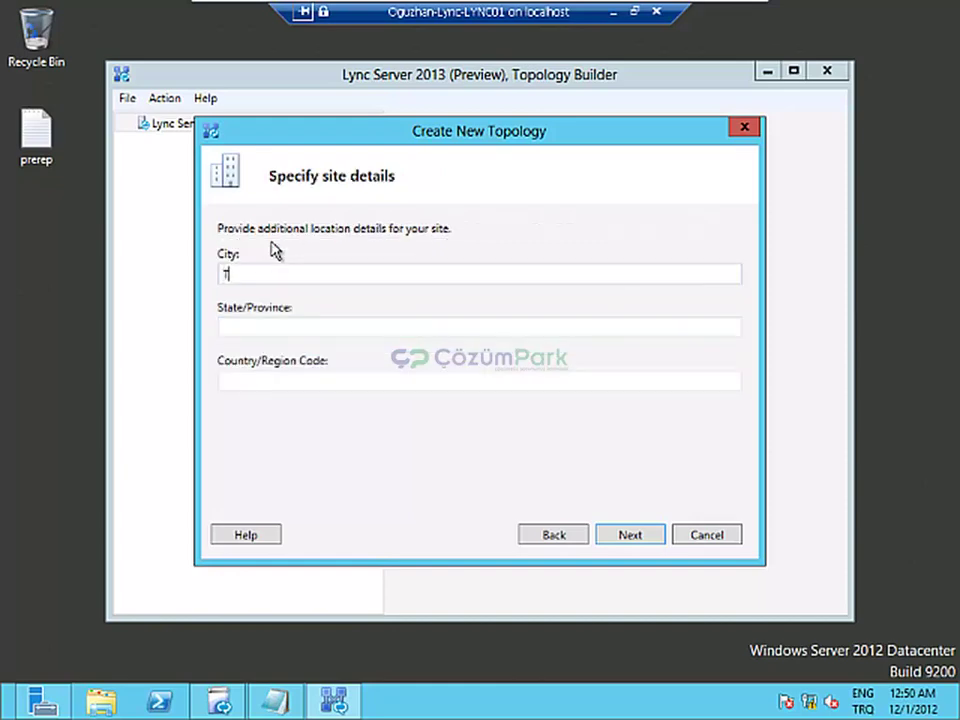
{"action": "key", "text": "Tab"}
{"action": "type", "text": "TR"}
{"action": "key", "text": "Tab"}
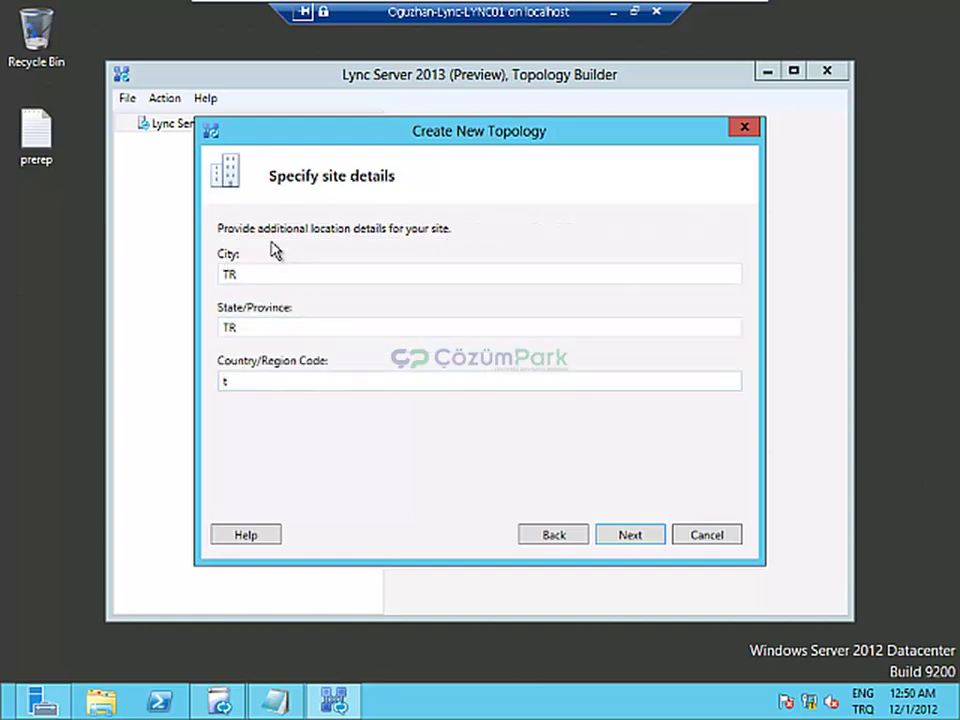
{"action": "type", "text": "TR"}
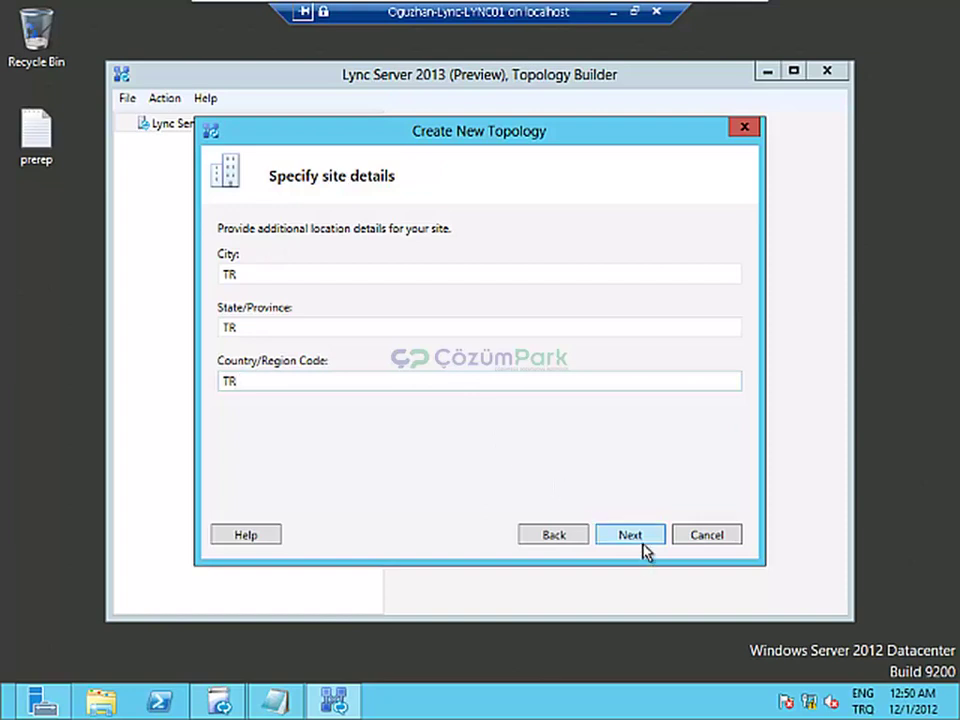
{"action": "left_click", "coordinate": [640, 544]}
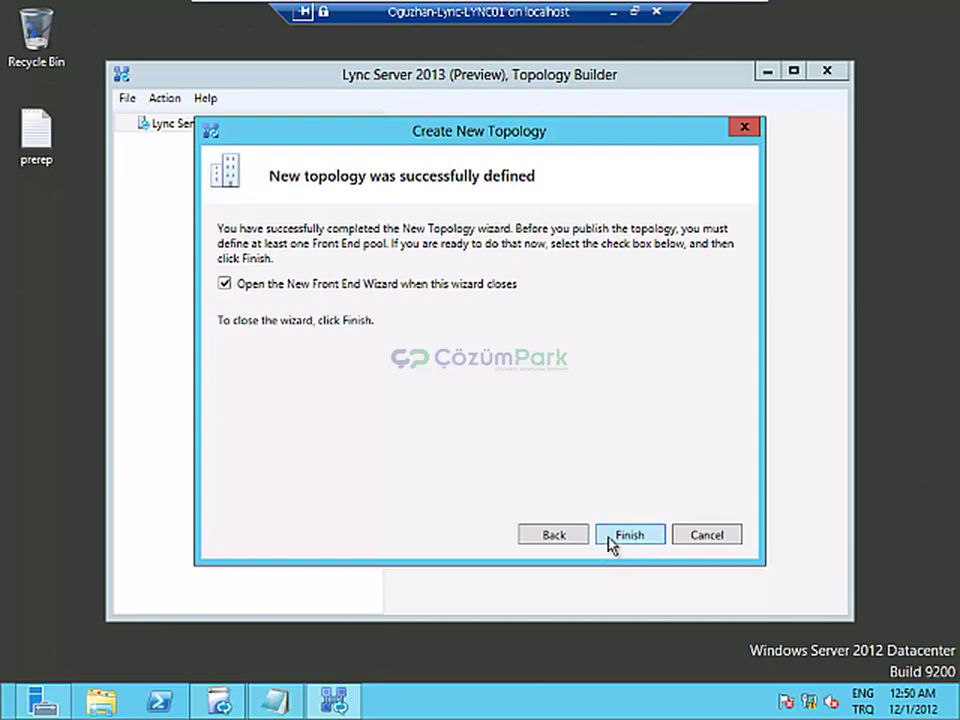
{"action": "left_click", "coordinate": [611, 542]}
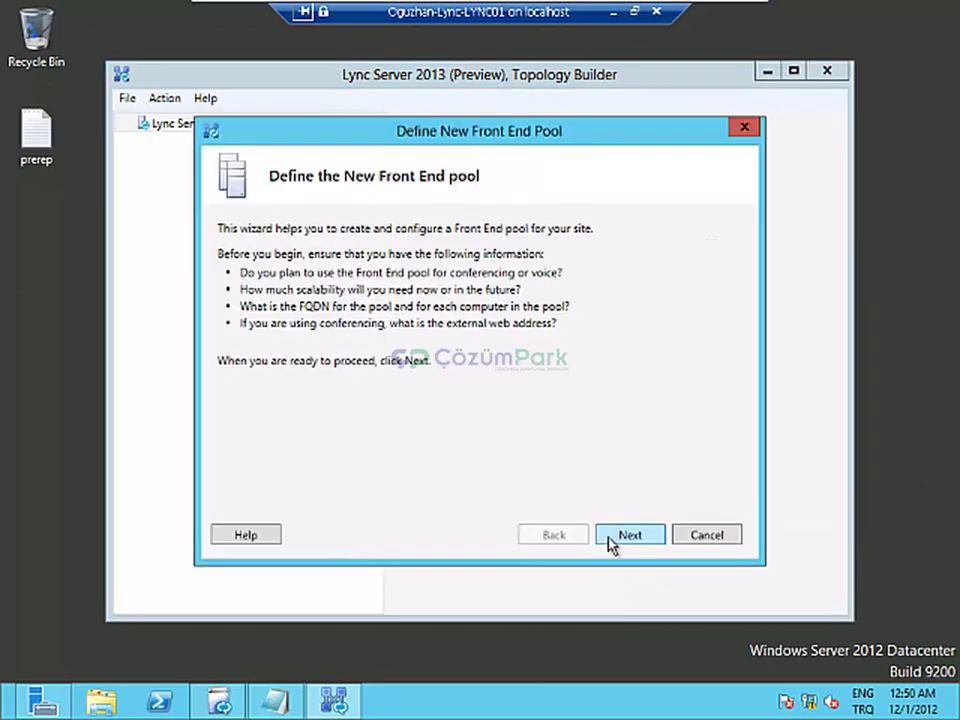
Move past the Front End pool introduction page to the pool FQDN page.
{"action": "left_click", "coordinate": [612, 542]}
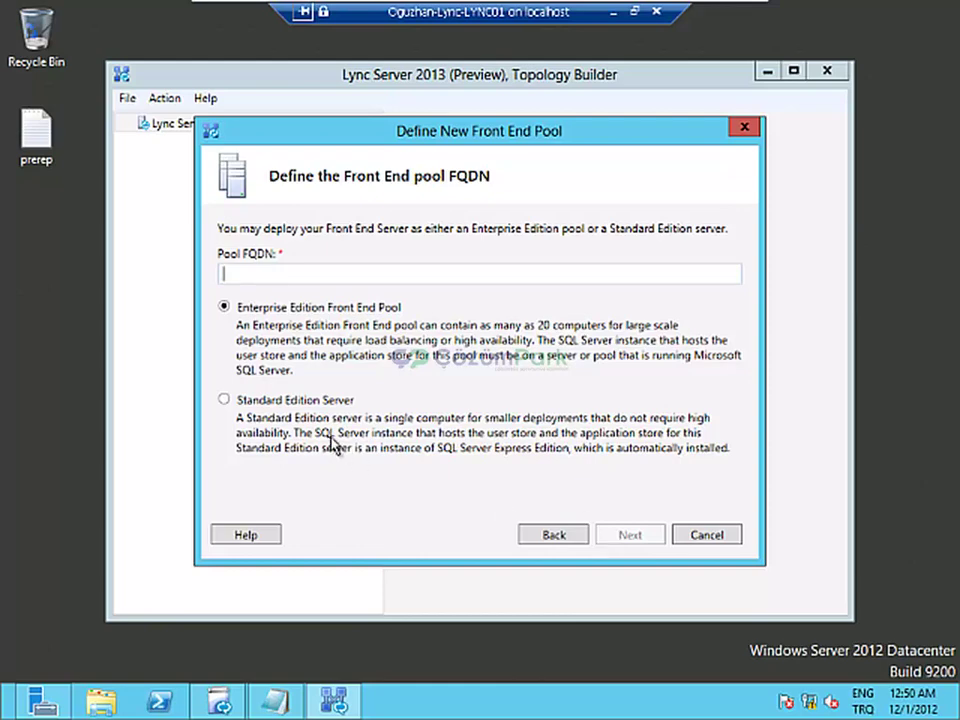
Choose Standard Edition Server and check the computer's host name (lync2013) in Command Prompt.
{"action": "left_click", "coordinate": [330, 401]}
{"action": "key", "text": "super+r"}
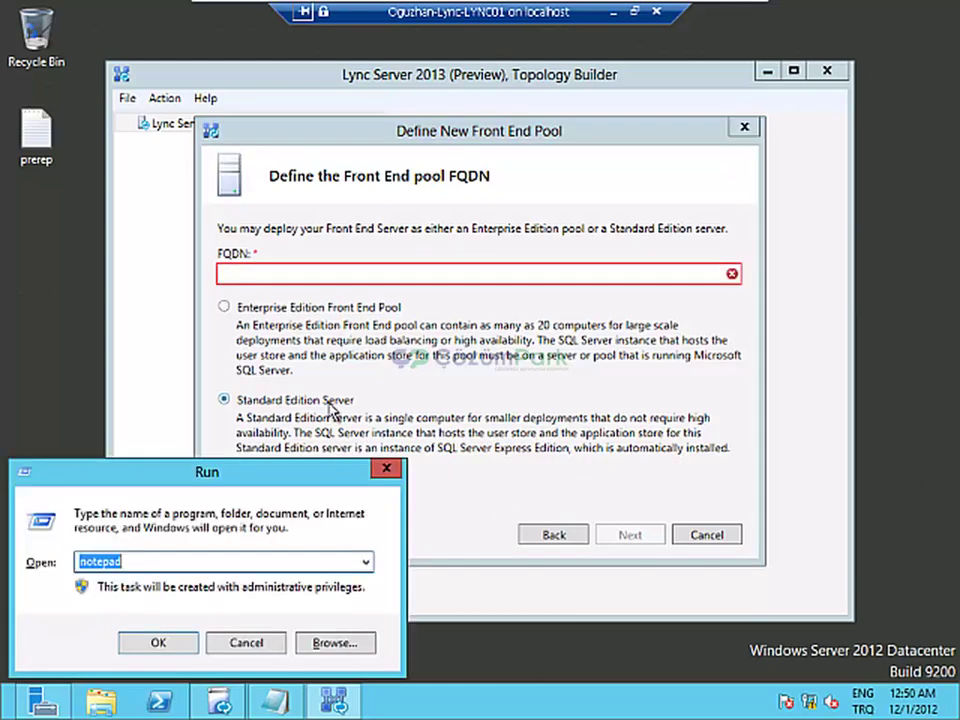
{"action": "type", "text": "h"}
{"action": "type", "text": "cmd"}
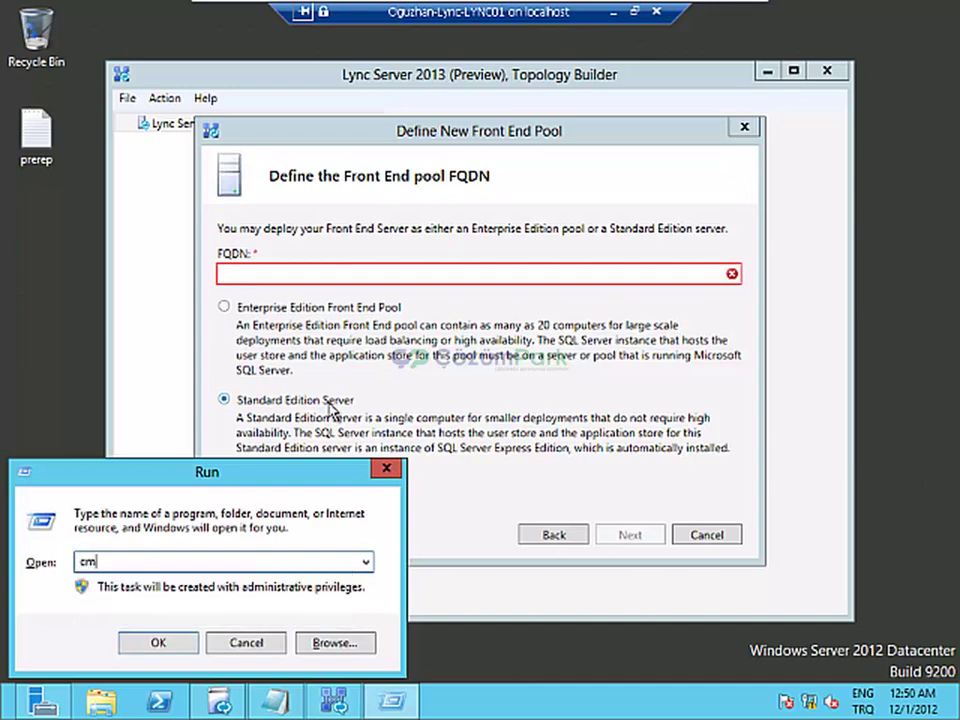
{"action": "key", "text": "Return"}
{"action": "type", "text": "hostname"}
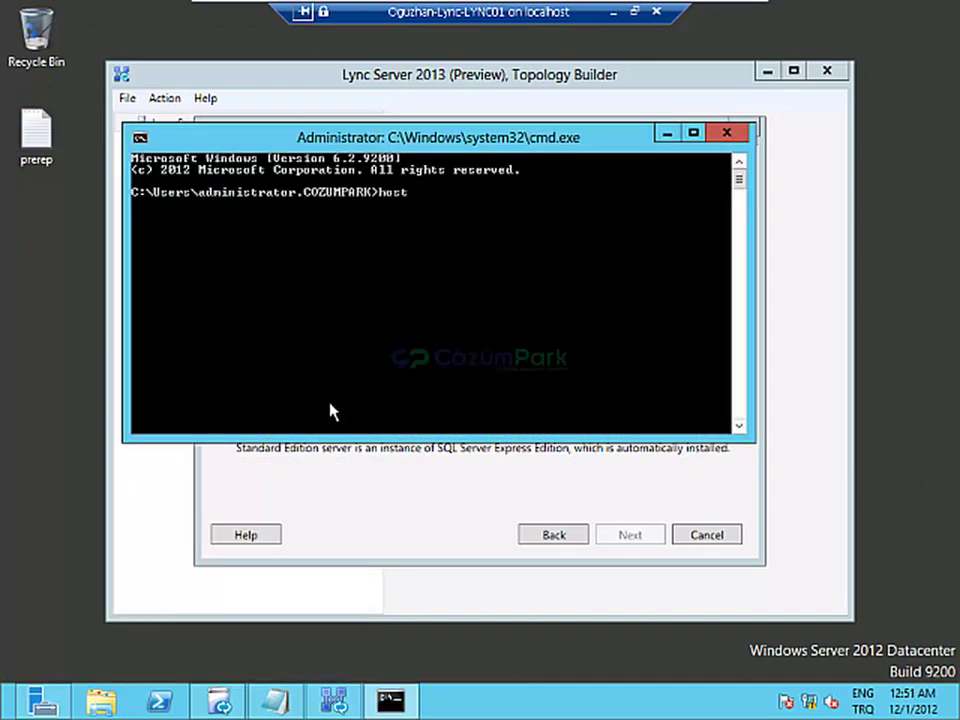
{"action": "key", "text": "Return"}
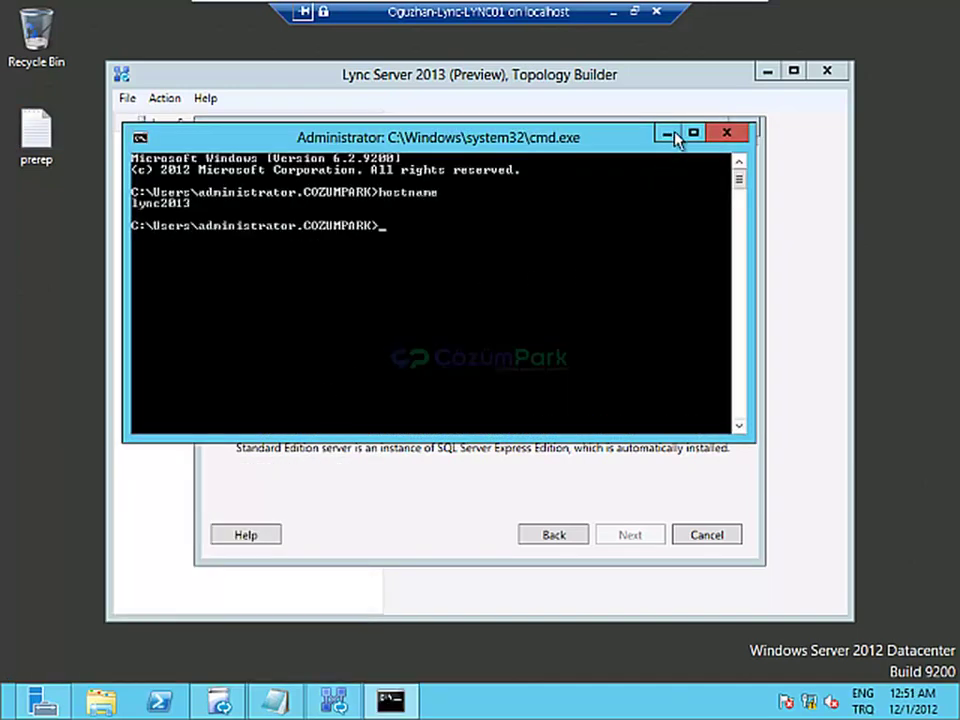
{"action": "left_click", "coordinate": [669, 133]}
Enter lync2013.cozumpark.lync as the pool FQDN, correcting the typo, and continue.
{"action": "left_click", "coordinate": [322, 271]}
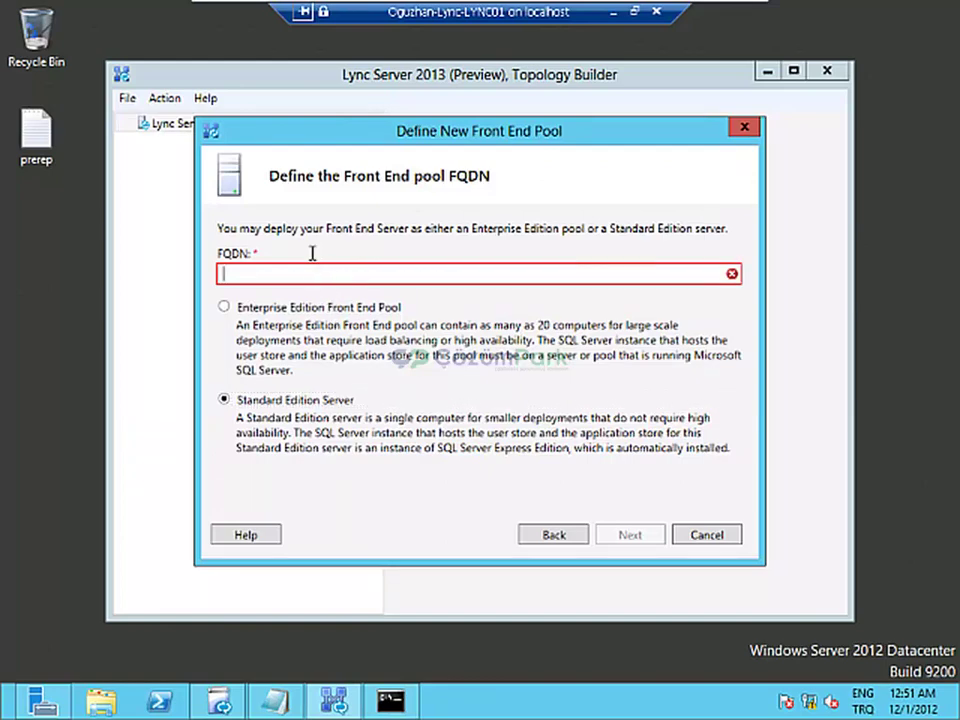
{"action": "type", "text": "lync"}
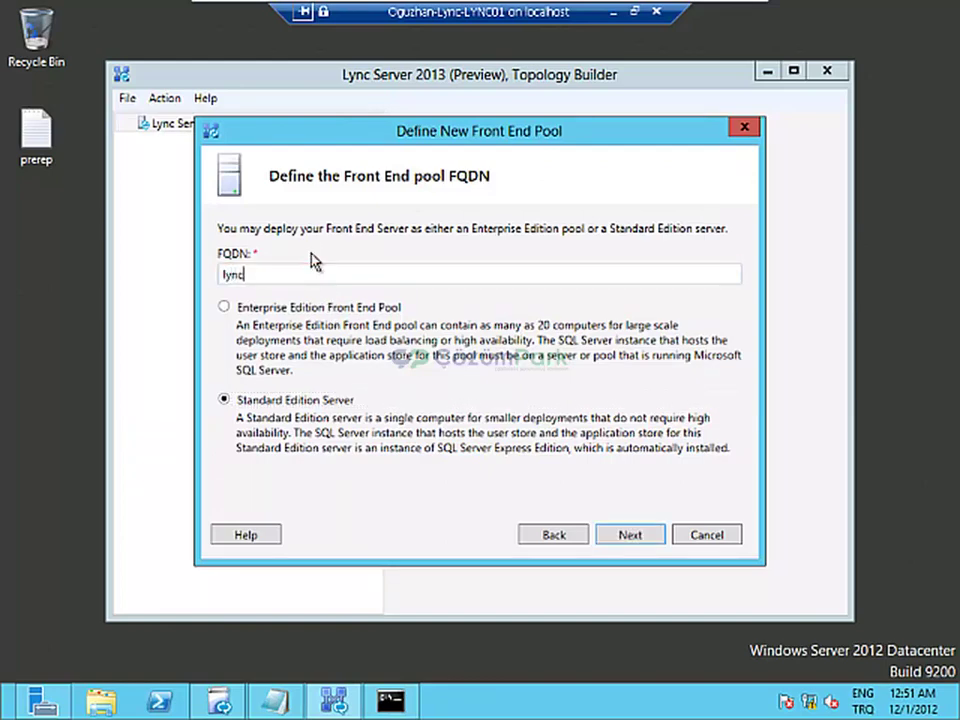
{"action": "type", "text": "2013.cozumperk.lync"}
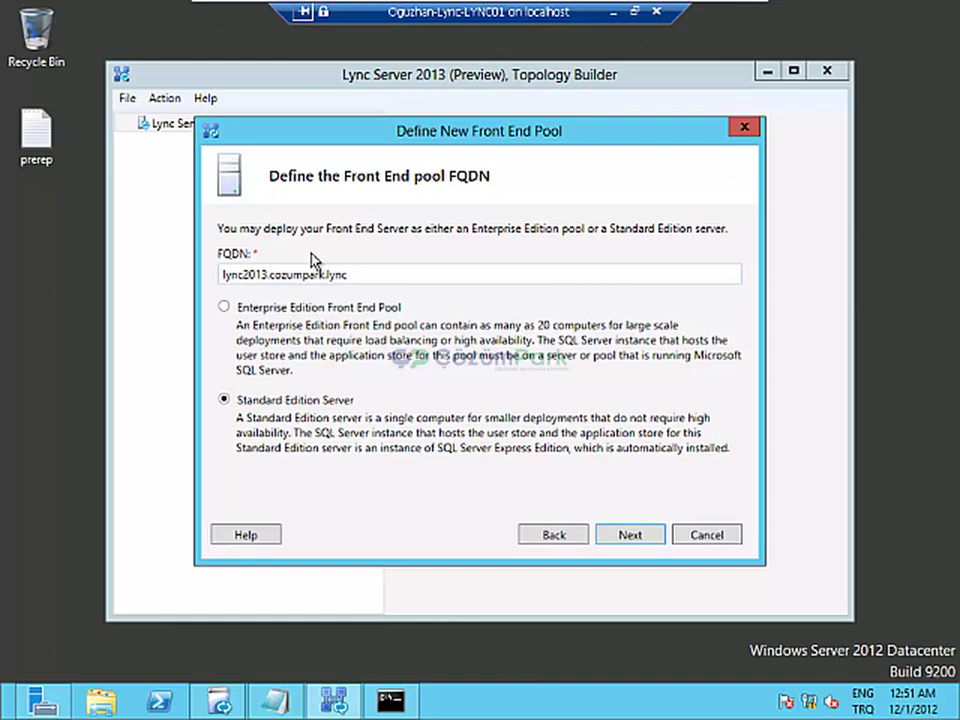
{"action": "key", "text": "BackSpace"}
{"action": "type", "text": "a"}
{"action": "left_click", "coordinate": [626, 535]}
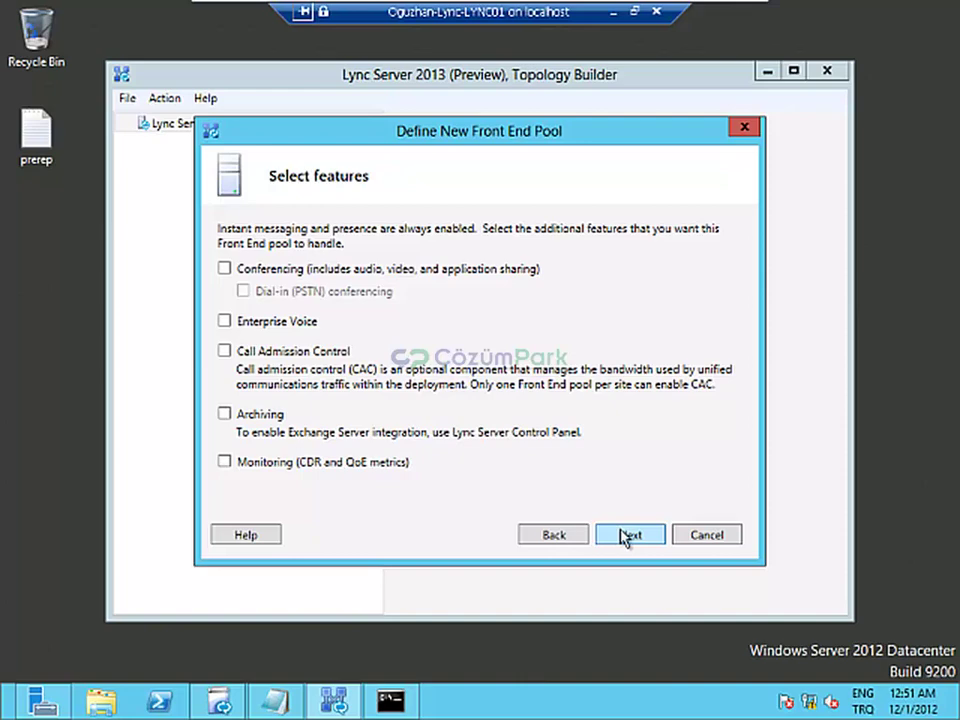
Enable Conferencing, Enterprise Voice and Call Admission Control for the new pool, leaving Archiving and Monitoring off.
{"action": "left_click", "coordinate": [225, 268]}
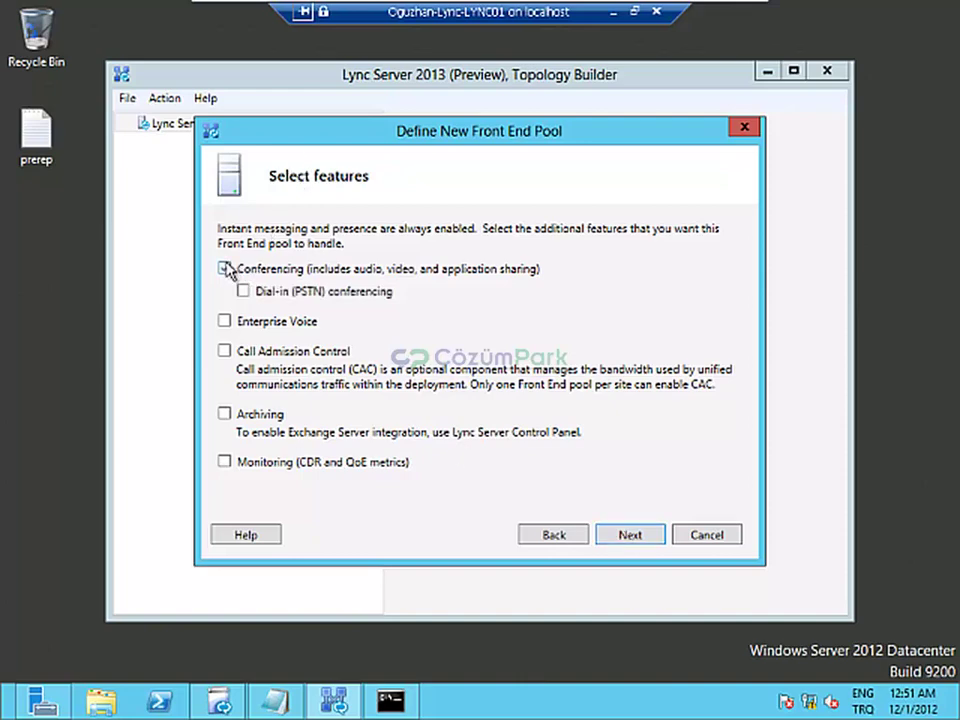
{"action": "left_click", "coordinate": [224, 321]}
{"action": "left_click", "coordinate": [224, 352]}
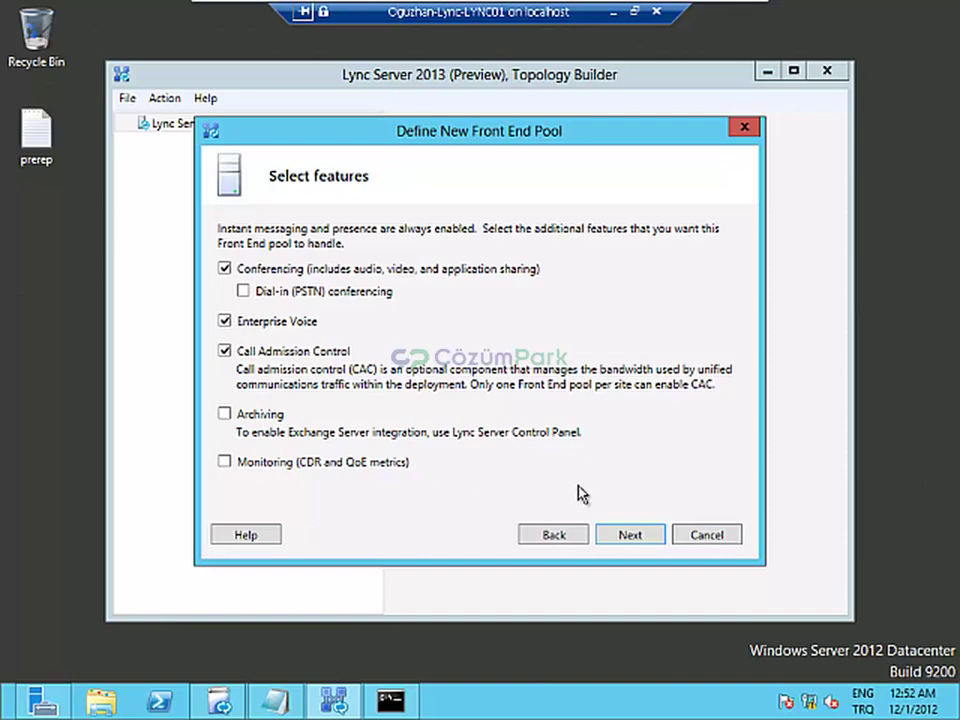
Move through the collocated server roles and associate server roles pages, going Back to review each.
{"action": "left_click", "coordinate": [621, 537]}
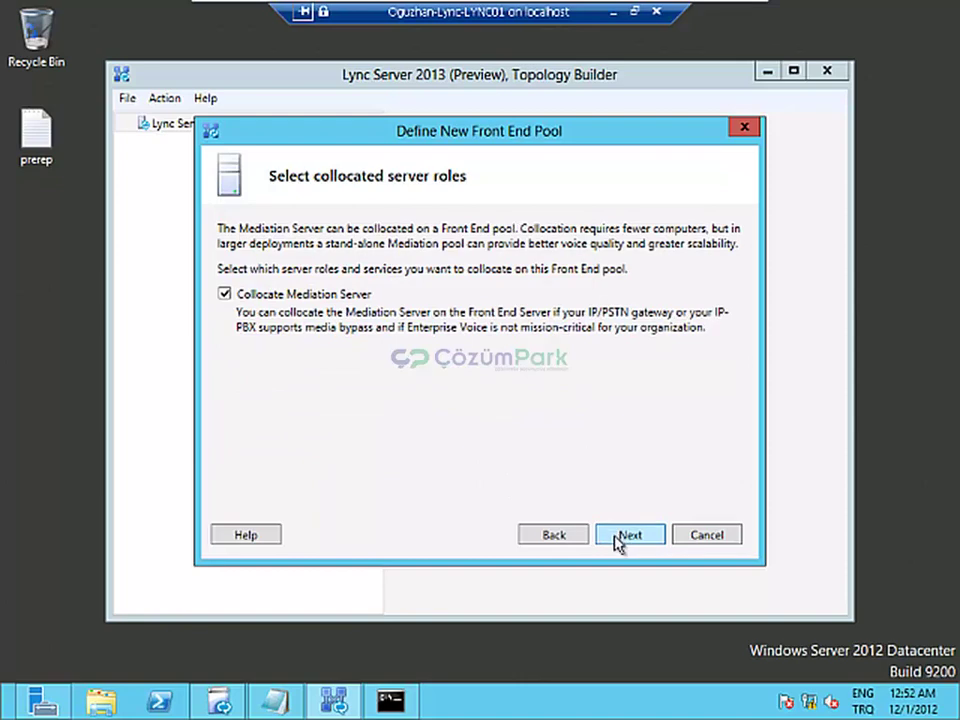
{"action": "left_click", "coordinate": [555, 537]}
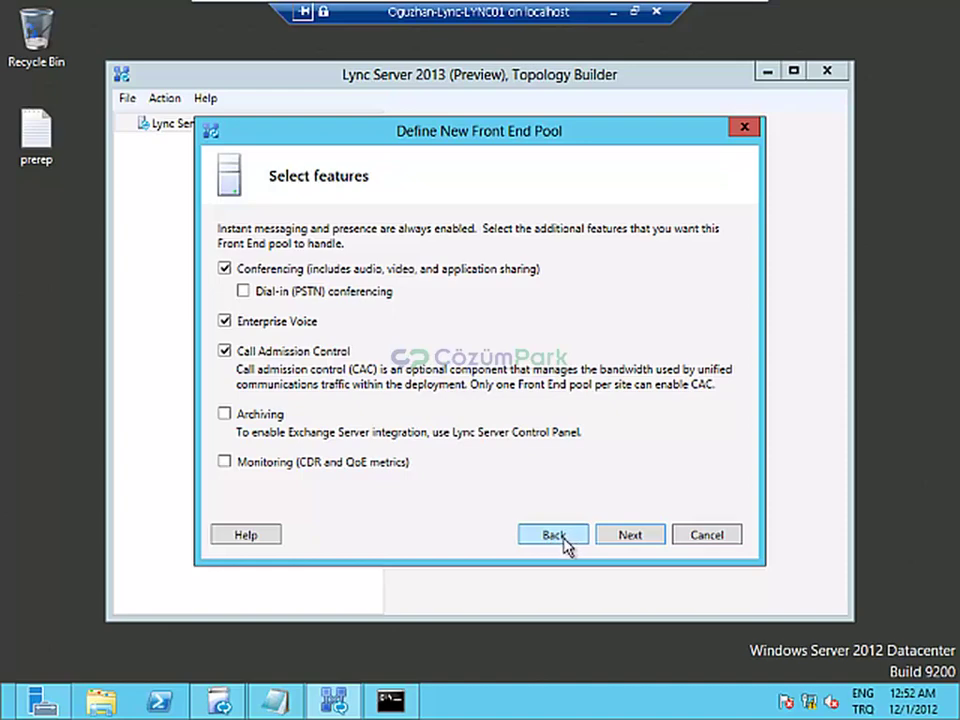
{"action": "left_click", "coordinate": [611, 541]}
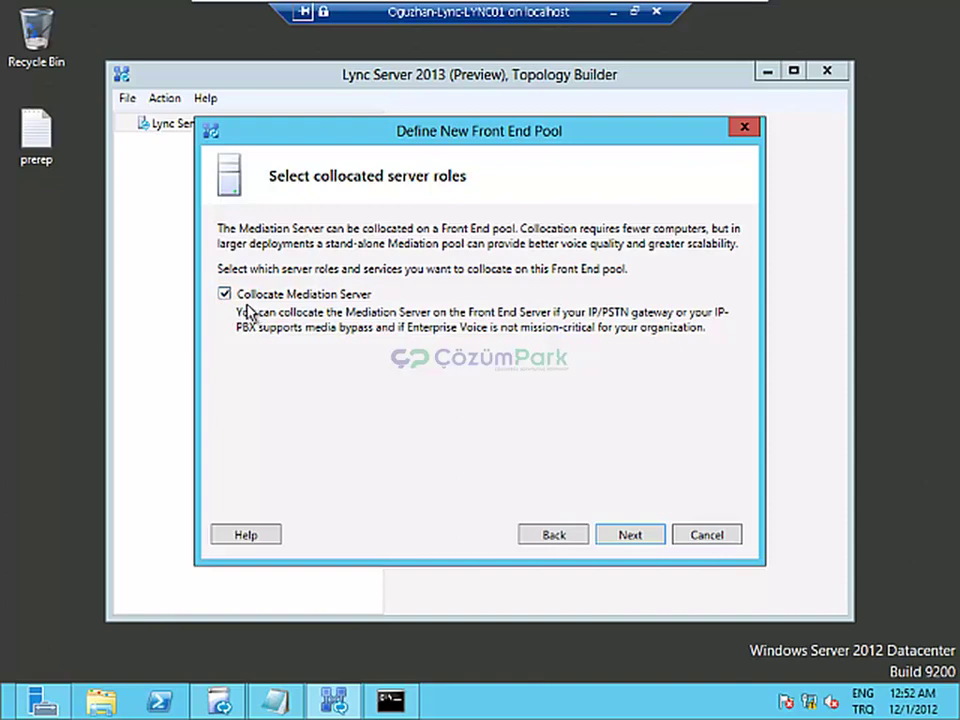
{"action": "left_click", "coordinate": [630, 544]}
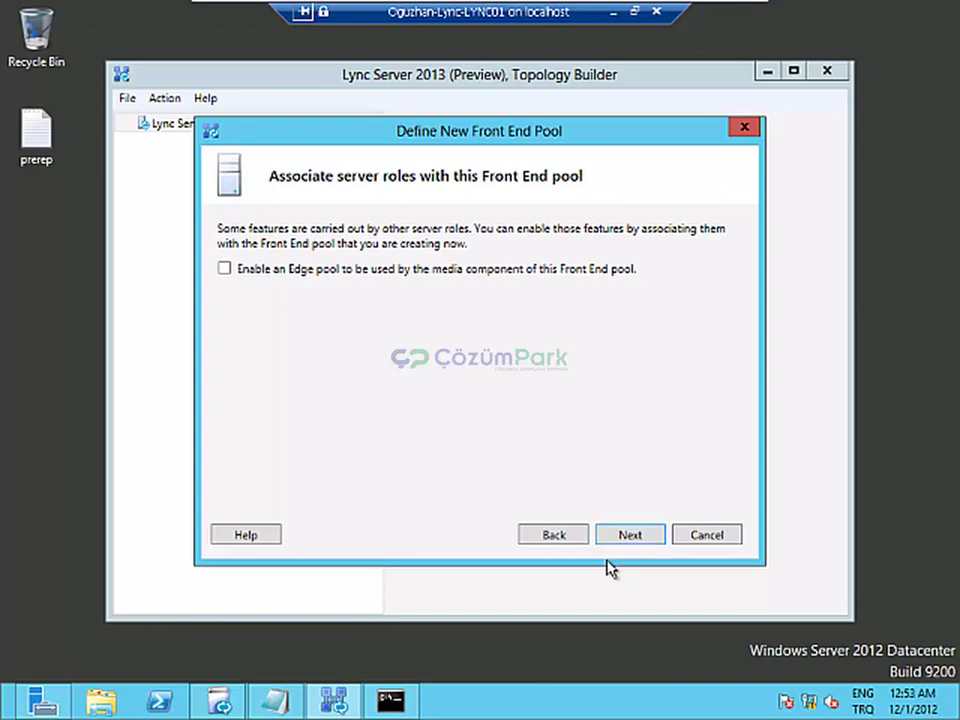
{"action": "left_click", "coordinate": [544, 538]}
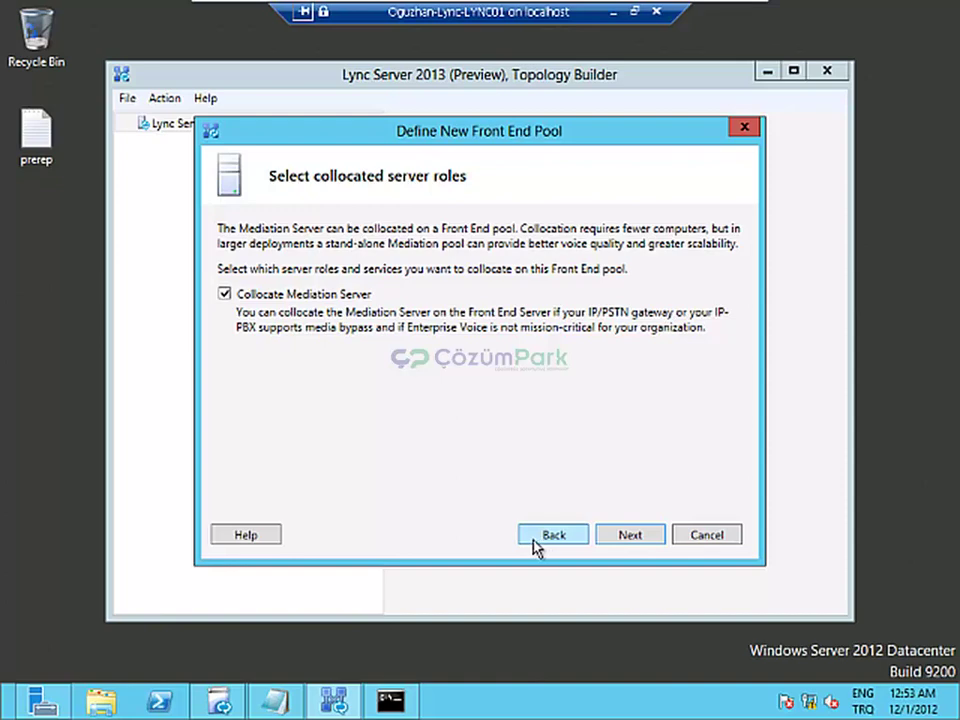
{"action": "left_click", "coordinate": [642, 537]}
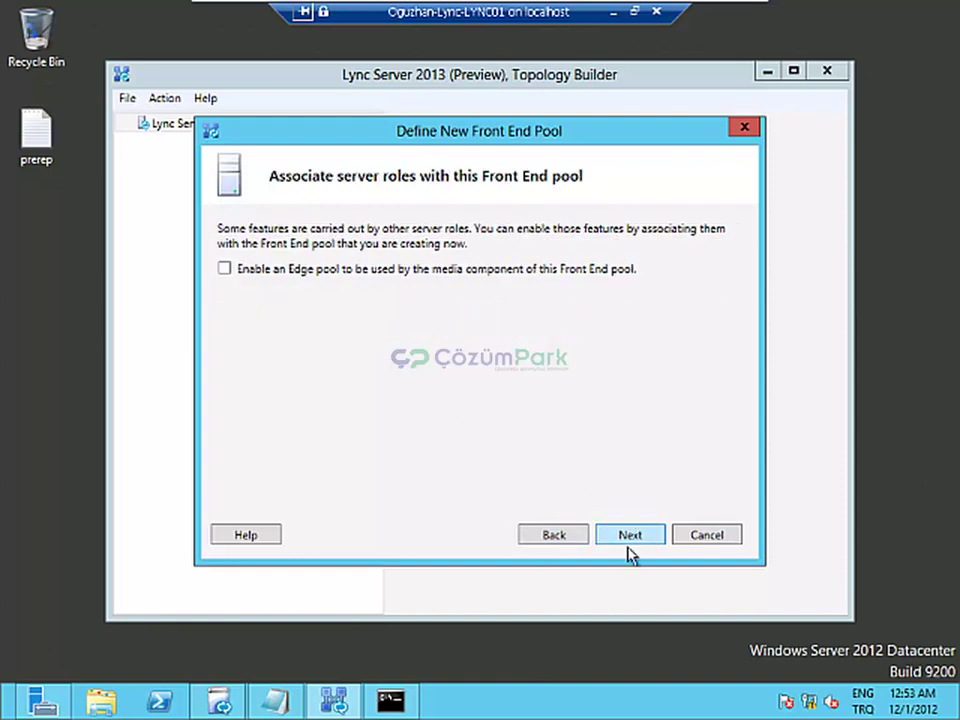
Advance past the SQL Server store lync2013.cozumpark.lync\rtc to the file store page.
{"action": "left_click", "coordinate": [628, 536]}
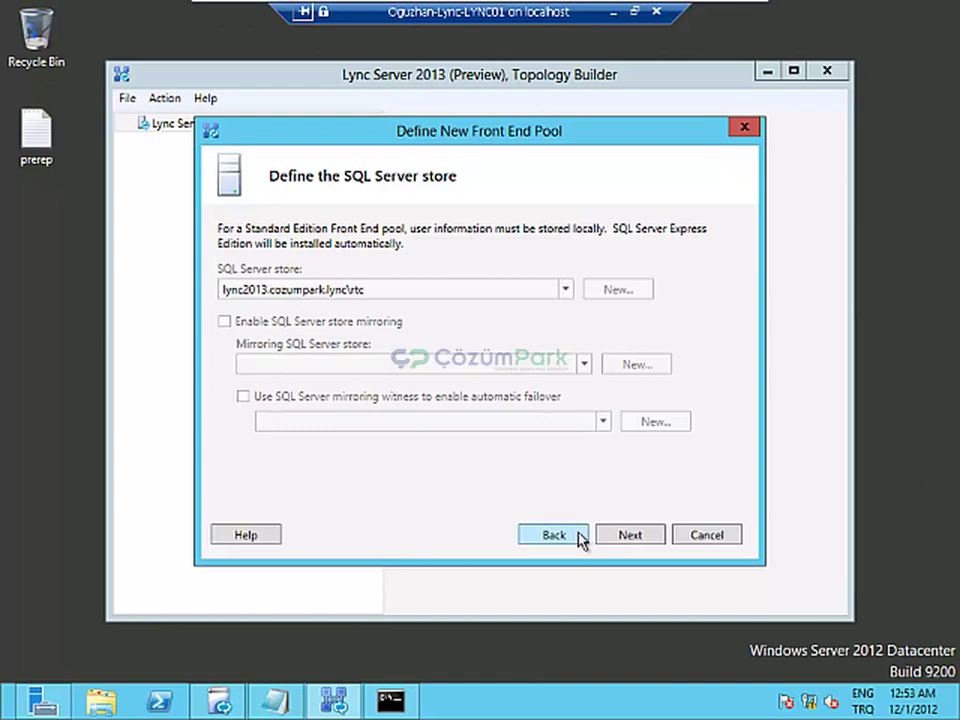
{"action": "left_click", "coordinate": [578, 539]}
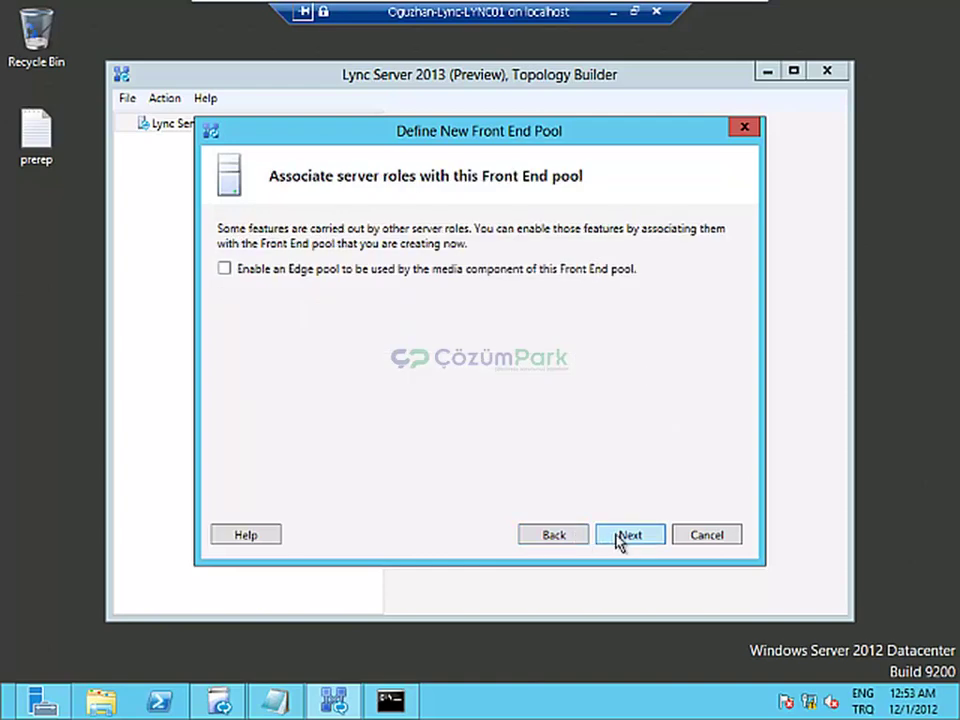
{"action": "left_click", "coordinate": [626, 537]}
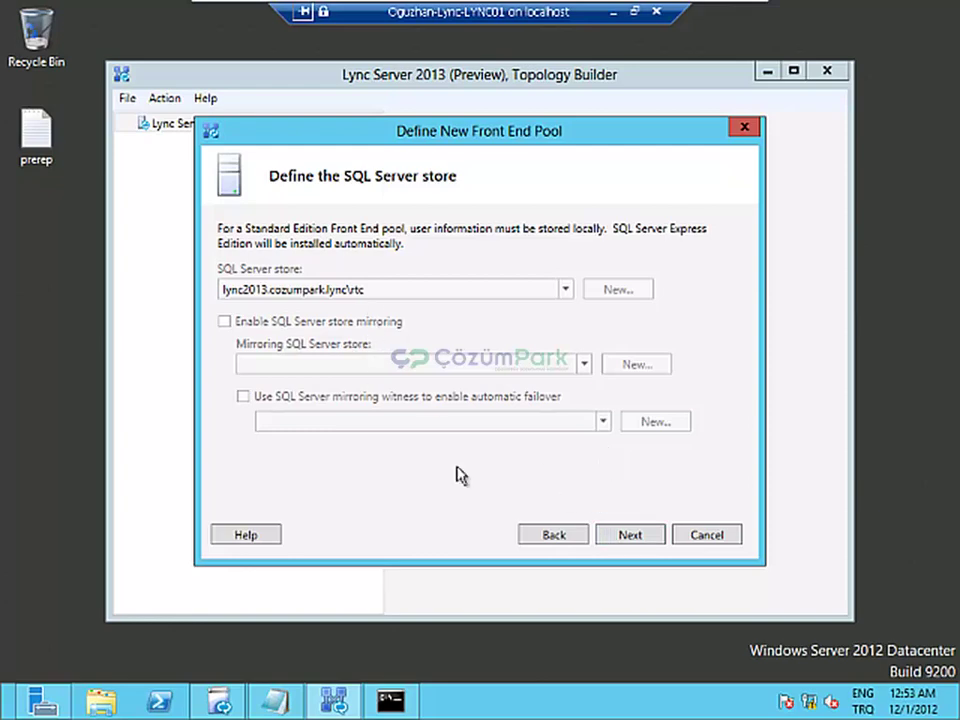
{"action": "left_click", "coordinate": [628, 536]}
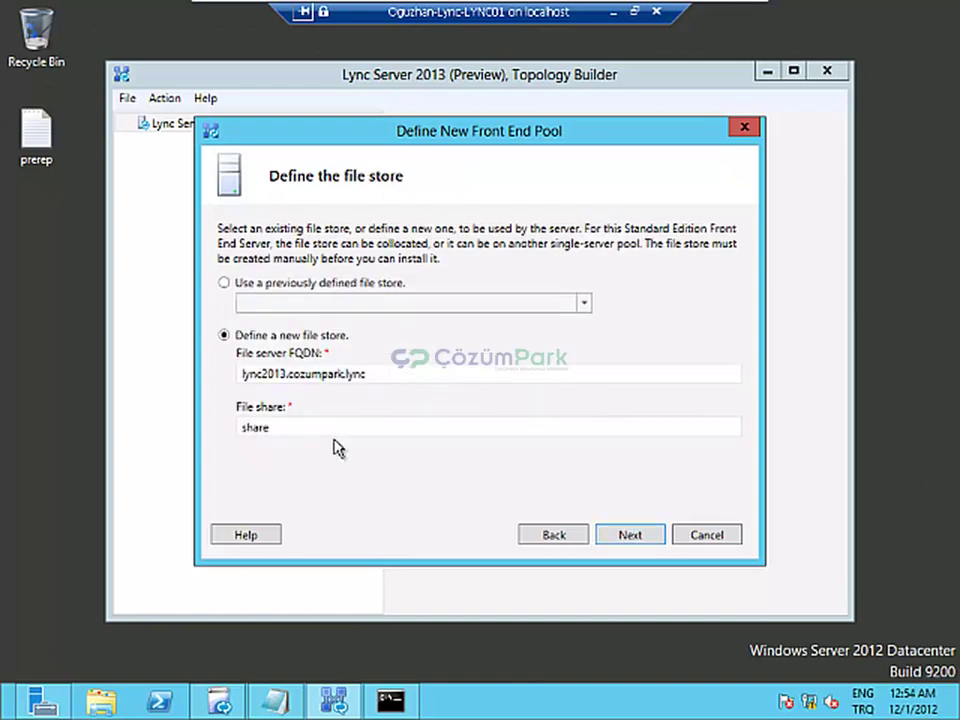
Replace the file store share name with LyncShare, then bring up the Start screen.
{"action": "left_click_drag", "start_coordinate": [319, 431], "coordinate": [208, 444]}
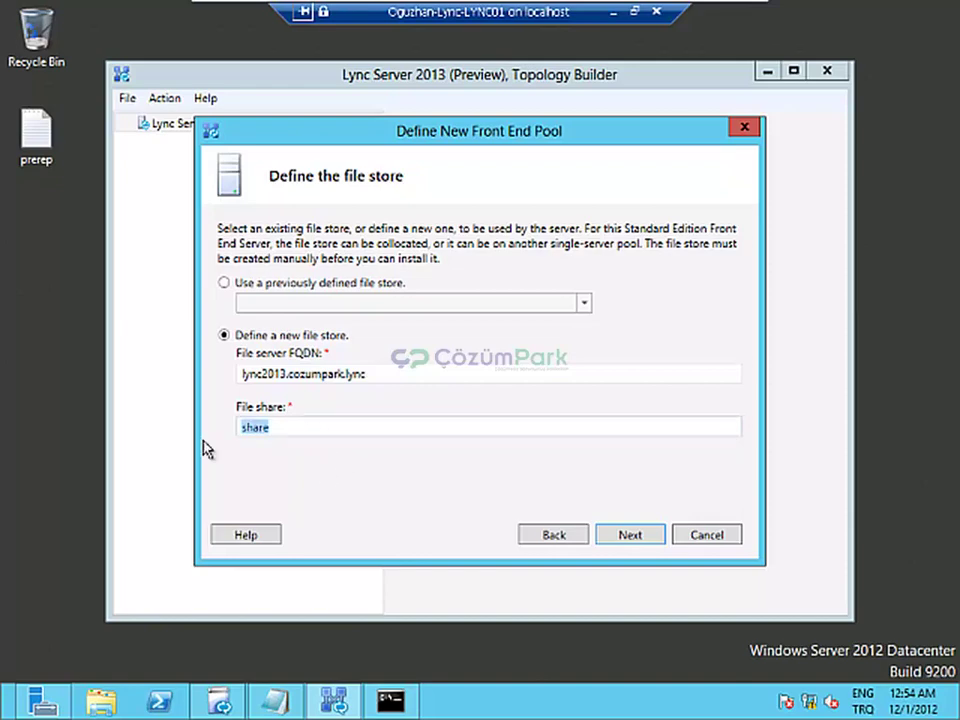
{"action": "type", "text": "LyncShare"}
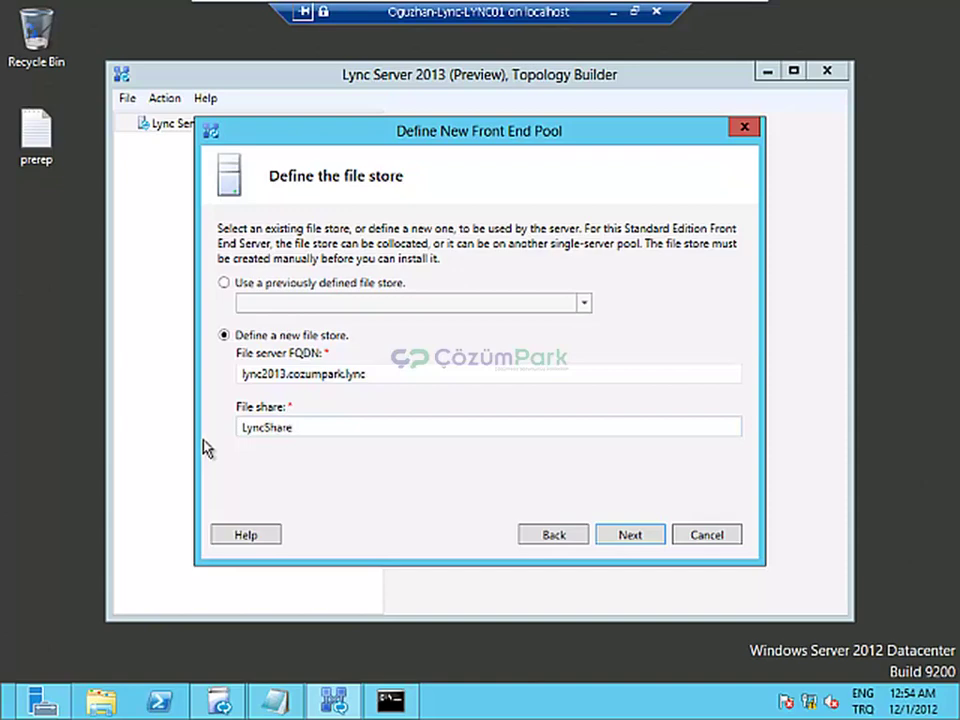
{"action": "key", "text": "super"}
Create a new folder named LyncShare on Local Disk (C:).
{"action": "left_click", "coordinate": [167, 354]}
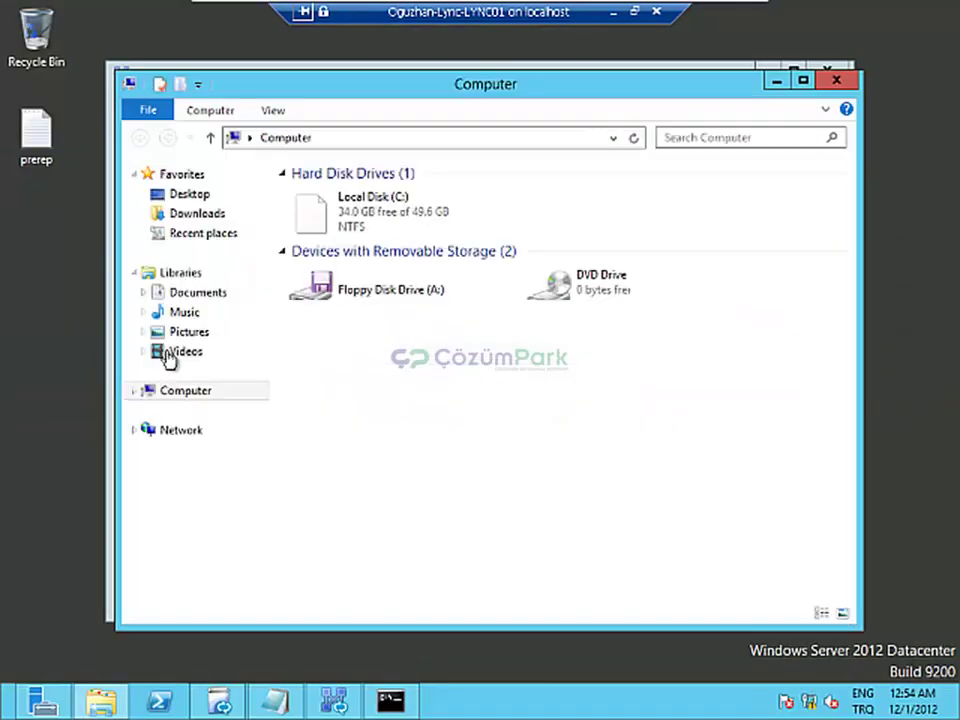
{"action": "double_click", "coordinate": [364, 229]}
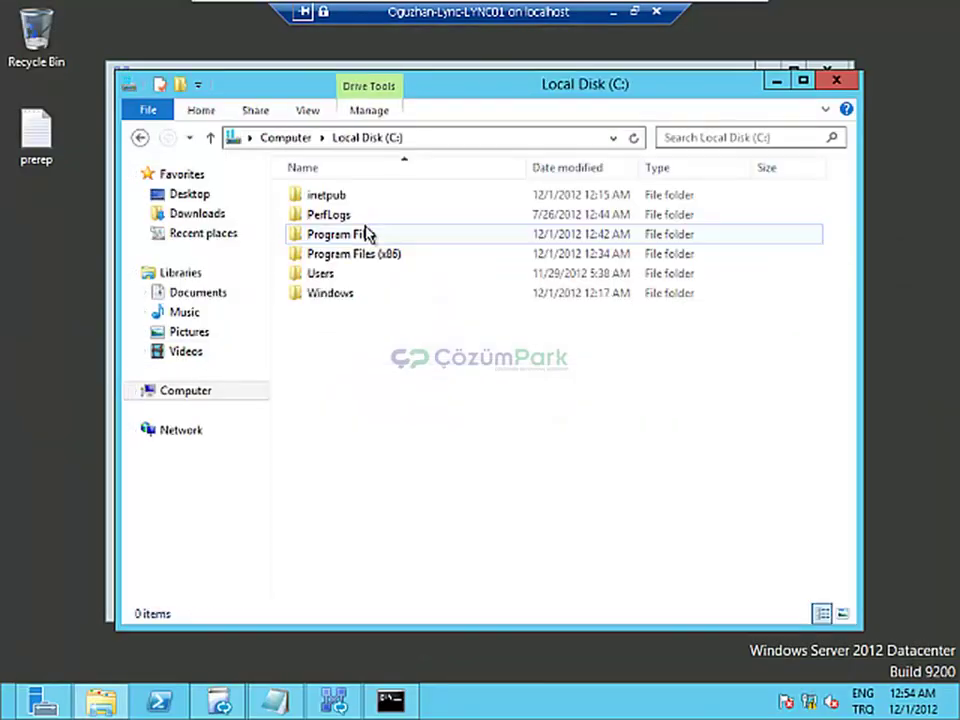
{"action": "right_click", "coordinate": [430, 473]}
{"action": "mouse_move", "coordinate": [561, 643]}
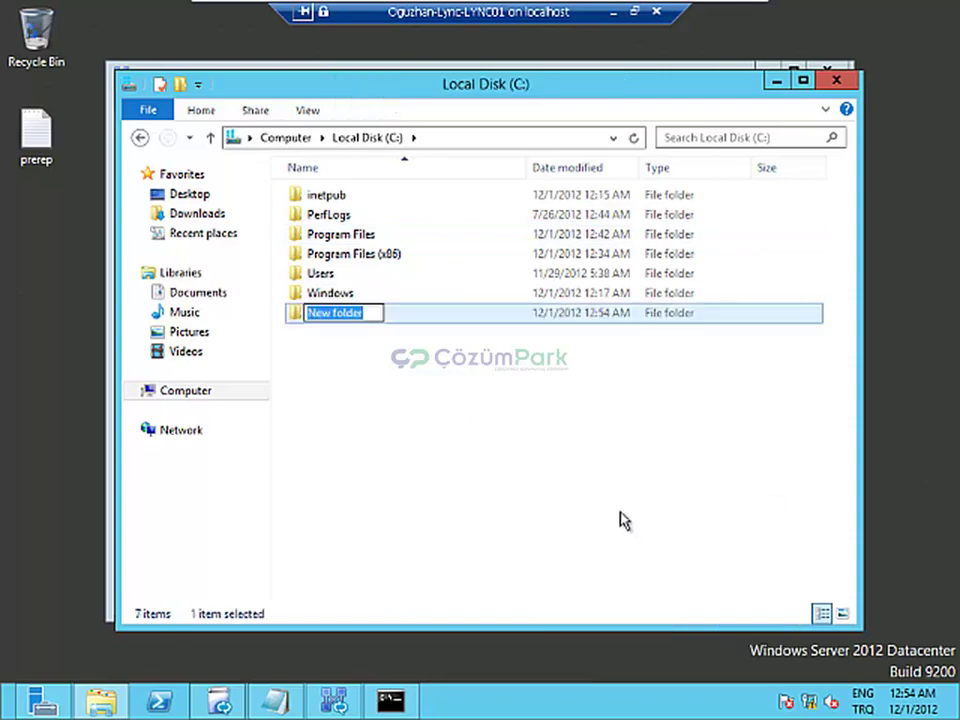
{"action": "type", "text": "LyncS"}
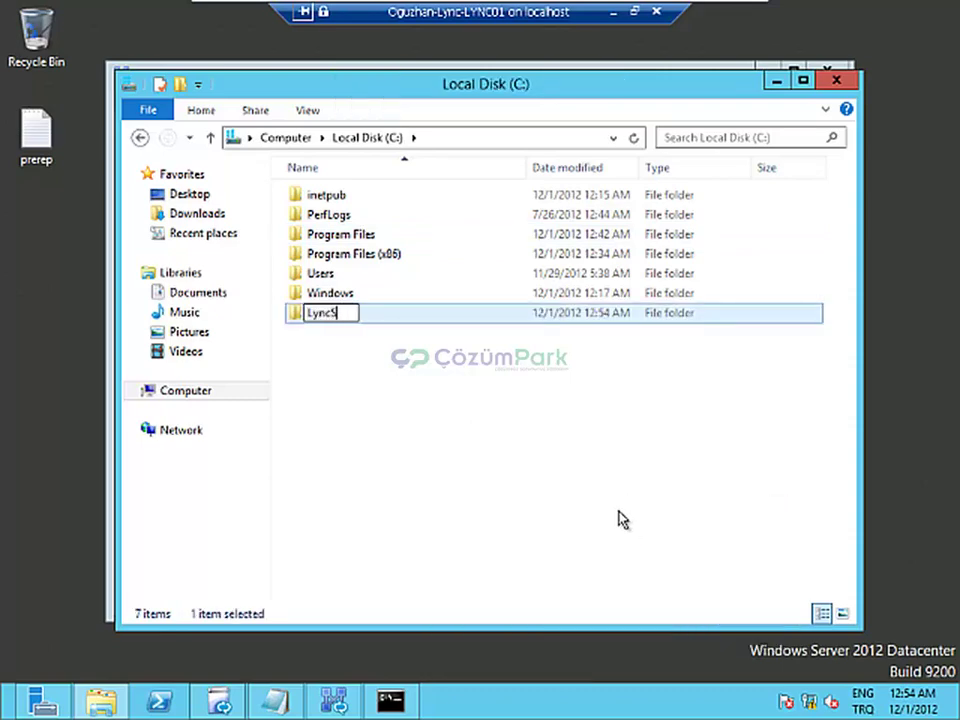
{"action": "type", "text": "hare"}
{"action": "key", "text": "Return"}
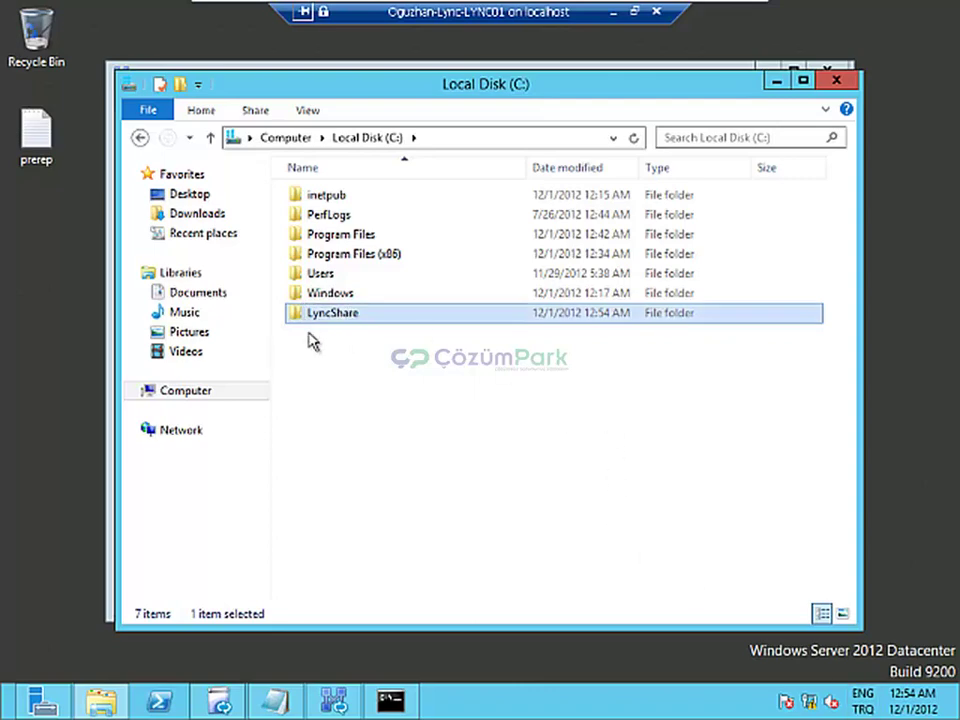
Share the LyncShare folder as LyncShare, giving Everyone Full Control.
{"action": "right_click", "coordinate": [318, 330]}
{"action": "right_click", "coordinate": [318, 318]}
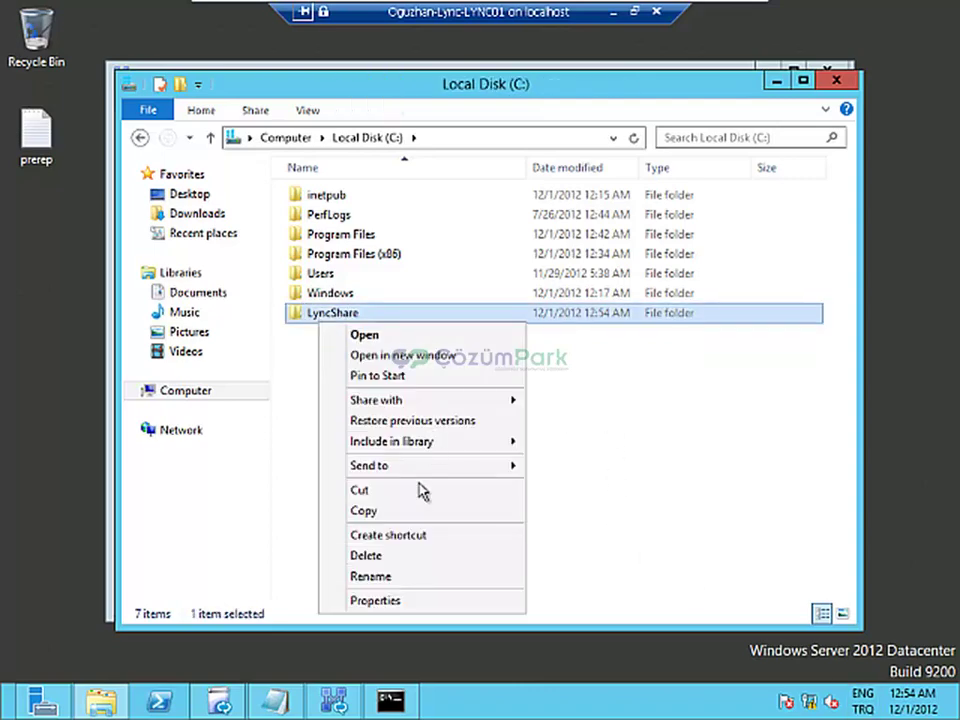
{"action": "left_click", "coordinate": [401, 602]}
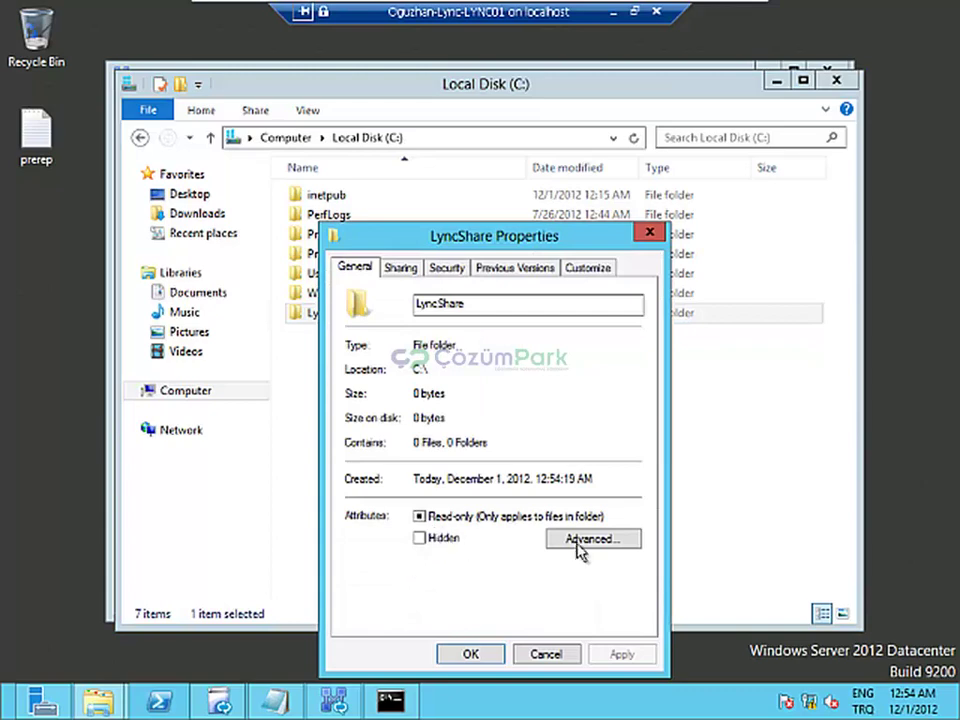
{"action": "left_click", "coordinate": [405, 272]}
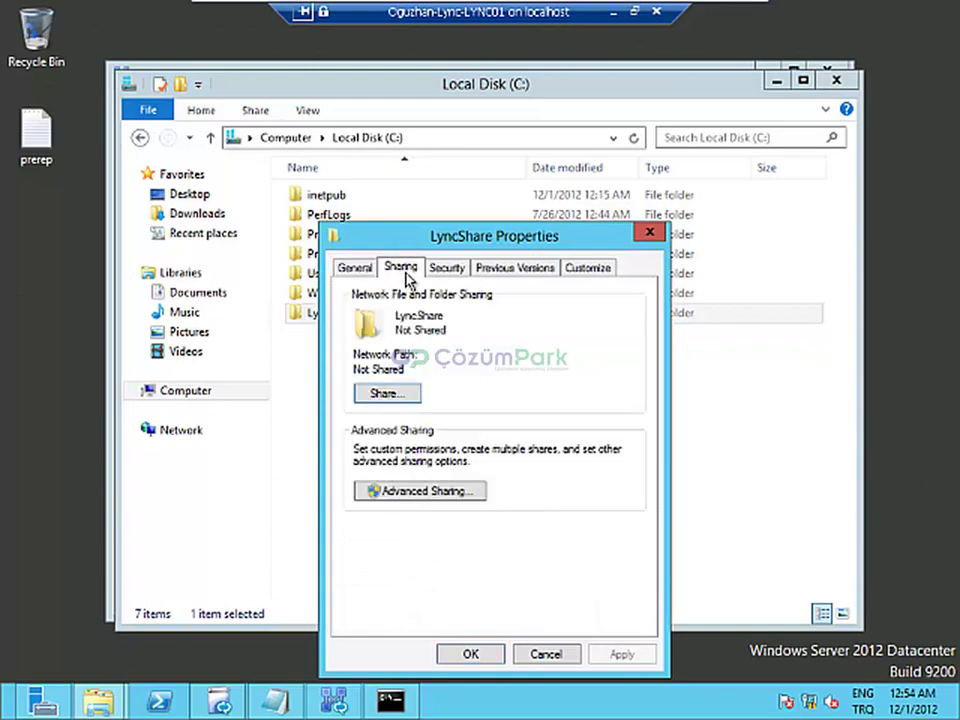
{"action": "left_click", "coordinate": [426, 491]}
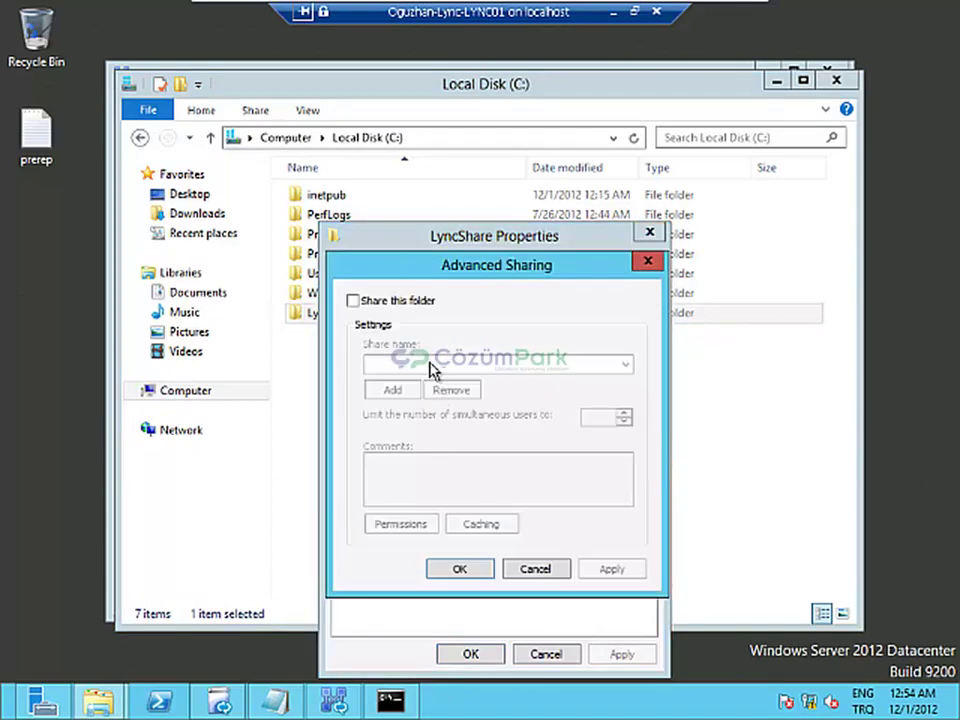
{"action": "left_click", "coordinate": [394, 302]}
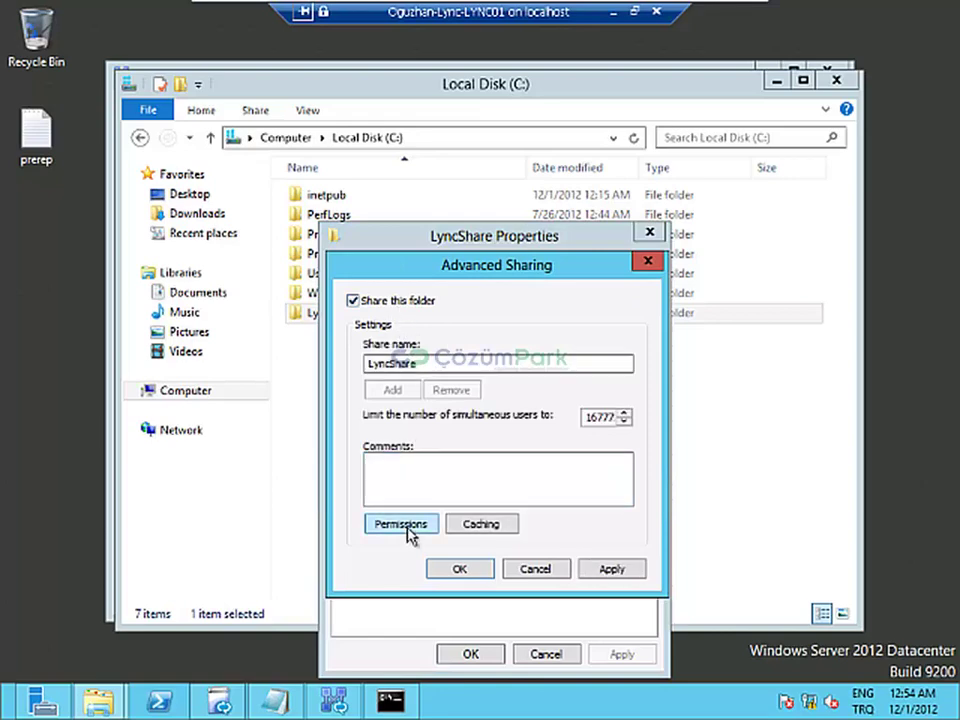
{"action": "left_click", "coordinate": [410, 530]}
{"action": "left_click", "coordinate": [571, 492]}
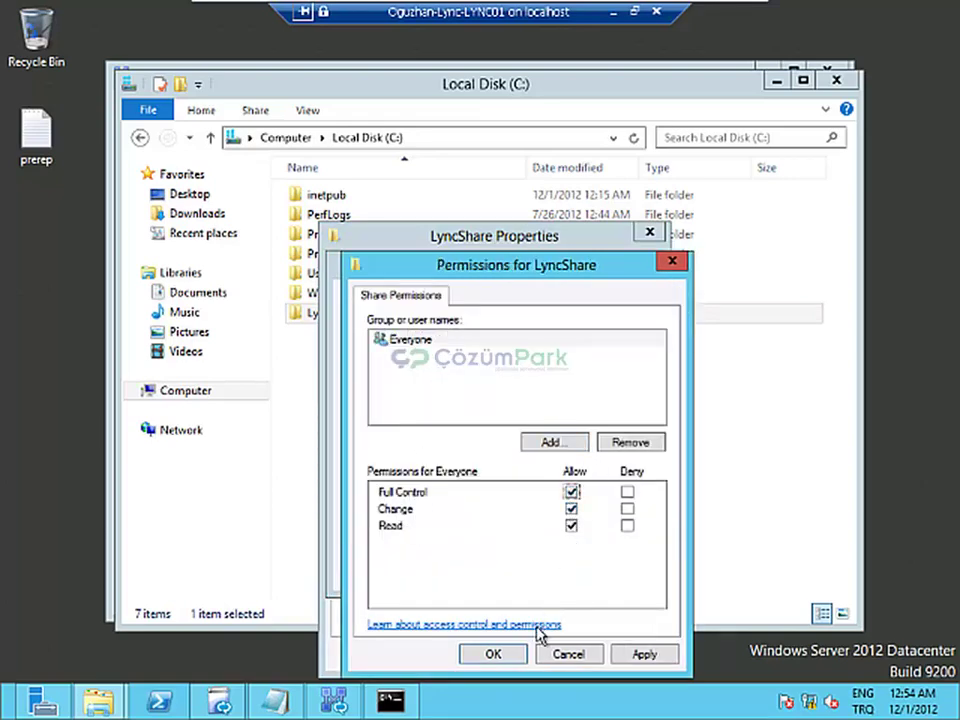
{"action": "left_click", "coordinate": [495, 655]}
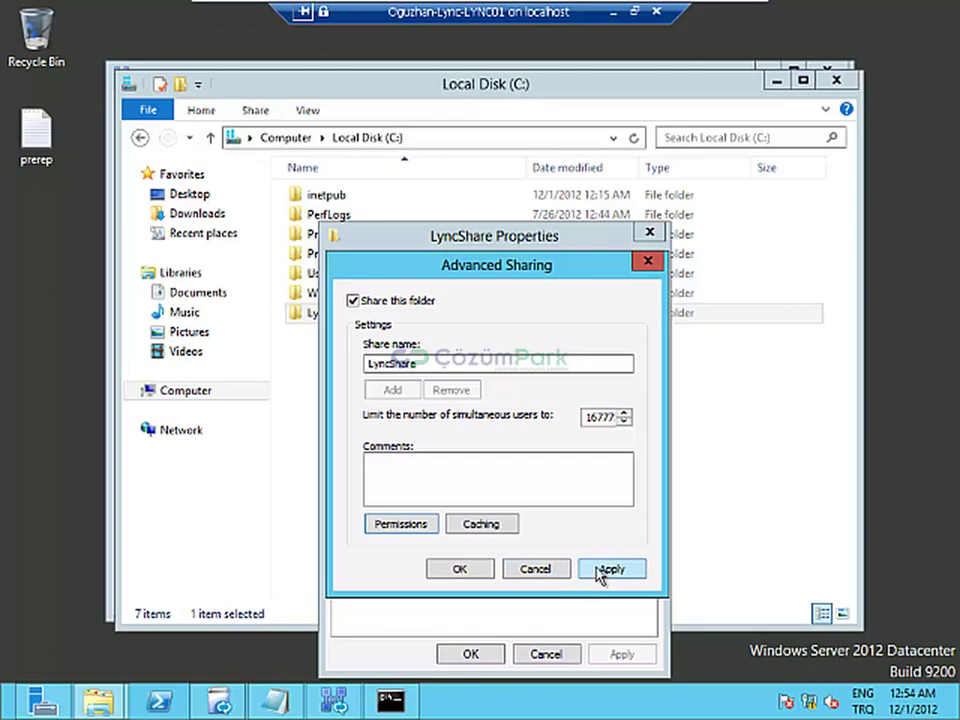
{"action": "left_click", "coordinate": [606, 574]}
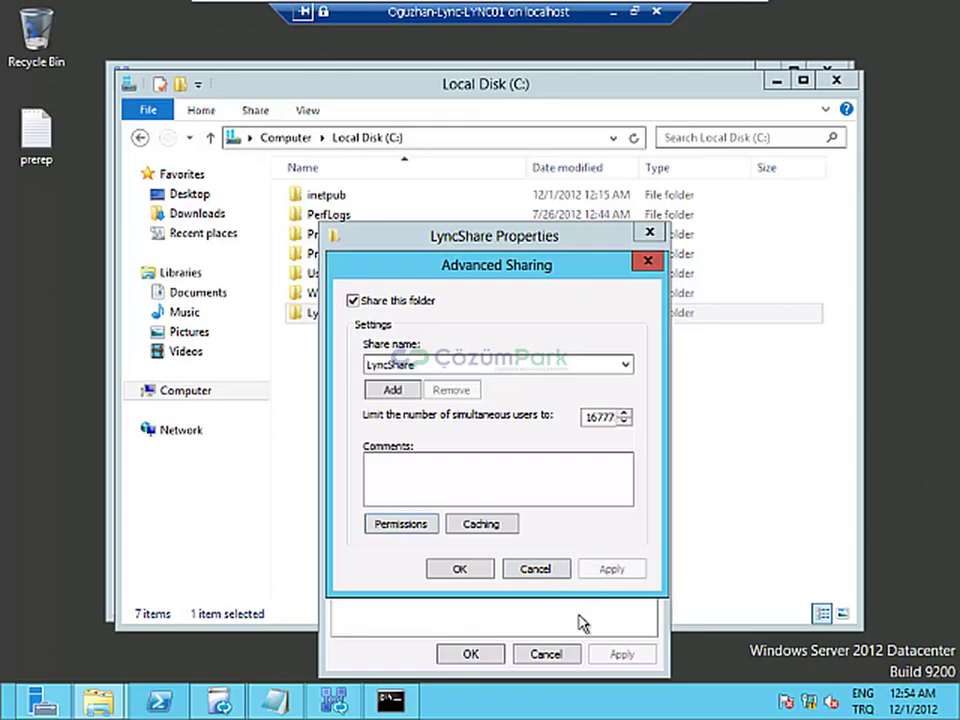
{"action": "left_click", "coordinate": [462, 570]}
{"action": "left_click", "coordinate": [472, 654]}
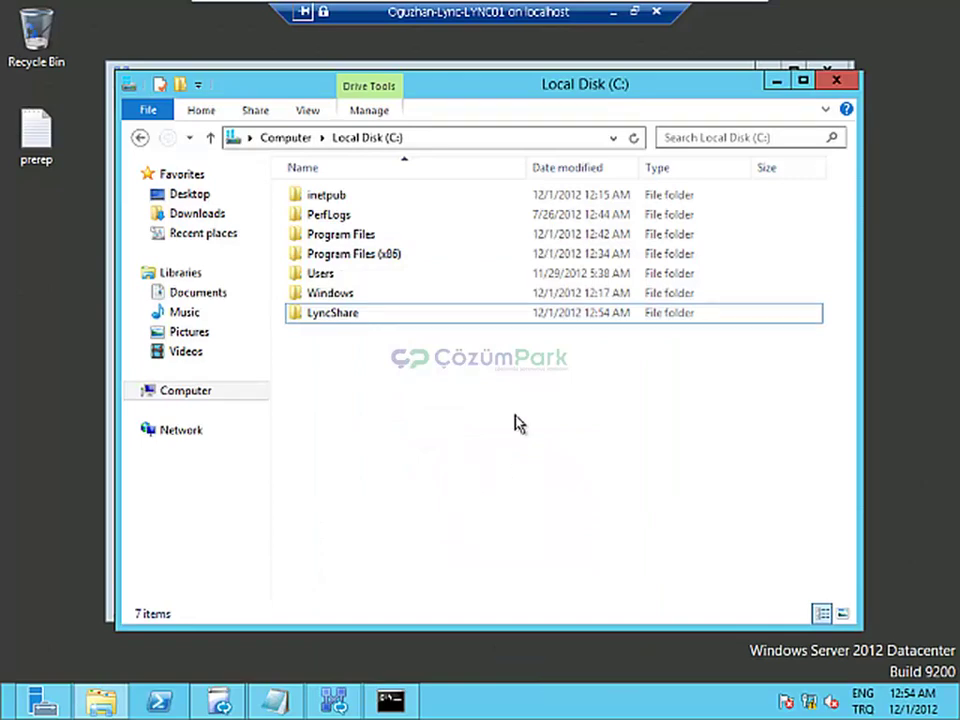
Return to the pool wizard and accept the file store on lync2013.cozumpark.lync.
{"action": "left_click", "coordinate": [777, 84]}
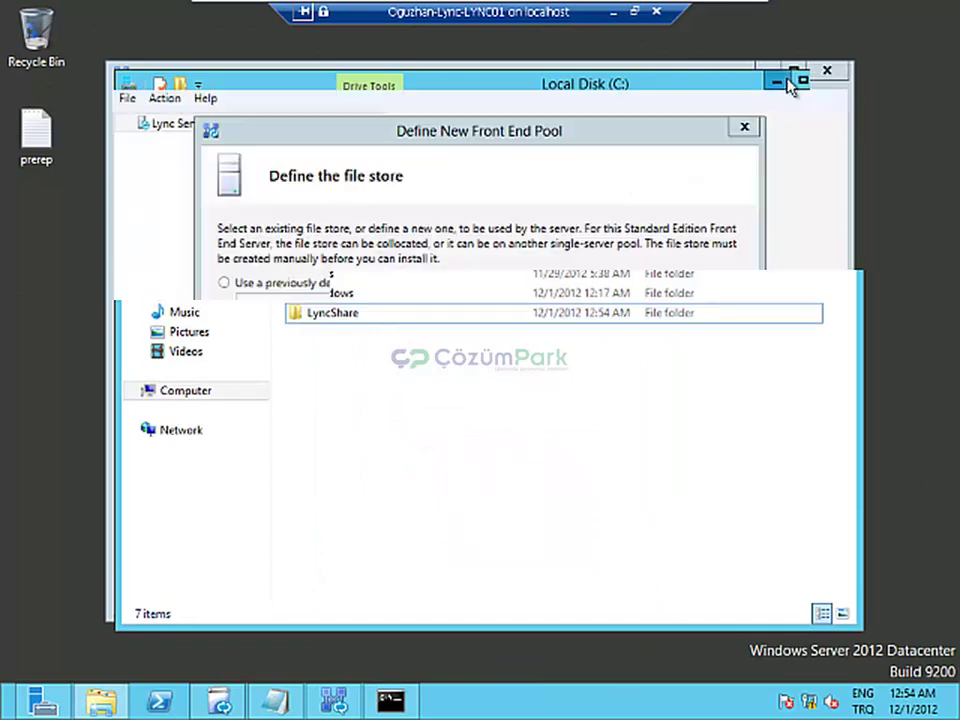
{"action": "double_click", "coordinate": [395, 376]}
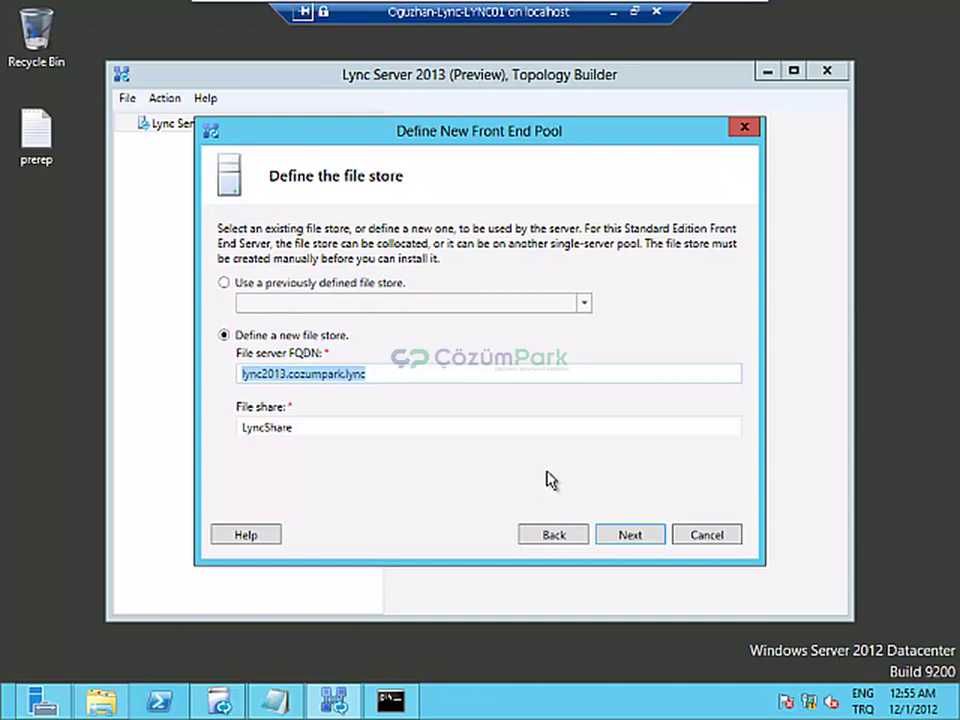
{"action": "left_click", "coordinate": [634, 542]}
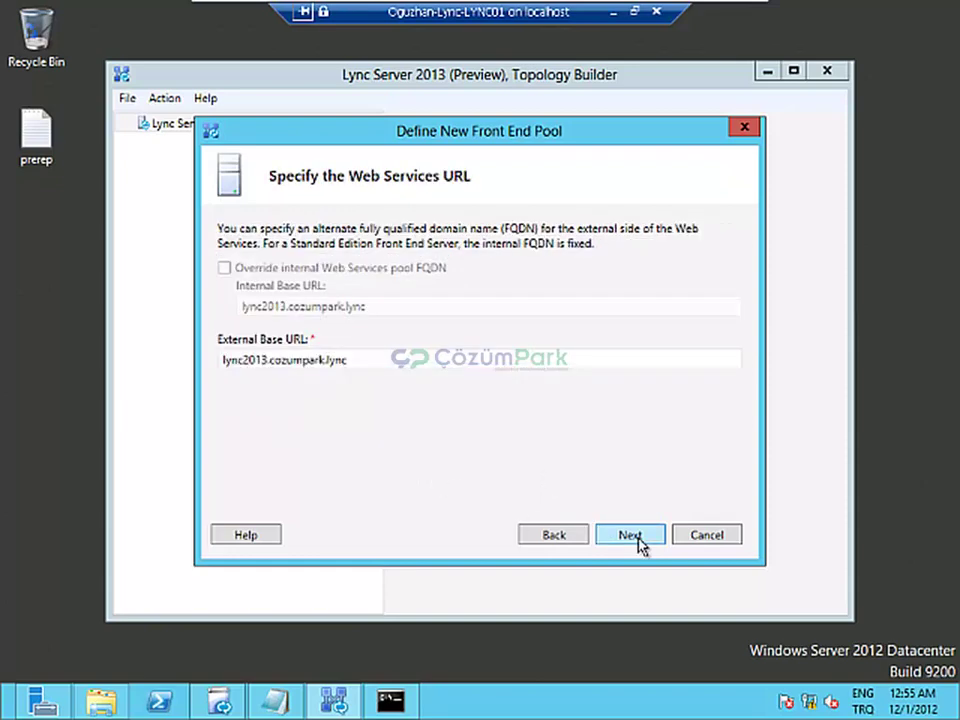
Change the external base URL to lync2013.cozumpark.com and start defining a new Office Web Apps Server.
{"action": "double_click", "coordinate": [328, 361]}
{"action": "left_click", "coordinate": [330, 361]}
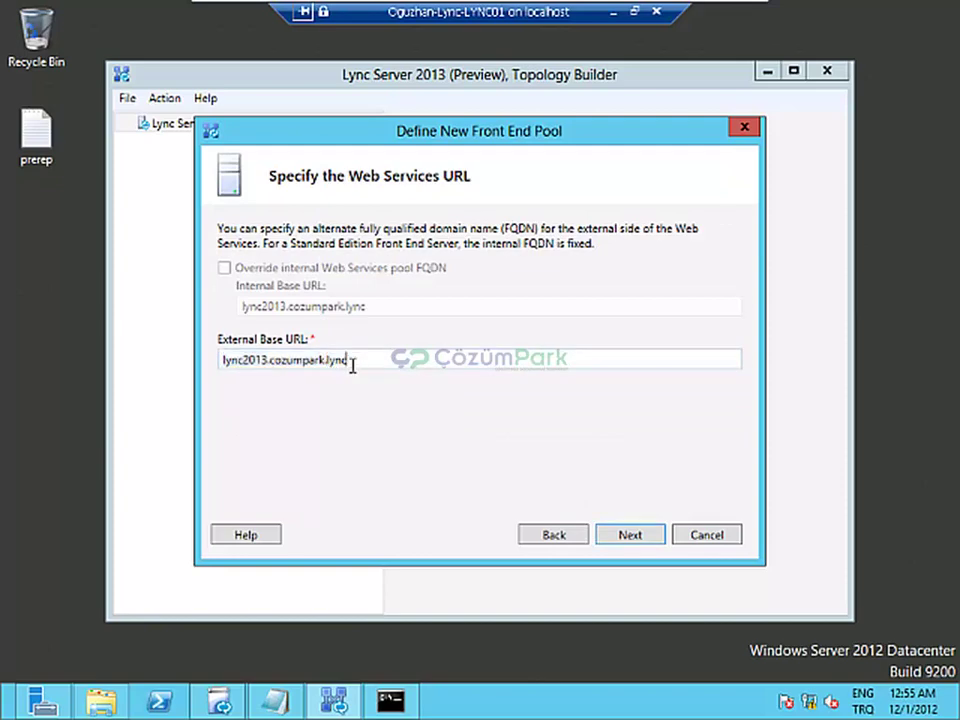
{"action": "key", "text": "BackSpace"}
{"action": "key", "text": "BackSpace"}
{"action": "key", "text": "BackSpace"}
{"action": "key", "text": "BackSpace"}
{"action": "key", "text": "BackSpace"}
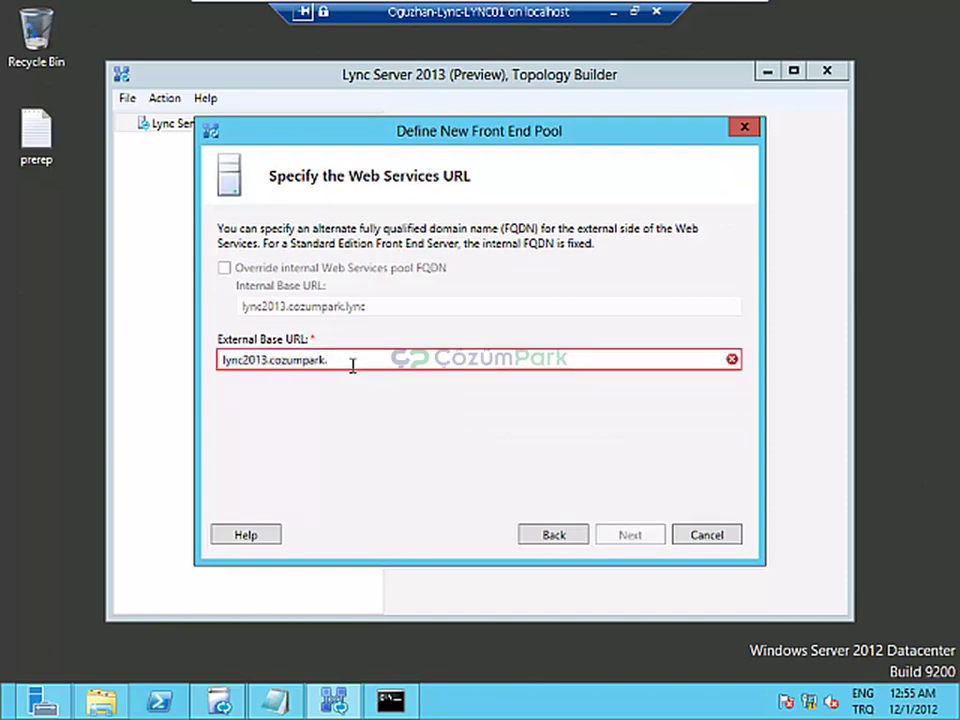
{"action": "type", "text": "com"}
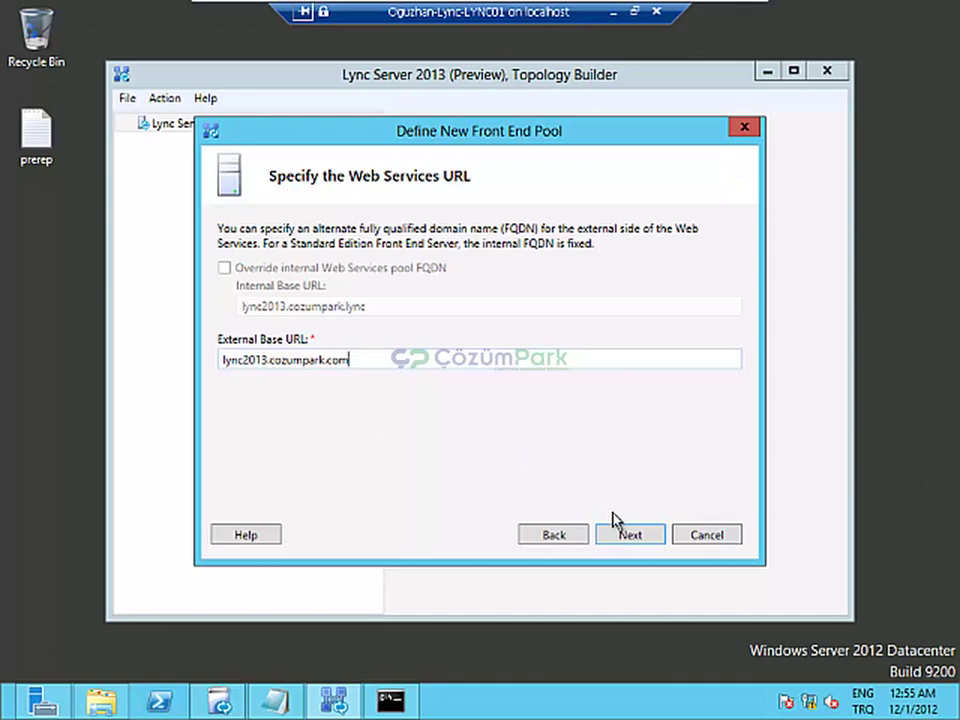
{"action": "left_click", "coordinate": [629, 535]}
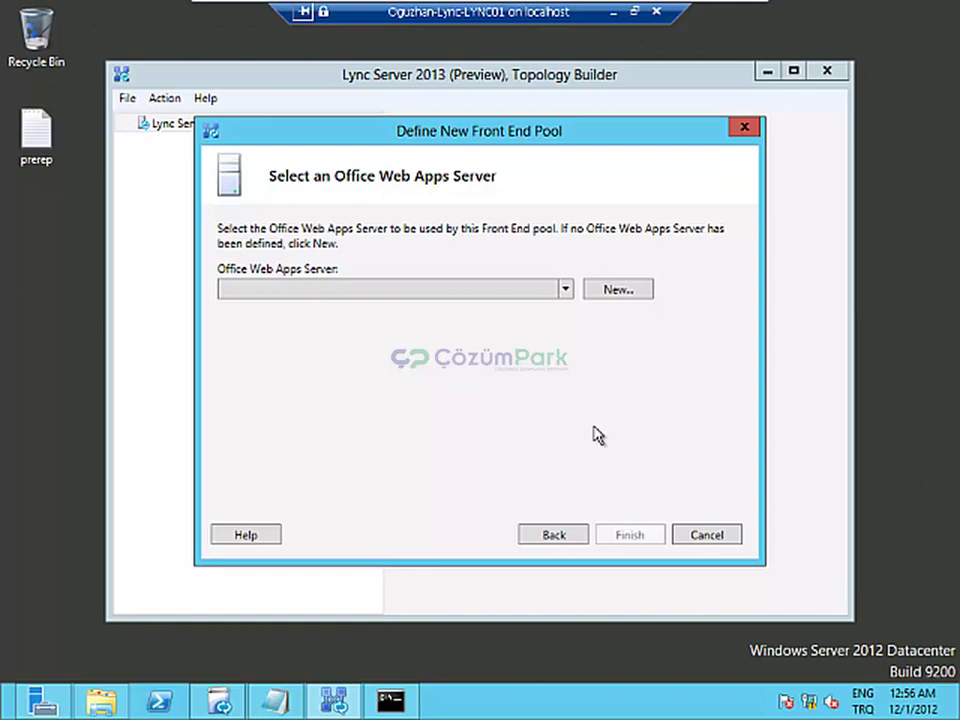
{"action": "left_click", "coordinate": [592, 289]}
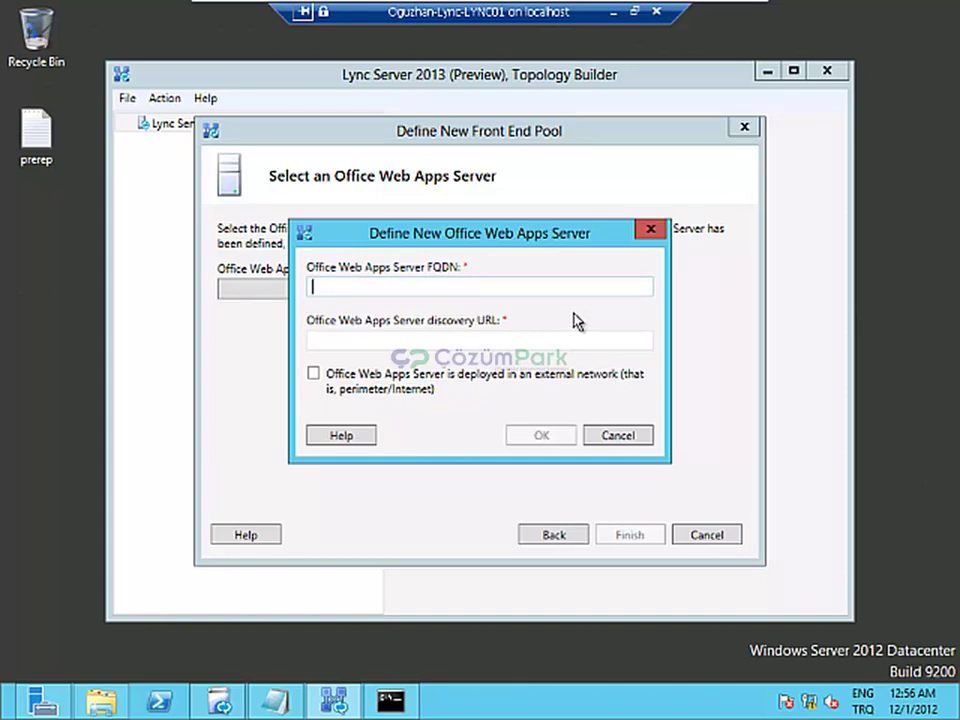
Define Office Web Apps Server of.cozumpark.lync and finish the front end pool wizard.
{"action": "type", "text": "of.c"}
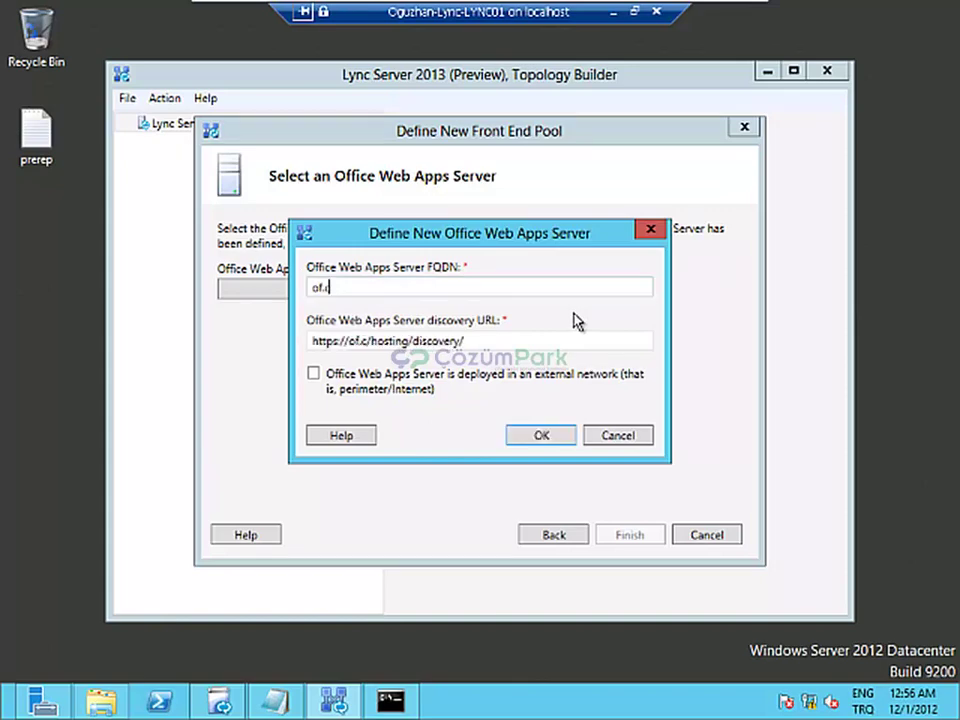
{"action": "type", "text": "ozumpark.lync"}
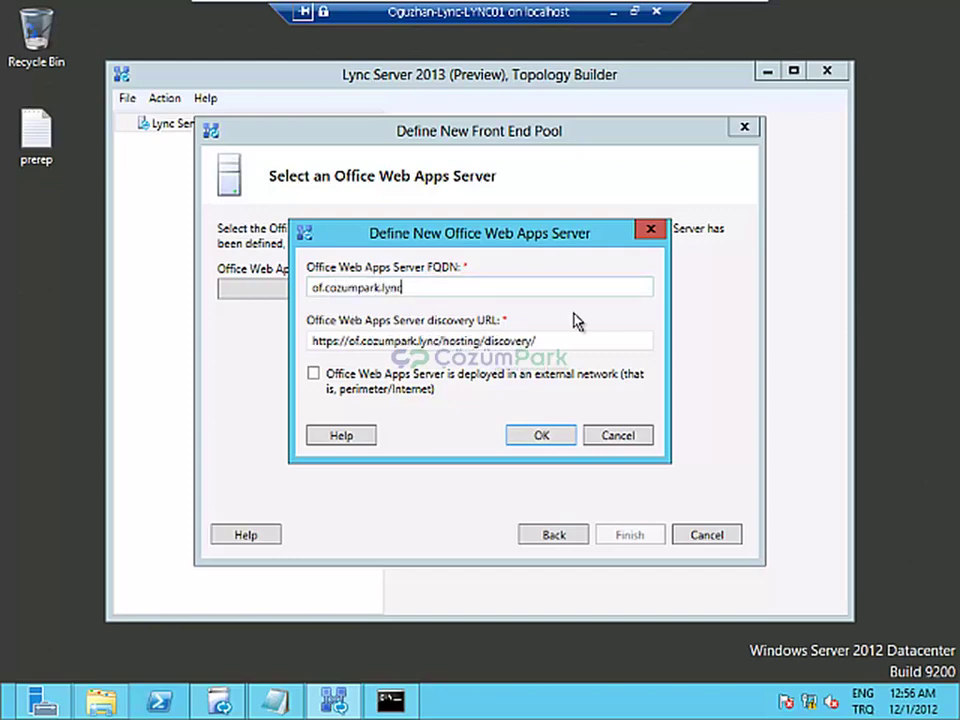
{"action": "left_click", "coordinate": [540, 437]}
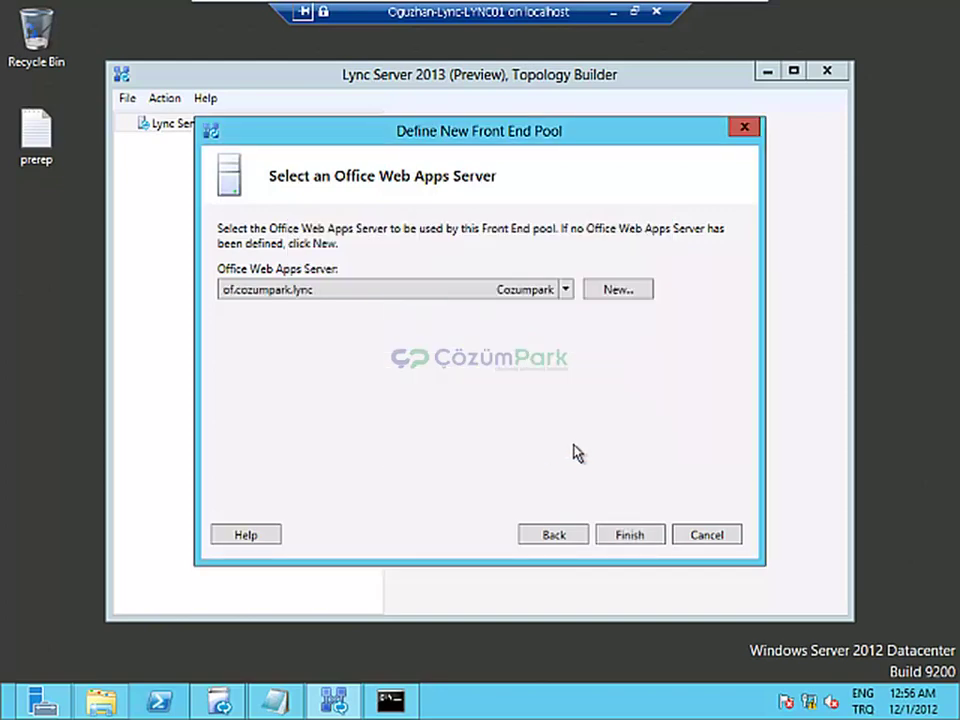
{"action": "left_click", "coordinate": [632, 537]}
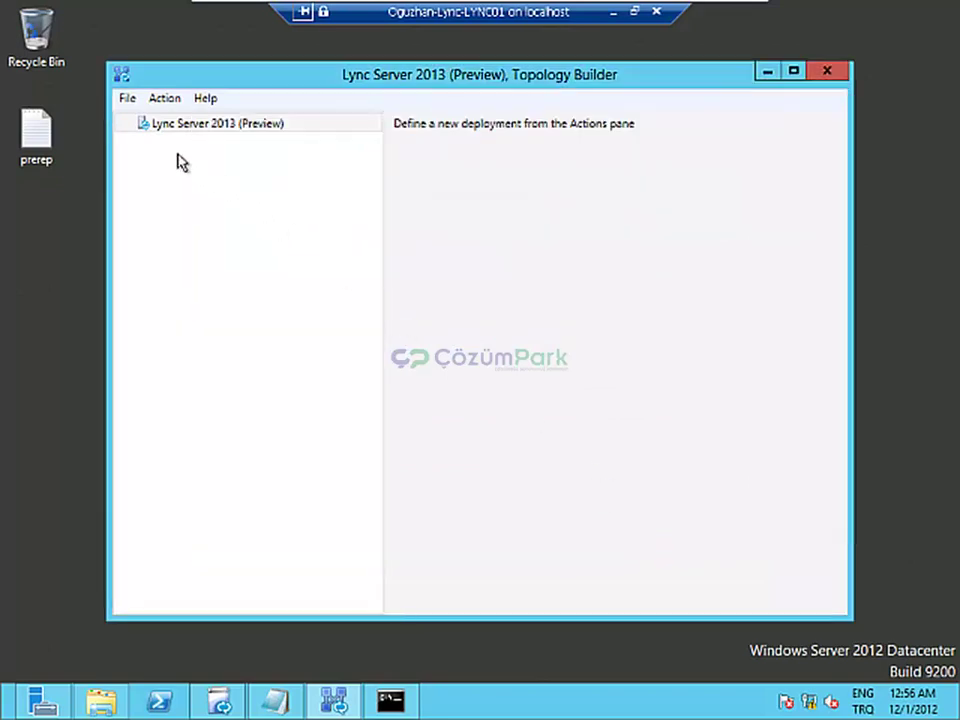
Maximize Topology Builder and expand the root and Cozumpark site nodes.
{"action": "double_click", "coordinate": [380, 80]}
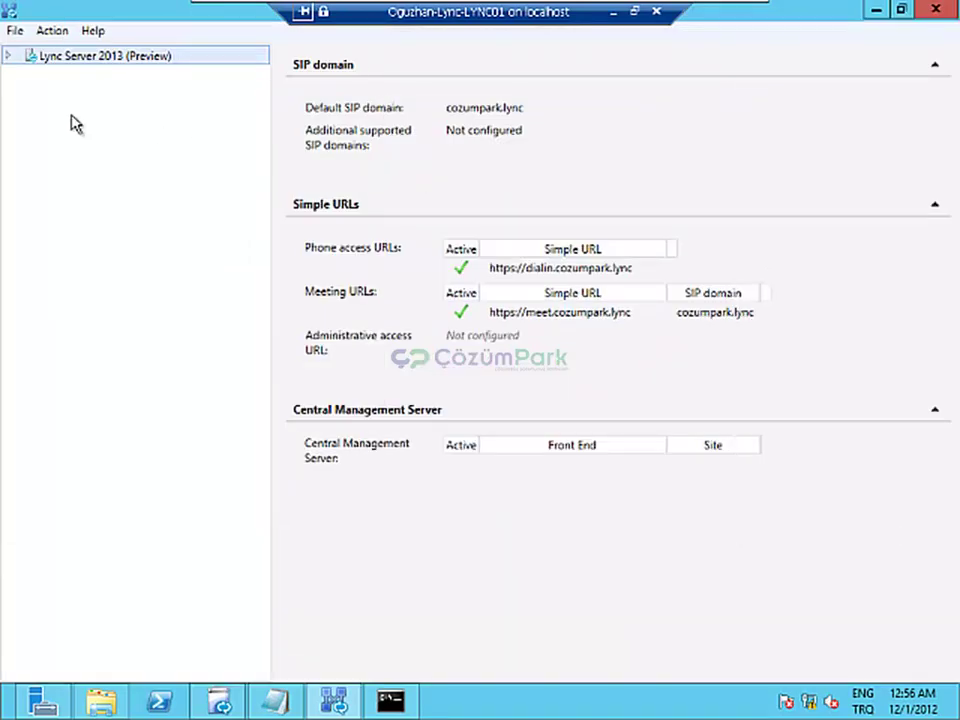
{"action": "left_click", "coordinate": [7, 56]}
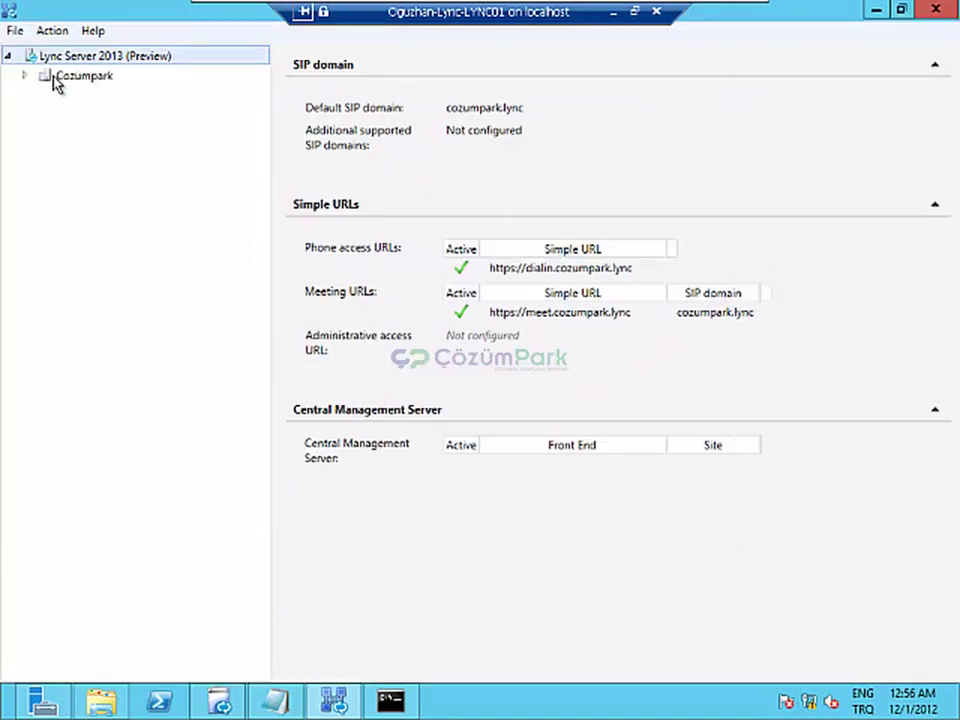
{"action": "left_click", "coordinate": [25, 76]}
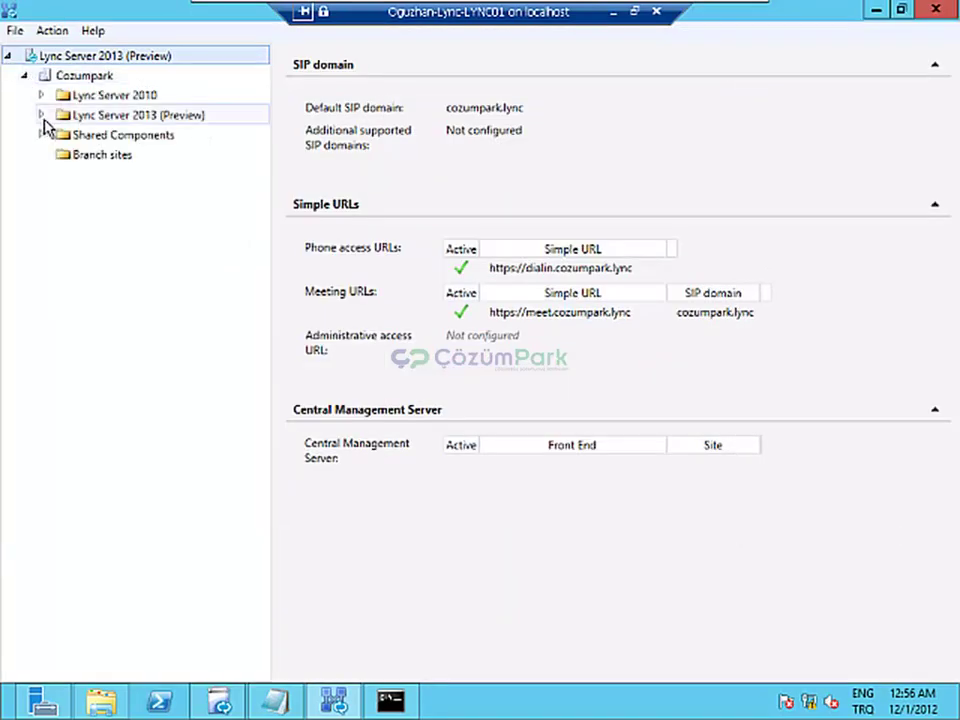
Expand Standard Edition Front End Servers, Mediation pools and Shared Components to show lync2013.cozumpark.lync, then select the root.
{"action": "left_click", "coordinate": [42, 115]}
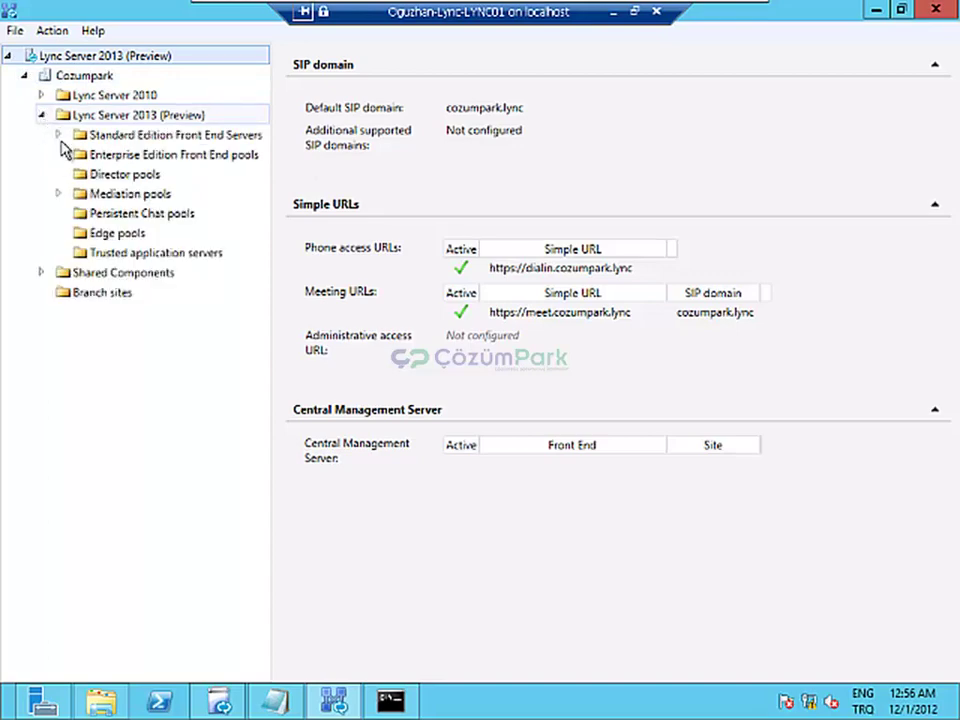
{"action": "left_click", "coordinate": [58, 135]}
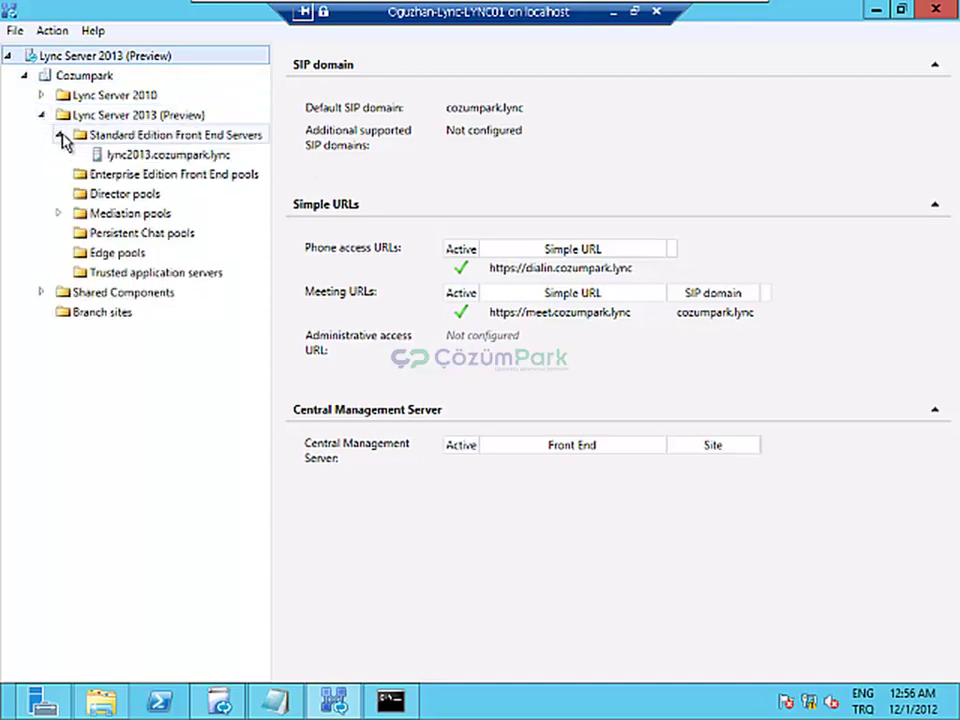
{"action": "left_click", "coordinate": [125, 156]}
{"action": "left_click", "coordinate": [57, 213]}
{"action": "left_click", "coordinate": [112, 233]}
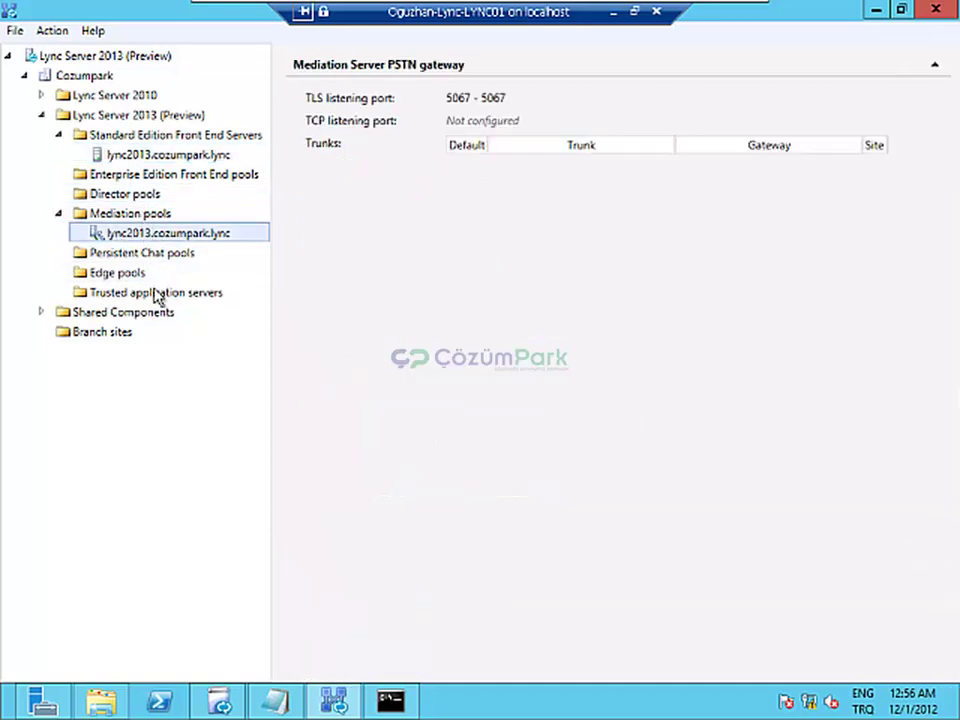
{"action": "left_click", "coordinate": [41, 313]}
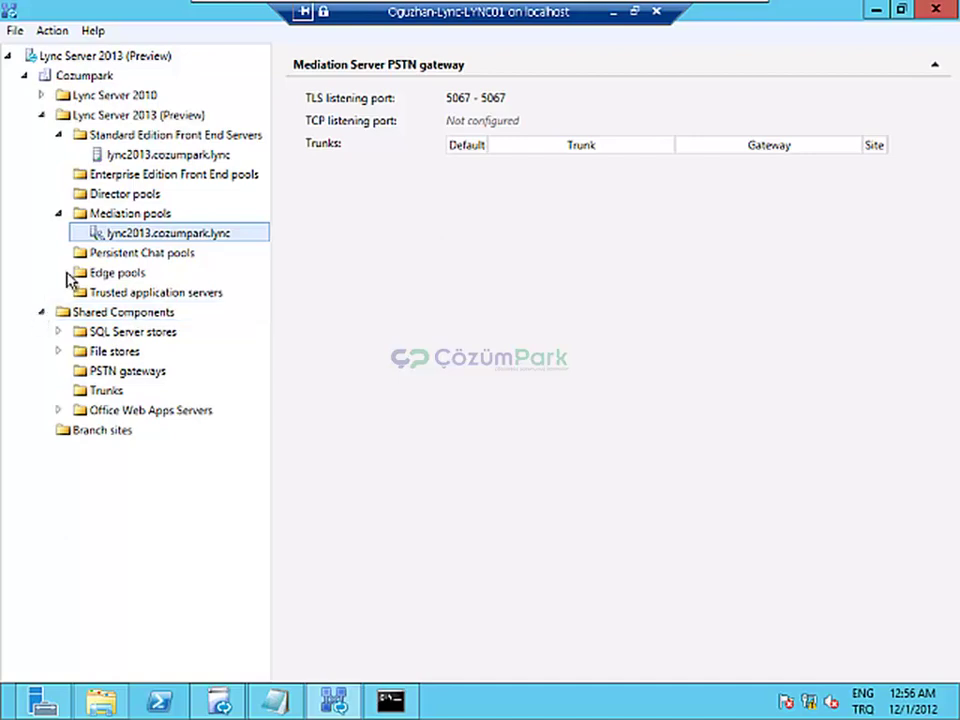
{"action": "left_click", "coordinate": [100, 58]}
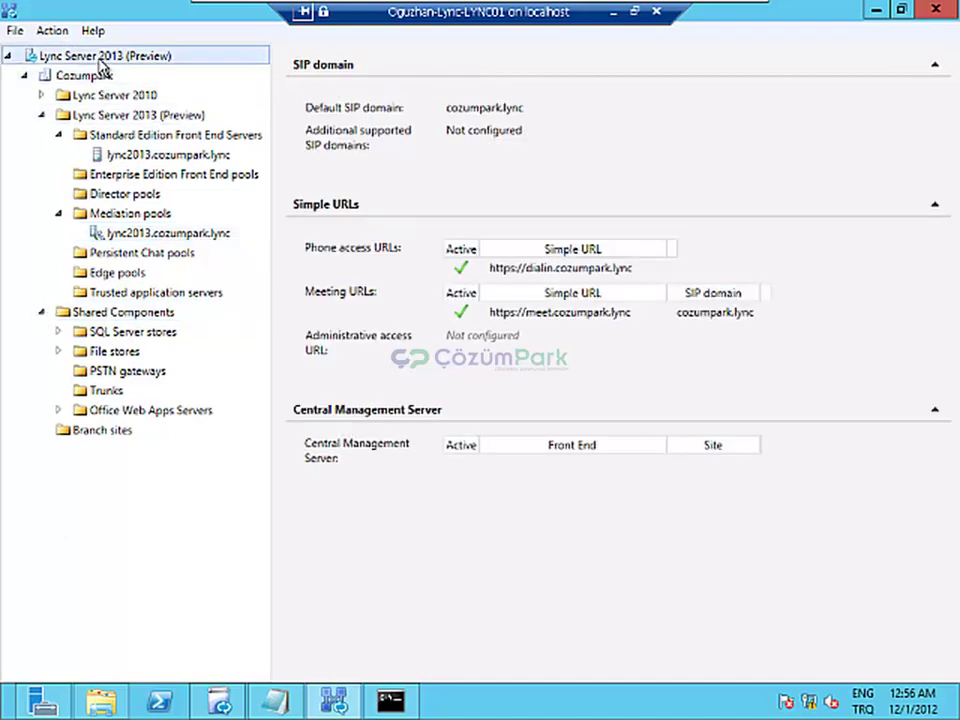
{"action": "right_click", "coordinate": [100, 62]}
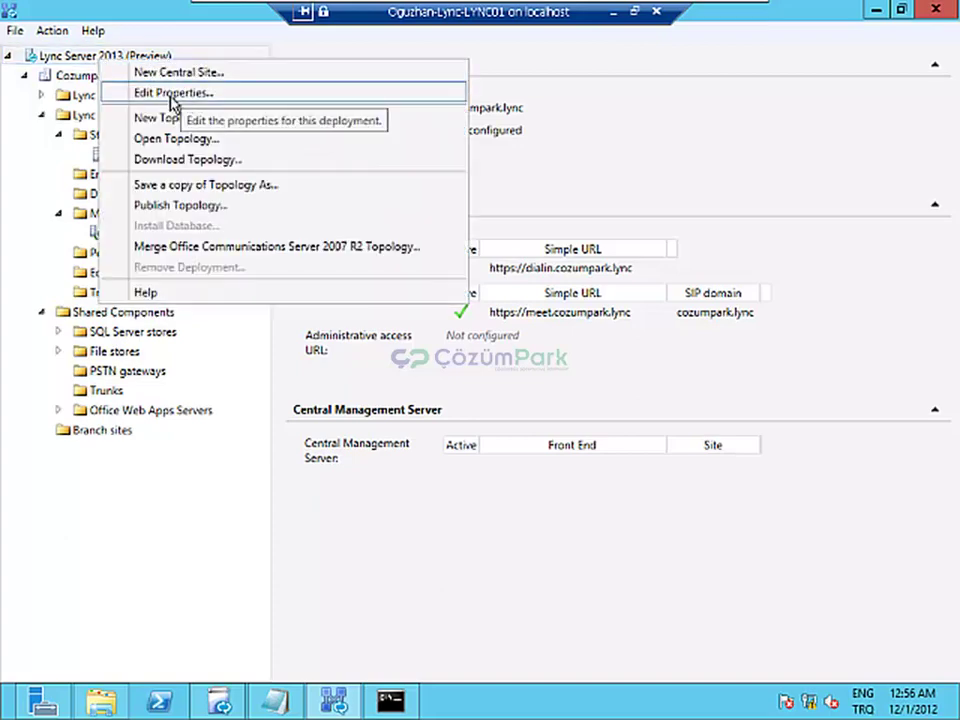
{"action": "left_click", "coordinate": [172, 100]}
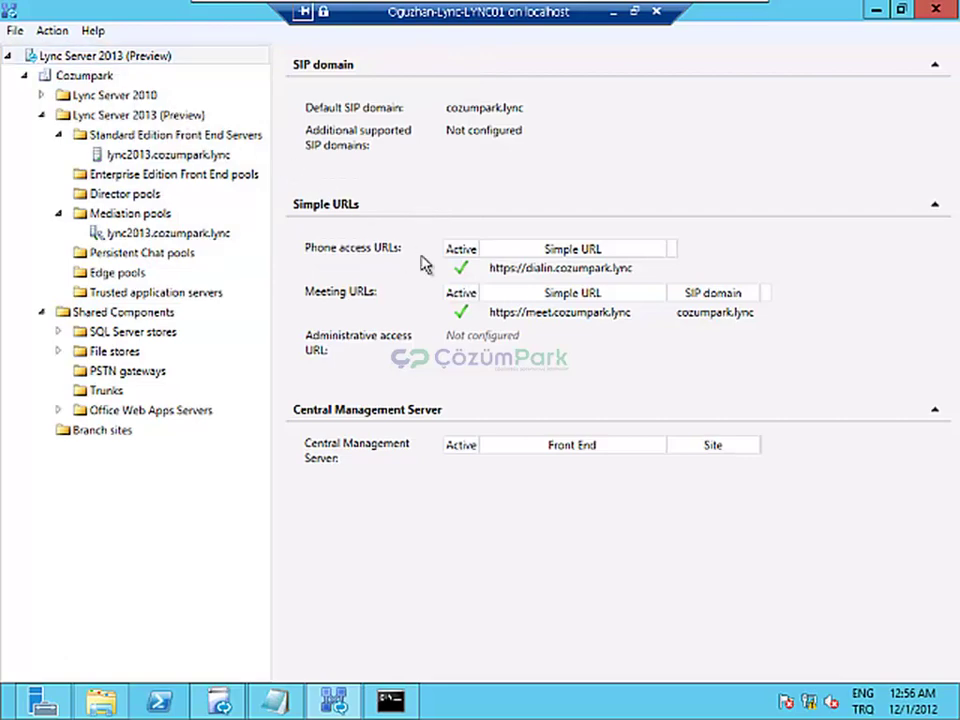
{"action": "left_click", "coordinate": [198, 168]}
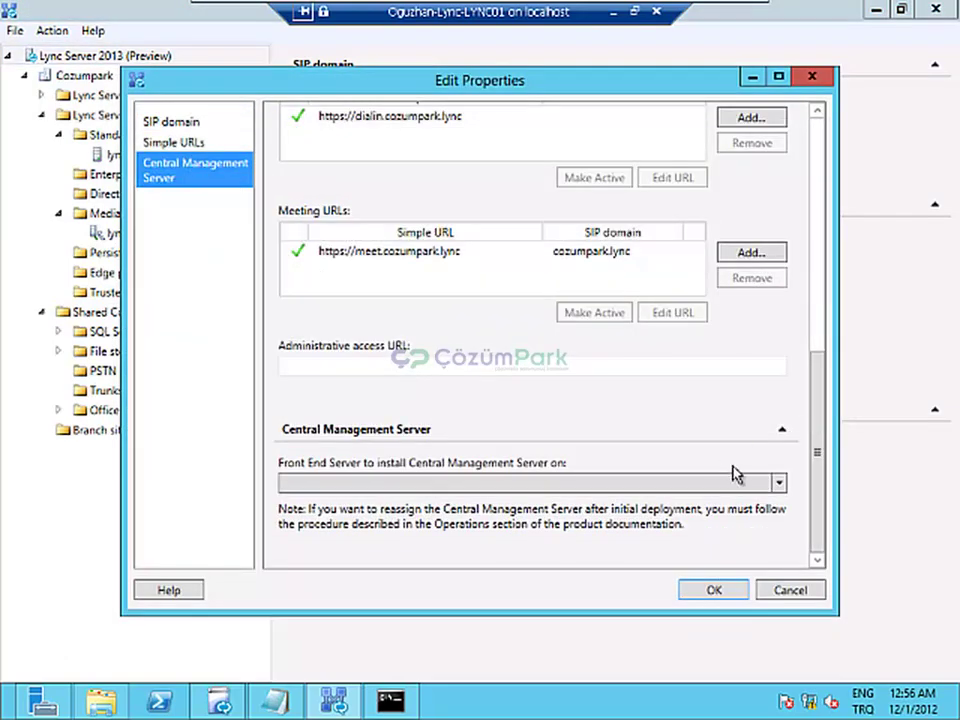
{"action": "left_click", "coordinate": [584, 483]}
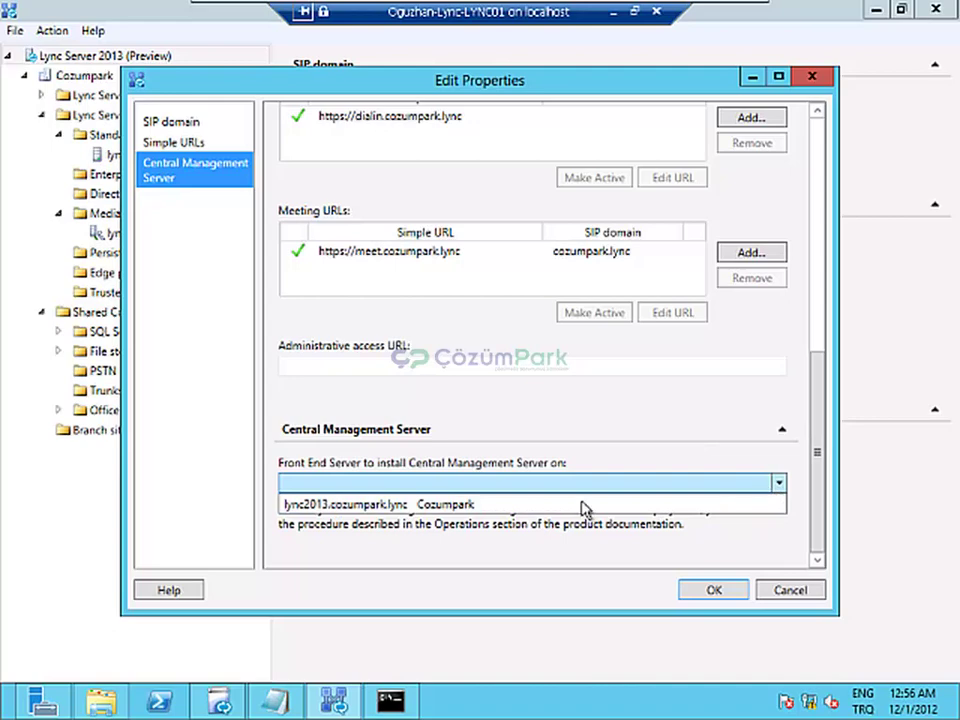
{"action": "left_click", "coordinate": [405, 505]}
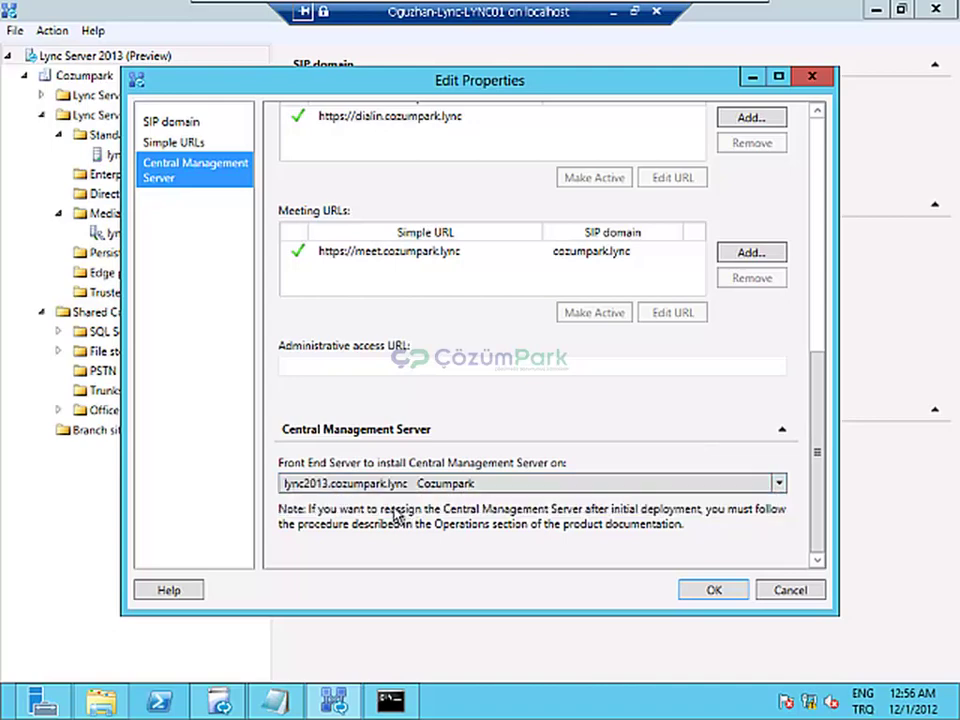
{"action": "left_click", "coordinate": [330, 366]}
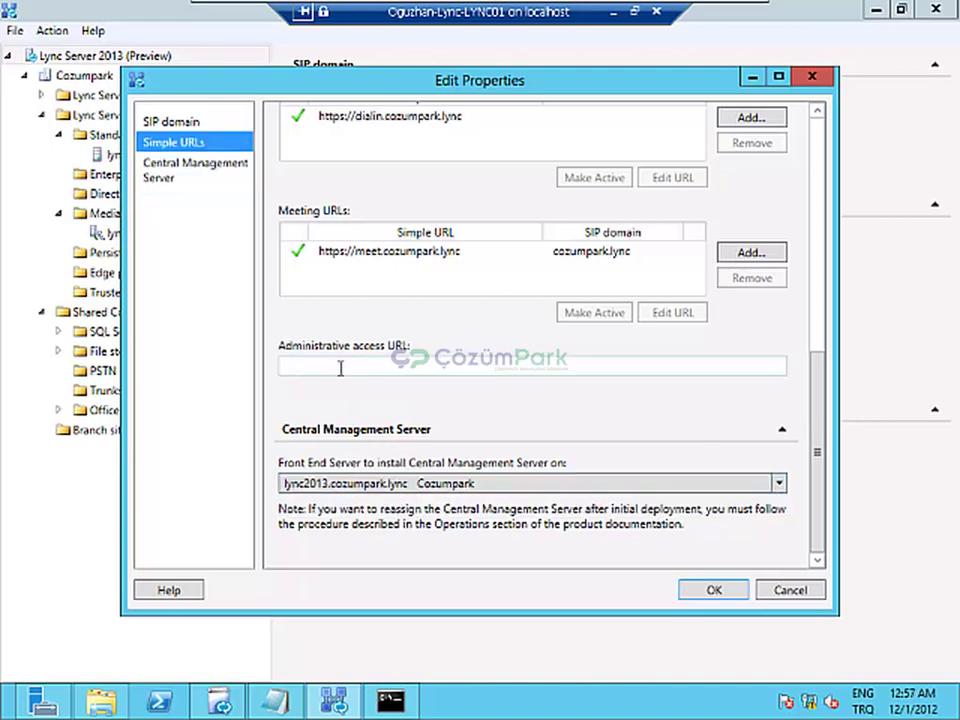
{"action": "type", "text": "https"}
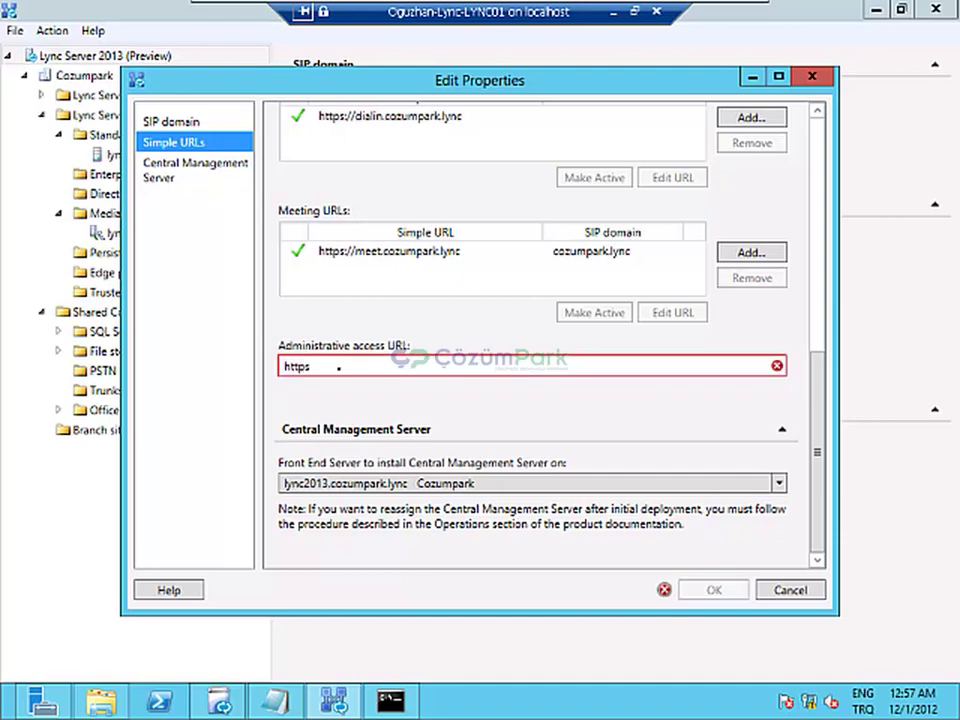
{"action": "type", "text": "://admin"}
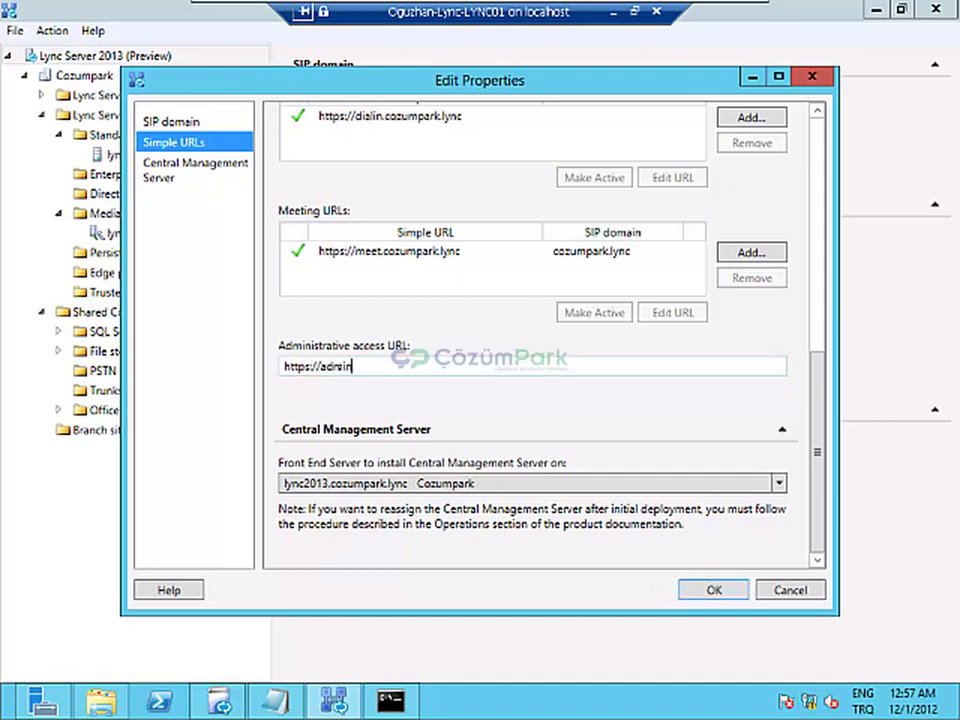
{"action": "type", "text": ".cozumpark.lync"}
{"action": "left_click", "coordinate": [700, 595]}
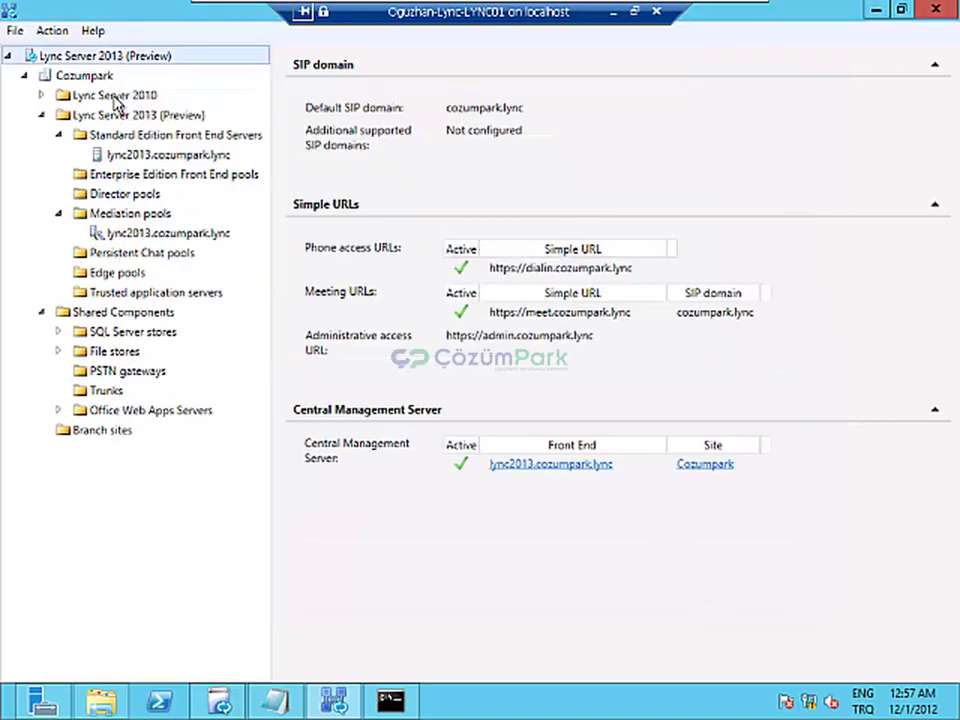
Publish the topology, confirm every publishing step succeeded, and minimize Topology Builder.
{"action": "left_click", "coordinate": [50, 30]}
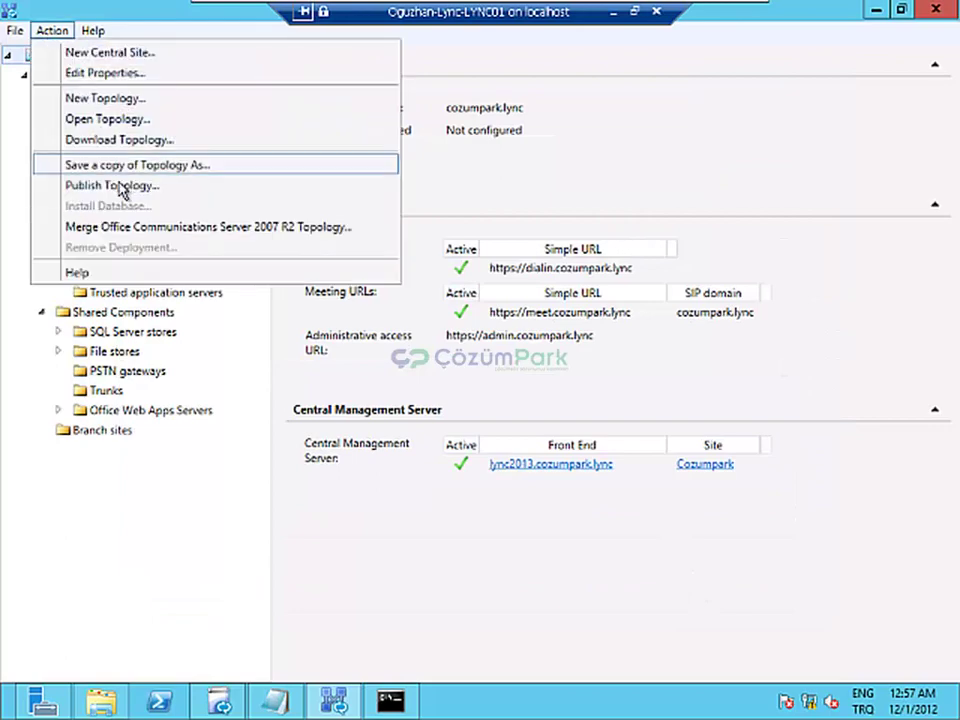
{"action": "left_click", "coordinate": [120, 187]}
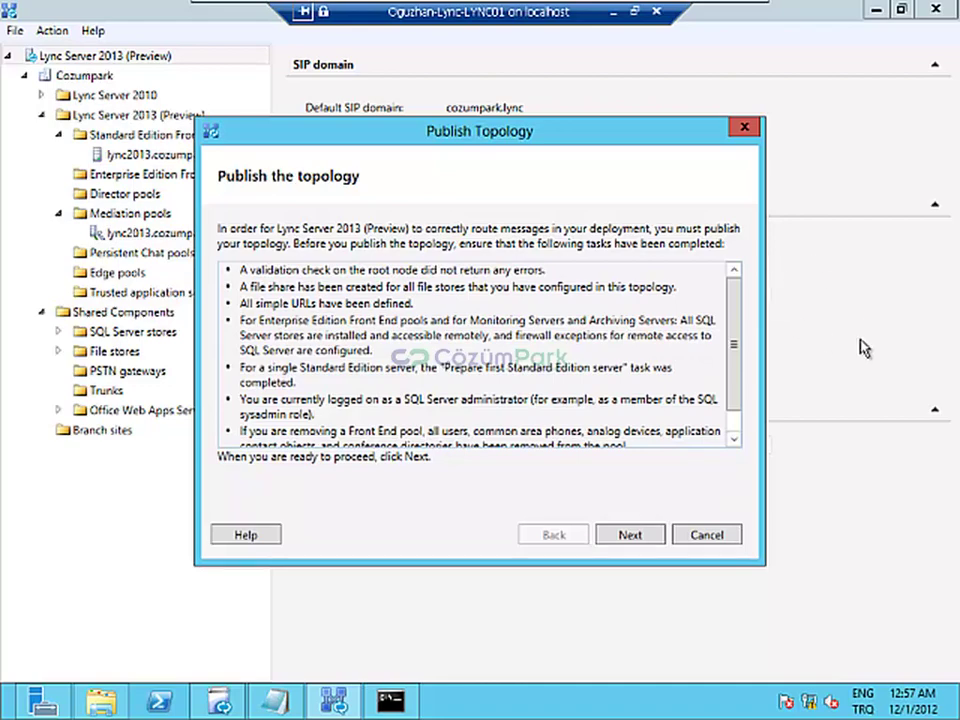
{"action": "left_click", "coordinate": [630, 537]}
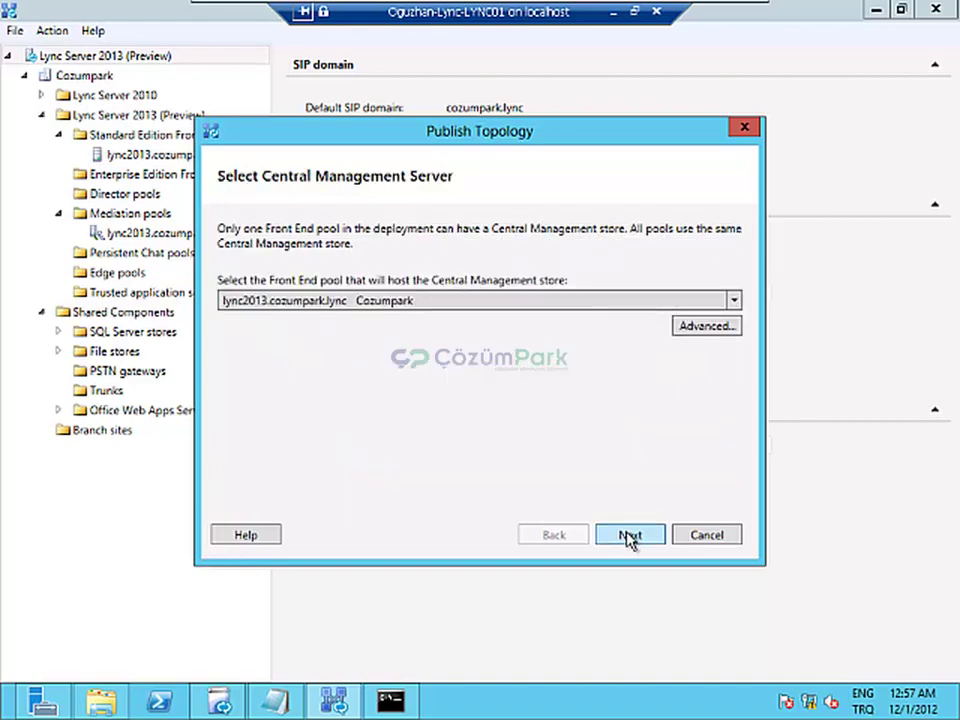
{"action": "left_click", "coordinate": [630, 537]}
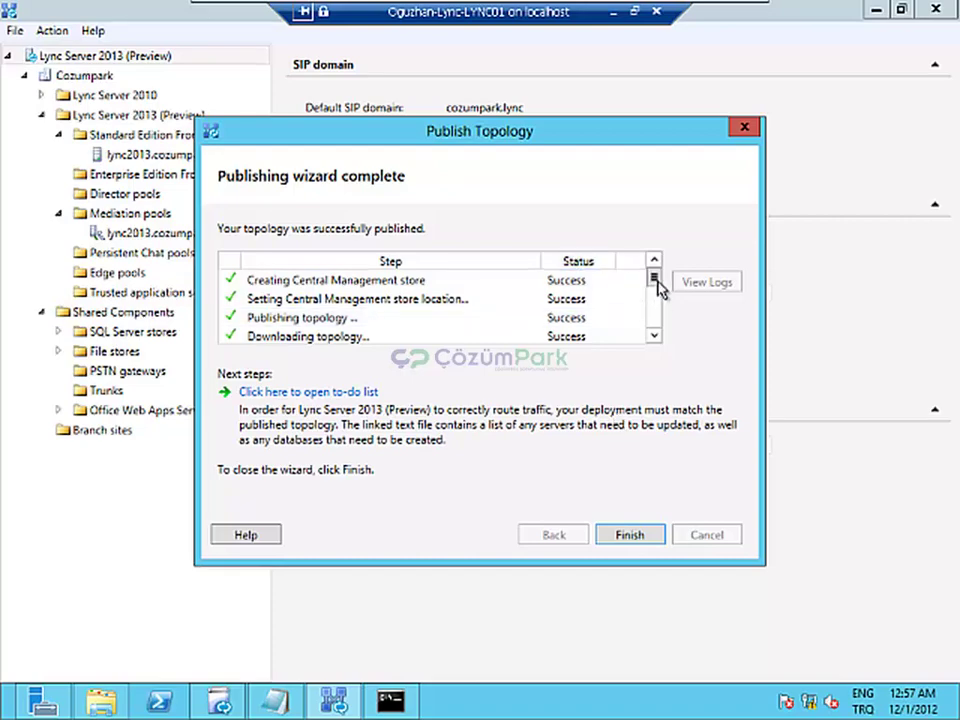
{"action": "left_click_drag", "start_coordinate": [655, 282], "coordinate": [653, 343]}
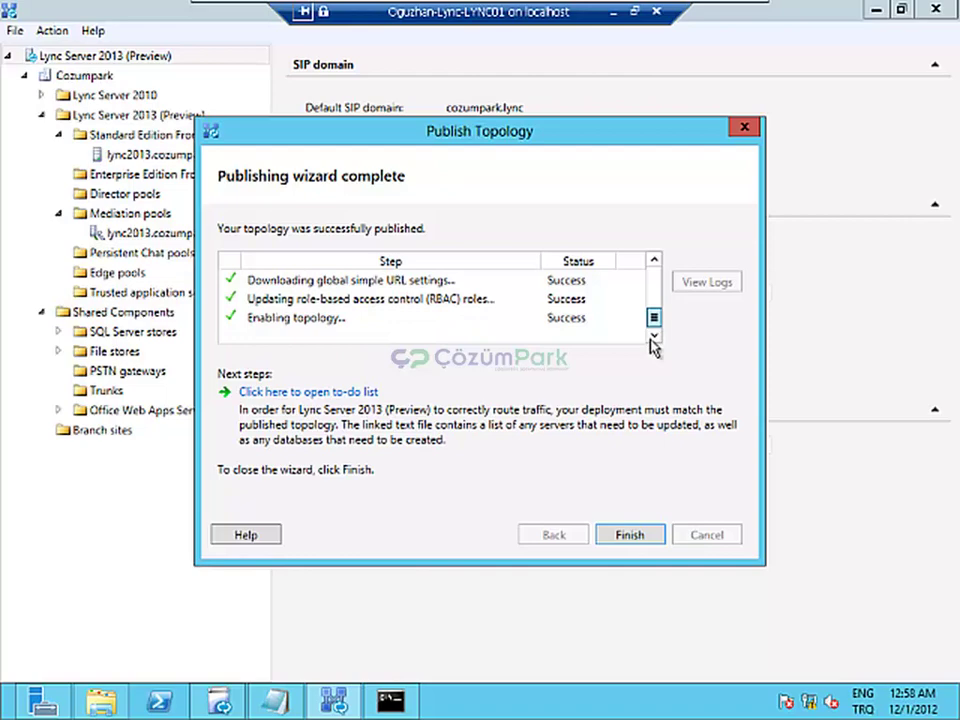
{"action": "left_click", "coordinate": [628, 538]}
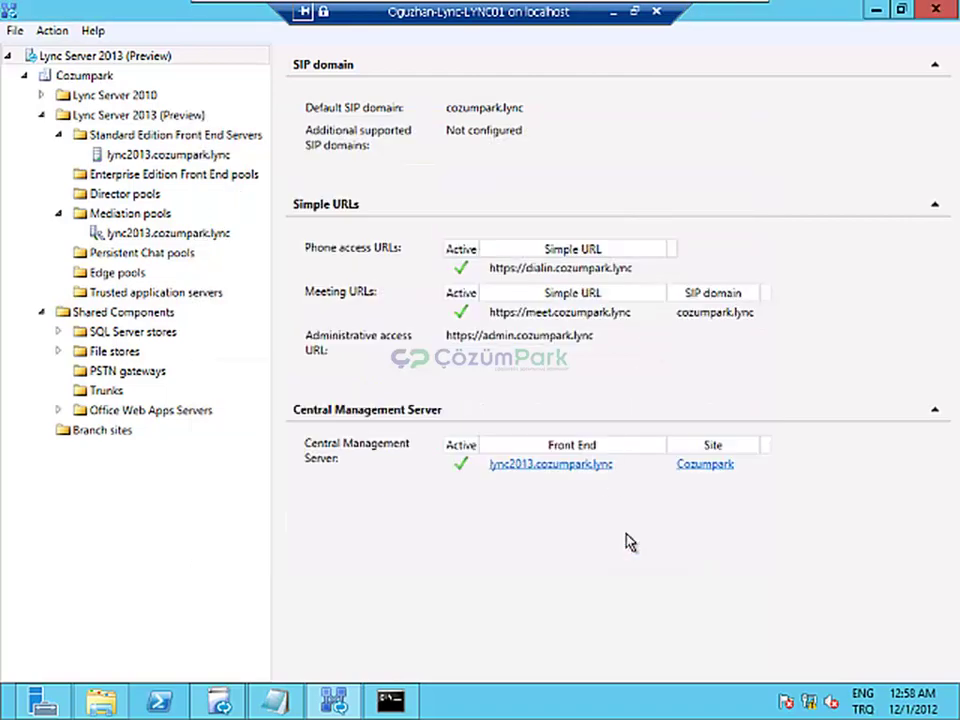
{"action": "left_click", "coordinate": [875, 10]}
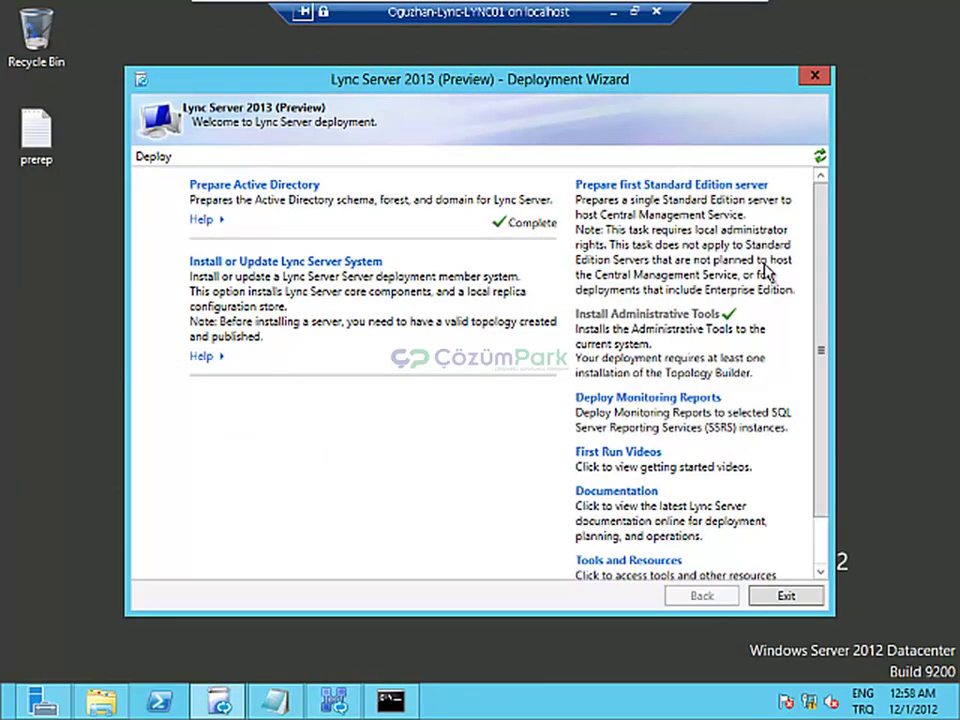
Open the Lync Server system install steps, start then cancel Step 1, and expand its prerequisites.
{"action": "left_click", "coordinate": [347, 265]}
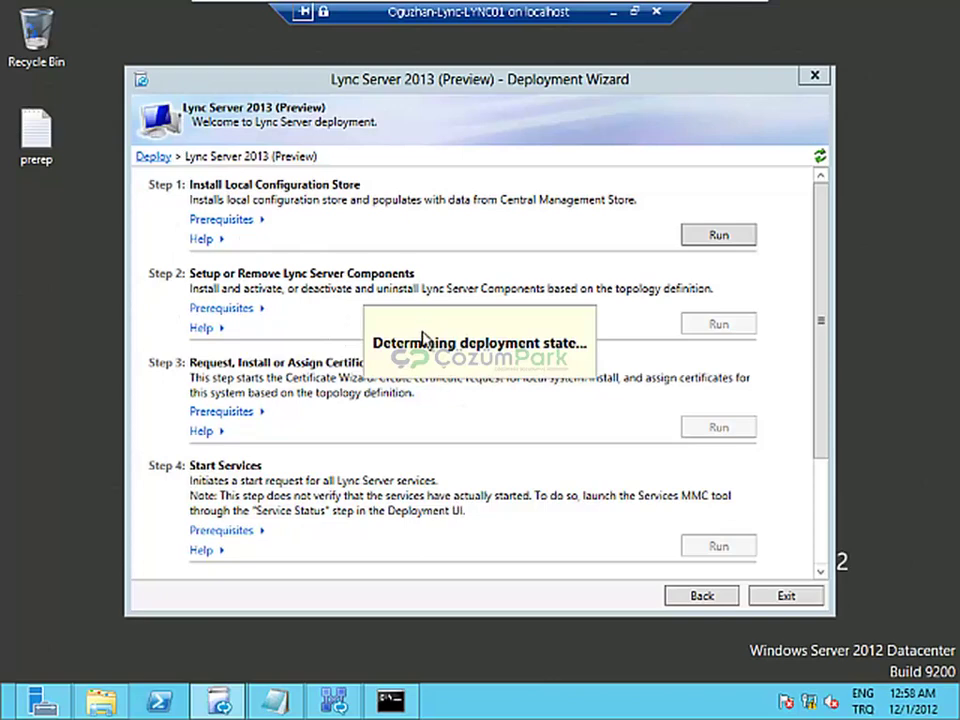
{"action": "left_click", "coordinate": [720, 236]}
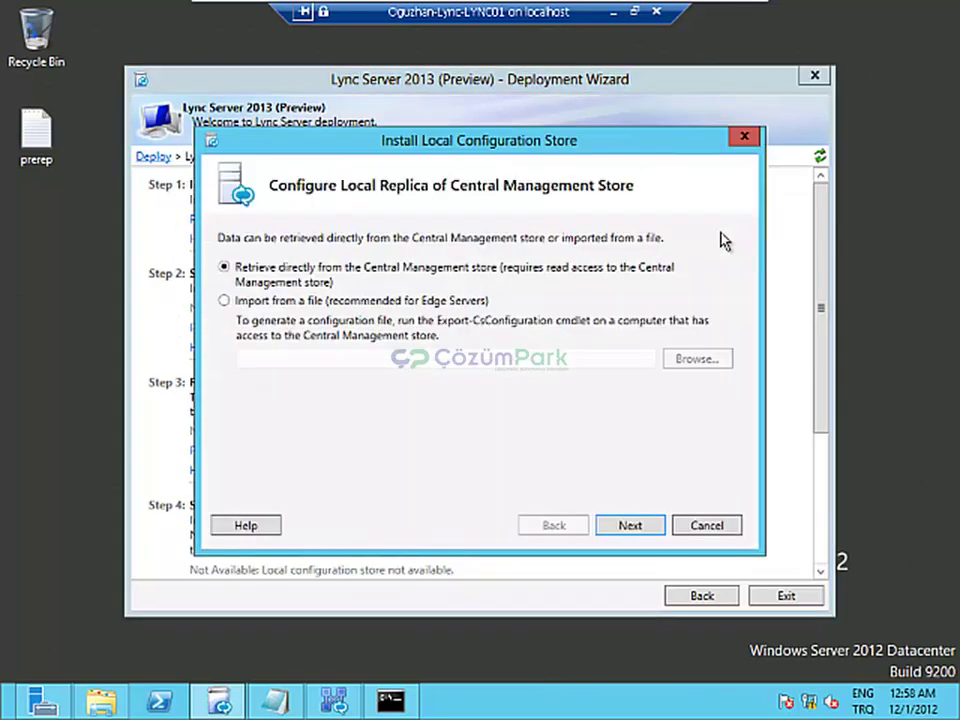
{"action": "left_click", "coordinate": [700, 533]}
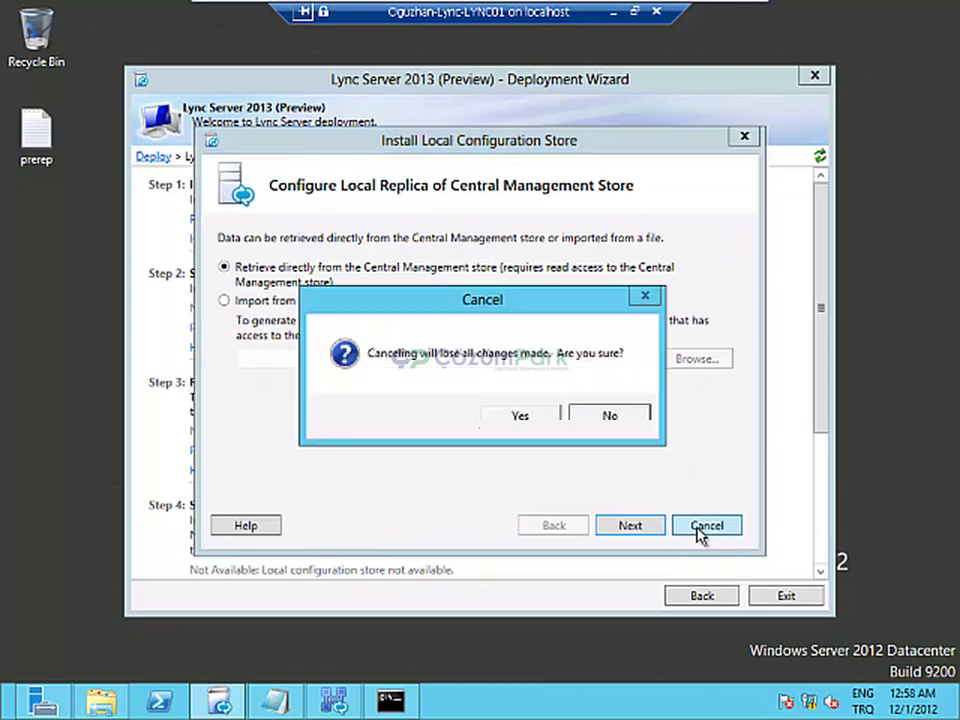
{"action": "left_click", "coordinate": [535, 422]}
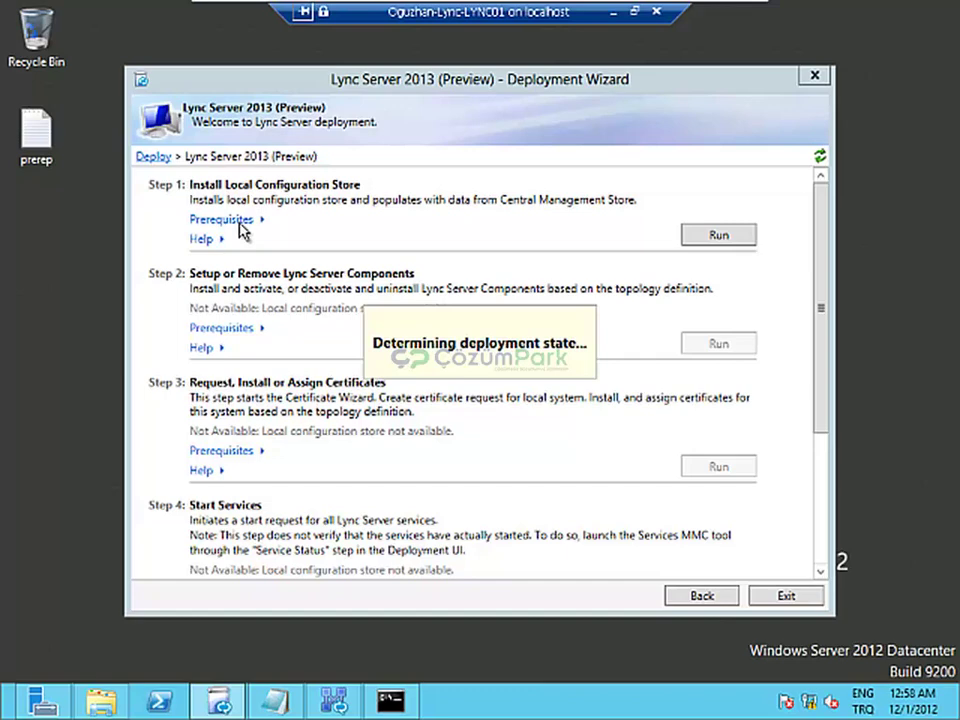
{"action": "left_click", "coordinate": [240, 219]}
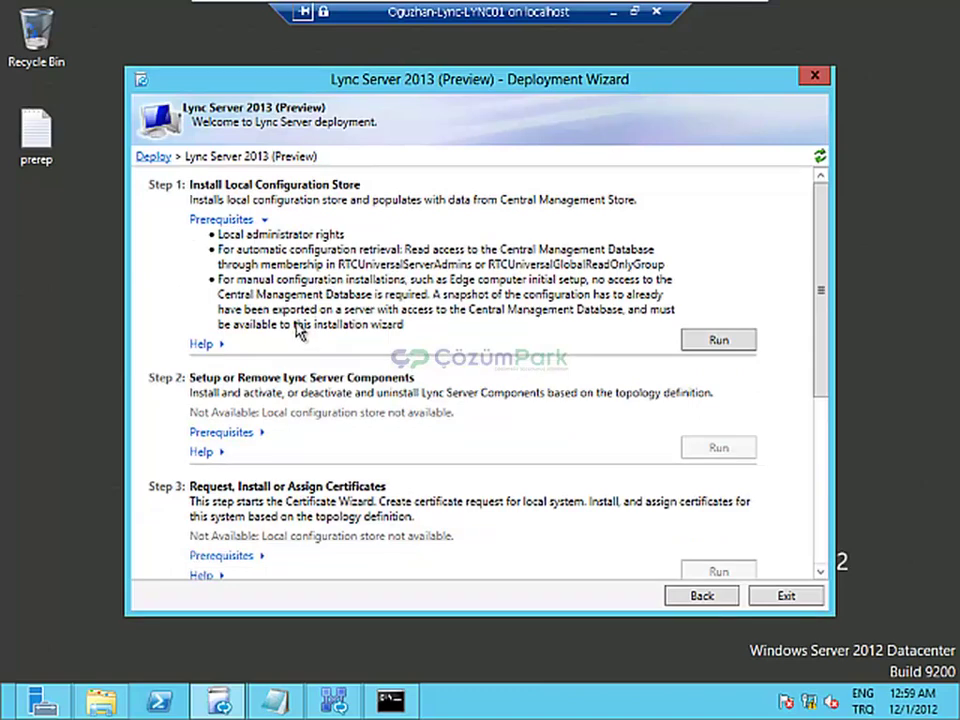
{"action": "key", "text": "super"}
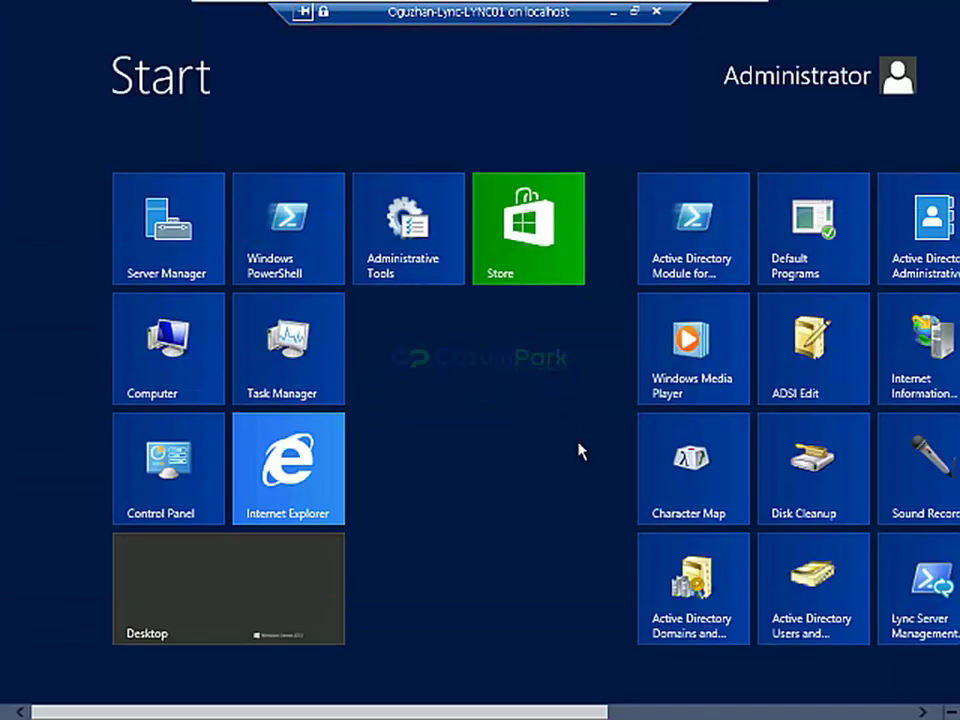
{"action": "key", "text": "super"}
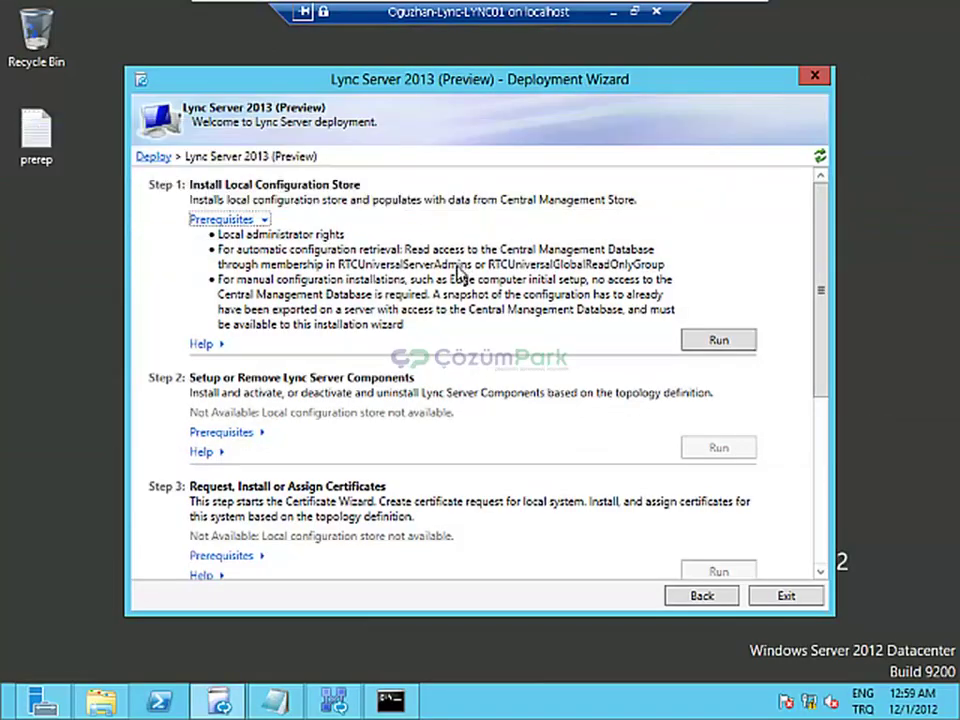
{"action": "key", "text": "super"}
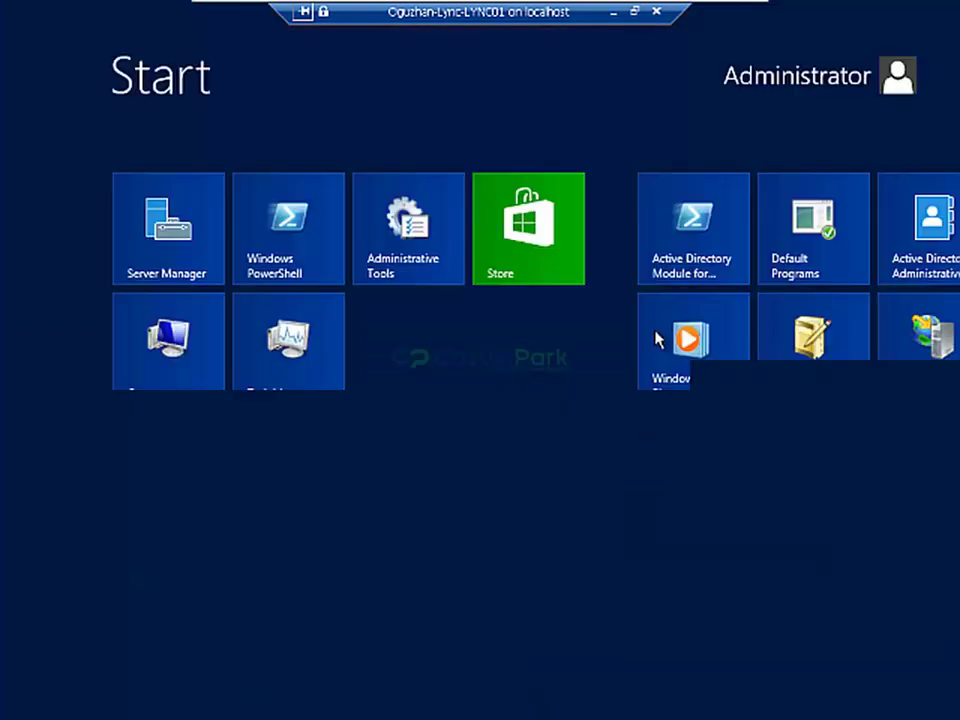
{"action": "key", "text": "super"}
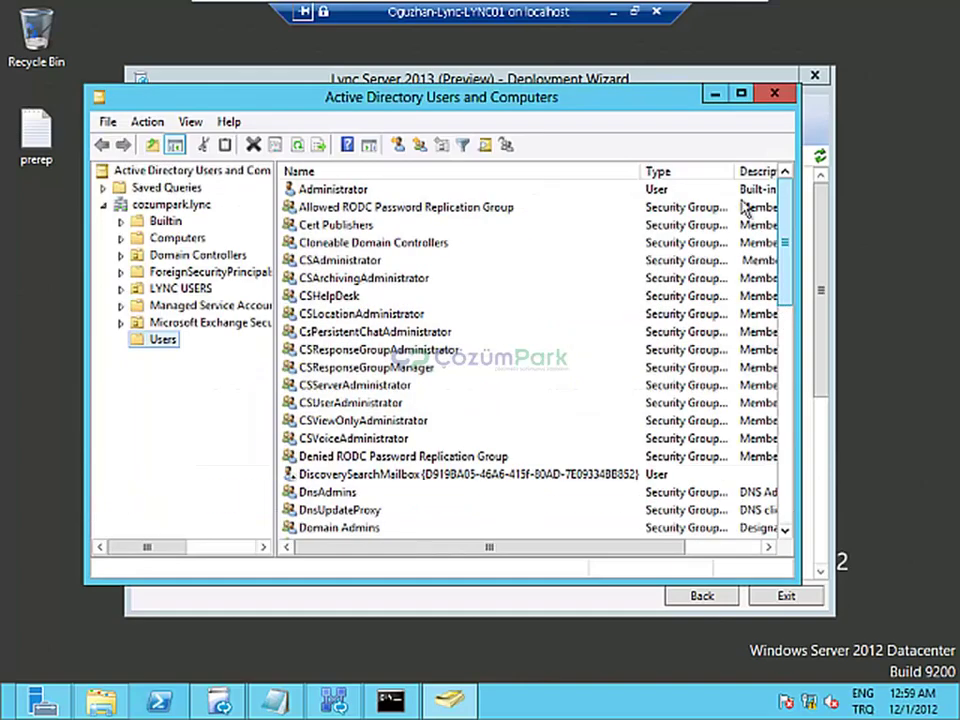
{"action": "left_click", "coordinate": [774, 93]}
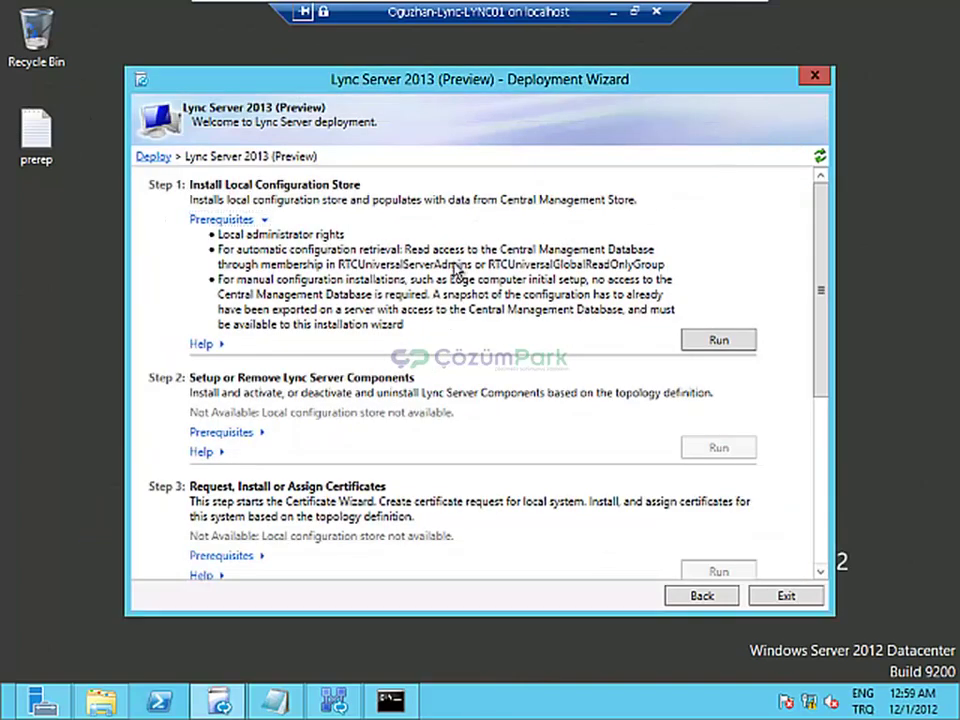
Start the local configuration store install from the Central Management store, then close the command prompt and switch to DC01.
{"action": "left_click", "coordinate": [722, 341]}
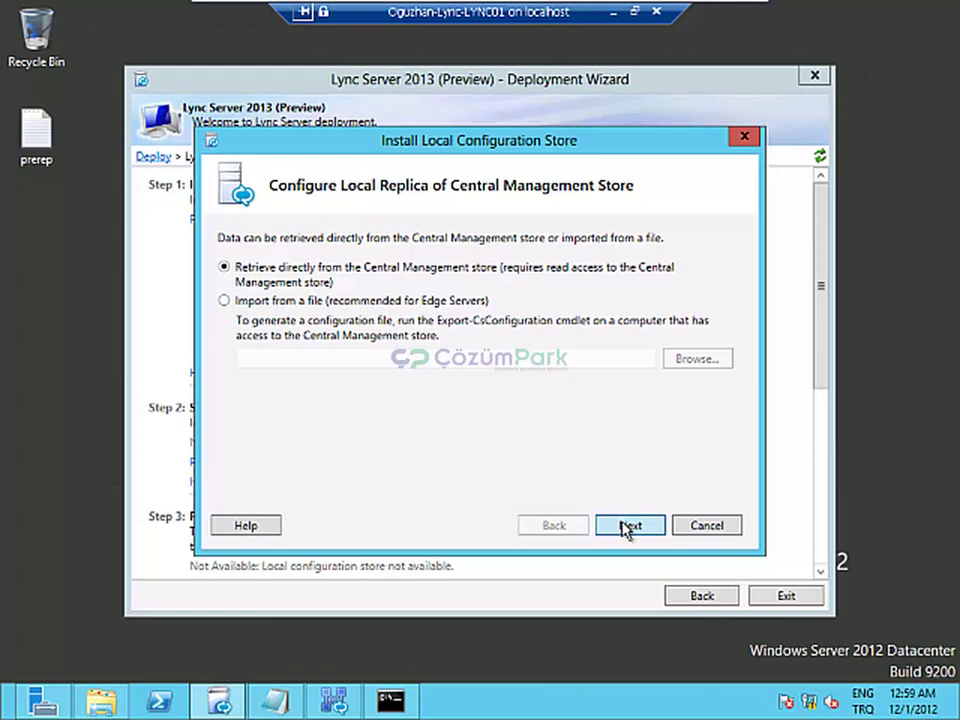
{"action": "left_click", "coordinate": [625, 527]}
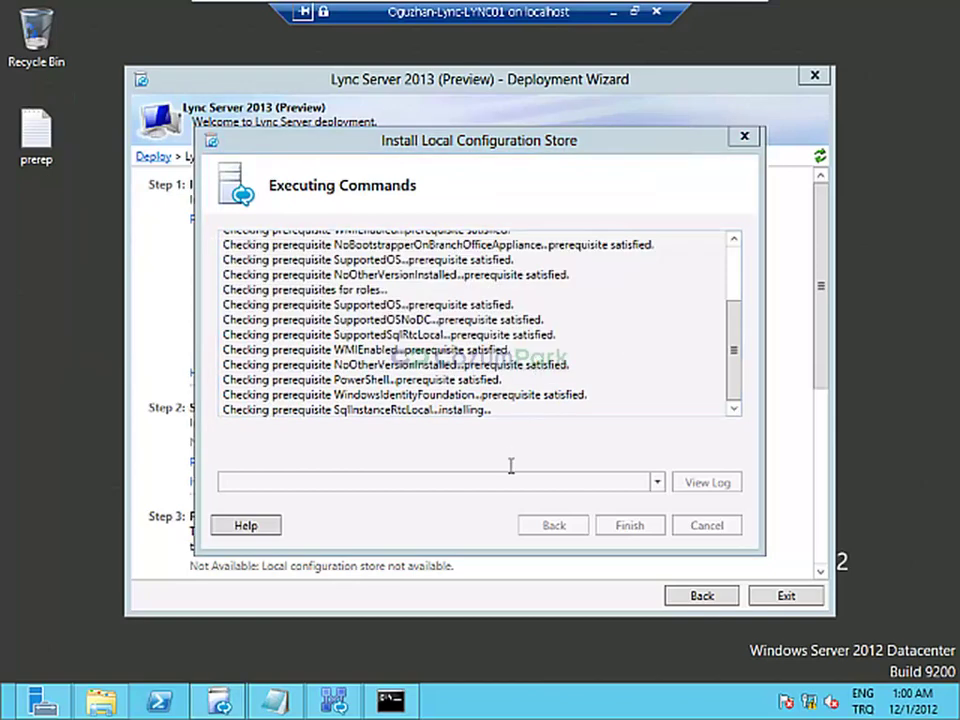
{"action": "left_click", "coordinate": [415, 700]}
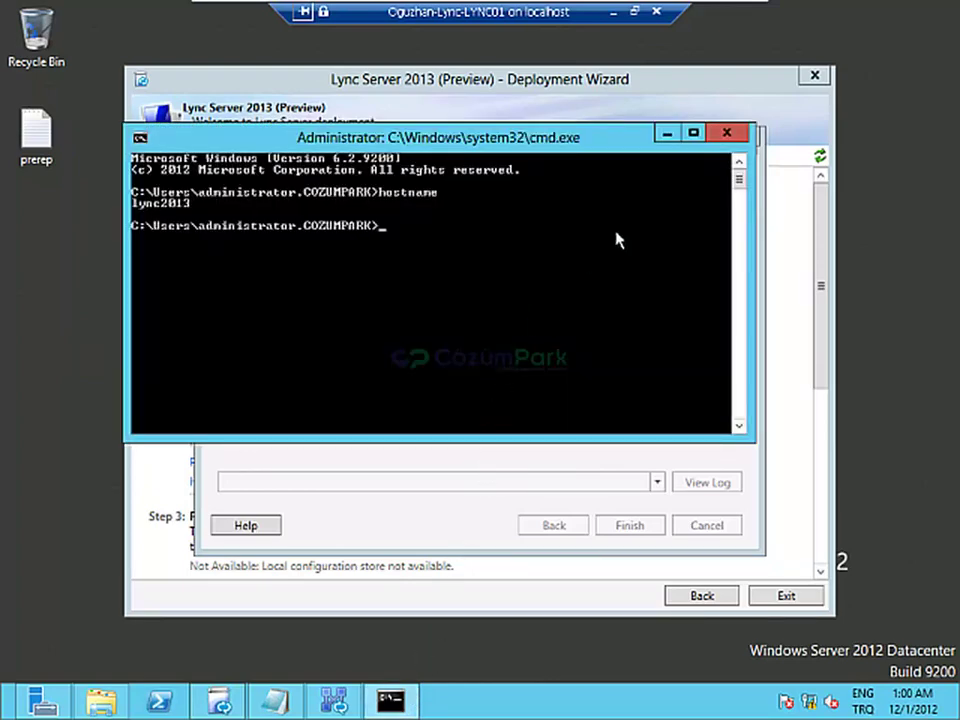
{"action": "left_click", "coordinate": [727, 132]}
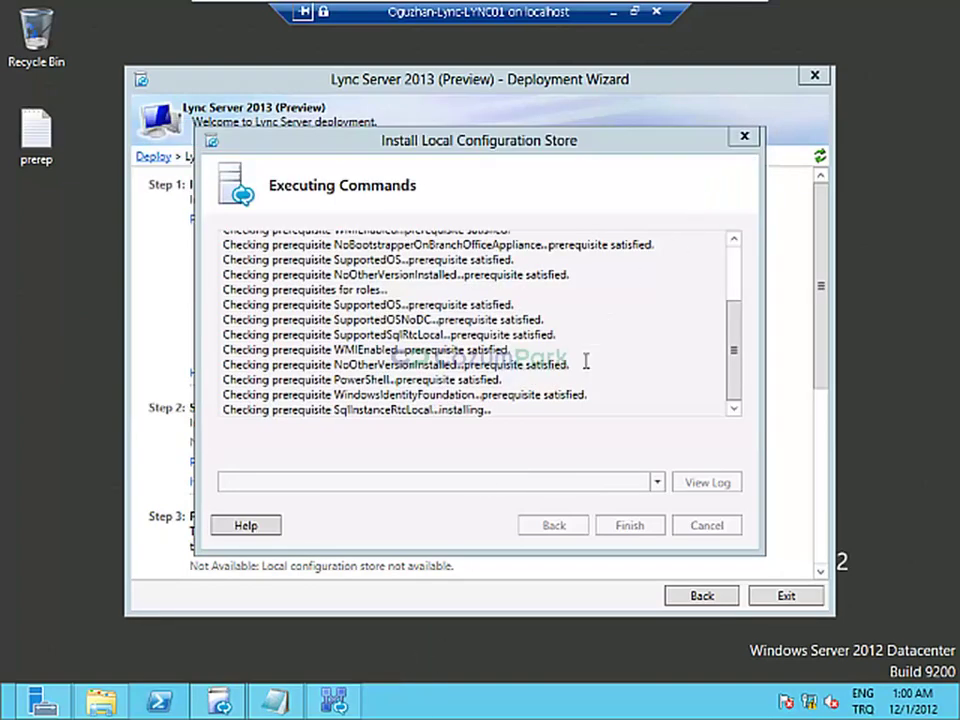
{"action": "left_click", "coordinate": [634, 15]}
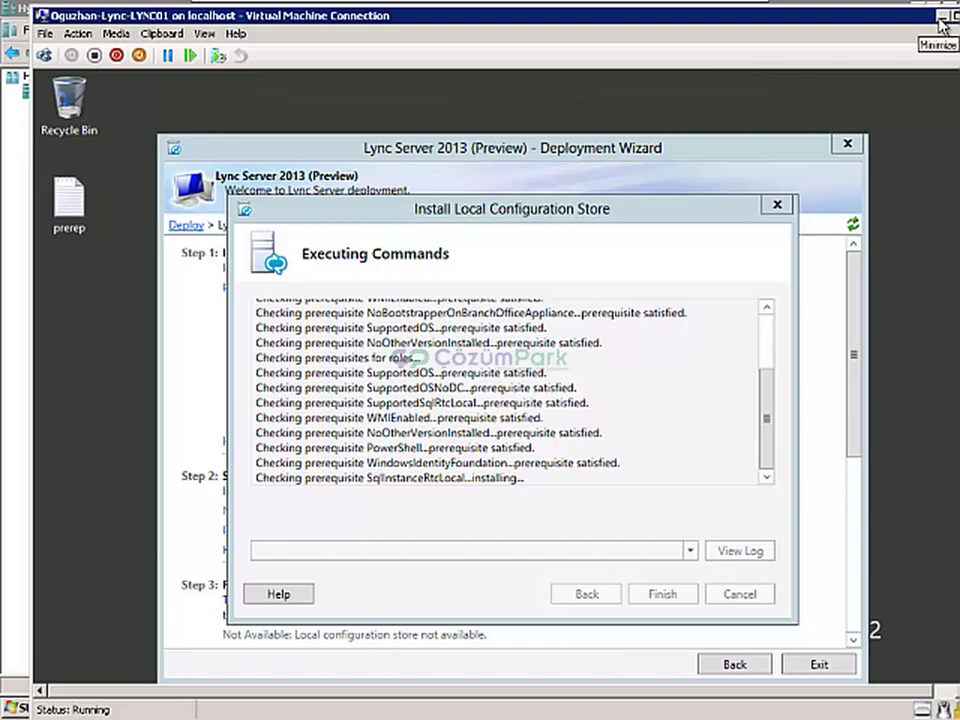
{"action": "left_click", "coordinate": [941, 17]}
{"action": "left_click", "coordinate": [316, 203]}
Connect to the DC01 VM in full screen and launch DNS Manager.
{"action": "double_click", "coordinate": [316, 204]}
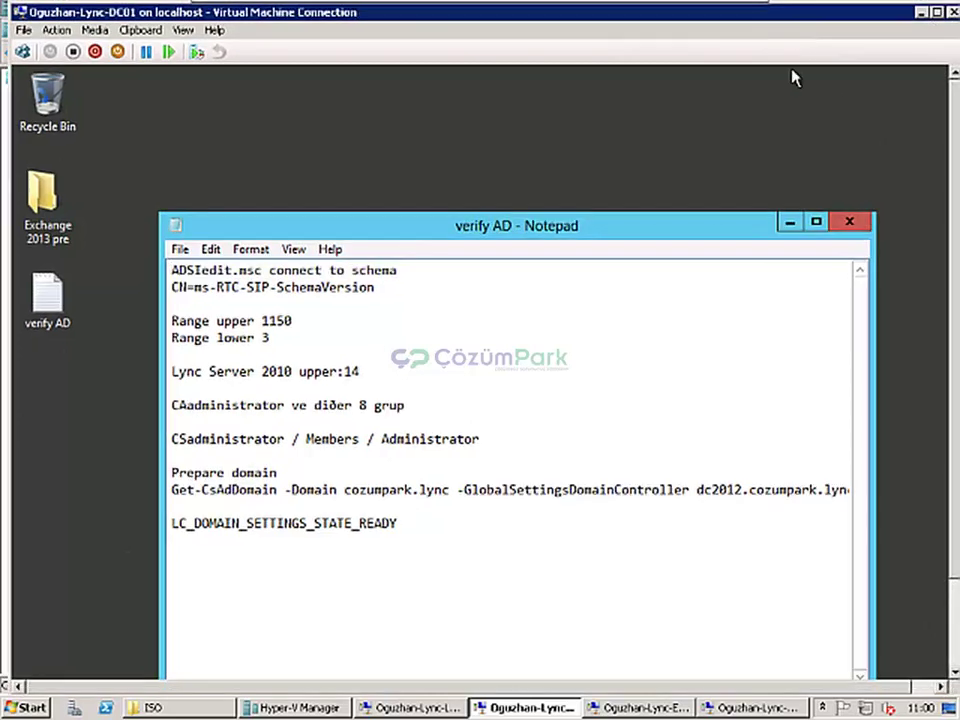
{"action": "left_click", "coordinate": [940, 18]}
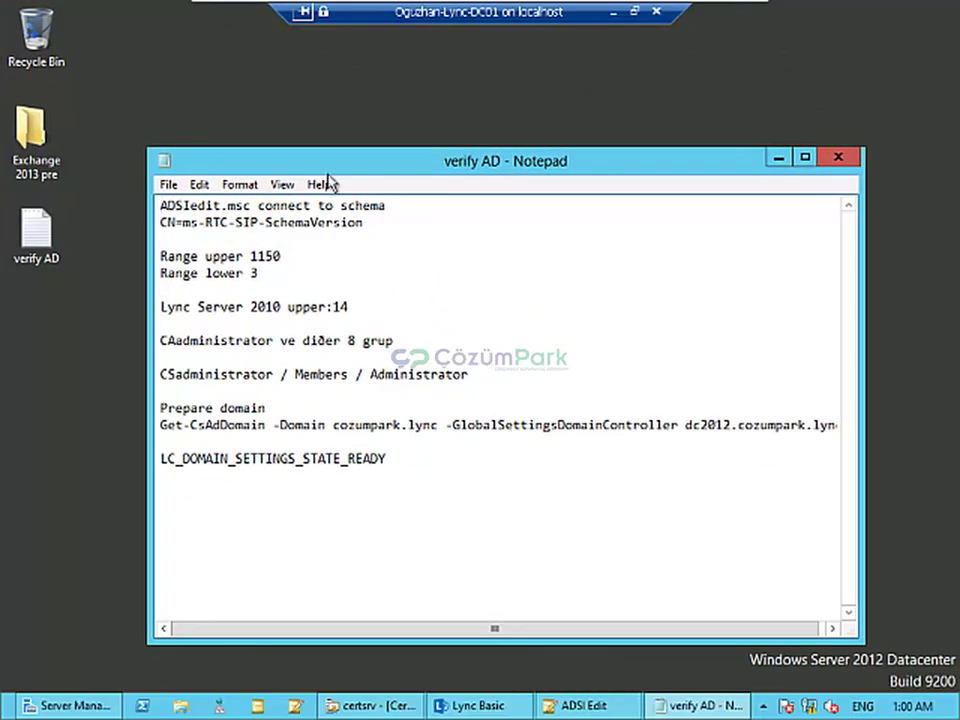
{"action": "key", "text": "super"}
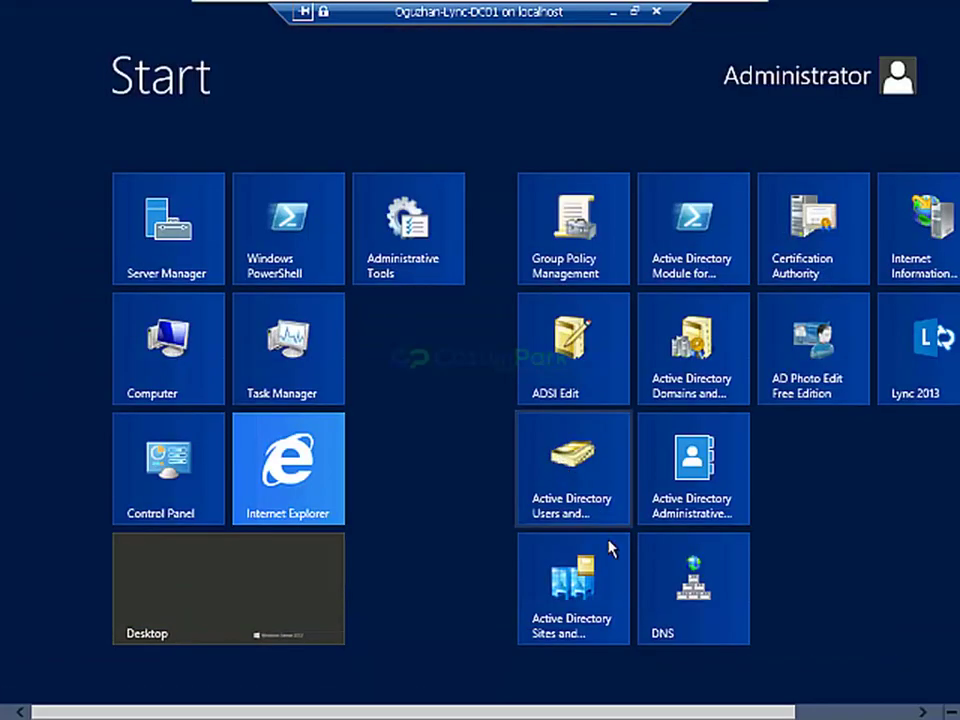
{"action": "left_click", "coordinate": [611, 549]}
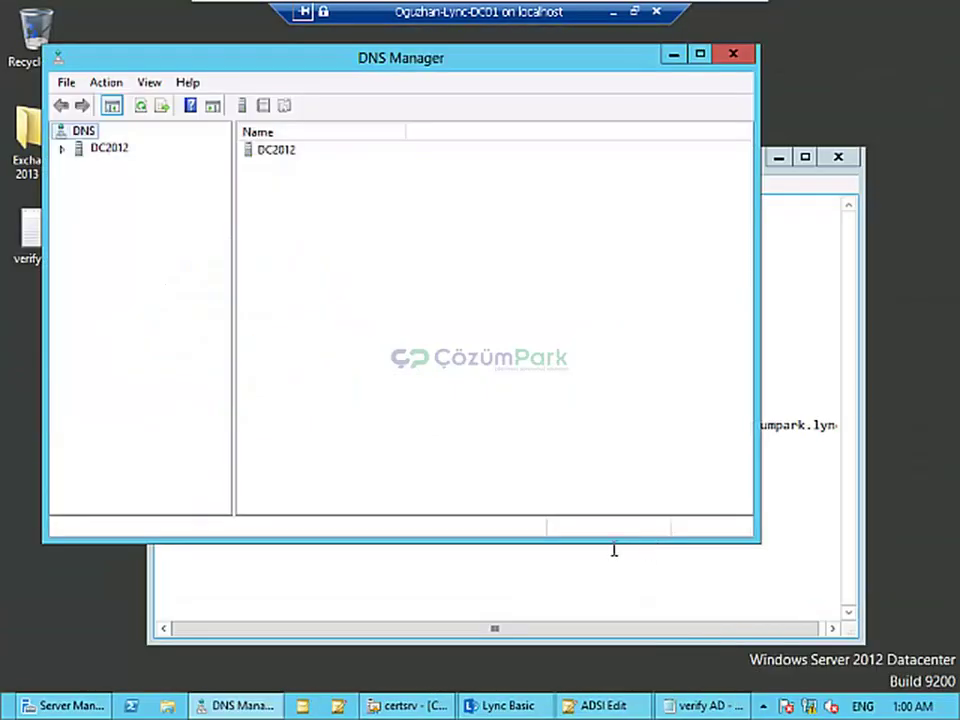
Show the cozumpark.lync zone's records under DC2012 > Forward Lookup Zones and bring up its new-record options.
{"action": "left_click", "coordinate": [65, 151]}
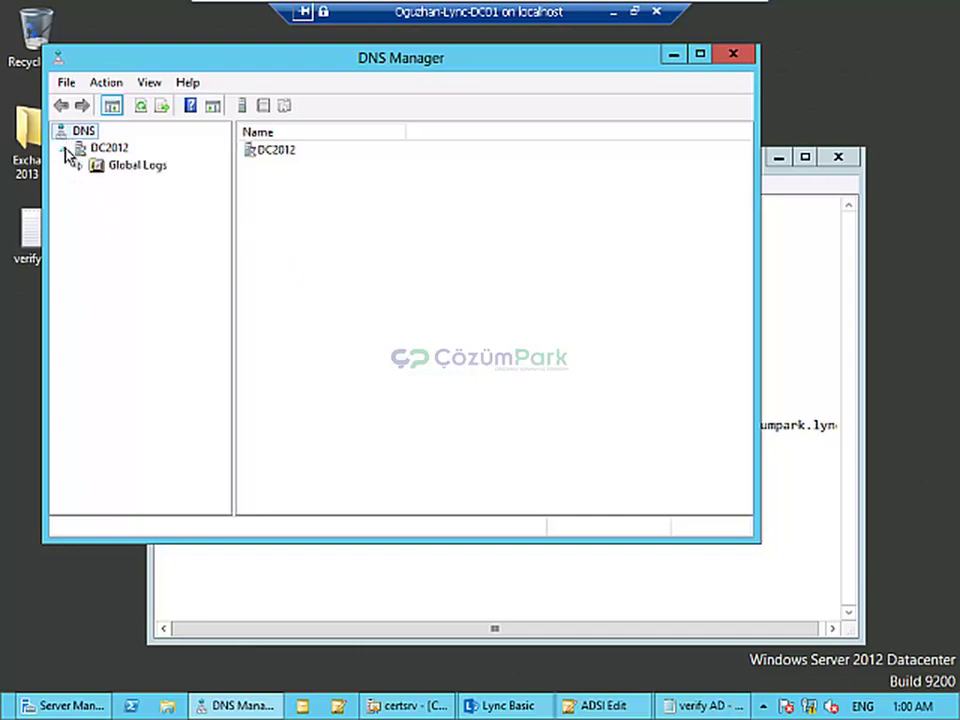
{"action": "left_click", "coordinate": [80, 184]}
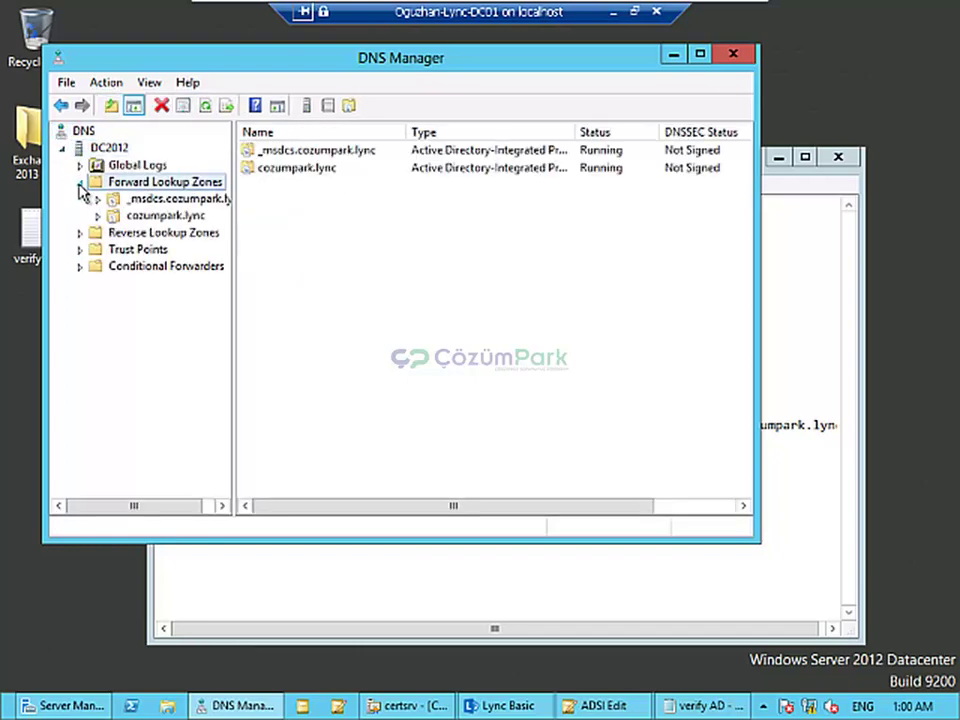
{"action": "left_click", "coordinate": [122, 218]}
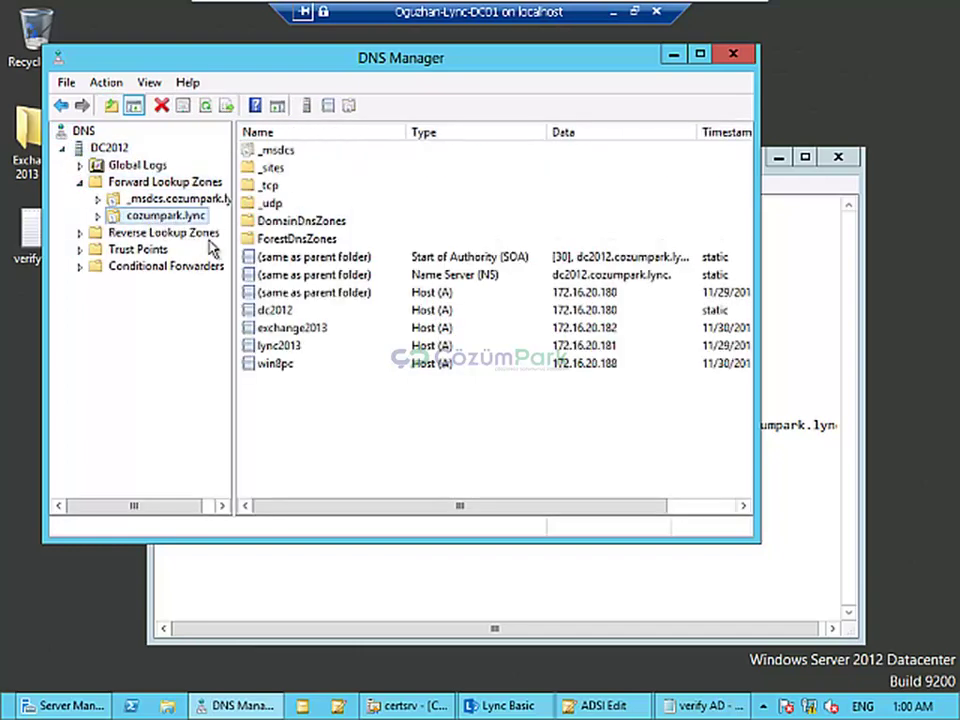
{"action": "right_click", "coordinate": [360, 442]}
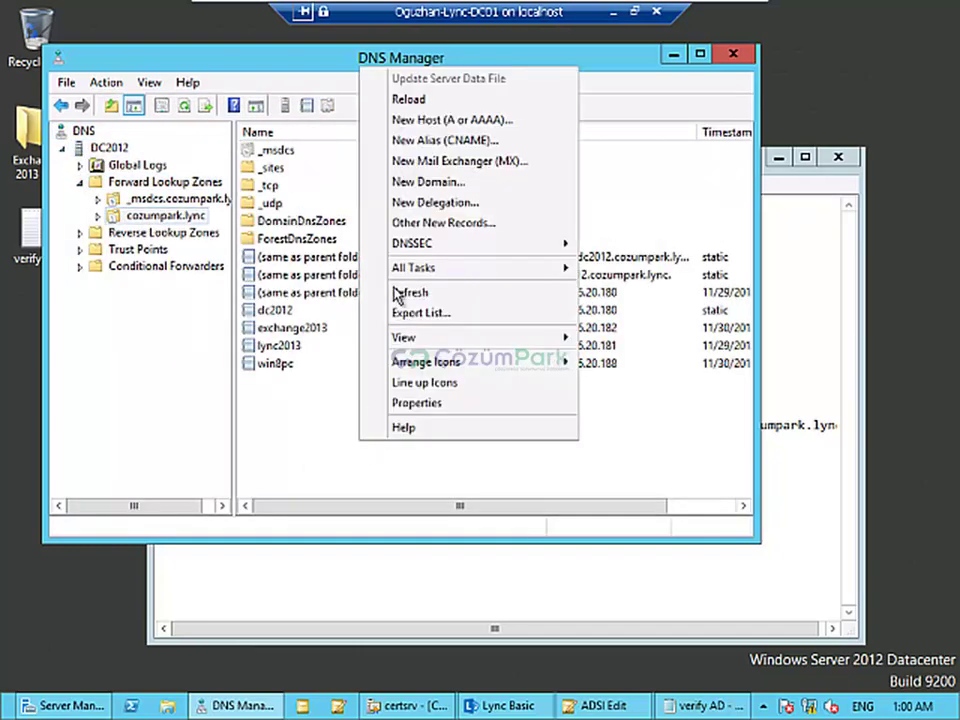
Add a new host record 'admin' at 172.16.20.181.
{"action": "left_click", "coordinate": [437, 121]}
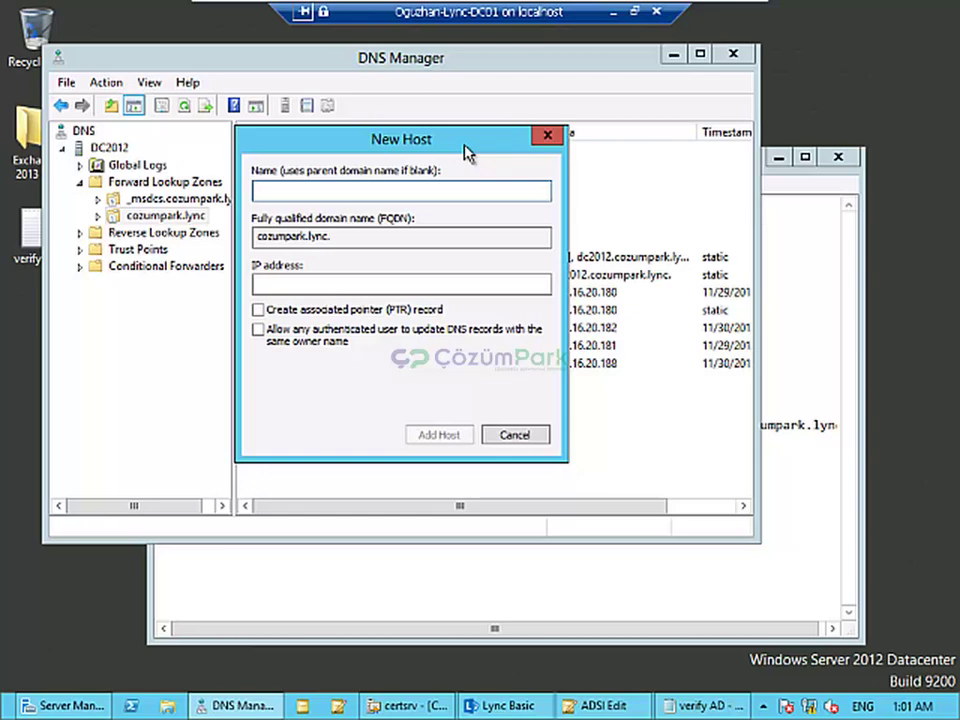
{"action": "type", "text": "a"}
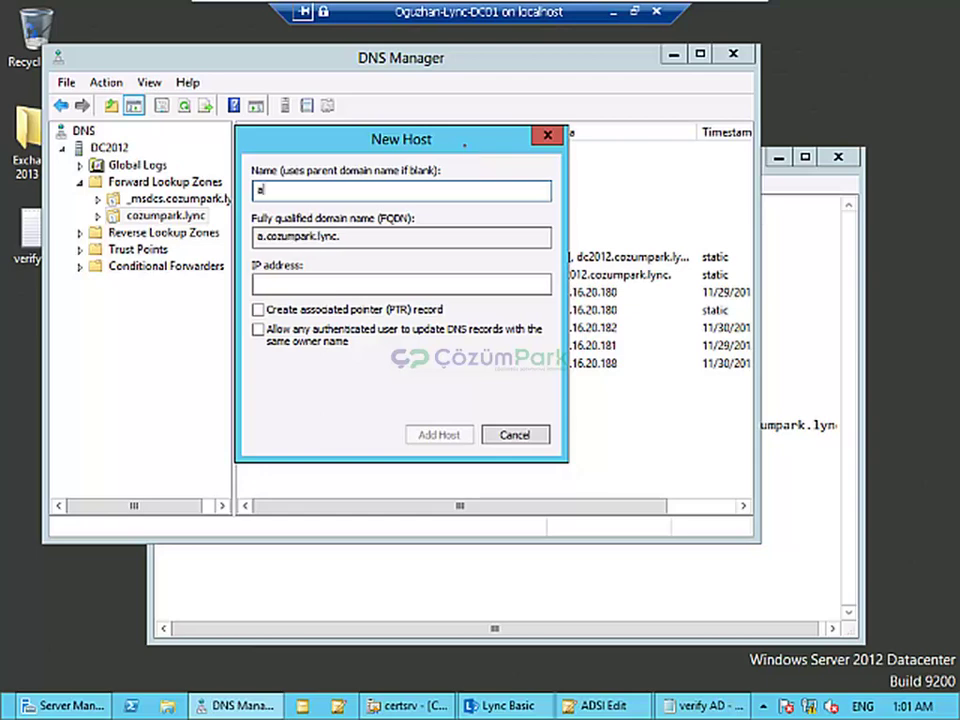
{"action": "type", "text": "dmin"}
{"action": "key", "text": "Tab"}
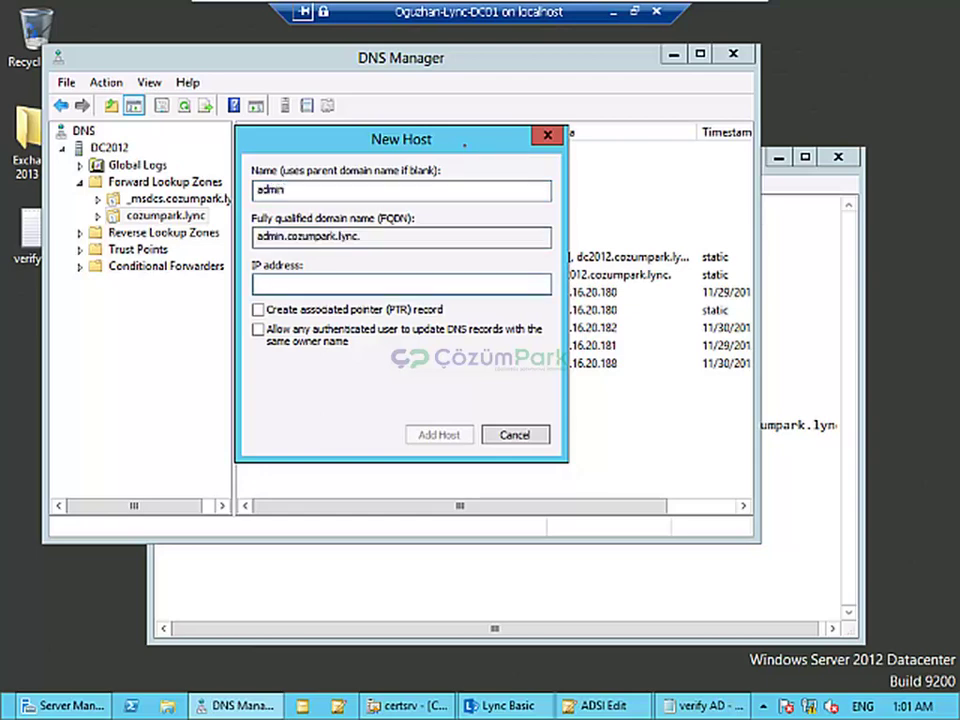
{"action": "type", "text": "172.16.20.18"}
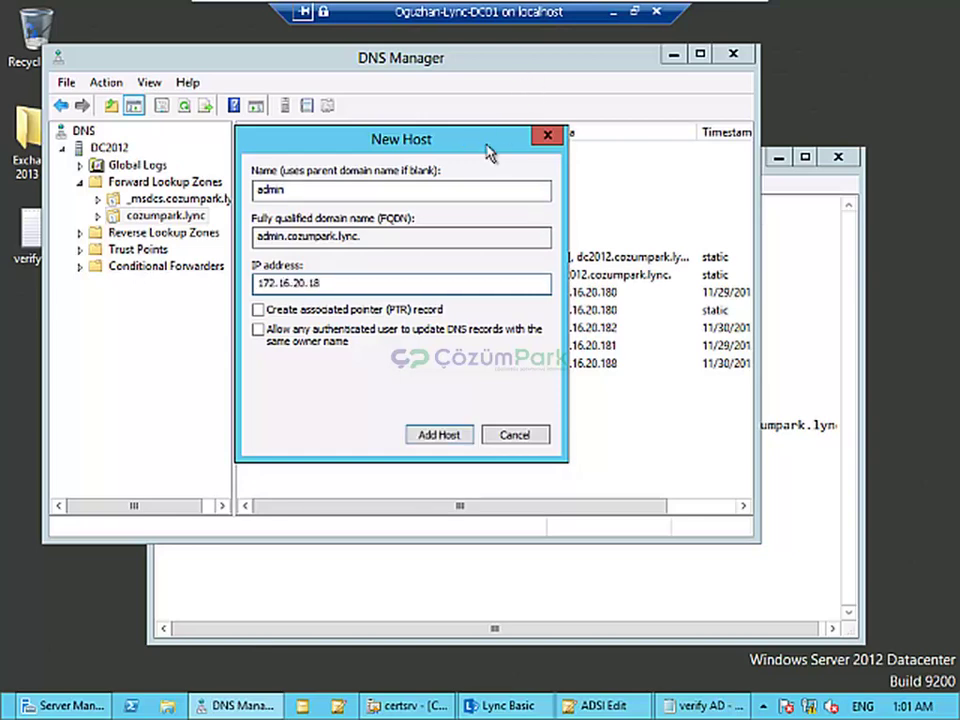
{"action": "left_click_drag", "start_coordinate": [424, 147], "coordinate": [223, 126]}
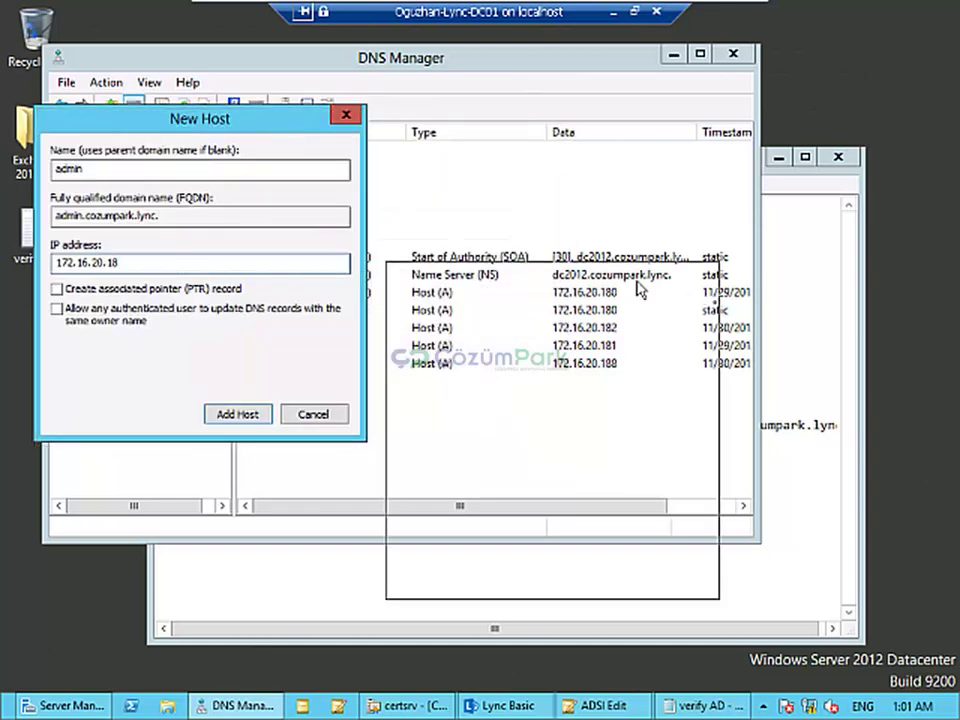
{"action": "left_click_drag", "start_coordinate": [760, 288], "coordinate": [698, 200]}
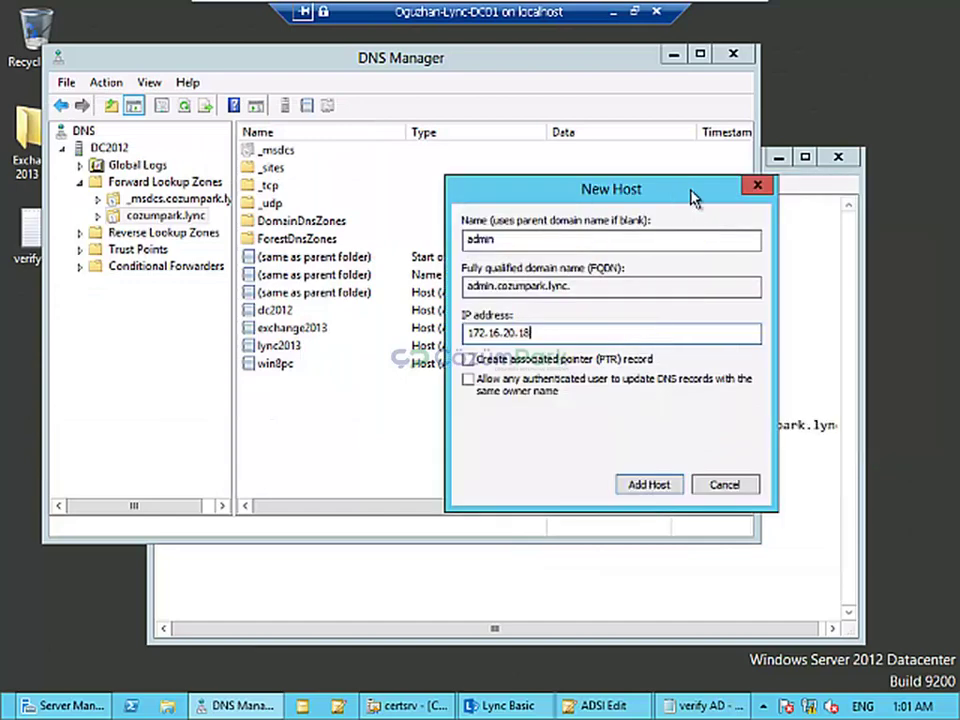
{"action": "type", "text": "1"}
{"action": "left_click", "coordinate": [650, 485]}
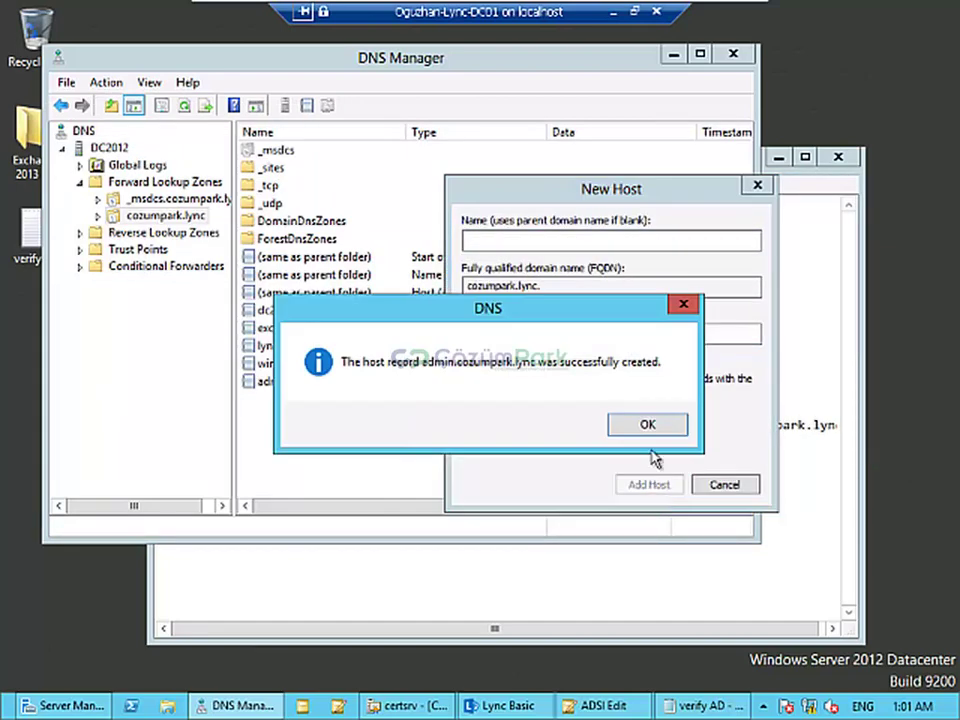
{"action": "left_click", "coordinate": [648, 425]}
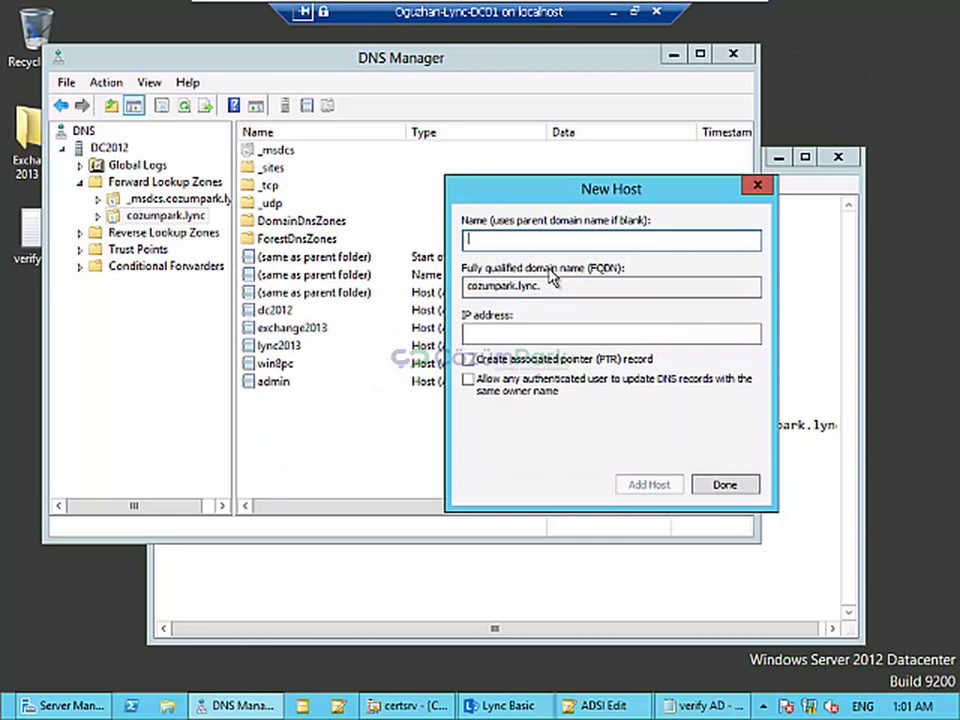
Add the host record 'meet' at 172.16.20.181.
{"action": "type", "text": "meet"}
{"action": "key", "text": "Tab"}
{"action": "key", "text": "Tab"}
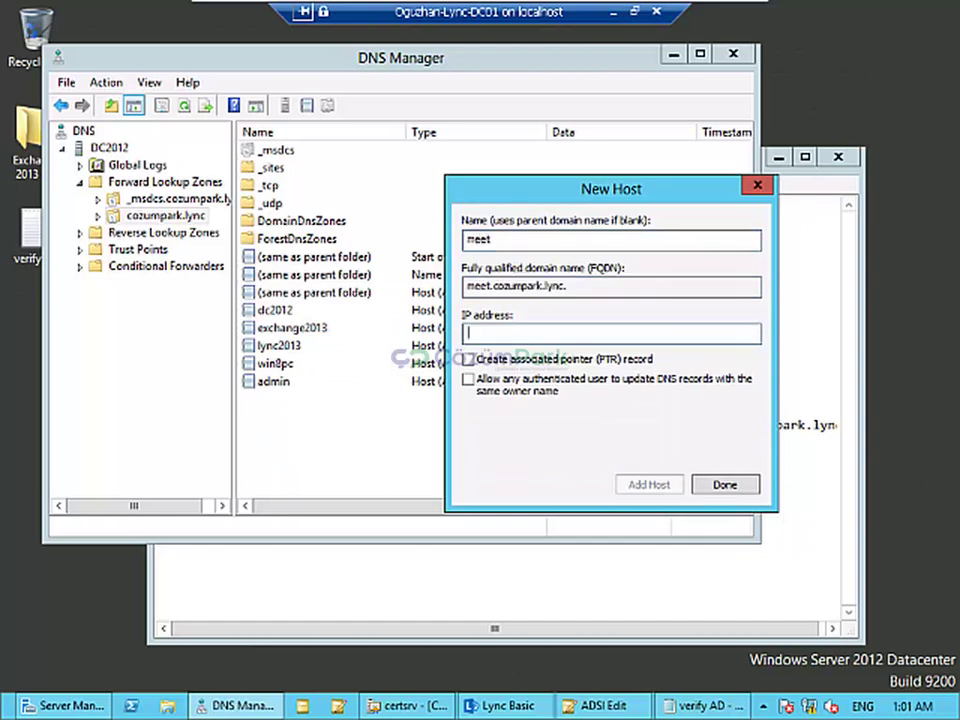
{"action": "type", "text": "172.16.20"}
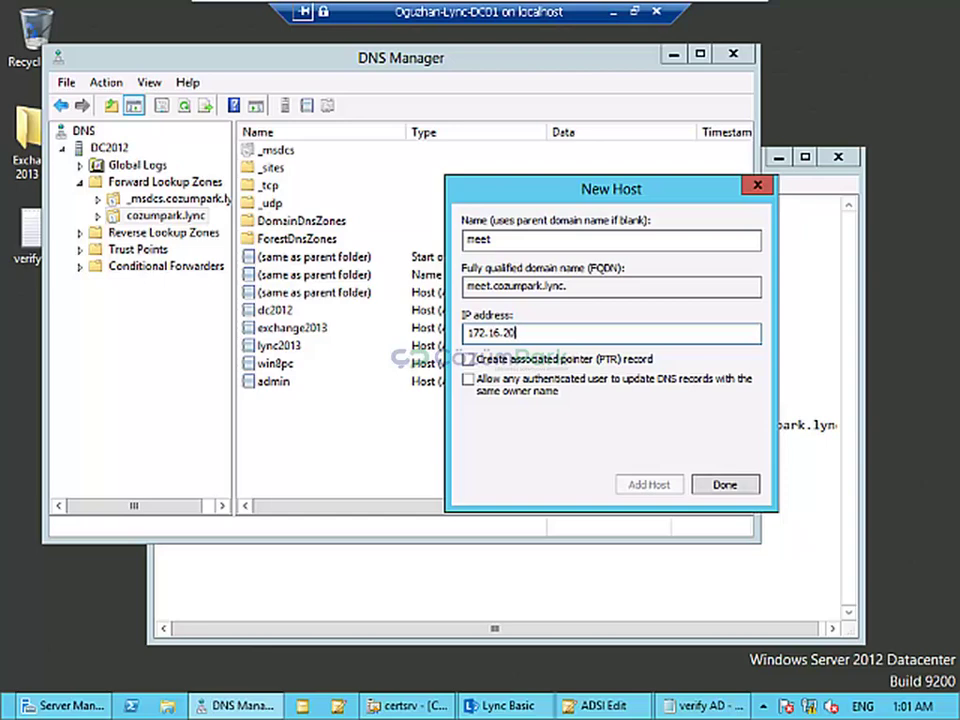
{"action": "type", "text": ".19"}
{"action": "key", "text": "BackSpace"}
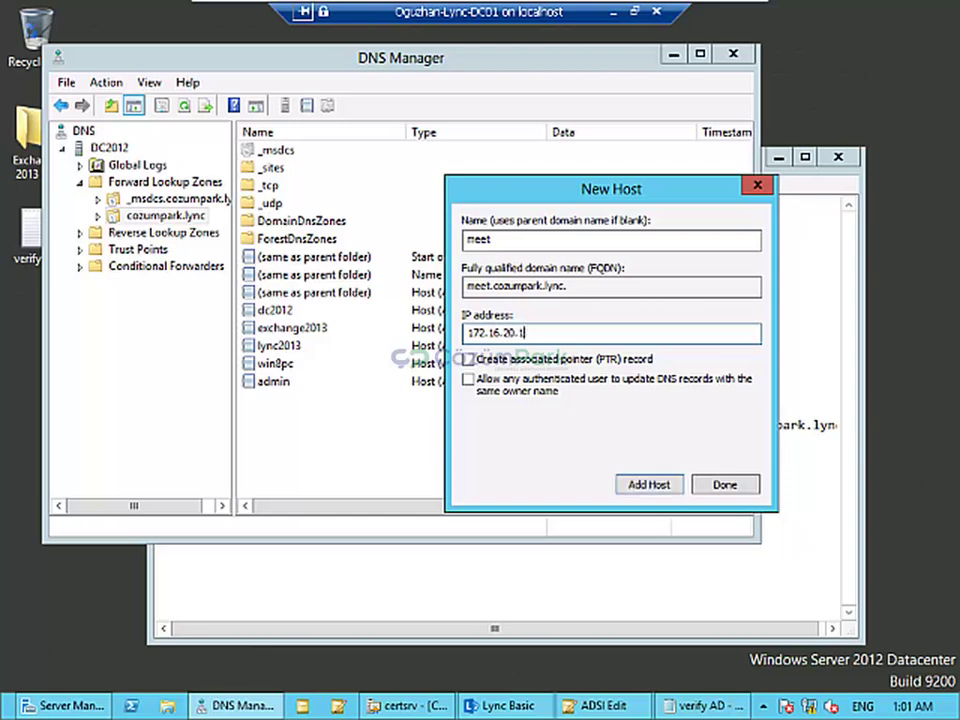
{"action": "type", "text": "81"}
{"action": "left_click", "coordinate": [678, 485]}
{"action": "left_click", "coordinate": [645, 426]}
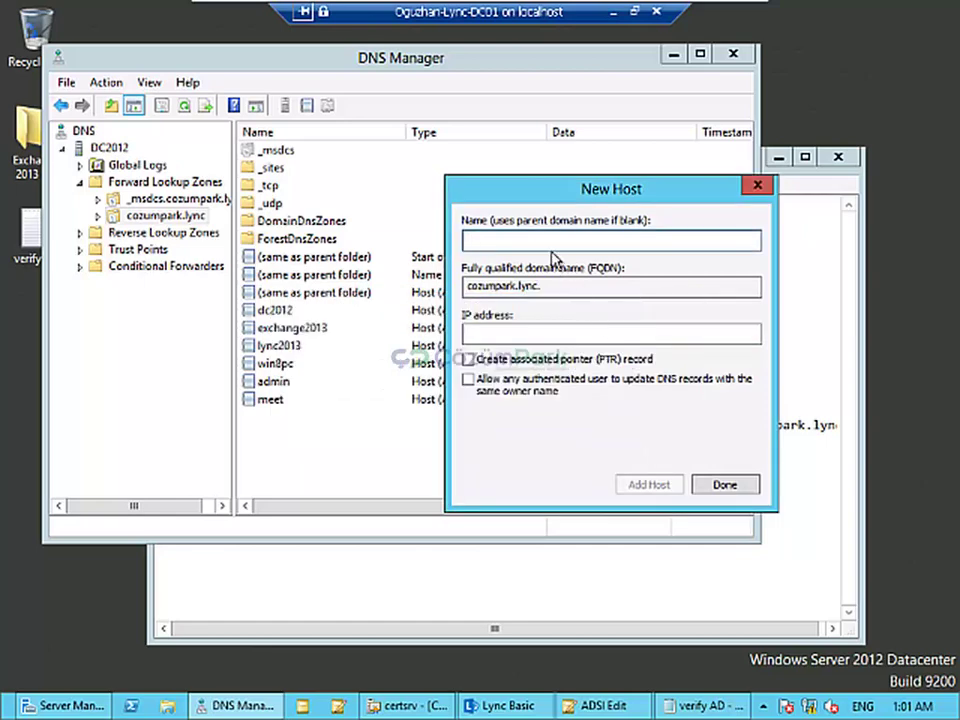
Add the host record 'dialin' at 172.16.20.181 and close the New Host dialog.
{"action": "type", "text": "dialin"}
{"action": "left_click", "coordinate": [517, 336]}
{"action": "type", "text": "17"}
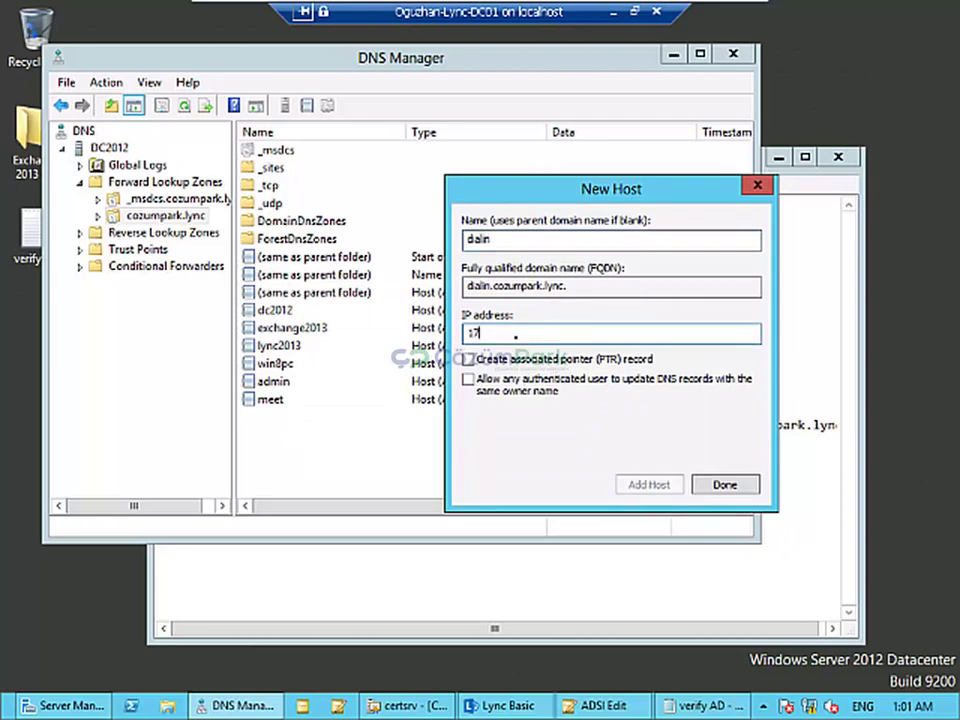
{"action": "type", "text": "2.16.20.181"}
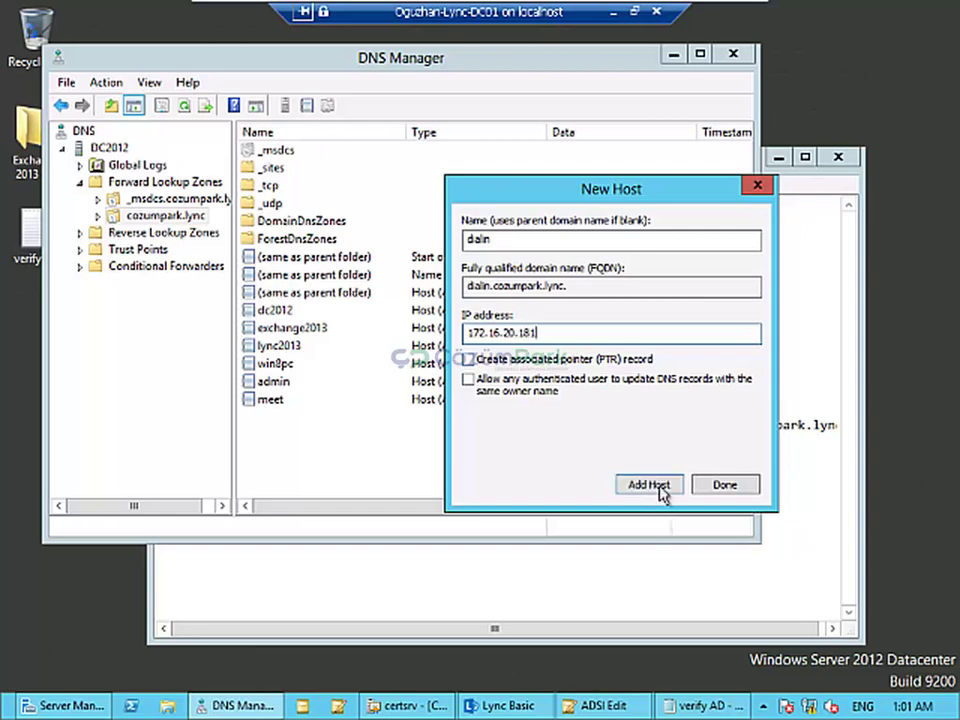
{"action": "left_click", "coordinate": [660, 484]}
{"action": "left_click", "coordinate": [665, 423]}
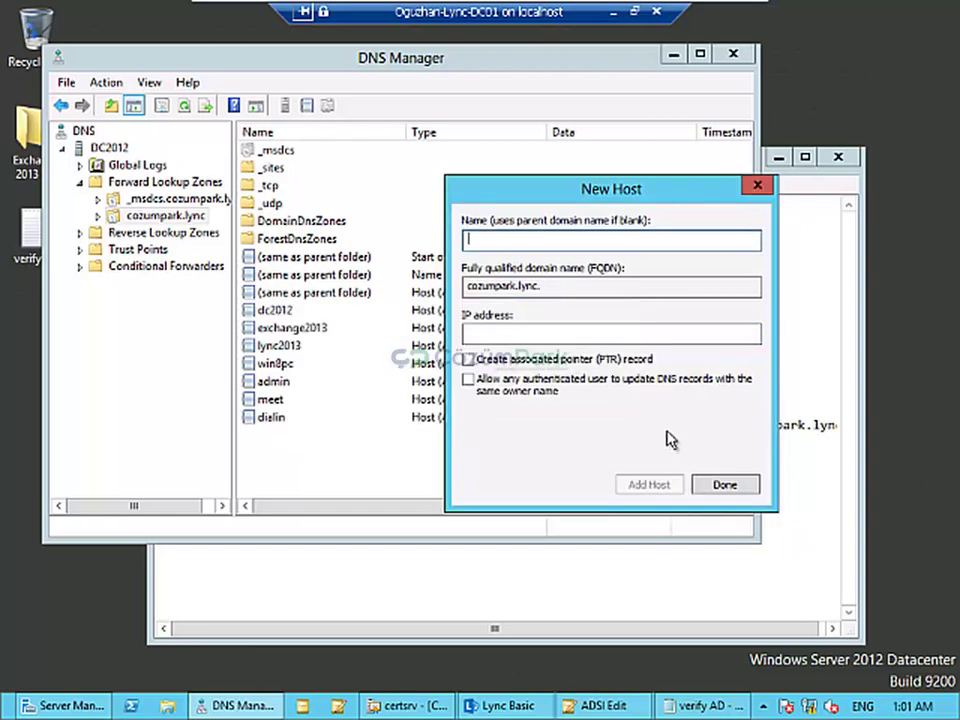
{"action": "left_click", "coordinate": [727, 484]}
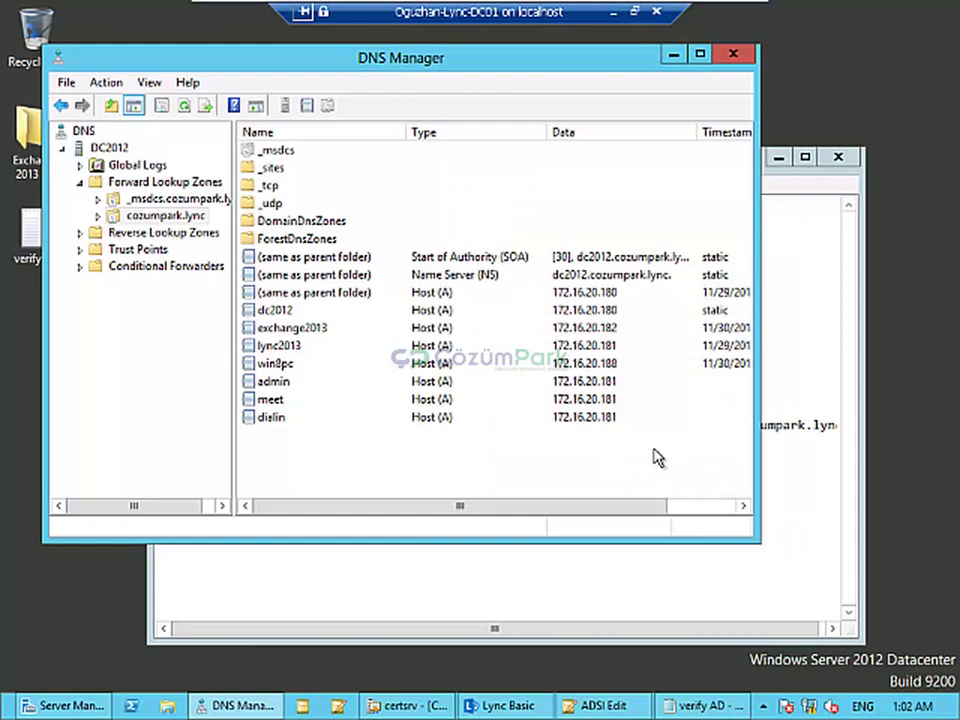
Begin a new Service Location (SRV) record in the cozumpark.lync zone.
{"action": "right_click", "coordinate": [428, 476]}
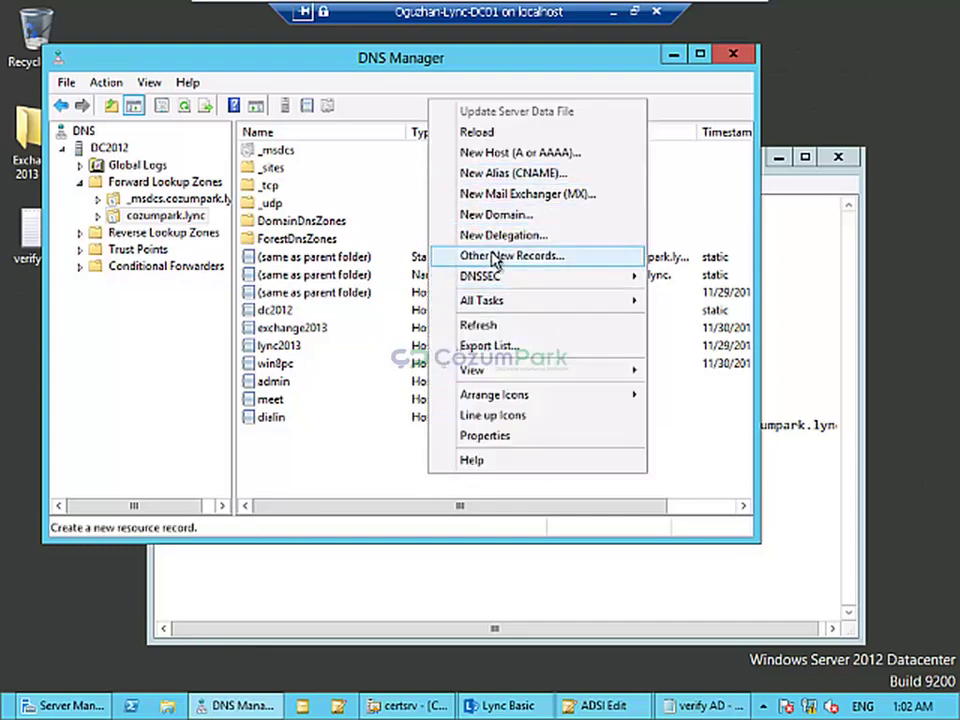
{"action": "left_click", "coordinate": [497, 257]}
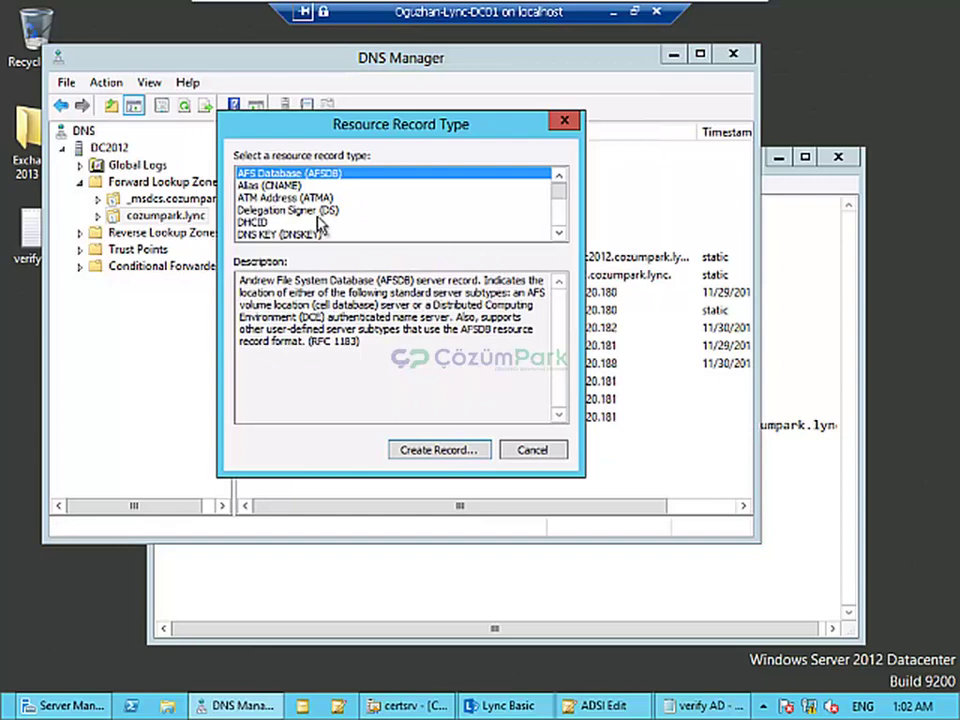
{"action": "left_click", "coordinate": [316, 211]}
{"action": "key", "text": "s"}
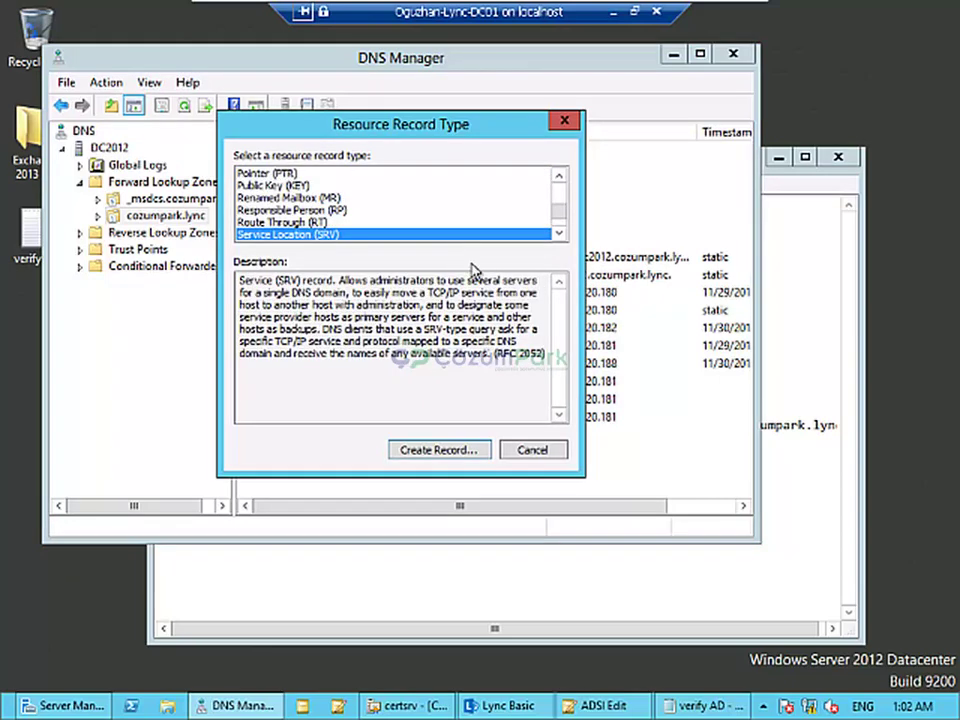
{"action": "left_click", "coordinate": [461, 450]}
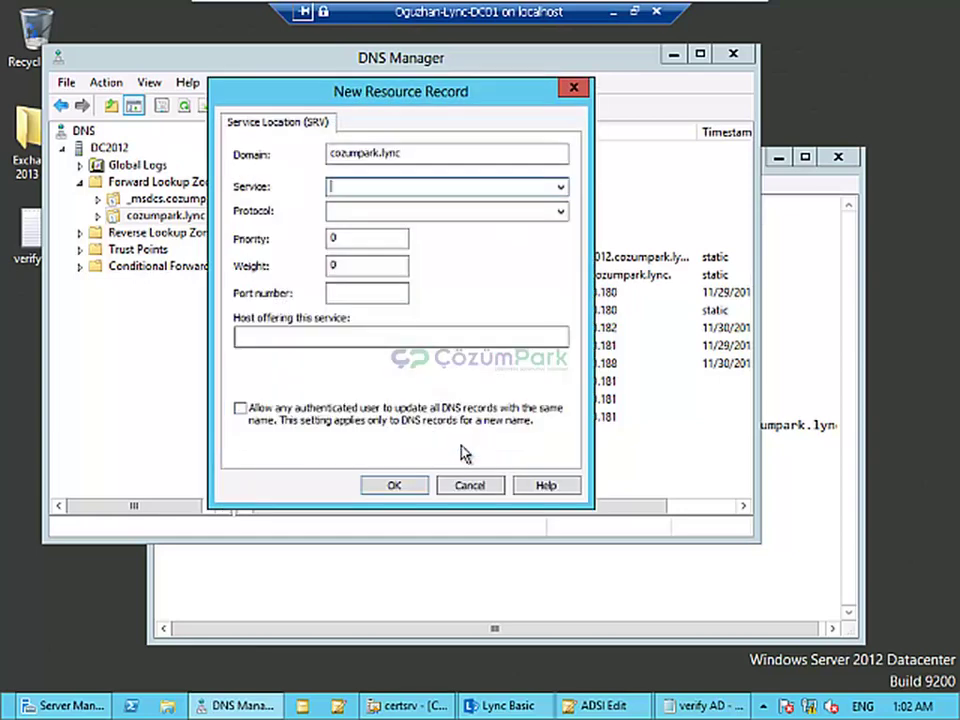
Save the SRV record _sipinternaltls, _tcp, port 5061, host 172.16.20.181, then minimize the DC VM.
{"action": "type", "text": "_"}
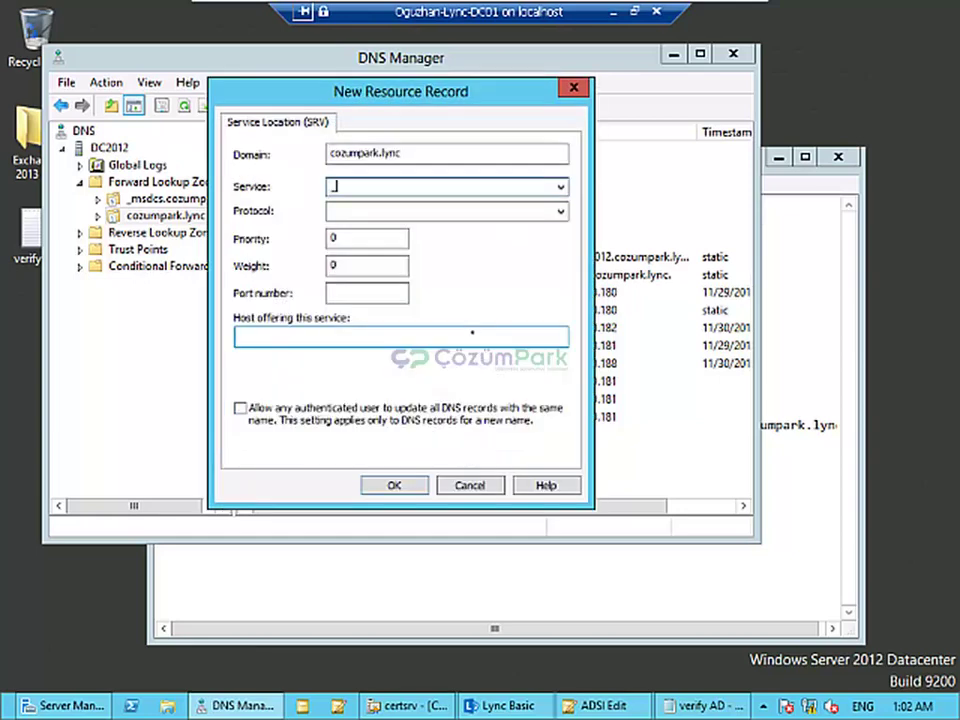
{"action": "type", "text": "sipintrenaltls"}
{"action": "left_click", "coordinate": [371, 213]}
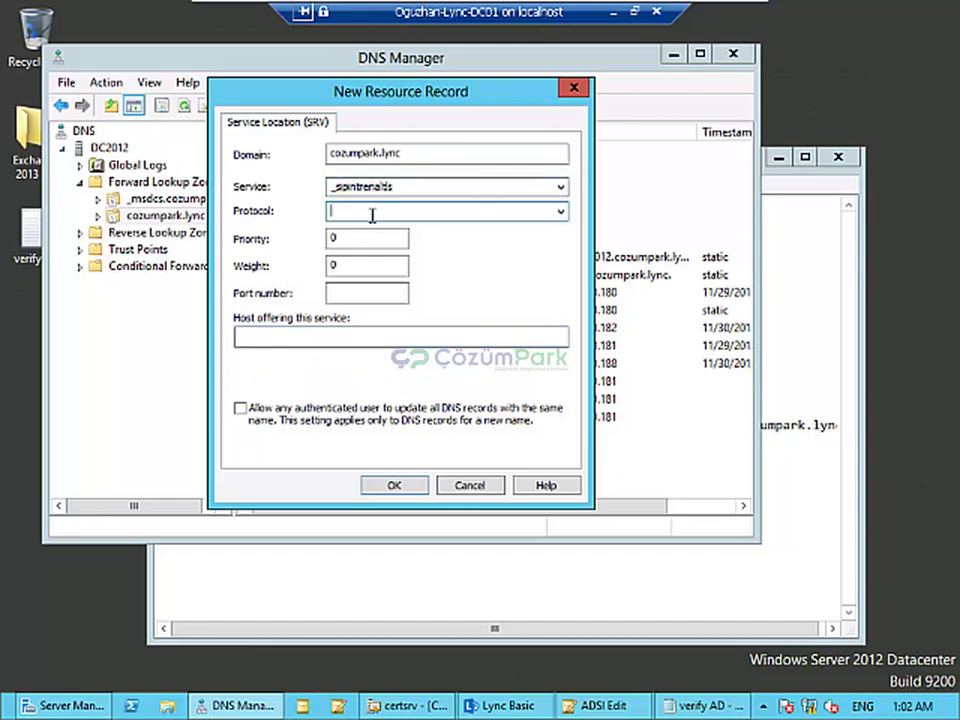
{"action": "type", "text": "_tcp"}
{"action": "left_click", "coordinate": [377, 298]}
{"action": "type", "text": "5061"}
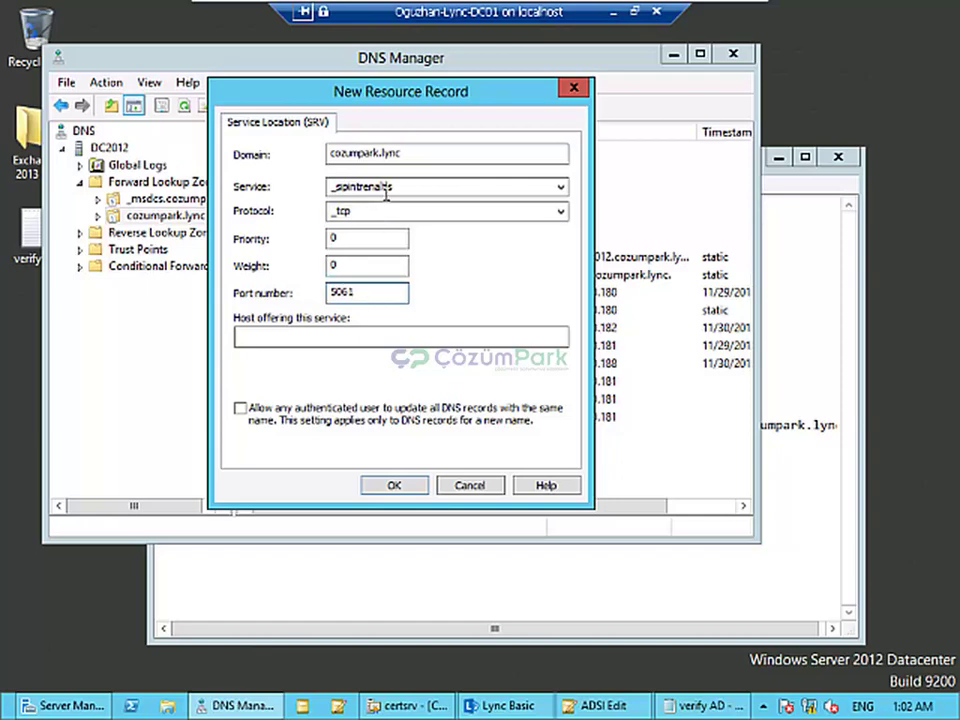
{"action": "key", "text": "alt+s"}
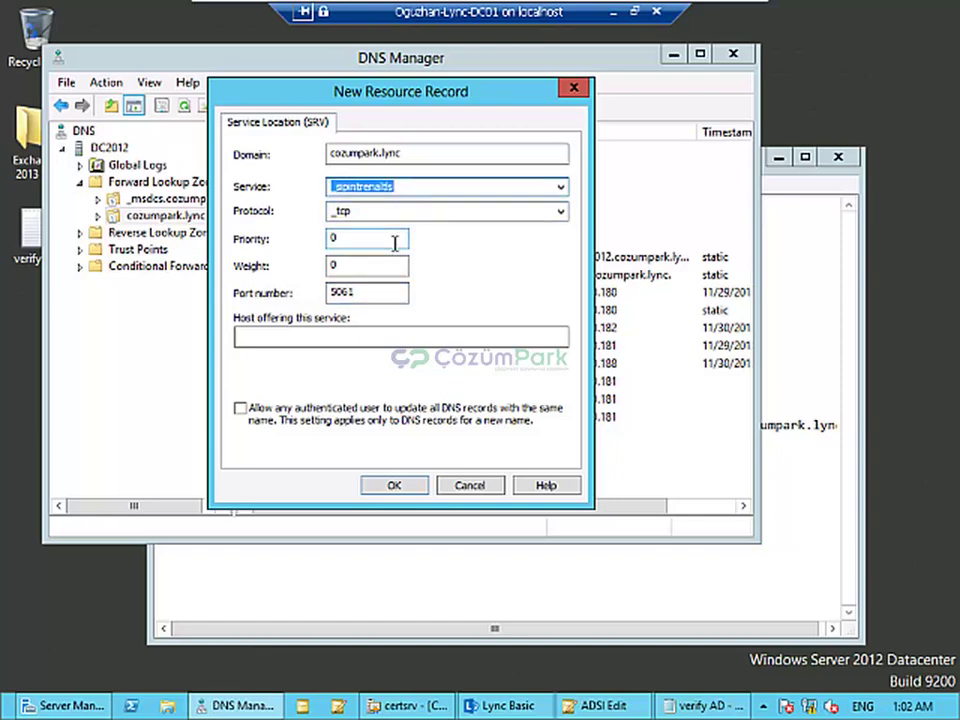
{"action": "type", "text": "_sip"}
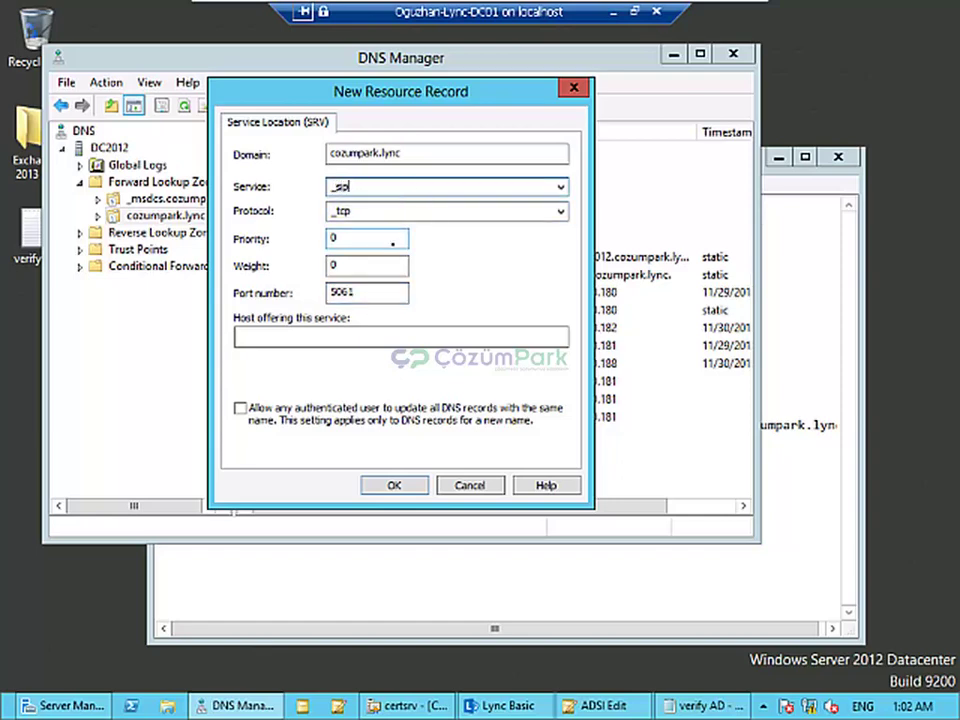
{"action": "type", "text": "internaltls"}
{"action": "left_click", "coordinate": [366, 337]}
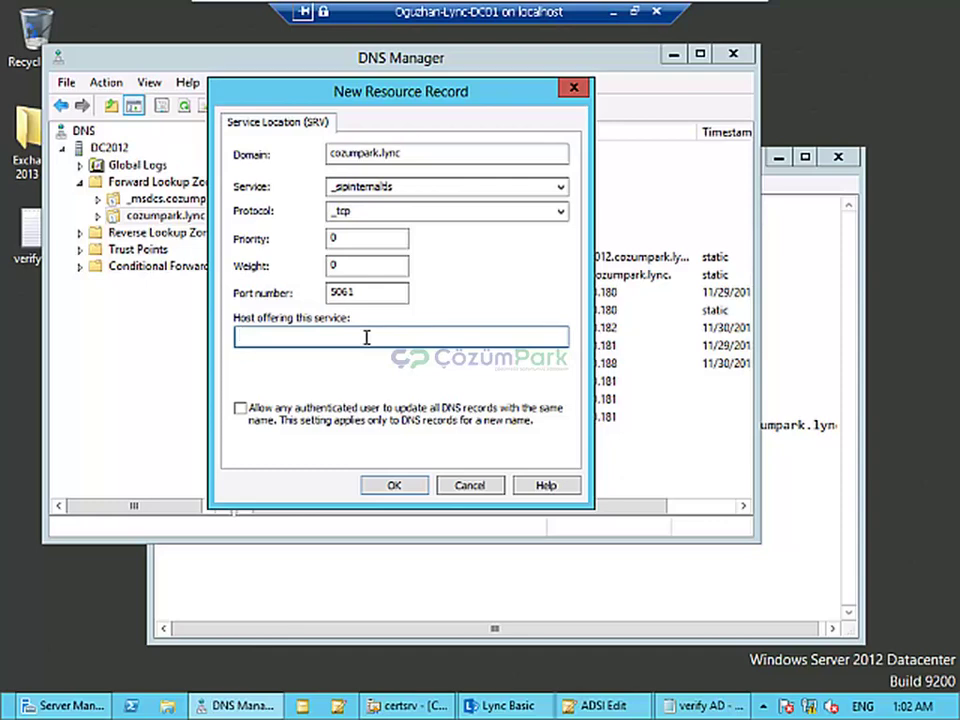
{"action": "type", "text": "172.16.20.181"}
{"action": "left_click", "coordinate": [397, 486]}
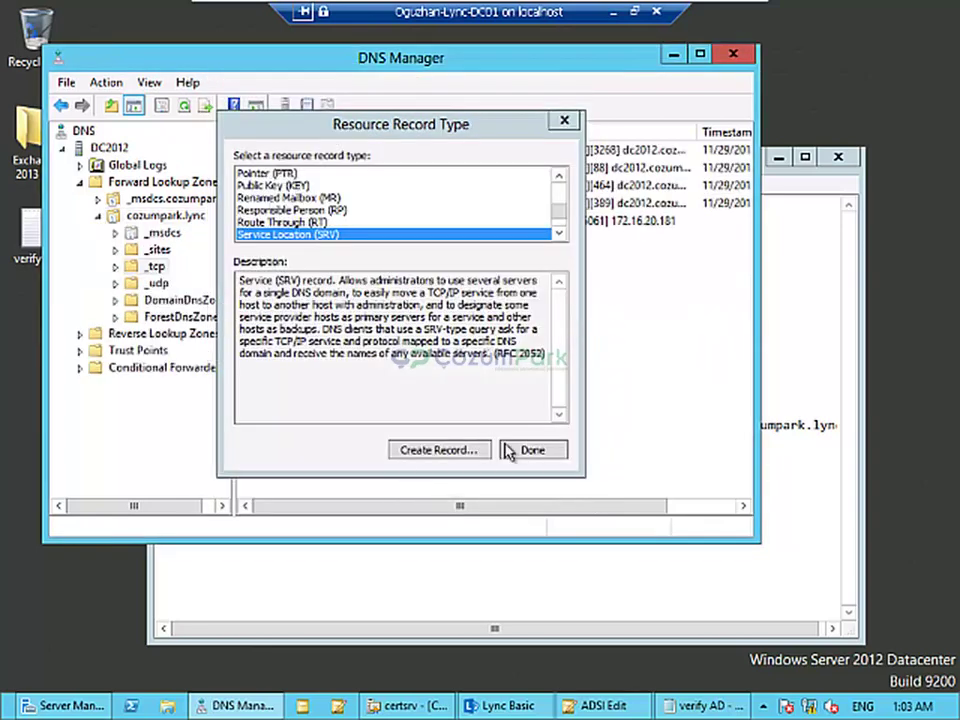
{"action": "left_click", "coordinate": [531, 453]}
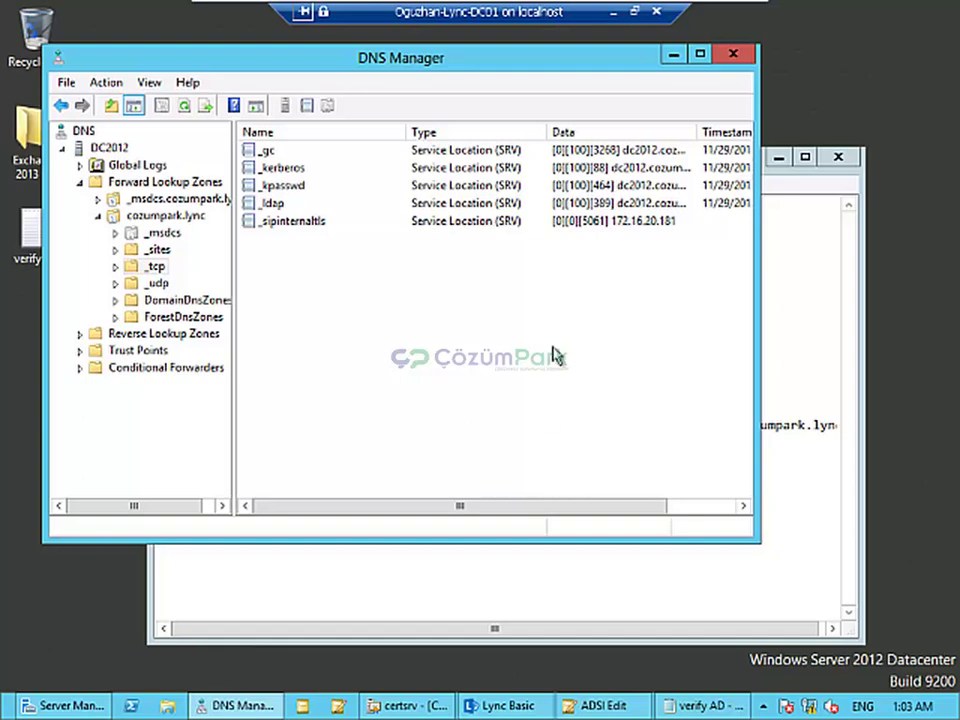
{"action": "left_click", "coordinate": [614, 14]}
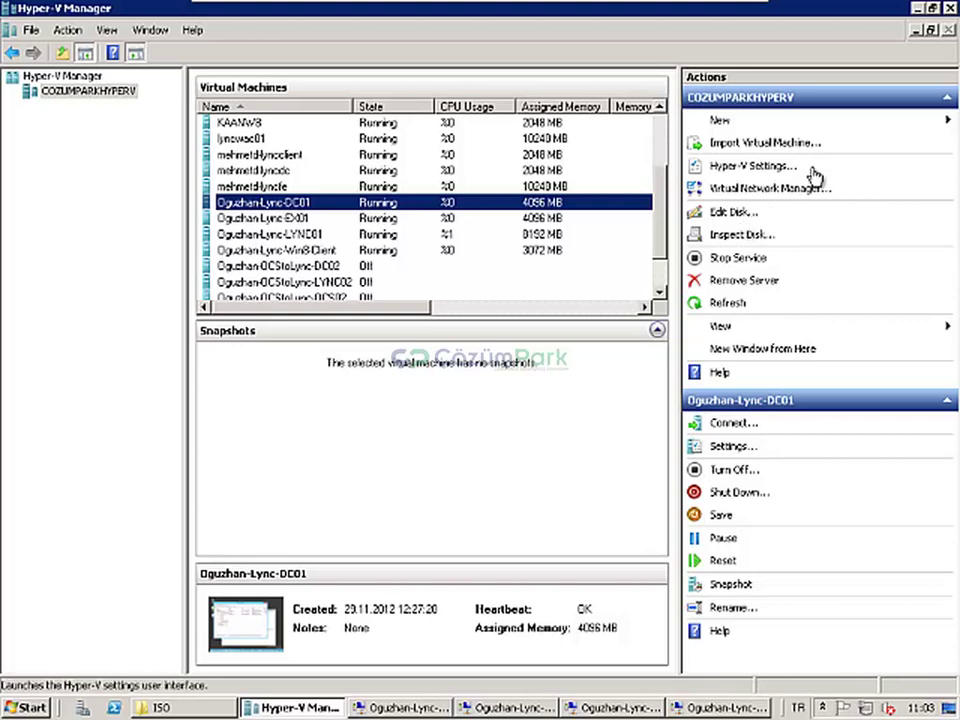
Reconnect to LYNC01 and bring the Install Local Configuration Store progress dialog into focus.
{"action": "double_click", "coordinate": [262, 236]}
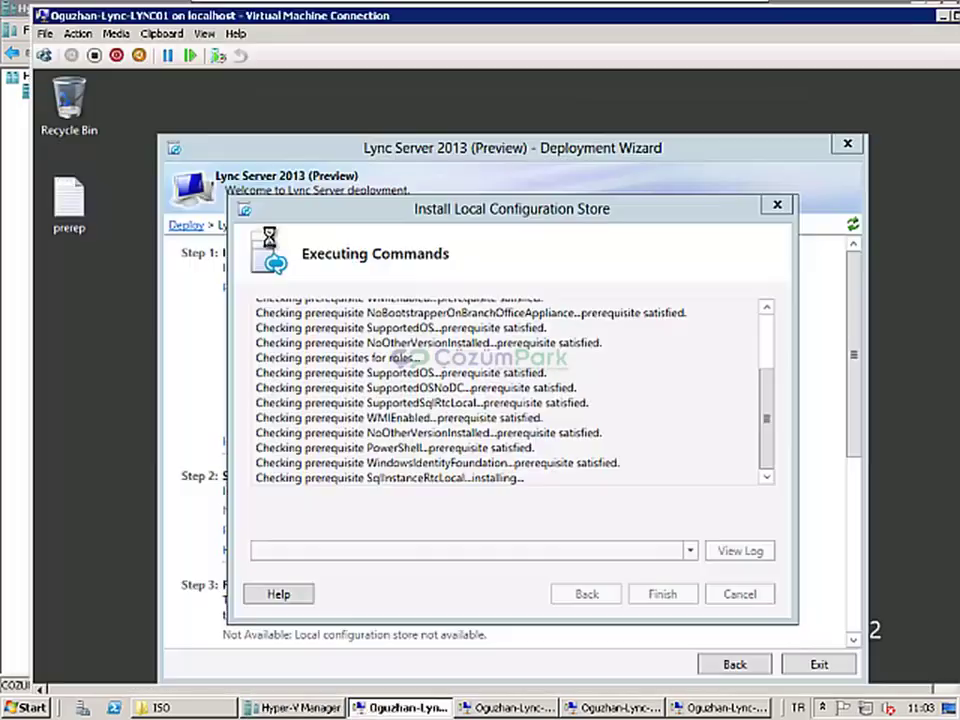
{"action": "left_click", "coordinate": [493, 429]}
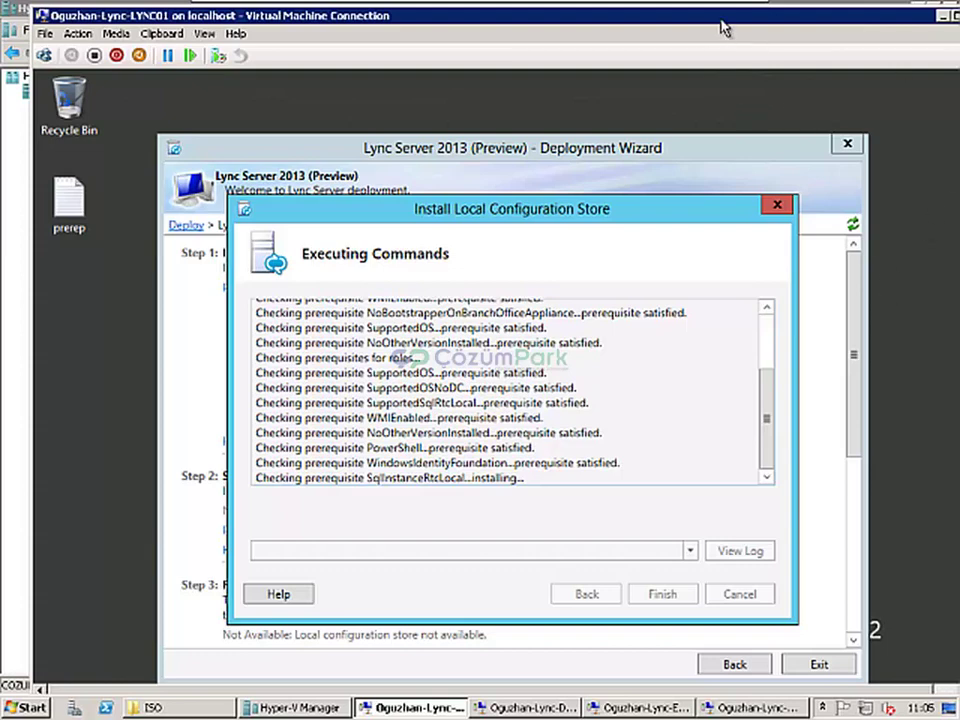
Make the LYNC01 VM window full screen and return to the desktop.
{"action": "double_click", "coordinate": [721, 20]}
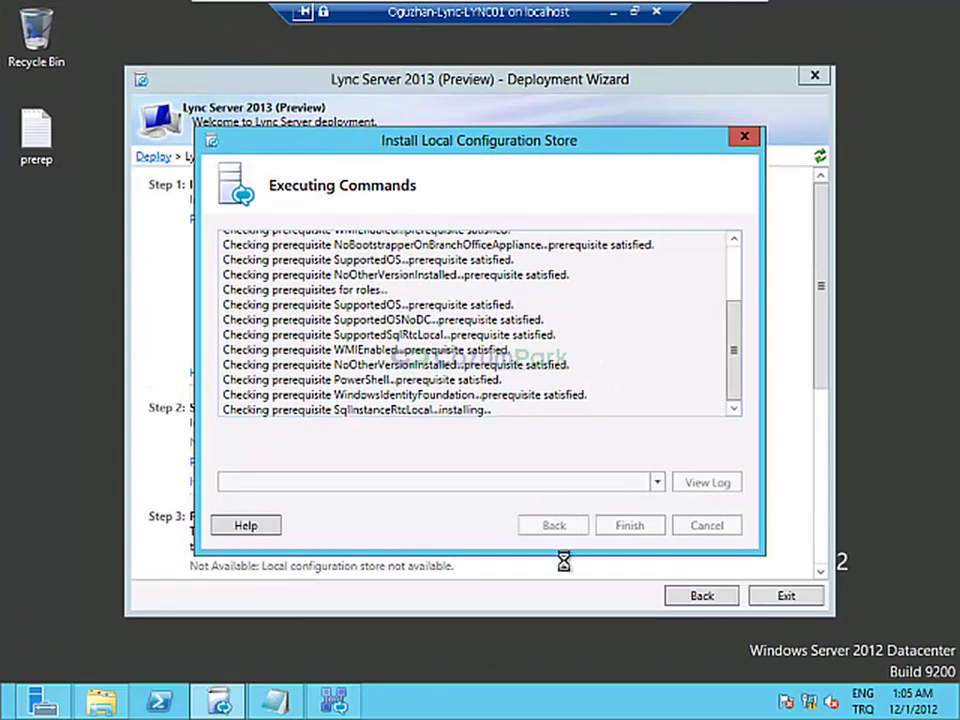
{"action": "key", "text": "super"}
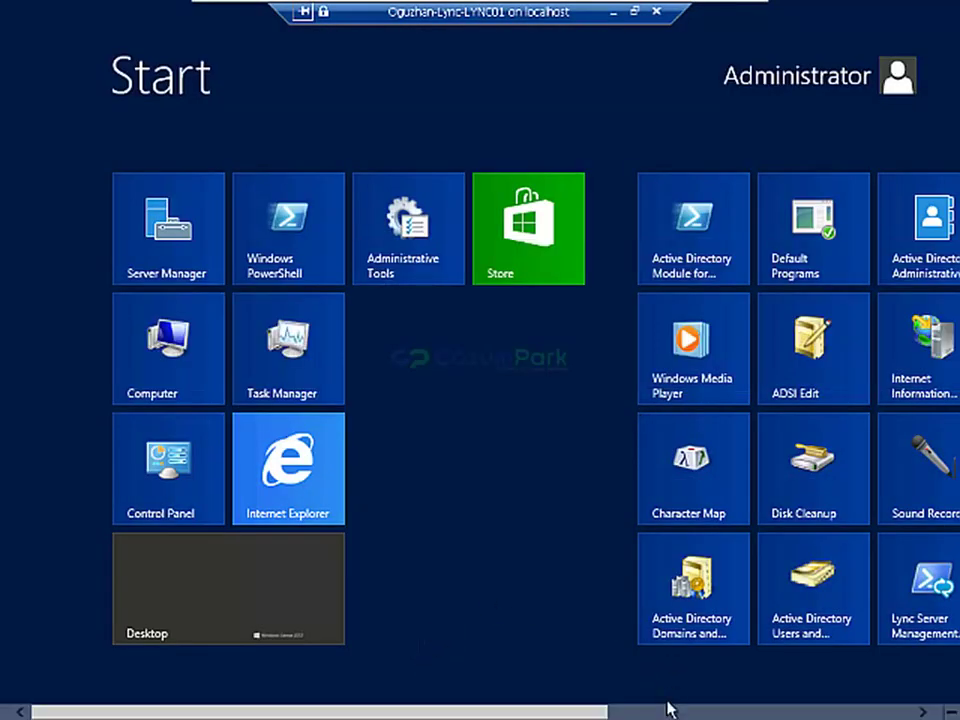
{"action": "left_click", "coordinate": [697, 714]}
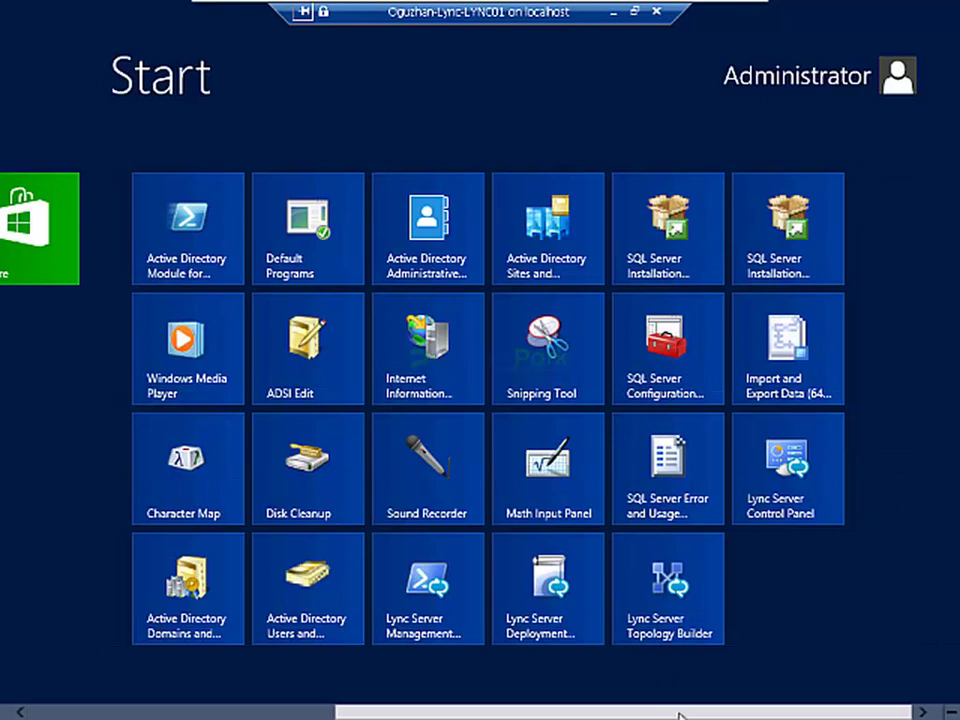
{"action": "key", "text": "super"}
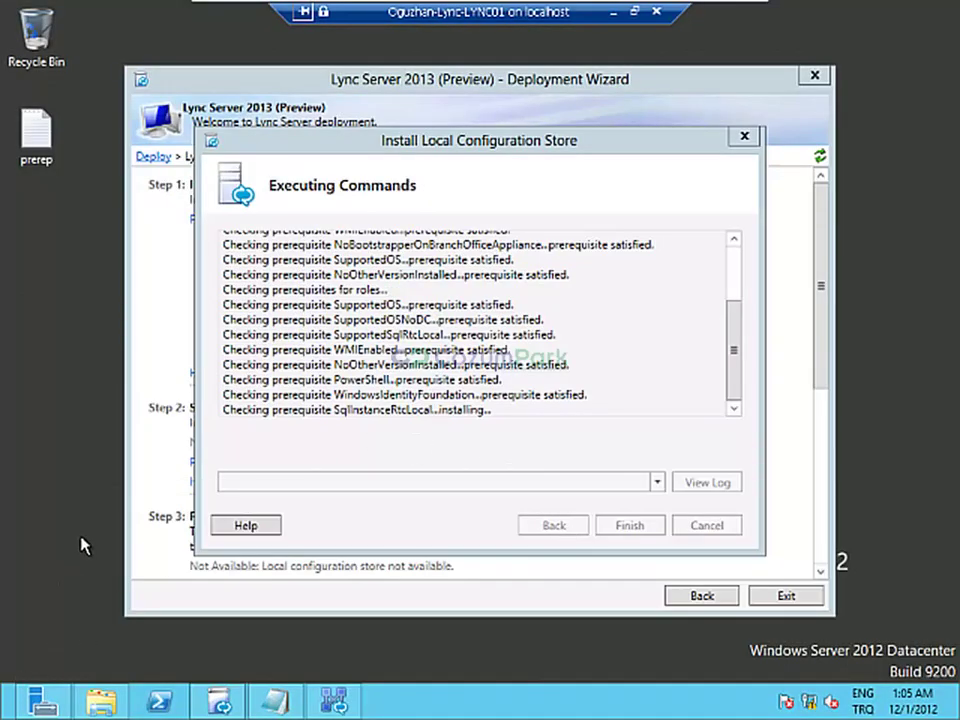
Open \\172.16.20.180\c$ from the Run dialog.
{"action": "key", "text": "super+r"}
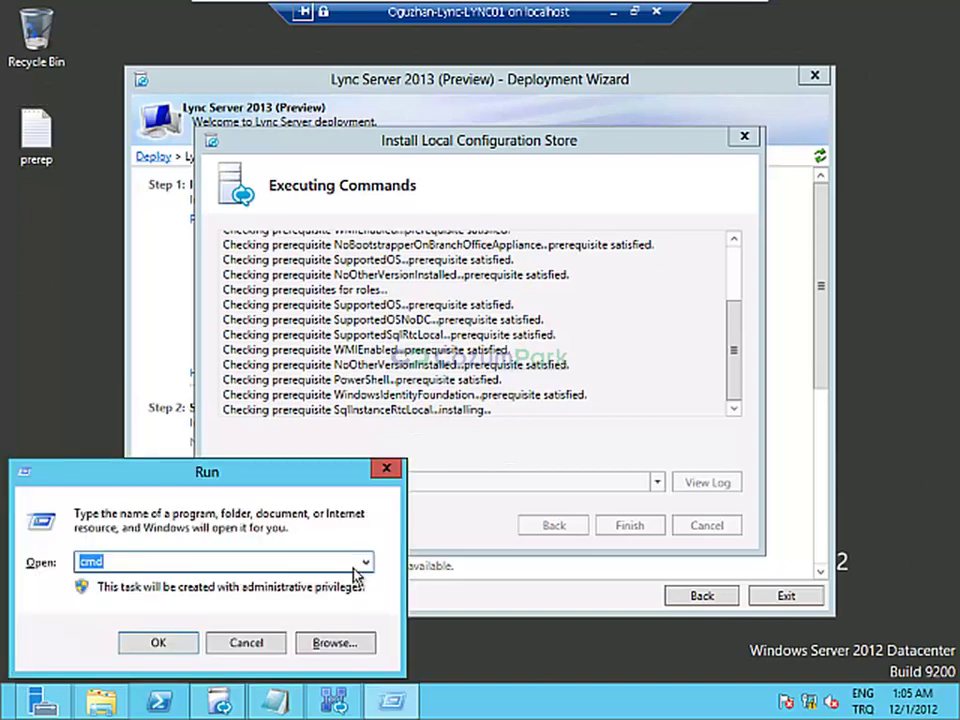
{"action": "type", "text": "\\"}
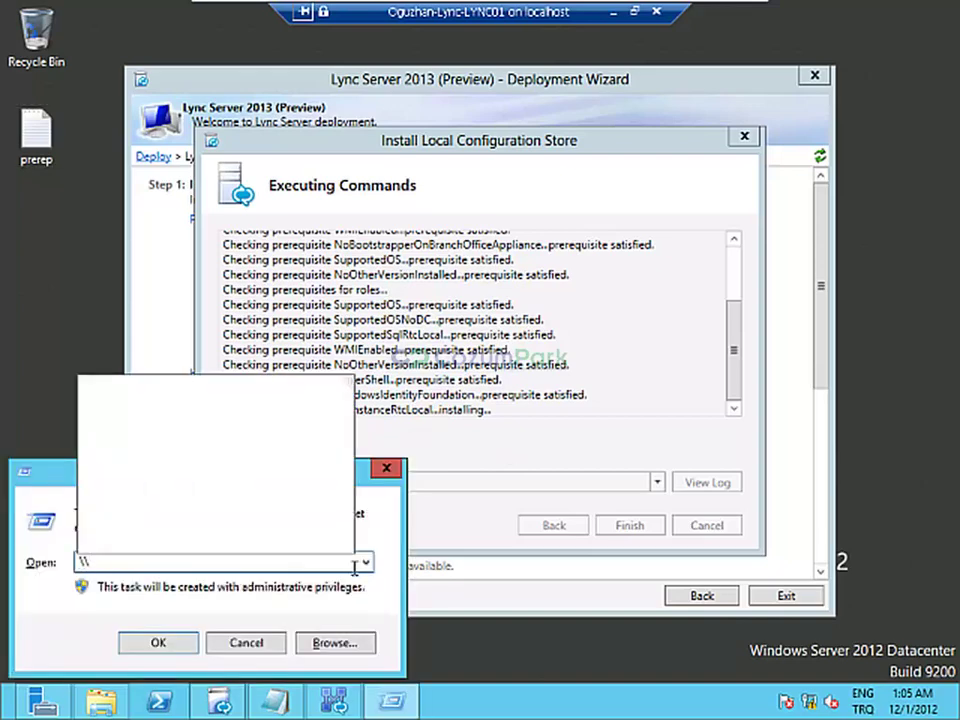
{"action": "type", "text": "172.10."}
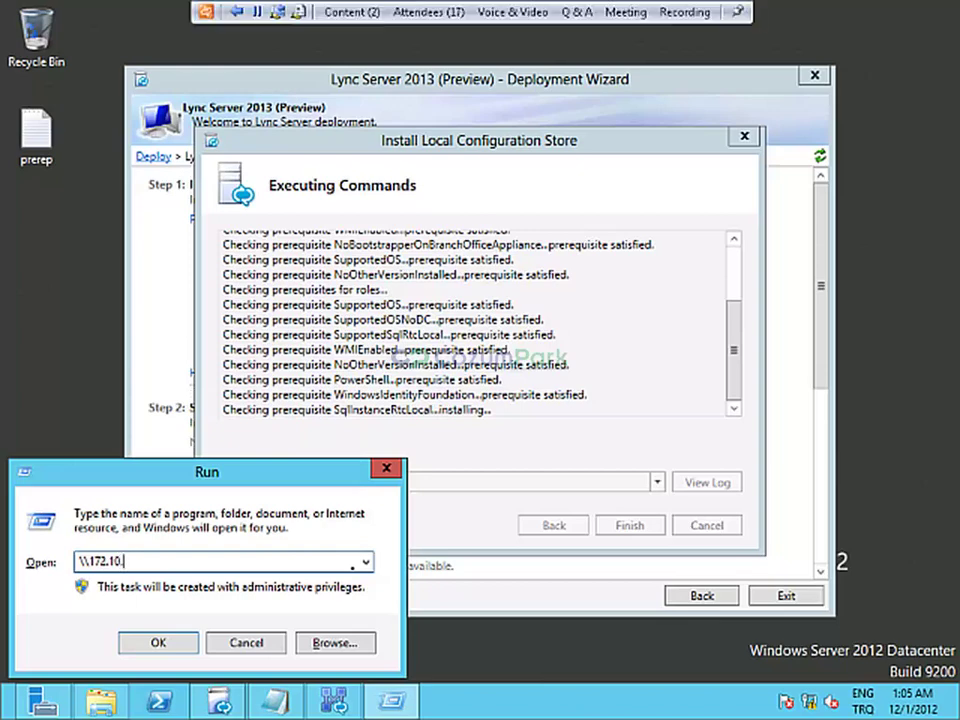
{"action": "key", "text": "BackSpace"}
{"action": "key", "text": "BackSpace"}
{"action": "type", "text": "6.20.180\\"}
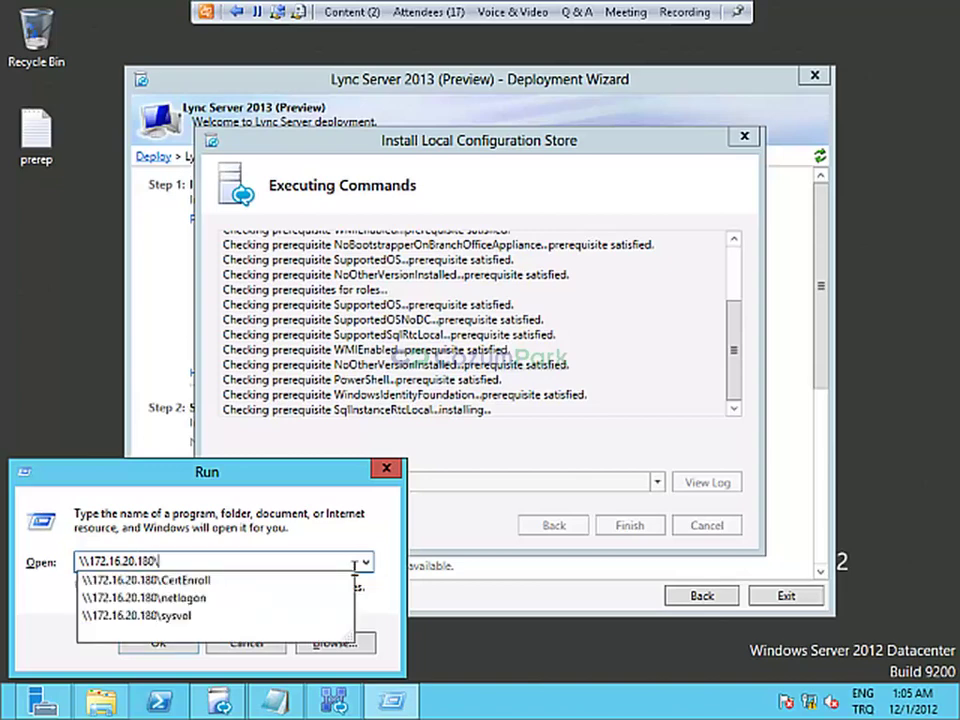
{"action": "type", "text": "c$"}
{"action": "key", "text": "Return"}
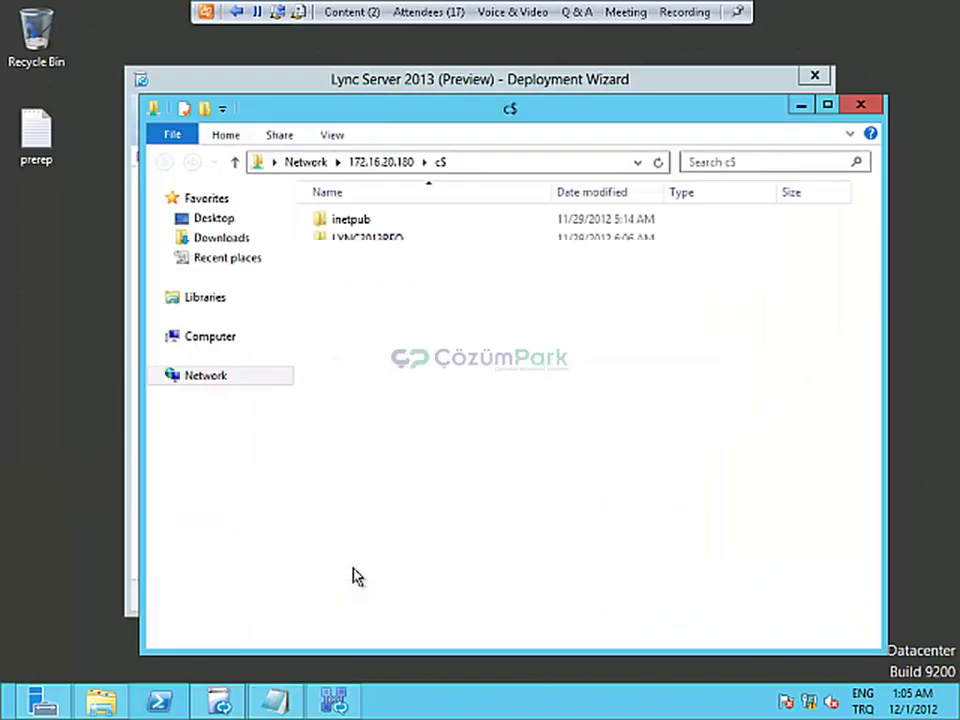
Copy the lyncentryx64 installer from LYNC2013REQ > lync 2013 RTM Basic Client.
{"action": "double_click", "coordinate": [368, 240]}
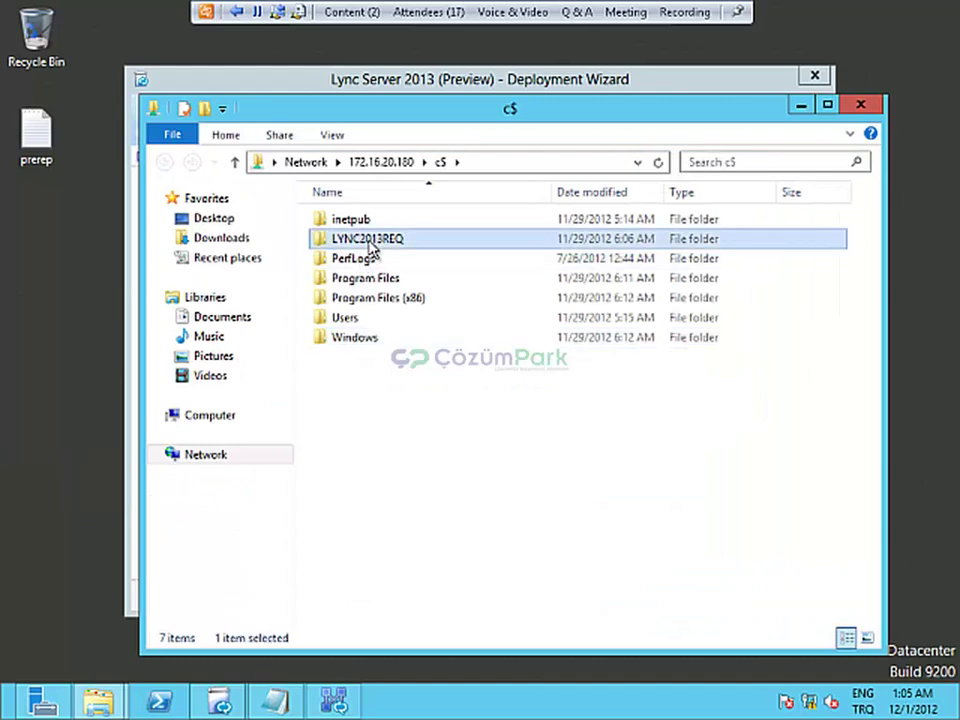
{"action": "double_click", "coordinate": [440, 259]}
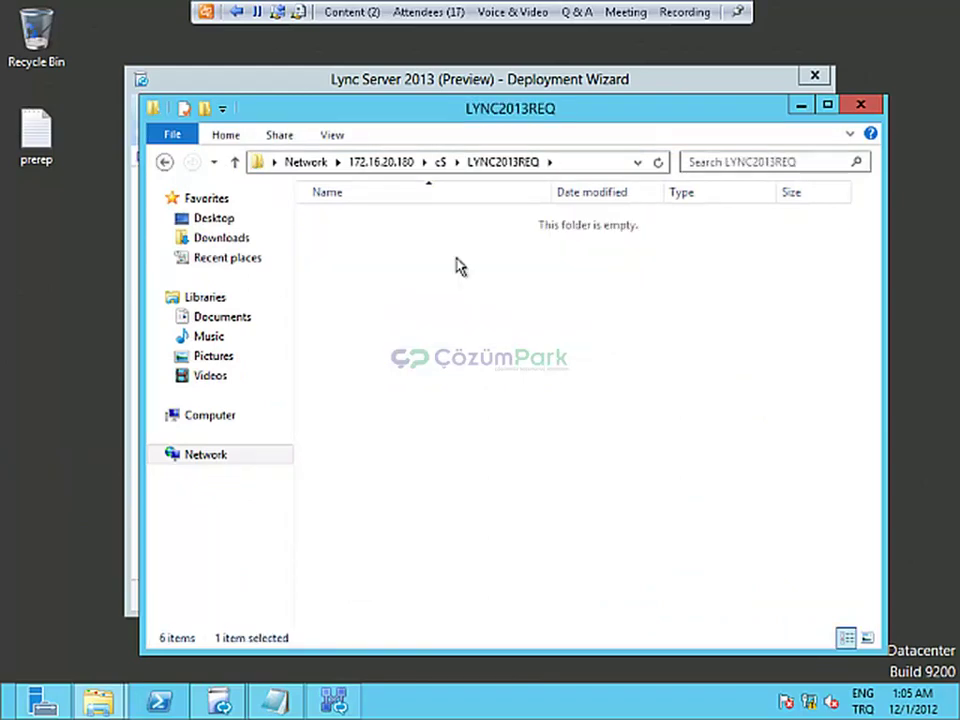
{"action": "right_click", "coordinate": [361, 226]}
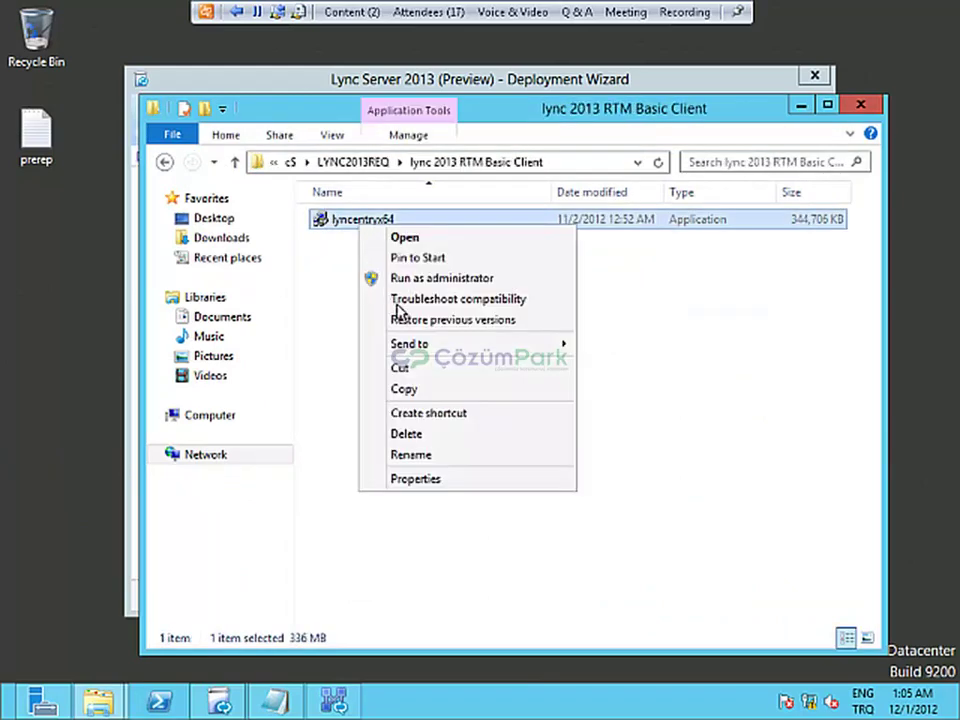
{"action": "left_click", "coordinate": [420, 391]}
{"action": "left_click", "coordinate": [416, 396]}
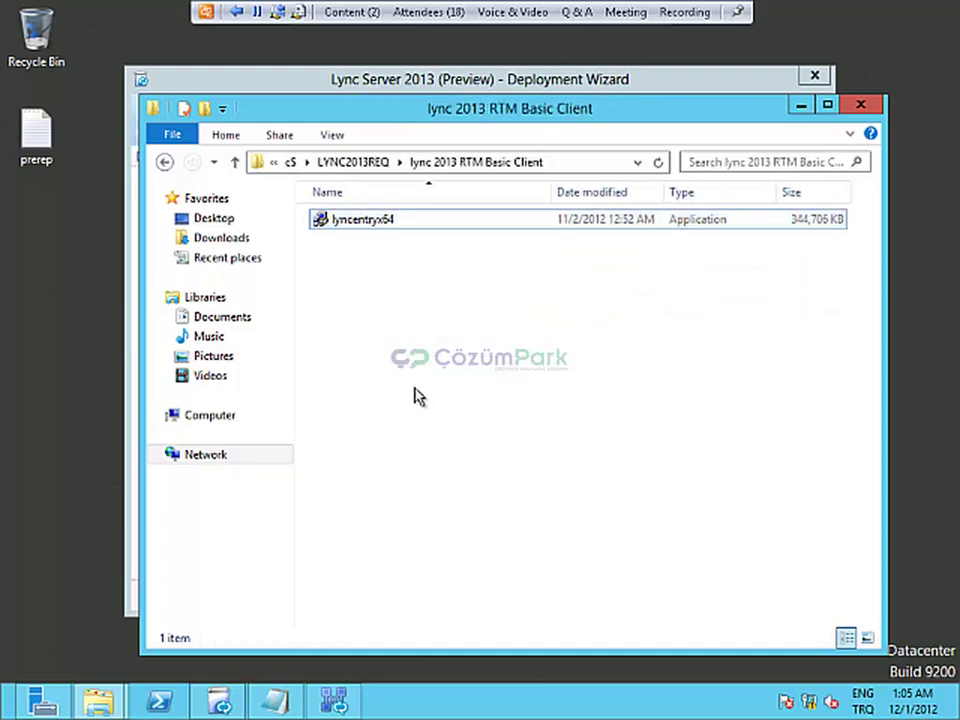
Paste the lyncentryx64 installer onto the desktop.
{"action": "key", "text": "BackSpace"}
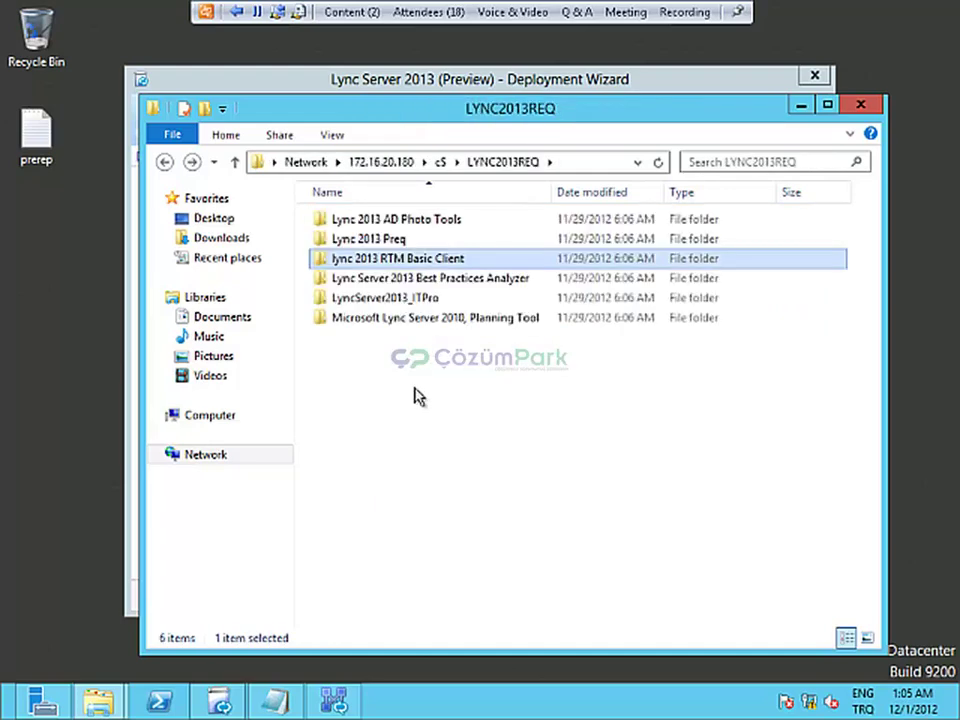
{"action": "left_click", "coordinate": [86, 401]}
{"action": "right_click", "coordinate": [57, 346]}
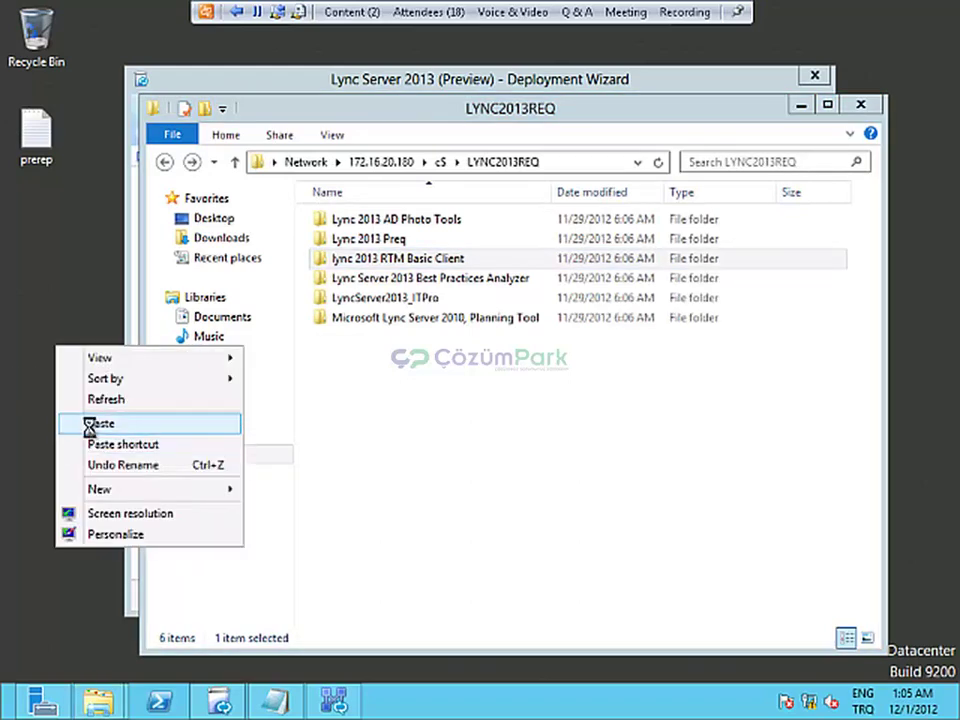
{"action": "left_click", "coordinate": [94, 422]}
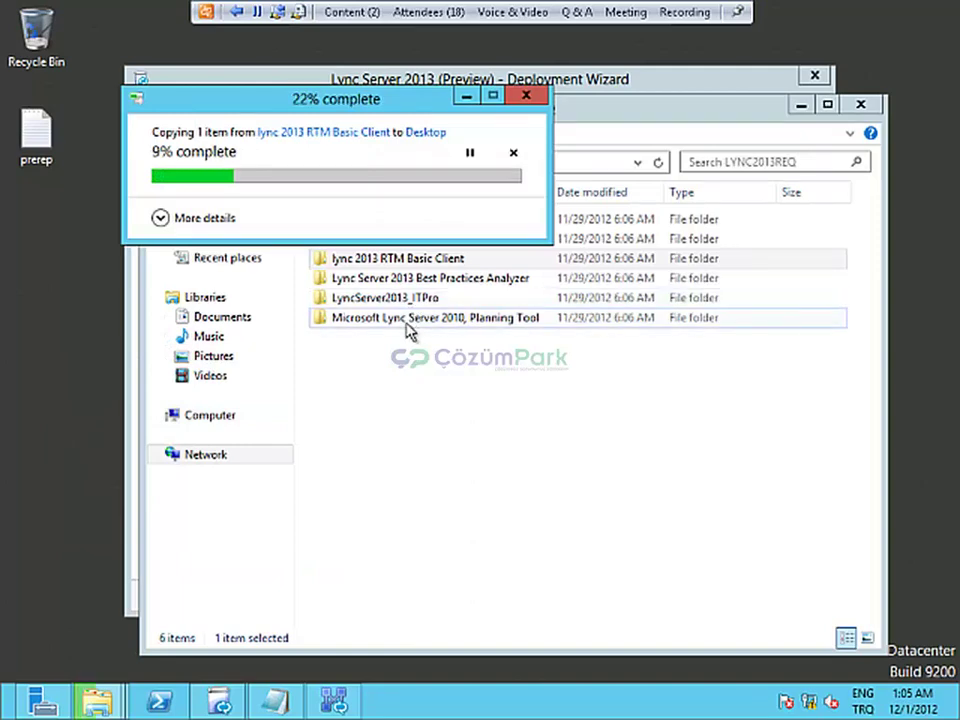
{"action": "left_click", "coordinate": [408, 330]}
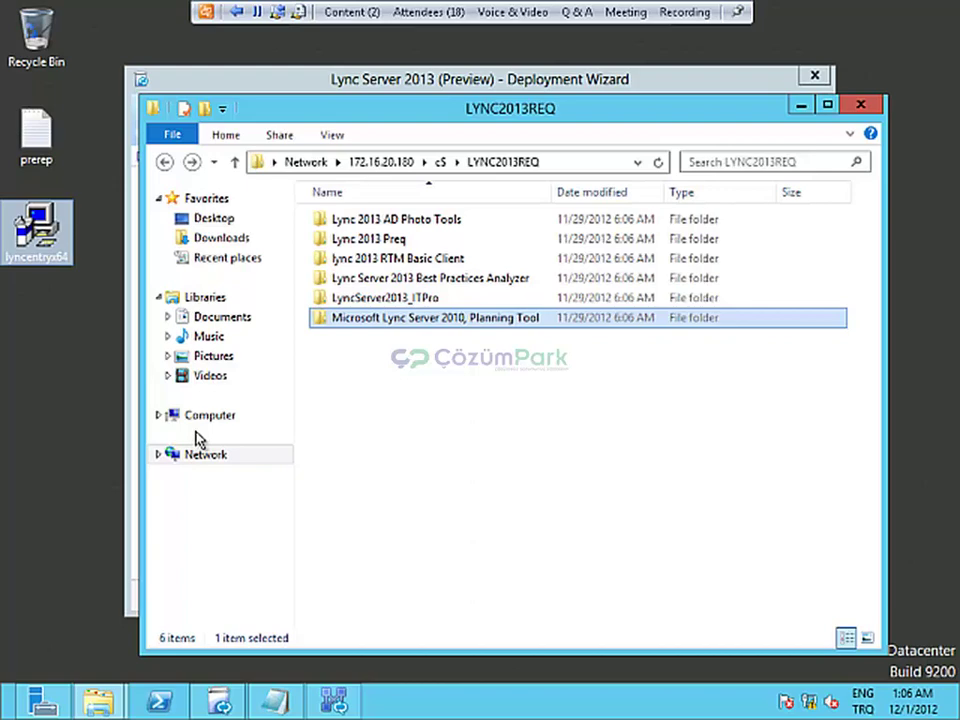
{"action": "left_click_drag", "start_coordinate": [47, 190], "coordinate": [196, 285]}
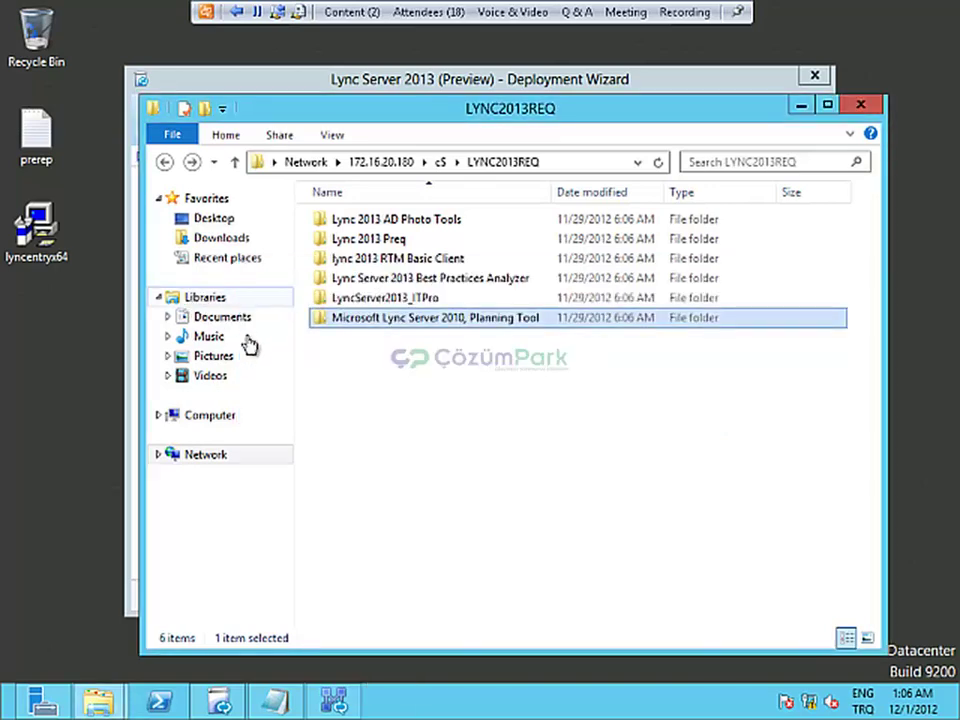
Install Lync Basic 2013 with default settings after accepting the license terms, then check the store install.
{"action": "left_click", "coordinate": [803, 106]}
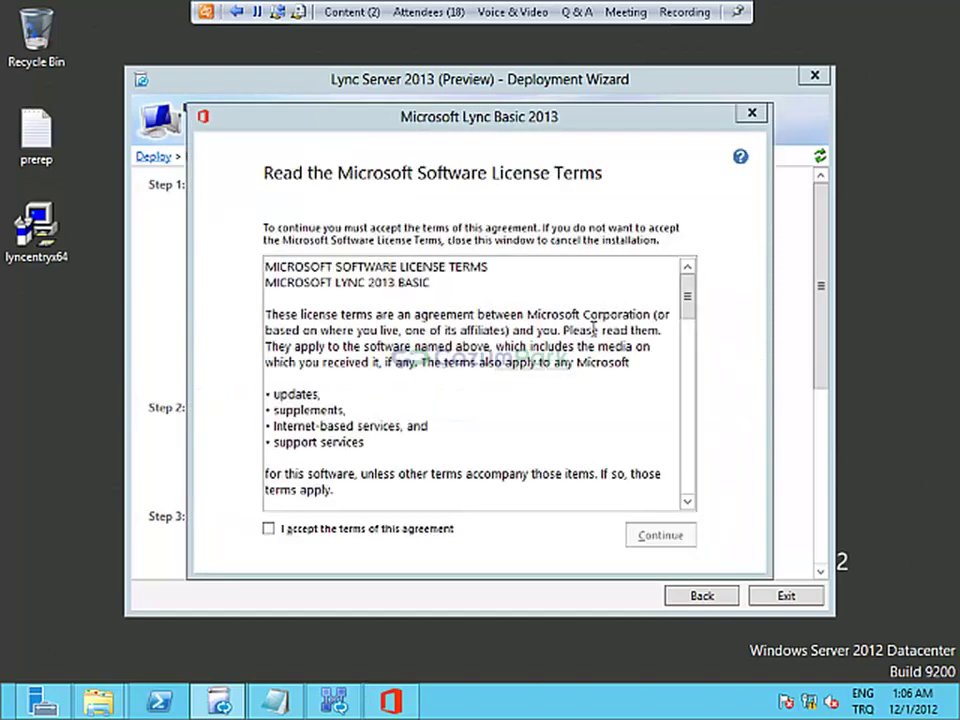
{"action": "left_click", "coordinate": [394, 532]}
{"action": "left_click", "coordinate": [662, 537]}
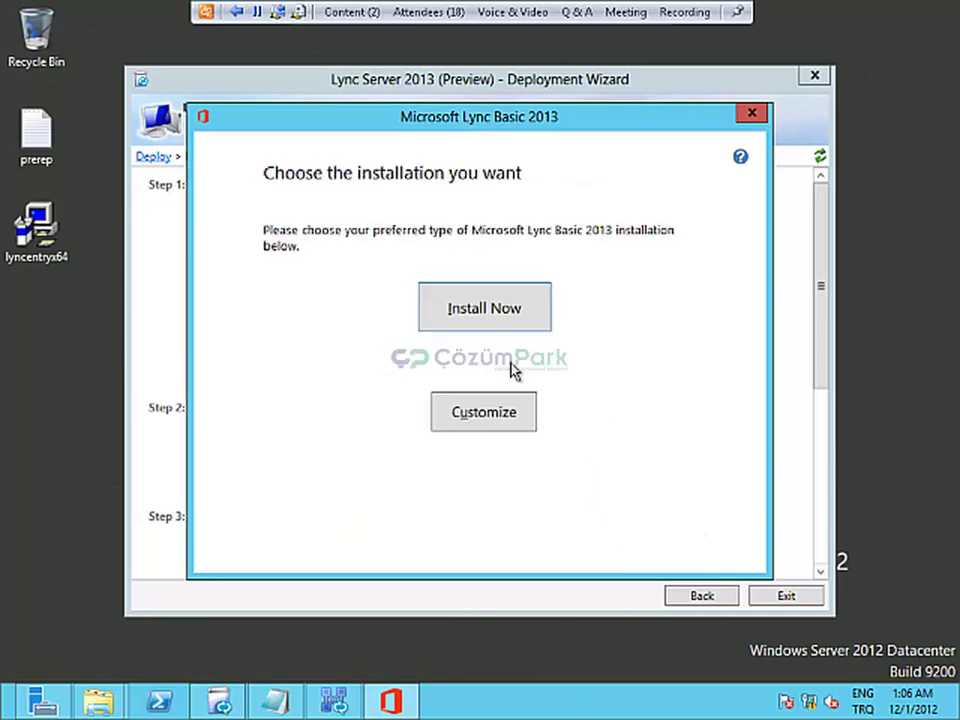
{"action": "left_click", "coordinate": [511, 321]}
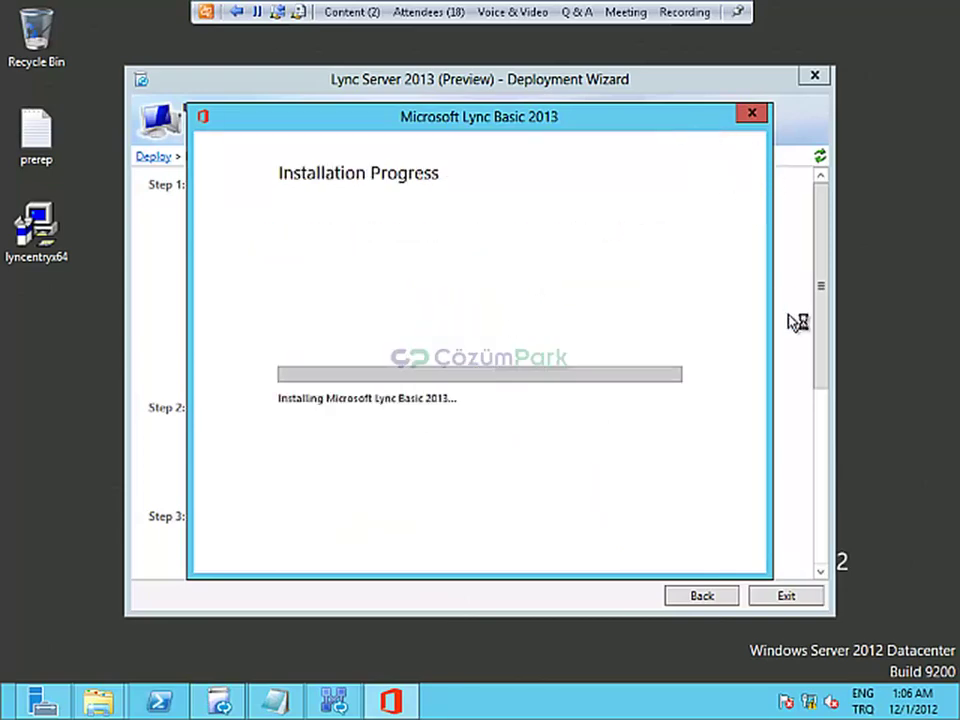
{"action": "left_click", "coordinate": [406, 207]}
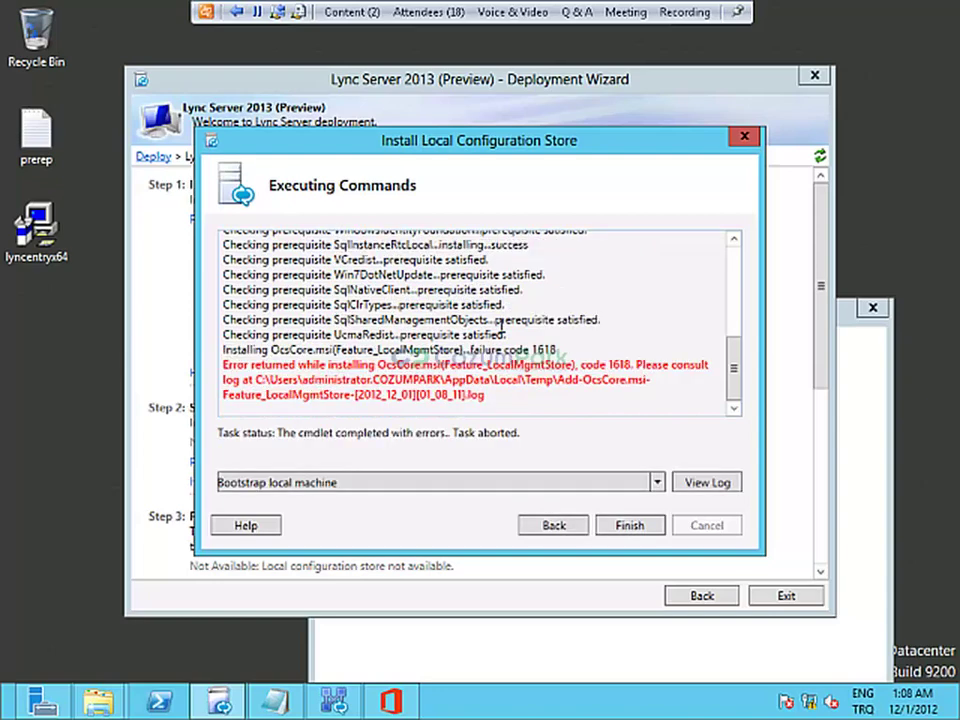
Close the failed store install and rerun Step 1 retrieving directly from the Central Management store.
{"action": "left_click", "coordinate": [627, 525]}
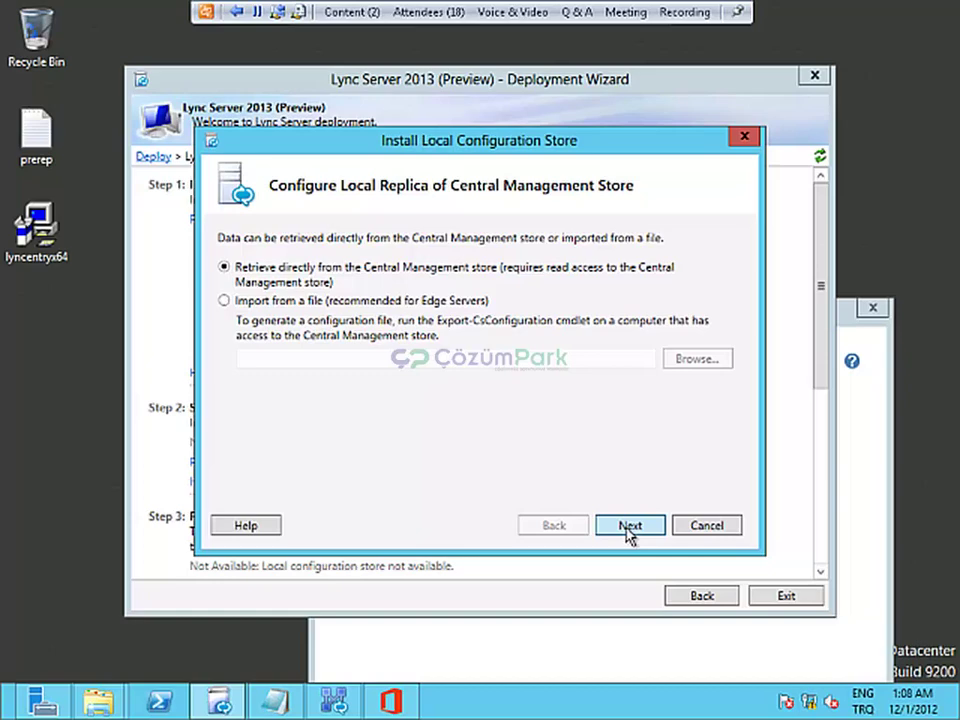
{"action": "left_click", "coordinate": [629, 527]}
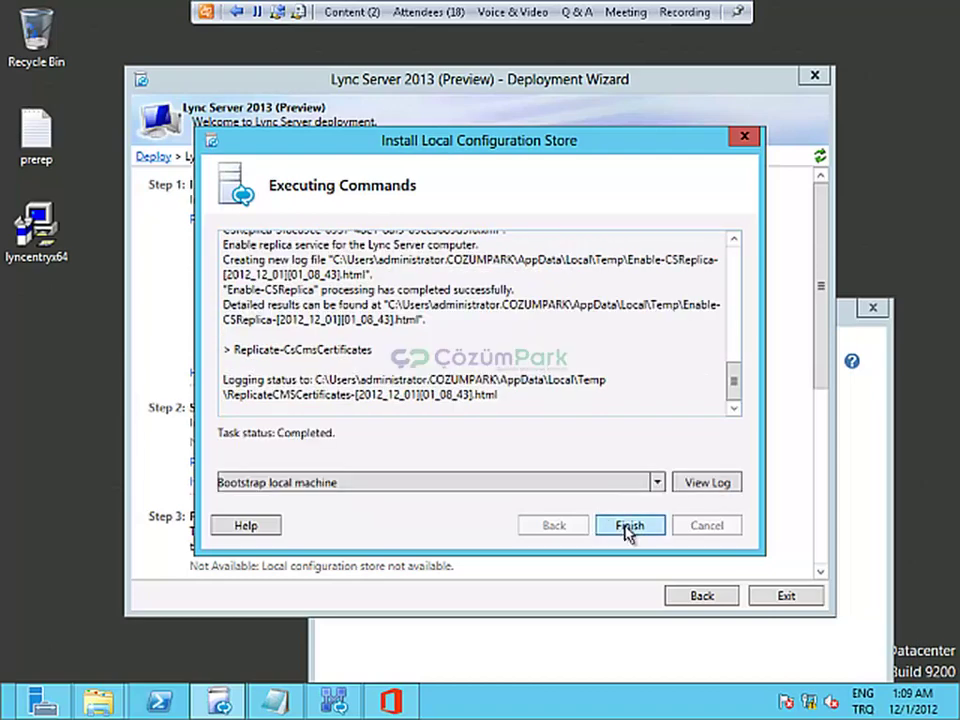
Close the completed store install and show the prerequisites for Step 2.
{"action": "left_click", "coordinate": [628, 526]}
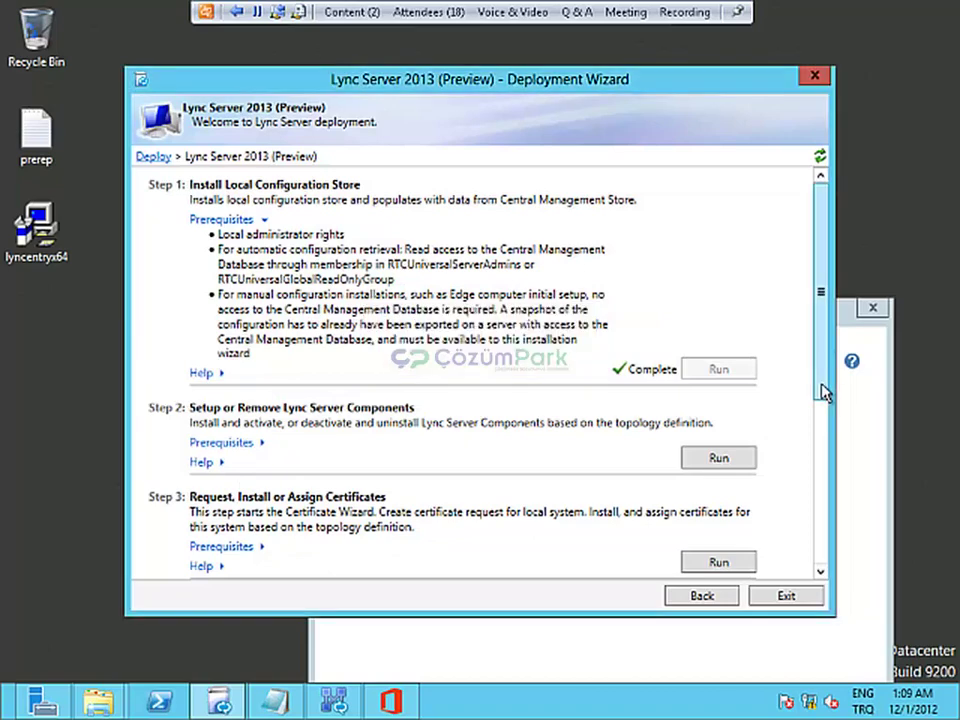
{"action": "scroll", "coordinate": [816, 432], "scroll_direction": "down", "scroll_amount": 2}
{"action": "scroll", "coordinate": [816, 432], "scroll_direction": "down", "scroll_amount": 1}
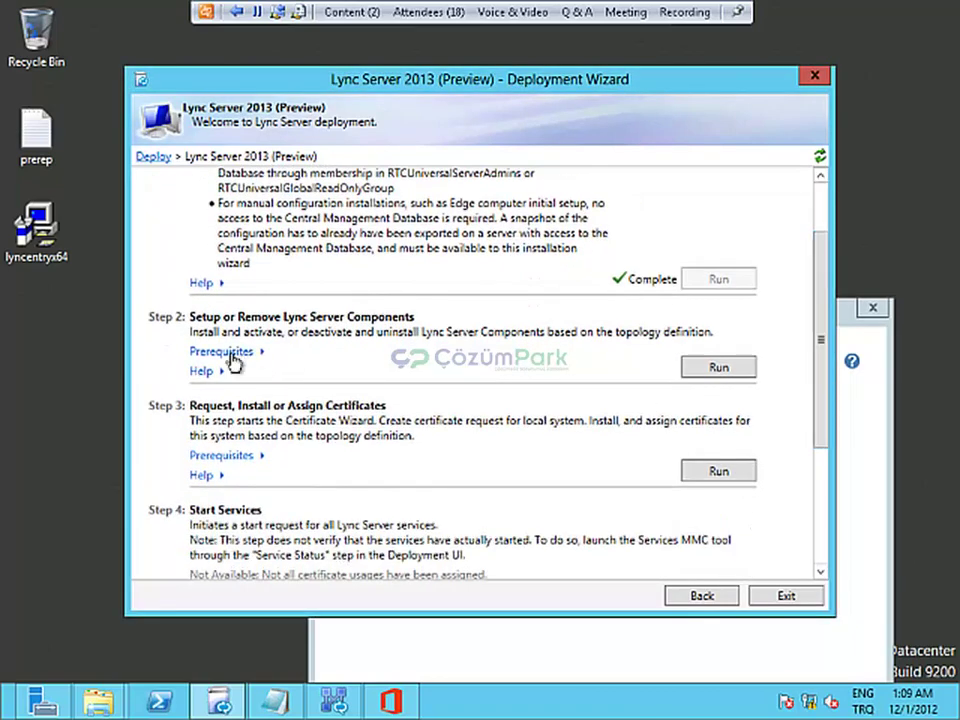
{"action": "left_click", "coordinate": [225, 352]}
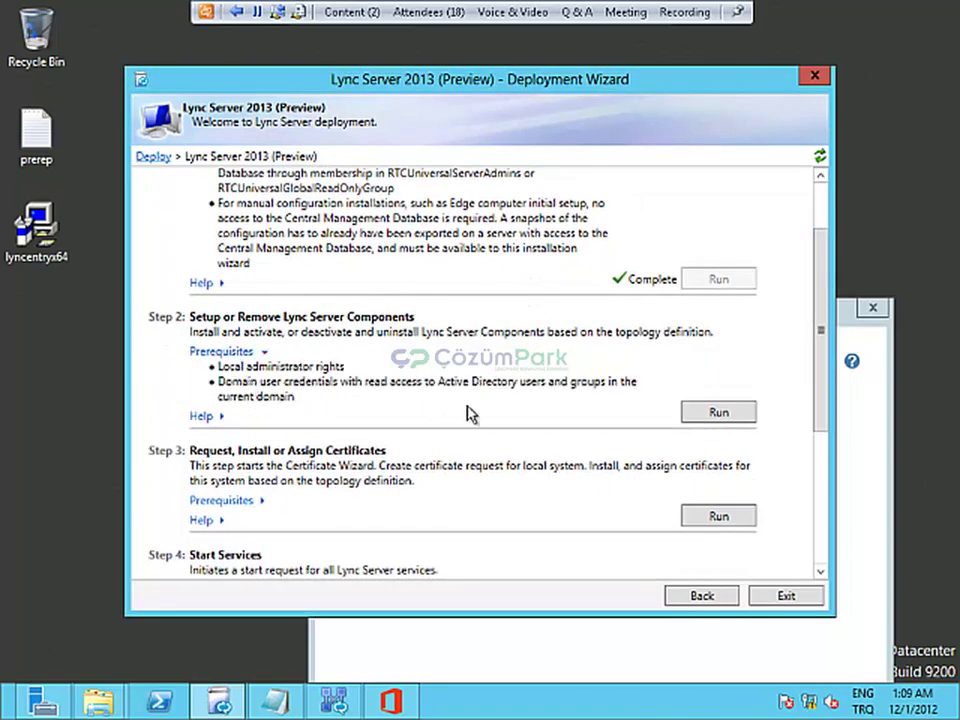
Run Step 2 to install the Lync Server components, moving the progress window to the right.
{"action": "left_click", "coordinate": [743, 419]}
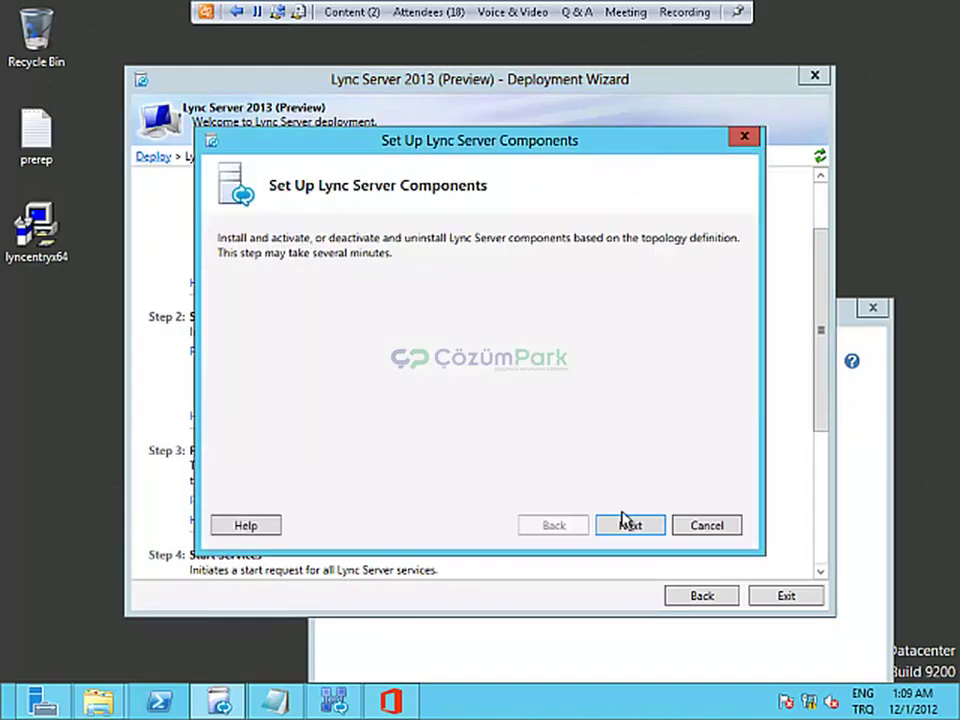
{"action": "left_click", "coordinate": [627, 532]}
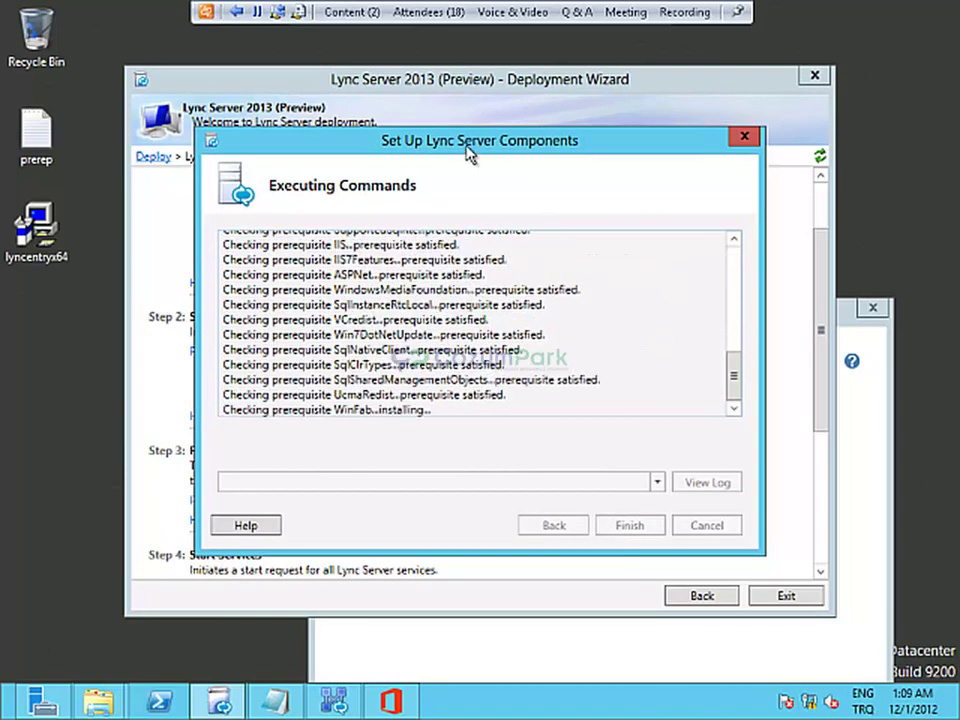
{"action": "left_click_drag", "start_coordinate": [469, 146], "coordinate": [703, 136]}
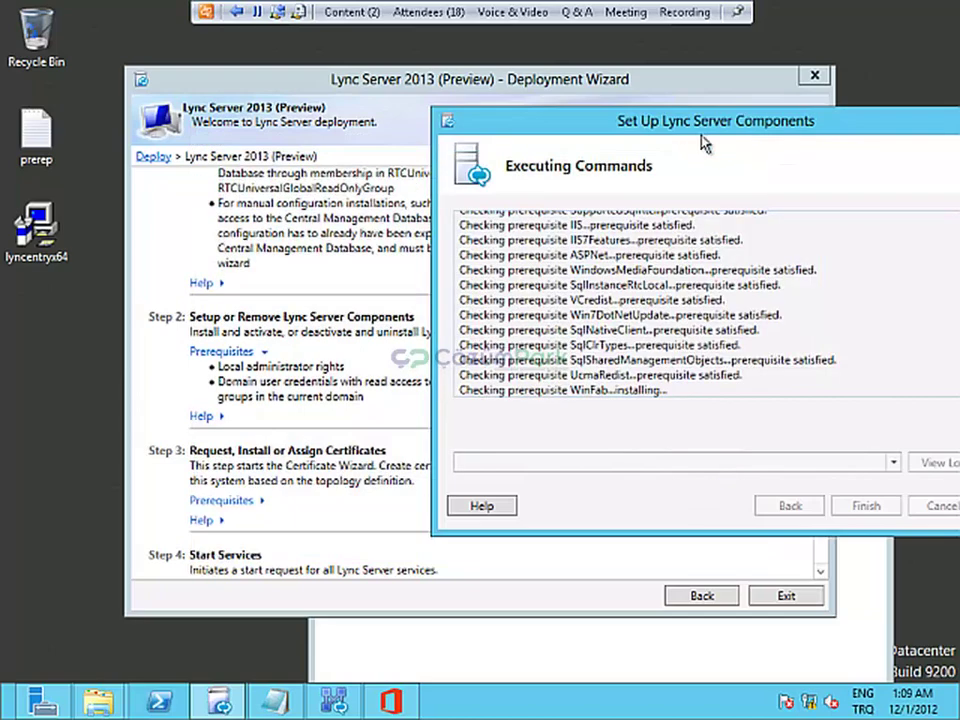
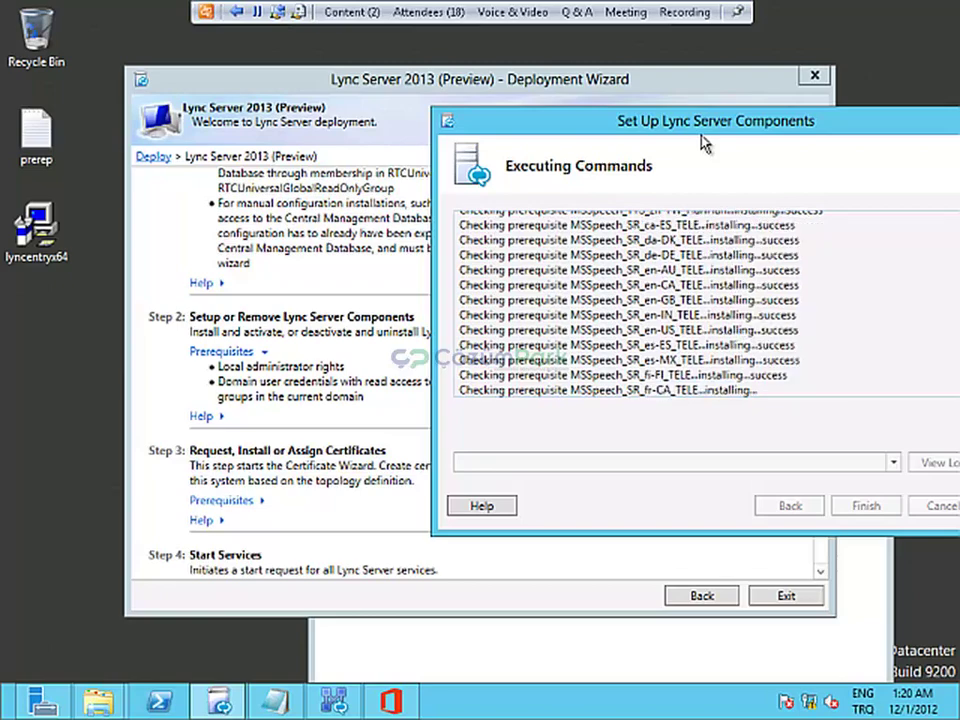
Move the component setup progress window up and left to reveal the dialog behind it.
{"action": "left_click_drag", "start_coordinate": [560, 118], "coordinate": [380, 63]}
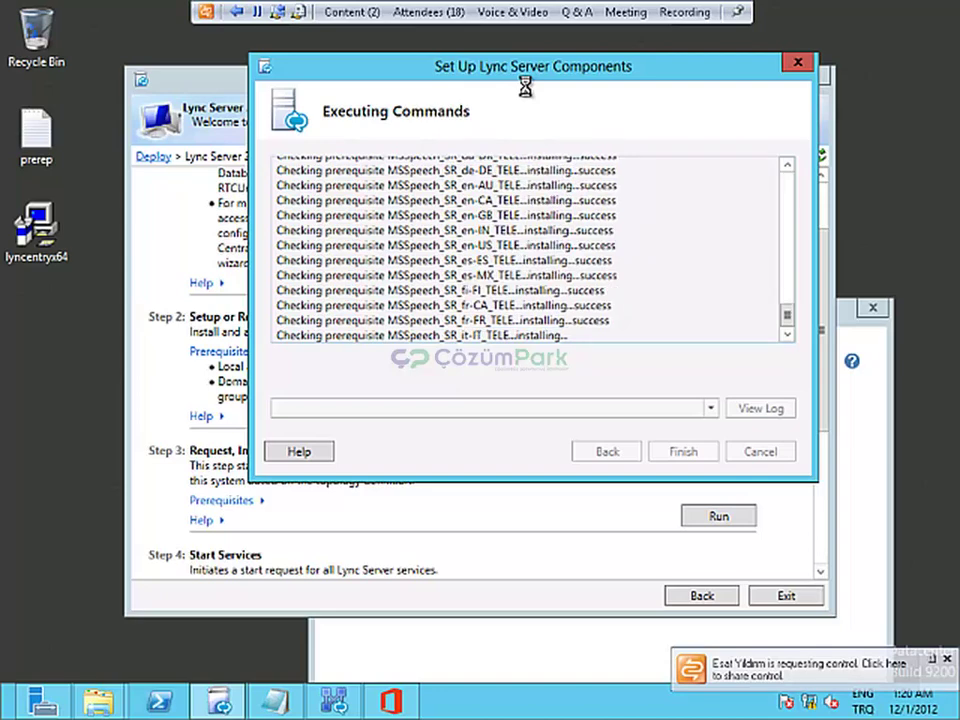
Dismiss the request-to-share-control notification while the Lync components install.
{"action": "left_click", "coordinate": [946, 659]}
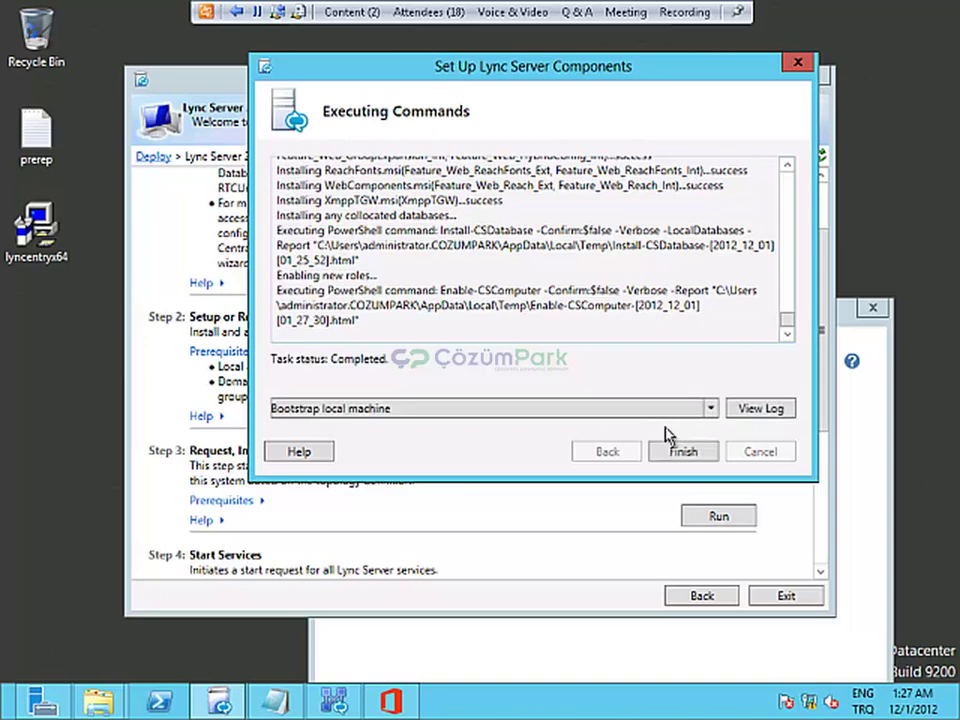
Finish Step 2, run Step 3's Certificate Wizard, and expand the OAuthTokenIssuer and Default certificate entries.
{"action": "left_click", "coordinate": [682, 452]}
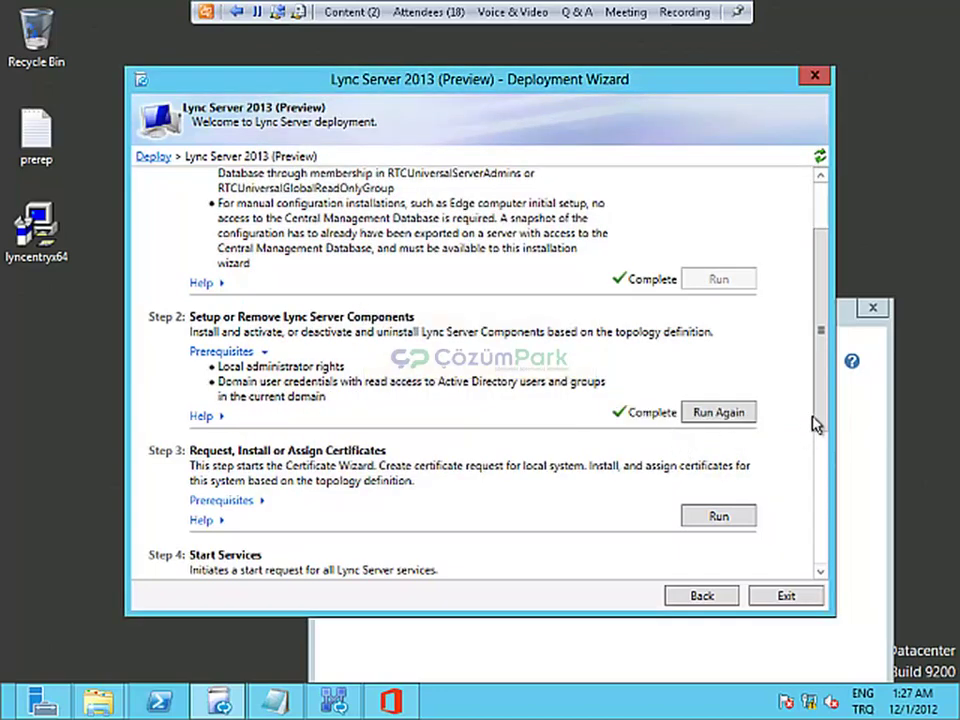
{"action": "scroll", "coordinate": [812, 508], "scroll_direction": "down", "scroll_amount": 1}
{"action": "scroll", "coordinate": [812, 508], "scroll_direction": "down", "scroll_amount": 3}
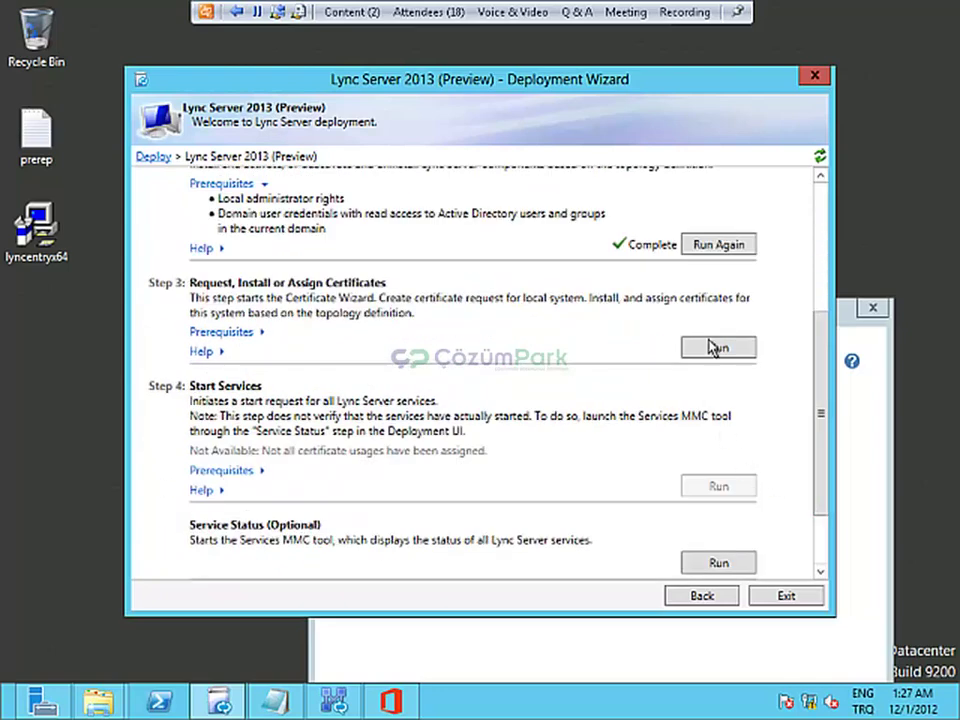
{"action": "left_click", "coordinate": [224, 333]}
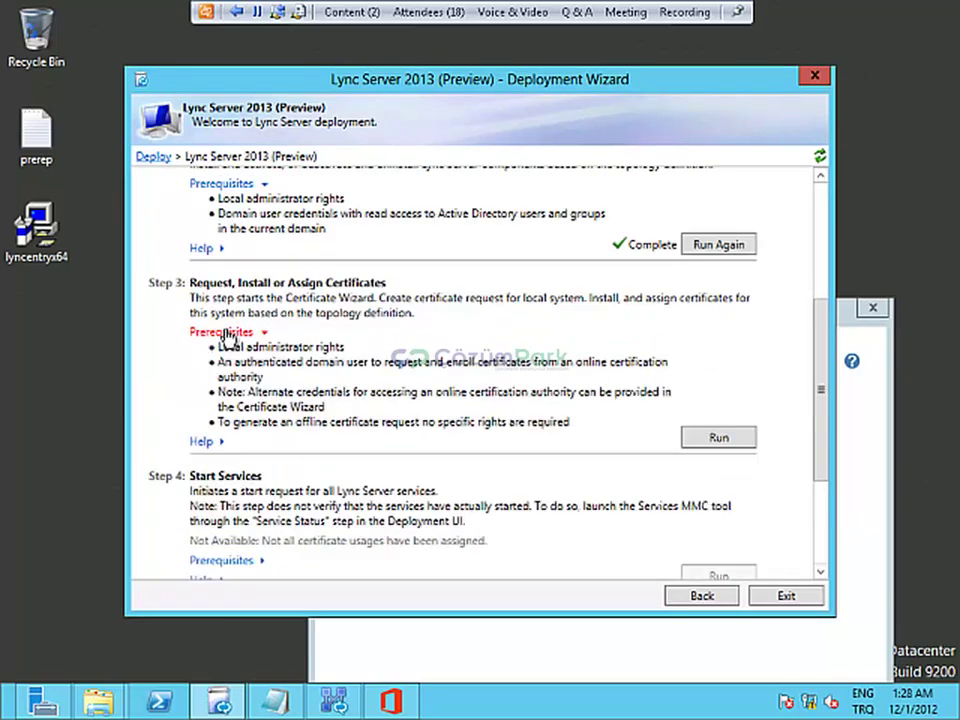
{"action": "left_click", "coordinate": [701, 442]}
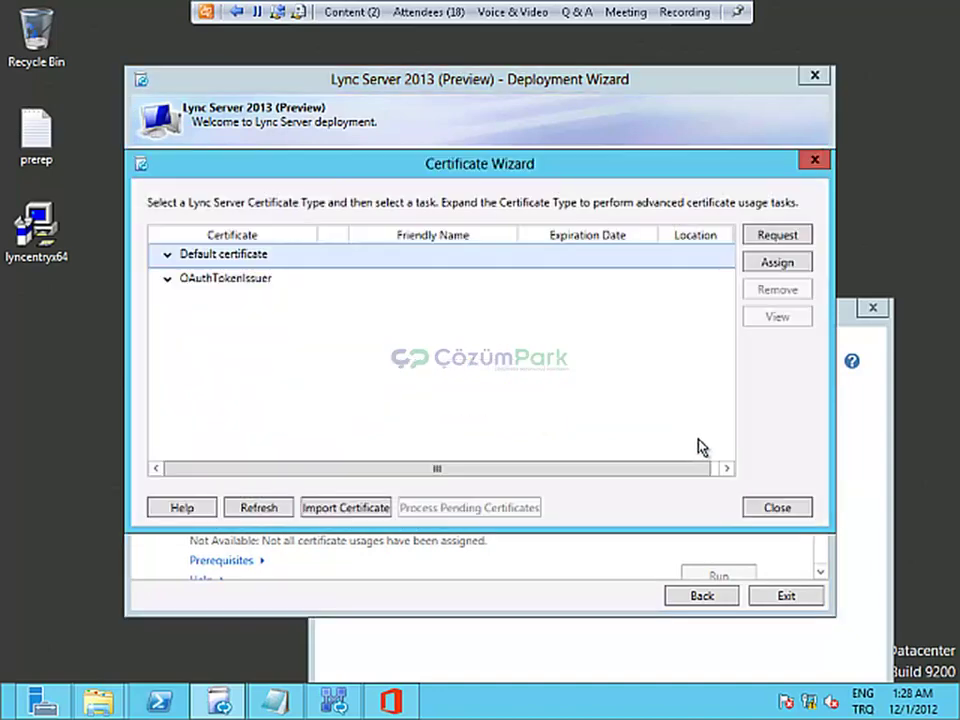
{"action": "left_click", "coordinate": [167, 281]}
{"action": "left_click", "coordinate": [167, 257]}
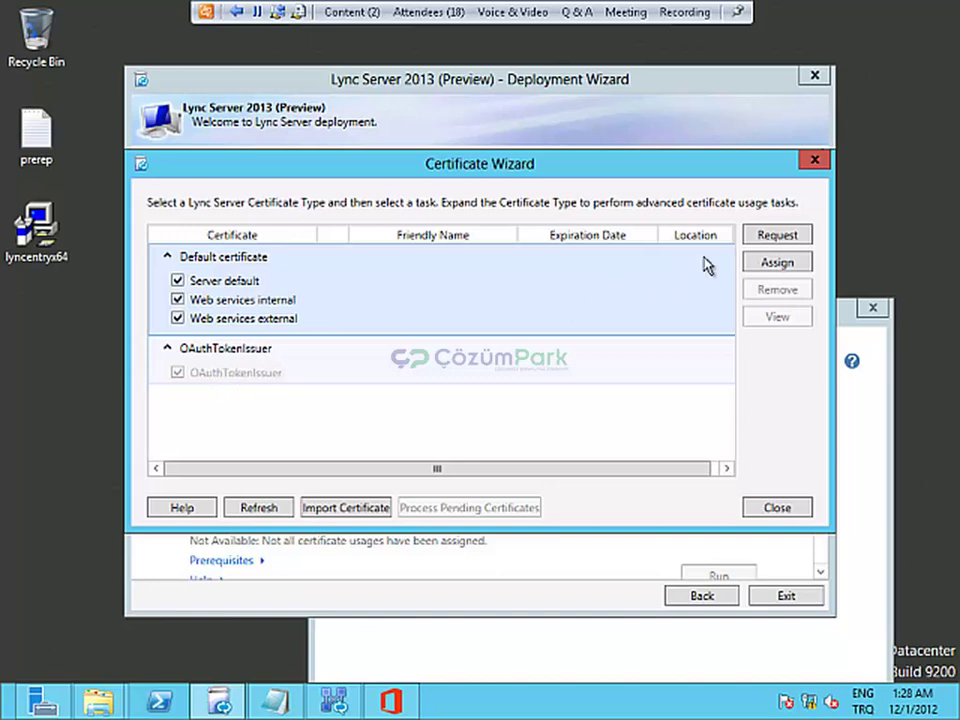
Request a Default certificate online through the detected CA and template, marking the private key exportable.
{"action": "left_click", "coordinate": [773, 236]}
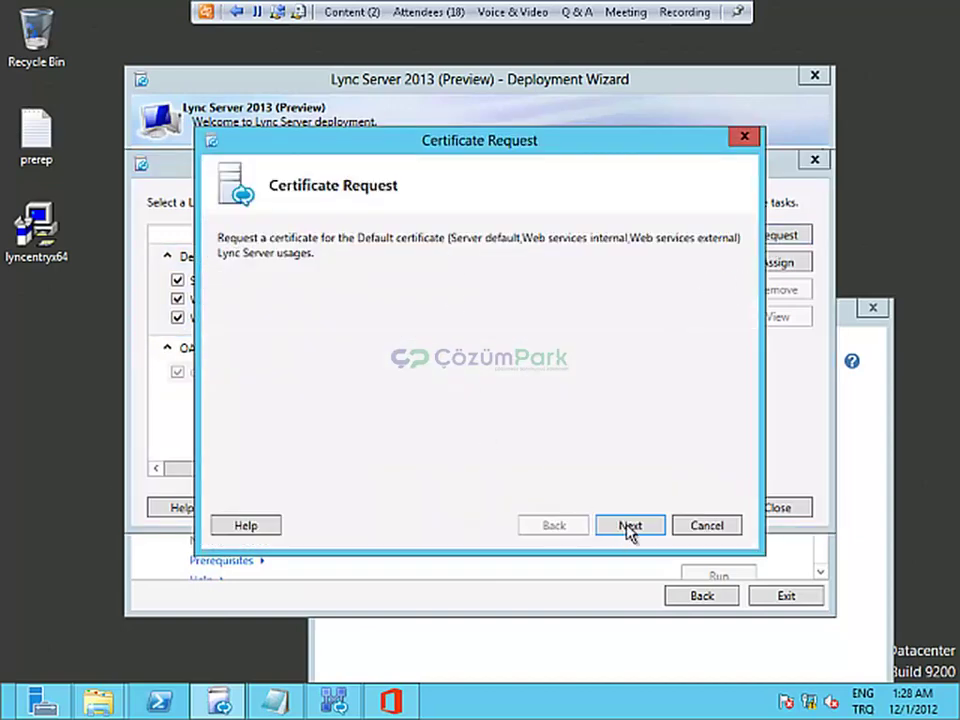
{"action": "left_click", "coordinate": [630, 528]}
{"action": "left_click", "coordinate": [630, 528]}
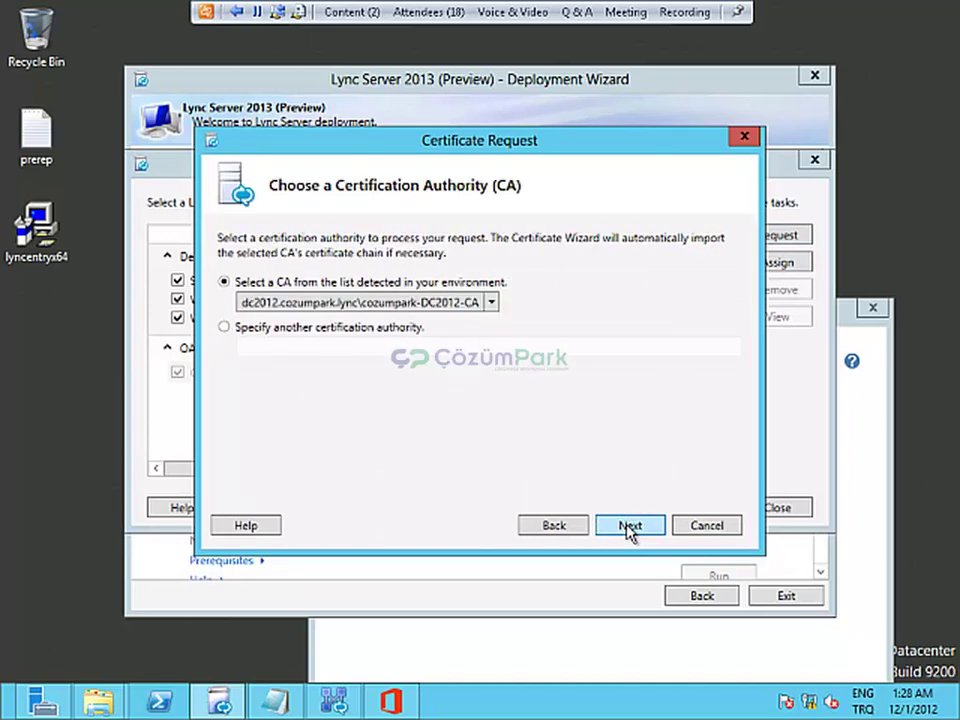
{"action": "left_click", "coordinate": [582, 532]}
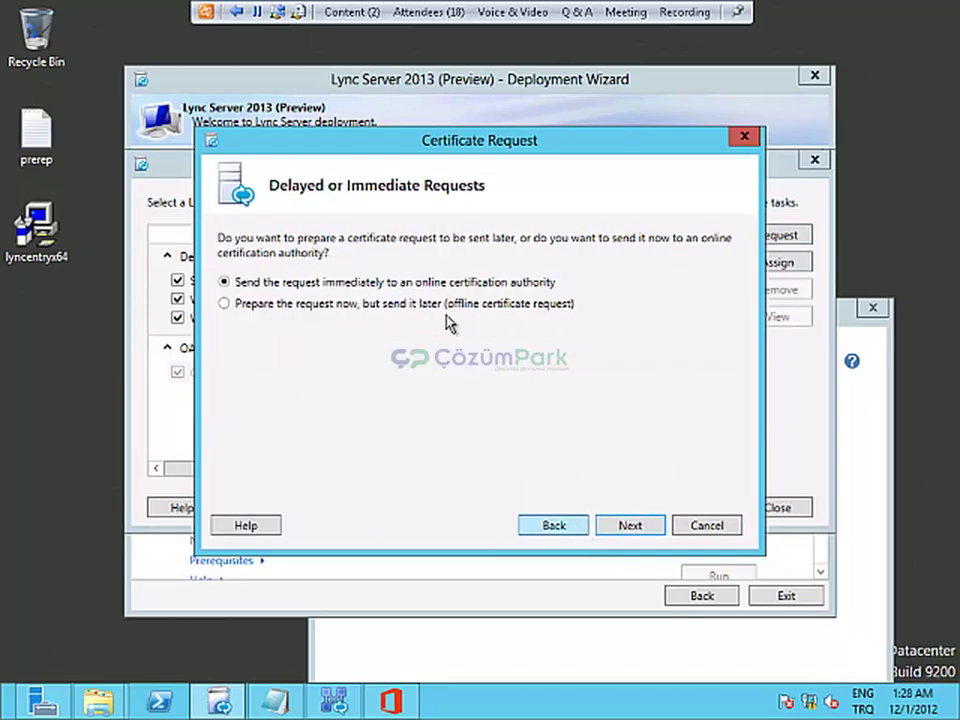
{"action": "left_click", "coordinate": [628, 529]}
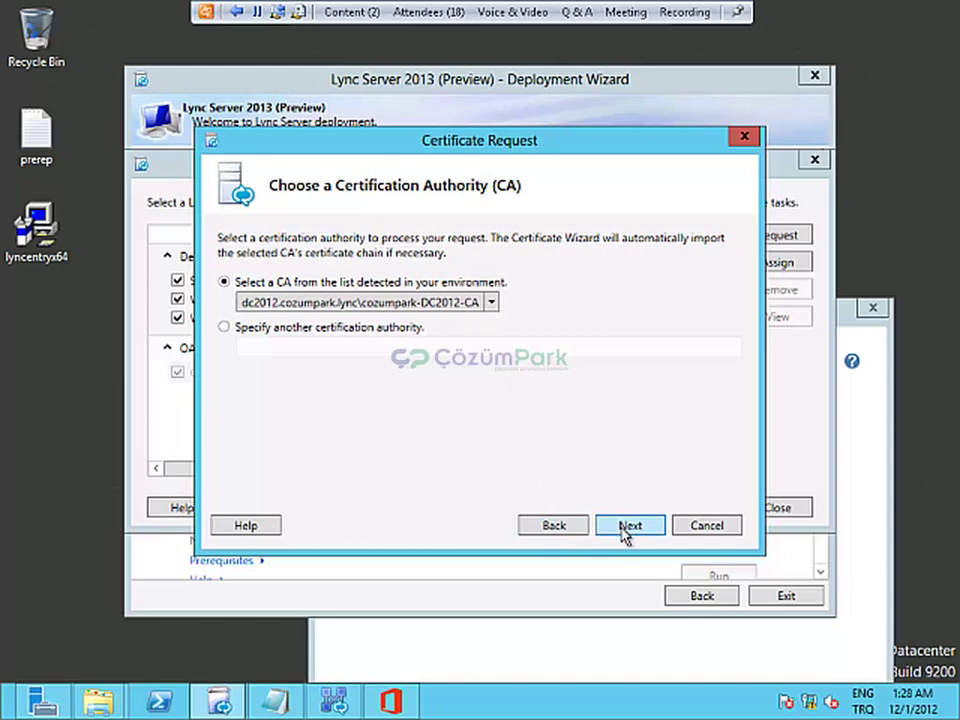
{"action": "left_click", "coordinate": [624, 535]}
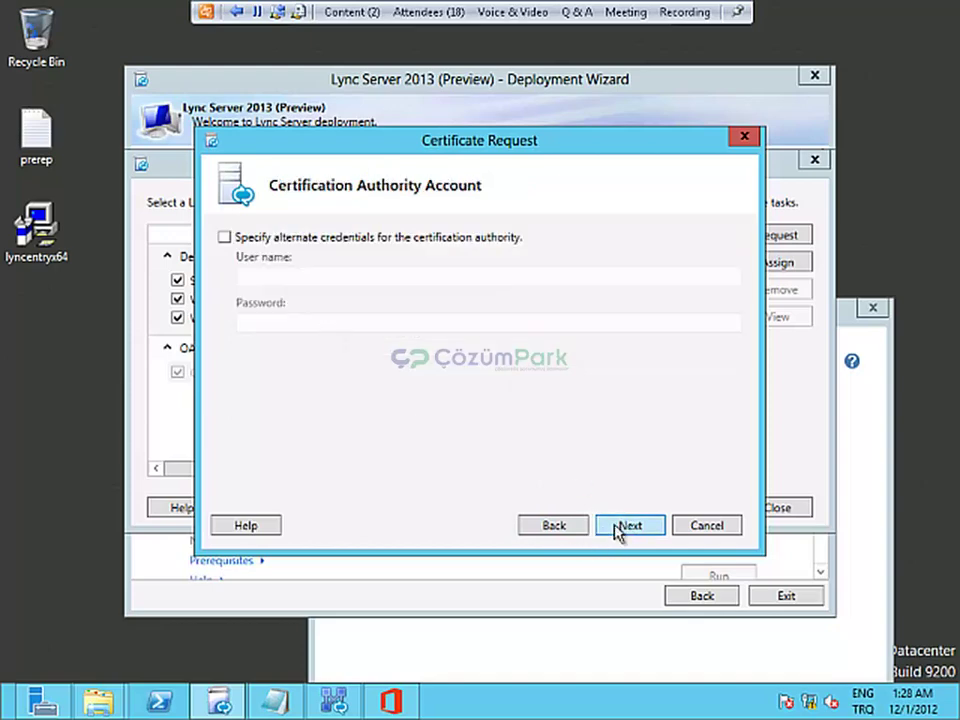
{"action": "left_click", "coordinate": [618, 531]}
{"action": "left_click", "coordinate": [620, 529]}
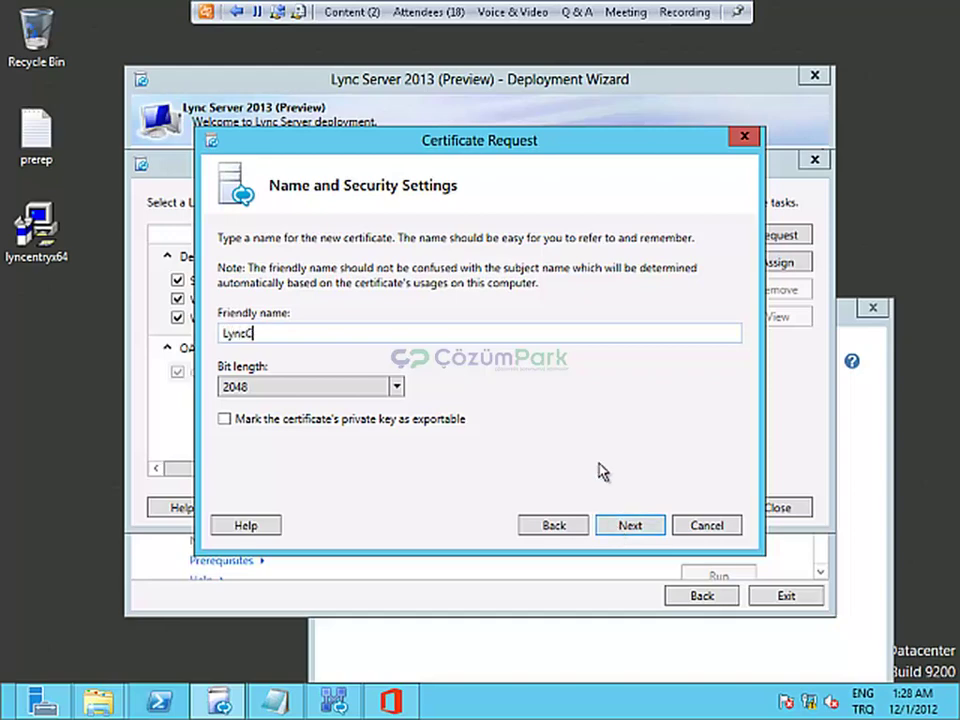
{"action": "left_click", "coordinate": [225, 420]}
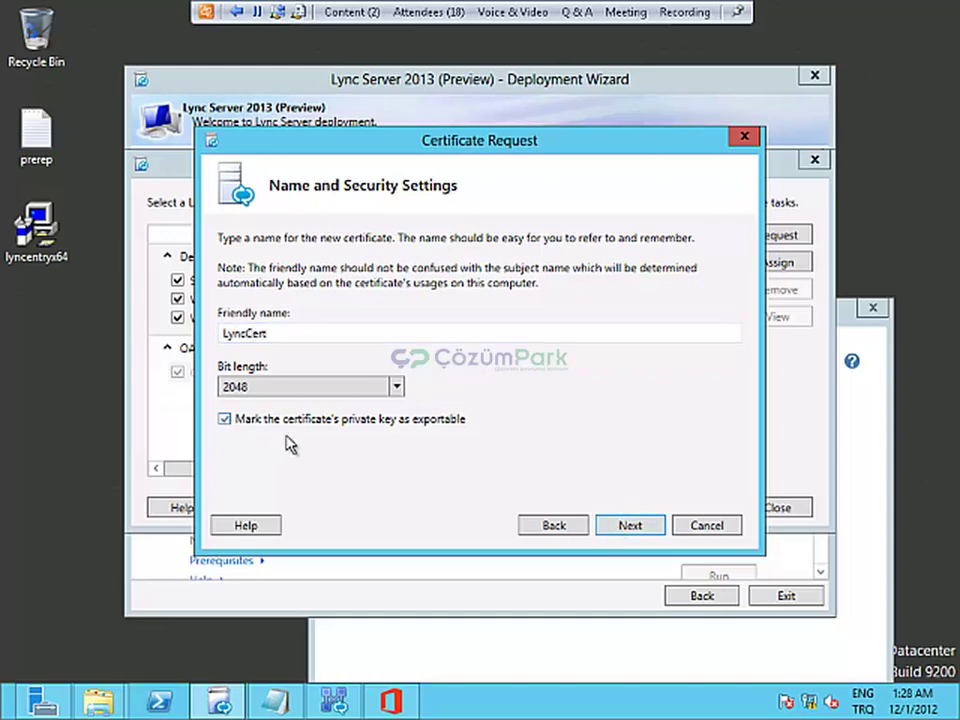
{"action": "left_click", "coordinate": [630, 528]}
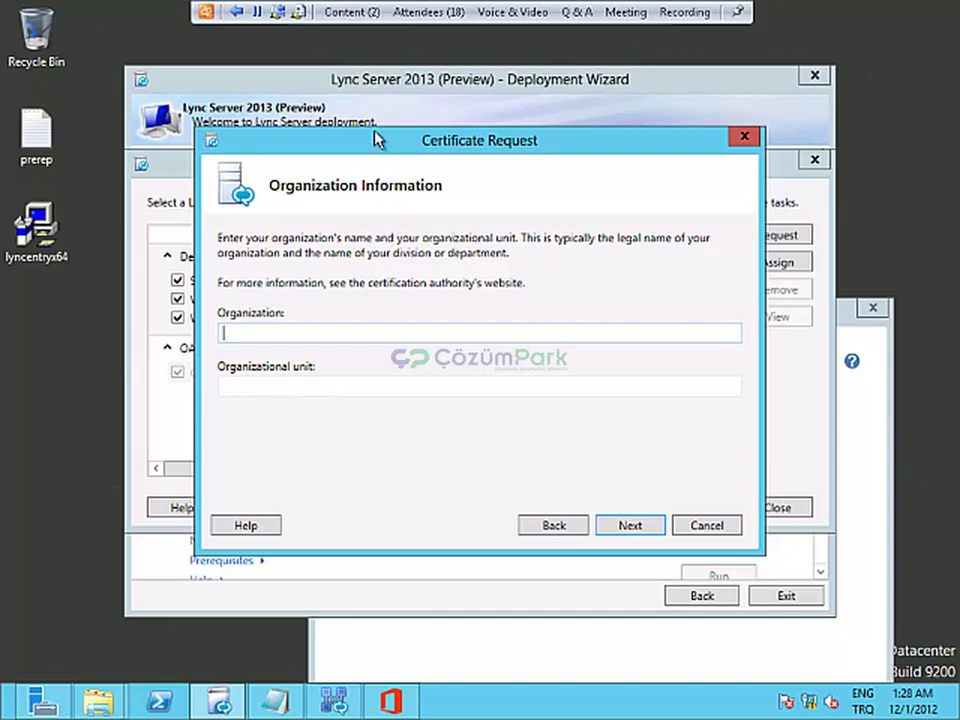
Dismiss the Filter Keys prompt and enter organization 't' and organizational unit 't'.
{"action": "key", "text": "shift"}
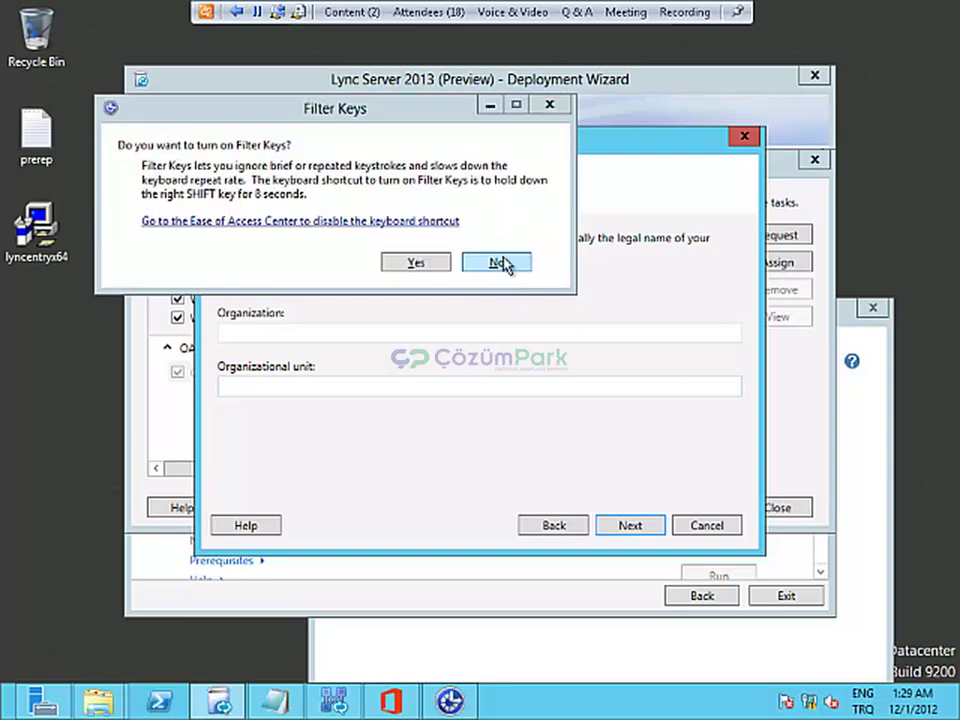
{"action": "left_click", "coordinate": [550, 105]}
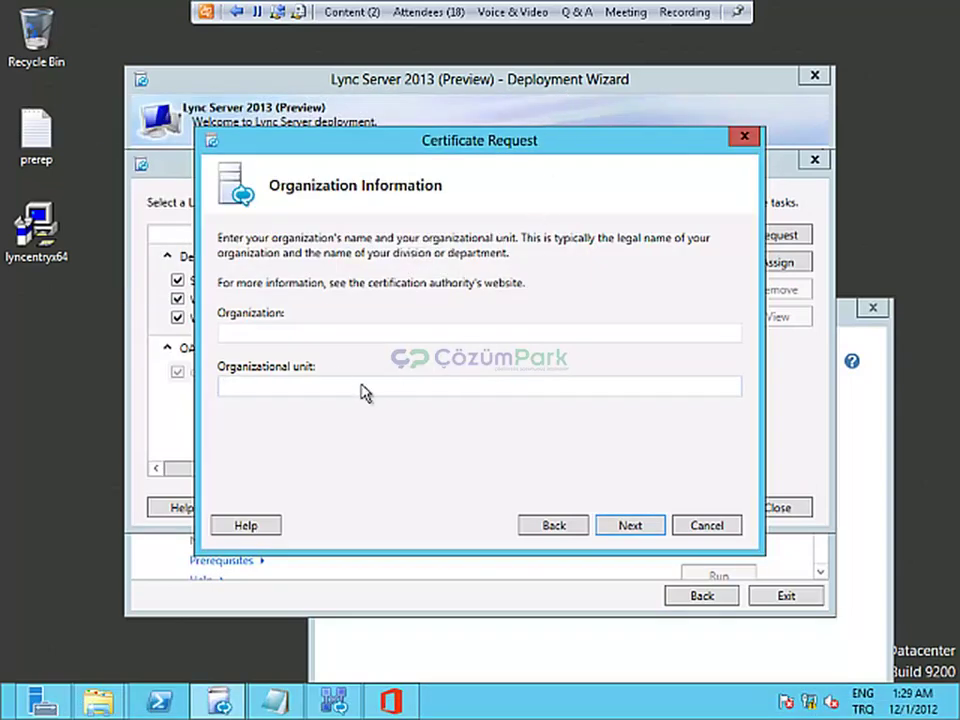
{"action": "left_click", "coordinate": [249, 334]}
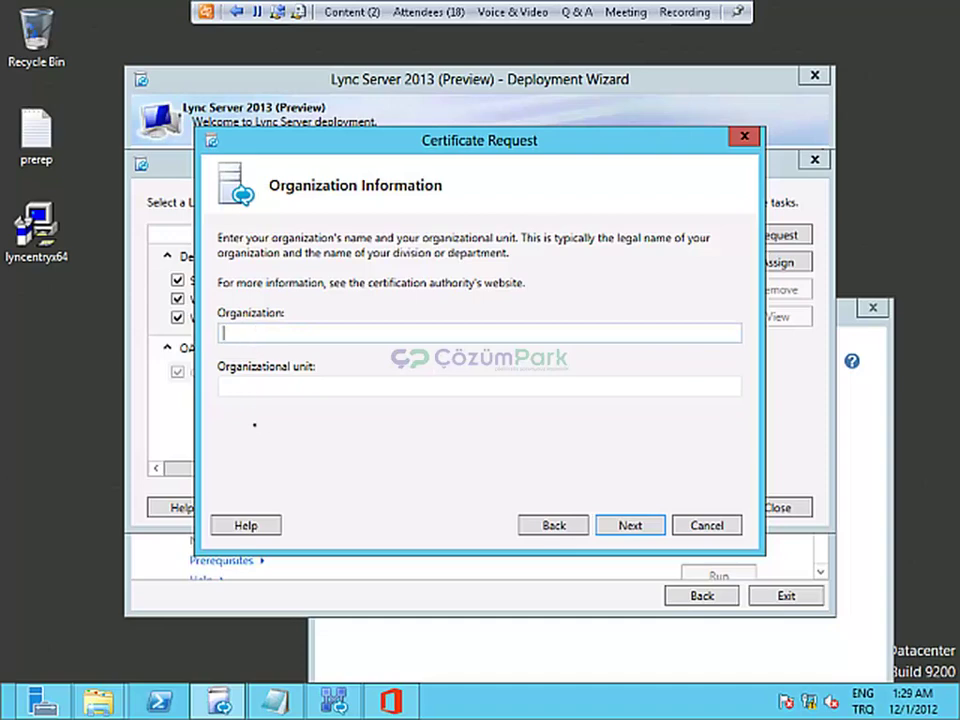
{"action": "type", "text": "t"}
{"action": "left_click", "coordinate": [257, 386]}
{"action": "type", "text": "t"}
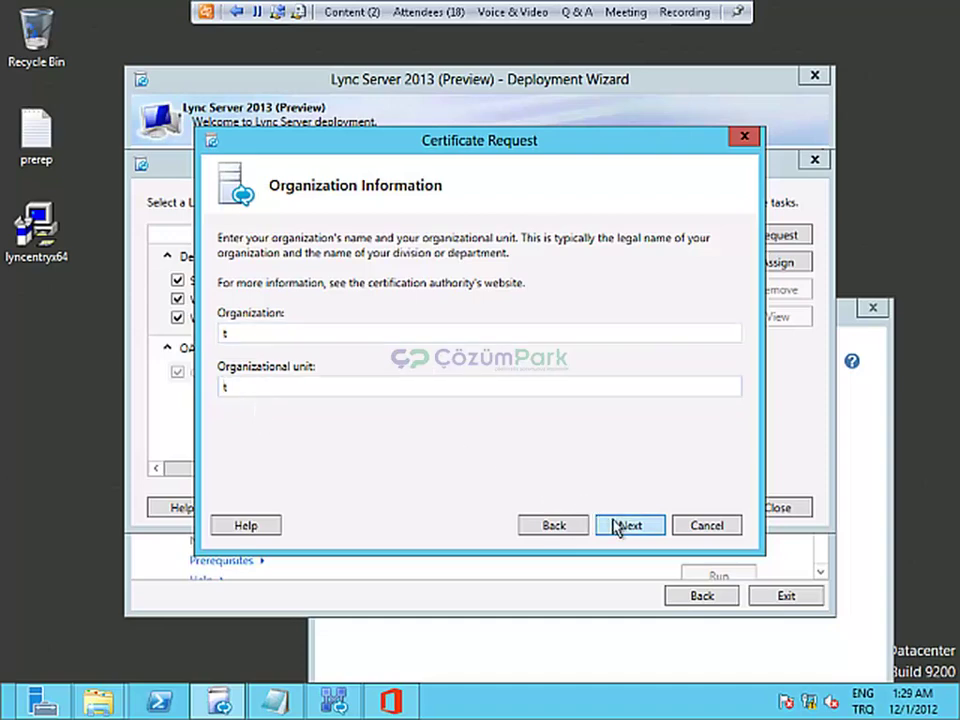
{"action": "left_click", "coordinate": [618, 526]}
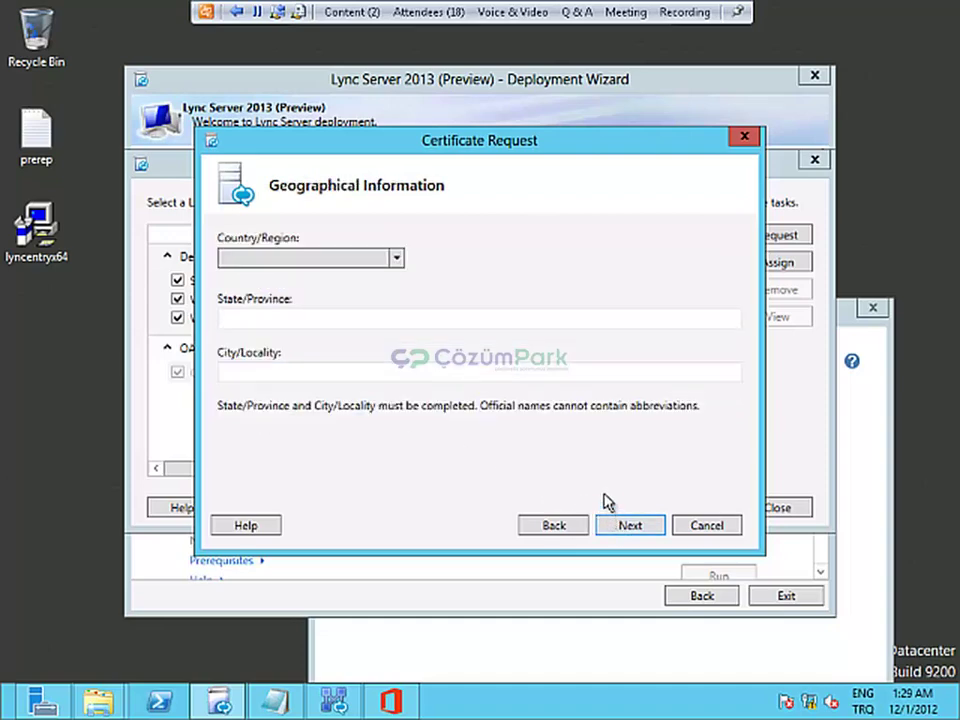
Set the country to Turkey with state/province 'tr' and city 'tr'.
{"action": "key", "text": "Down"}
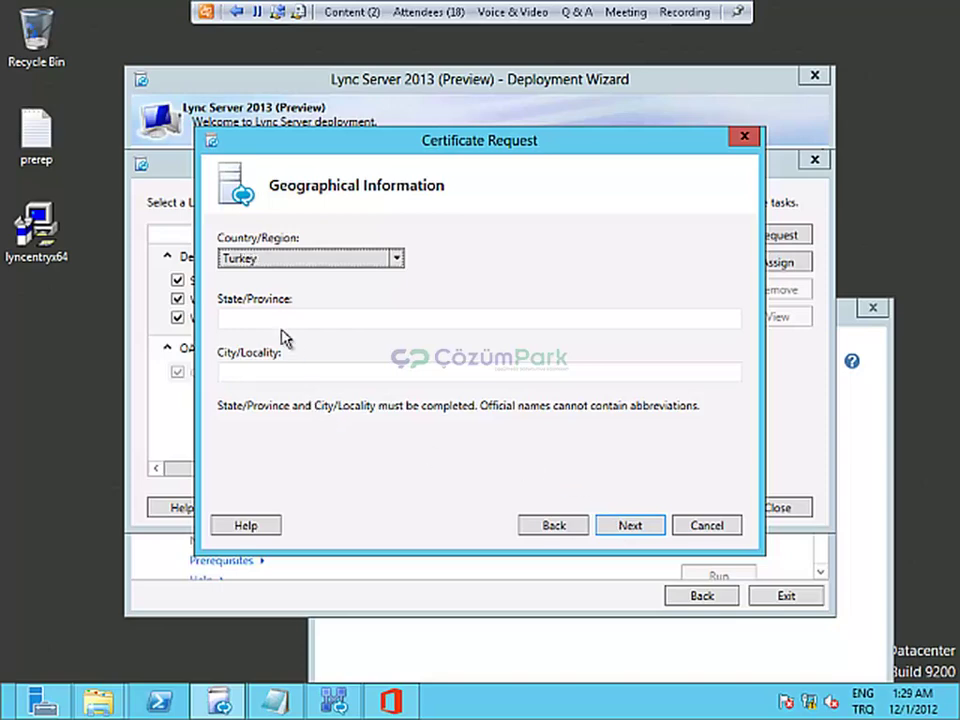
{"action": "left_click", "coordinate": [280, 320]}
{"action": "type", "text": "tr"}
{"action": "key", "text": "Tab"}
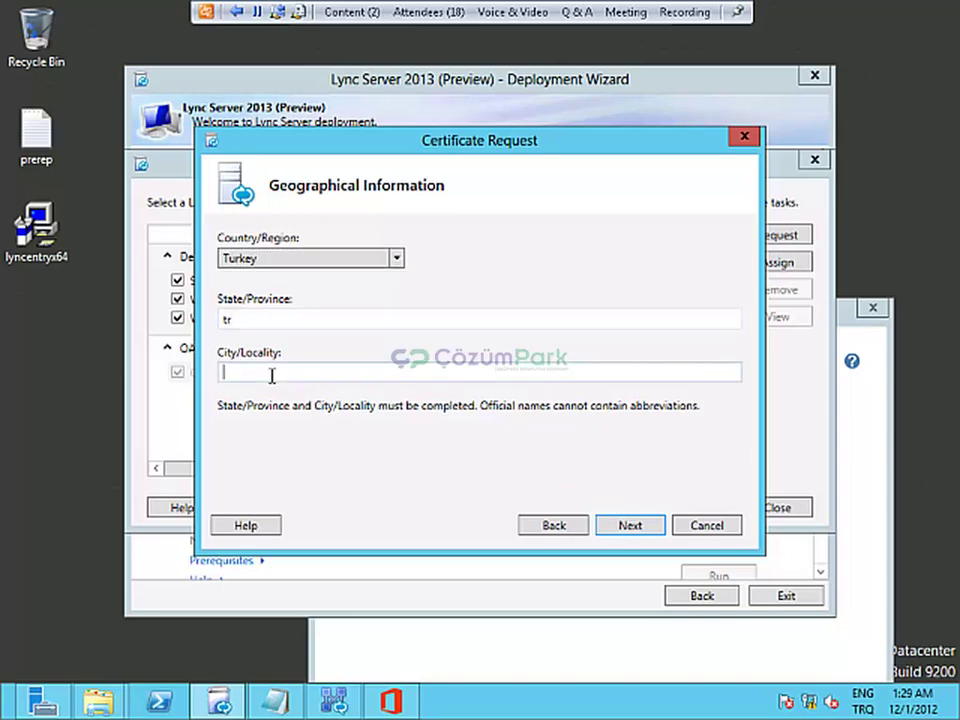
{"action": "type", "text": "tr"}
{"action": "left_click", "coordinate": [630, 526]}
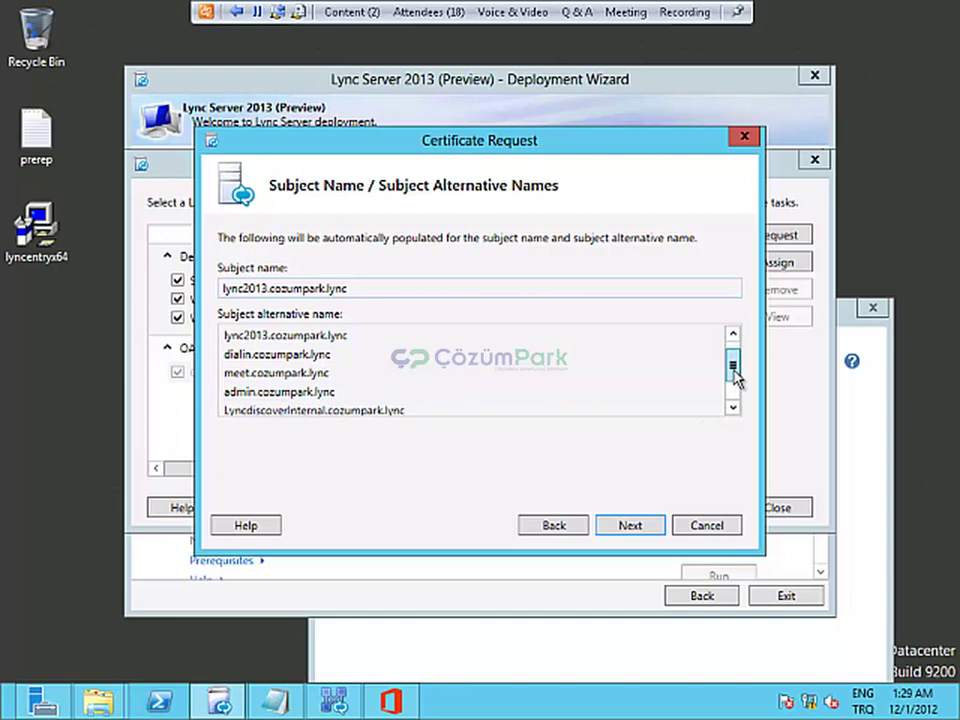
Accept the listed subject alternative names and include the cozumpark.lync SIP domain.
{"action": "left_click_drag", "start_coordinate": [734, 370], "coordinate": [734, 396]}
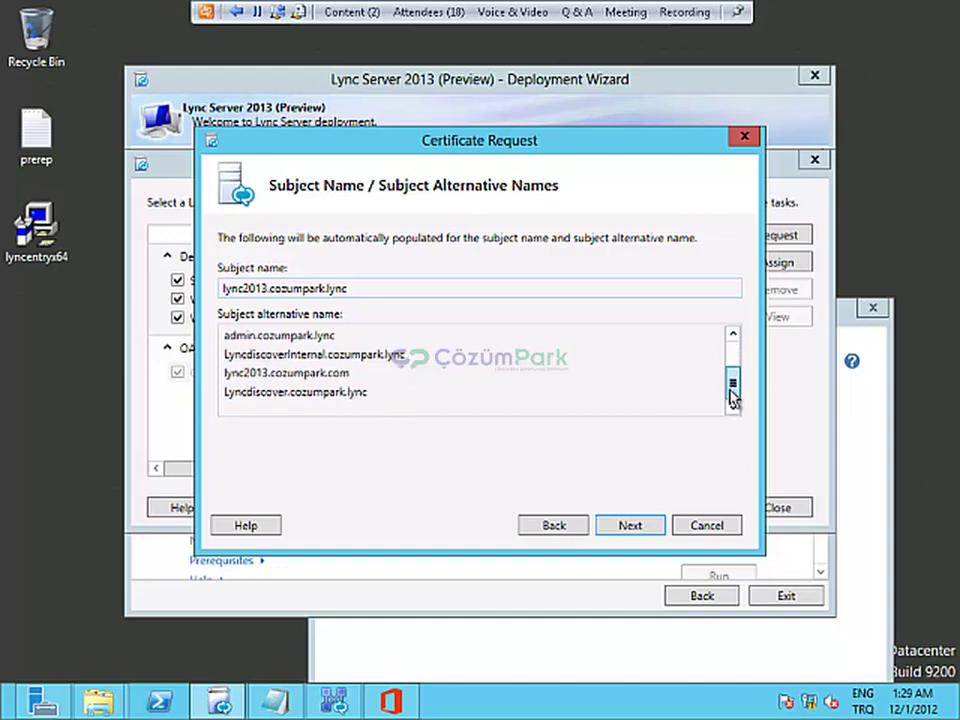
{"action": "left_click", "coordinate": [634, 529]}
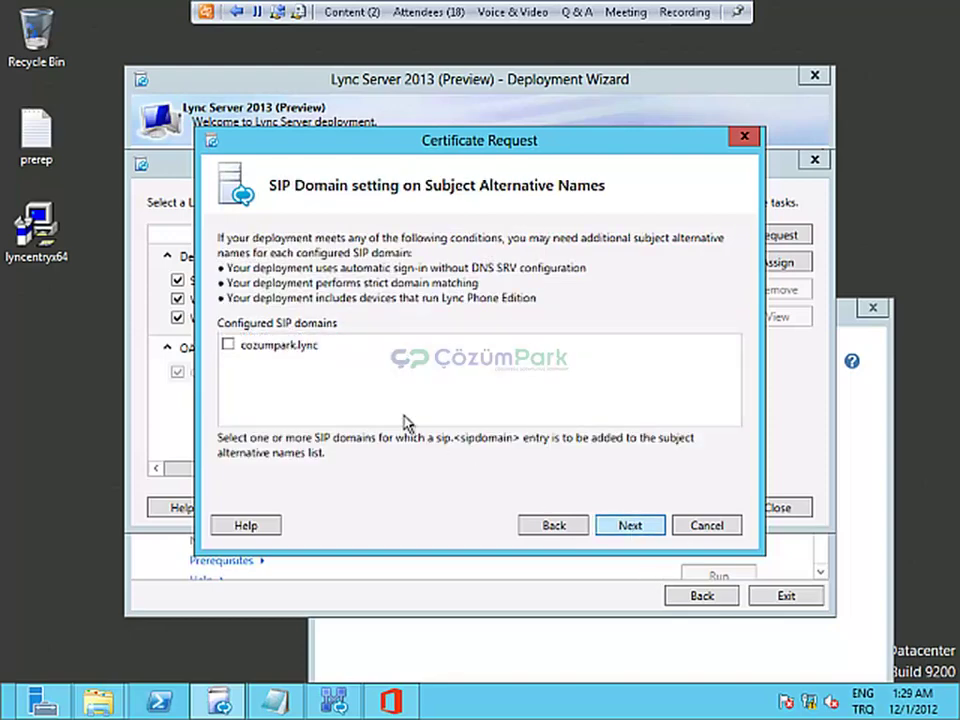
{"action": "left_click", "coordinate": [228, 345]}
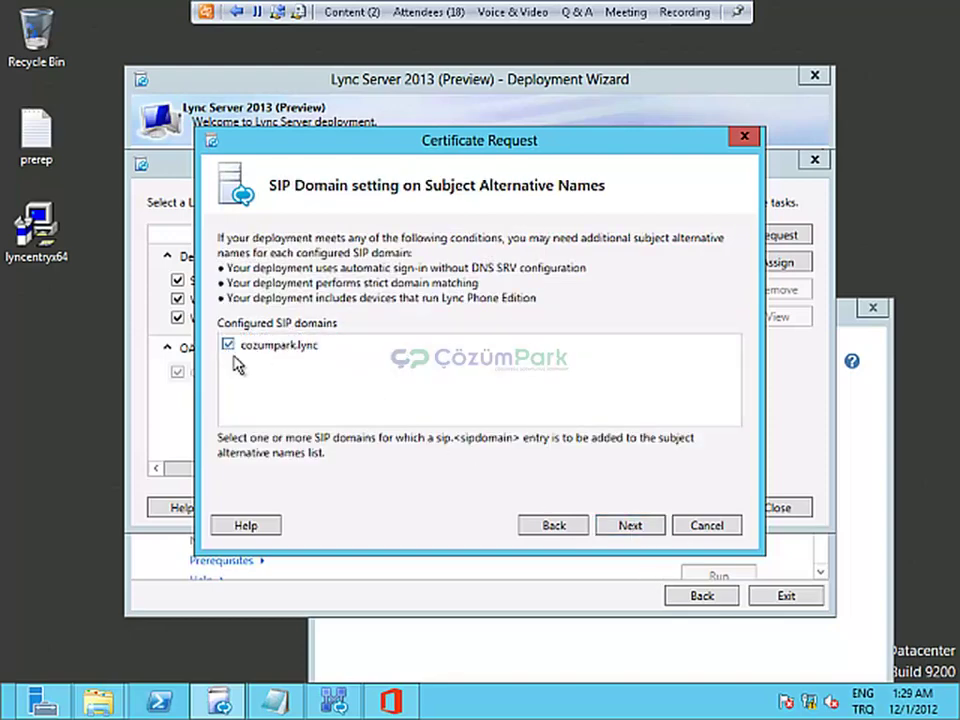
{"action": "left_click", "coordinate": [628, 527]}
Submit the certificate request, review the policy module failure, and close the request dialog.
{"action": "left_click", "coordinate": [628, 527]}
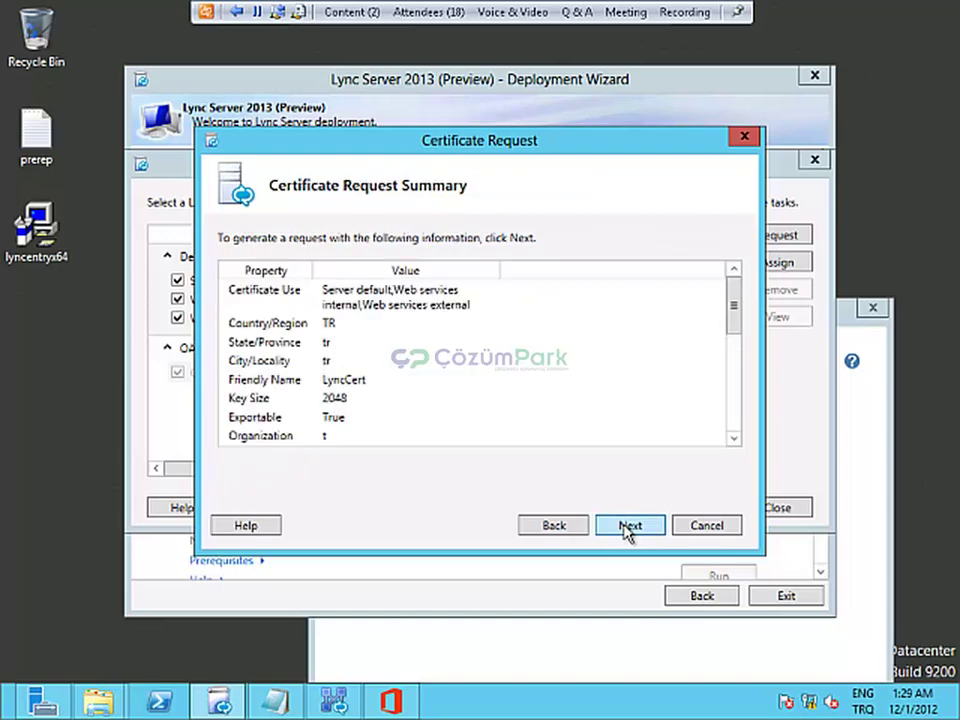
{"action": "scroll", "coordinate": [731, 400], "scroll_direction": "down", "scroll_amount": 6}
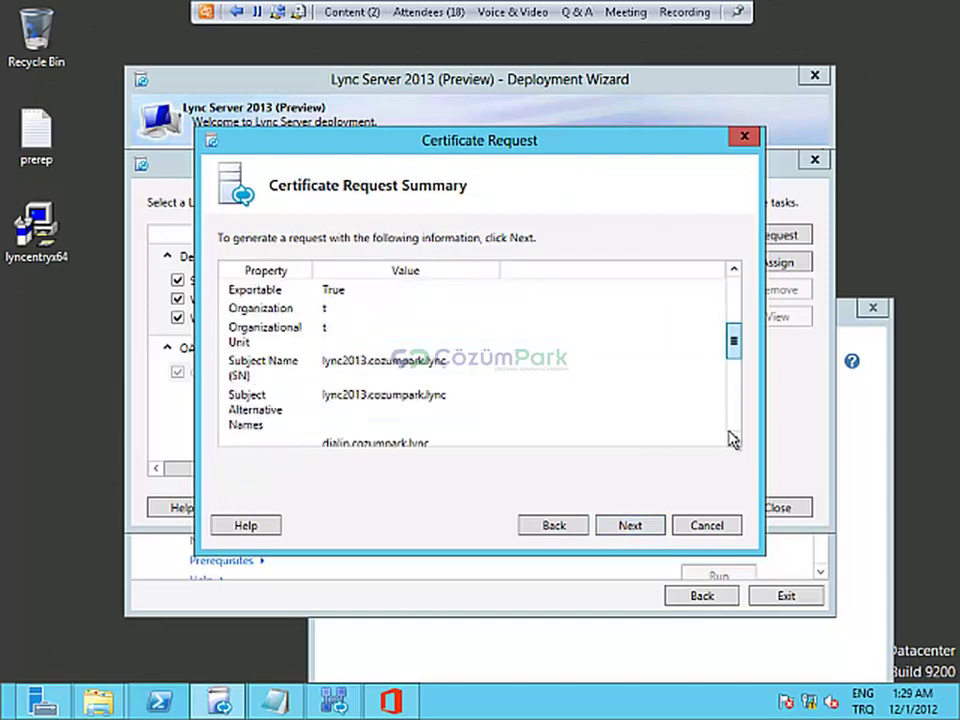
{"action": "left_click", "coordinate": [607, 528]}
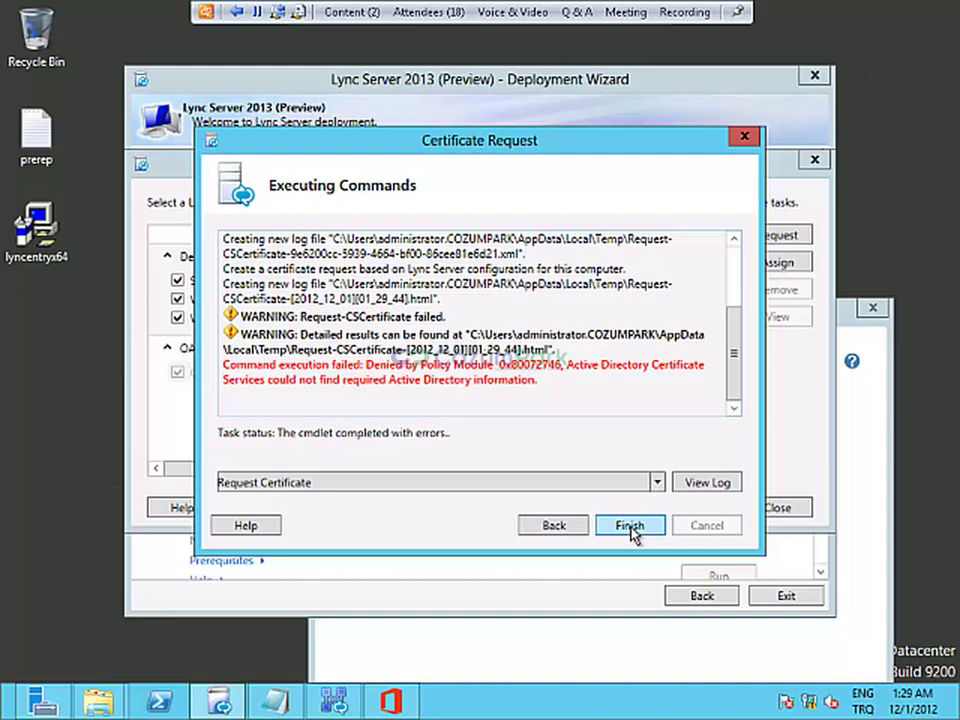
{"action": "left_click", "coordinate": [630, 527]}
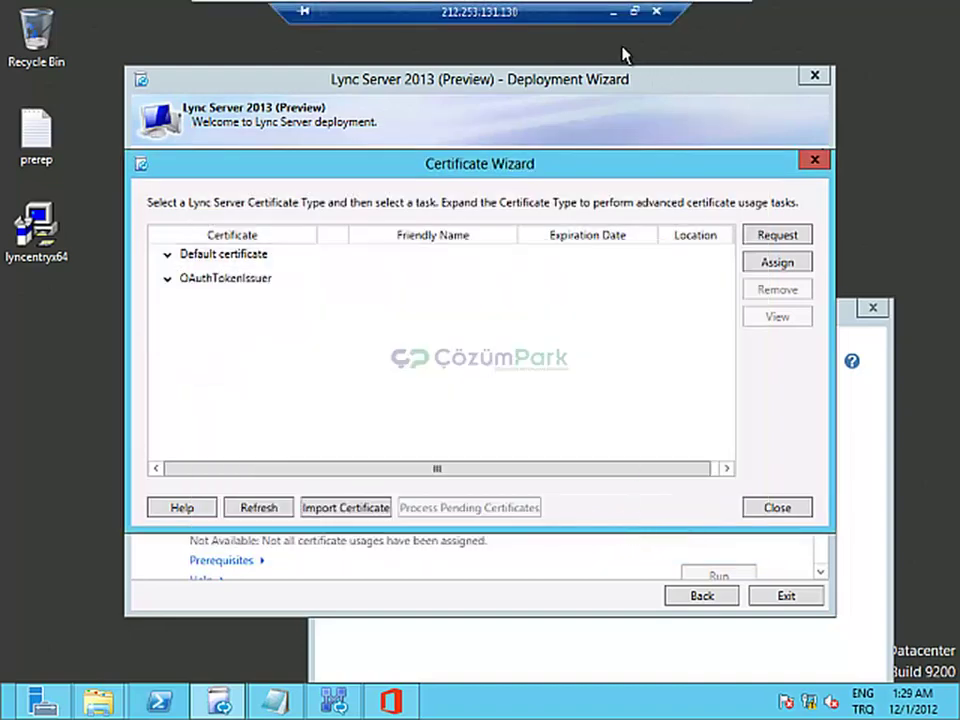
Connect to the Oguzhan-Lync-EX01 virtual machine and bring up its Server Manager.
{"action": "left_click", "coordinate": [617, 14]}
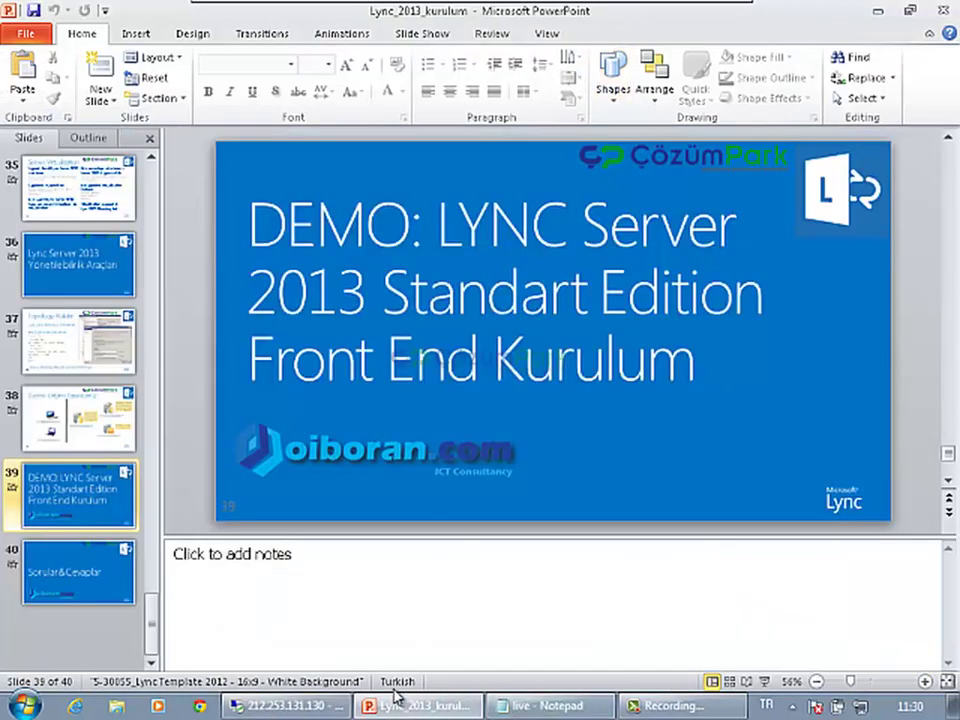
{"action": "left_click", "coordinate": [332, 706]}
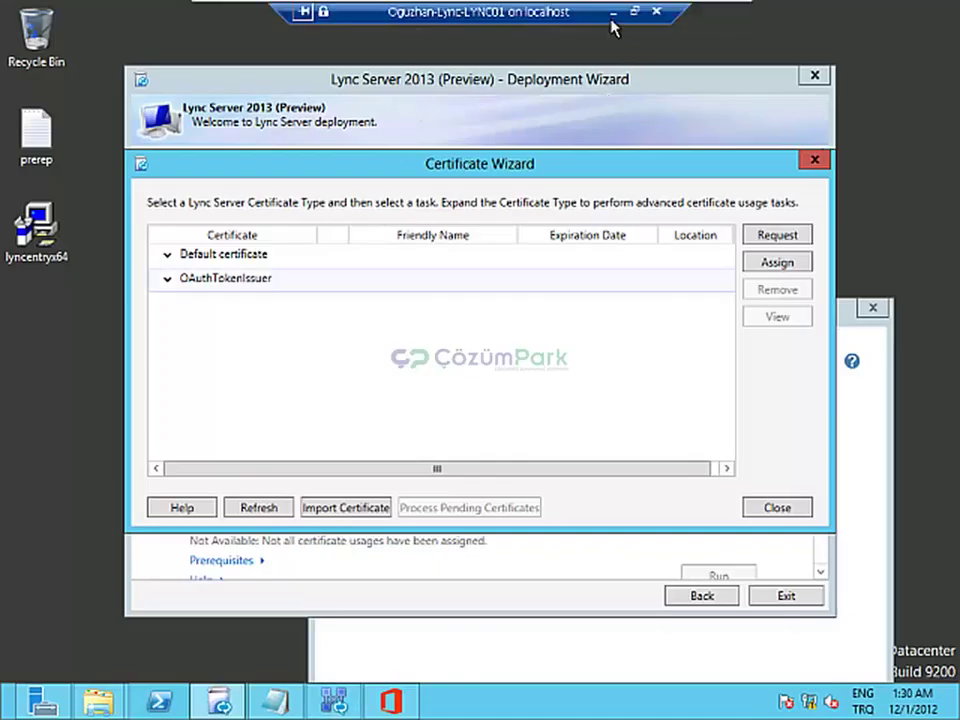
{"action": "left_click", "coordinate": [616, 12]}
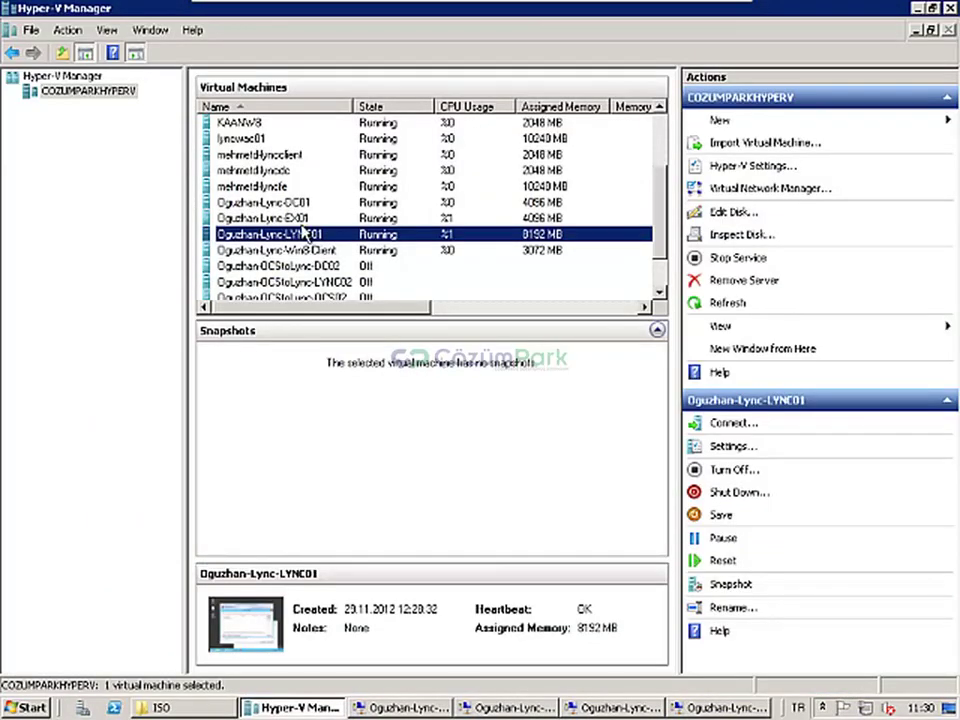
{"action": "double_click", "coordinate": [262, 217]}
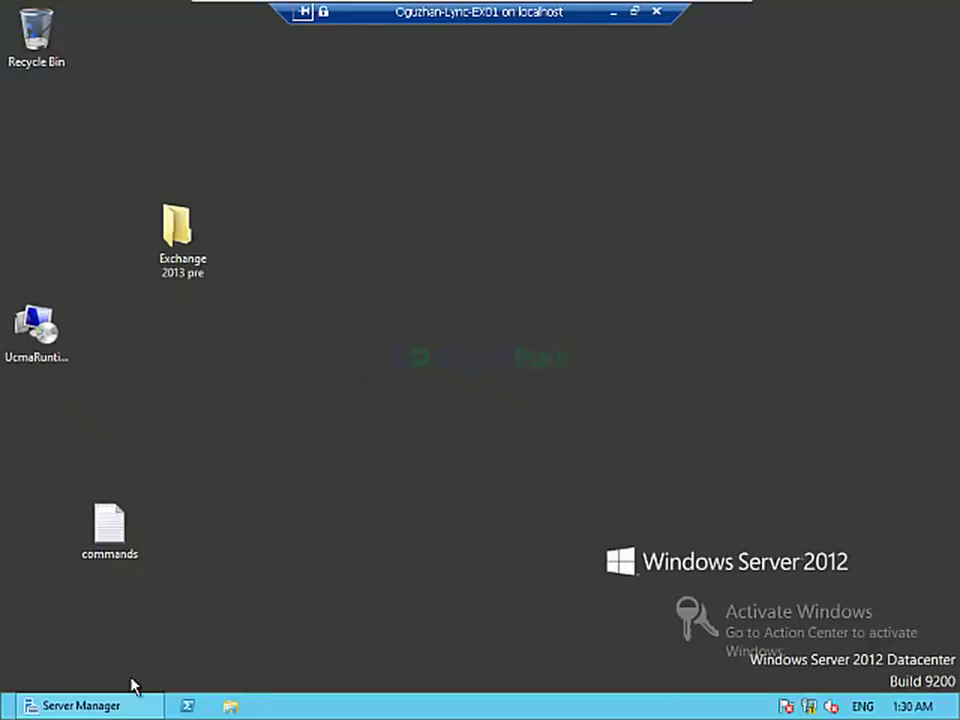
{"action": "left_click", "coordinate": [95, 706]}
Configure AD CS as an Enterprise CA, adding Certification Authority Web Enrollment.
{"action": "left_click", "coordinate": [520, 118]}
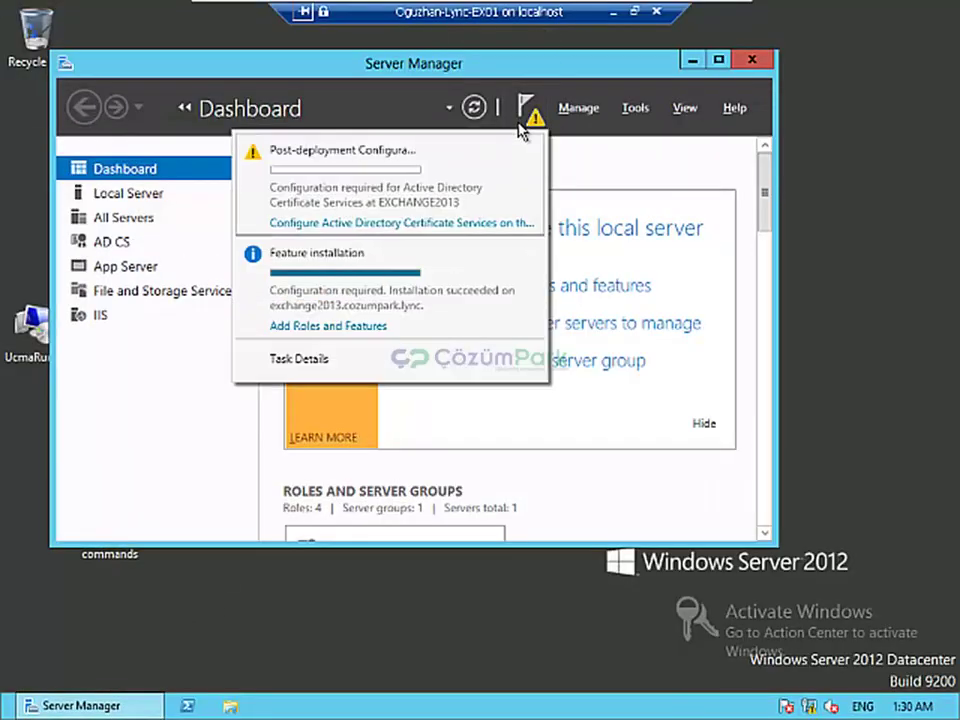
{"action": "left_click", "coordinate": [416, 224]}
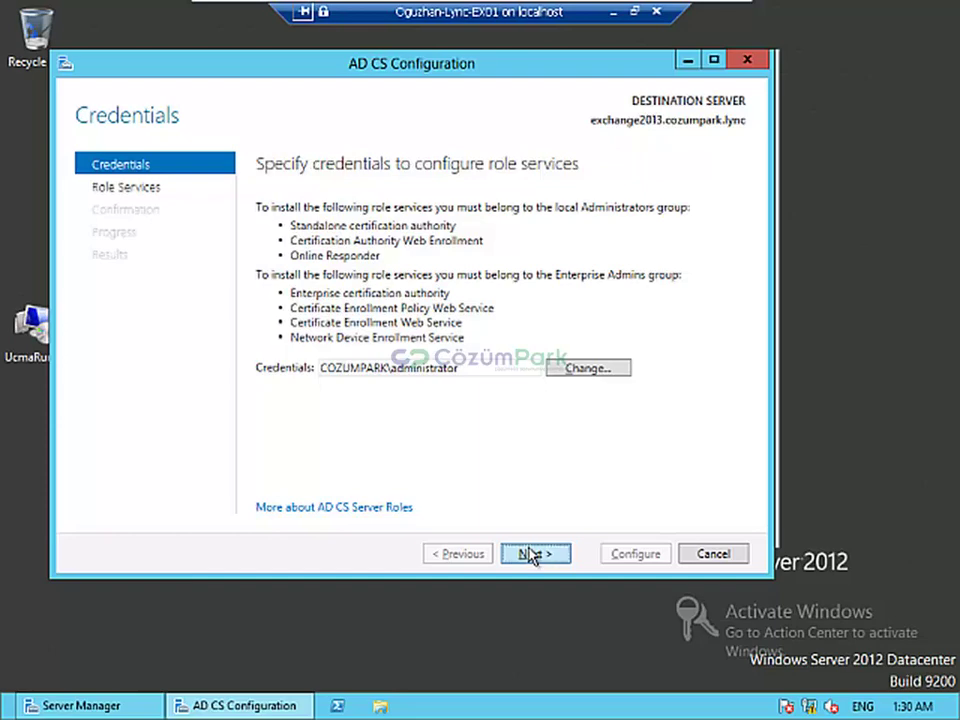
{"action": "left_click", "coordinate": [533, 556]}
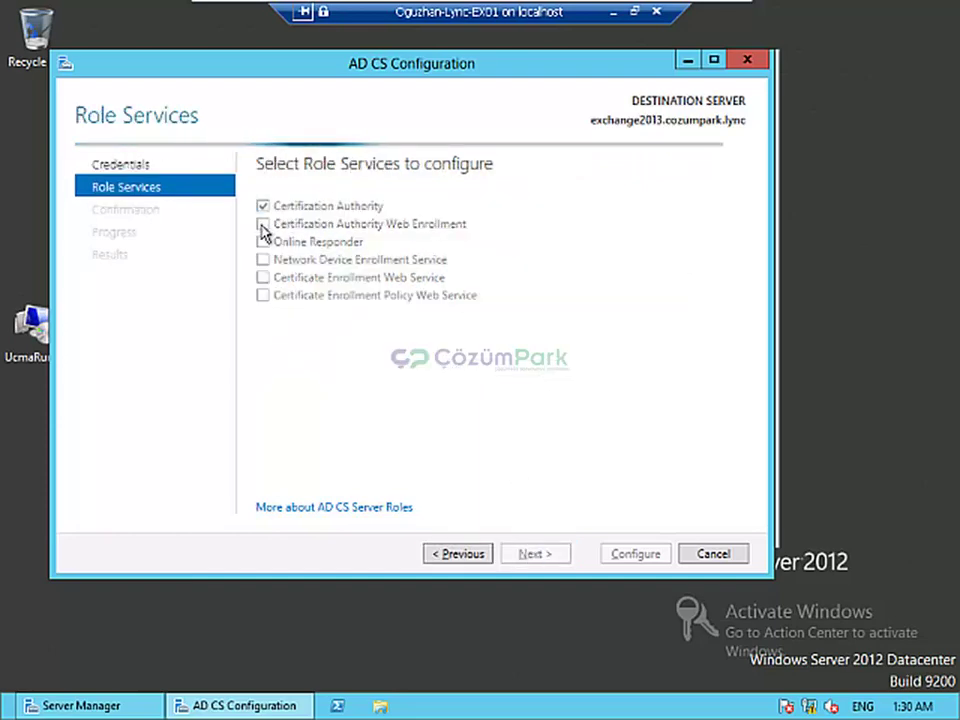
{"action": "left_click", "coordinate": [264, 225]}
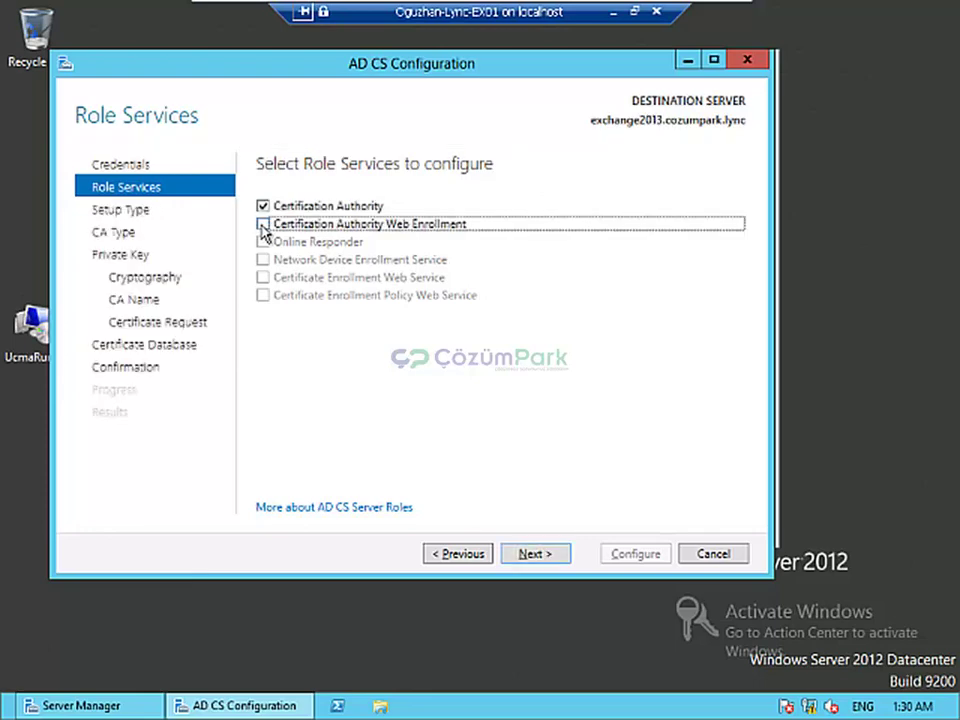
{"action": "left_click", "coordinate": [526, 556]}
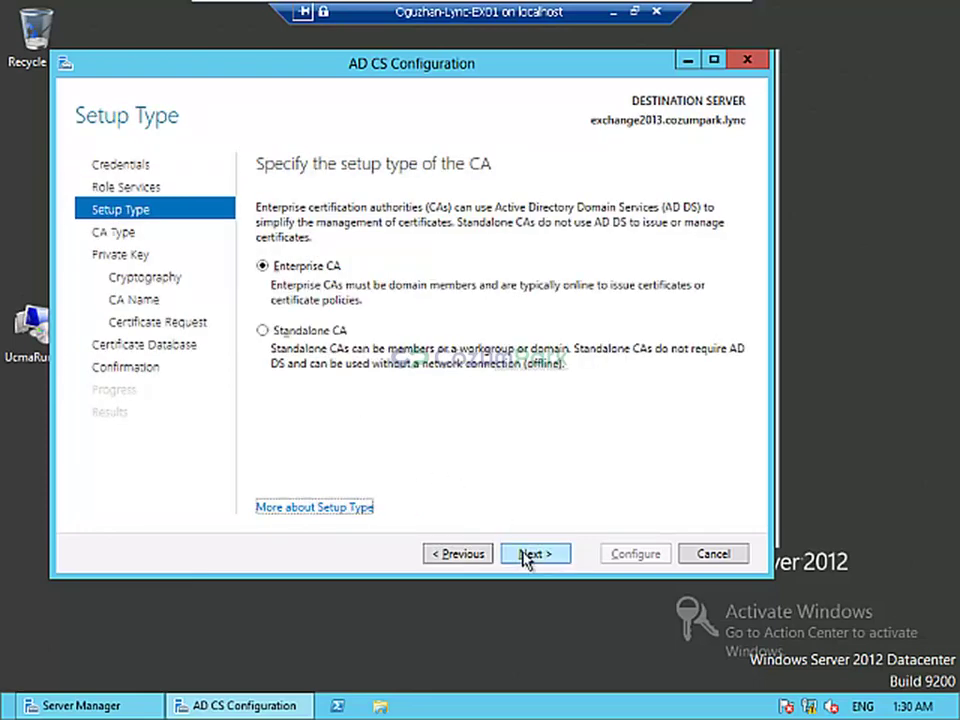
{"action": "left_click", "coordinate": [526, 556]}
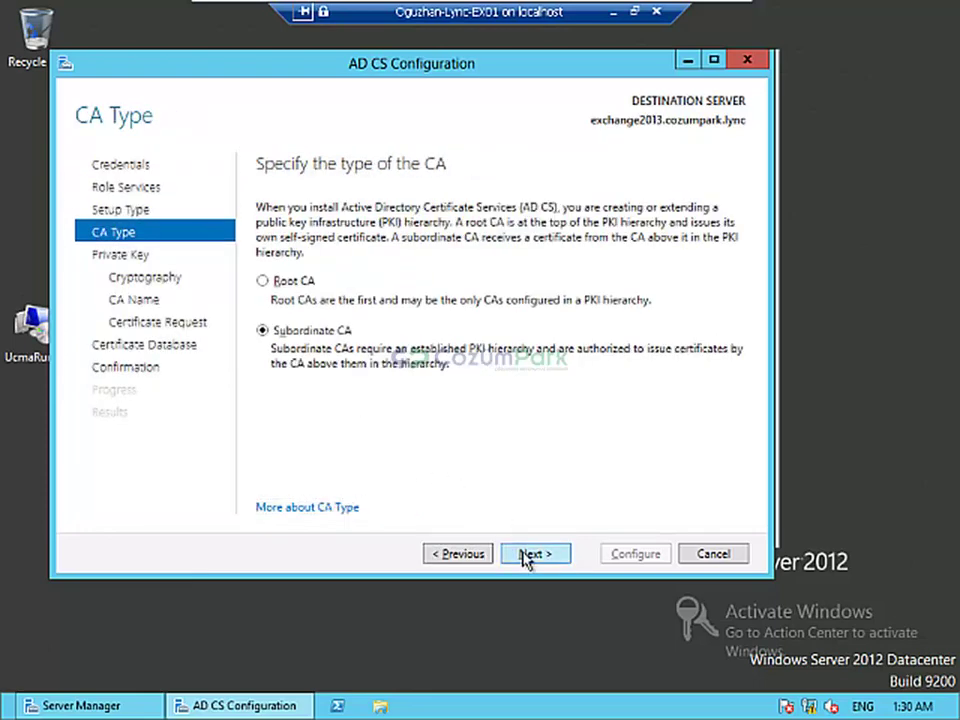
Make it a root CA with a new key, default cryptography, name, 5-year validity, and apply.
{"action": "left_click", "coordinate": [303, 281]}
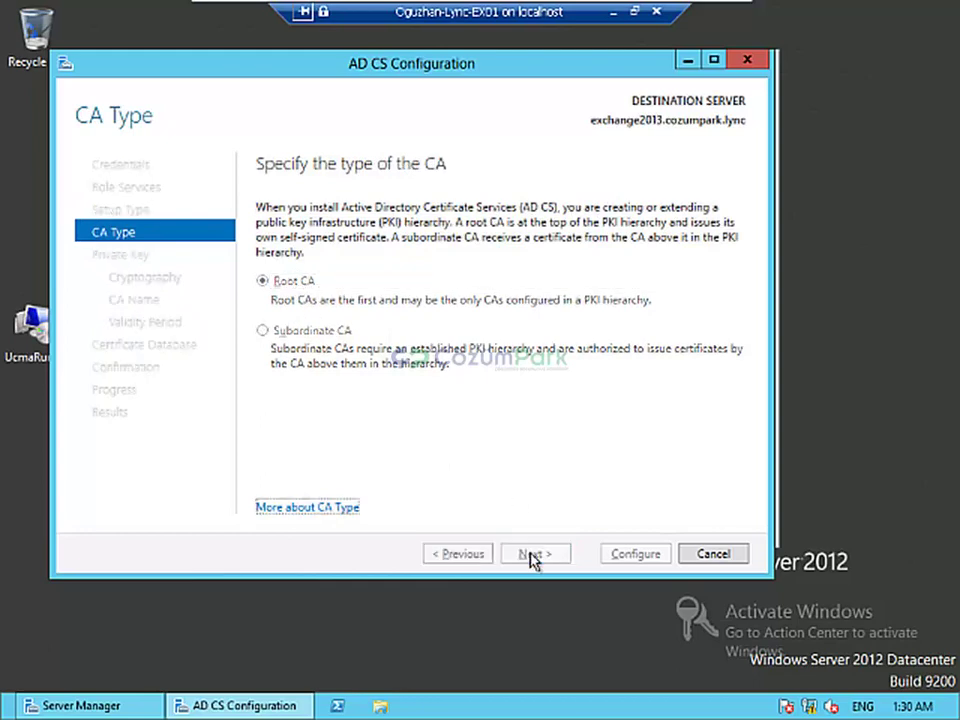
{"action": "left_click", "coordinate": [531, 555]}
{"action": "left_click", "coordinate": [531, 555]}
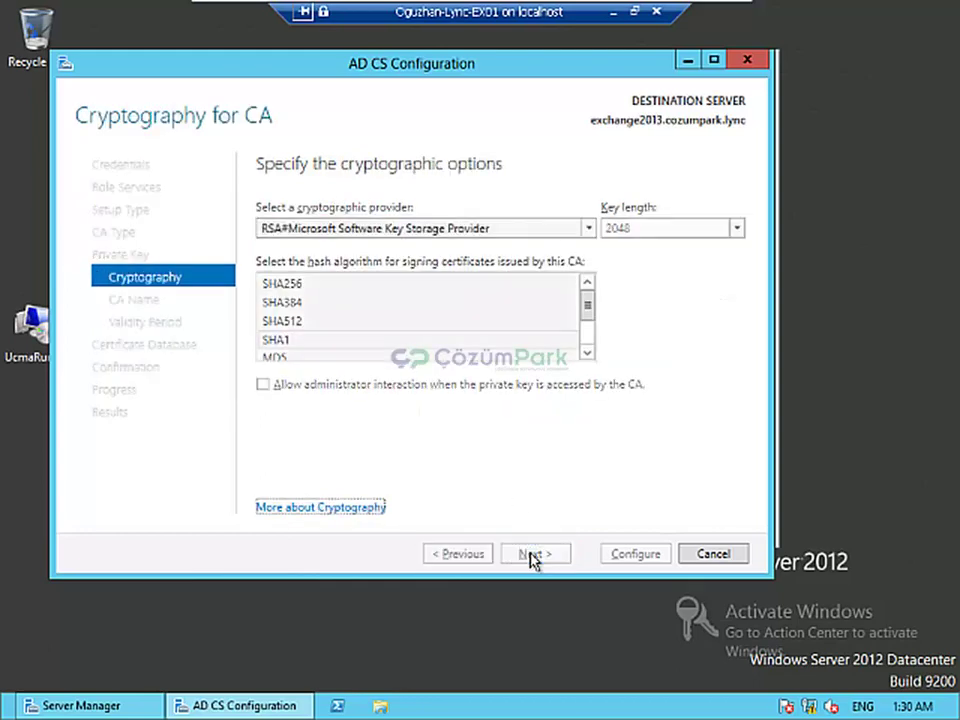
{"action": "left_click", "coordinate": [532, 555]}
{"action": "left_click", "coordinate": [532, 555]}
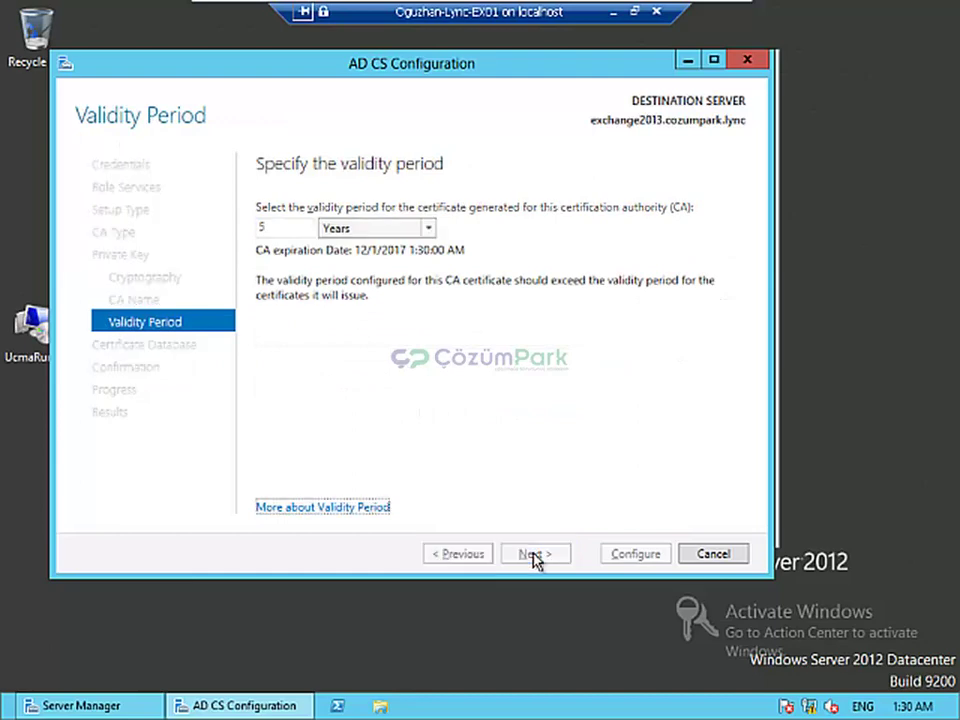
{"action": "left_click", "coordinate": [533, 555]}
{"action": "left_click", "coordinate": [535, 555]}
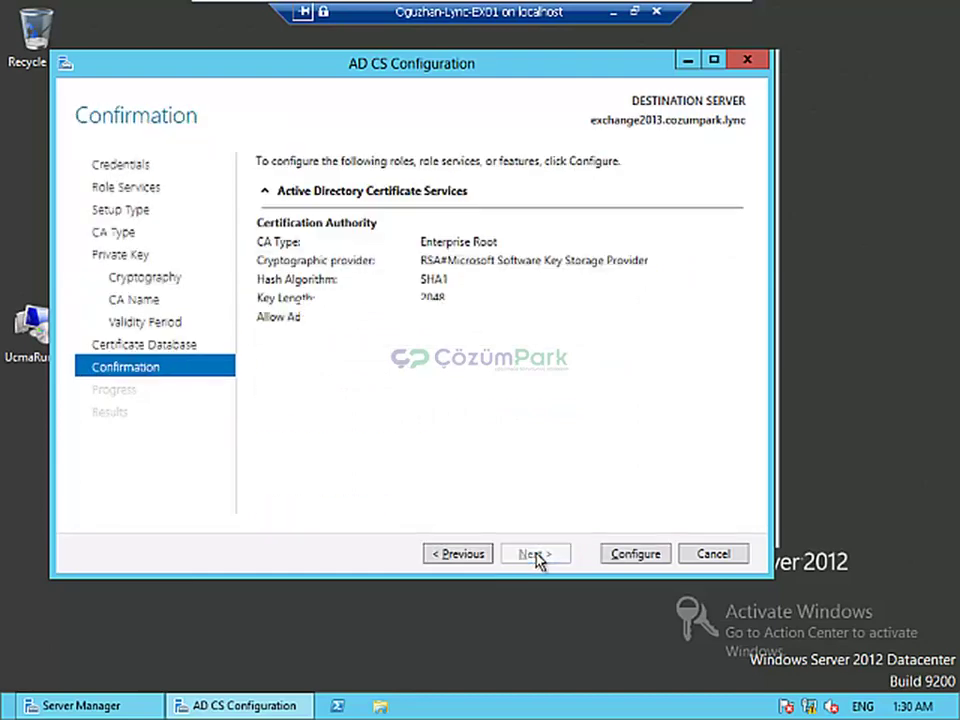
{"action": "left_click", "coordinate": [626, 556]}
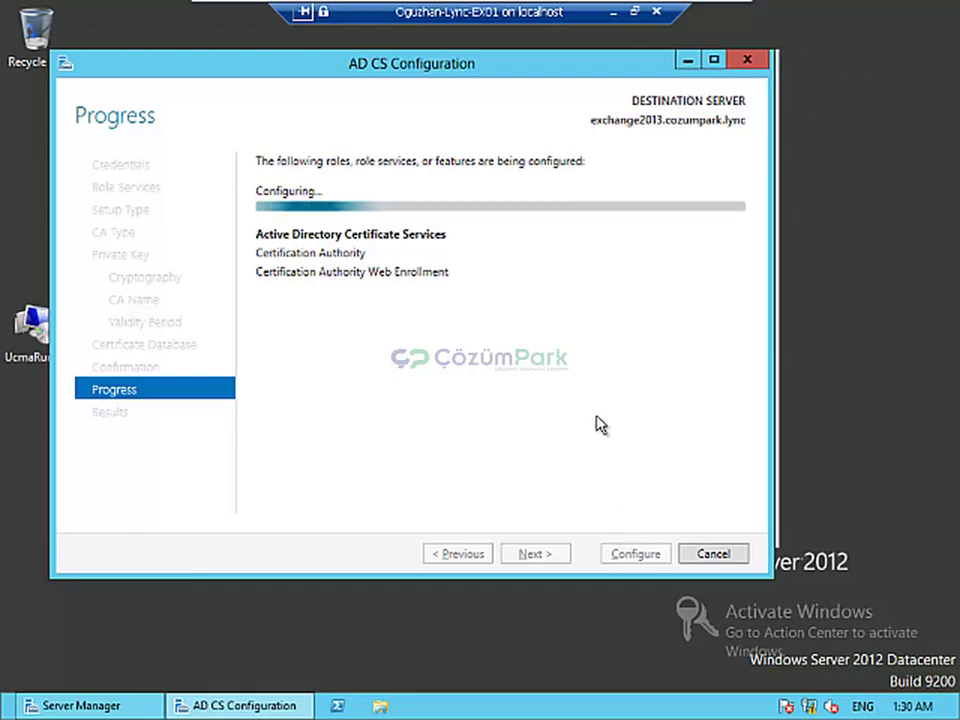
Set the EX01 session aside and return to the Lync front-end VM's Certificate Wizard.
{"action": "left_click", "coordinate": [633, 16]}
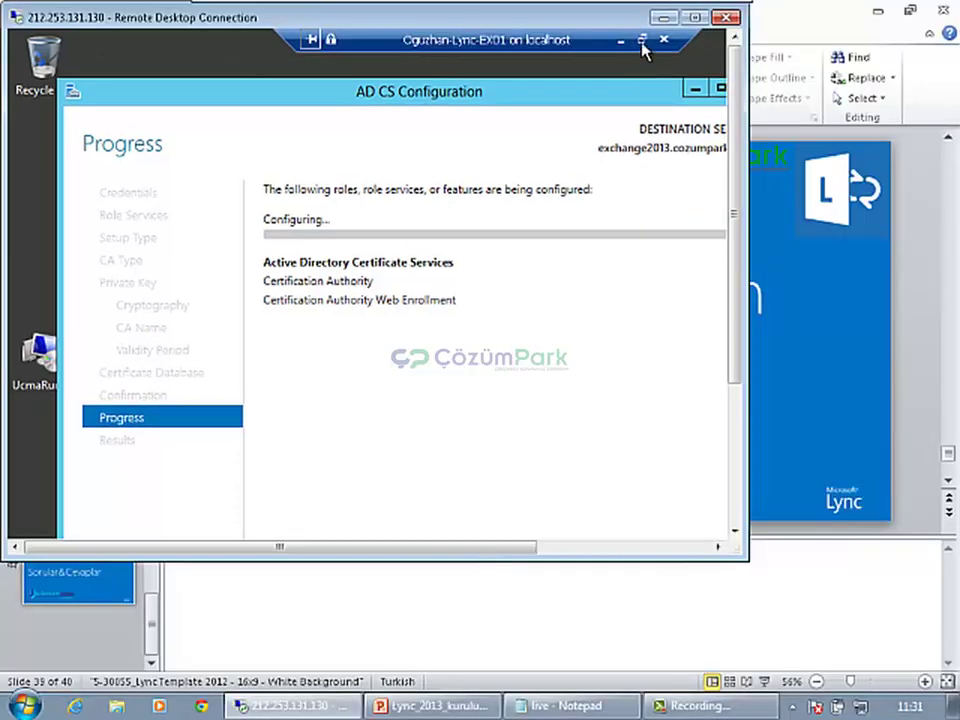
{"action": "left_click", "coordinate": [694, 17]}
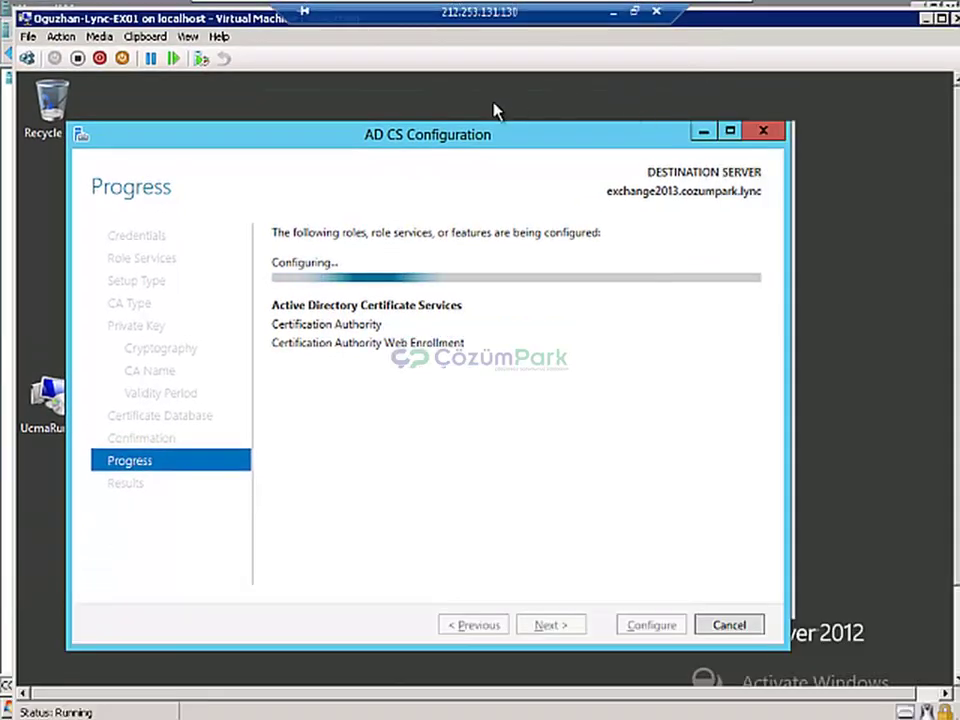
{"action": "left_click", "coordinate": [927, 18]}
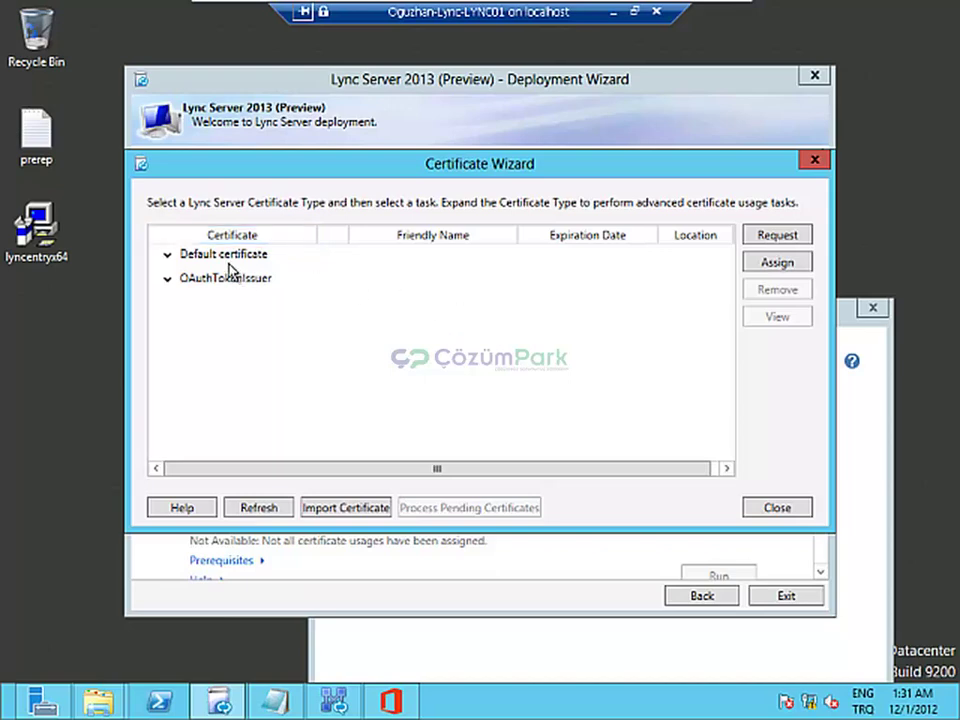
Start a new immediate Default certificate request using the exchange2013 certification authority.
{"action": "left_click", "coordinate": [193, 255]}
{"action": "left_click", "coordinate": [166, 255]}
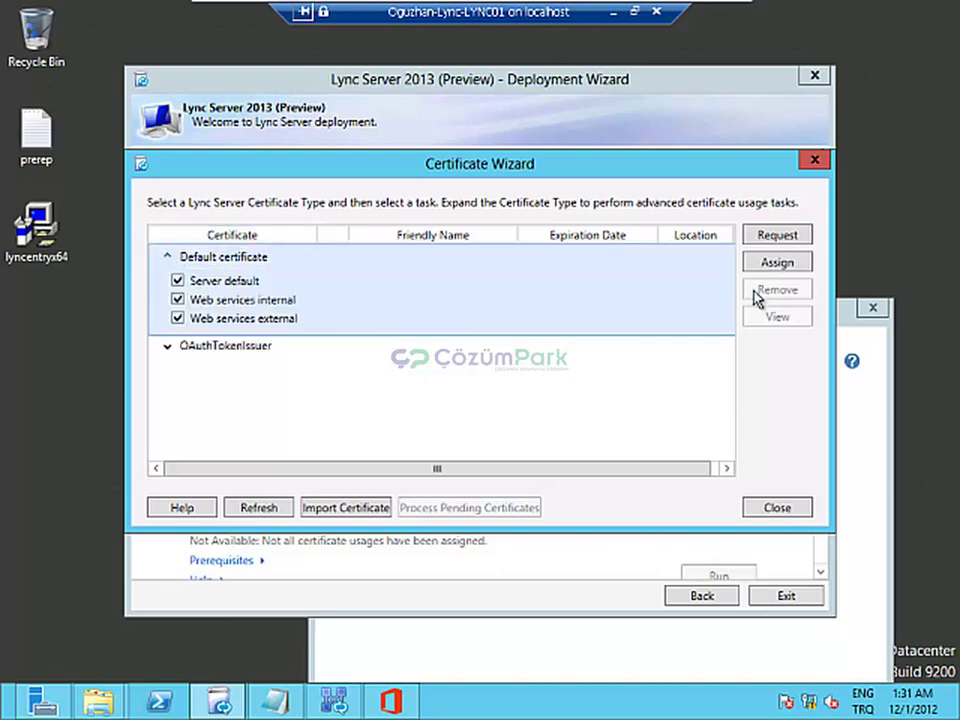
{"action": "left_click", "coordinate": [778, 237]}
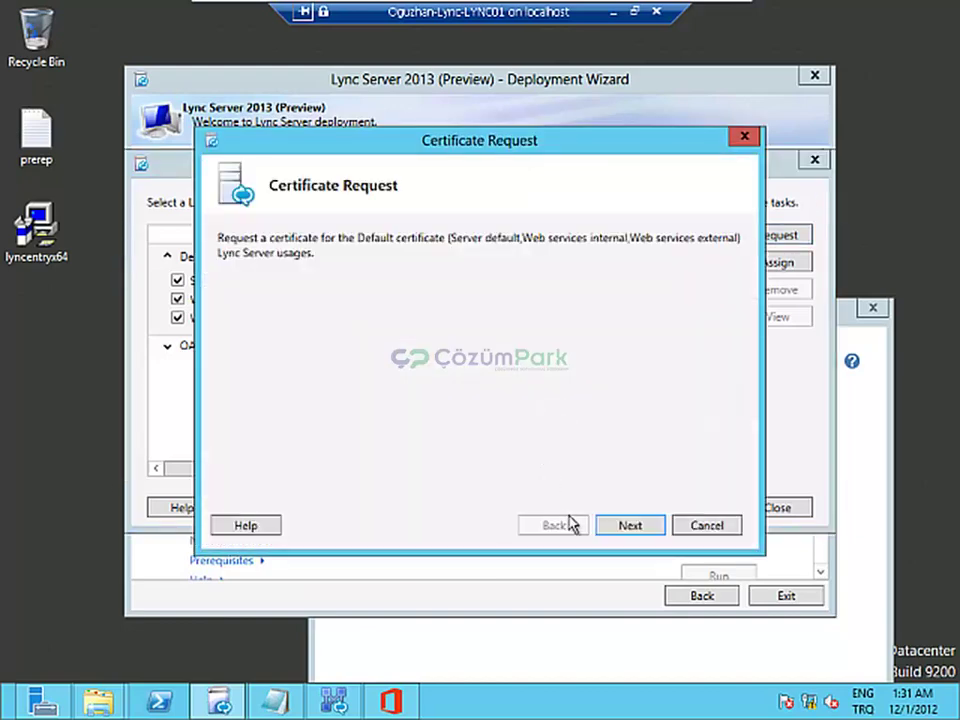
{"action": "left_click", "coordinate": [629, 528]}
{"action": "left_click", "coordinate": [630, 535]}
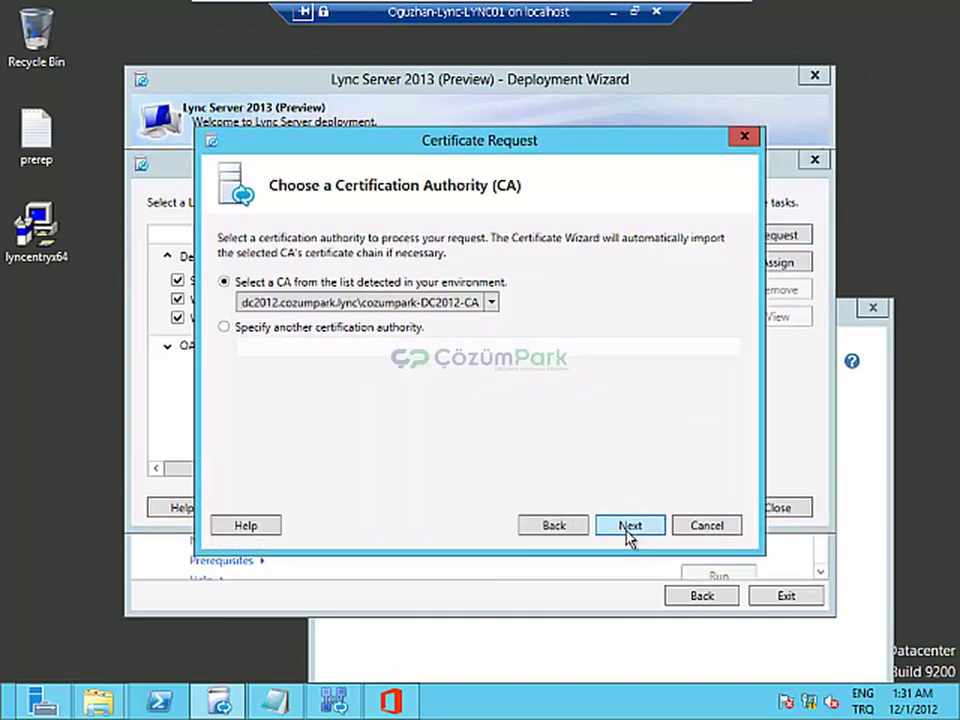
{"action": "left_click", "coordinate": [497, 304]}
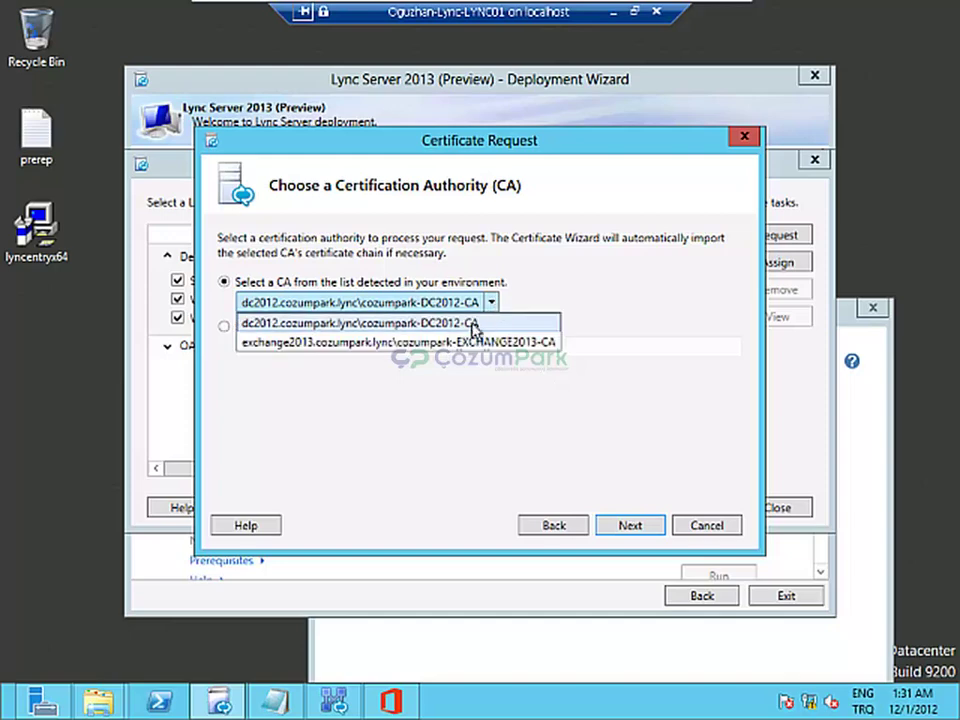
{"action": "left_click", "coordinate": [474, 344]}
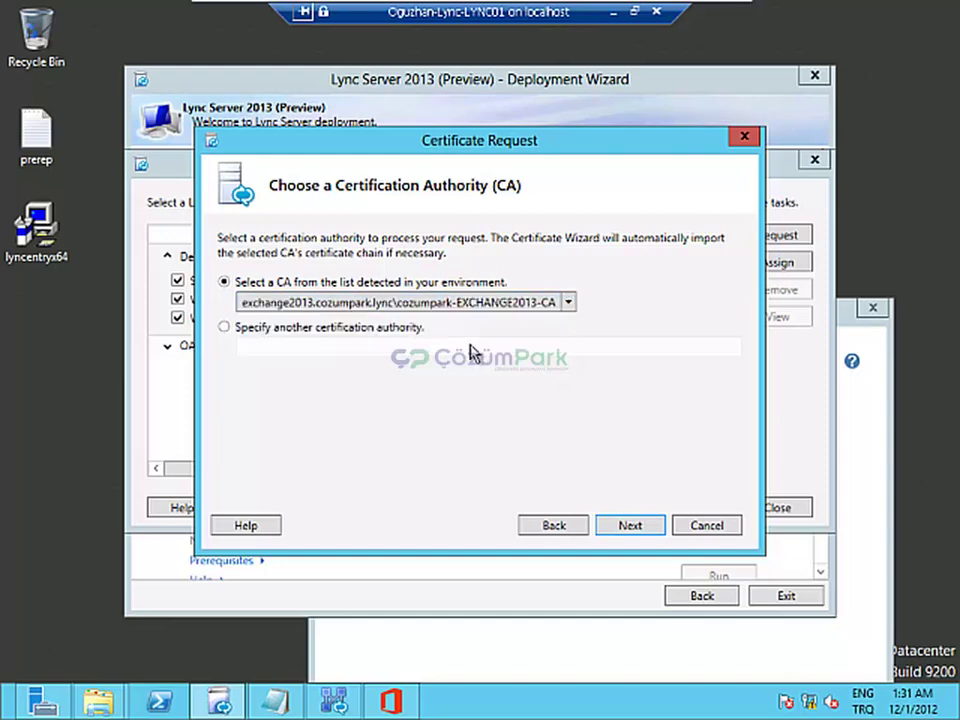
Keep the WebServer template, mark the LyncCert private key exportable, accept remaining pages and submit.
{"action": "left_click", "coordinate": [623, 532]}
{"action": "left_click", "coordinate": [623, 533]}
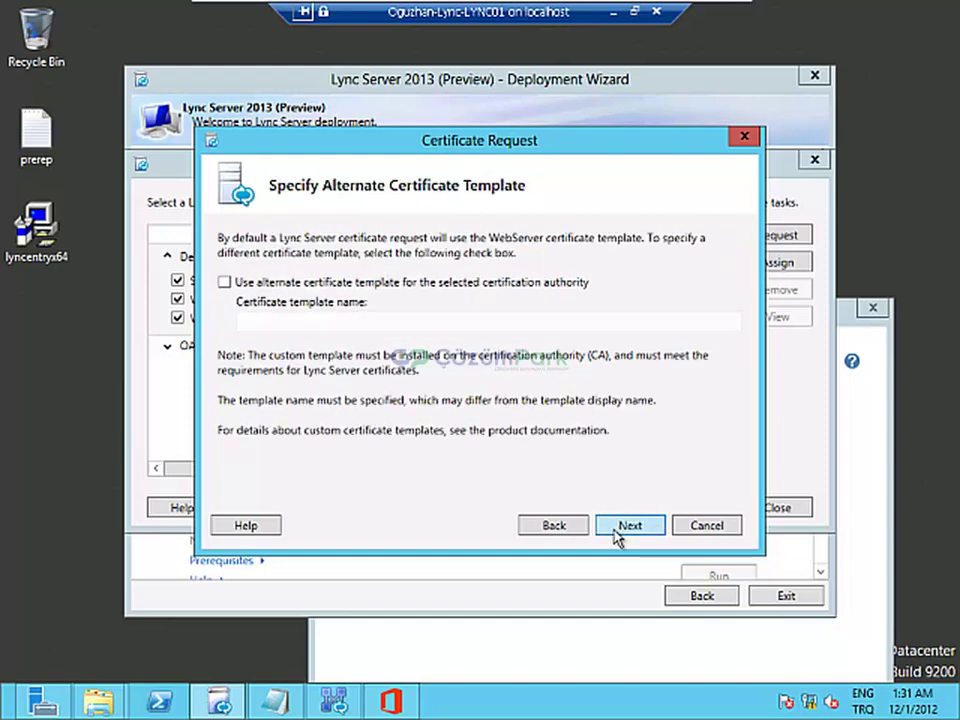
{"action": "left_click", "coordinate": [623, 530]}
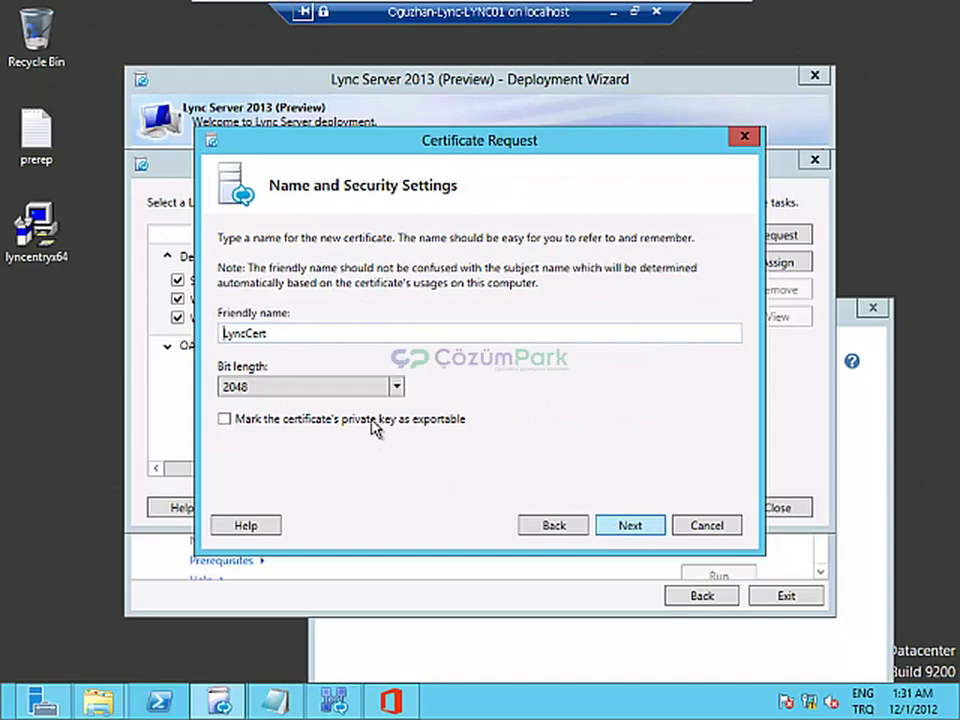
{"action": "left_click", "coordinate": [373, 420]}
{"action": "left_click", "coordinate": [627, 536]}
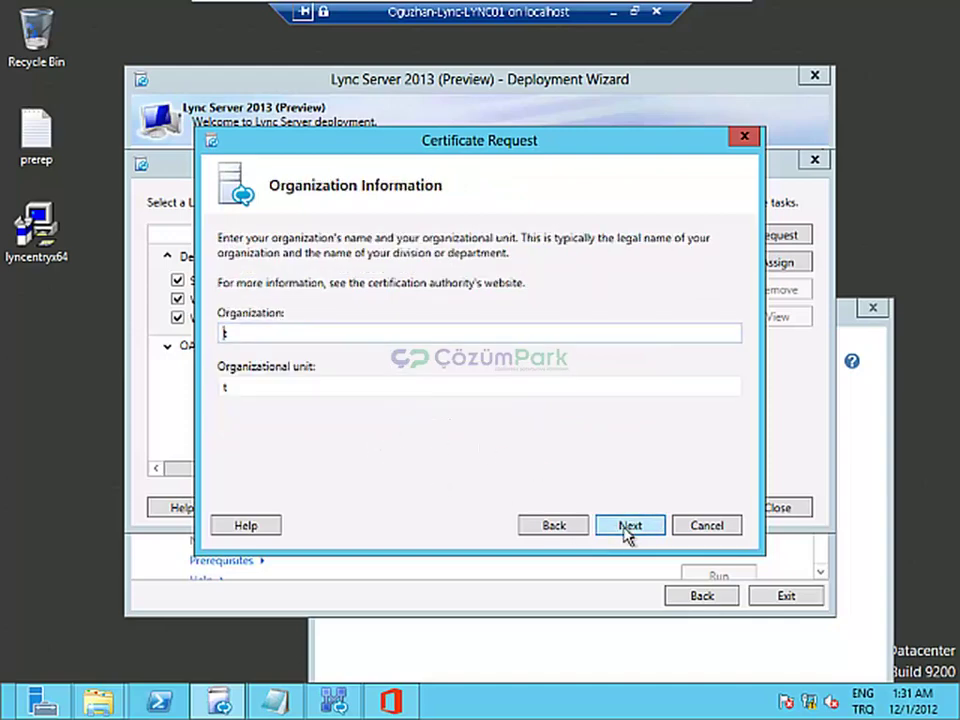
{"action": "left_click", "coordinate": [627, 530]}
{"action": "left_click", "coordinate": [627, 530]}
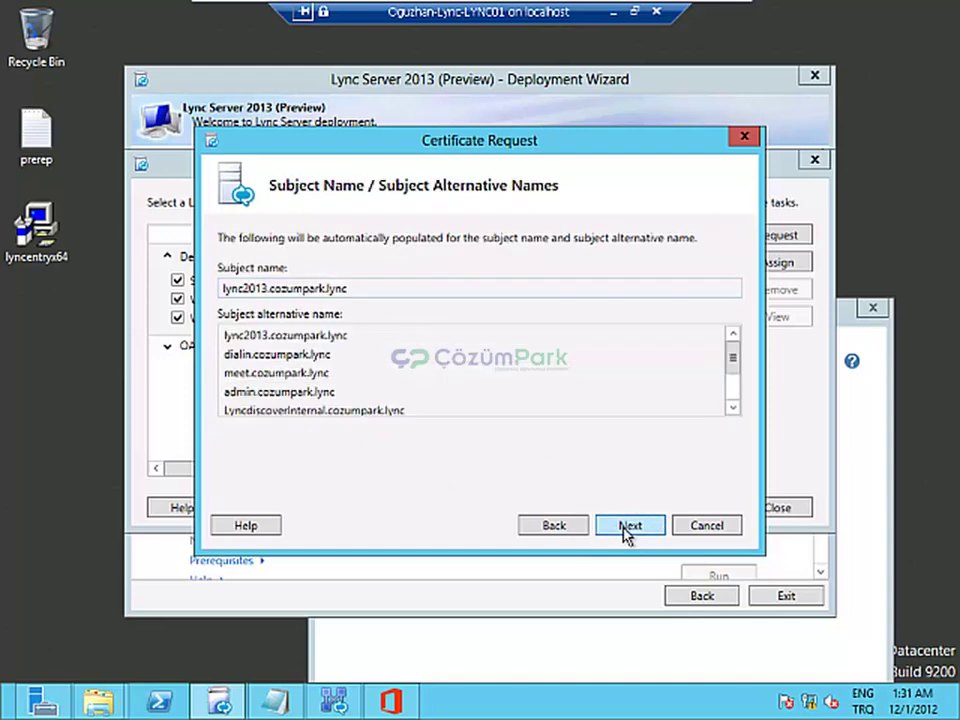
{"action": "left_click", "coordinate": [627, 530]}
{"action": "left_click", "coordinate": [627, 527]}
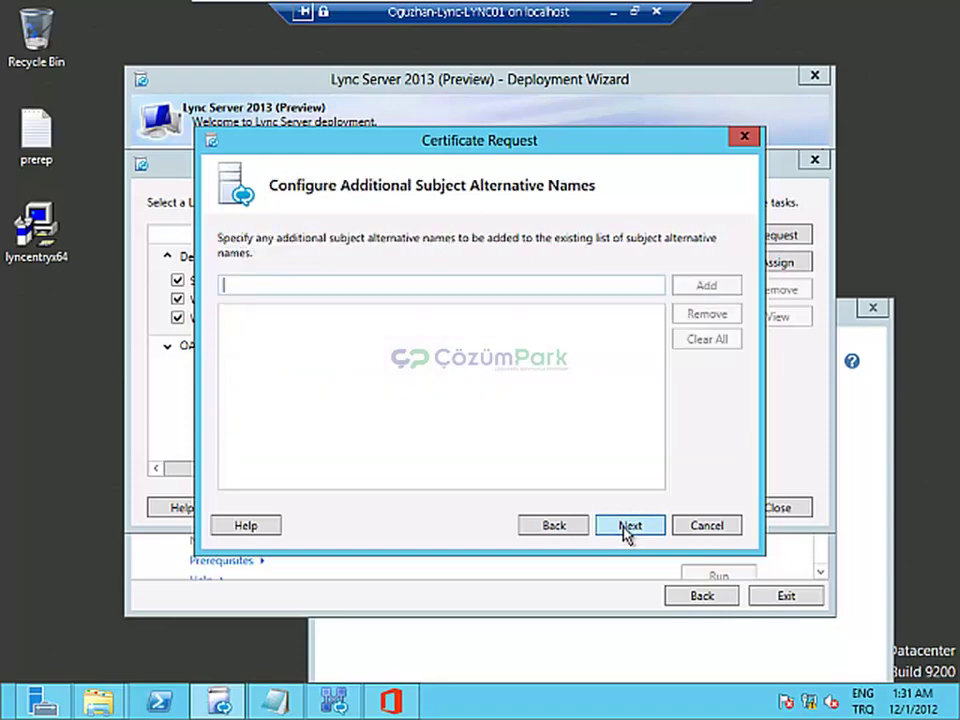
{"action": "left_click", "coordinate": [627, 527]}
{"action": "left_click", "coordinate": [627, 527]}
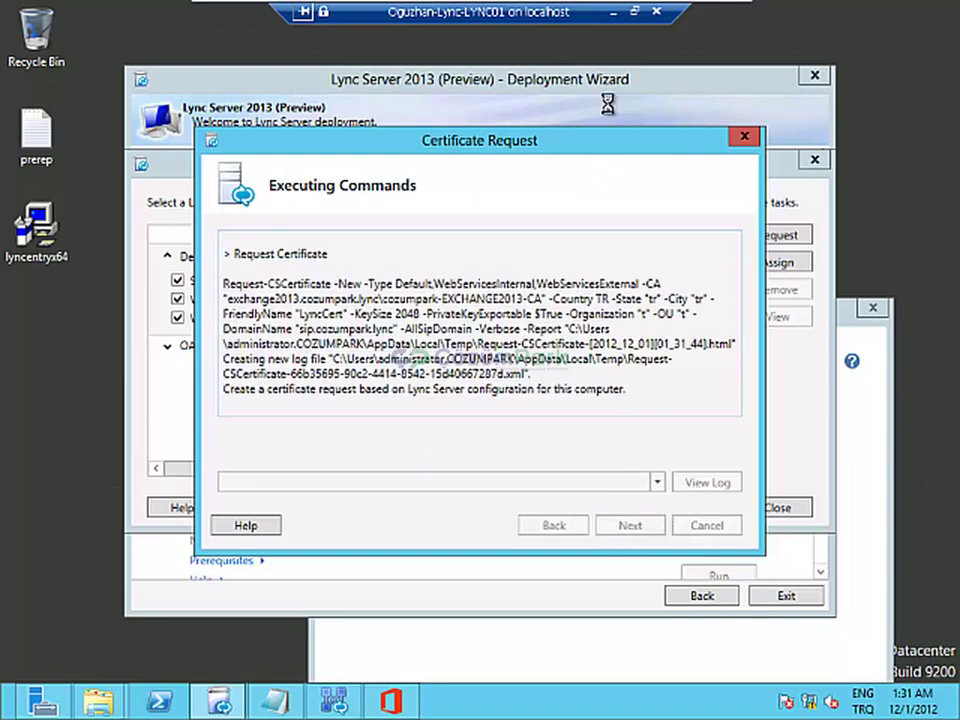
{"action": "left_click", "coordinate": [611, 12]}
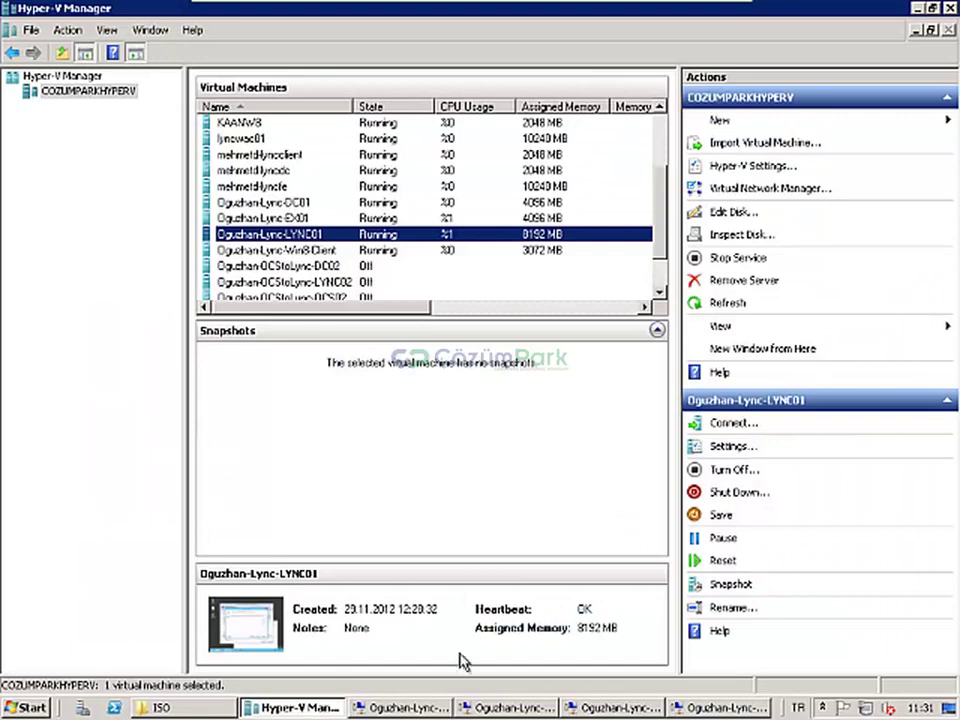
Close the AD CS configuration results on EX01, then reconnect to the LYNC01 VM.
{"action": "double_click", "coordinate": [316, 219]}
{"action": "left_click", "coordinate": [648, 624]}
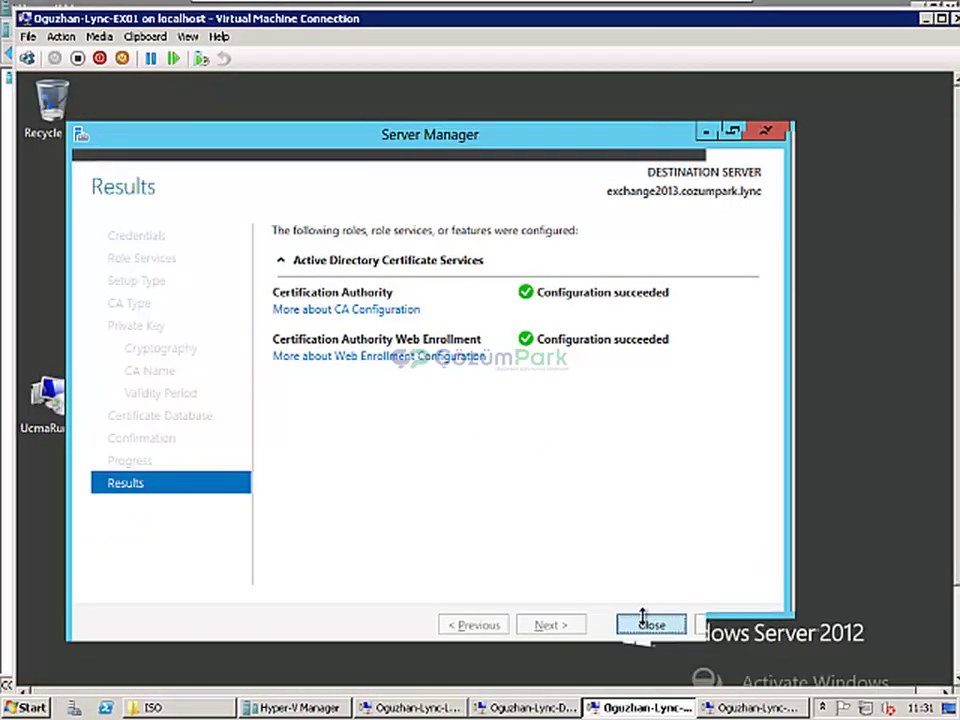
{"action": "left_click", "coordinate": [926, 19]}
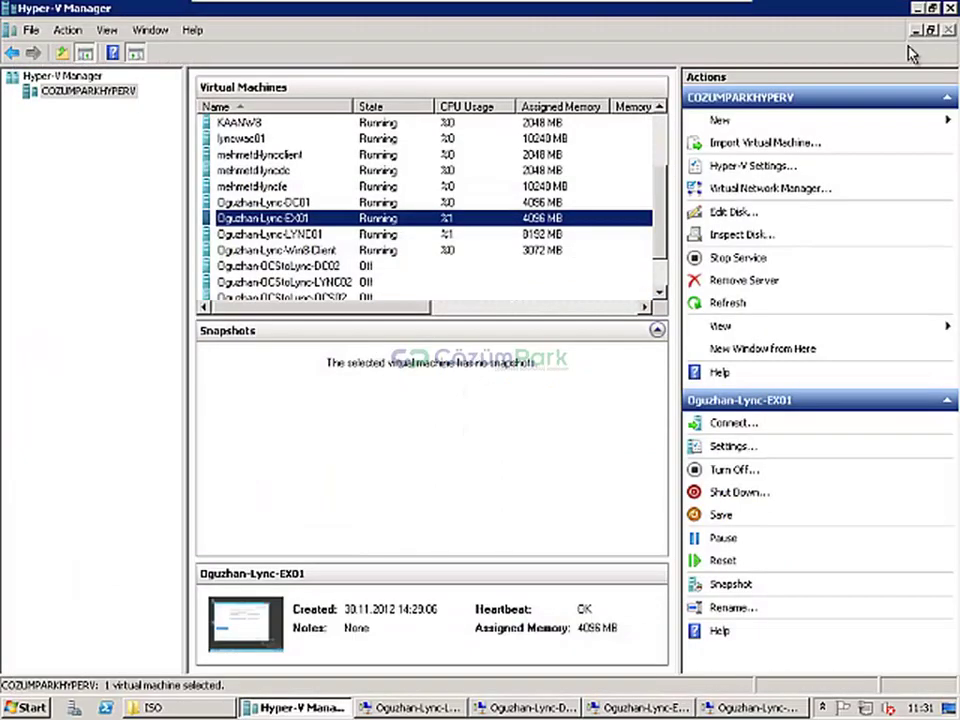
{"action": "double_click", "coordinate": [348, 236]}
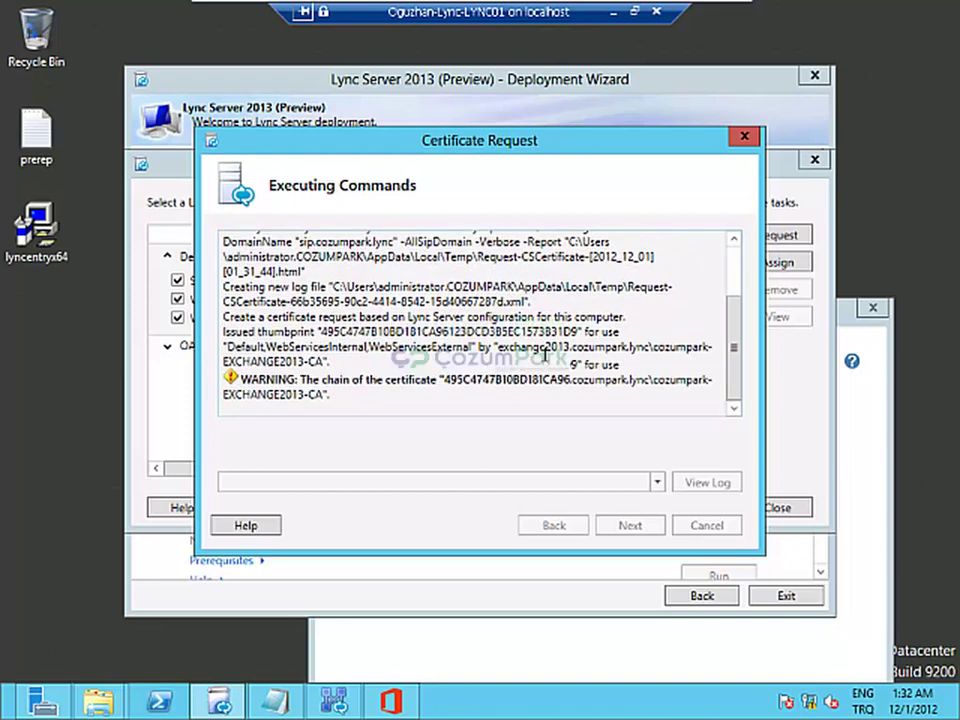
Finish the certificate request, then start and abandon assigning a certificate to Default certificate.
{"action": "left_click", "coordinate": [632, 527]}
{"action": "left_click", "coordinate": [629, 527]}
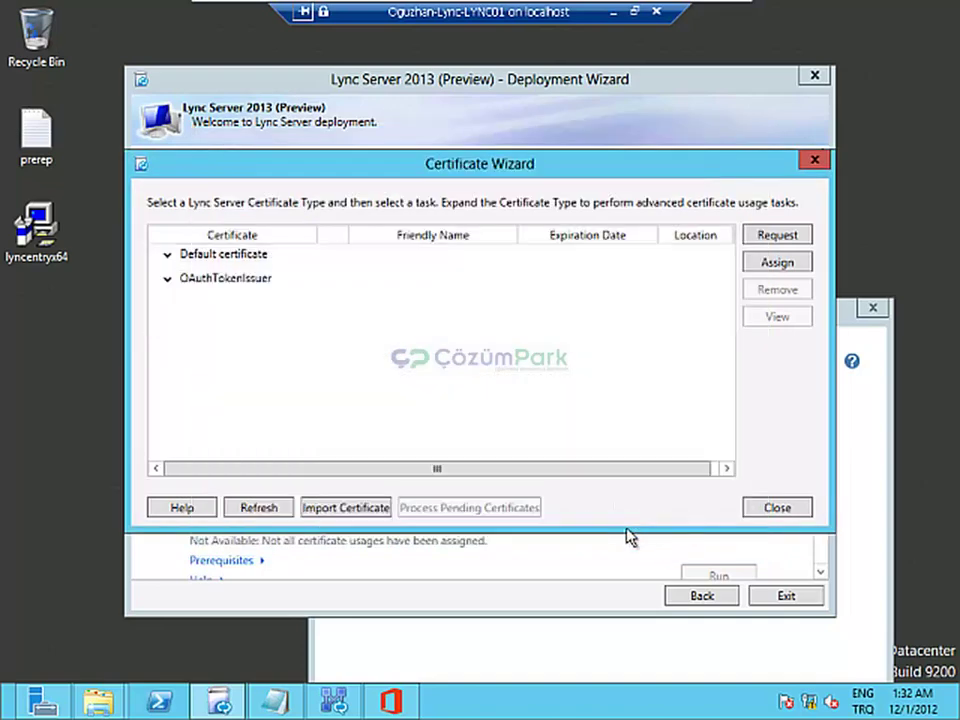
{"action": "left_click", "coordinate": [312, 262]}
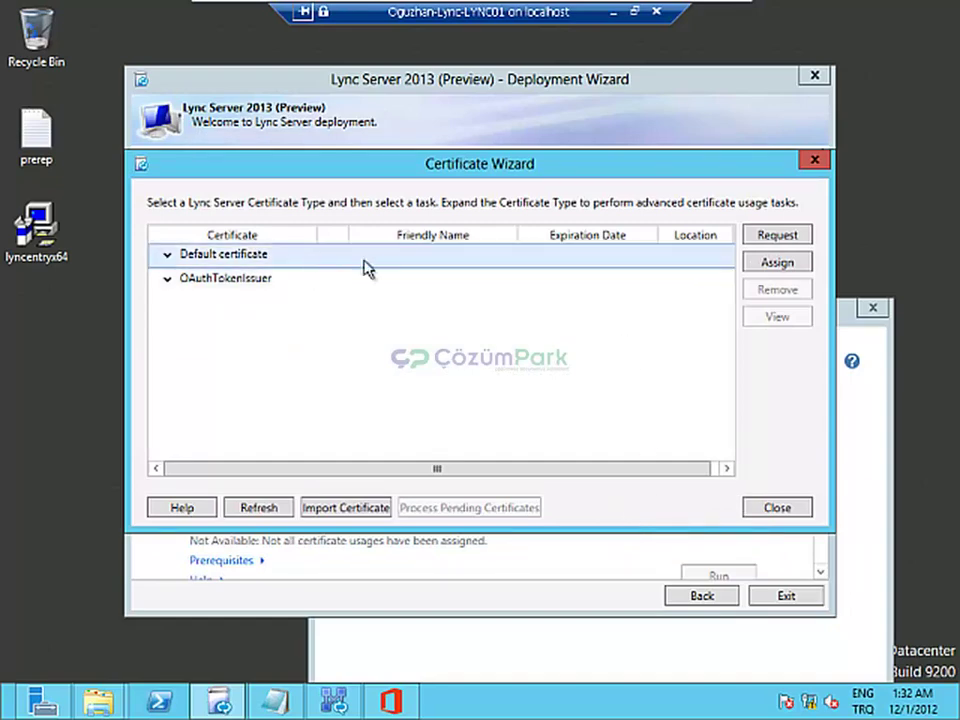
{"action": "left_click", "coordinate": [767, 264]}
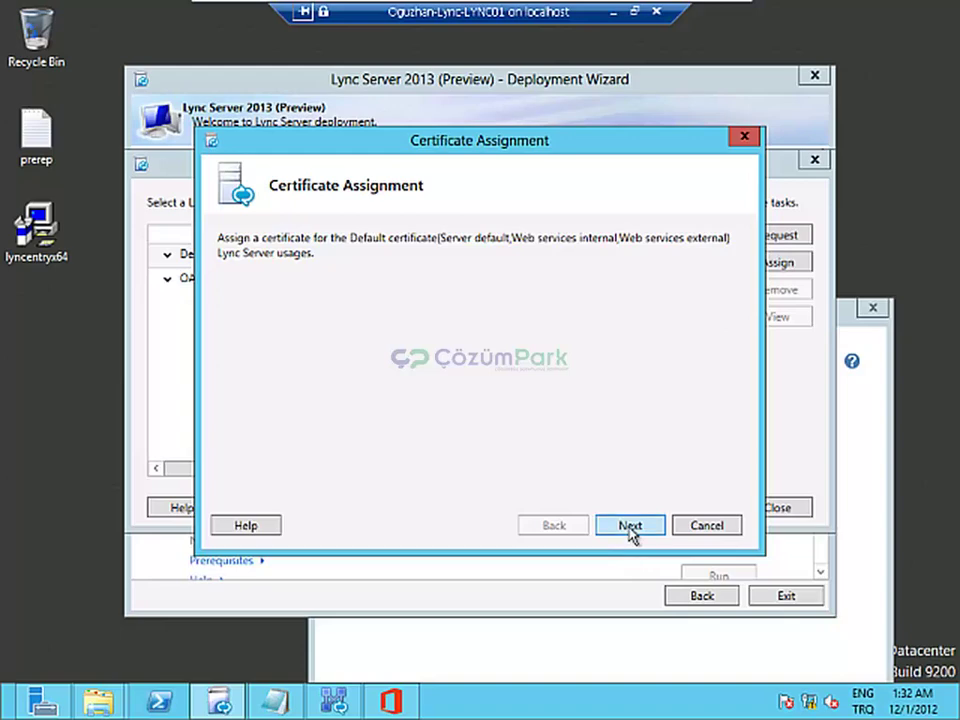
{"action": "left_click", "coordinate": [631, 530]}
{"action": "left_click", "coordinate": [690, 530]}
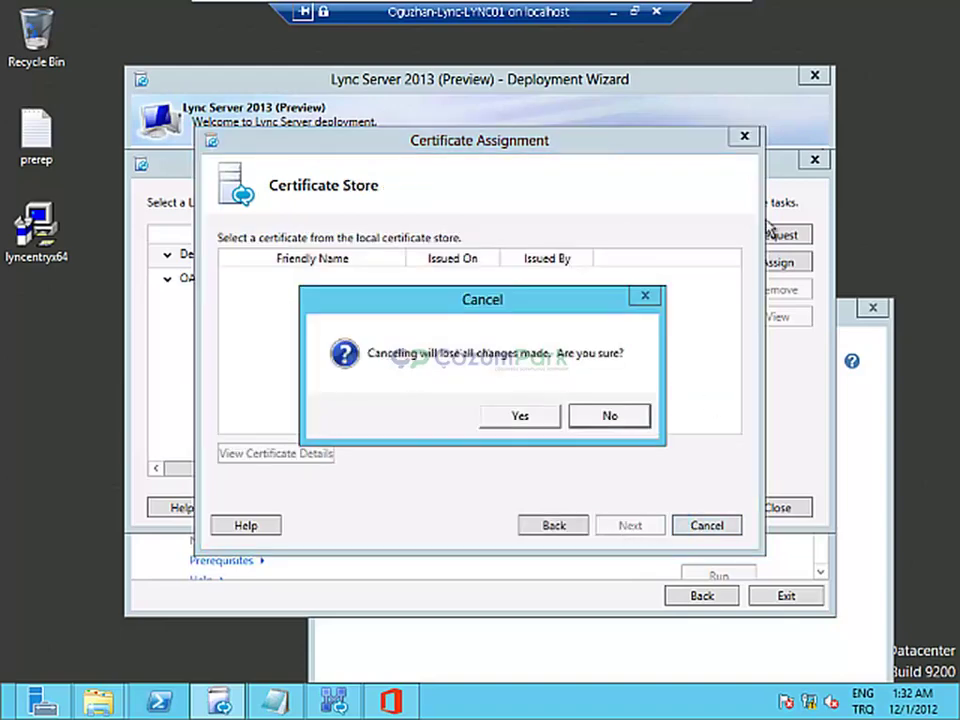
{"action": "left_click", "coordinate": [515, 423]}
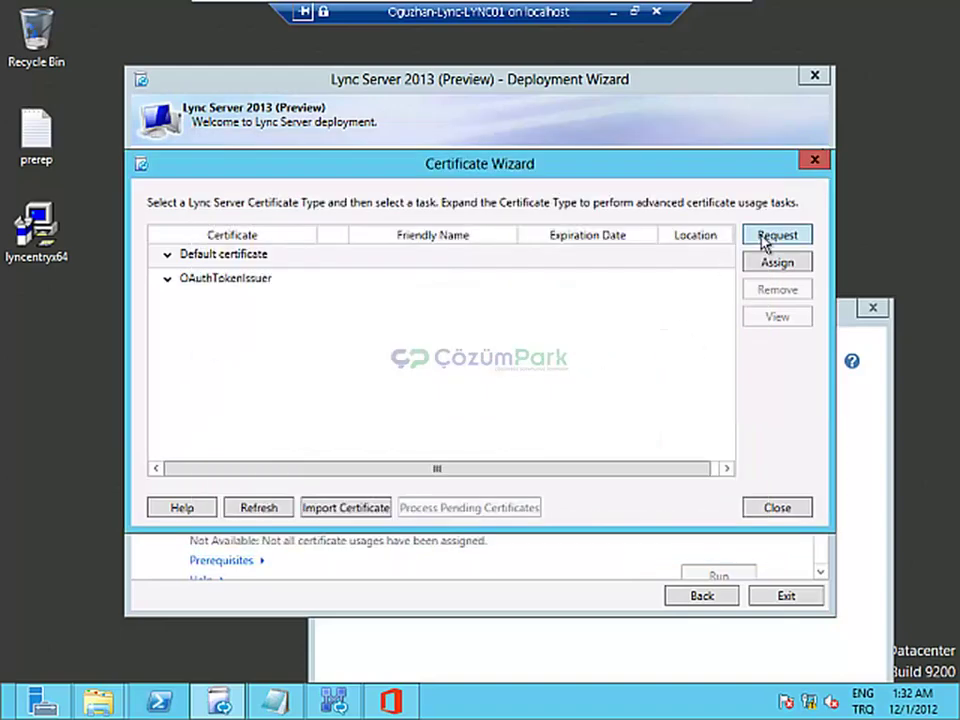
Start an immediate Default certificate request to the EXCHANGE2013 CA with default template and LyncCert name.
{"action": "key", "text": "Return"}
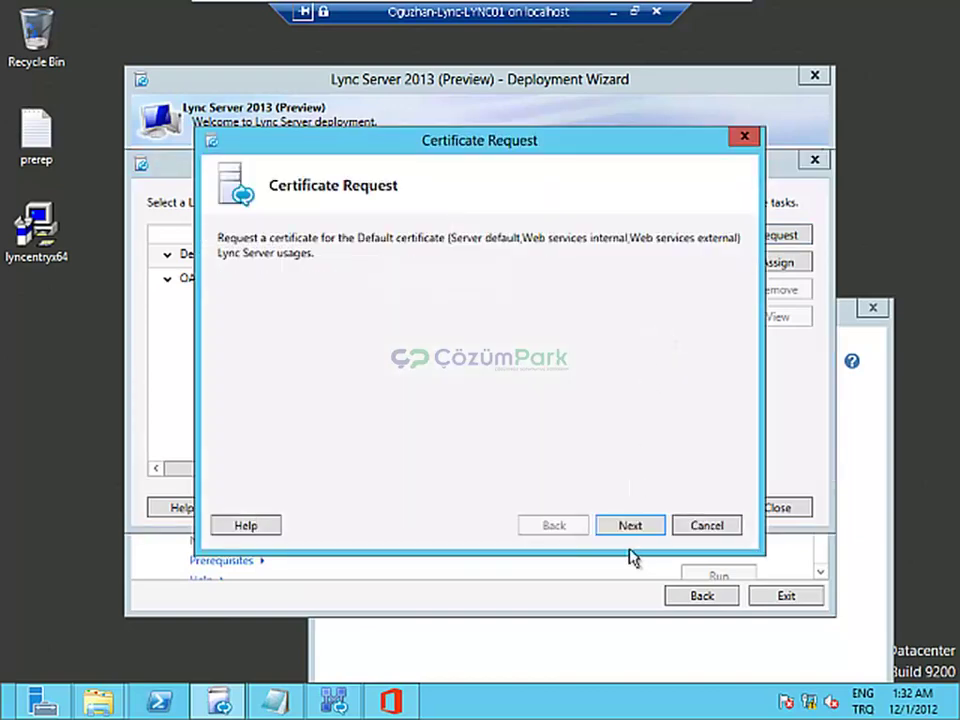
{"action": "left_click", "coordinate": [630, 527]}
{"action": "left_click", "coordinate": [630, 527]}
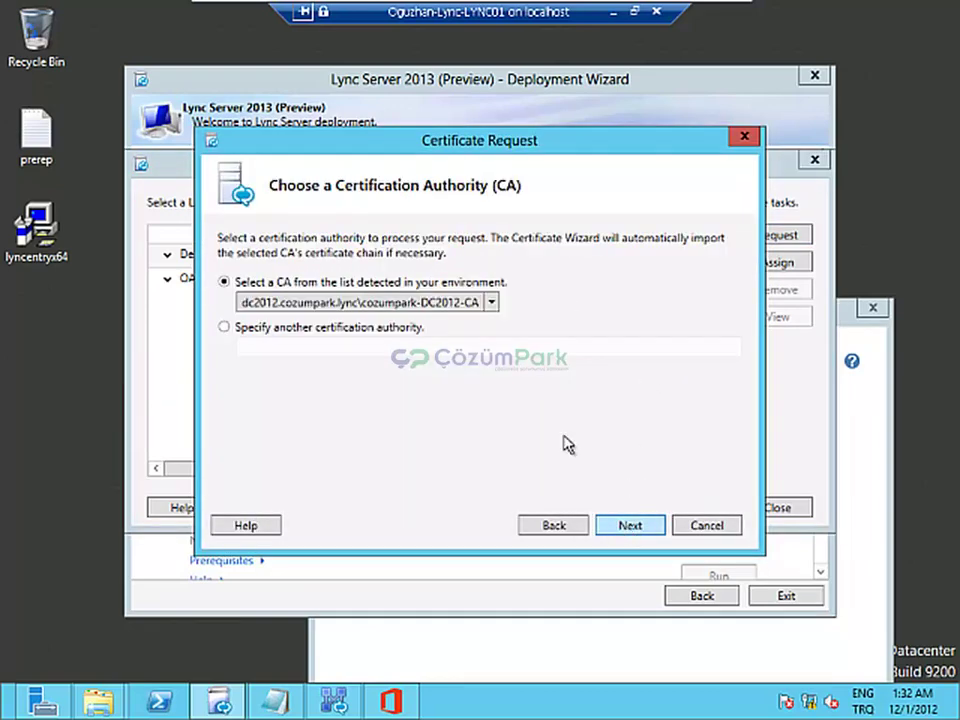
{"action": "left_click", "coordinate": [491, 302]}
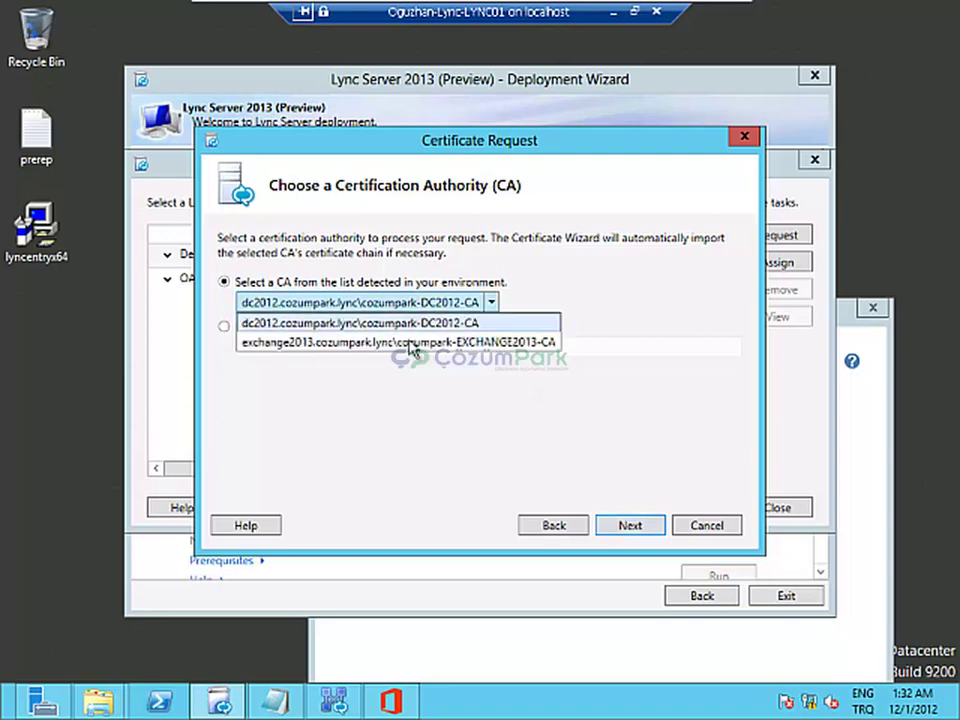
{"action": "left_click", "coordinate": [406, 341]}
{"action": "left_click", "coordinate": [628, 527]}
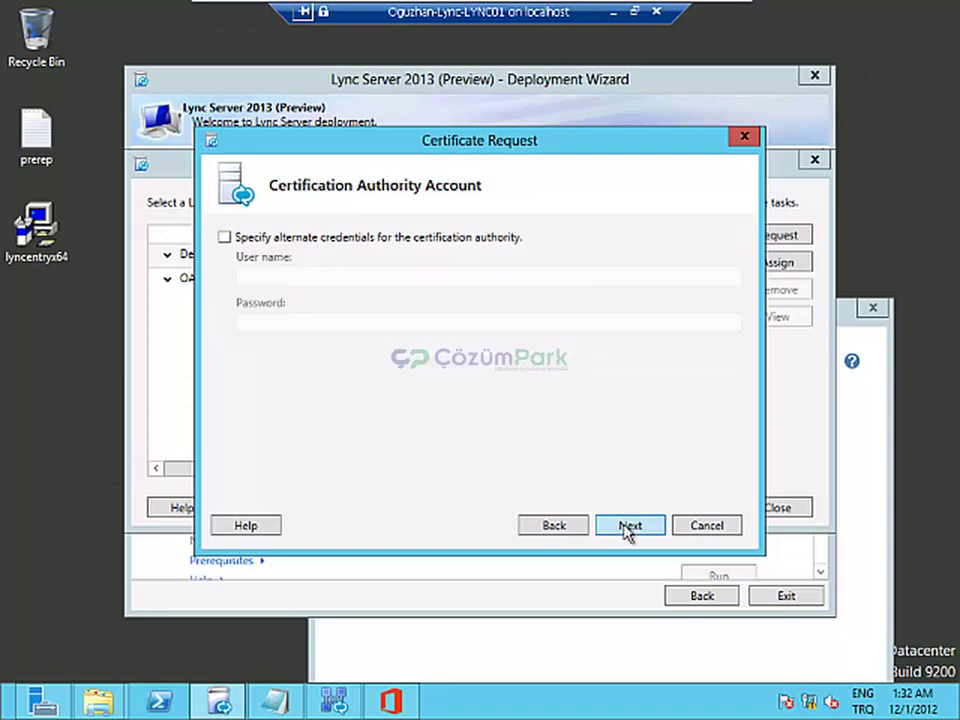
{"action": "left_click", "coordinate": [628, 527]}
{"action": "left_click", "coordinate": [628, 527]}
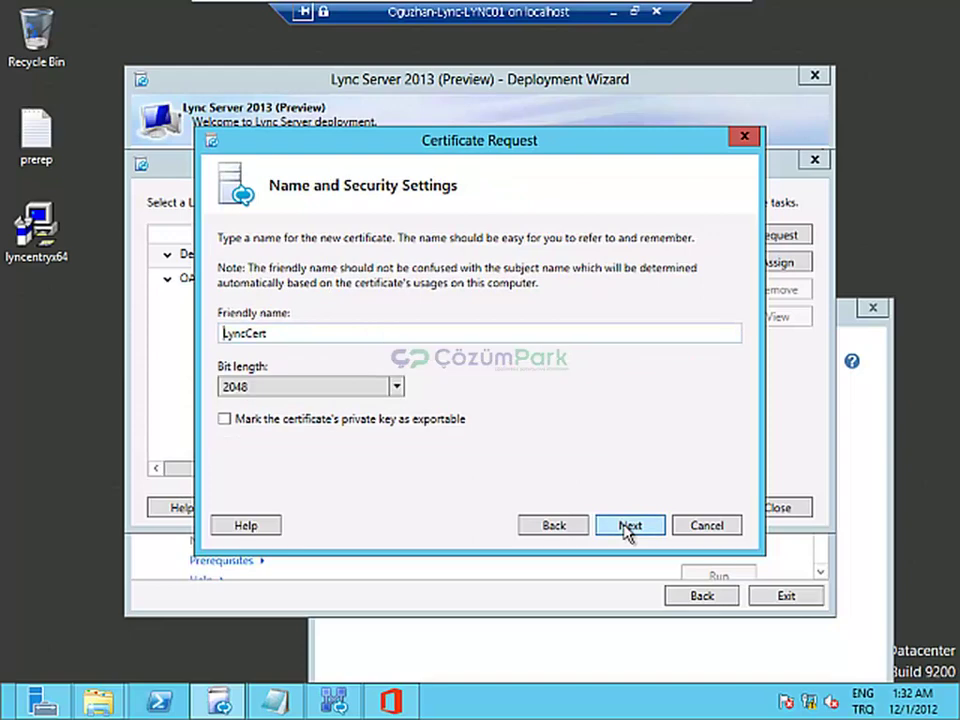
{"action": "left_click", "coordinate": [628, 527]}
Make the private key exportable, accept organization, geography, SAN and cozumpark.lync SIP domain, and submit.
{"action": "left_click", "coordinate": [553, 525]}
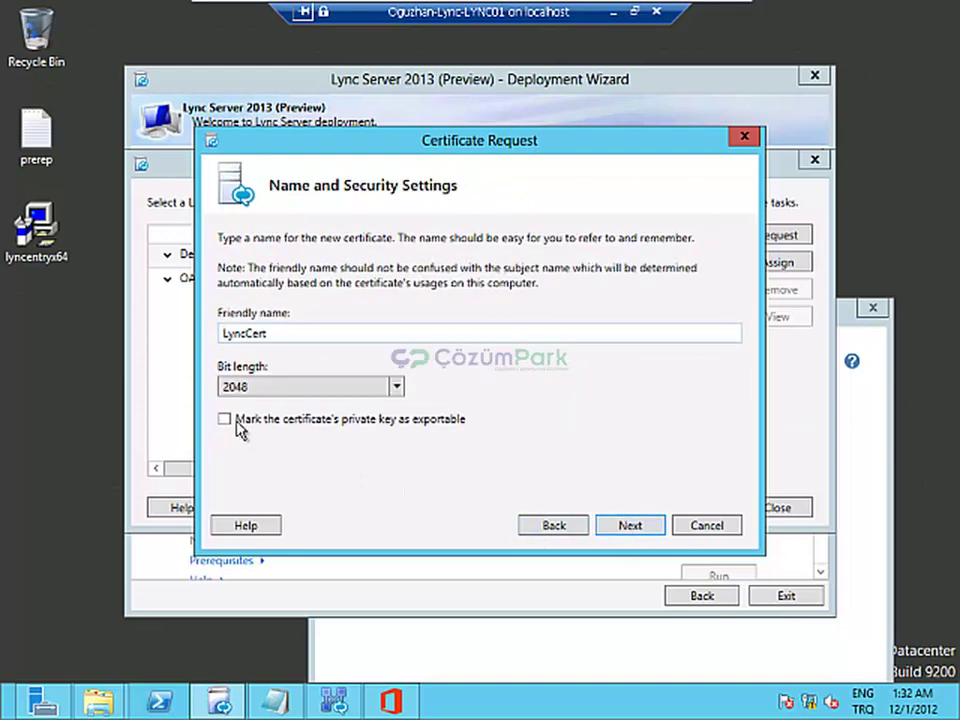
{"action": "left_click", "coordinate": [224, 419]}
{"action": "left_click", "coordinate": [632, 528]}
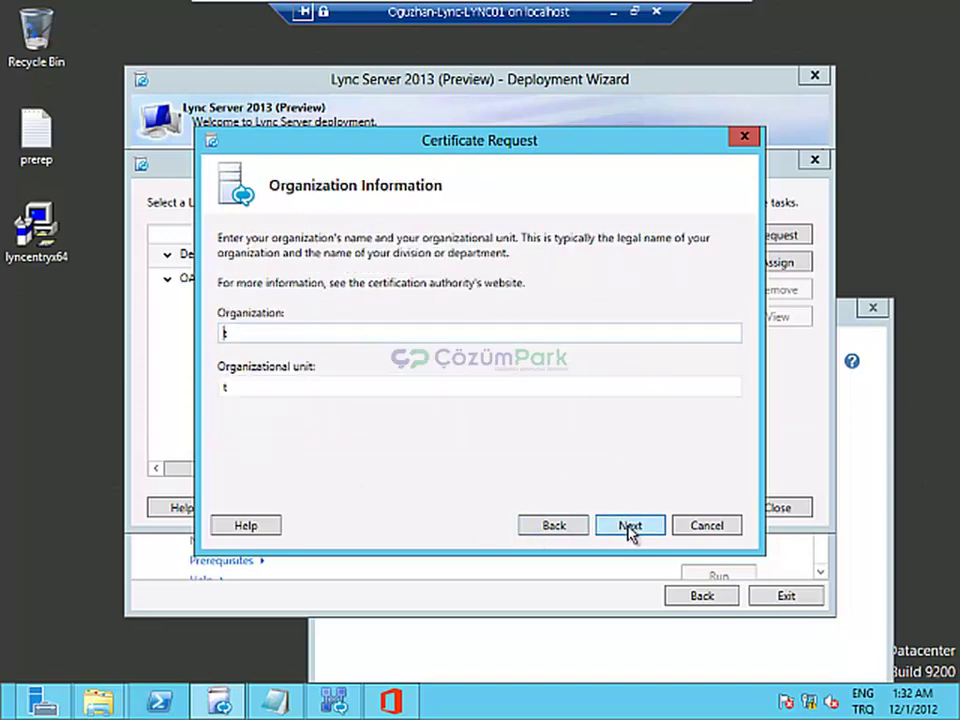
{"action": "left_click", "coordinate": [632, 528]}
{"action": "left_click", "coordinate": [630, 527]}
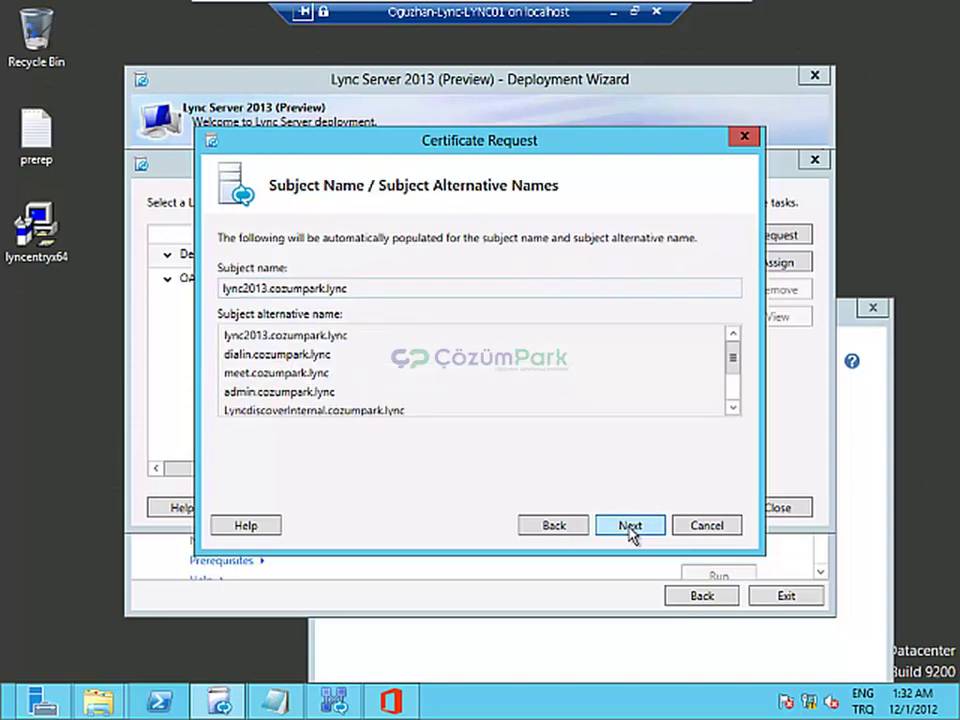
{"action": "scroll", "coordinate": [735, 413], "scroll_direction": "down", "scroll_amount": 1}
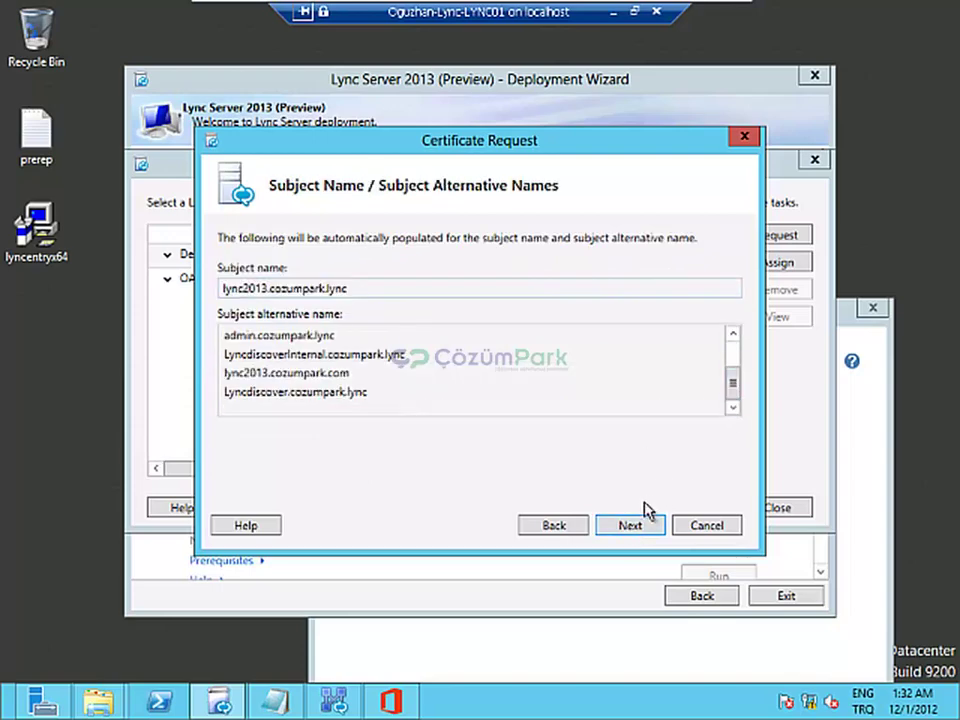
{"action": "left_click", "coordinate": [629, 528]}
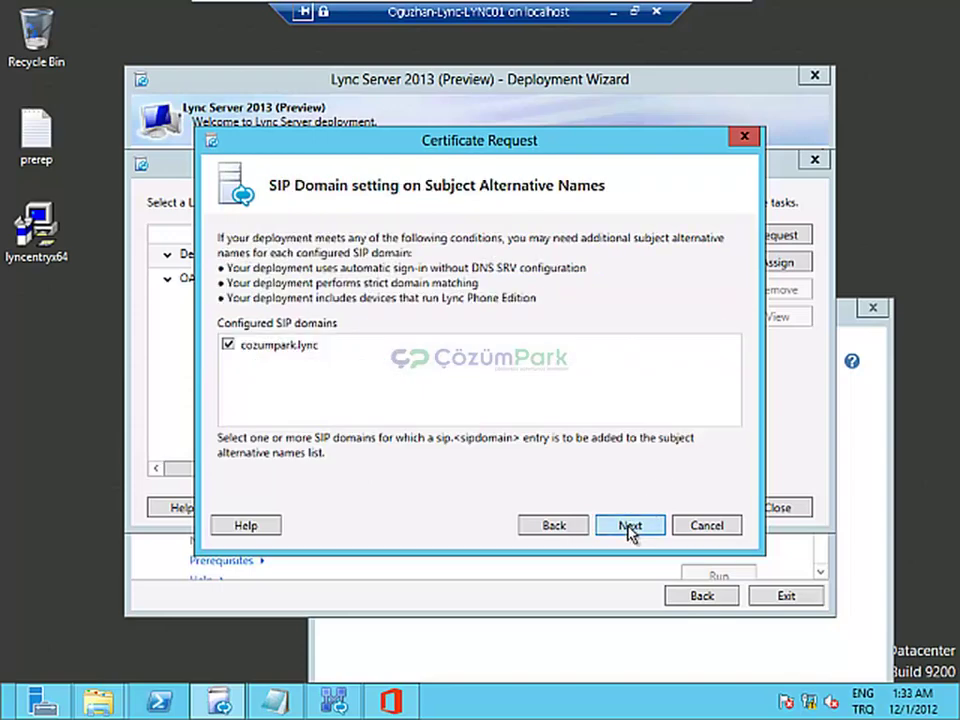
{"action": "left_click", "coordinate": [630, 528]}
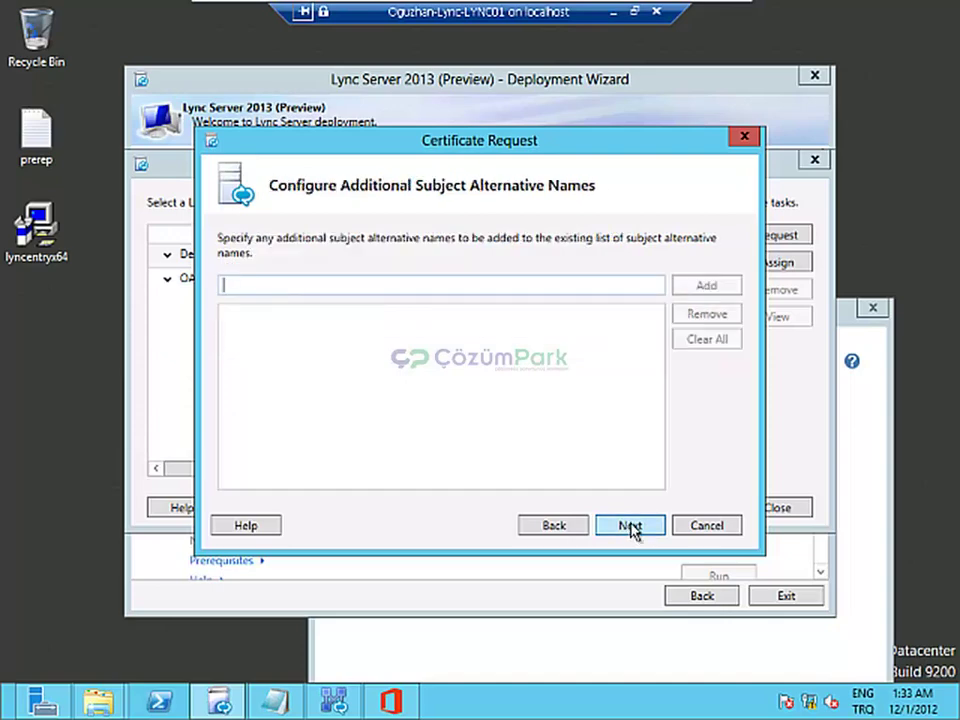
{"action": "left_click", "coordinate": [630, 527]}
{"action": "left_click", "coordinate": [630, 527]}
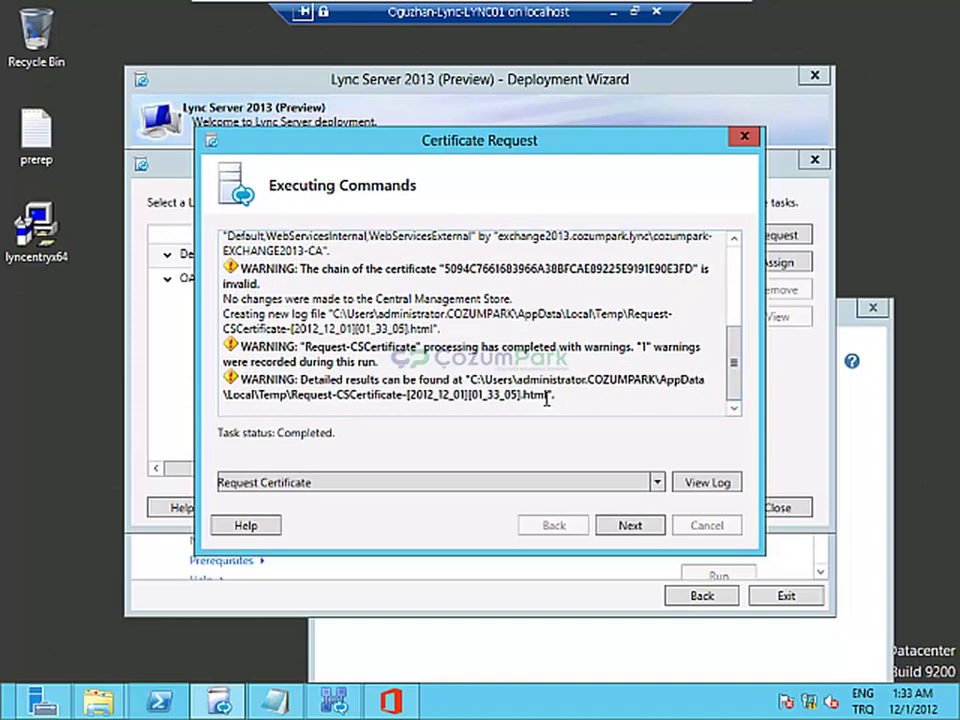
Copy the detailed results log path and finish the certificate request.
{"action": "left_click_drag", "start_coordinate": [546, 399], "coordinate": [470, 380]}
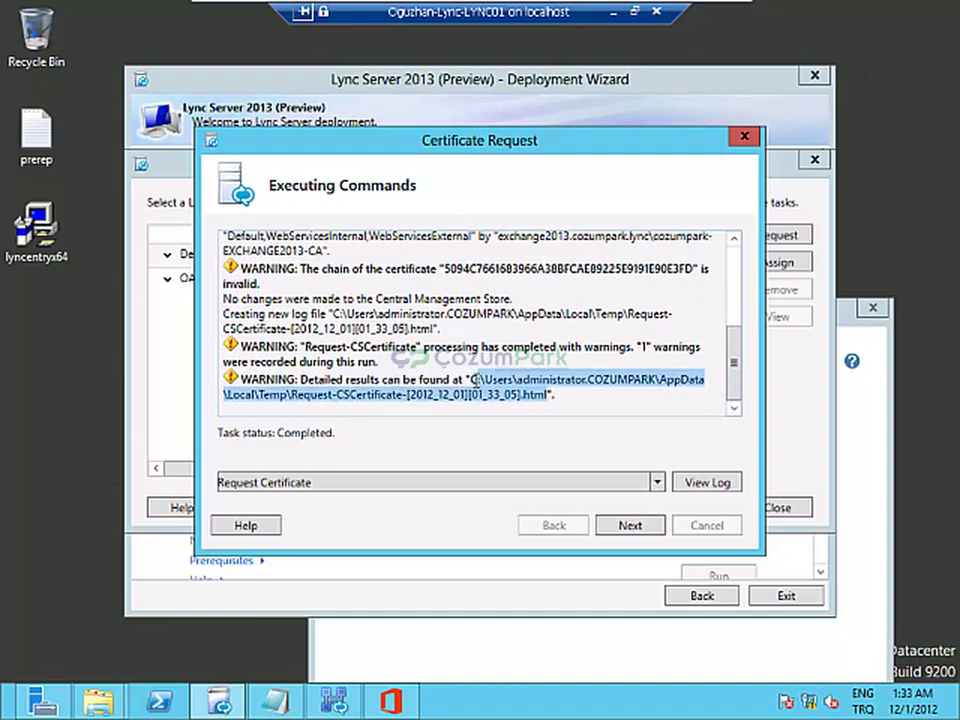
{"action": "right_click", "coordinate": [488, 383]}
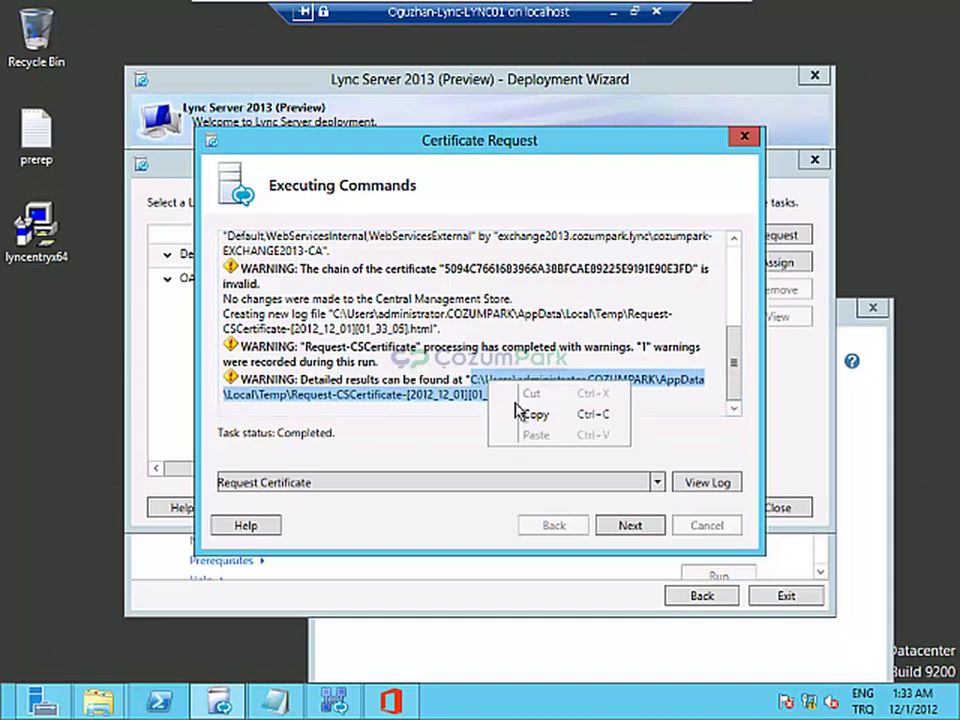
{"action": "left_click", "coordinate": [524, 413]}
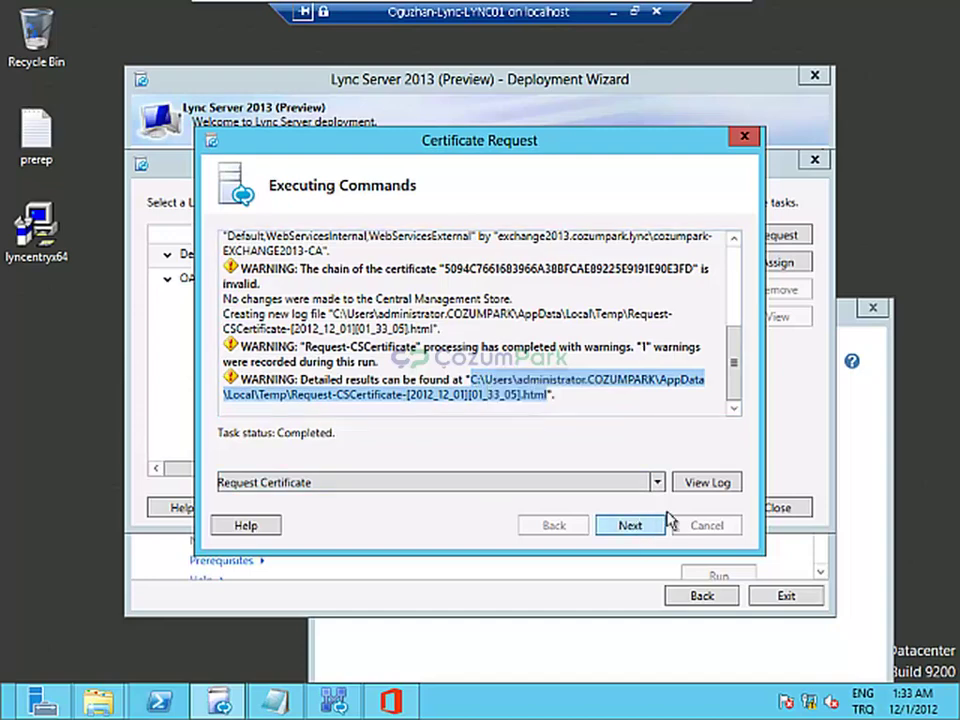
{"action": "left_click", "coordinate": [700, 483]}
{"action": "left_click", "coordinate": [630, 528]}
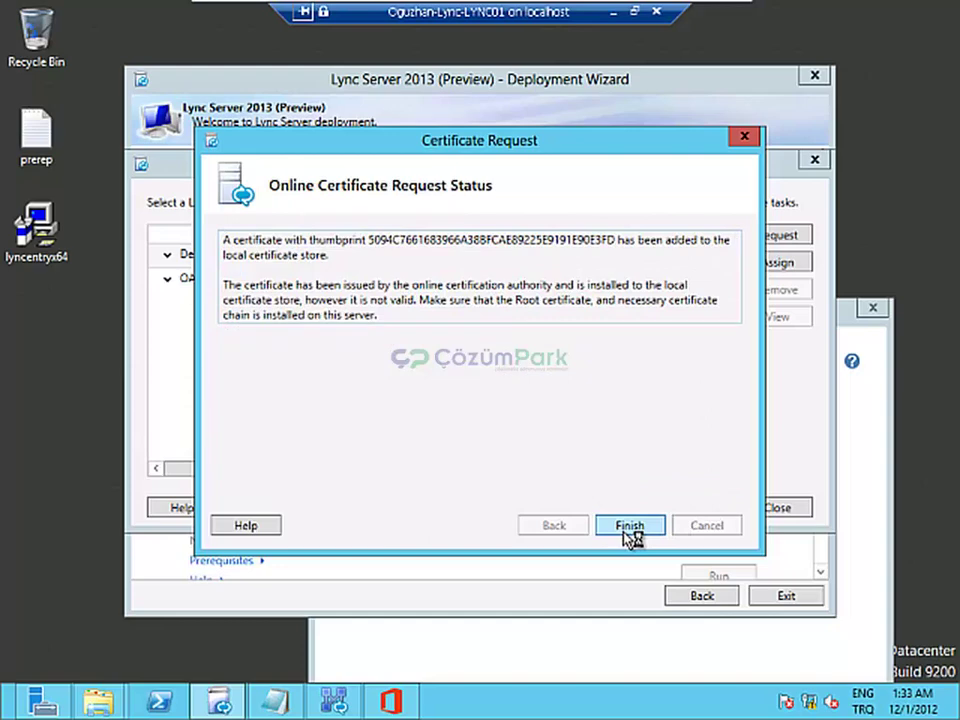
{"action": "left_click", "coordinate": [630, 526]}
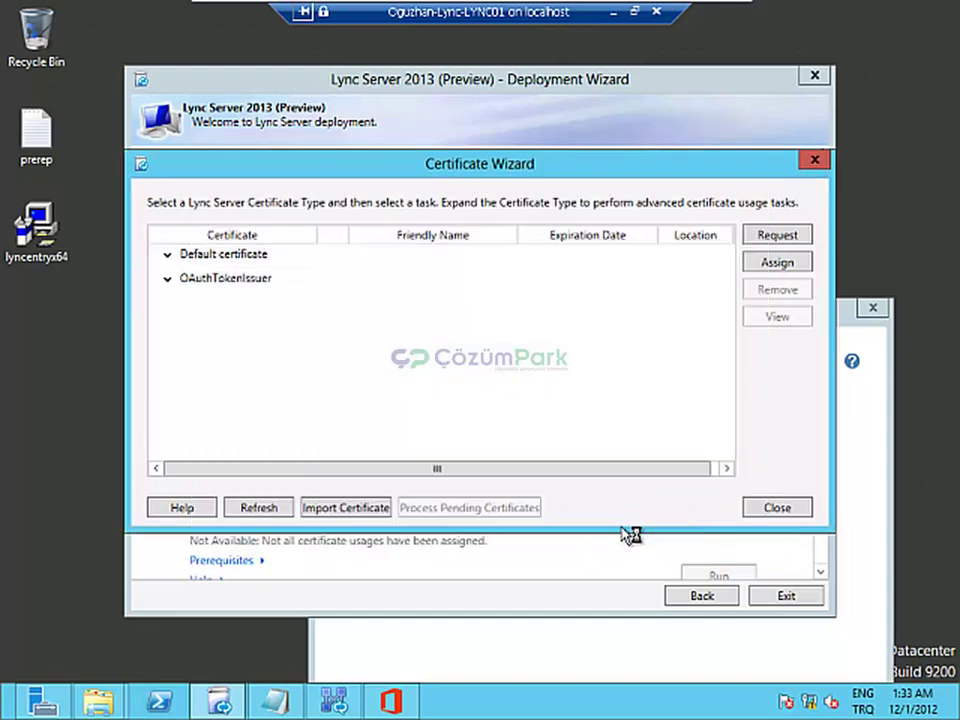
Expand Default certificate, select OAuthTokenIssuer, and cancel an Import Certificate attempt.
{"action": "left_click", "coordinate": [168, 257]}
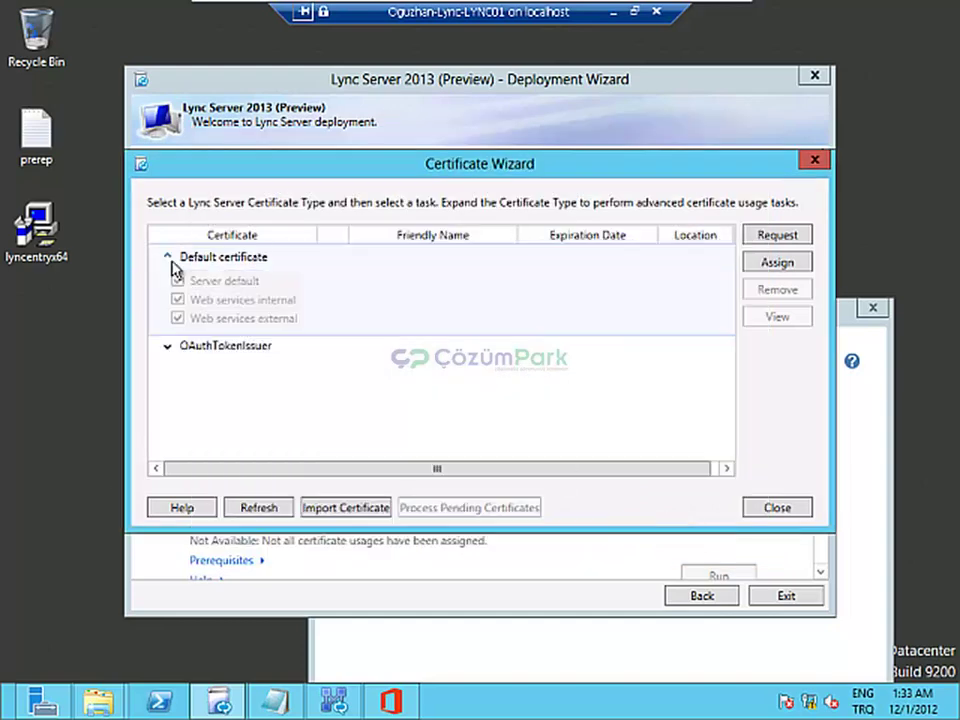
{"action": "left_click", "coordinate": [158, 348]}
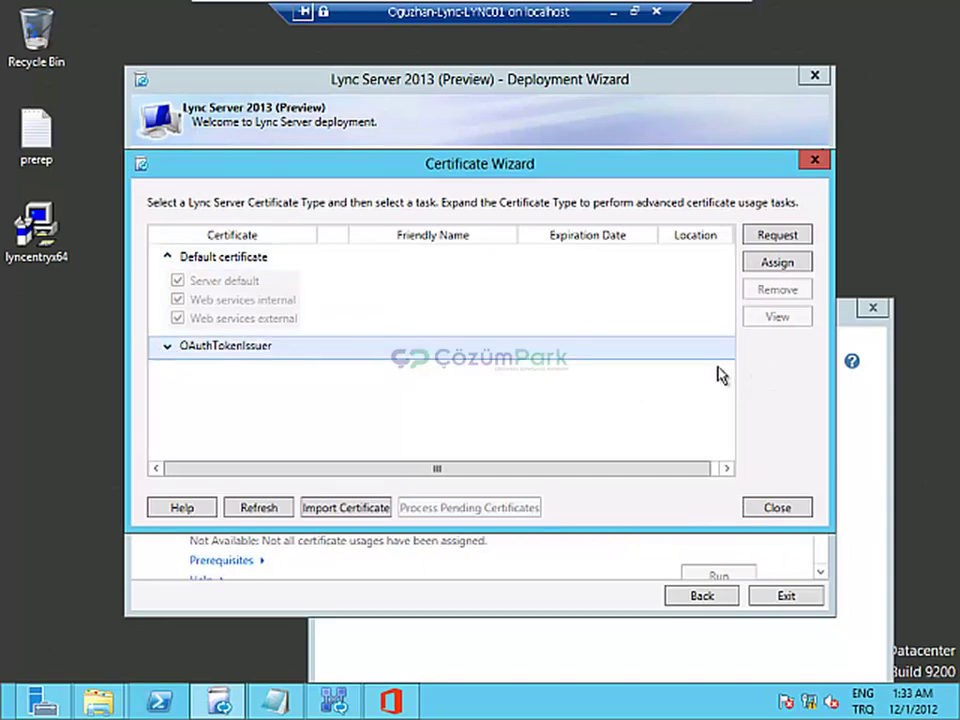
{"action": "left_click", "coordinate": [346, 508]}
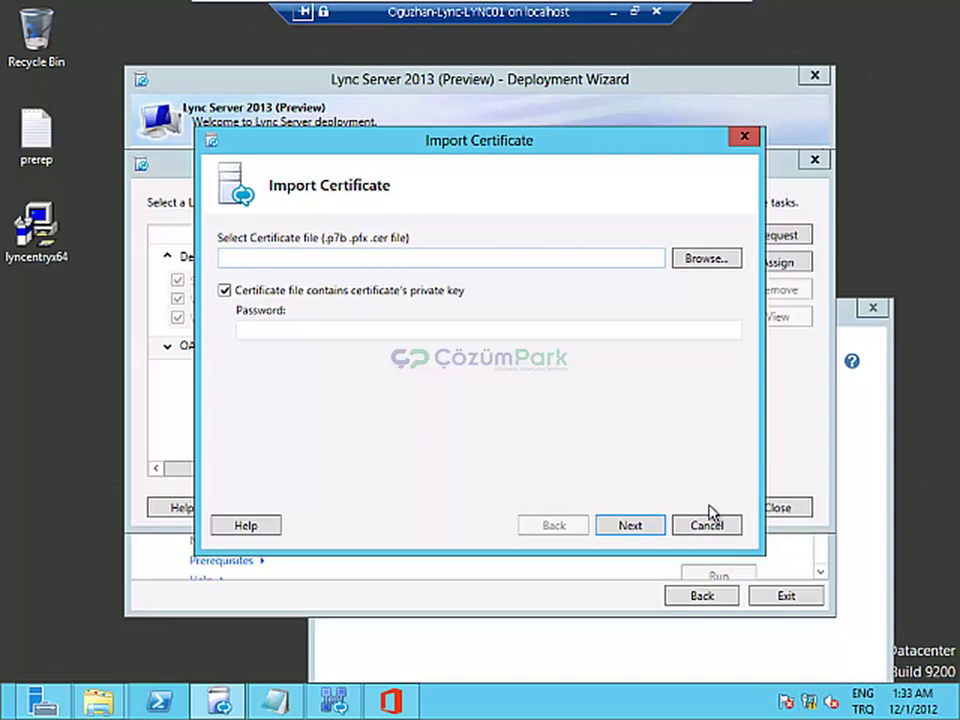
{"action": "left_click", "coordinate": [709, 525]}
Discard the certificate import, maximize Internet Explorer, and decline the SkyDrive Pro add-on.
{"action": "left_click", "coordinate": [520, 413]}
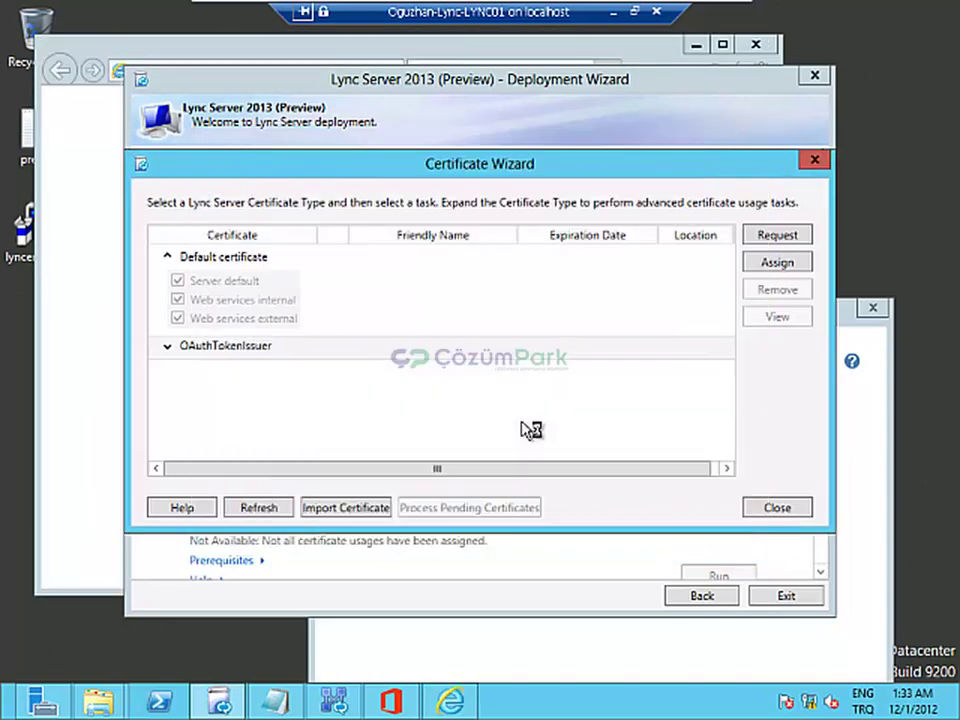
{"action": "left_click", "coordinate": [650, 50]}
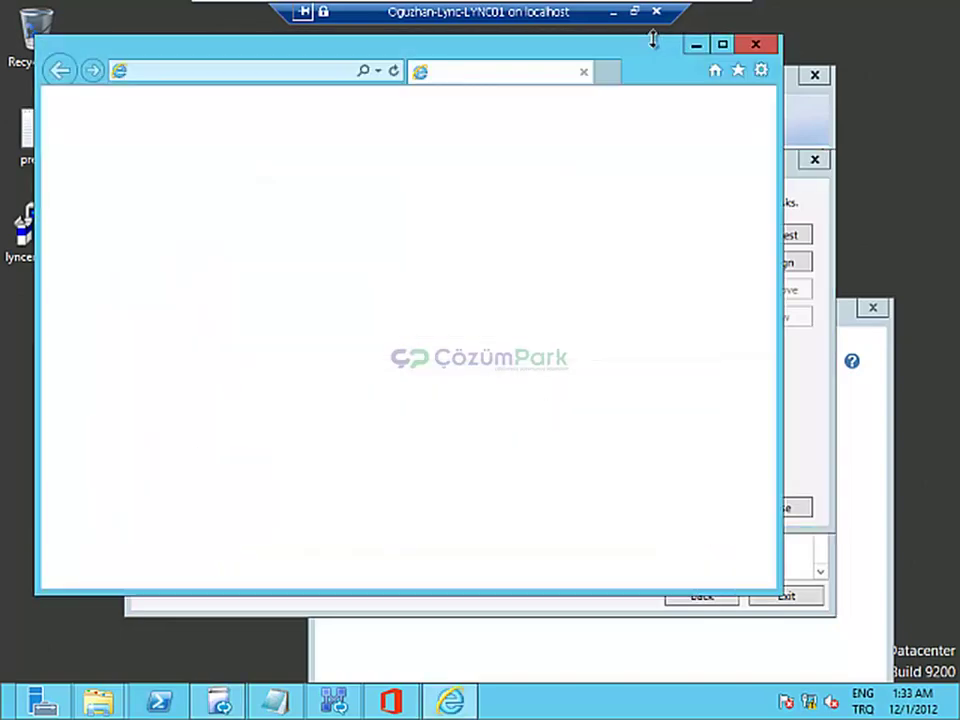
{"action": "left_click", "coordinate": [723, 45]}
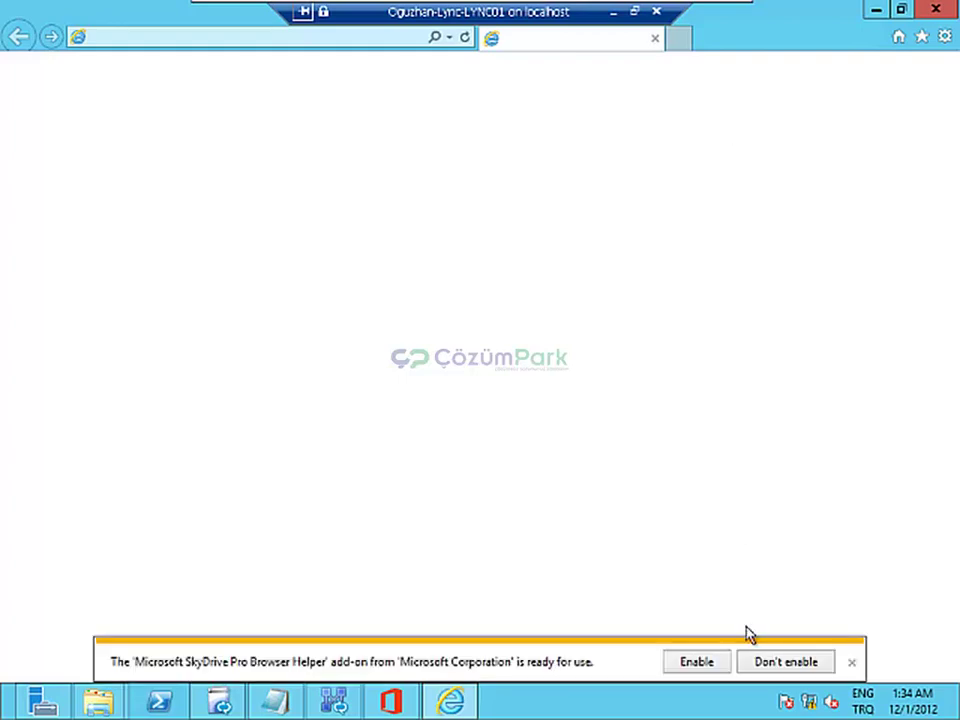
{"action": "left_click", "coordinate": [795, 665]}
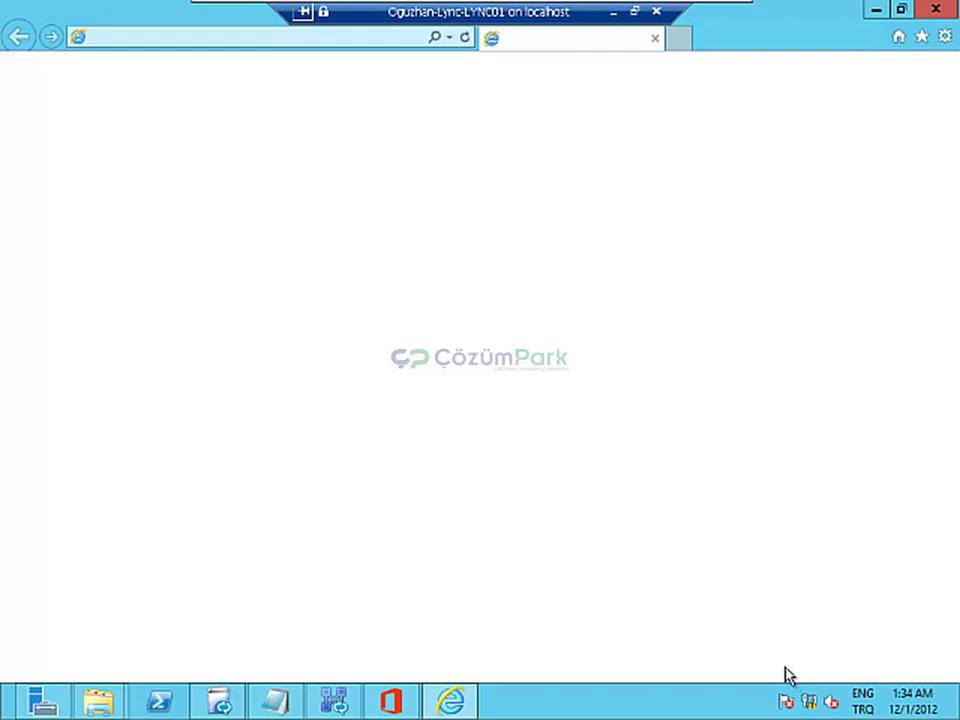
Close the Lync Server Control Panel and expand OAuthTokenIssuer in the Certificate Wizard.
{"action": "left_click", "coordinate": [386, 700]}
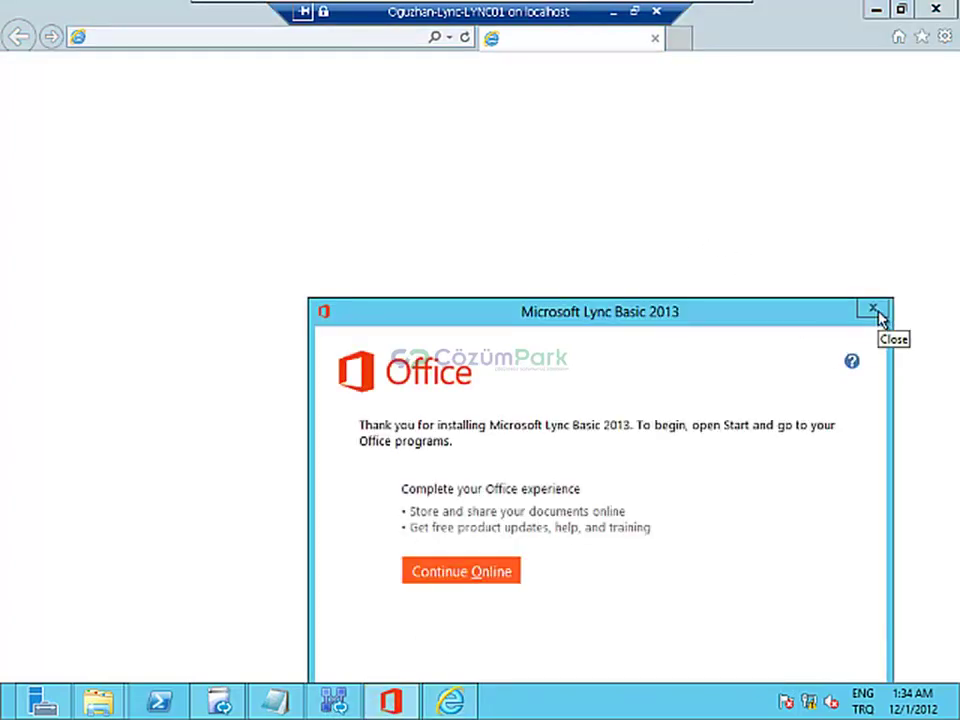
{"action": "left_click", "coordinate": [328, 701]}
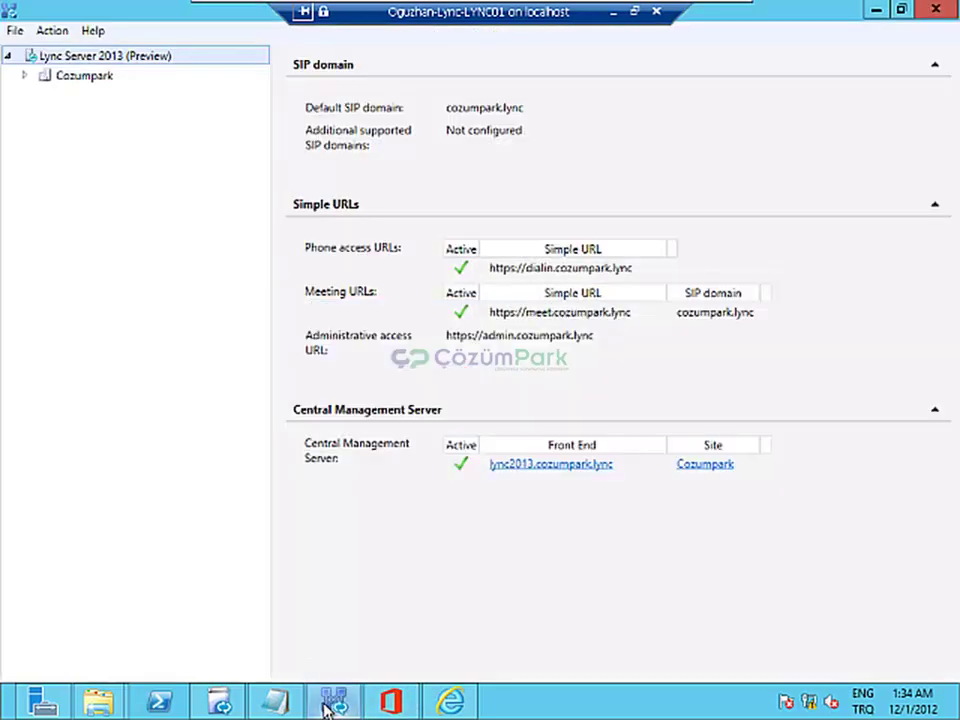
{"action": "left_click", "coordinate": [935, 9]}
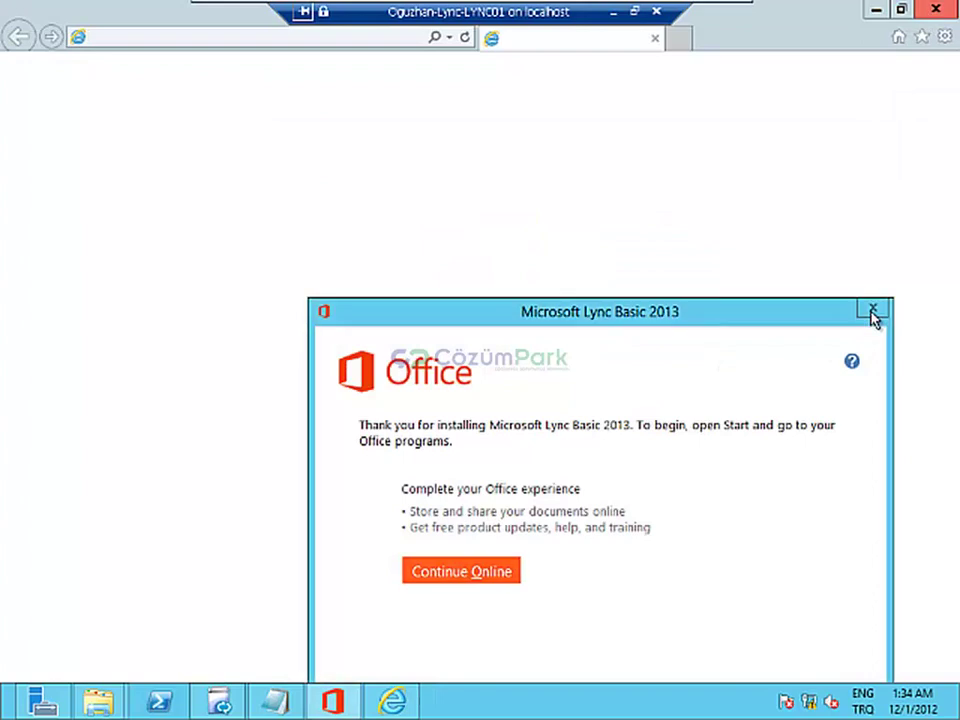
{"action": "left_click", "coordinate": [216, 700]}
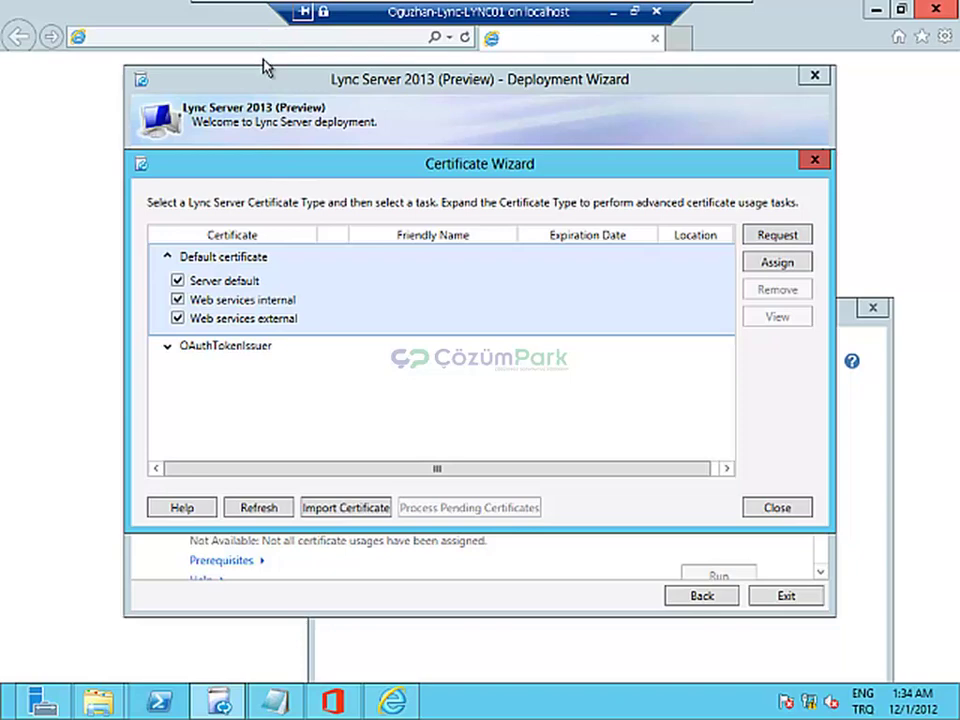
{"action": "left_click", "coordinate": [265, 67]}
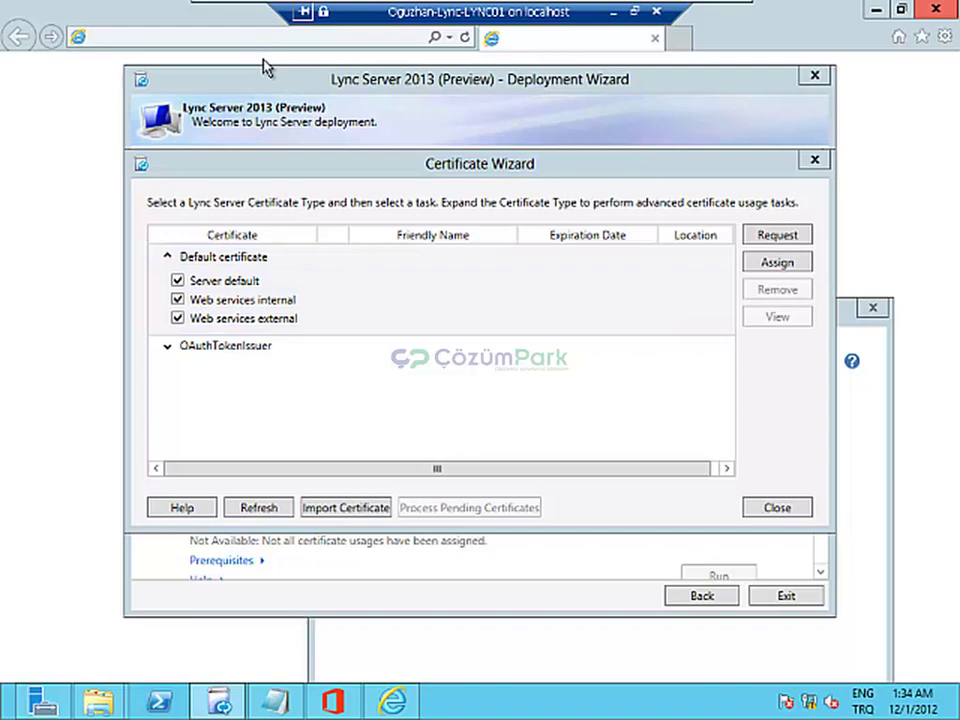
{"action": "left_click", "coordinate": [170, 348]}
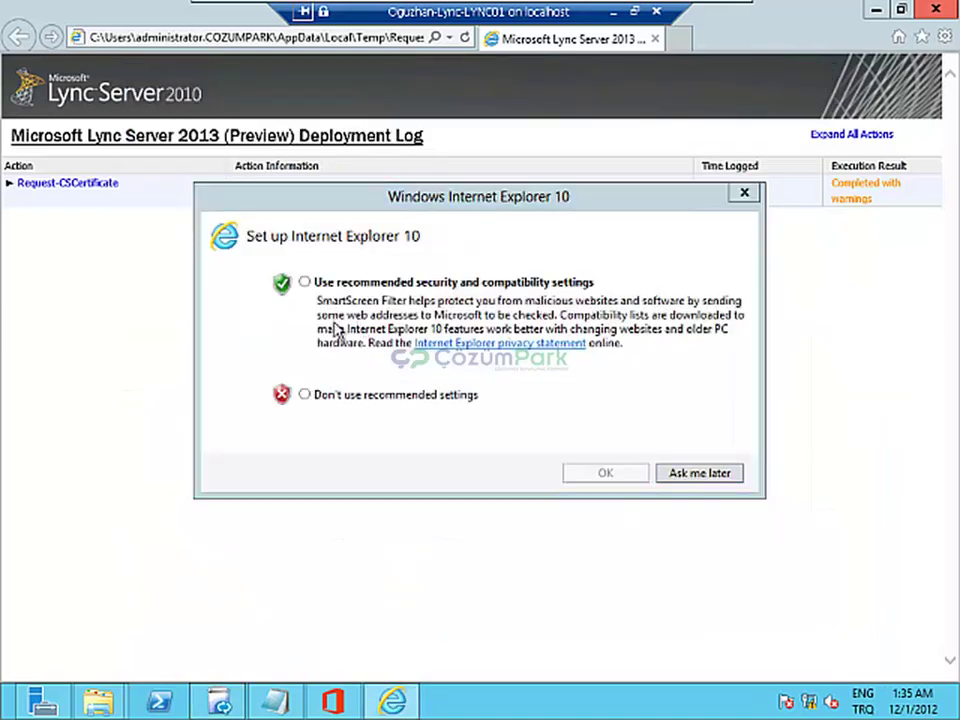
Decline Internet Explorer's recommended settings and expand Request-CSCertificate in the deployment log.
{"action": "left_click", "coordinate": [326, 398]}
{"action": "left_click", "coordinate": [598, 478]}
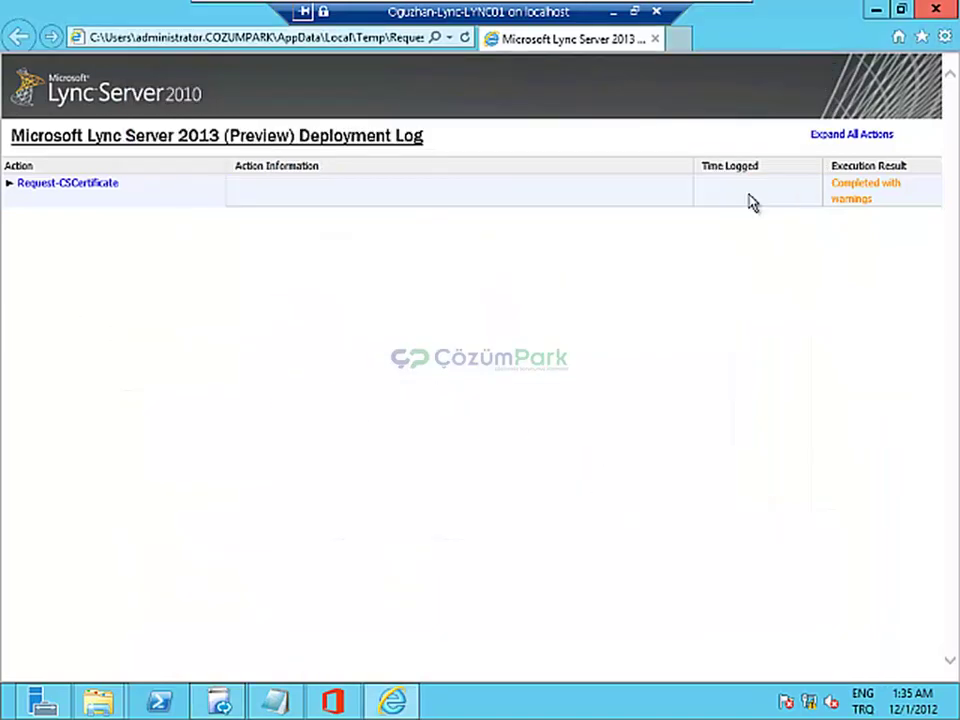
{"action": "left_click", "coordinate": [88, 195]}
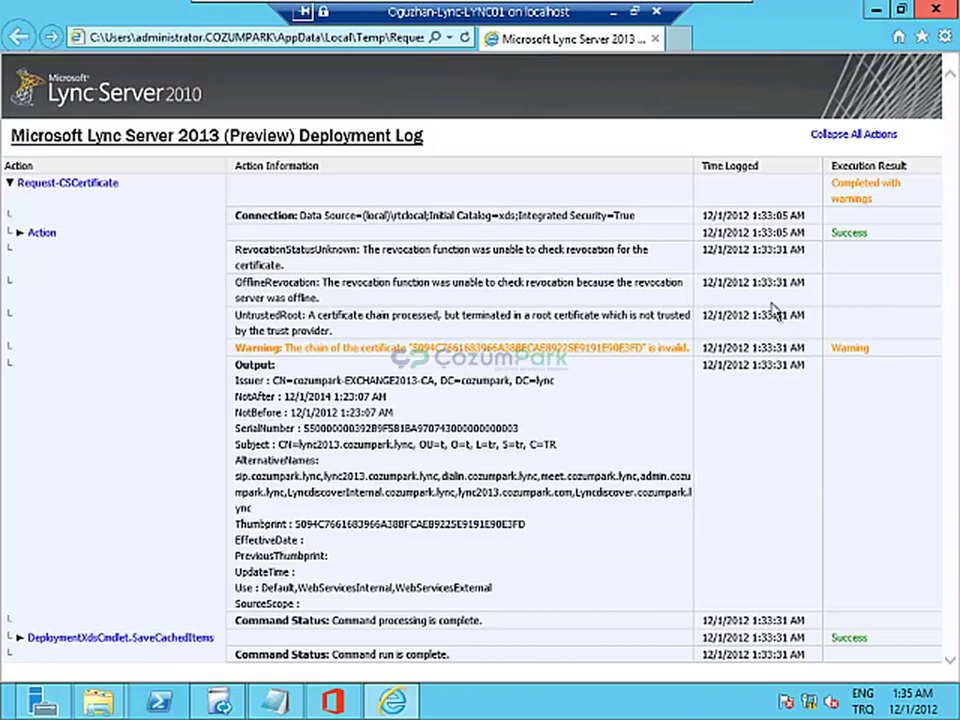
Start an immediate Default certificate request to the exchange2013 CA using the WebServer template.
{"action": "left_click", "coordinate": [882, 12]}
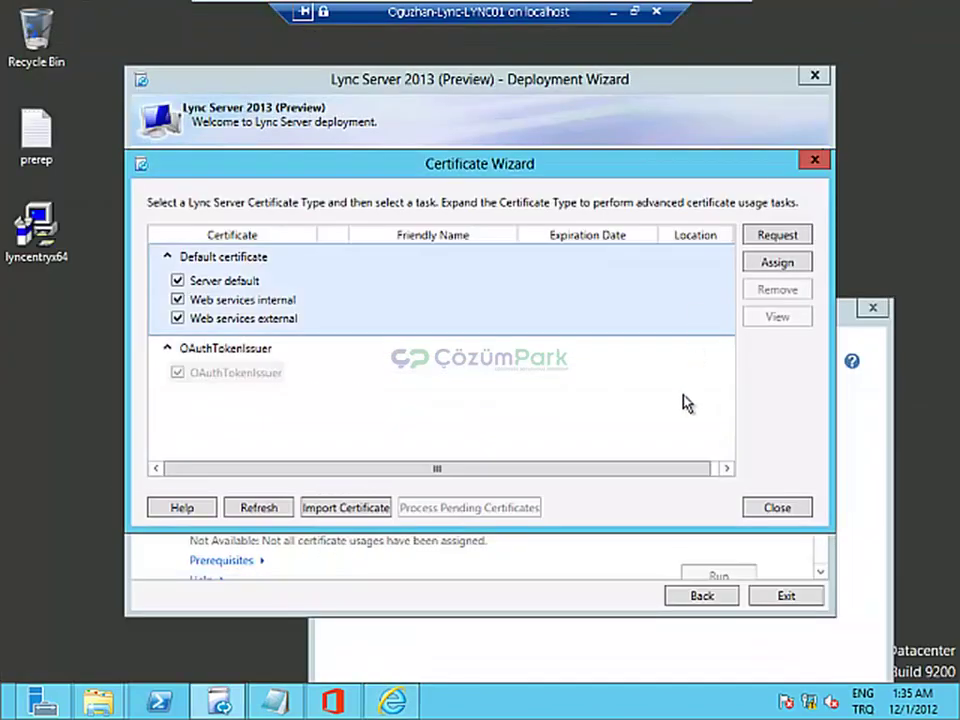
{"action": "left_click", "coordinate": [797, 236]}
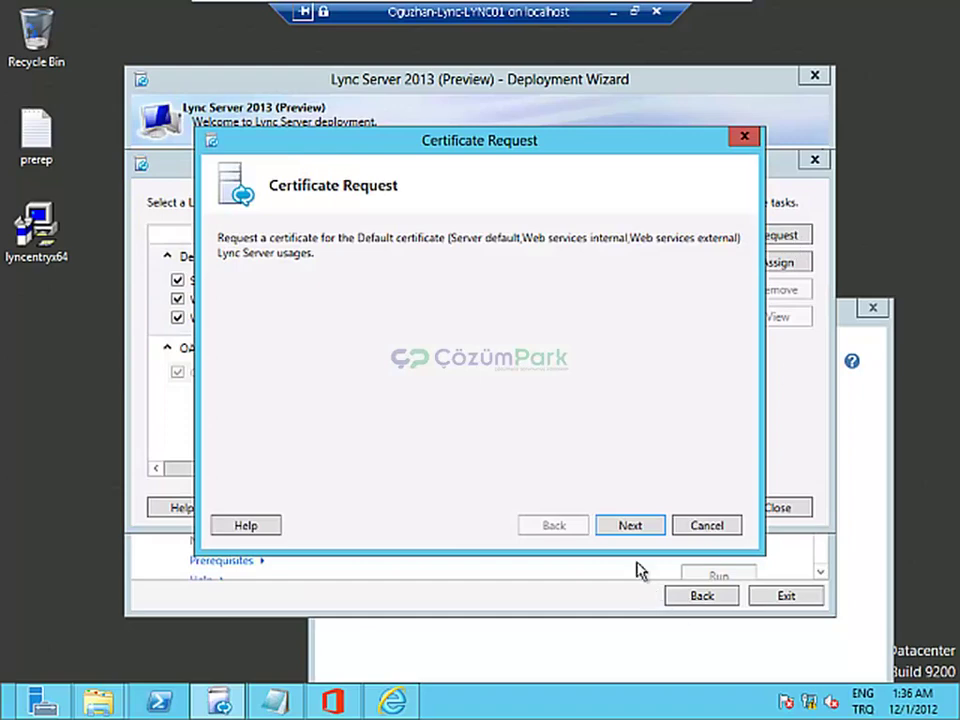
{"action": "left_click", "coordinate": [630, 526]}
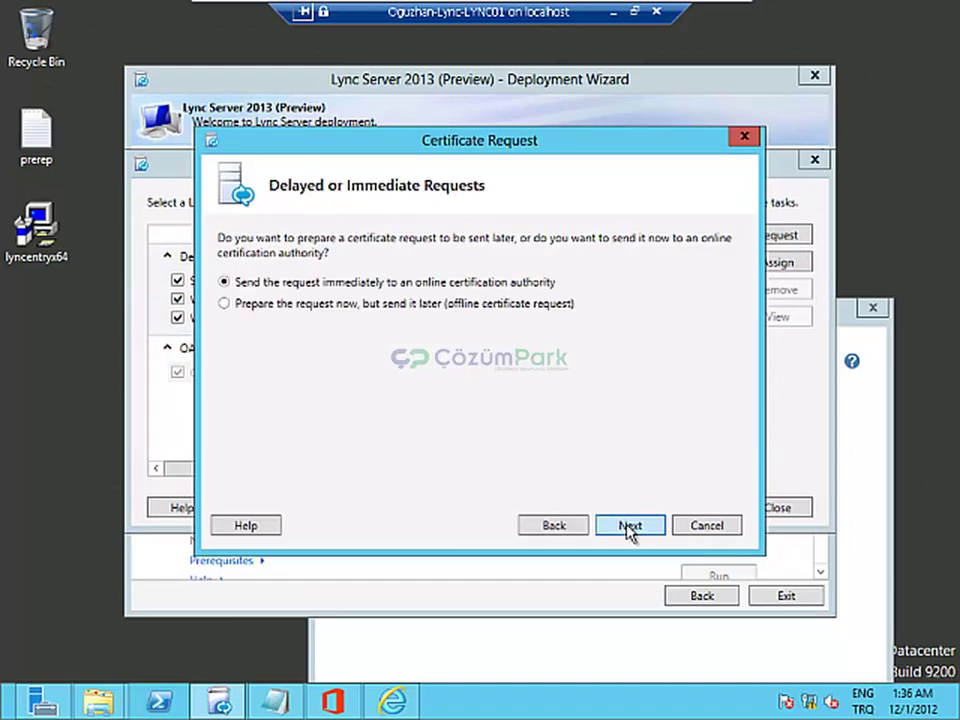
{"action": "left_click", "coordinate": [630, 526]}
{"action": "left_click", "coordinate": [491, 302]}
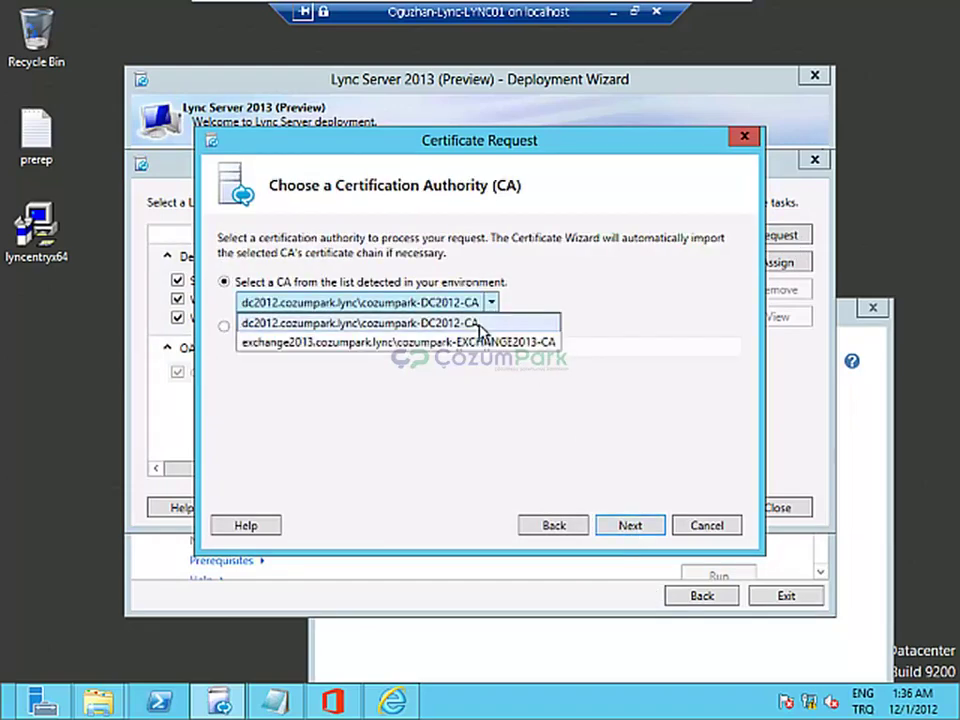
{"action": "left_click", "coordinate": [472, 344]}
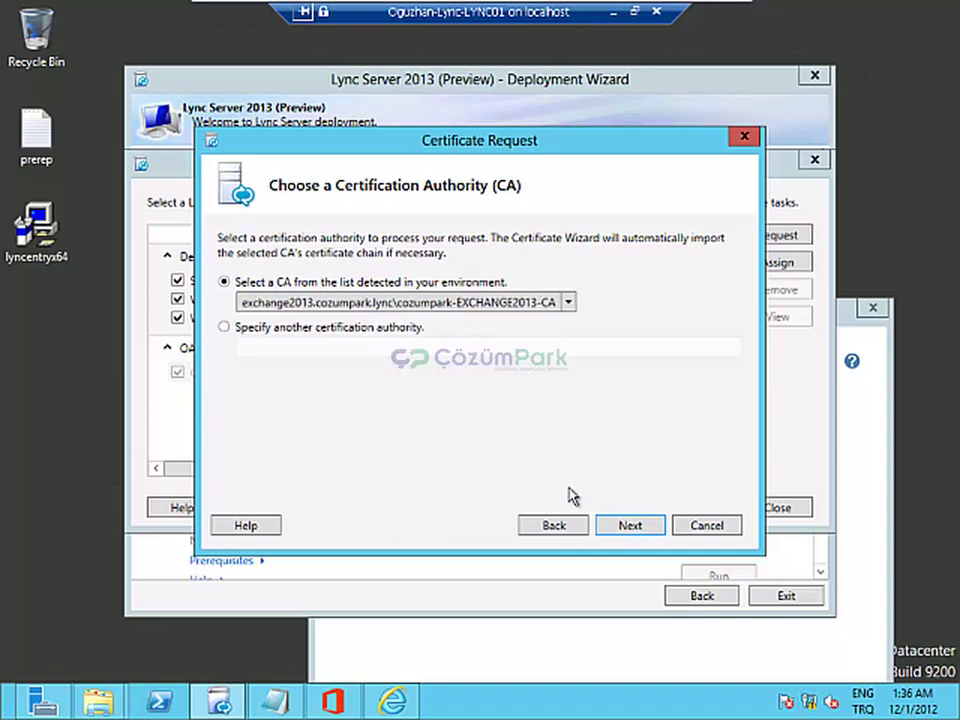
{"action": "left_click", "coordinate": [630, 526]}
{"action": "left_click", "coordinate": [630, 526]}
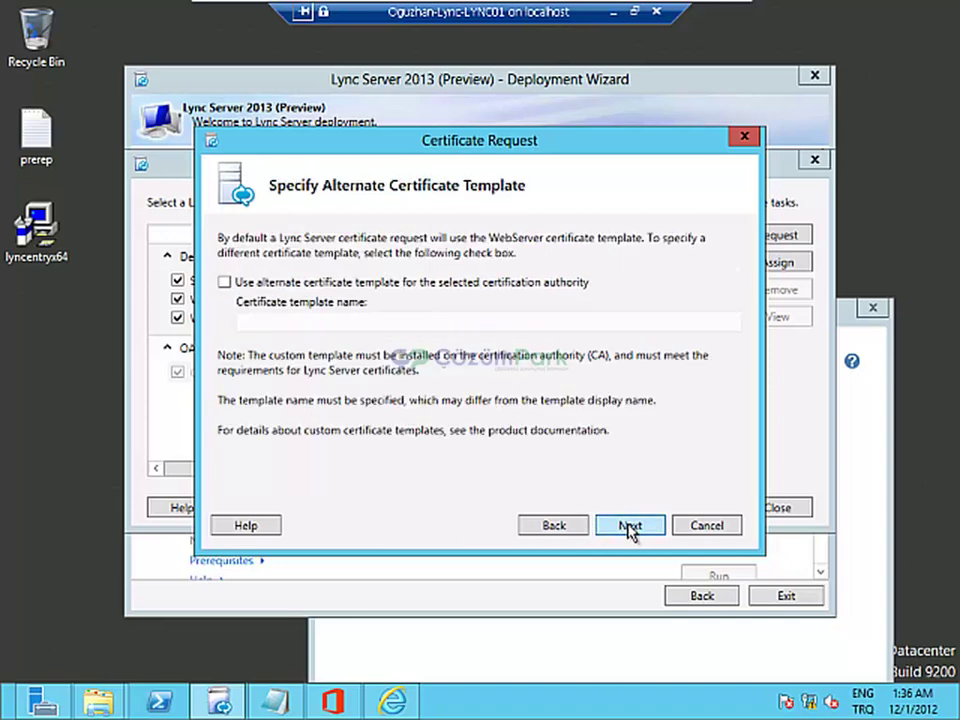
{"action": "left_click", "coordinate": [630, 526]}
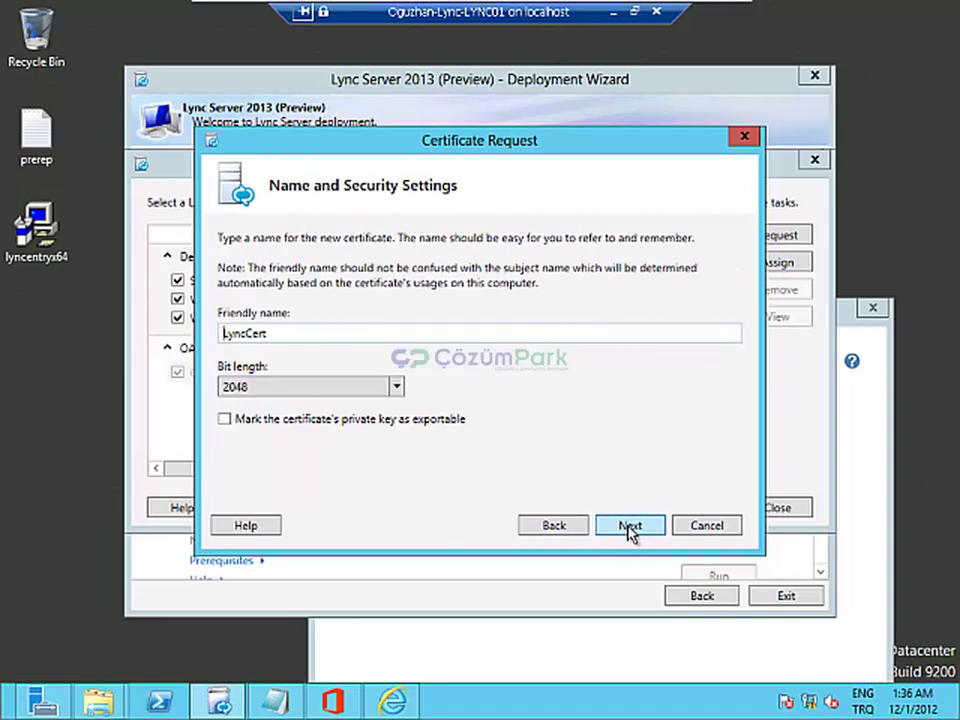
Make the private key exportable, keep organization, subject, SIP domain and SAN defaults, and submit.
{"action": "left_click", "coordinate": [402, 420]}
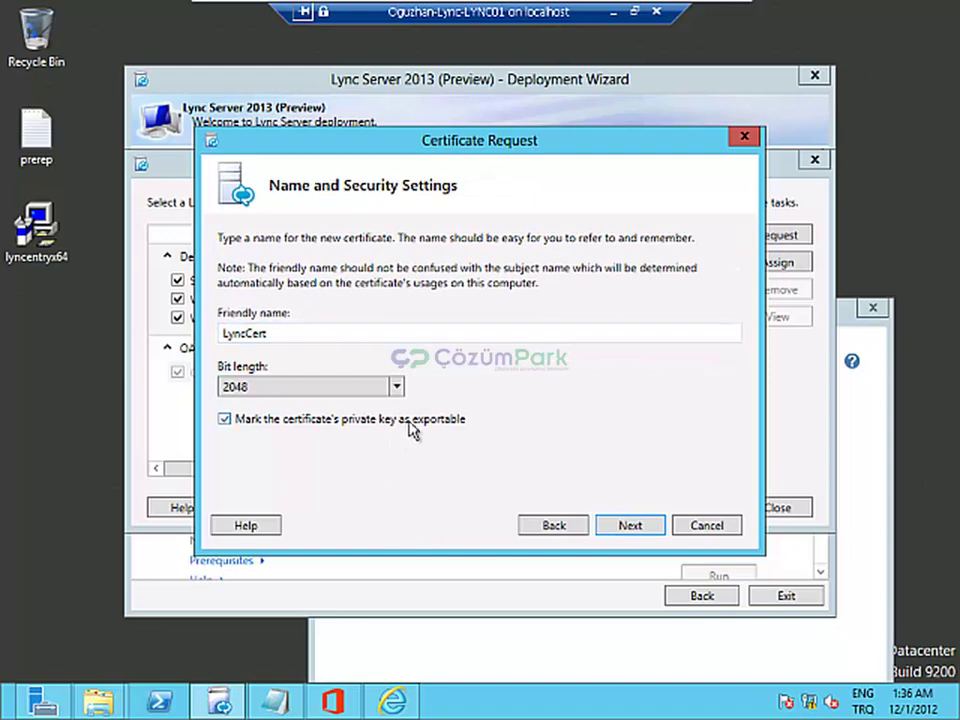
{"action": "left_click", "coordinate": [624, 526]}
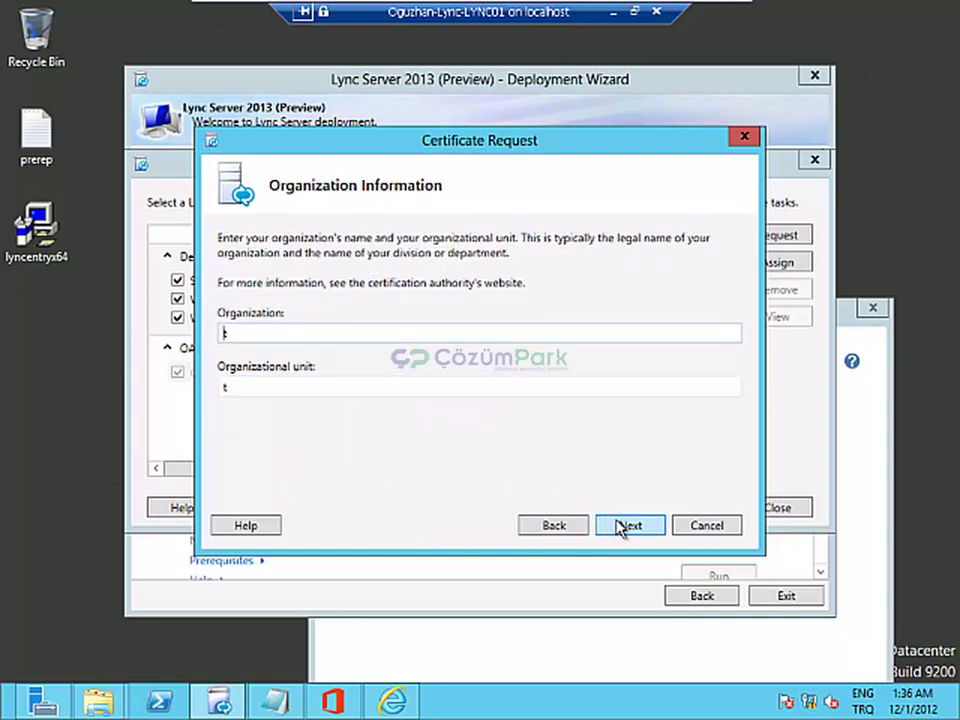
{"action": "left_click", "coordinate": [627, 526]}
{"action": "left_click", "coordinate": [627, 526]}
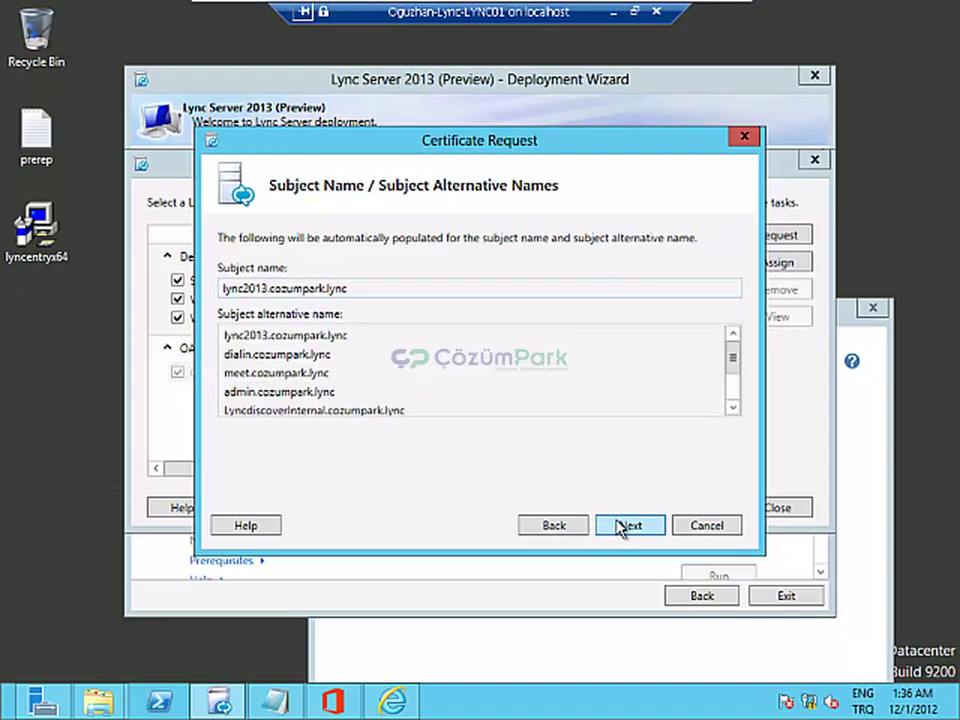
{"action": "left_click", "coordinate": [624, 527]}
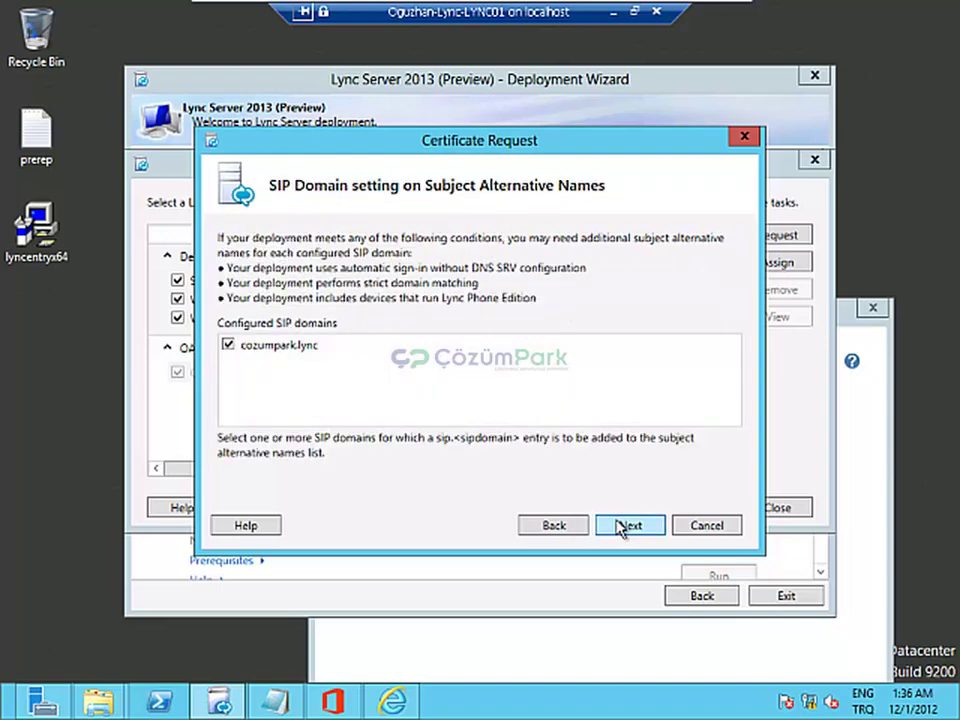
{"action": "left_click", "coordinate": [622, 526]}
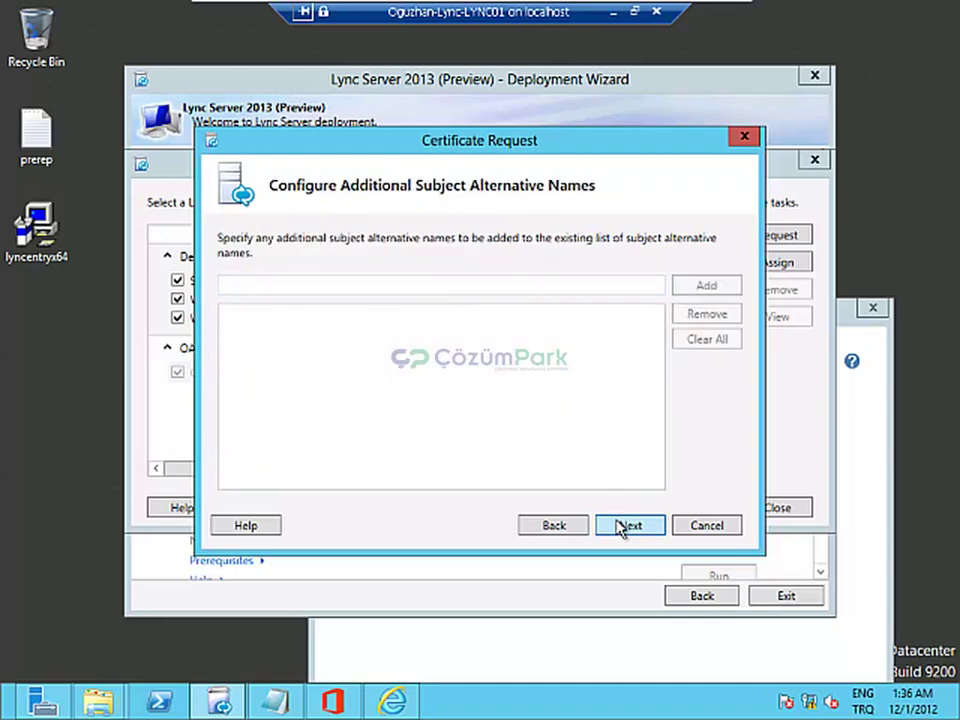
{"action": "left_click", "coordinate": [622, 526]}
{"action": "left_click", "coordinate": [622, 526]}
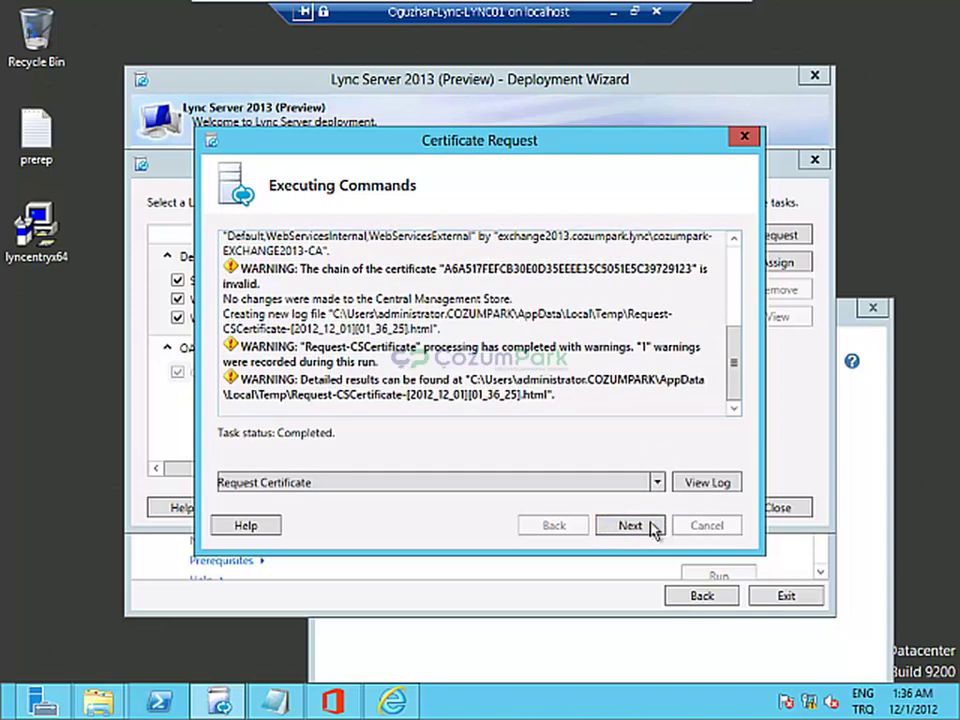
Finish the certificate request, leave full-screen view, and open the DC01 VM console from Hyper-V Manager.
{"action": "left_click", "coordinate": [640, 530]}
{"action": "left_click", "coordinate": [655, 530]}
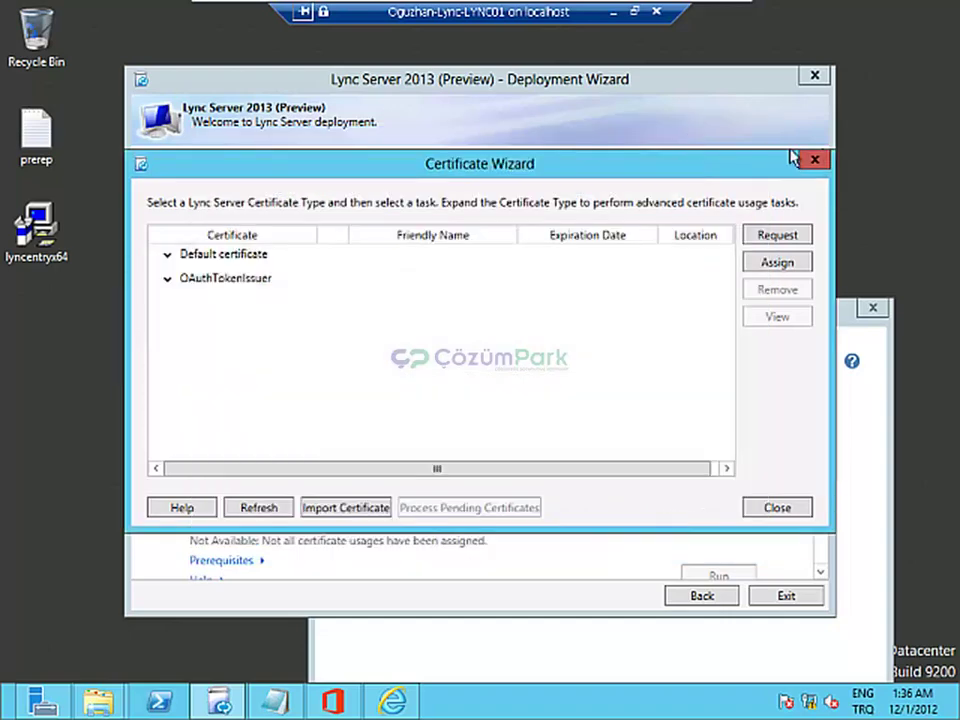
{"action": "left_click", "coordinate": [634, 12]}
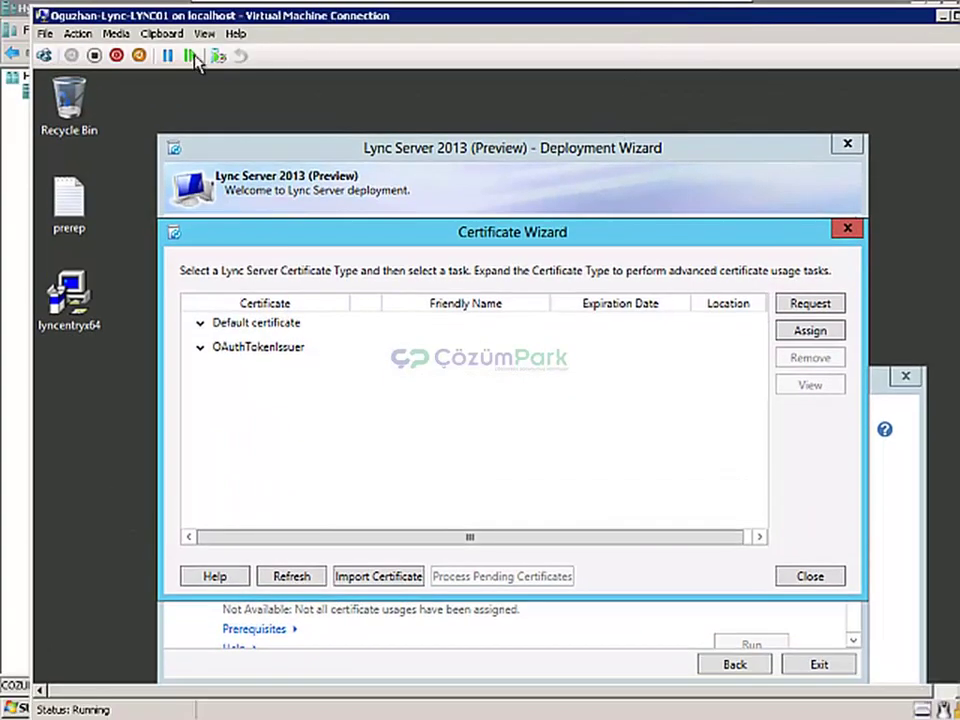
{"action": "left_click", "coordinate": [8, 238]}
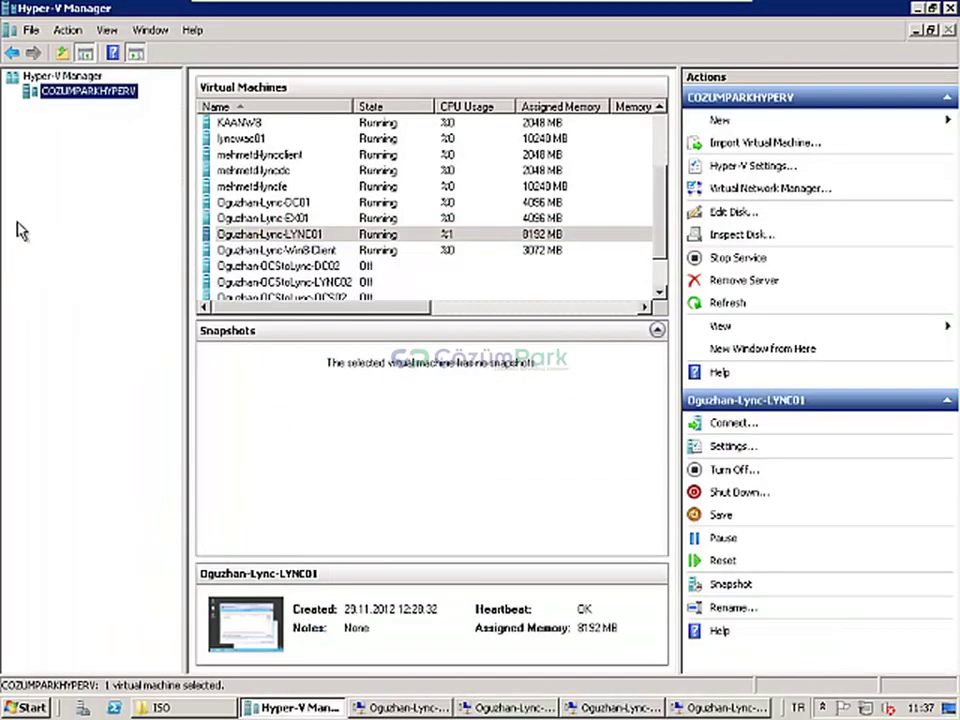
{"action": "double_click", "coordinate": [293, 203]}
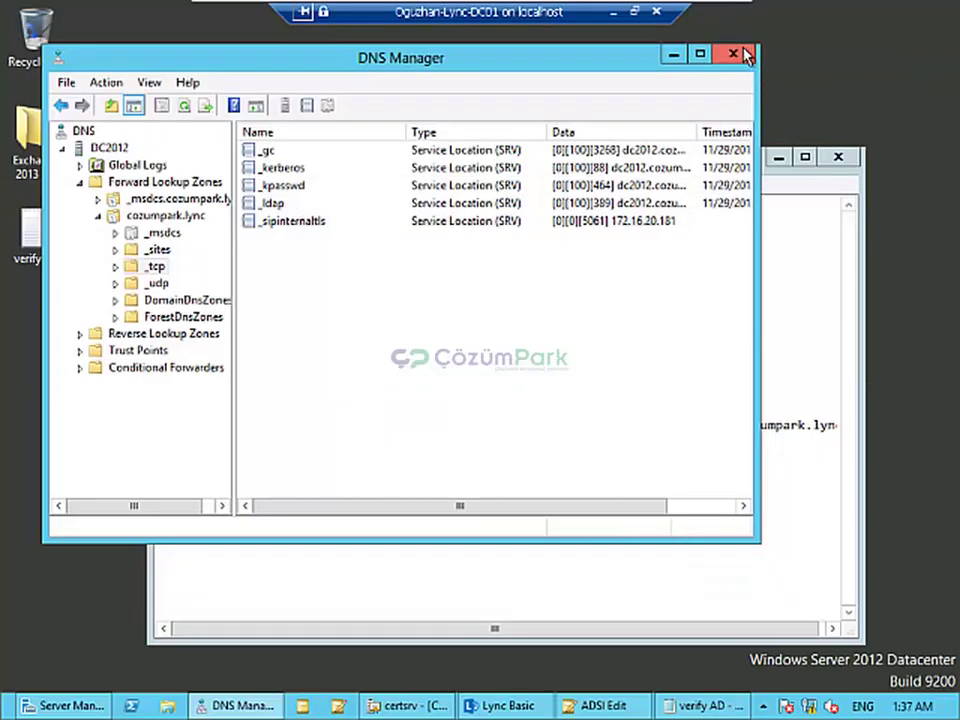
Close DNS Manager and the AD notes, restore Server Manager, and show the AD CS page.
{"action": "left_click", "coordinate": [733, 54]}
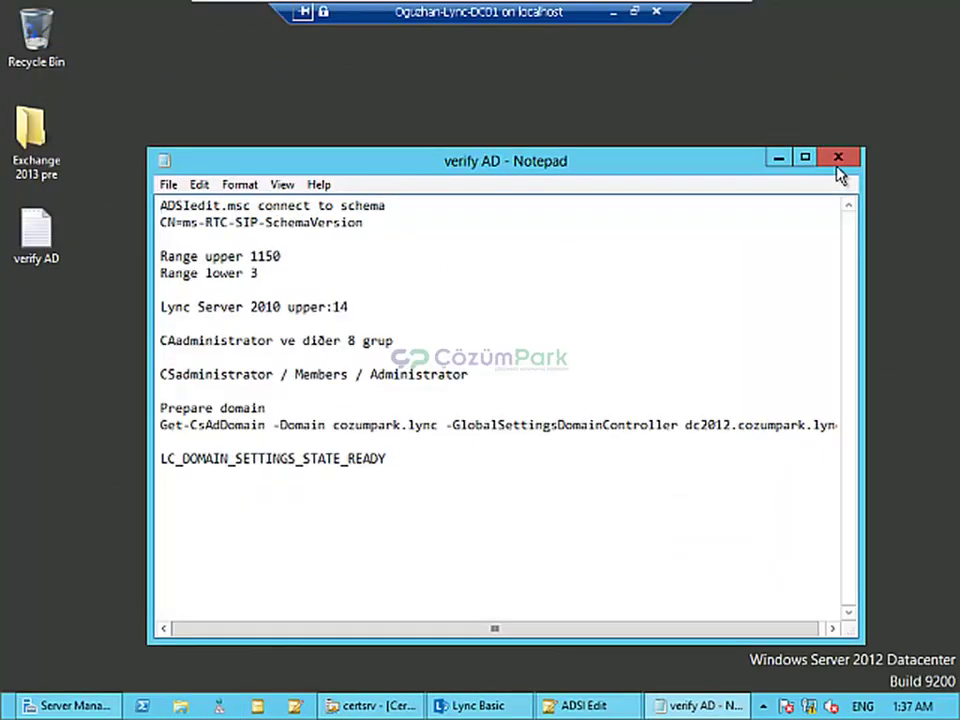
{"action": "left_click", "coordinate": [836, 164]}
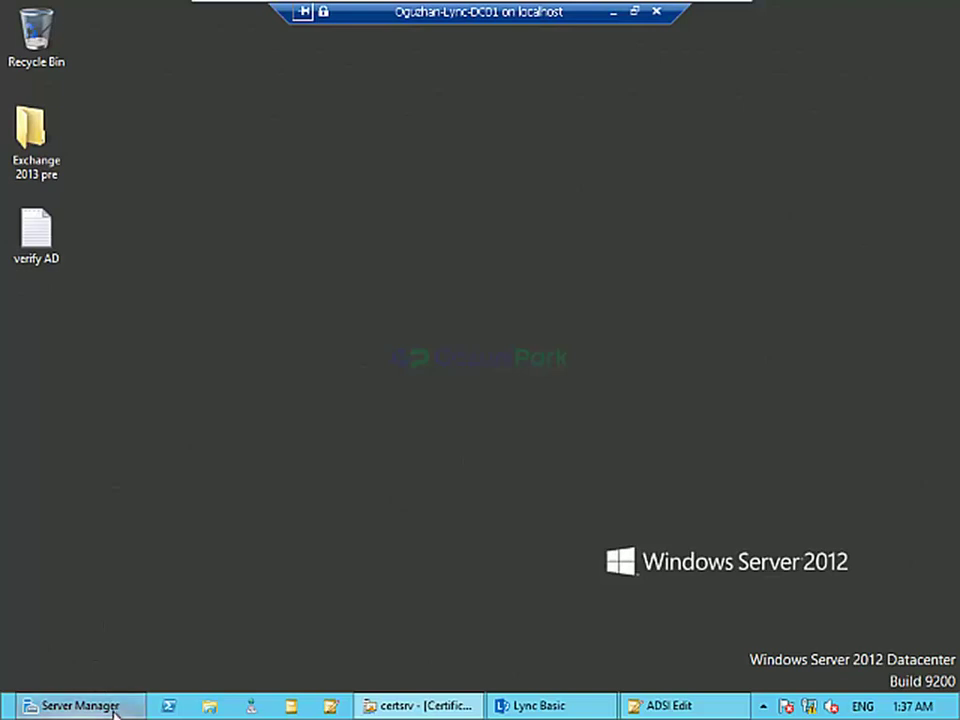
{"action": "mouse_move", "coordinate": [114, 711]}
{"action": "left_click", "coordinate": [131, 634]}
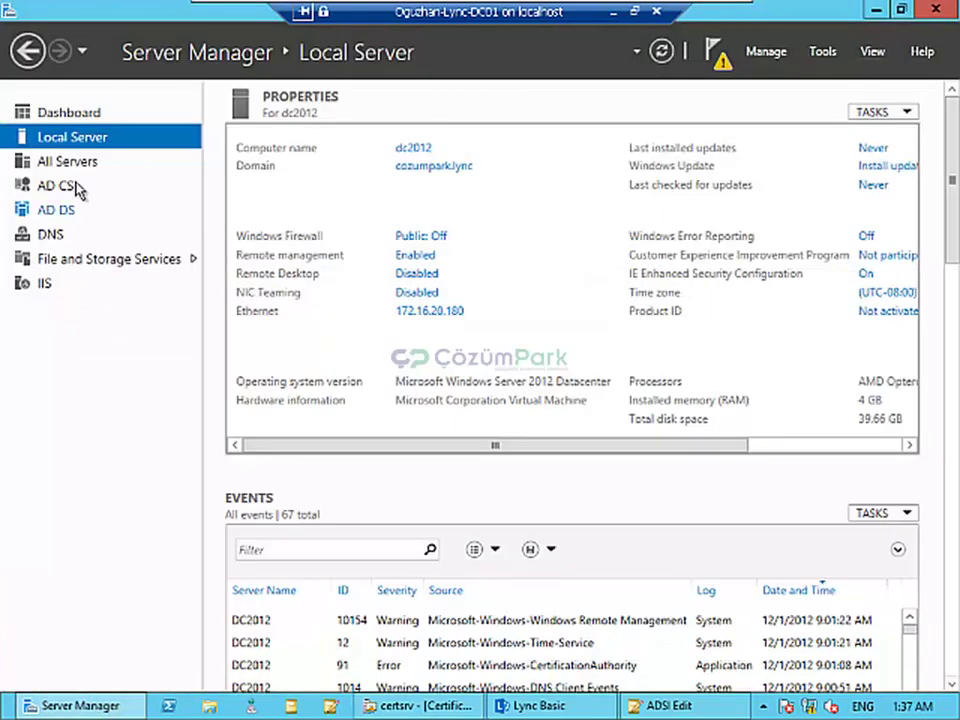
{"action": "left_click", "coordinate": [76, 187]}
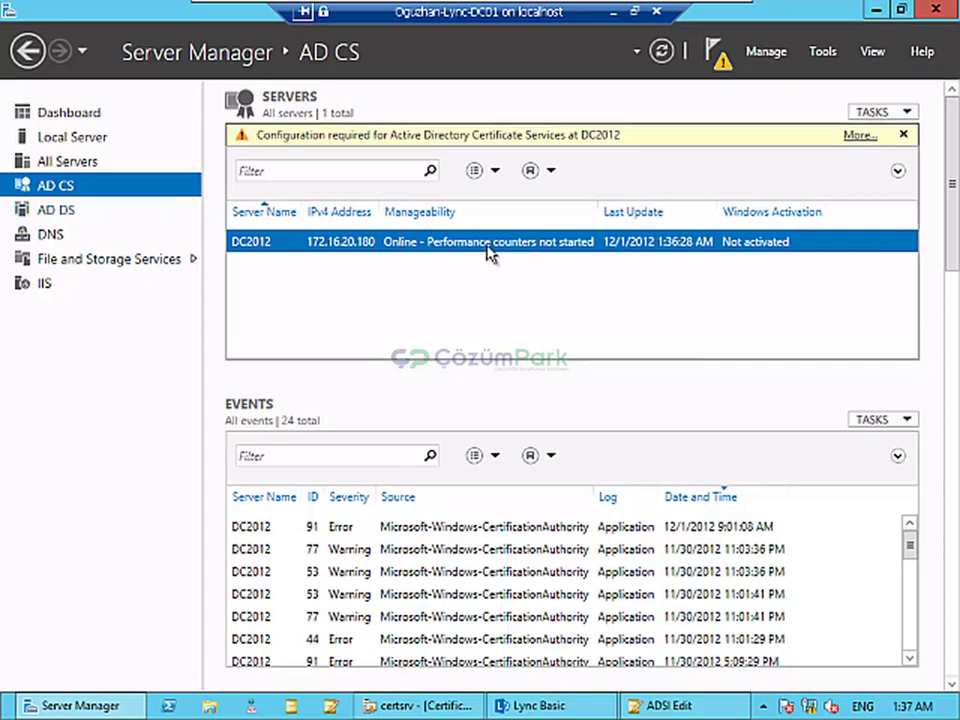
Configure AD CS with Certificate Enrollment Web Service and Windows integrated authentication, then cancel the wizard.
{"action": "left_click", "coordinate": [714, 62]}
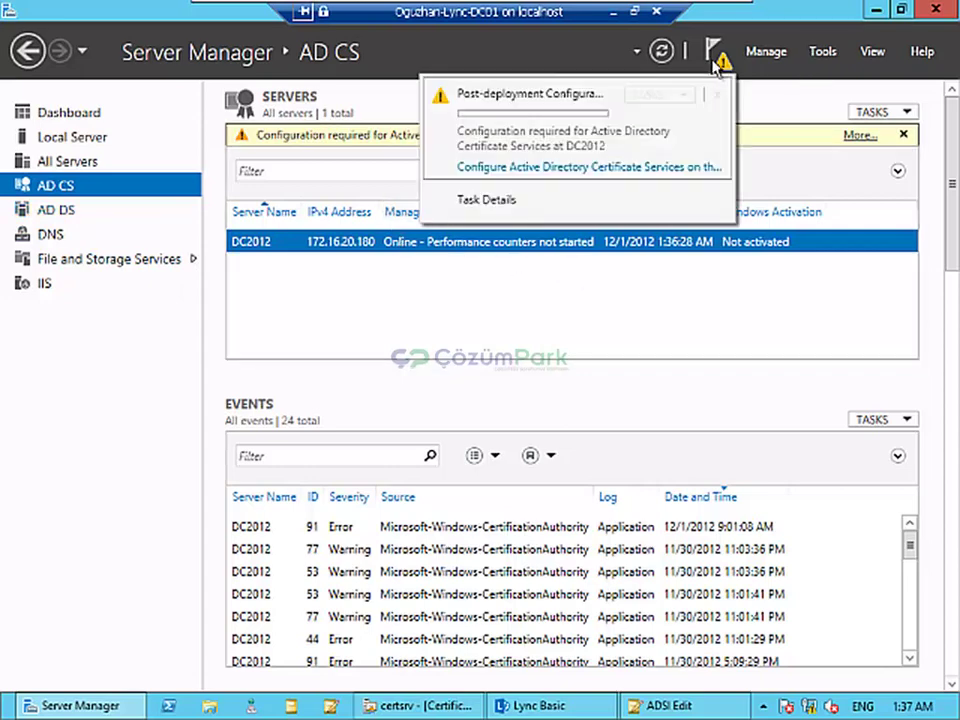
{"action": "left_click", "coordinate": [649, 167]}
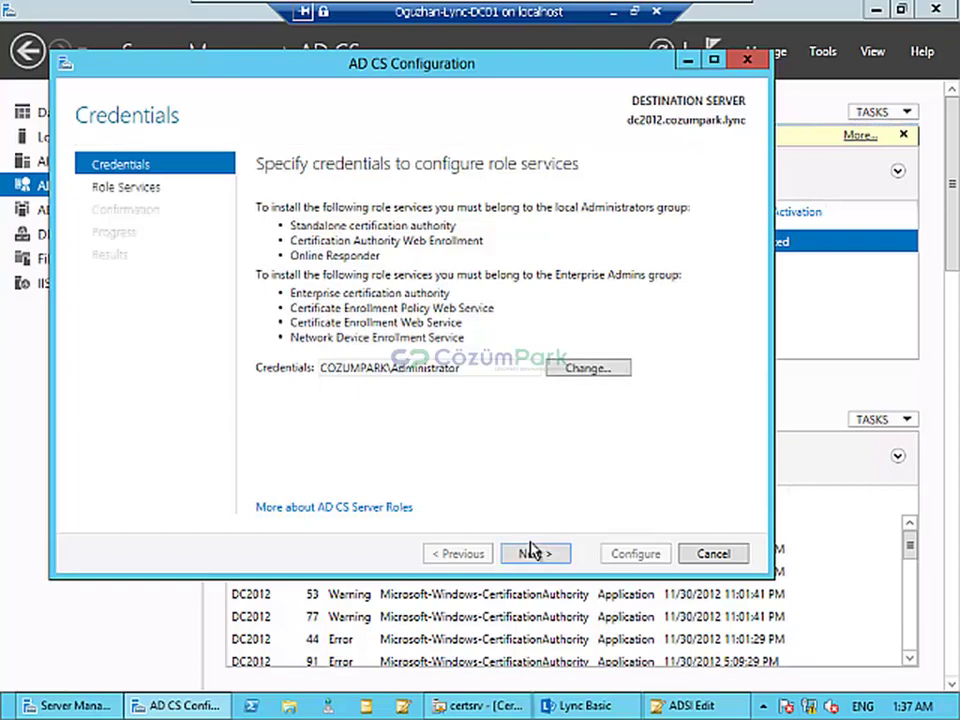
{"action": "left_click", "coordinate": [534, 554]}
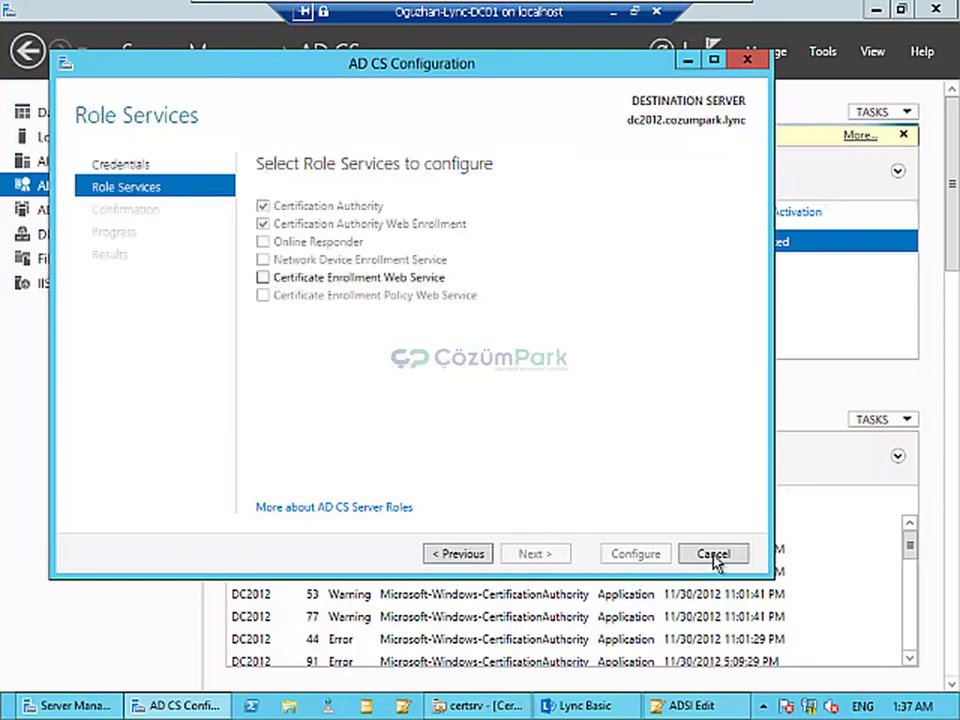
{"action": "left_click", "coordinate": [265, 279]}
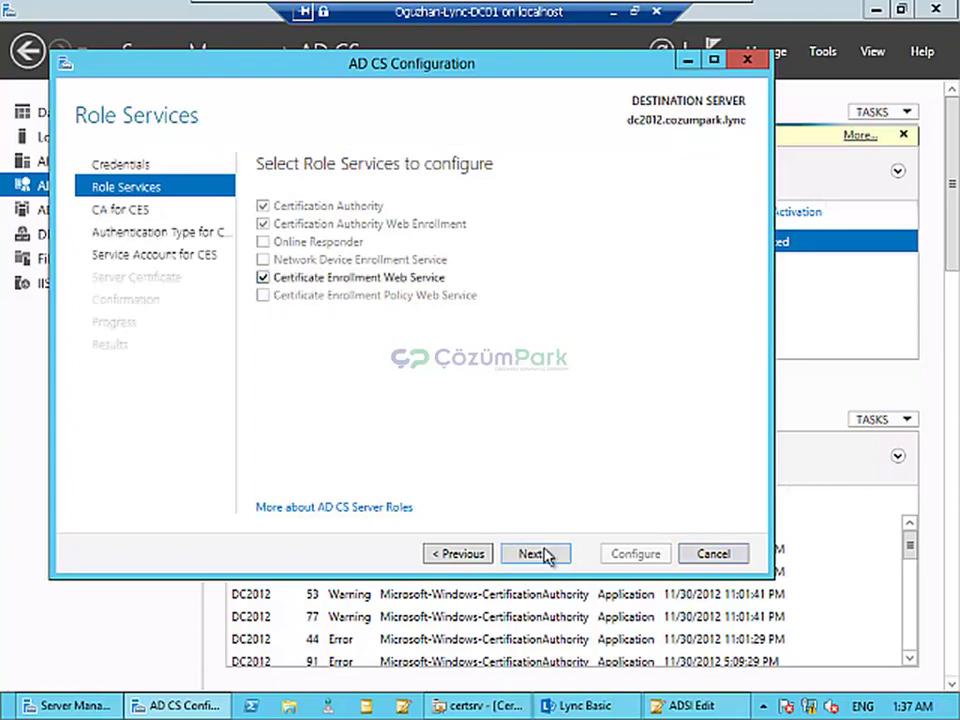
{"action": "left_click", "coordinate": [548, 555]}
{"action": "left_click", "coordinate": [534, 554]}
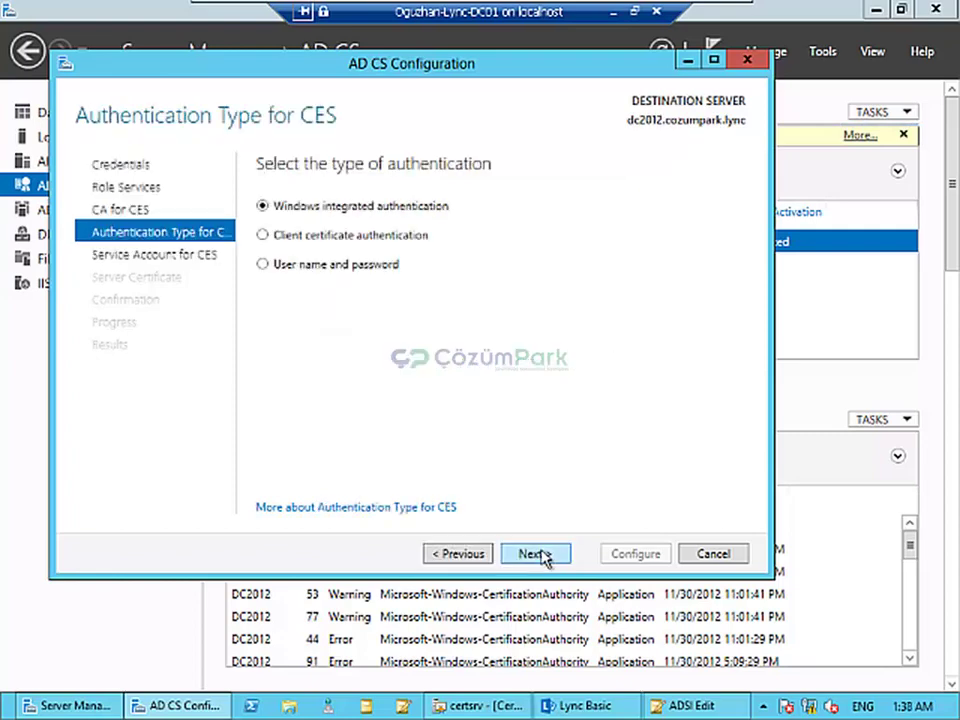
{"action": "left_click", "coordinate": [543, 556]}
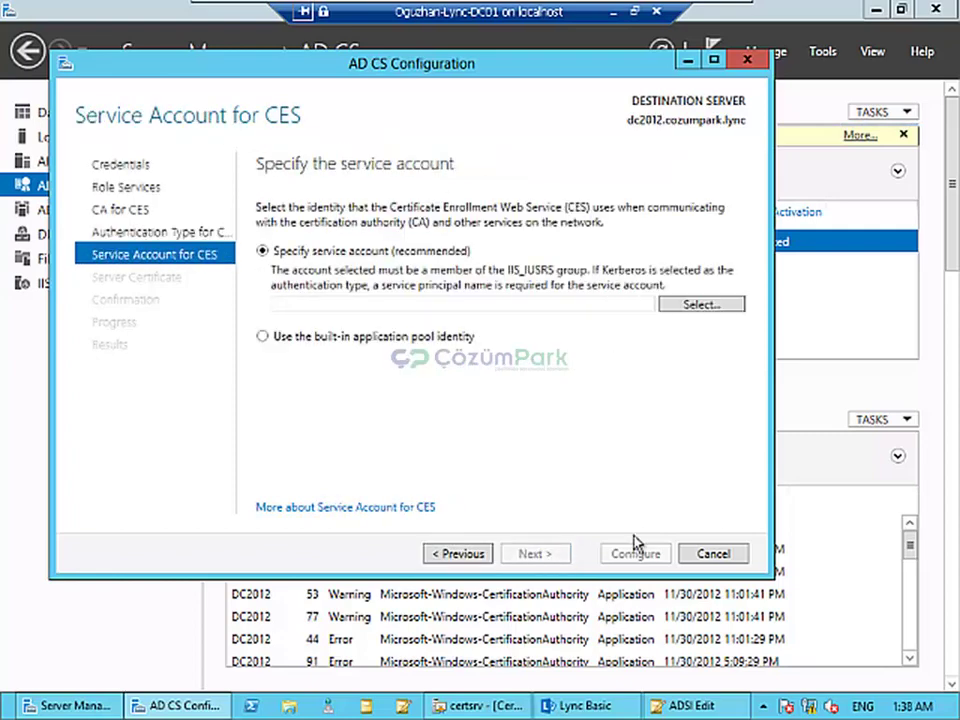
{"action": "left_click", "coordinate": [716, 553]}
{"action": "left_click", "coordinate": [503, 422]}
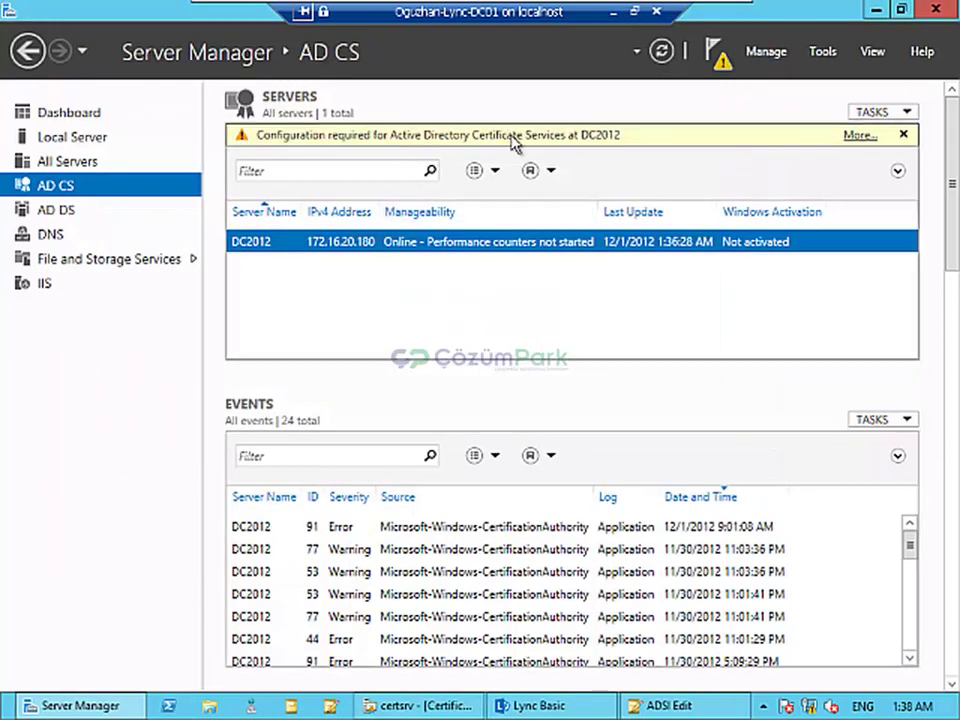
Relaunch the AD CS configuration wizard from the post-deployment task details and begin cancelling it.
{"action": "left_click", "coordinate": [856, 135]}
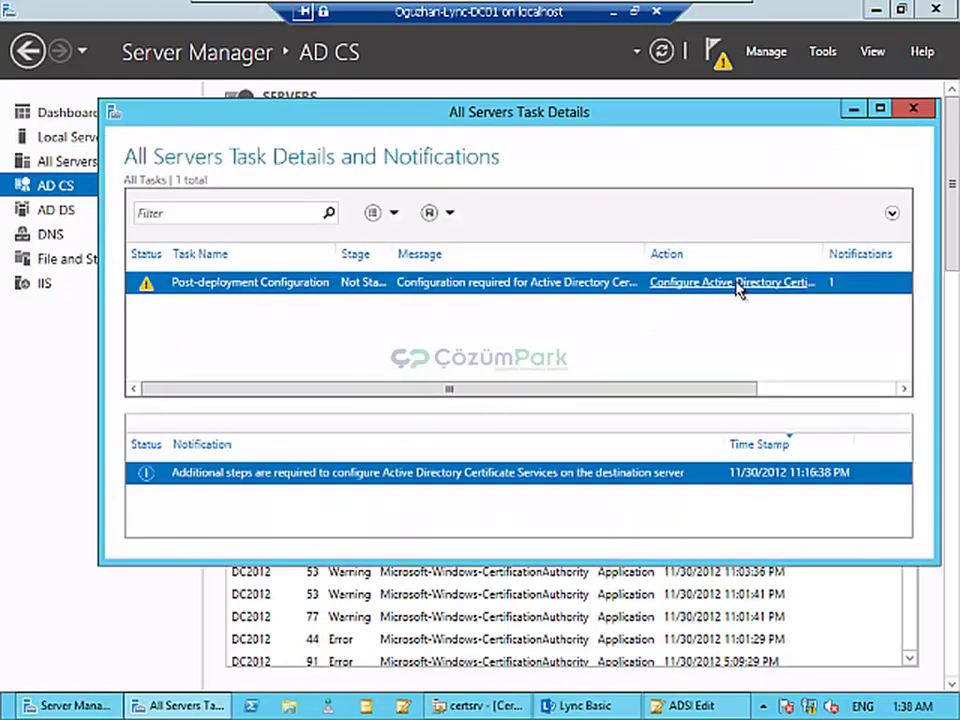
{"action": "left_click", "coordinate": [737, 285]}
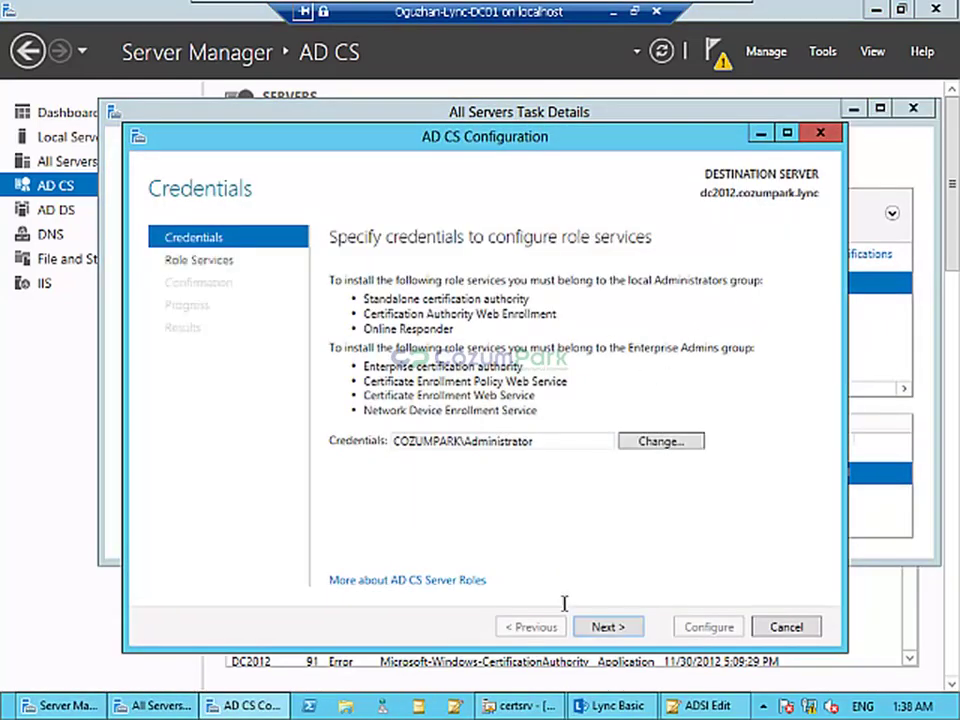
{"action": "left_click", "coordinate": [602, 627]}
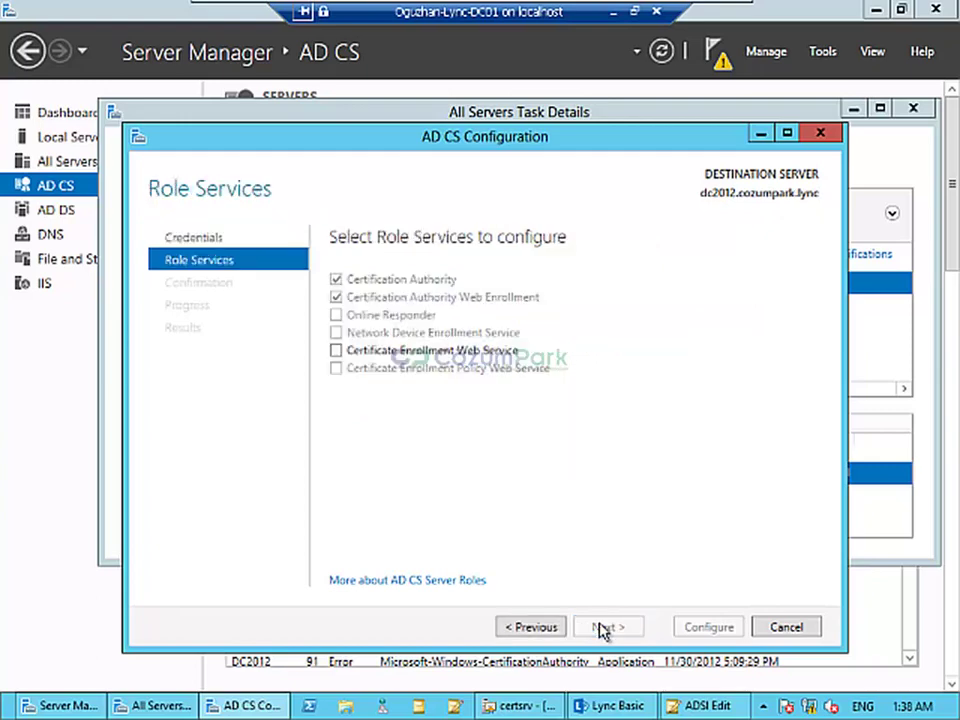
{"action": "left_click", "coordinate": [795, 625]}
Open the Certification Authority console and stop the cozumpark-DC2012-CA service.
{"action": "key", "text": "super"}
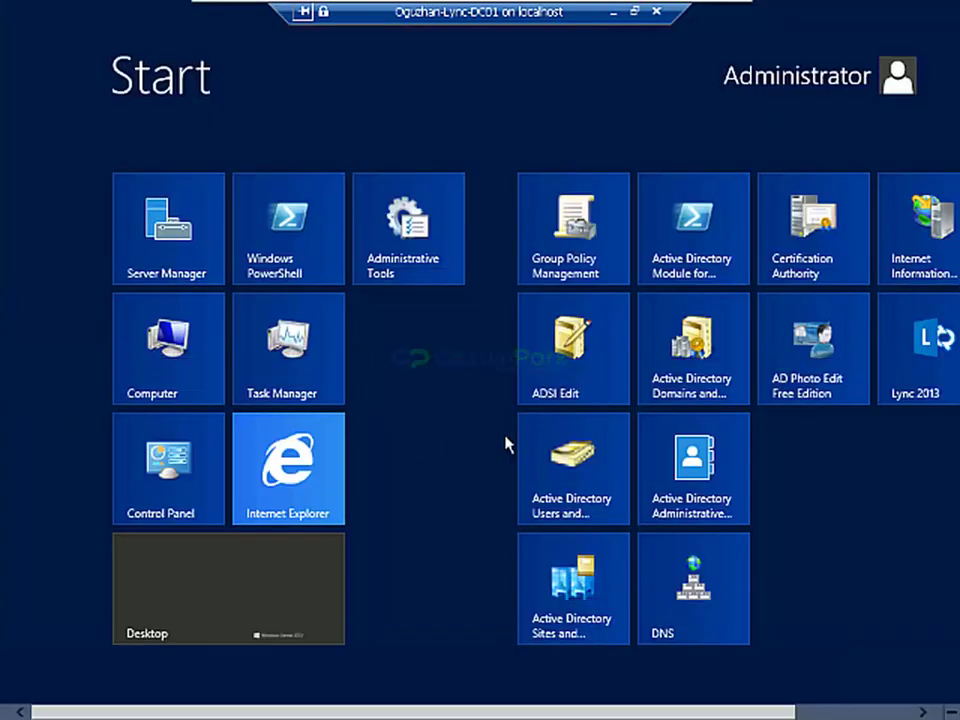
{"action": "scroll", "coordinate": [864, 711], "scroll_direction": "down", "scroll_amount": 3}
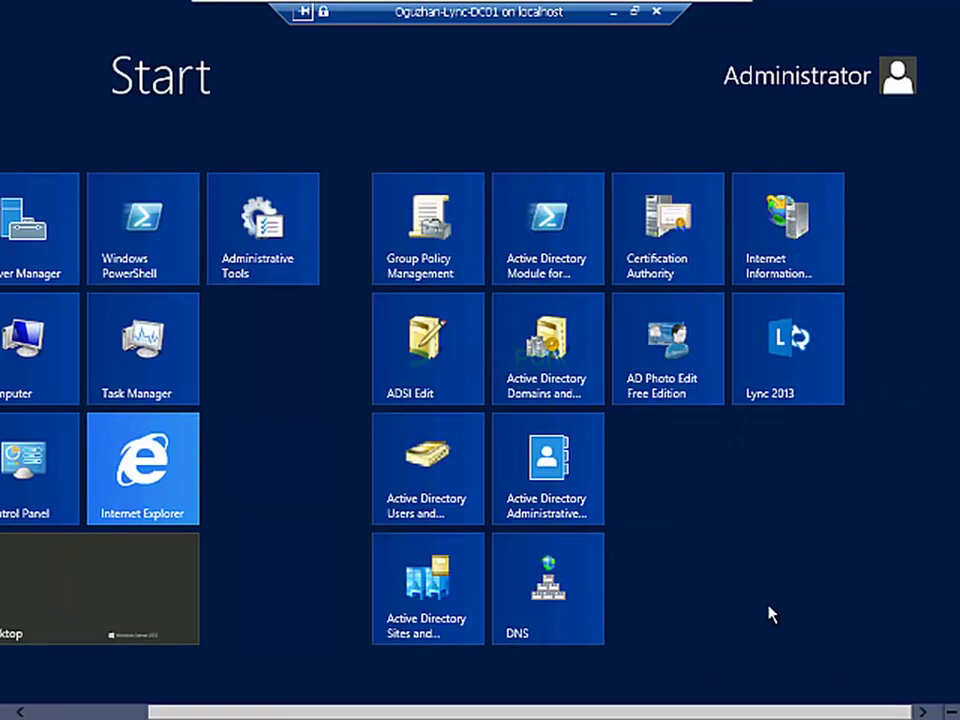
{"action": "left_click", "coordinate": [654, 246]}
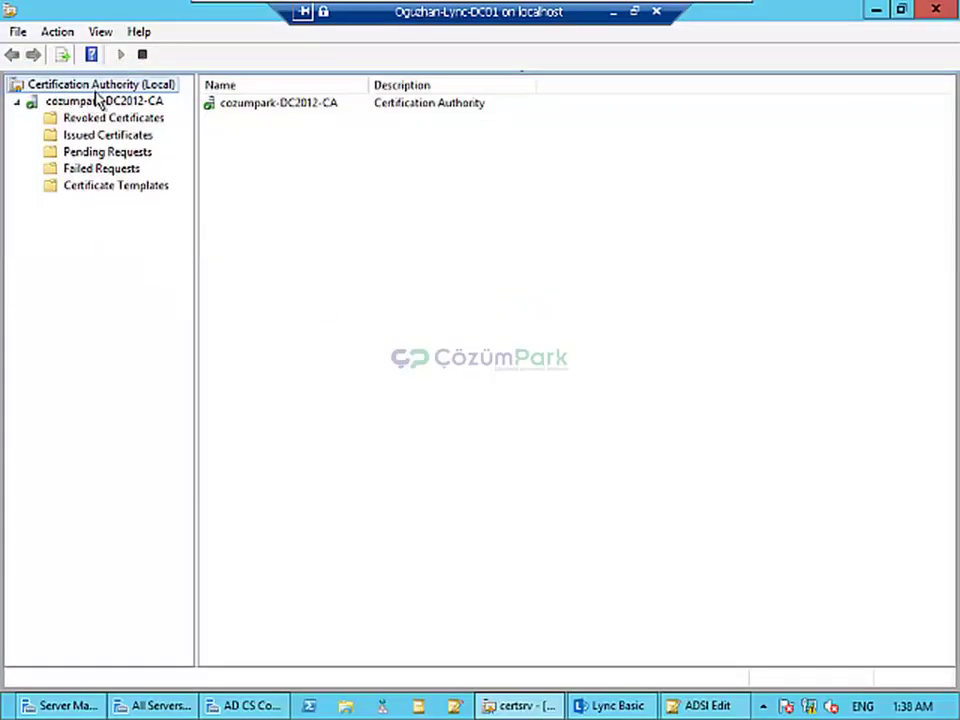
{"action": "right_click", "coordinate": [98, 101]}
{"action": "right_click", "coordinate": [96, 104]}
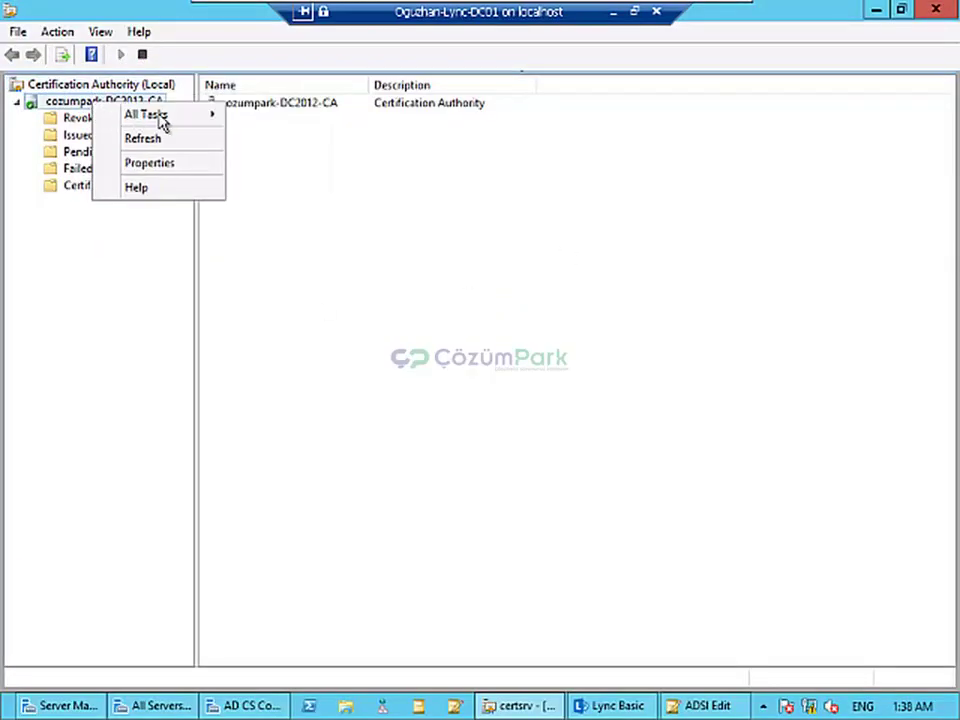
{"action": "mouse_move", "coordinate": [182, 114]}
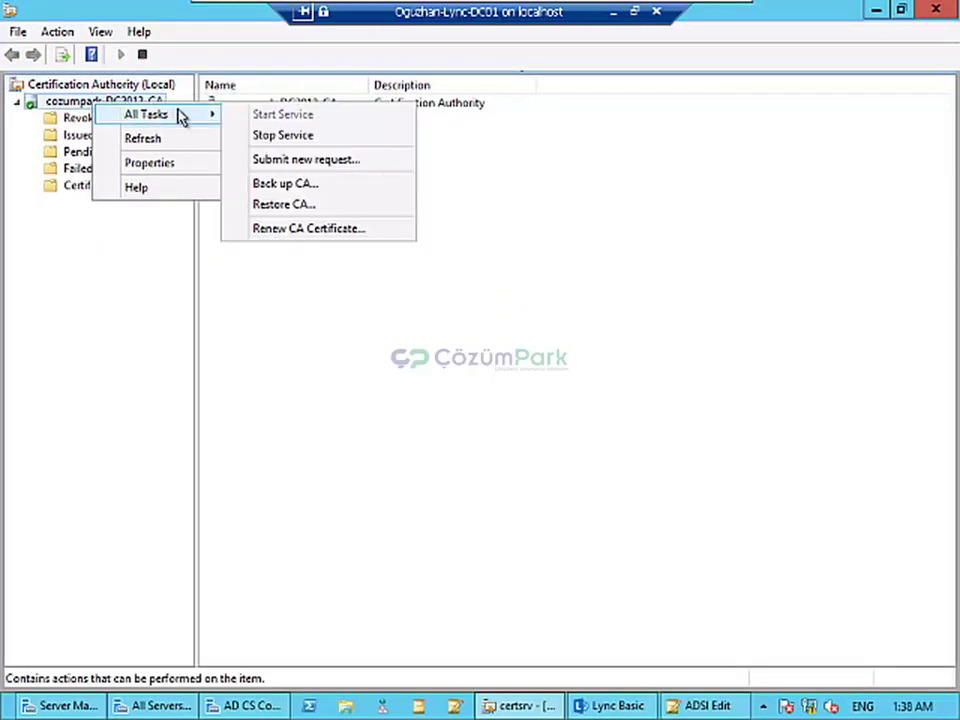
{"action": "left_click", "coordinate": [298, 143]}
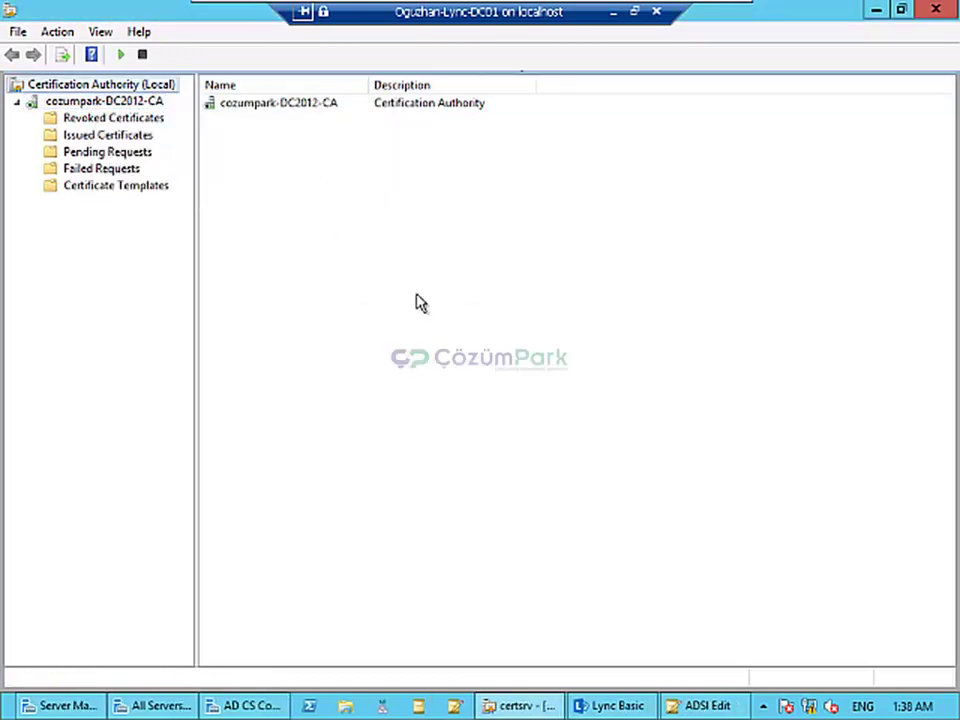
Start the cozumpark-DC2012-CA service again and expand its folders.
{"action": "left_click", "coordinate": [106, 104]}
{"action": "right_click", "coordinate": [107, 102]}
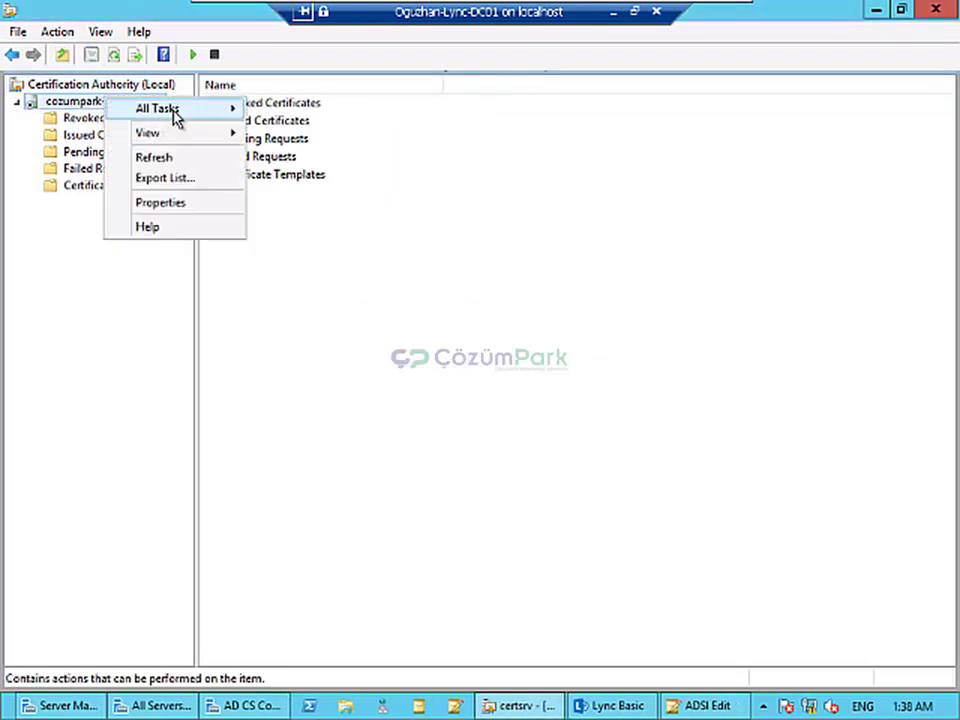
{"action": "mouse_move", "coordinate": [214, 108]}
{"action": "left_click", "coordinate": [281, 110]}
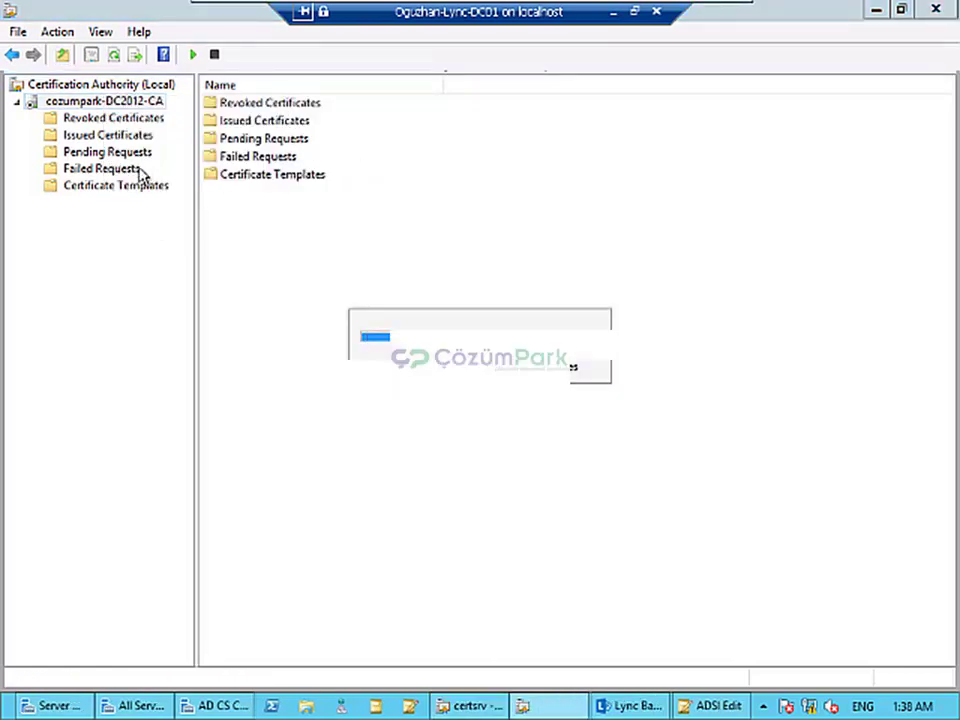
{"action": "left_click", "coordinate": [17, 102]}
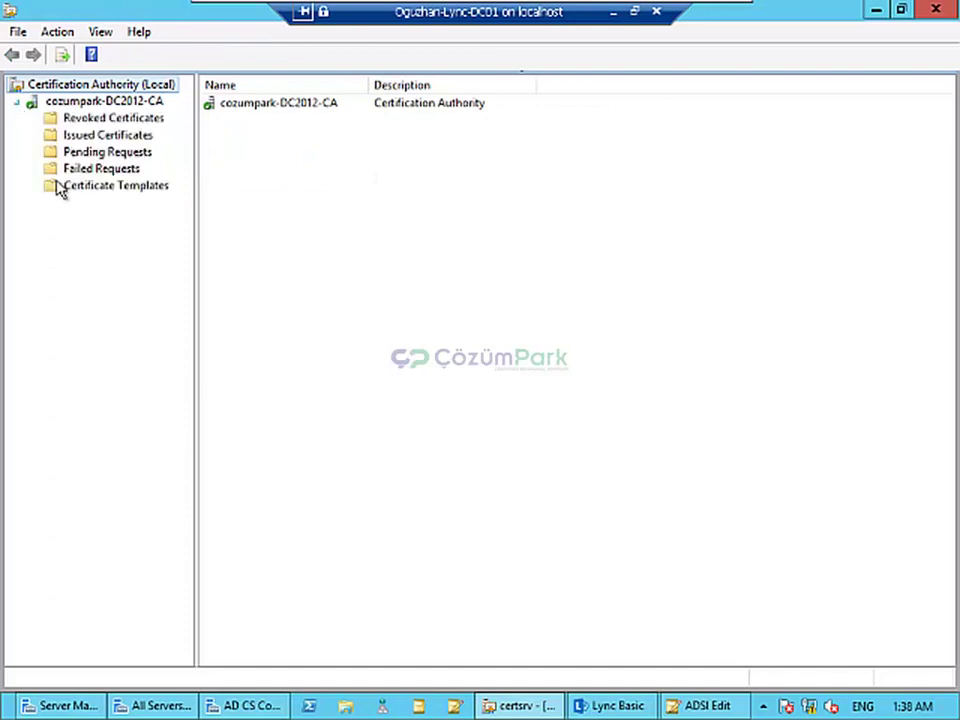
Inspect the attributes and extensions of failed request 12 in Failed Requests, then close them.
{"action": "left_click", "coordinate": [78, 170]}
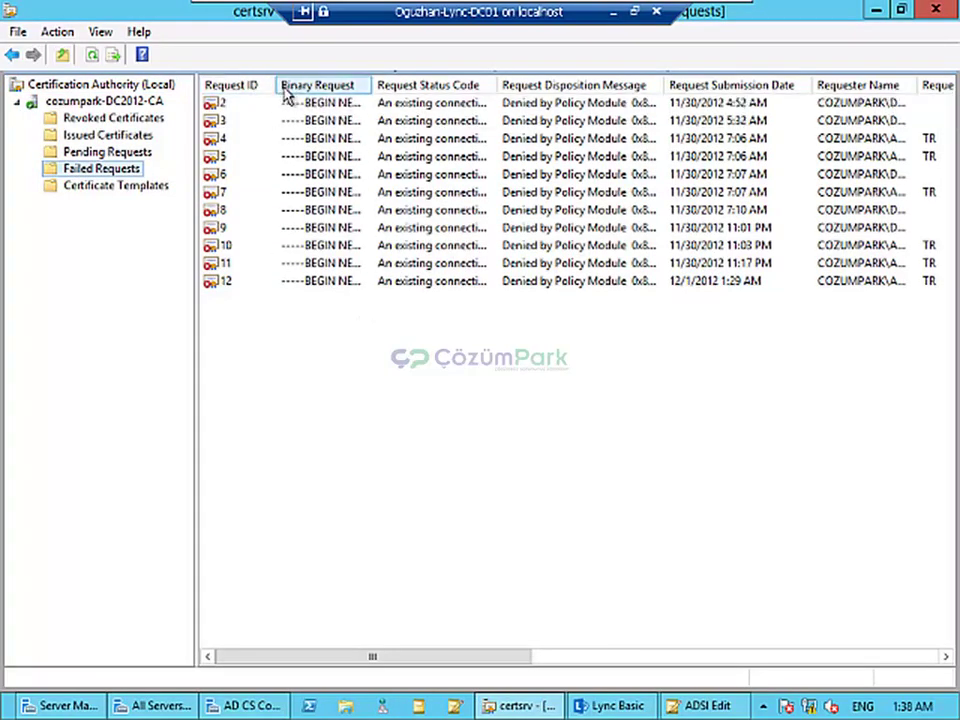
{"action": "left_click_drag", "start_coordinate": [277, 85], "coordinate": [297, 86]}
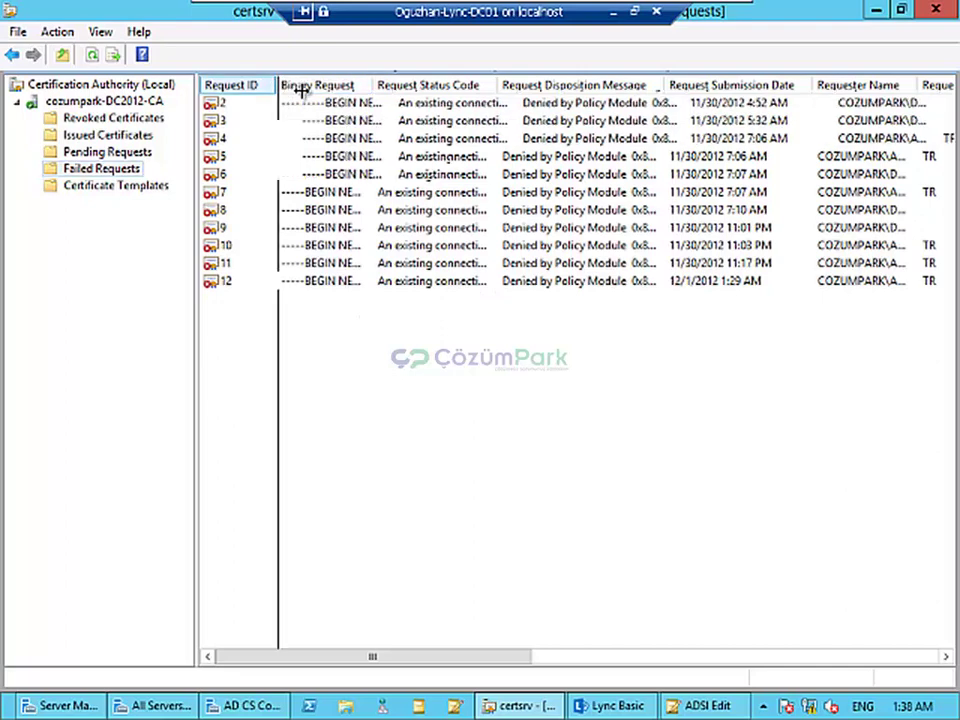
{"action": "left_click", "coordinate": [628, 283]}
{"action": "right_click", "coordinate": [625, 292]}
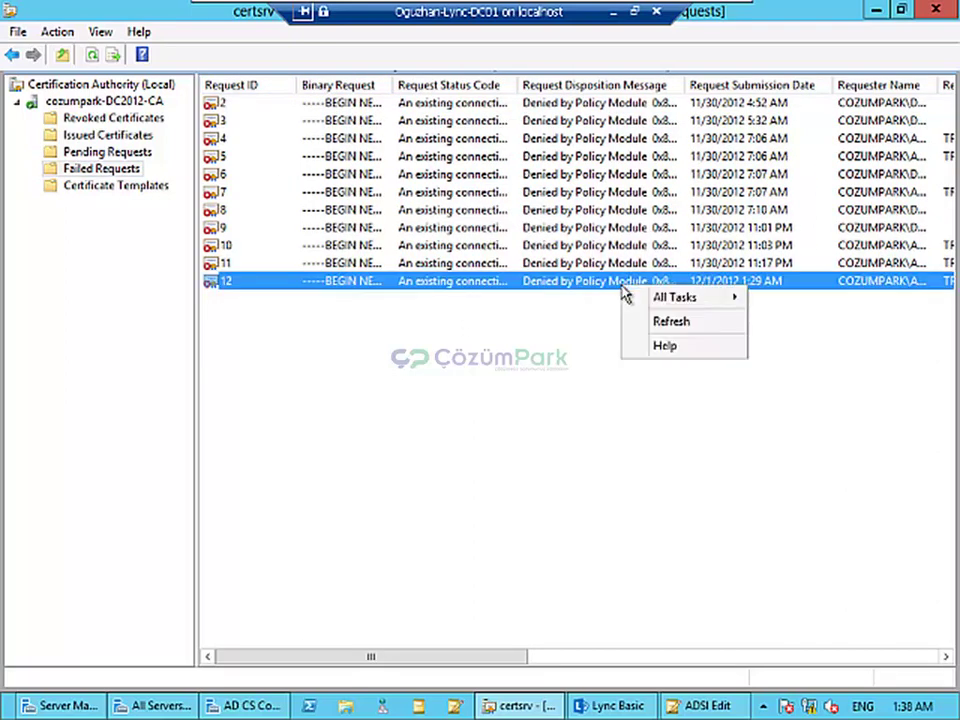
{"action": "mouse_move", "coordinate": [665, 297]}
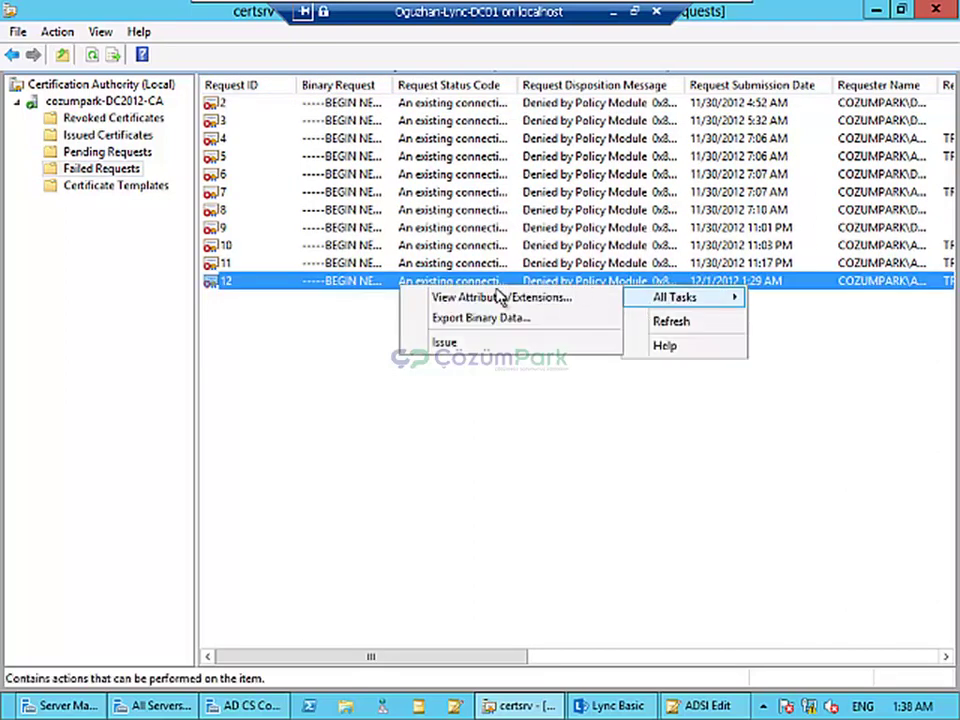
{"action": "left_click", "coordinate": [373, 288]}
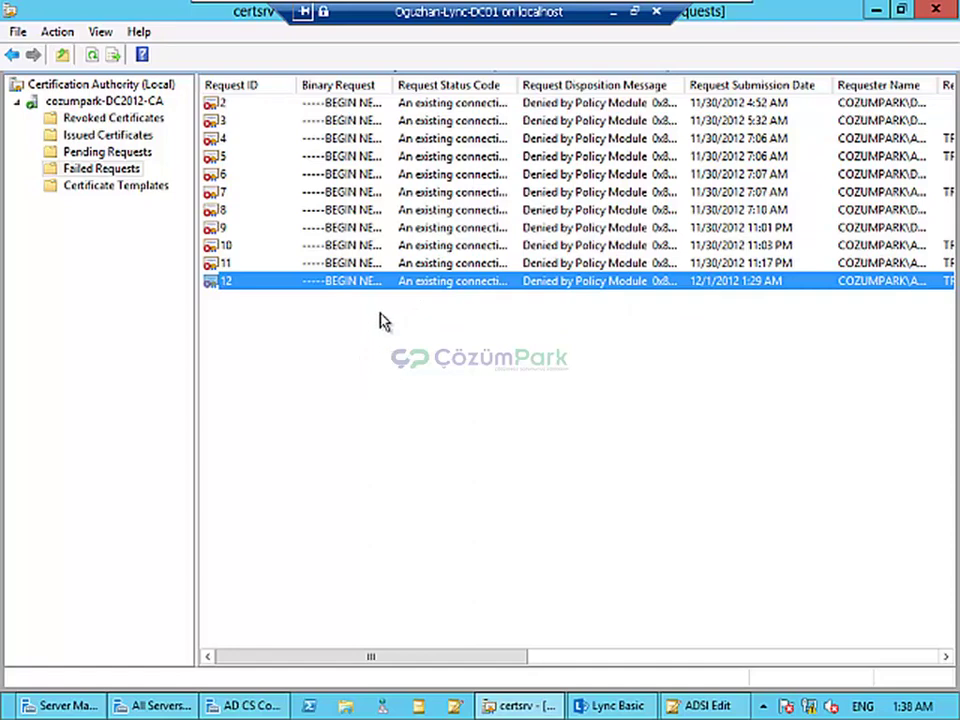
{"action": "right_click", "coordinate": [540, 289]}
{"action": "mouse_move", "coordinate": [653, 300]}
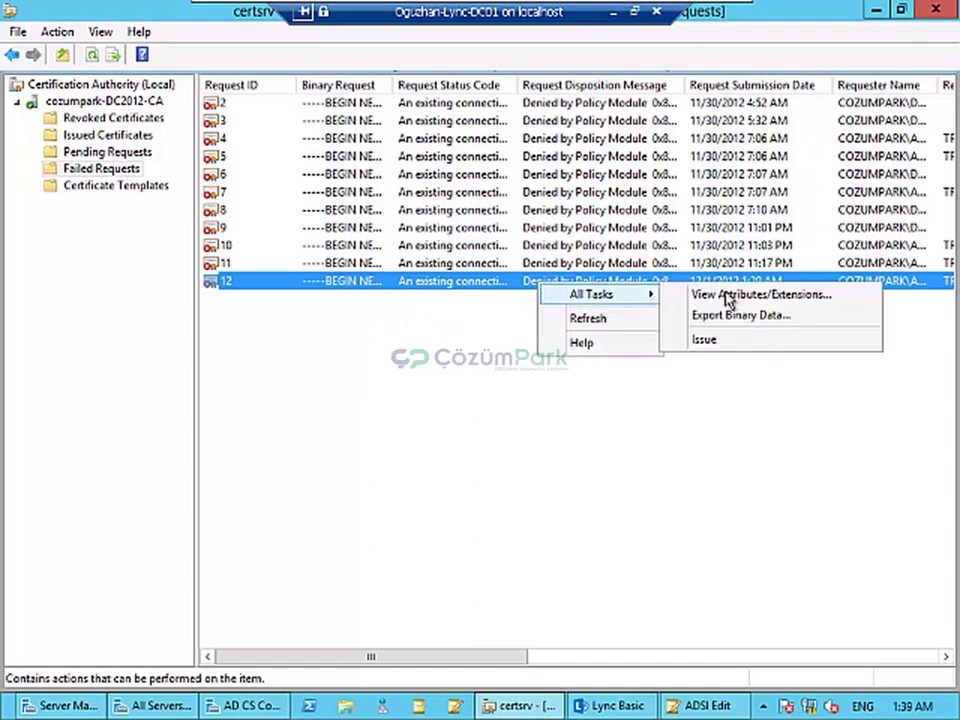
{"action": "left_click", "coordinate": [729, 303]}
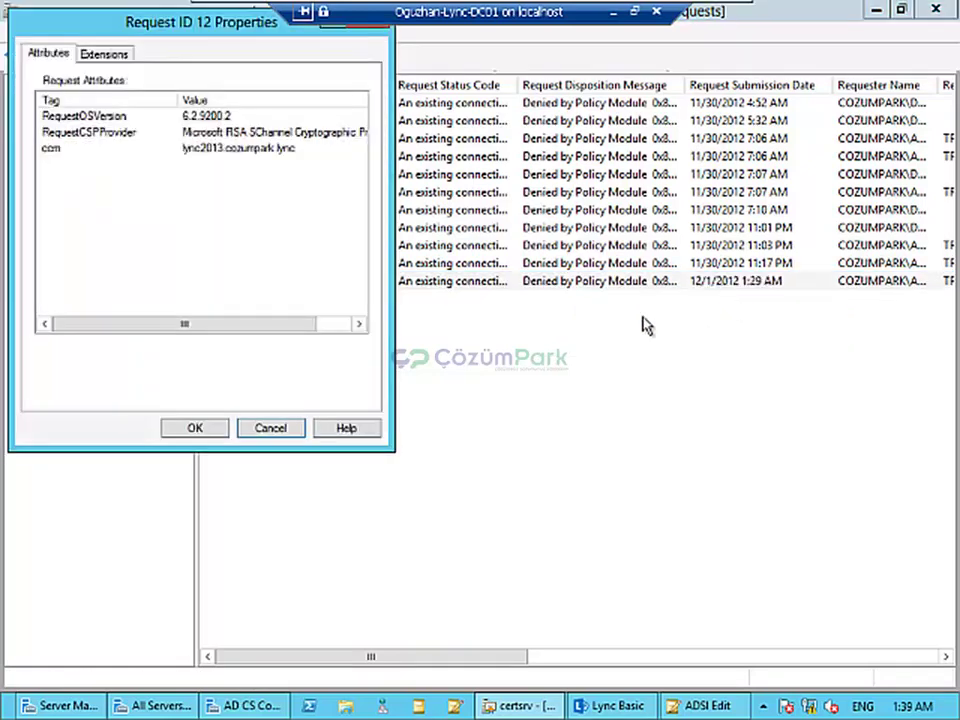
{"action": "left_click", "coordinate": [270, 428]}
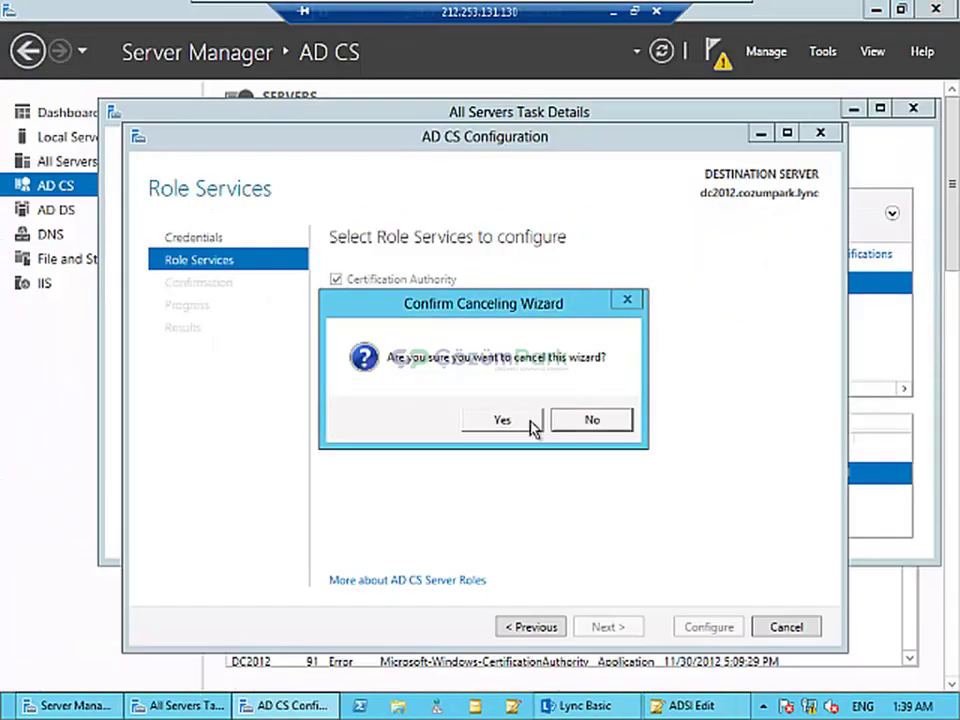
Cancel the AD CS configuration wizard and minimize Server Manager and the task details window.
{"action": "left_click", "coordinate": [502, 419]}
{"action": "left_click", "coordinate": [873, 9]}
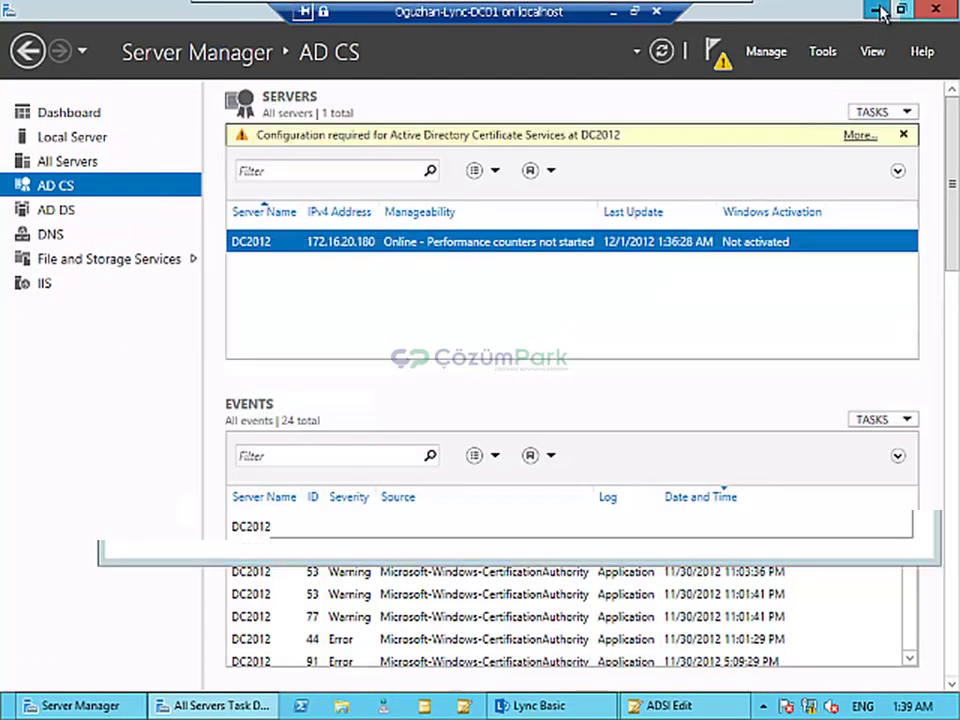
{"action": "left_click", "coordinate": [853, 108]}
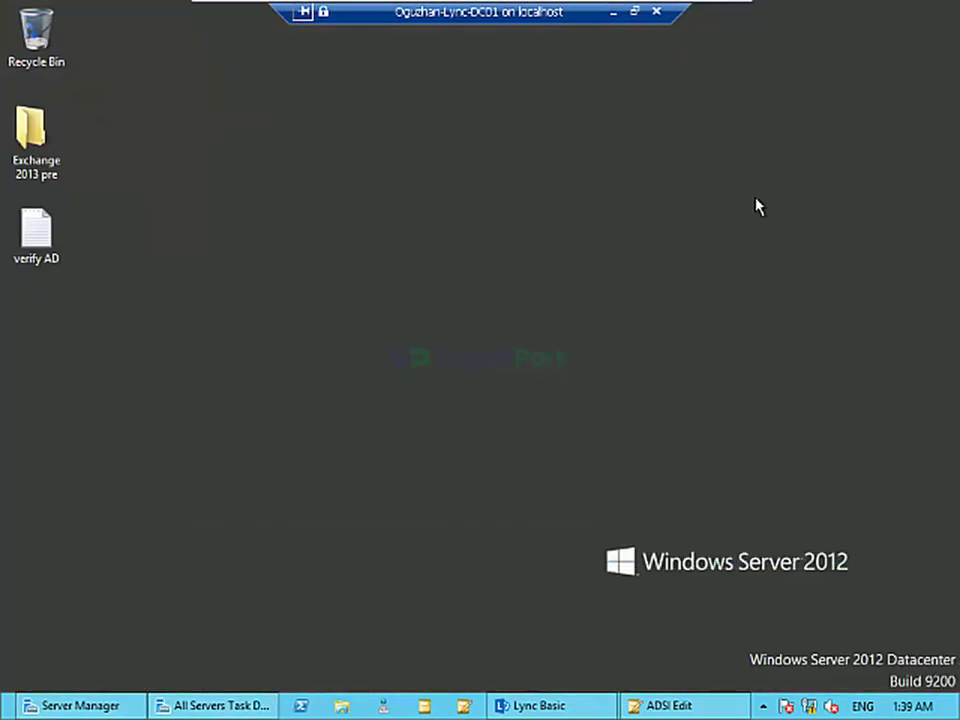
Launch Active Directory Users and Computers and review the CSAdministrator group's members.
{"action": "key", "text": "super"}
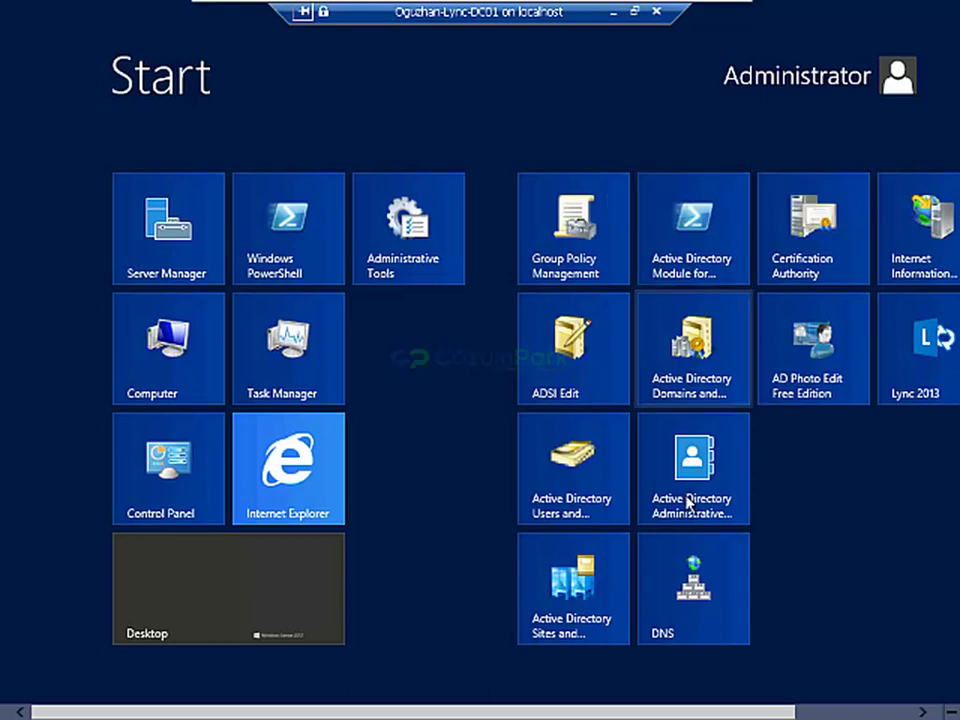
{"action": "scroll", "coordinate": [686, 514], "scroll_direction": "down", "scroll_amount": 2}
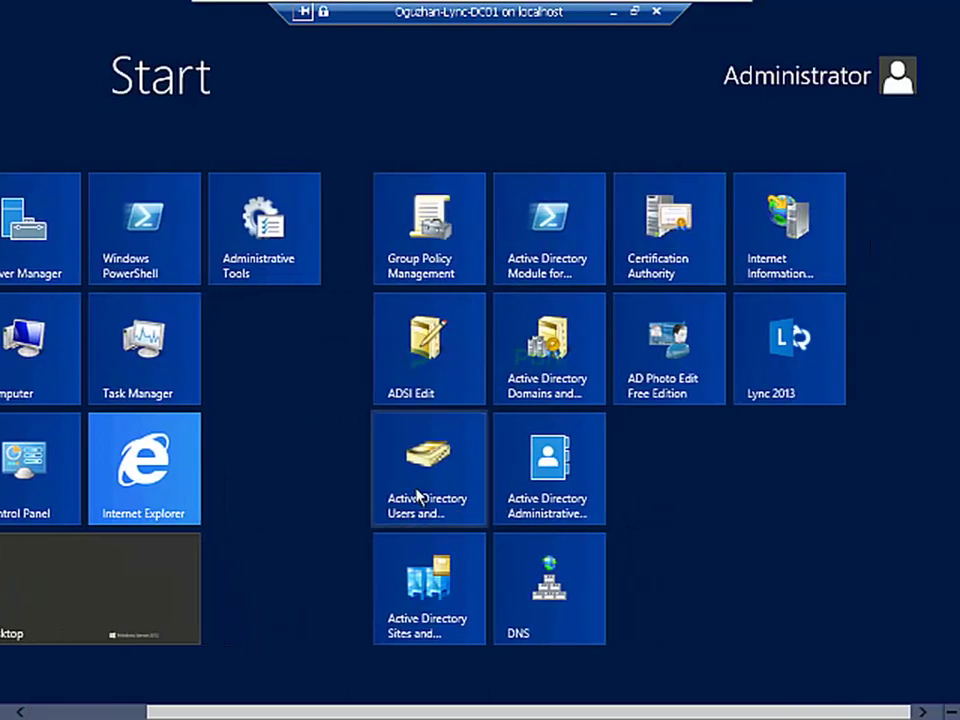
{"action": "left_click", "coordinate": [390, 495]}
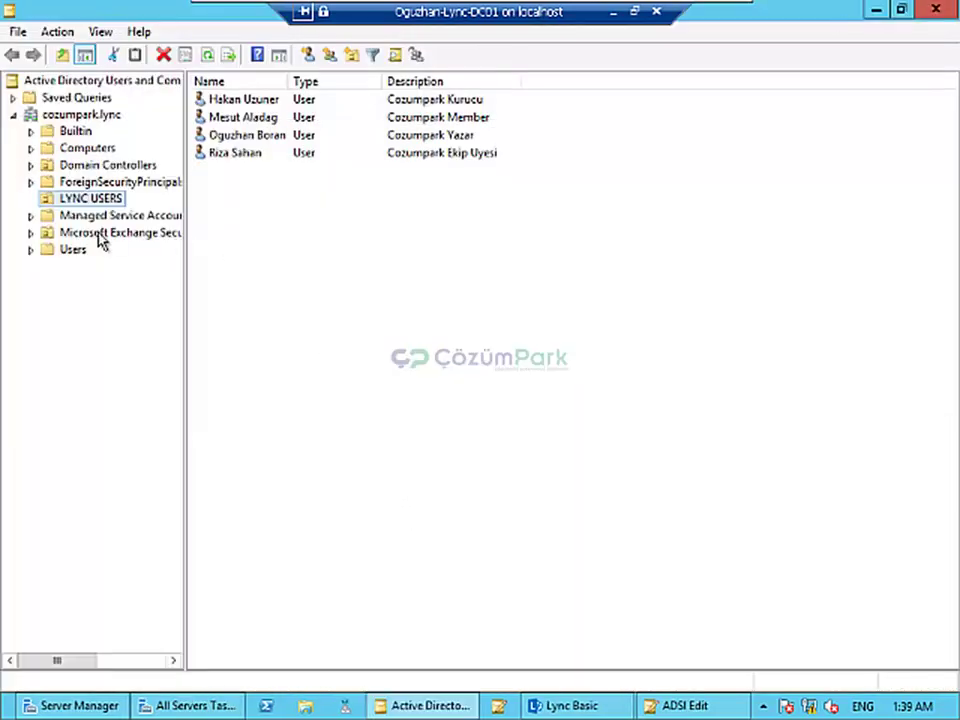
{"action": "left_click", "coordinate": [72, 252]}
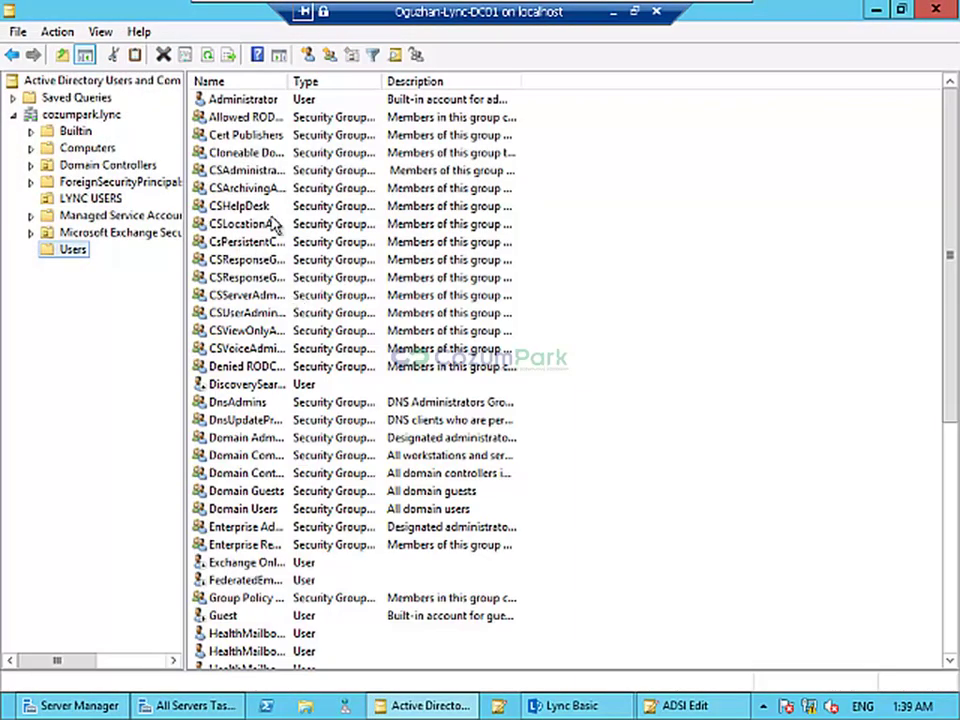
{"action": "double_click", "coordinate": [240, 172]}
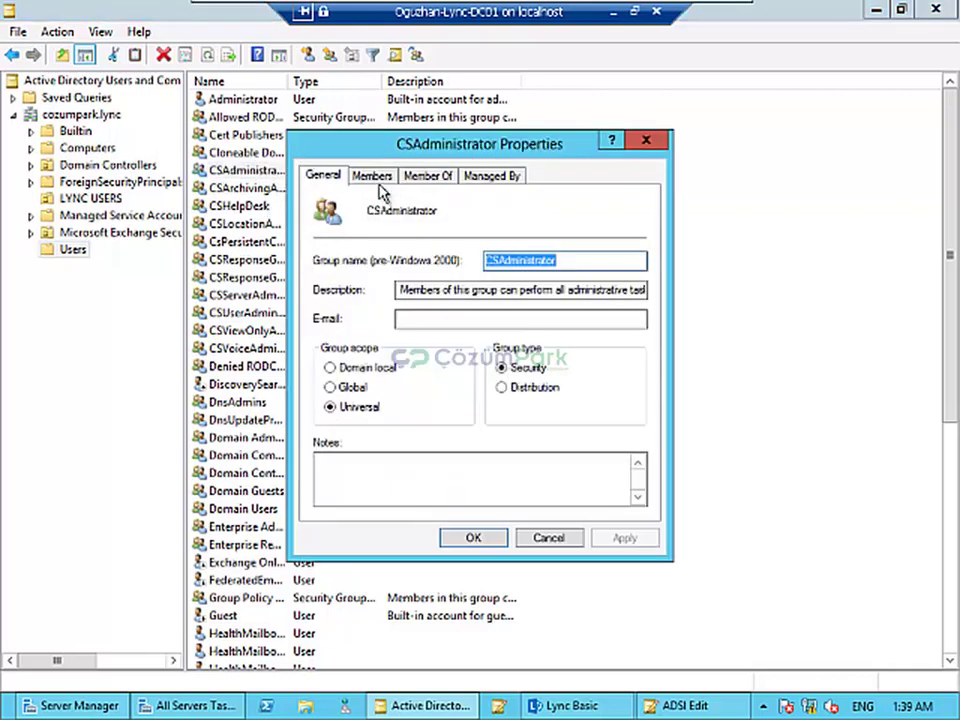
{"action": "left_click", "coordinate": [381, 177]}
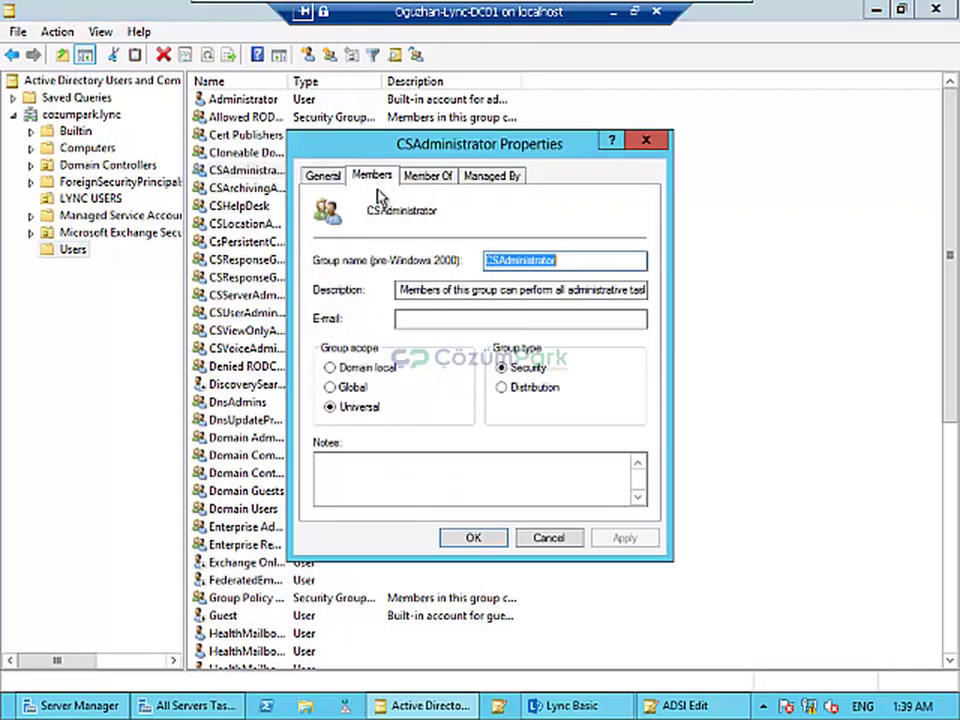
{"action": "left_click", "coordinate": [473, 539]}
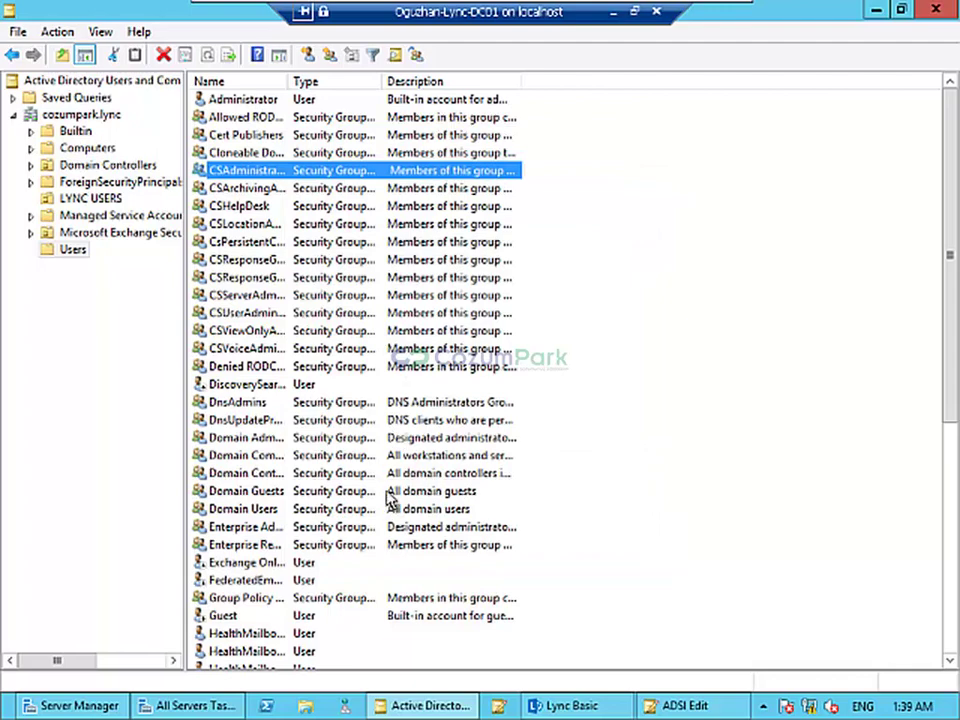
Add Administrator as a member of the RTCUniversalServerAdmins group.
{"action": "scroll", "coordinate": [392, 497], "scroll_direction": "down", "scroll_amount": 7}
{"action": "key", "text": "r"}
{"action": "key", "text": "t"}
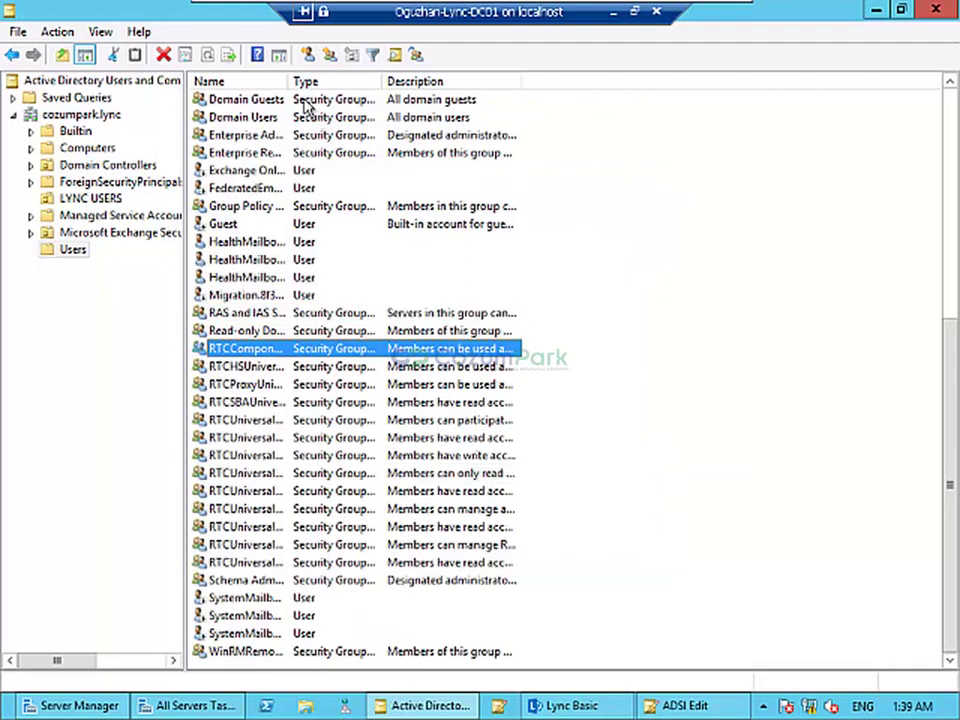
{"action": "double_click", "coordinate": [289, 80]}
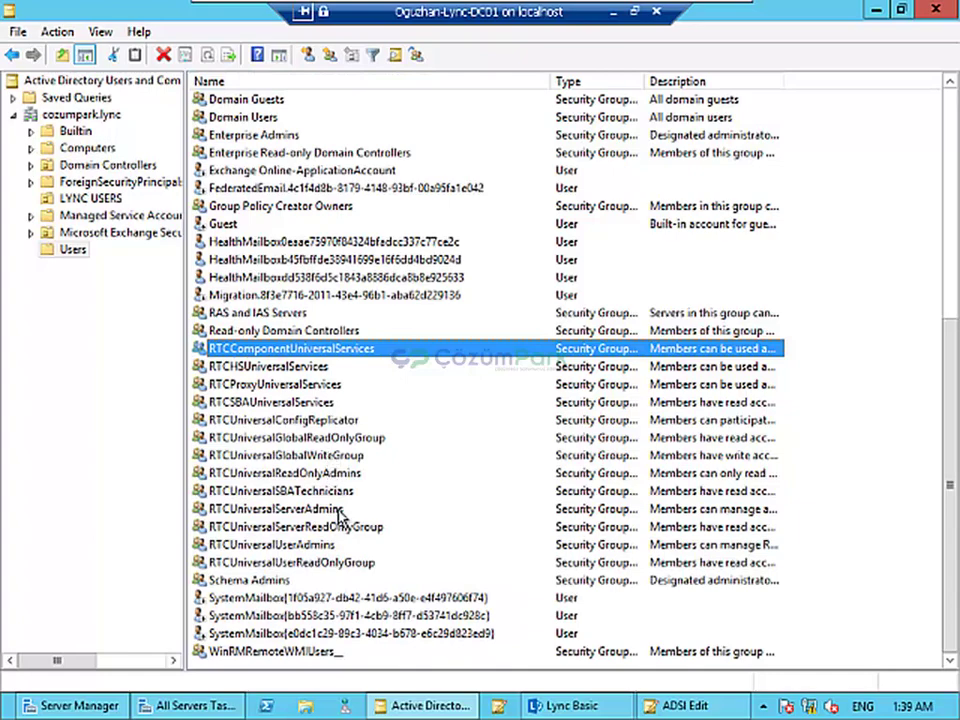
{"action": "double_click", "coordinate": [340, 510]}
{"action": "left_click", "coordinate": [371, 176]}
{"action": "left_click", "coordinate": [360, 238]}
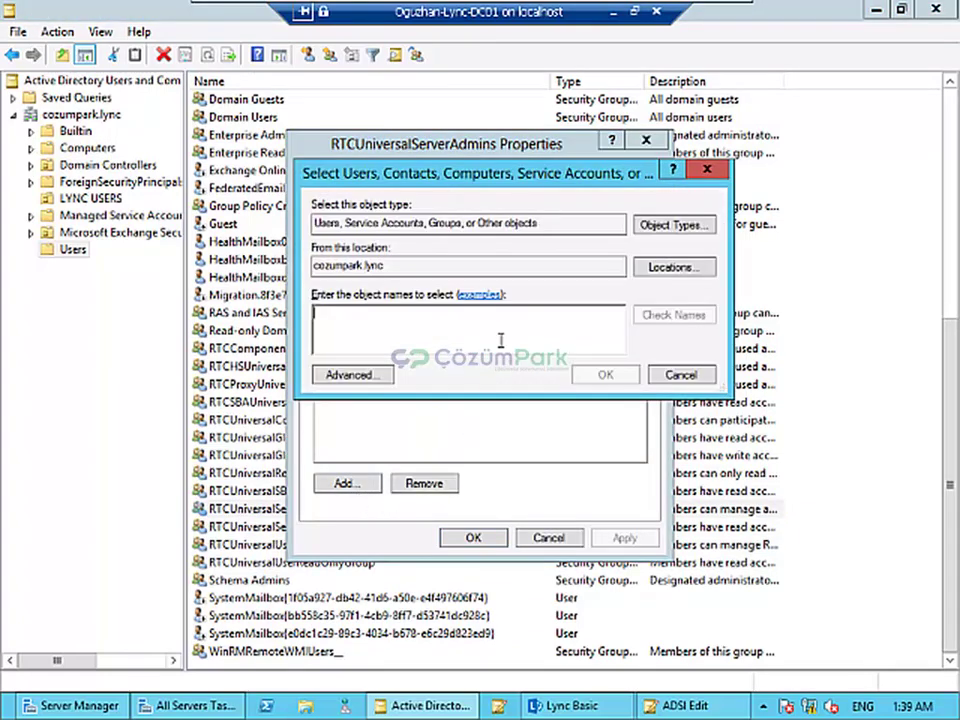
{"action": "type", "text": "adm"}
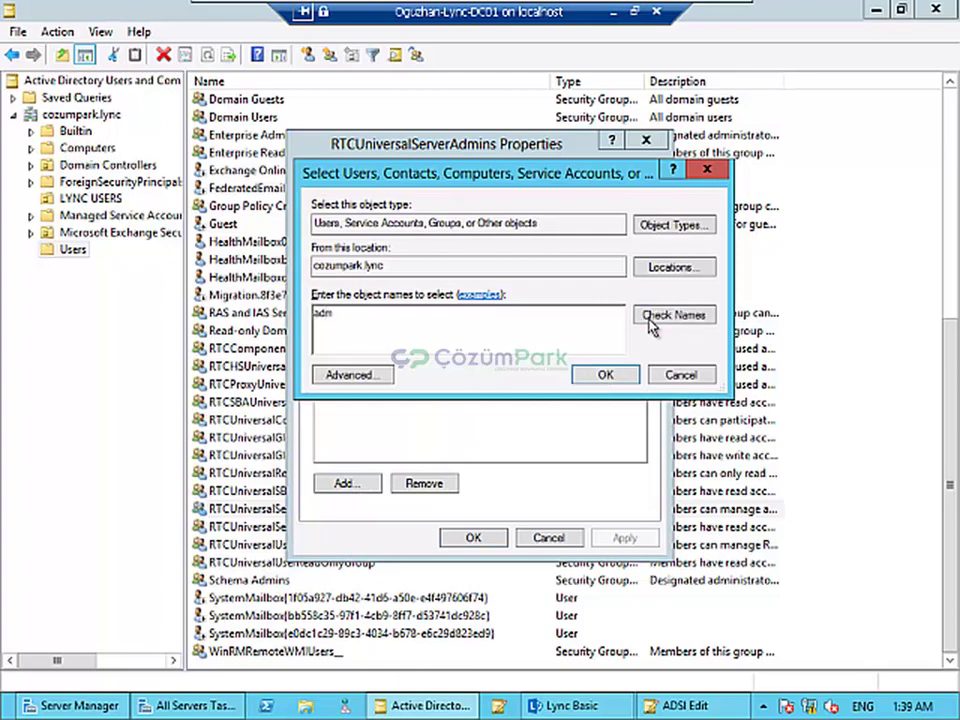
{"action": "left_click", "coordinate": [655, 318]}
{"action": "left_click", "coordinate": [615, 377]}
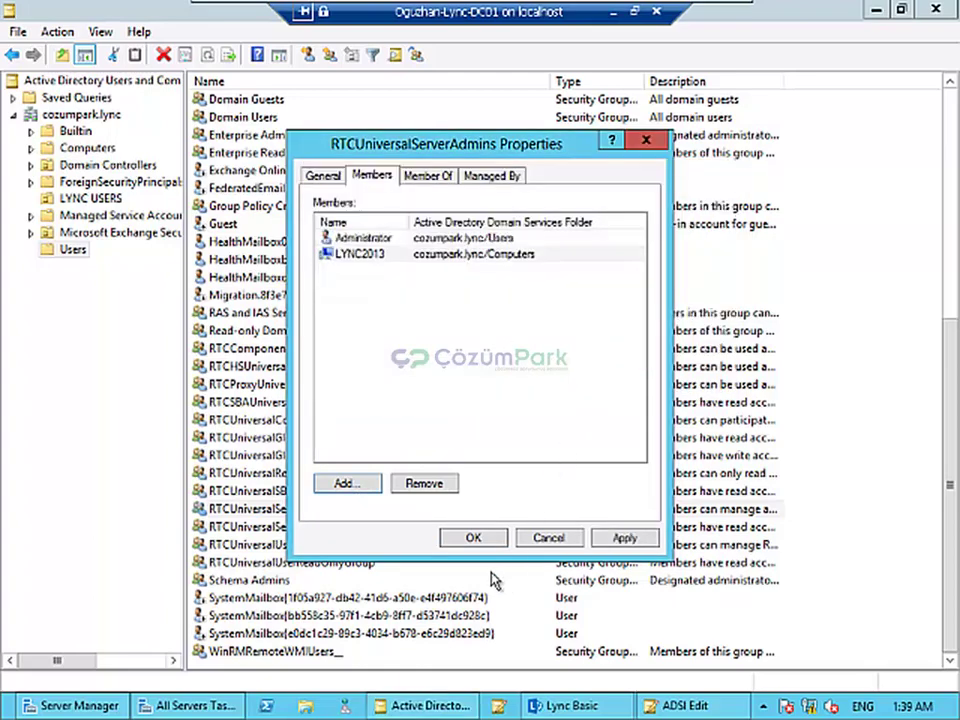
{"action": "left_click", "coordinate": [472, 539]}
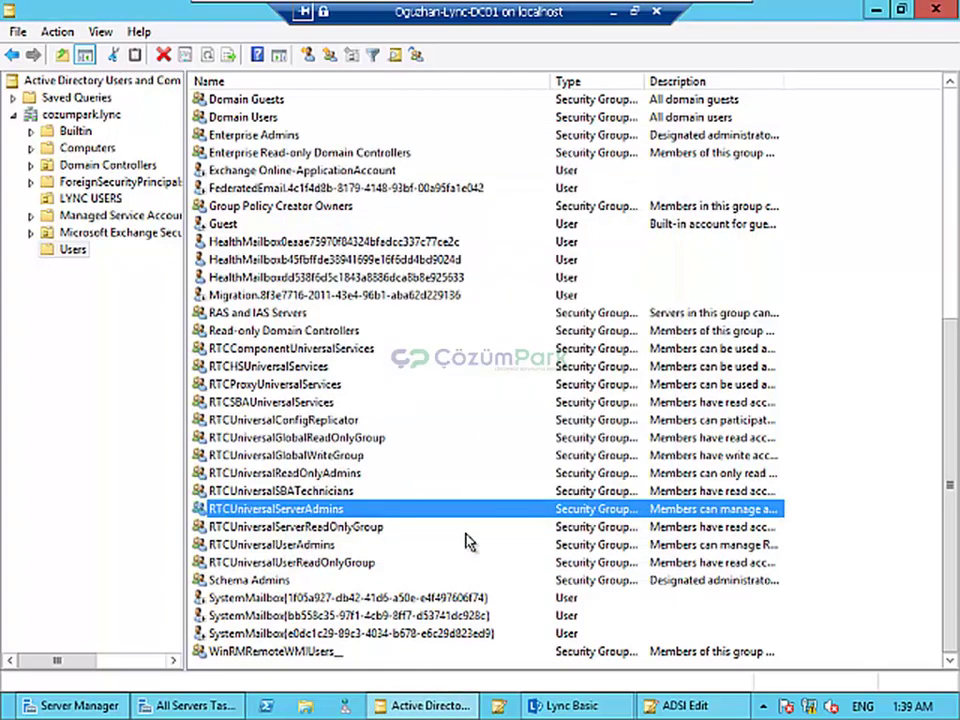
Close Active Directory Users and Computers and minimize the DC01 VM window.
{"action": "left_click", "coordinate": [936, 9]}
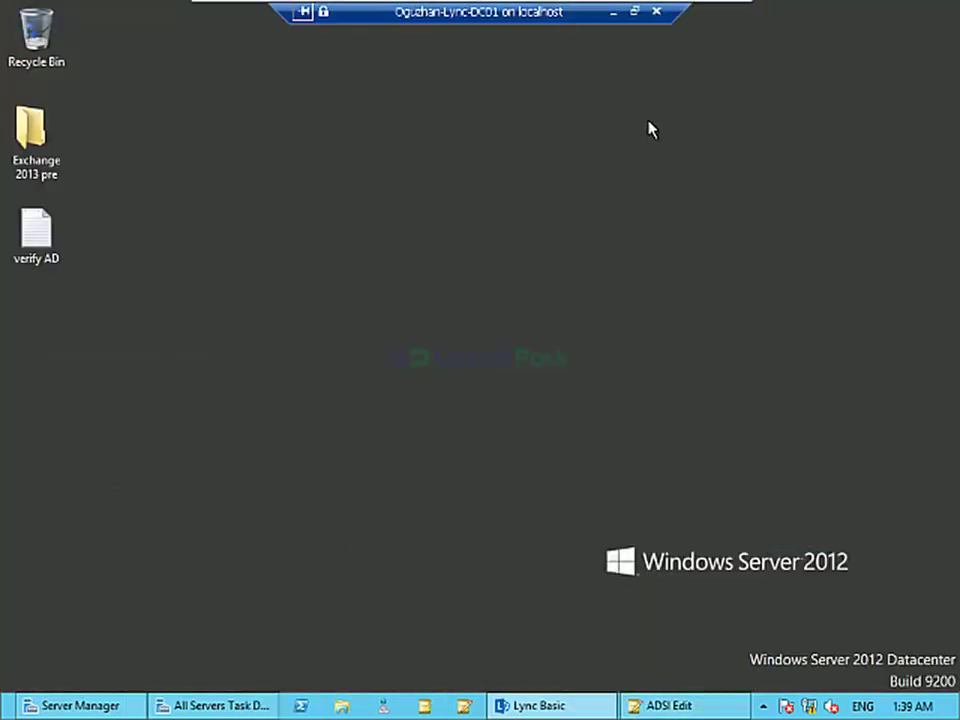
{"action": "left_click", "coordinate": [635, 12]}
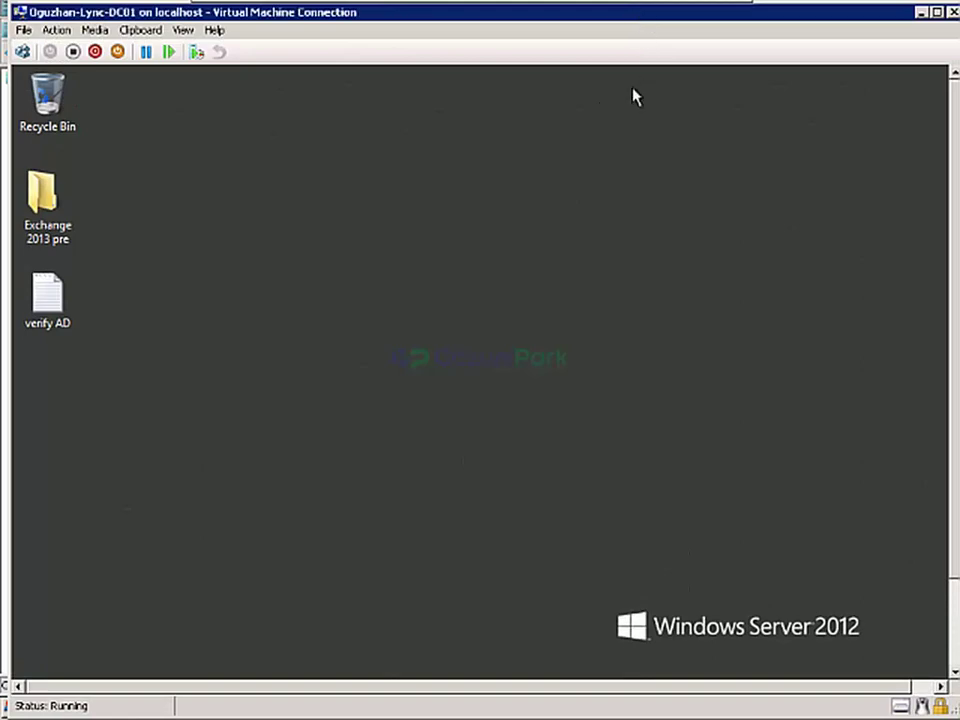
{"action": "left_click", "coordinate": [920, 13]}
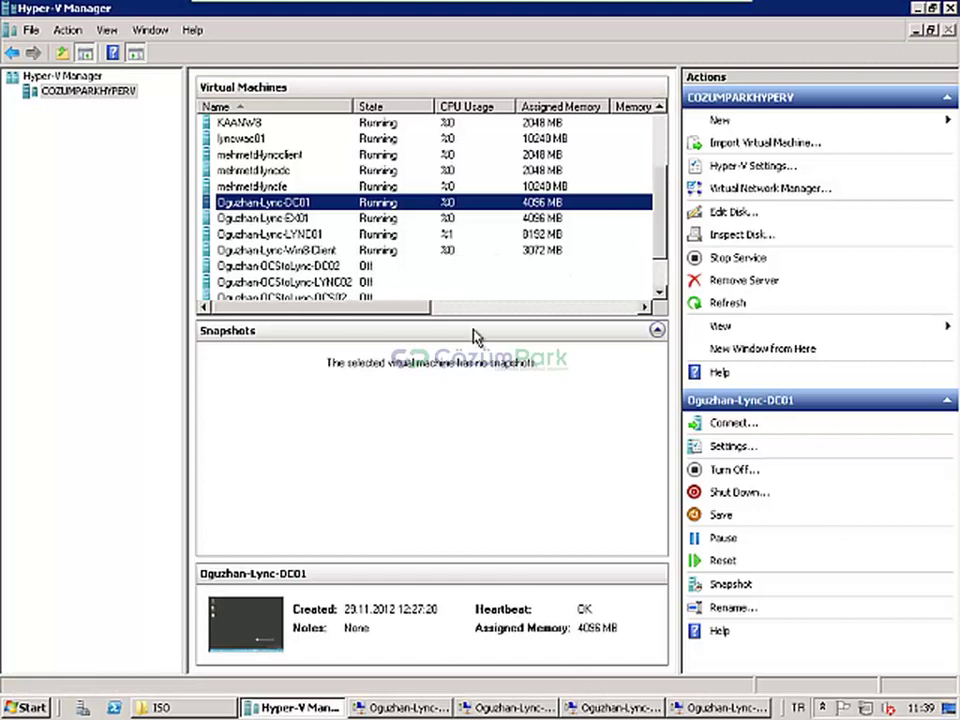
Request a new Default certificate, sending it immediately to the detected CA with the WebServer template.
{"action": "double_click", "coordinate": [325, 236]}
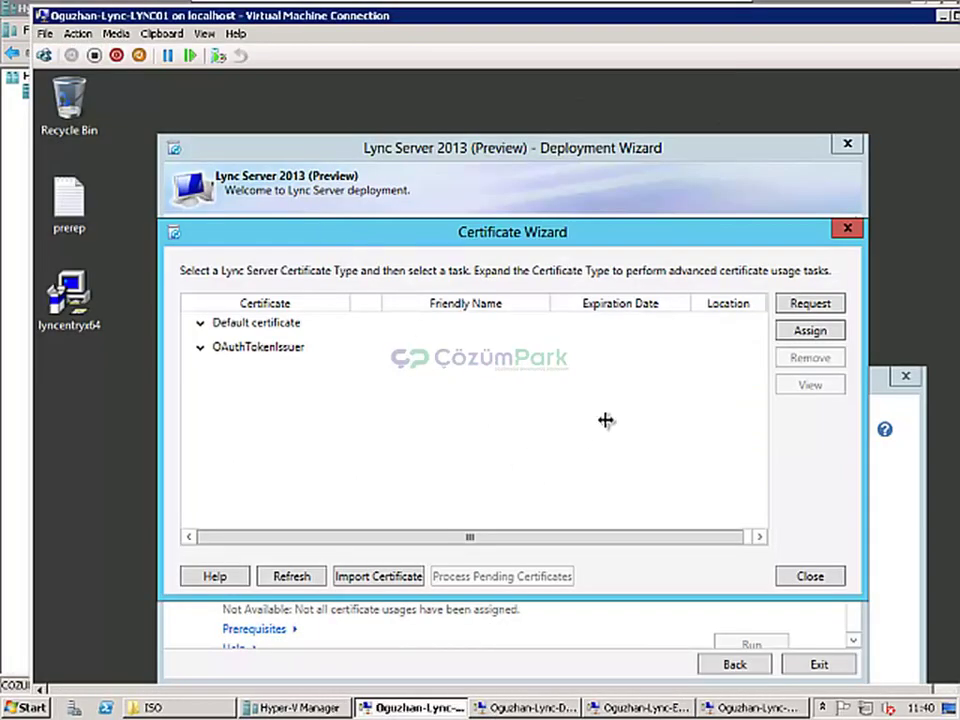
{"action": "left_click", "coordinate": [311, 328]}
{"action": "left_click", "coordinate": [812, 310]}
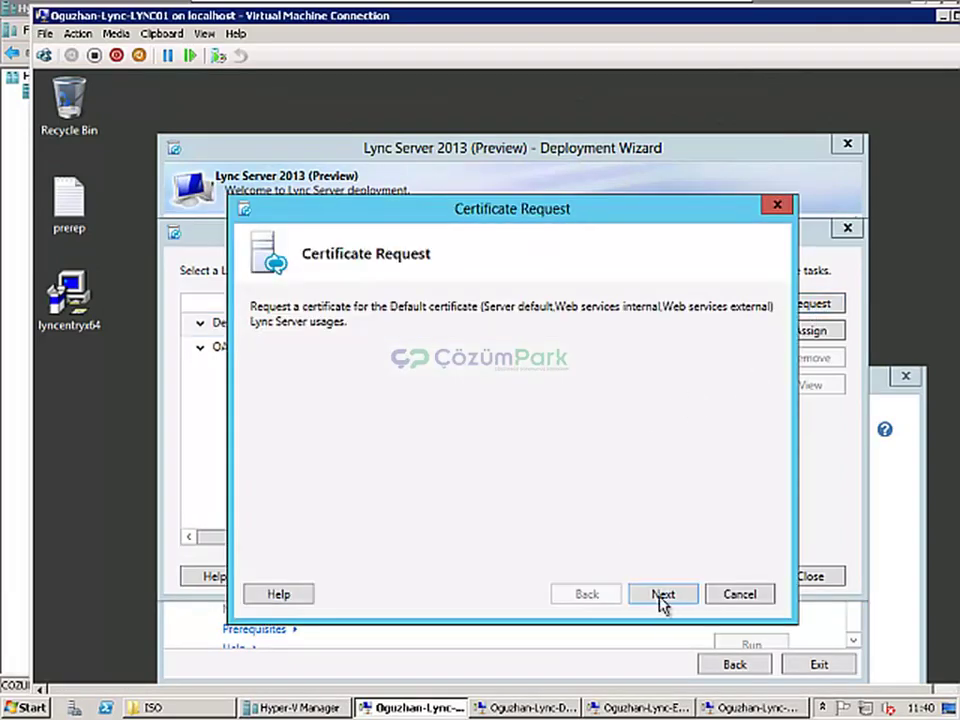
{"action": "left_click", "coordinate": [662, 598]}
{"action": "left_click", "coordinate": [662, 596]}
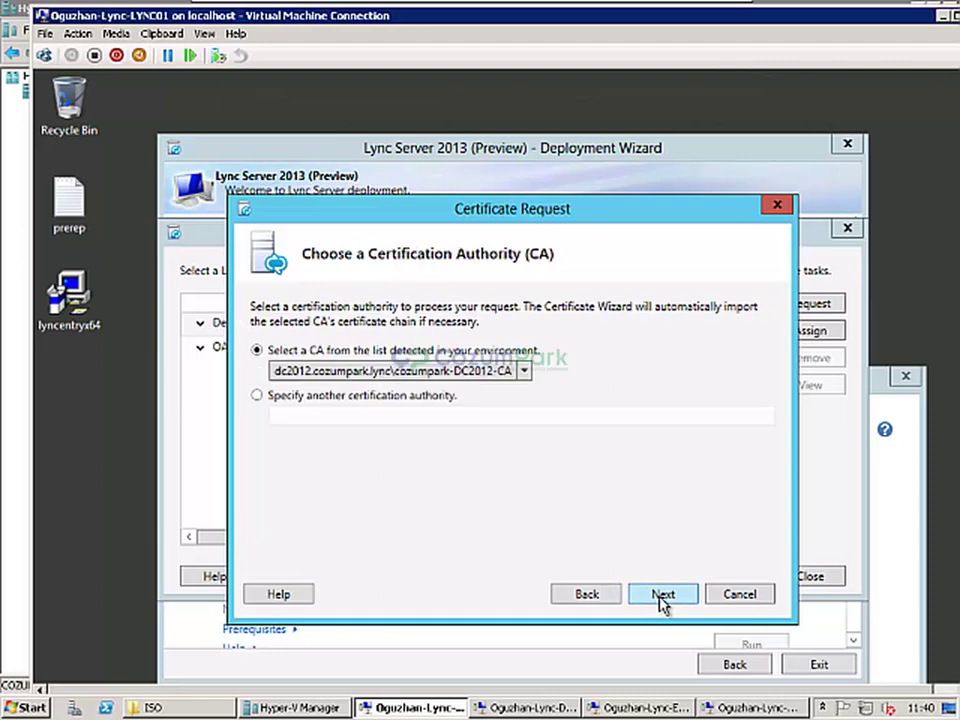
{"action": "left_click", "coordinate": [662, 596]}
{"action": "left_click", "coordinate": [662, 596]}
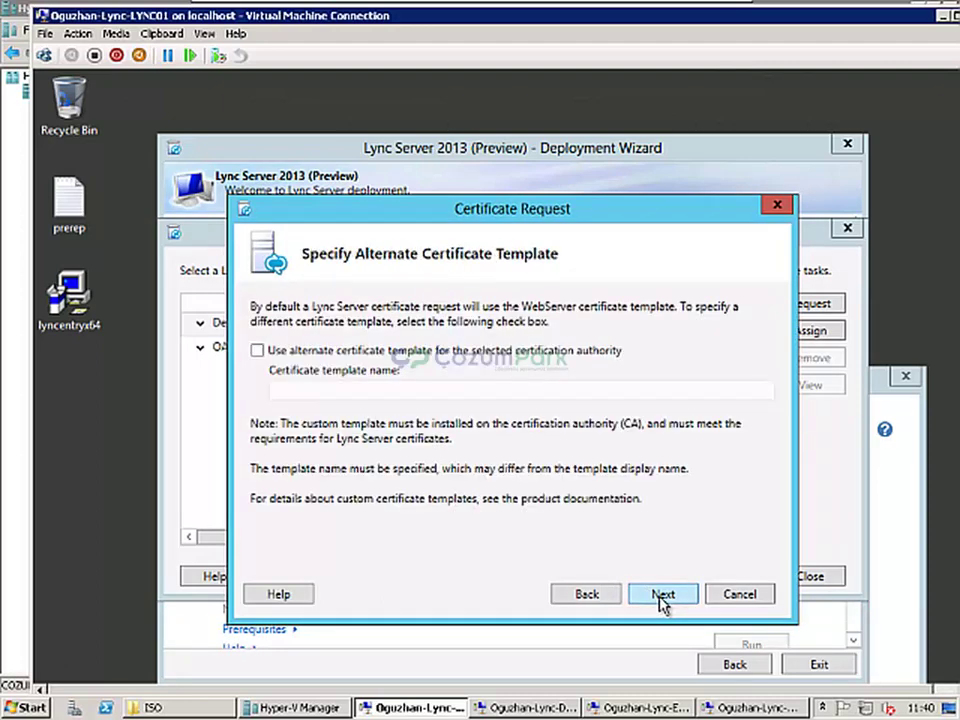
{"action": "left_click", "coordinate": [662, 596]}
{"action": "left_click", "coordinate": [662, 596]}
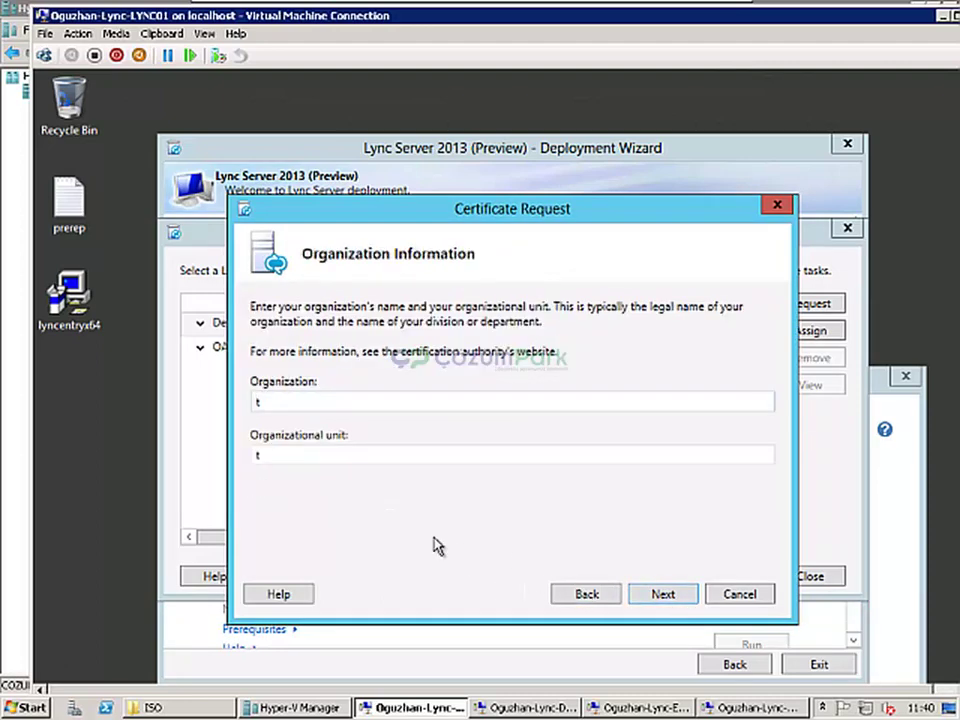
Make the certificate's private key exportable and submit the request with remaining defaults.
{"action": "key", "text": "alt+b"}
{"action": "left_click", "coordinate": [340, 490]}
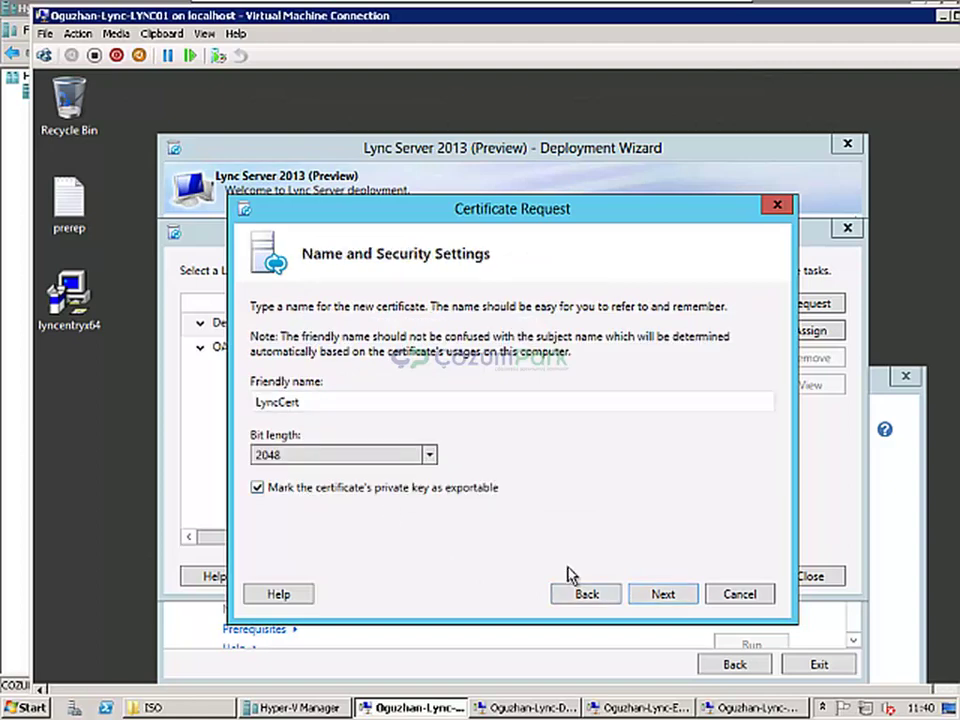
{"action": "left_click", "coordinate": [662, 595]}
{"action": "left_click", "coordinate": [662, 594]}
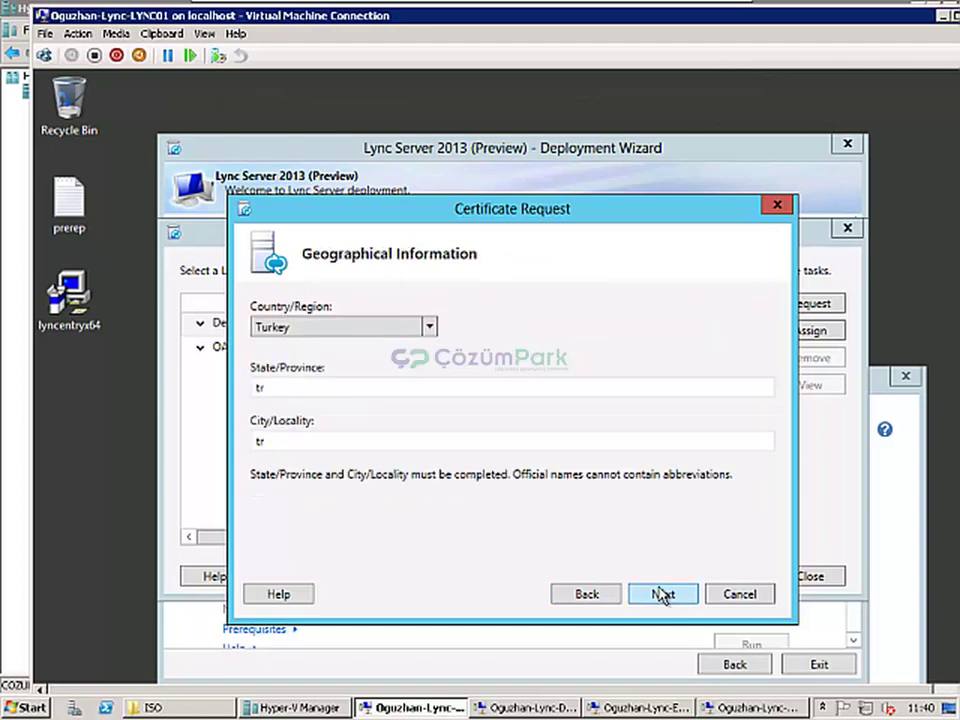
{"action": "left_click", "coordinate": [662, 594]}
{"action": "left_click", "coordinate": [662, 594]}
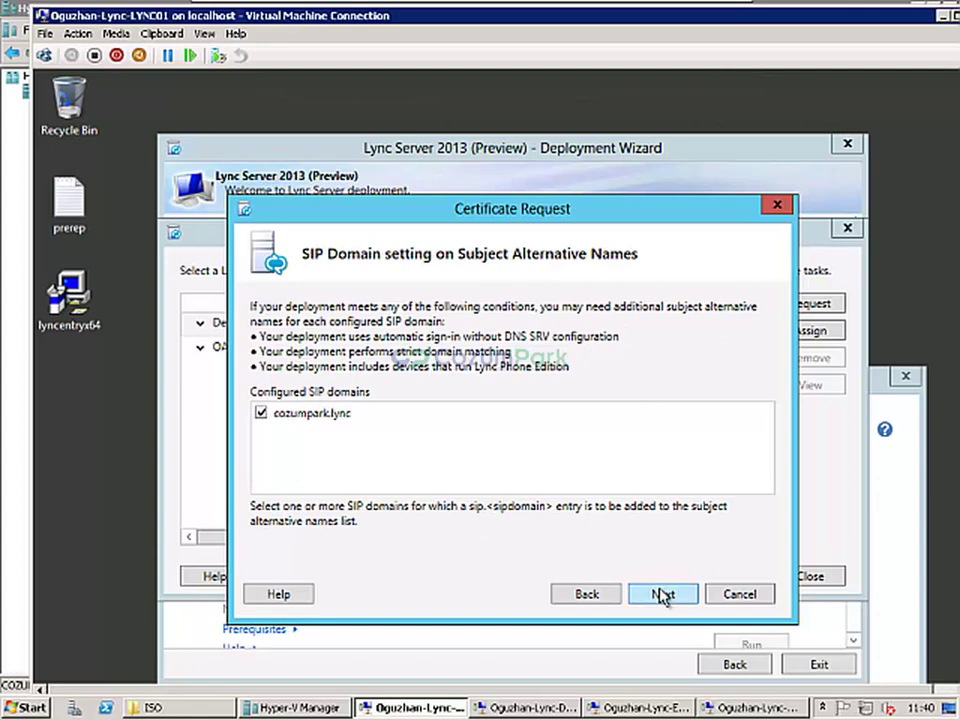
{"action": "left_click", "coordinate": [662, 594]}
{"action": "left_click", "coordinate": [662, 594]}
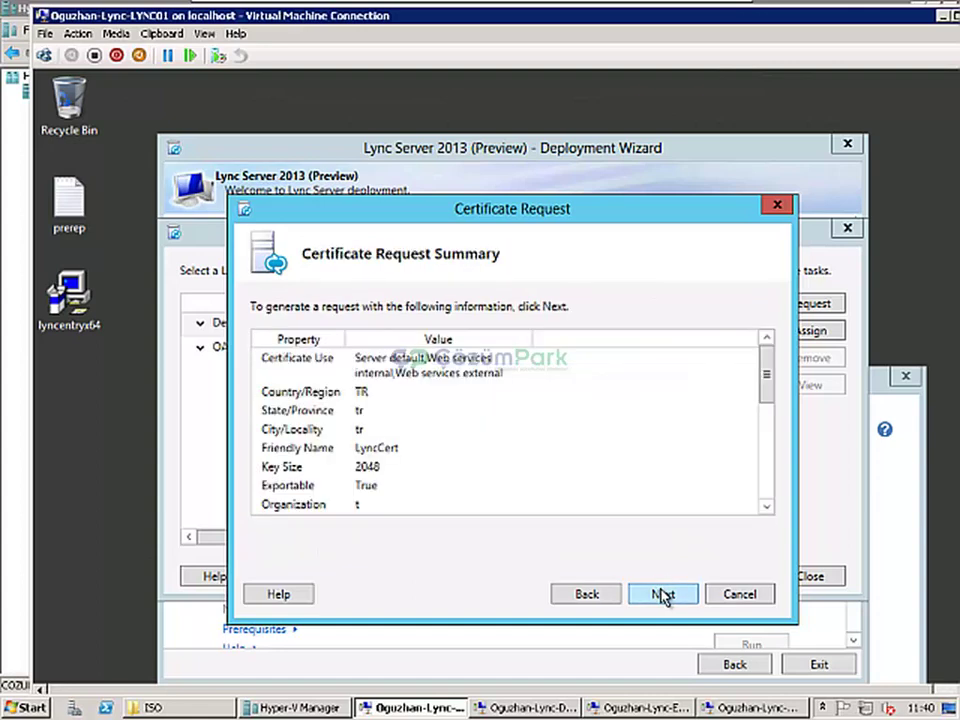
{"action": "left_click", "coordinate": [662, 594]}
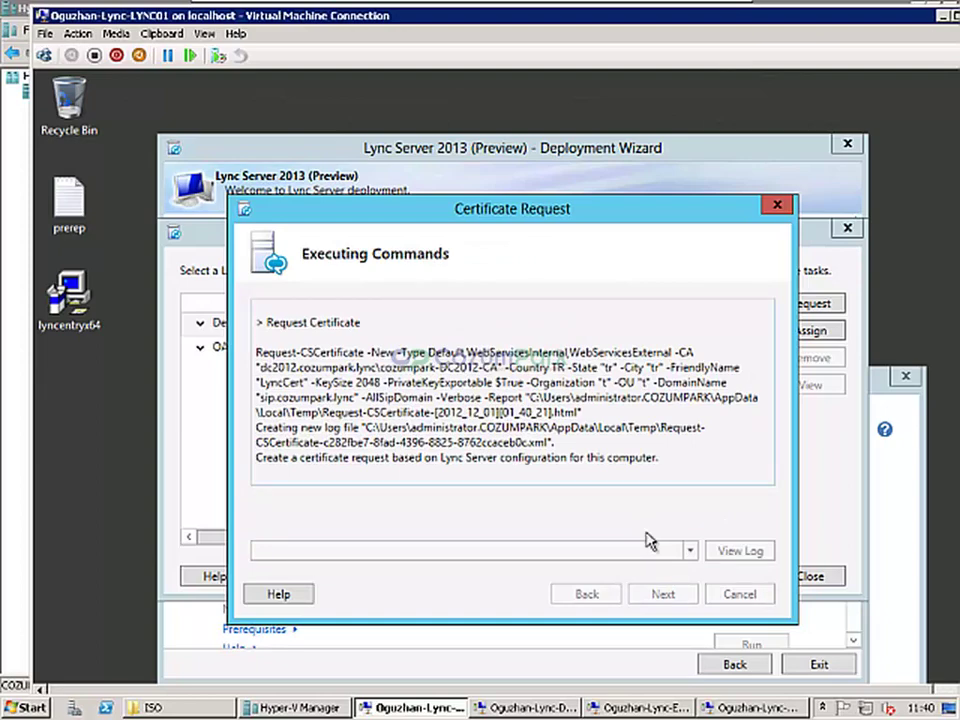
Finish the completed request and begin assigning the newly issued certificate.
{"action": "left_click", "coordinate": [660, 596]}
{"action": "left_click", "coordinate": [660, 595]}
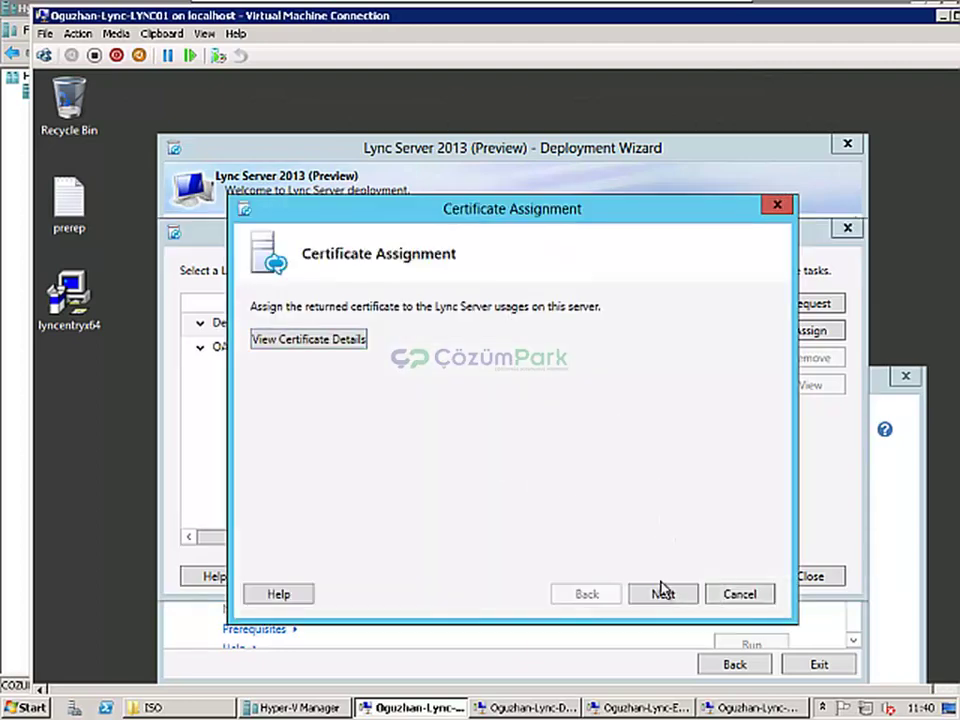
{"action": "left_click", "coordinate": [662, 594]}
Assign LyncCert to Default, start the OAuthTokenIssuer assignment, then switch to the PowerPoint deck.
{"action": "left_click", "coordinate": [660, 595]}
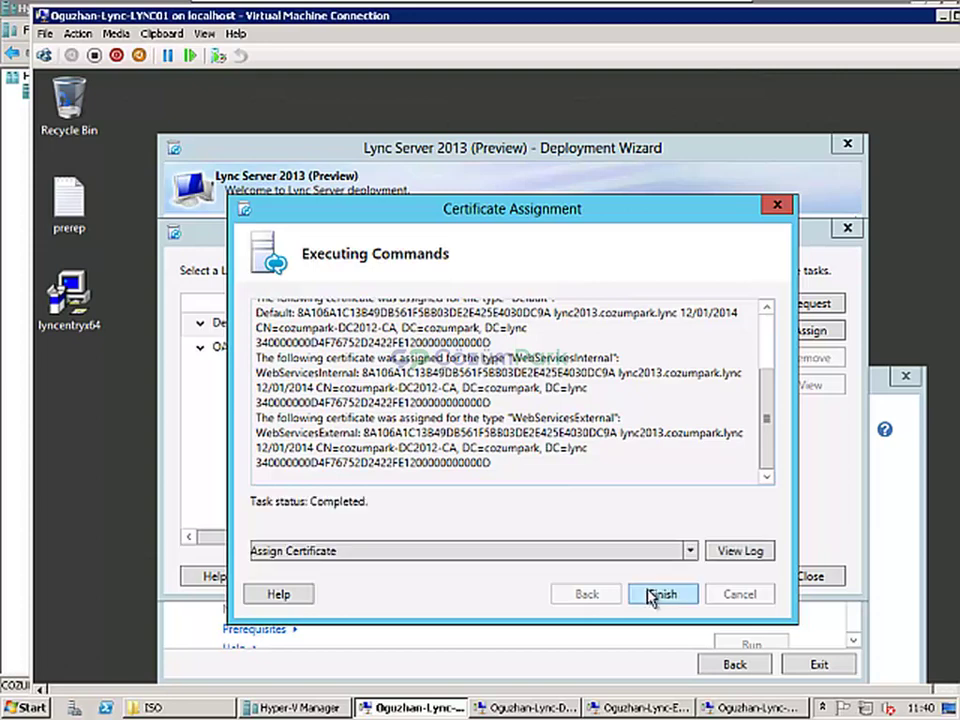
{"action": "left_click", "coordinate": [657, 595]}
{"action": "left_click", "coordinate": [240, 350]}
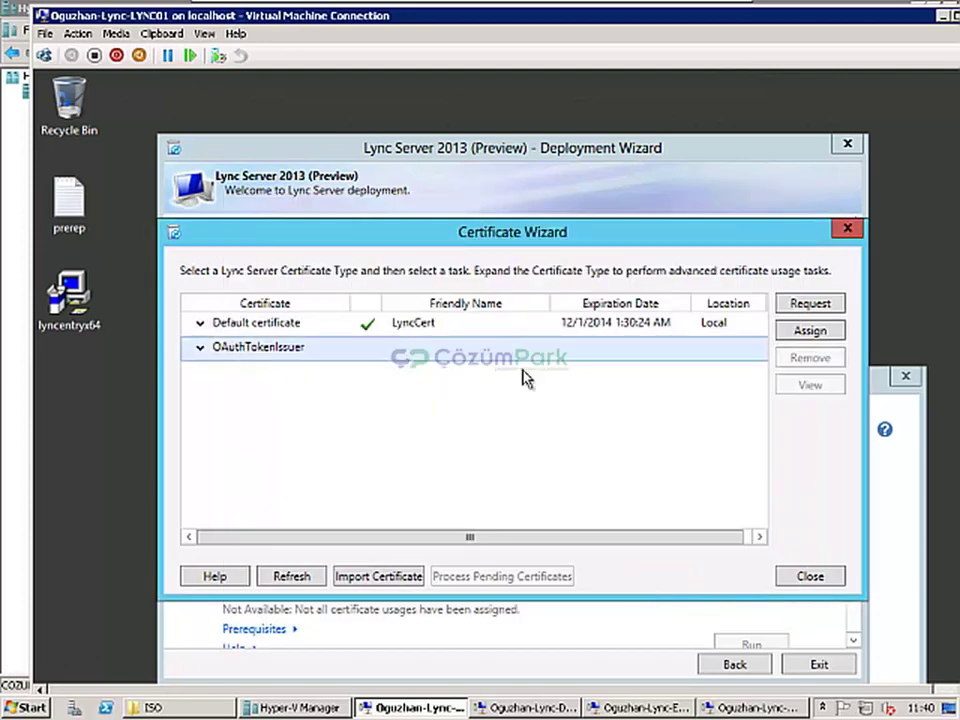
{"action": "left_click", "coordinate": [812, 334]}
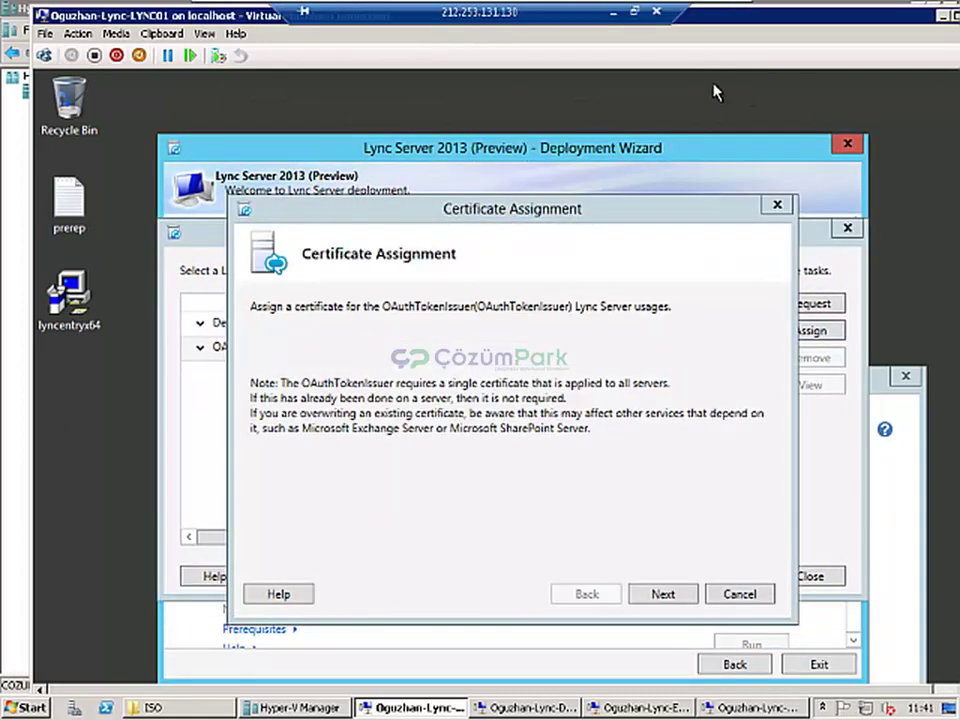
{"action": "key", "text": "alt+Tab"}
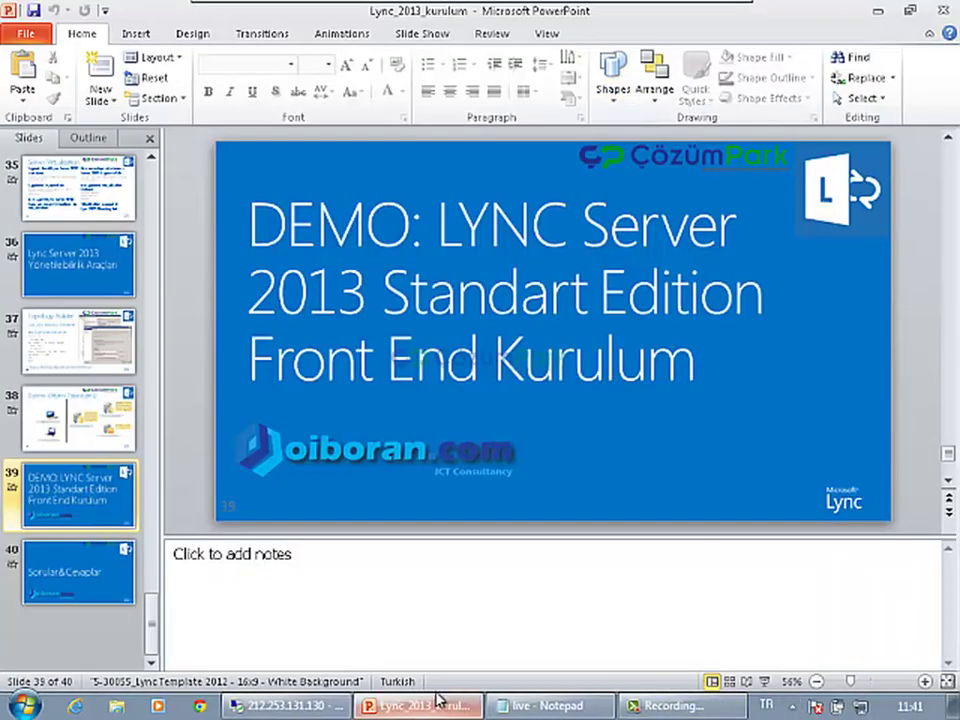
Leave the PowerPoint demo slide and return to the Lync server's remote session.
{"action": "left_click", "coordinate": [663, 708]}
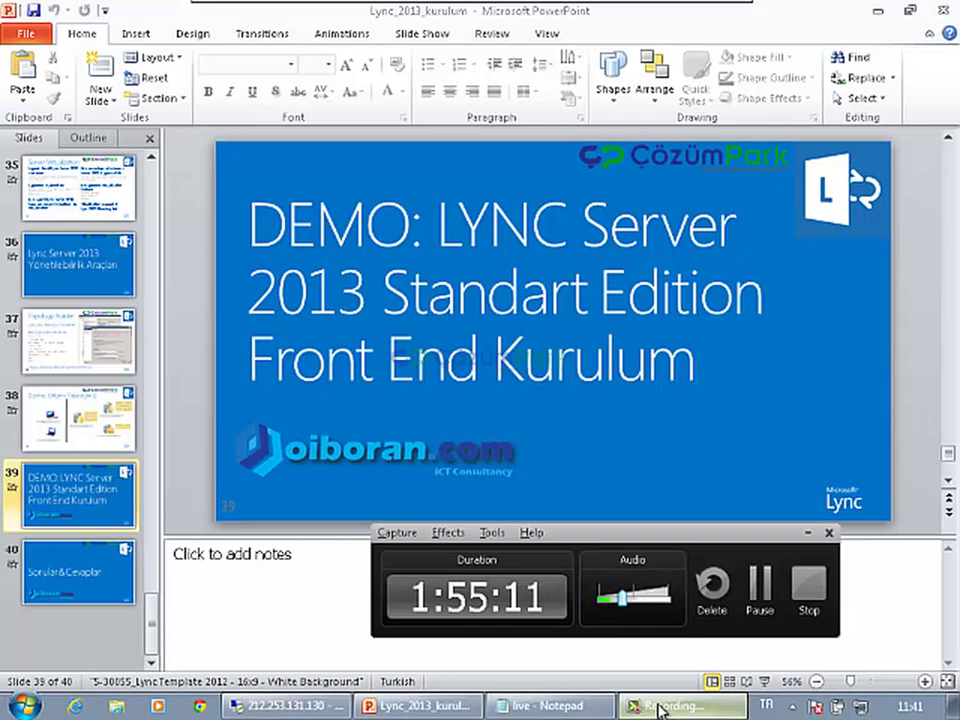
{"action": "left_click", "coordinate": [806, 534]}
{"action": "left_click", "coordinate": [288, 706]}
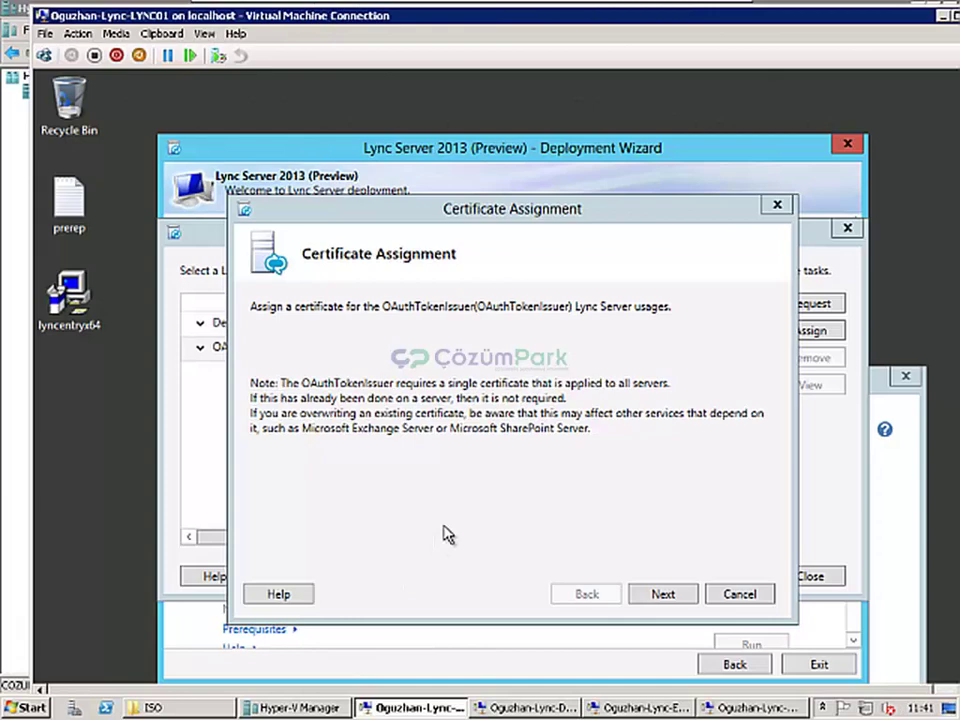
Choose LyncCert from the certificate store and run the OAuthTokenIssuer assignment.
{"action": "left_click", "coordinate": [676, 603]}
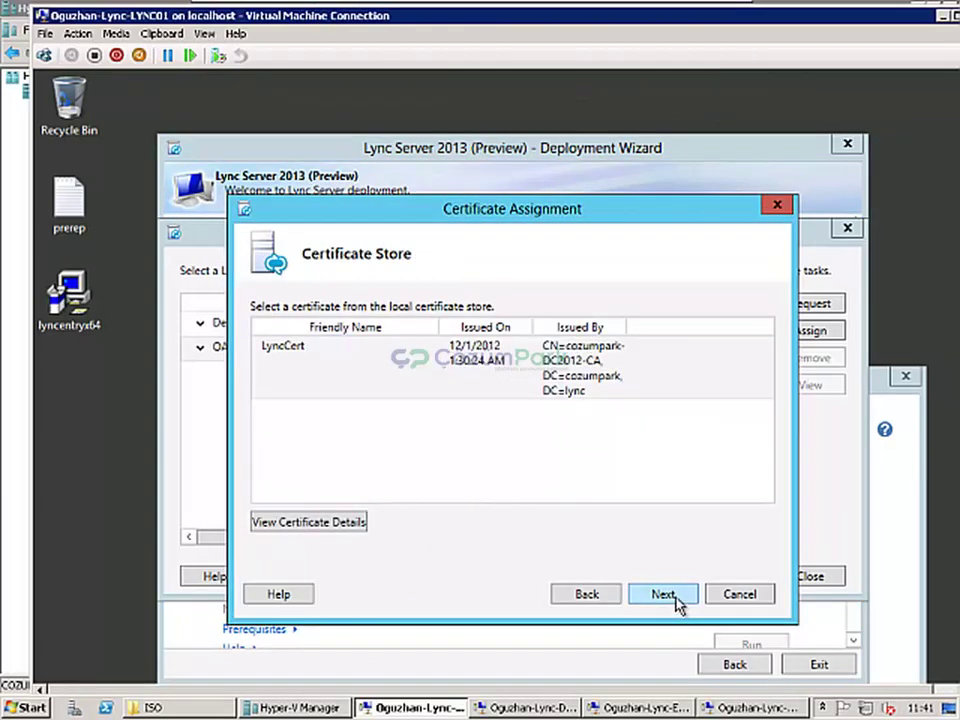
{"action": "left_click", "coordinate": [664, 595]}
{"action": "left_click", "coordinate": [672, 595]}
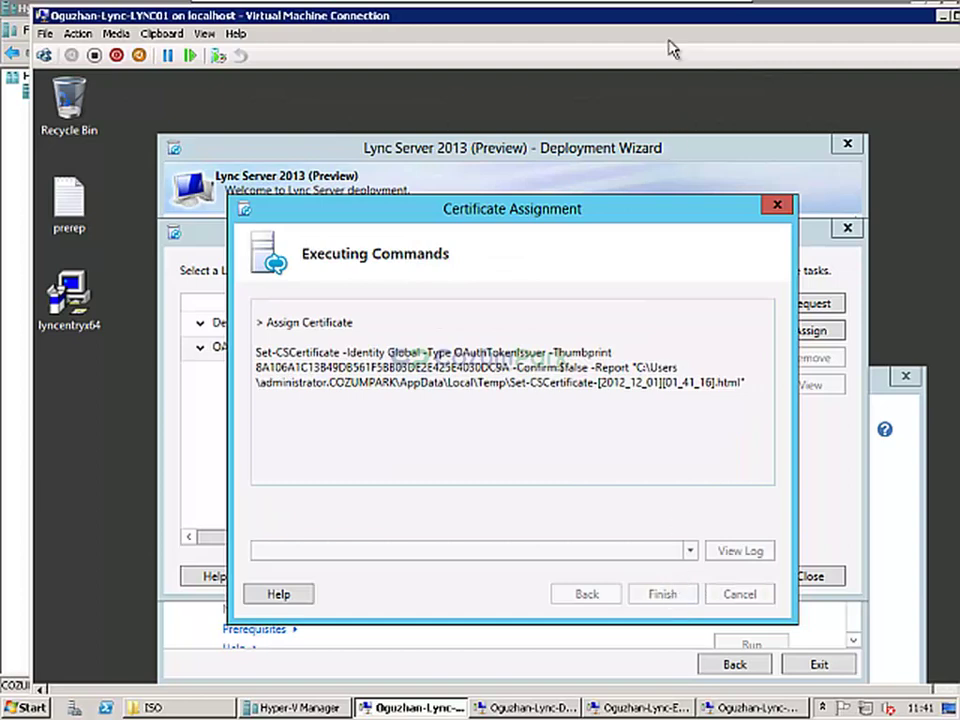
Browse the ISO folder to mehmetd > Lync 2013, select the installation archive, then minimize it.
{"action": "left_click", "coordinate": [170, 709]}
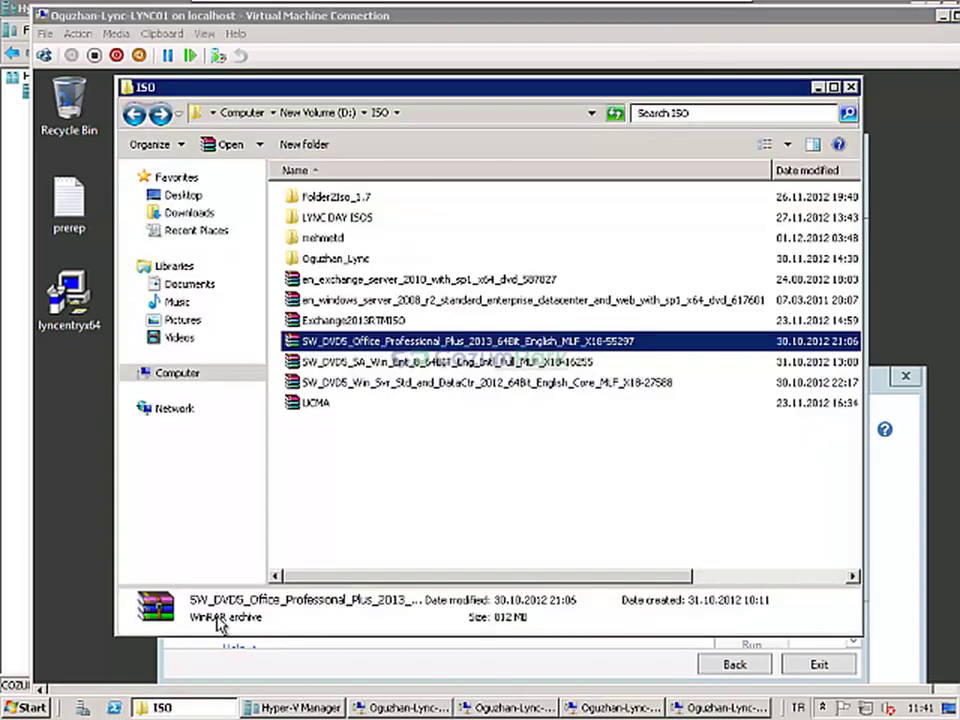
{"action": "double_click", "coordinate": [330, 238]}
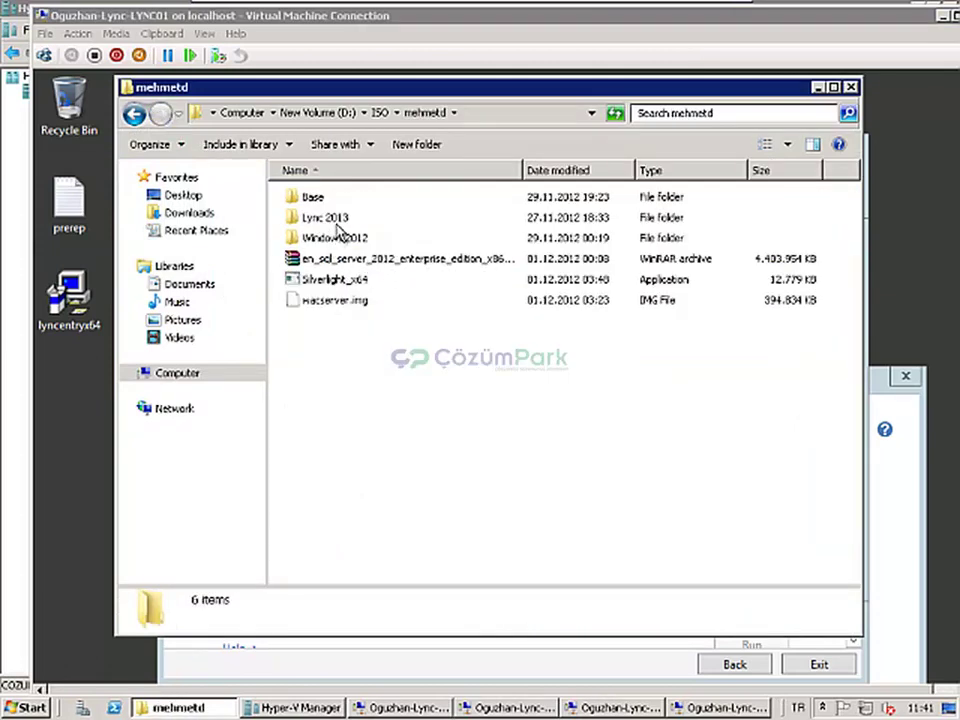
{"action": "double_click", "coordinate": [336, 222]}
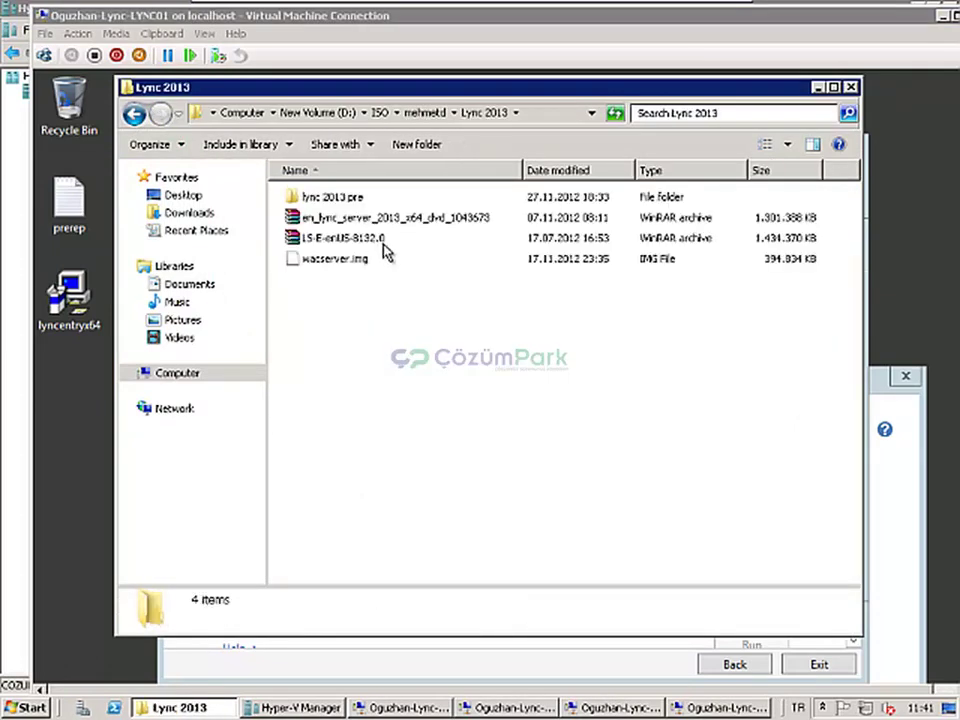
{"action": "left_click", "coordinate": [410, 217]}
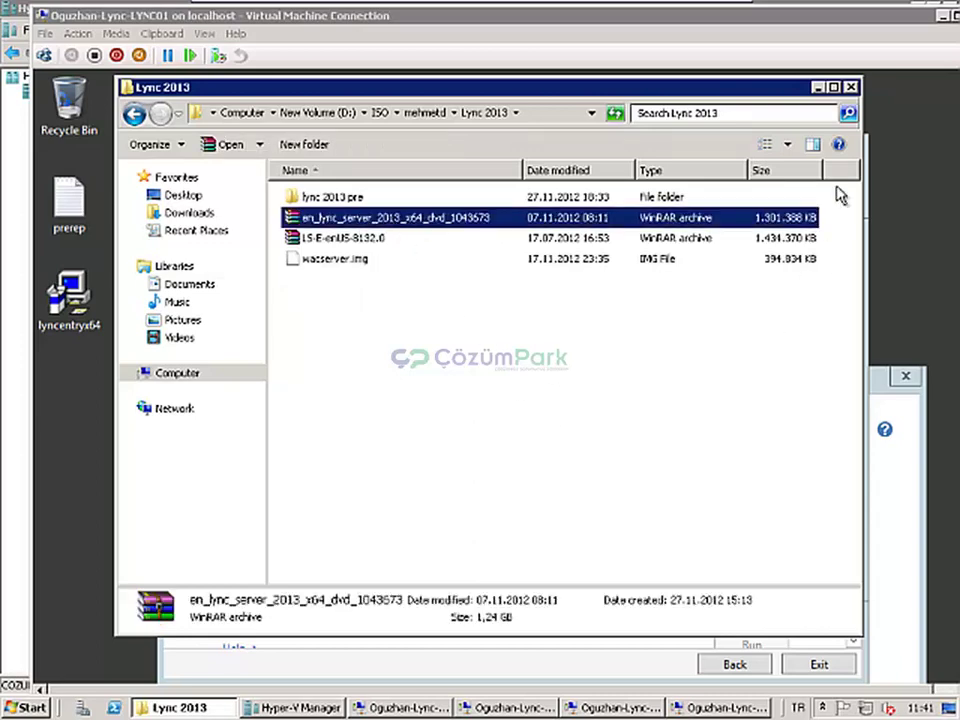
{"action": "left_click", "coordinate": [819, 88]}
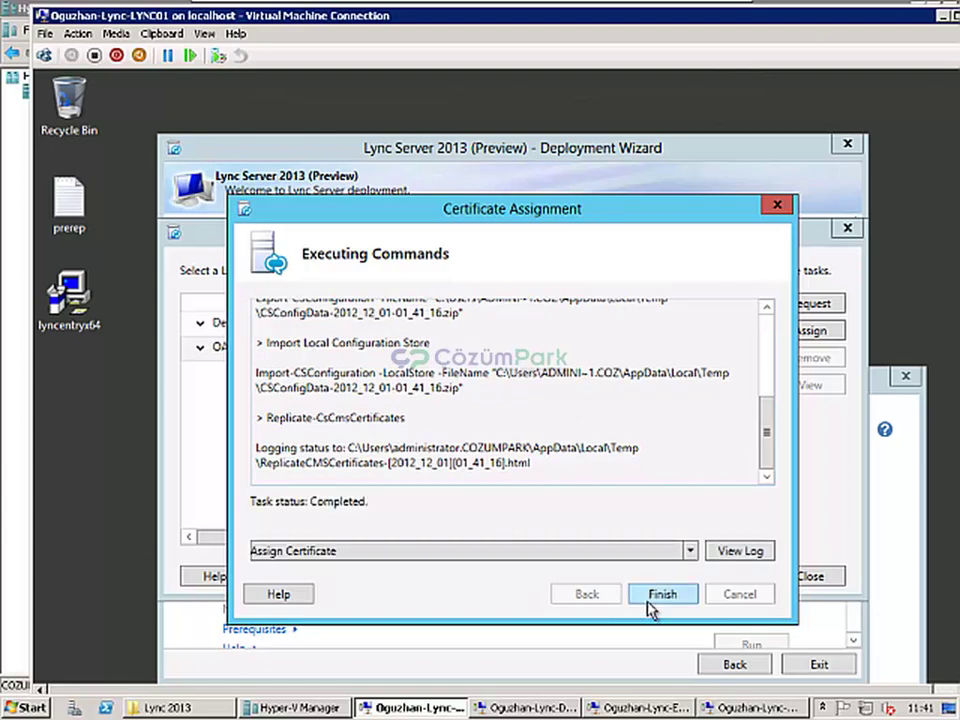
Finish the OAuthTokenIssuer assignment and close the Certificate Wizard with LyncCert on both usages.
{"action": "left_click", "coordinate": [660, 595]}
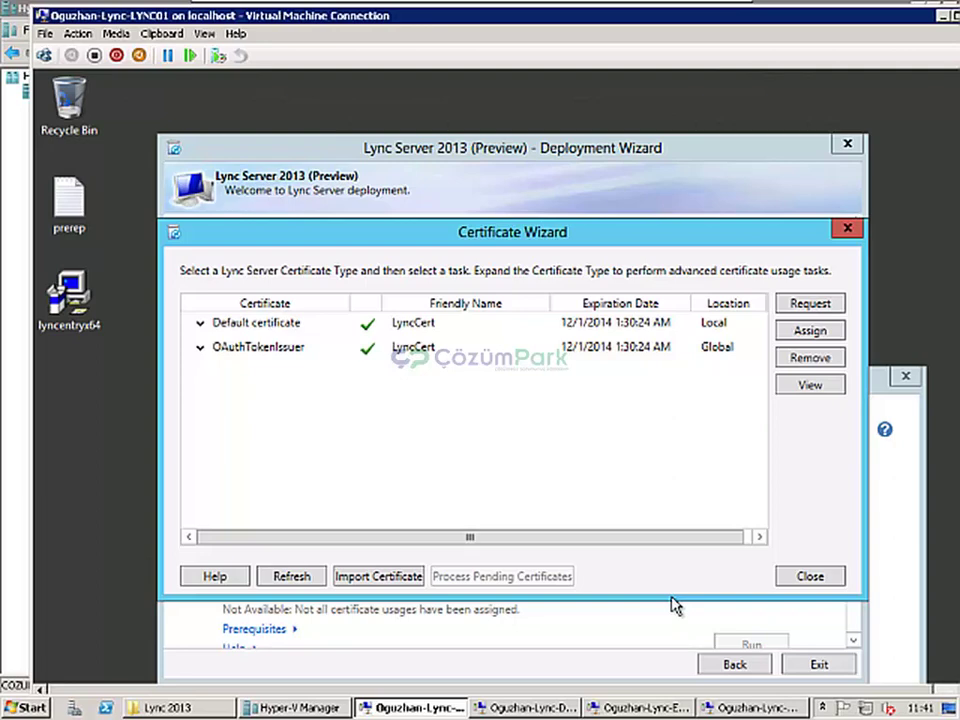
{"action": "left_click", "coordinate": [809, 575]}
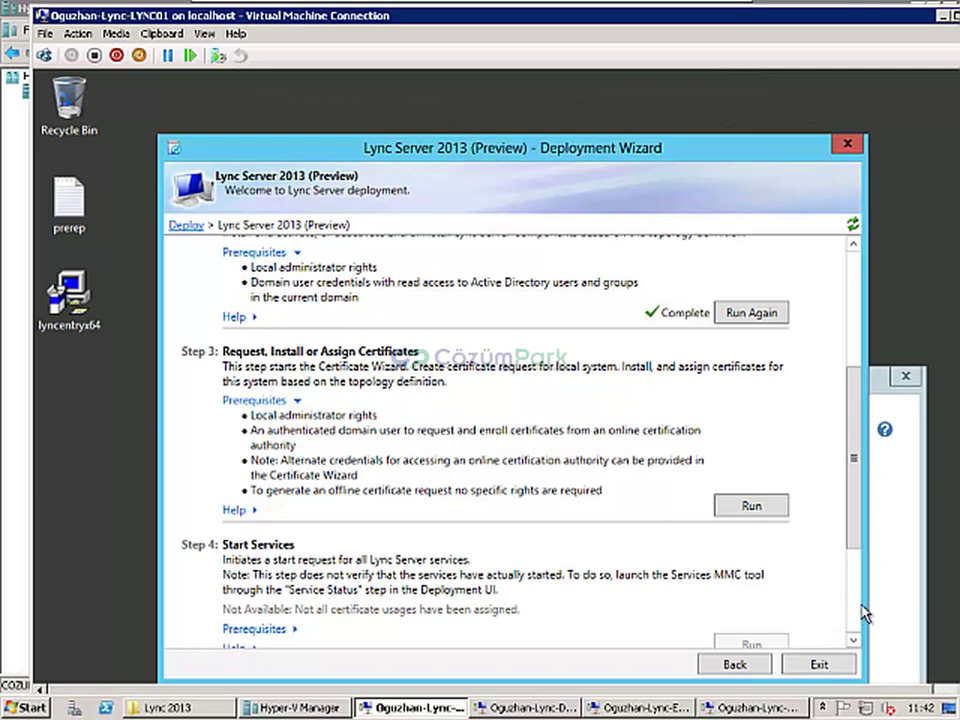
Reopen and close the Step 3 certificate wizard, then return to the main deployment page.
{"action": "scroll", "coordinate": [862, 612], "scroll_direction": "down", "scroll_amount": 2}
{"action": "scroll", "coordinate": [862, 612], "scroll_direction": "down", "scroll_amount": 3}
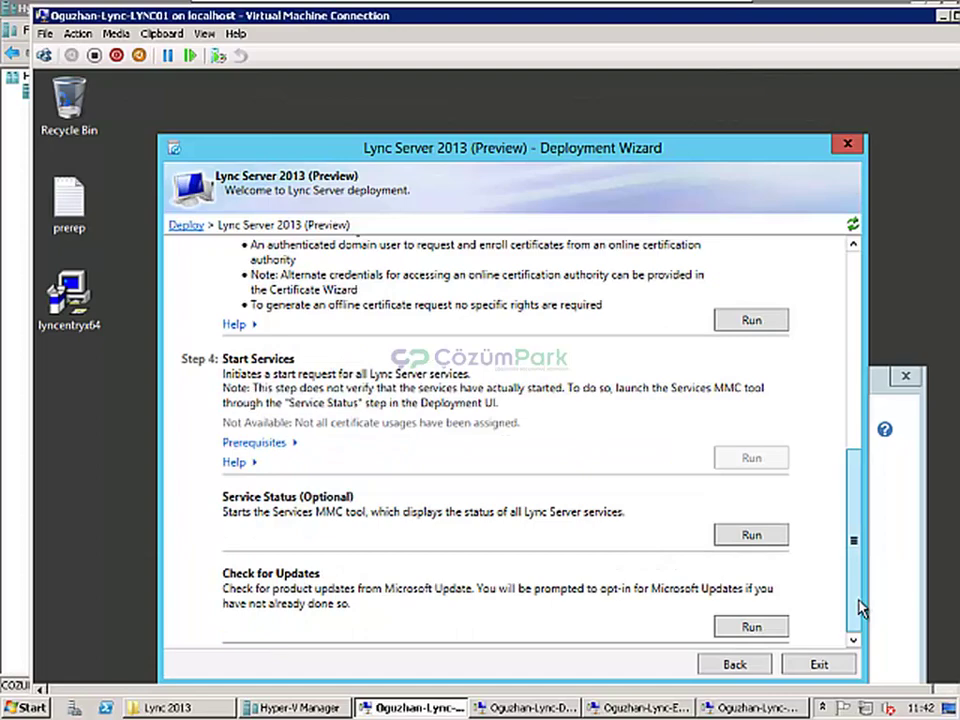
{"action": "scroll", "coordinate": [855, 435], "scroll_direction": "up", "scroll_amount": 3}
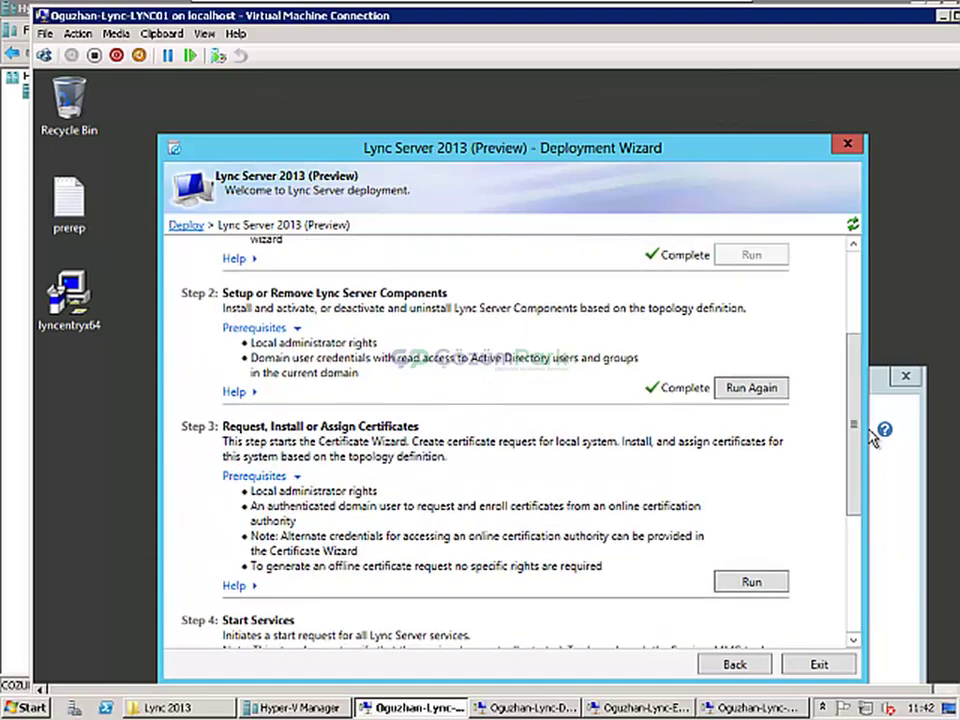
{"action": "left_click", "coordinate": [758, 582]}
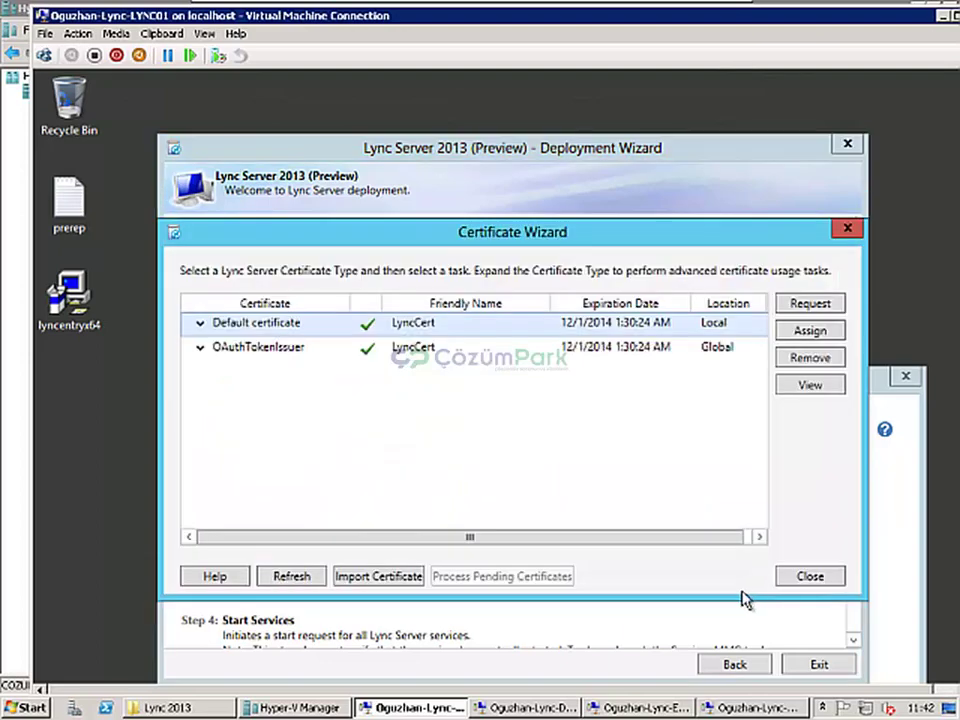
{"action": "left_click", "coordinate": [808, 582]}
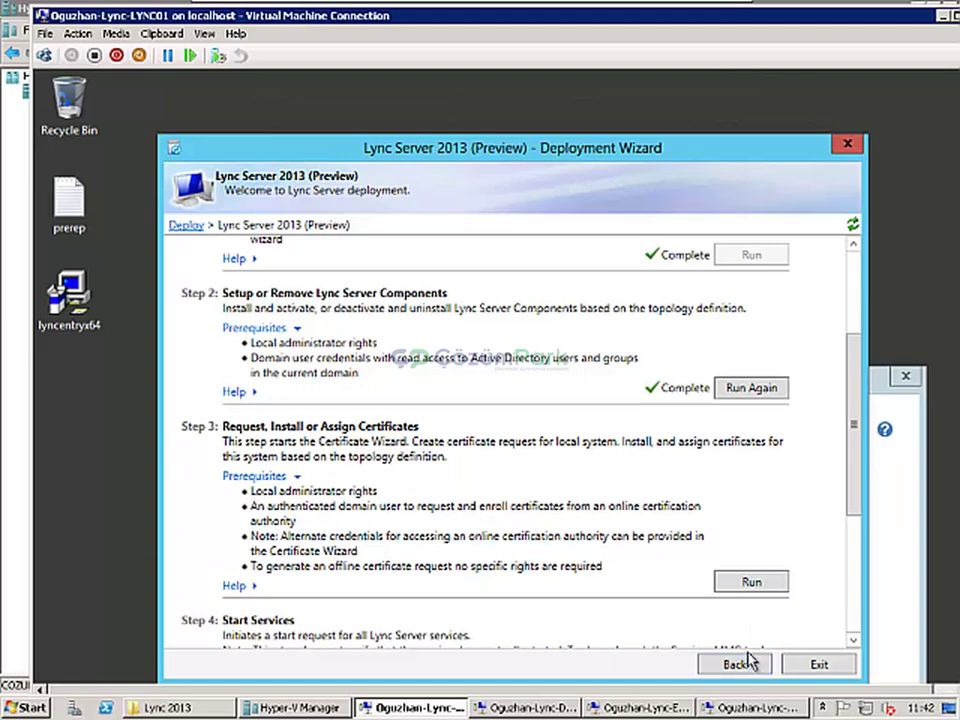
{"action": "left_click", "coordinate": [740, 664]}
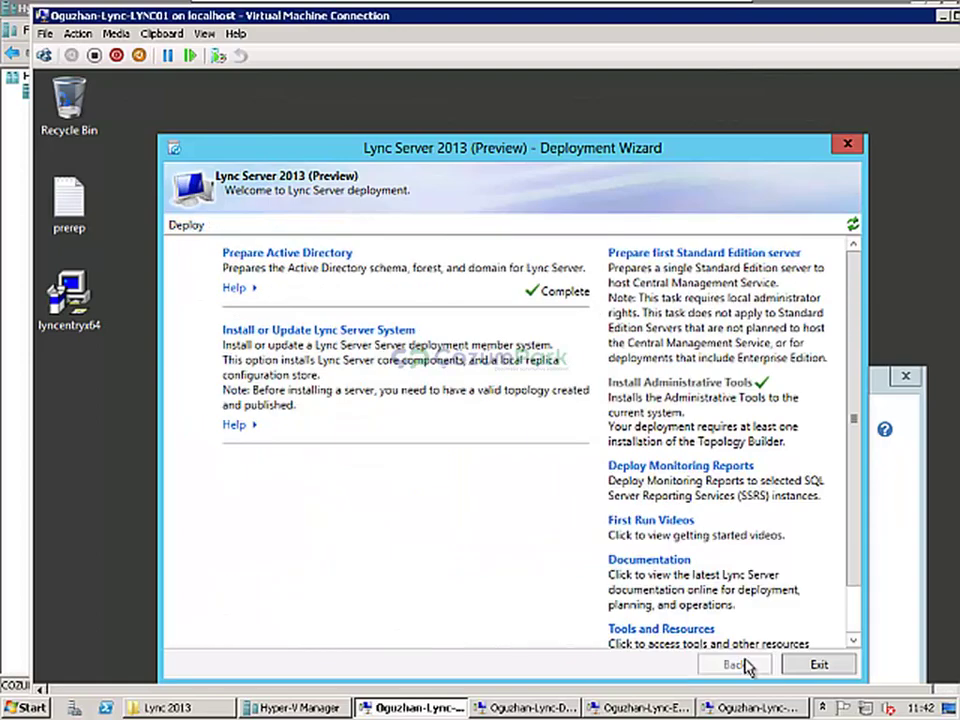
Review the Prepare Active Directory and Install or Update Lync Server System pages, then exit.
{"action": "left_click", "coordinate": [291, 259]}
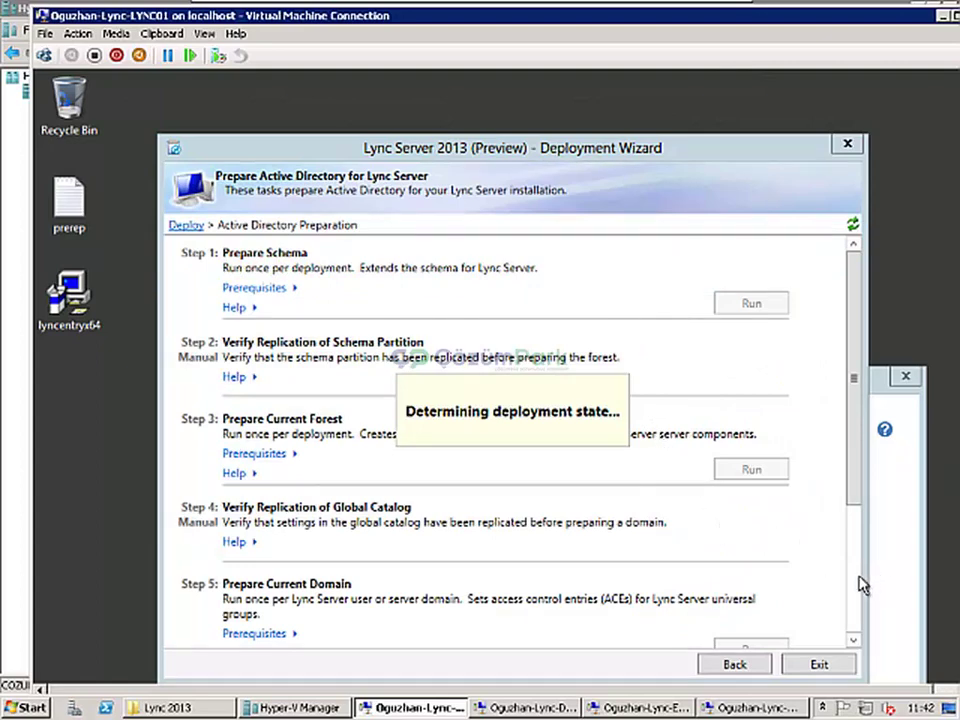
{"action": "scroll", "coordinate": [852, 614], "scroll_direction": "down", "scroll_amount": 5}
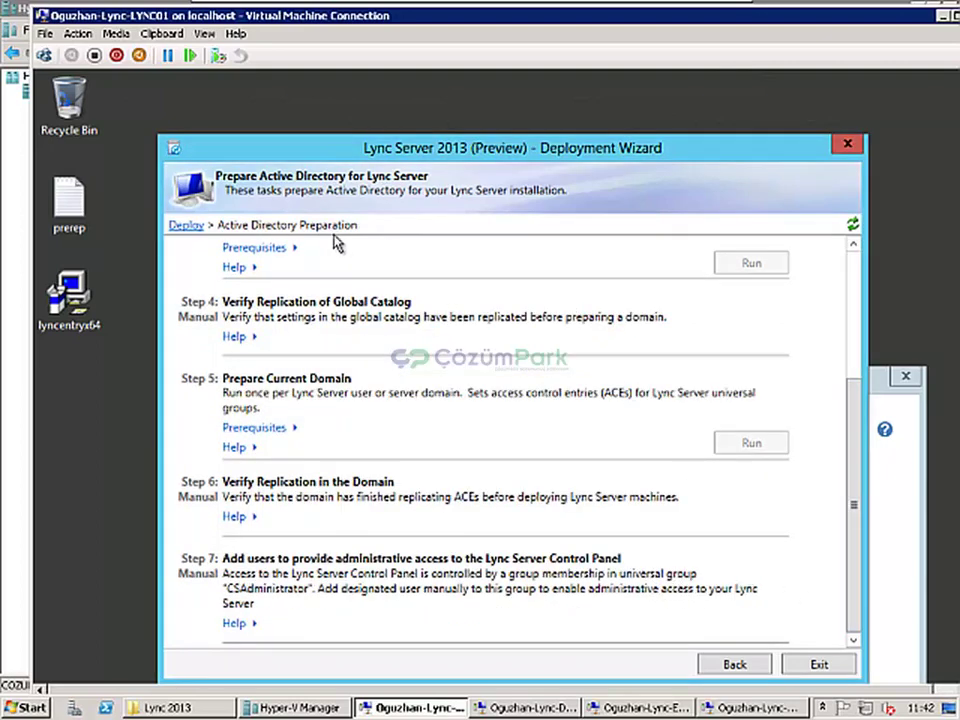
{"action": "left_click", "coordinate": [187, 225]}
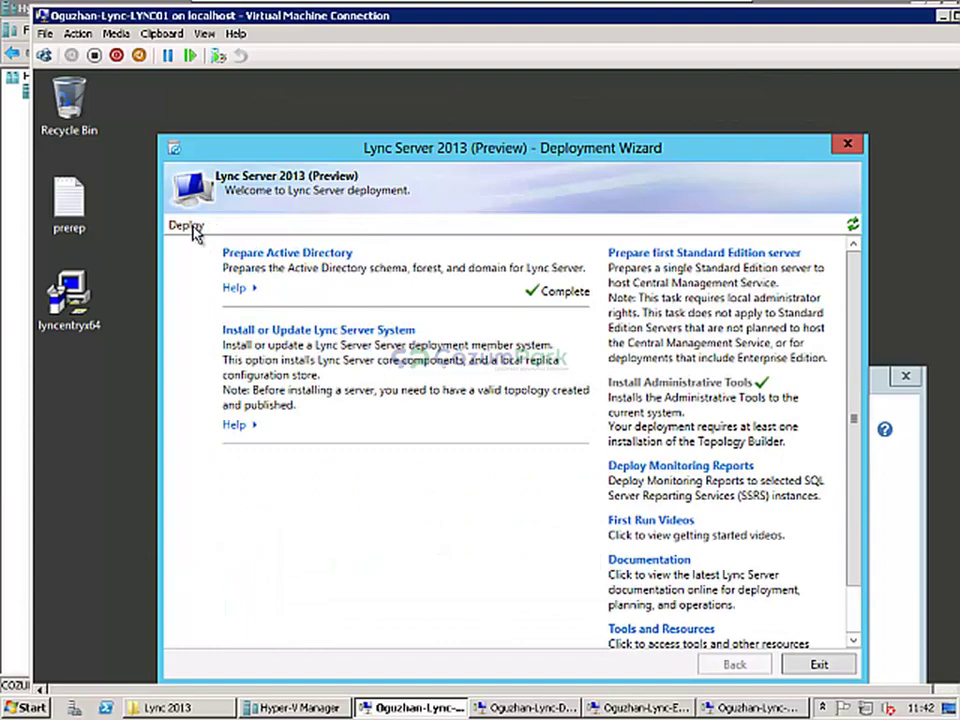
{"action": "left_click", "coordinate": [287, 338]}
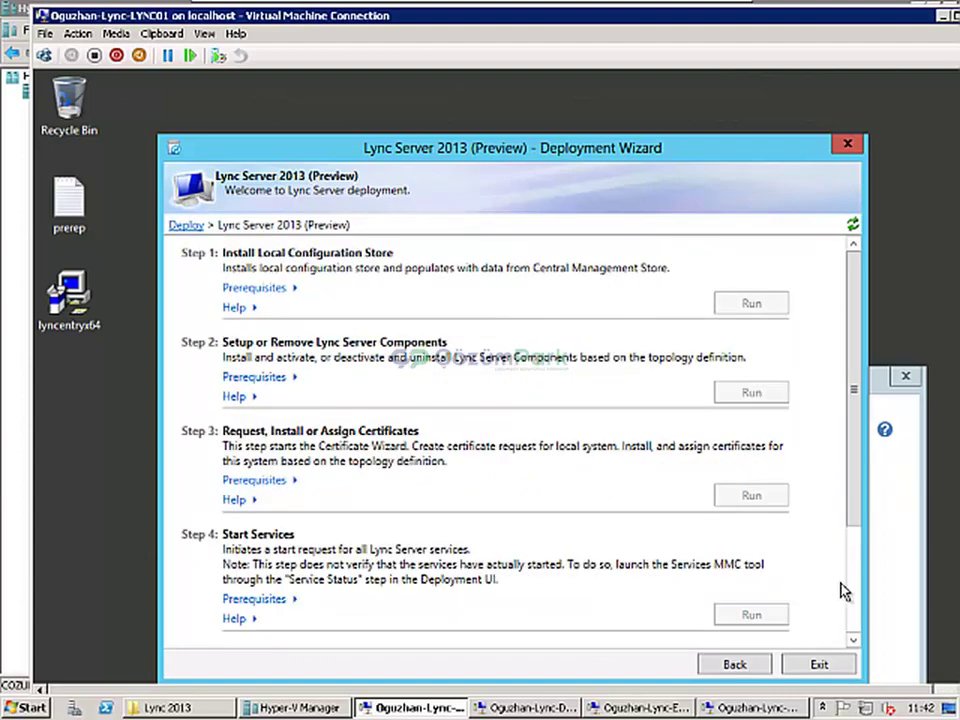
{"action": "scroll", "coordinate": [849, 588], "scroll_direction": "down", "scroll_amount": 3}
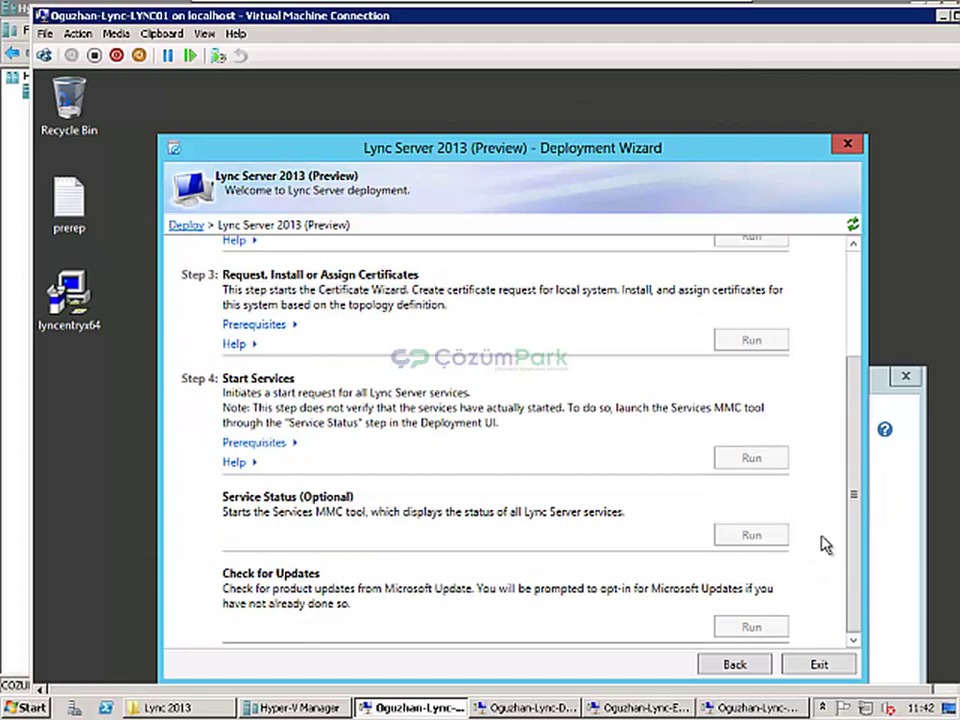
{"action": "left_click", "coordinate": [818, 666]}
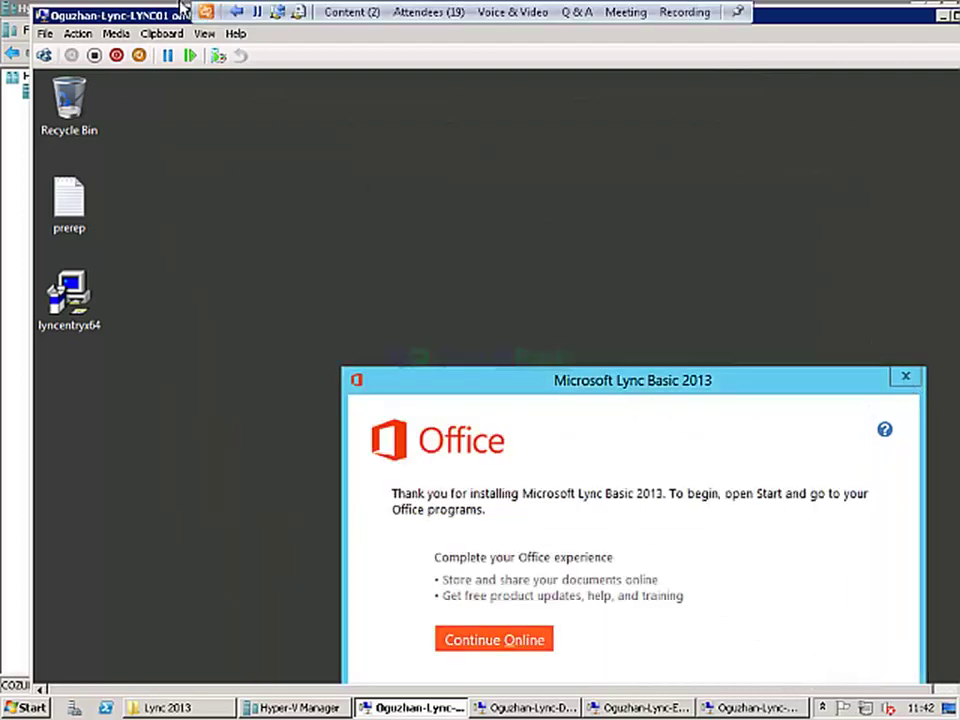
Put the VM connection in full screen and run setup from the DVD drive in Computer.
{"action": "left_click", "coordinate": [207, 33]}
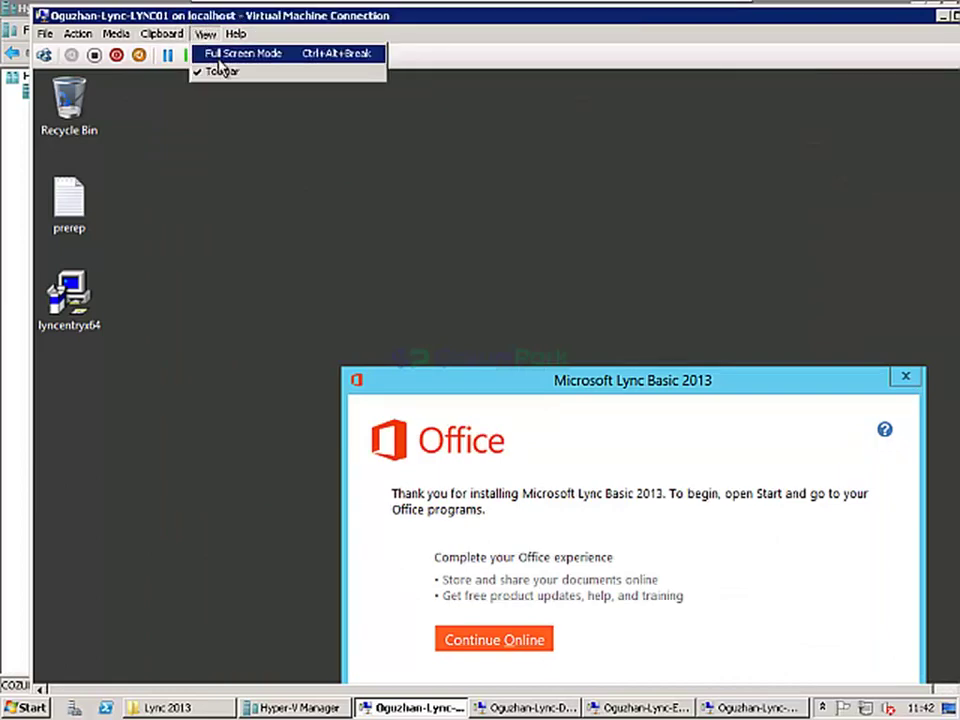
{"action": "left_click", "coordinate": [228, 52]}
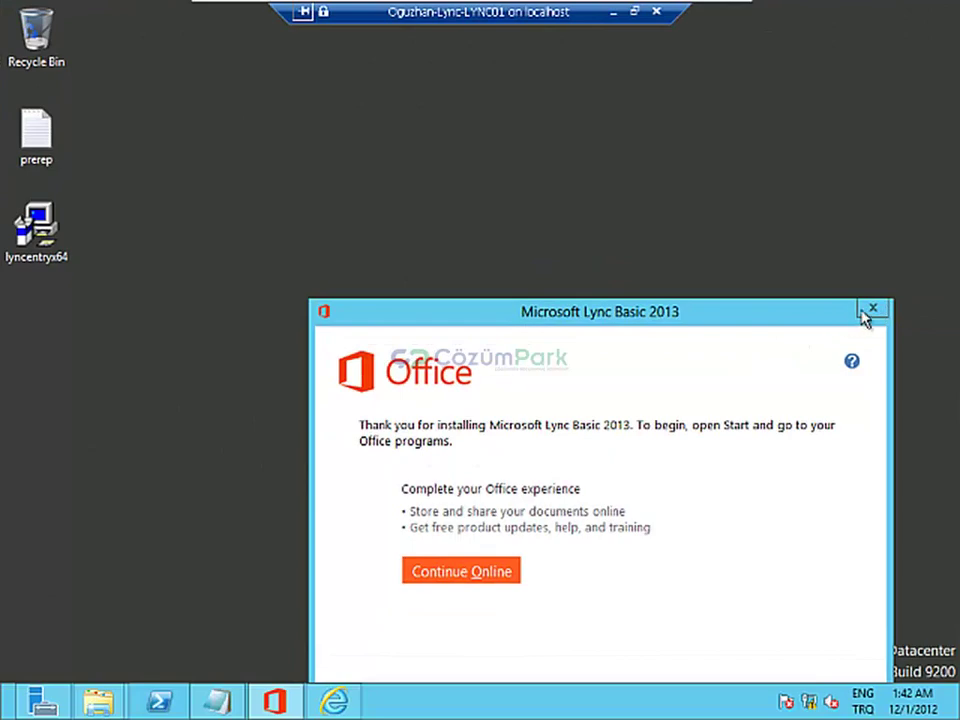
{"action": "key", "text": "super"}
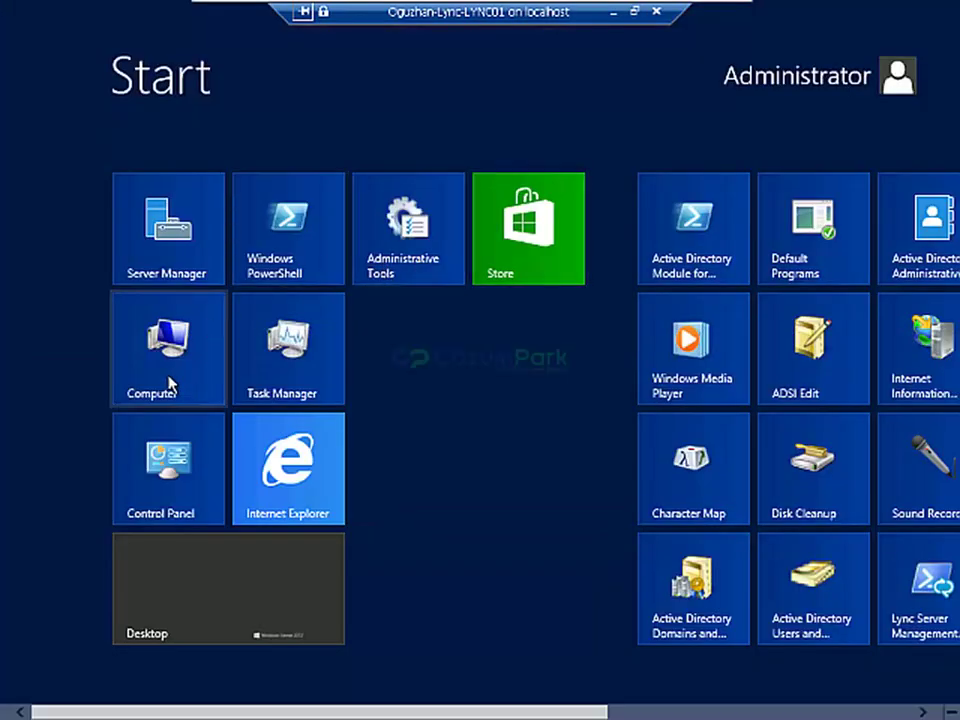
{"action": "left_click", "coordinate": [167, 386]}
{"action": "left_click", "coordinate": [662, 313]}
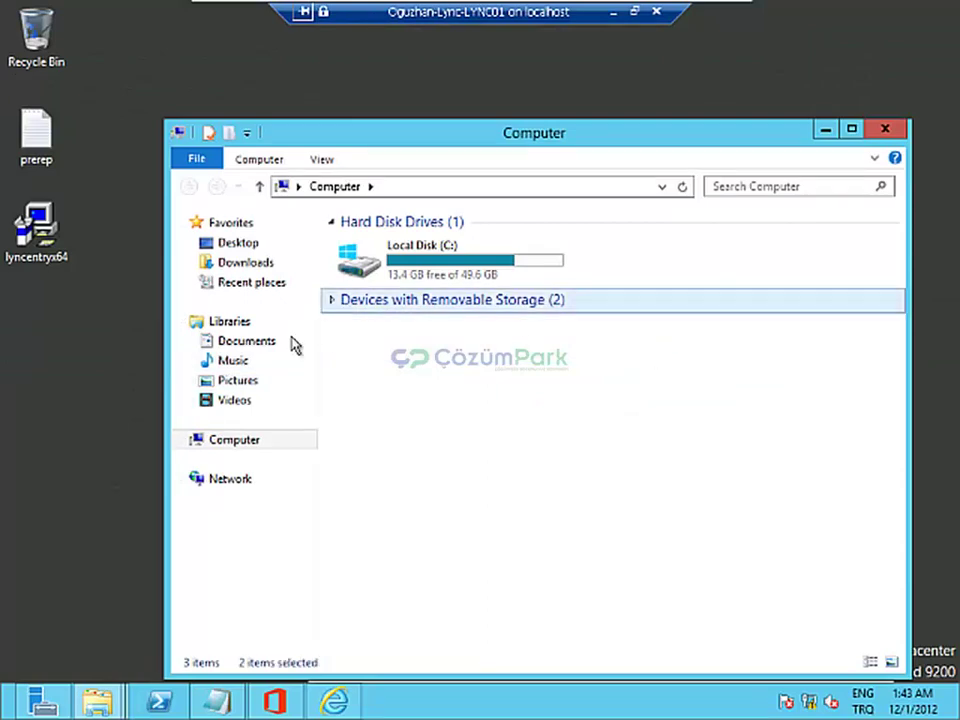
{"action": "left_click", "coordinate": [333, 300]}
{"action": "double_click", "coordinate": [695, 348]}
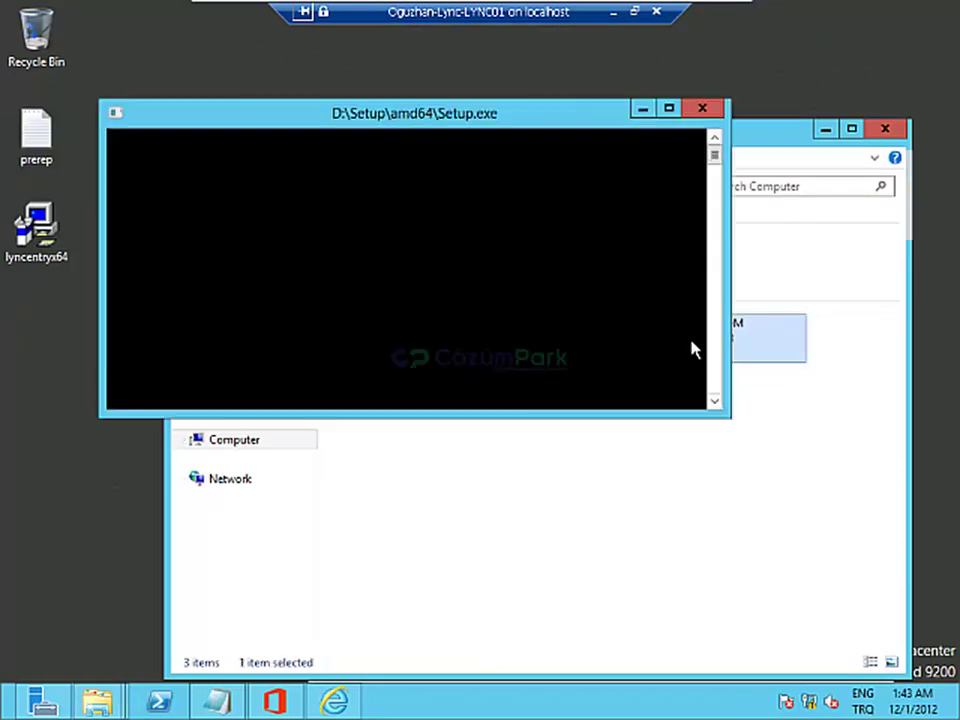
Relaunch the Lync Server Deployment Wizard from the DVD and minimize the VM to Hyper-V Manager.
{"action": "left_click", "coordinate": [615, 13]}
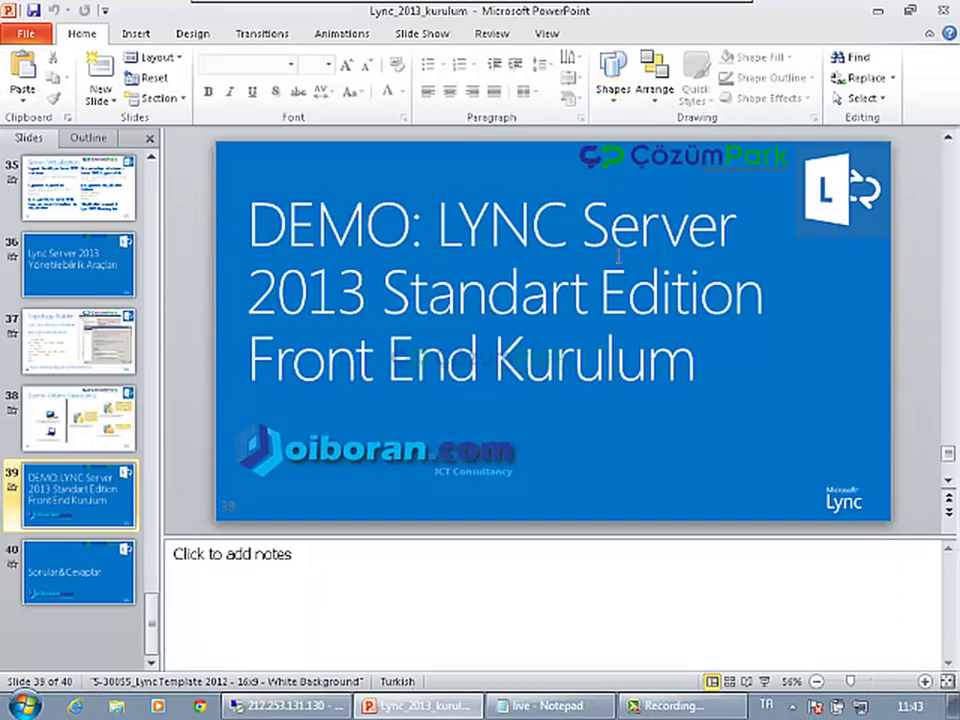
{"action": "left_click", "coordinate": [285, 706]}
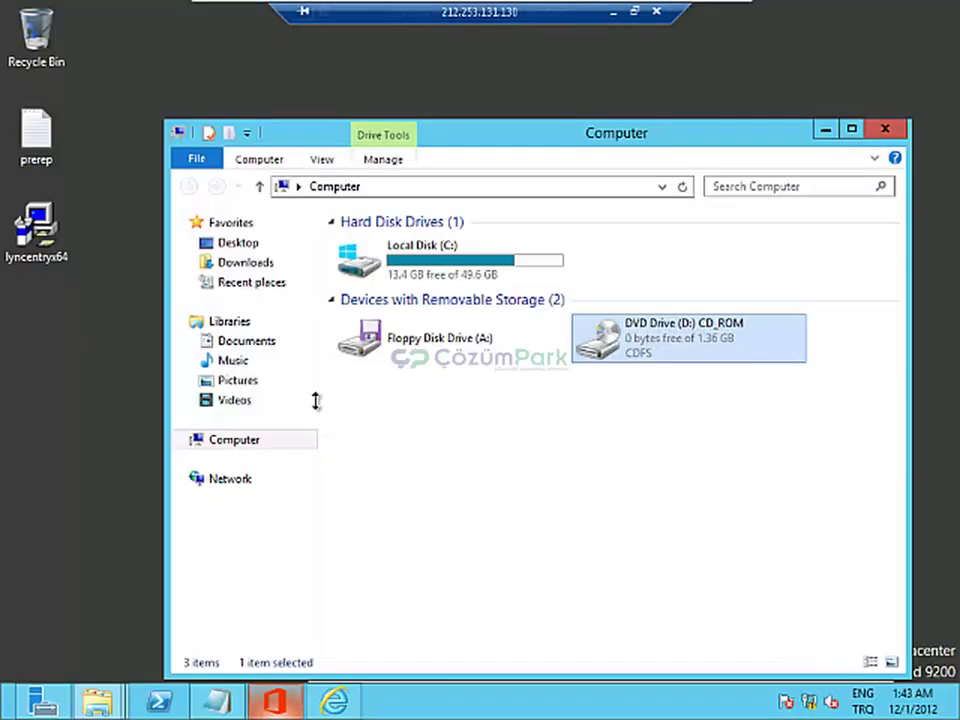
{"action": "left_click", "coordinate": [634, 12]}
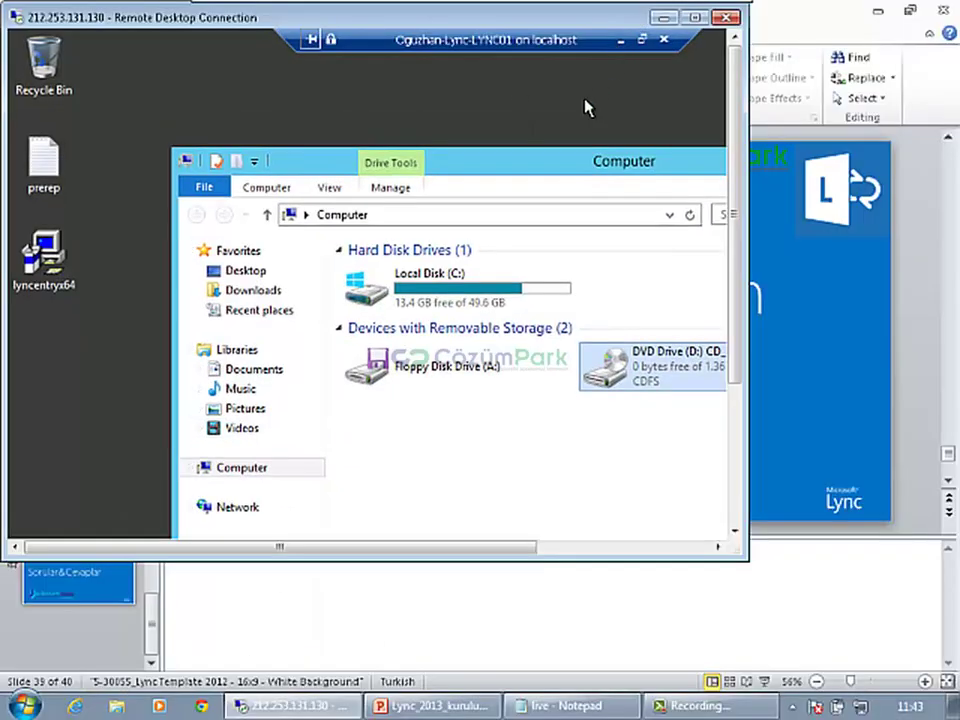
{"action": "left_click", "coordinate": [694, 17]}
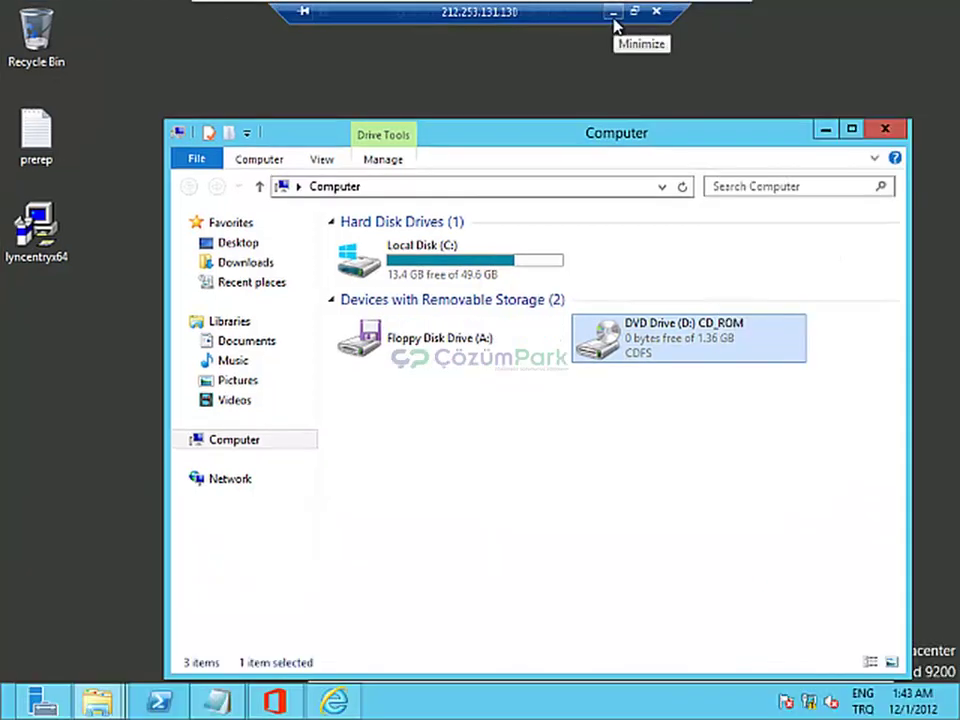
{"action": "double_click", "coordinate": [608, 318]}
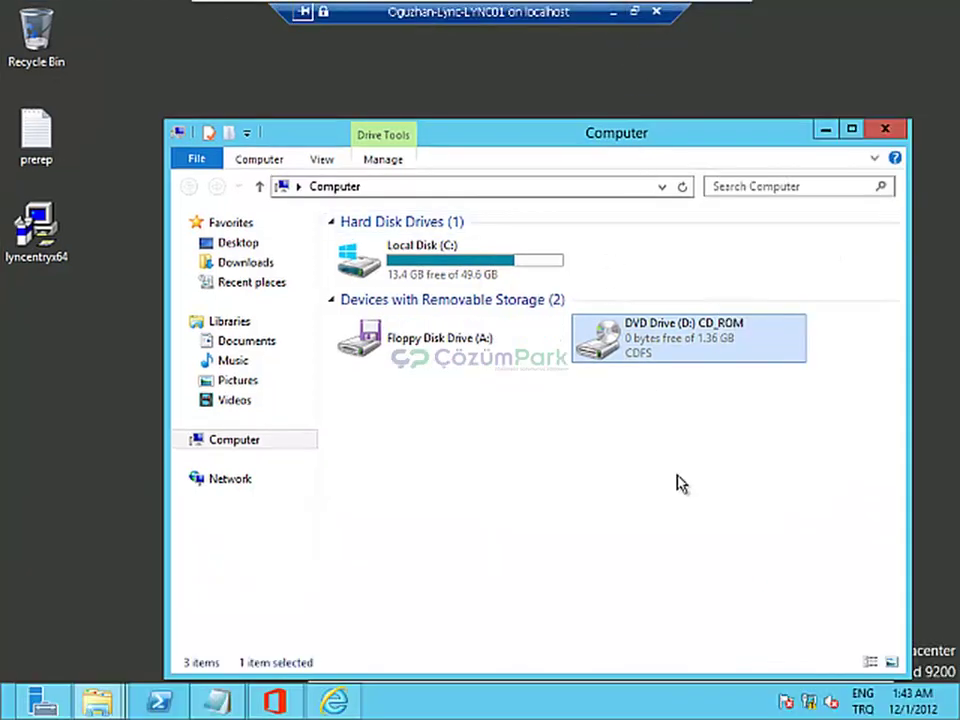
{"action": "left_click", "coordinate": [616, 16]}
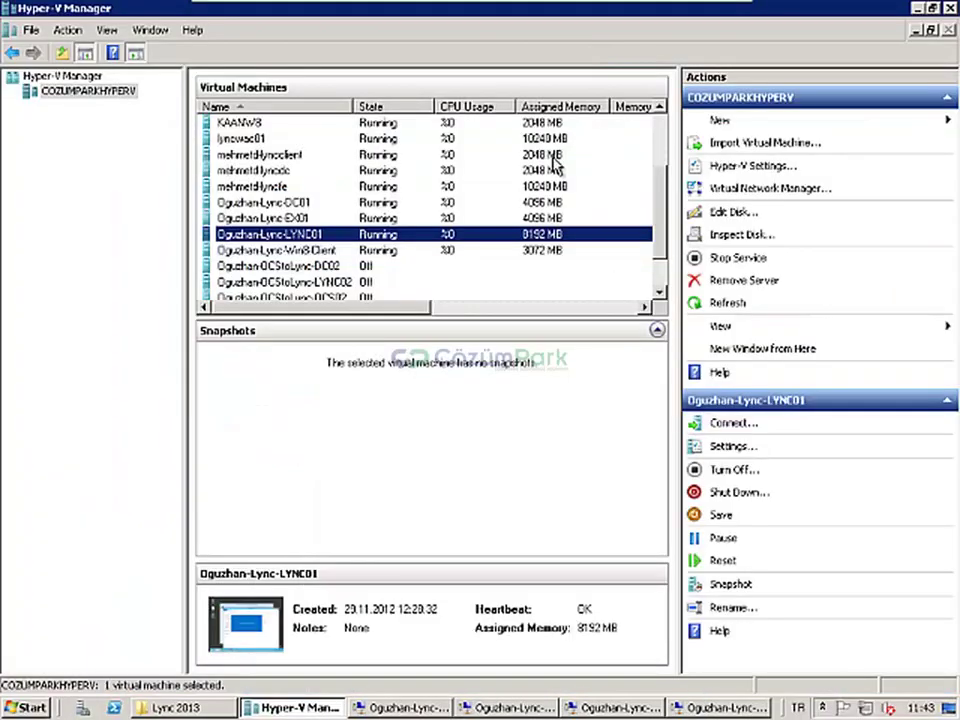
Start the DC02 and LYNC02 virtual machines from their connection windows.
{"action": "right_click", "coordinate": [331, 270]}
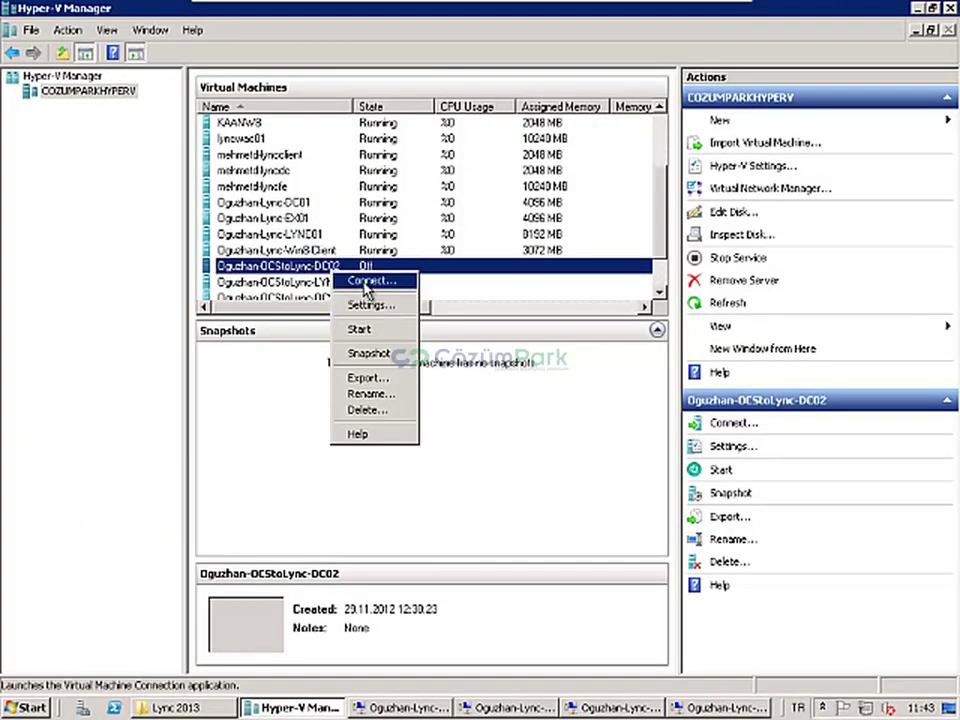
{"action": "left_click", "coordinate": [362, 281]}
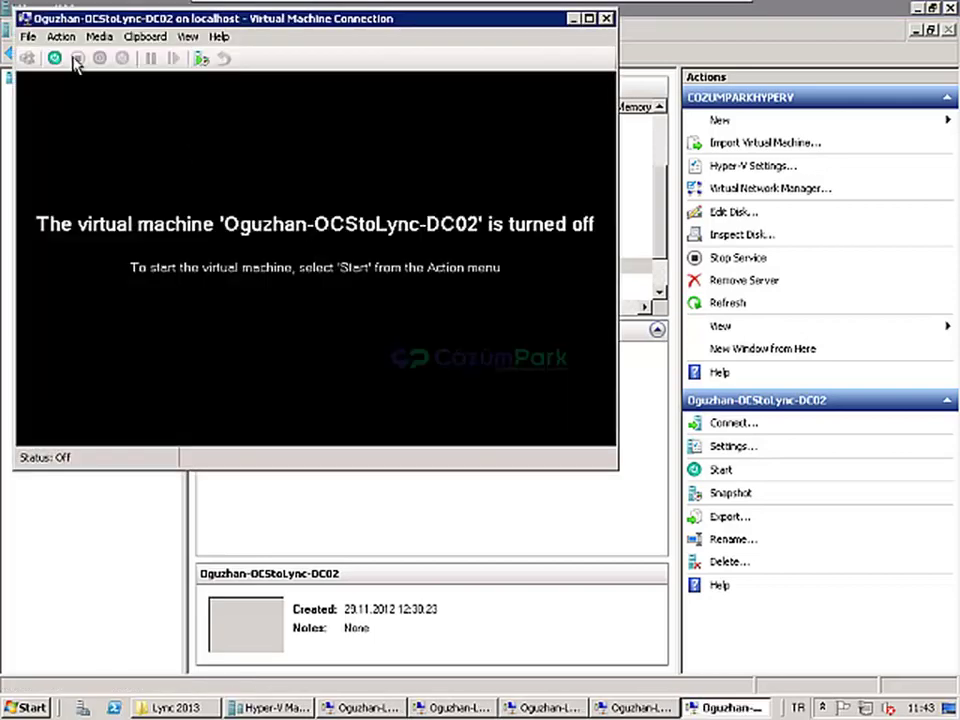
{"action": "left_click", "coordinate": [54, 58]}
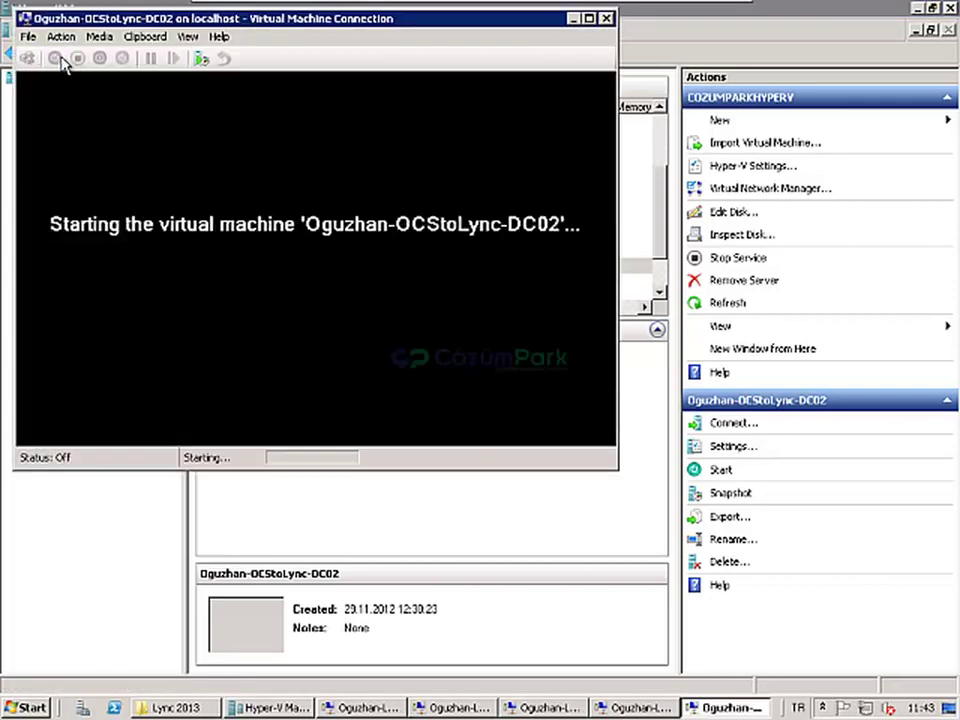
{"action": "left_click", "coordinate": [605, 19]}
{"action": "right_click", "coordinate": [326, 283]}
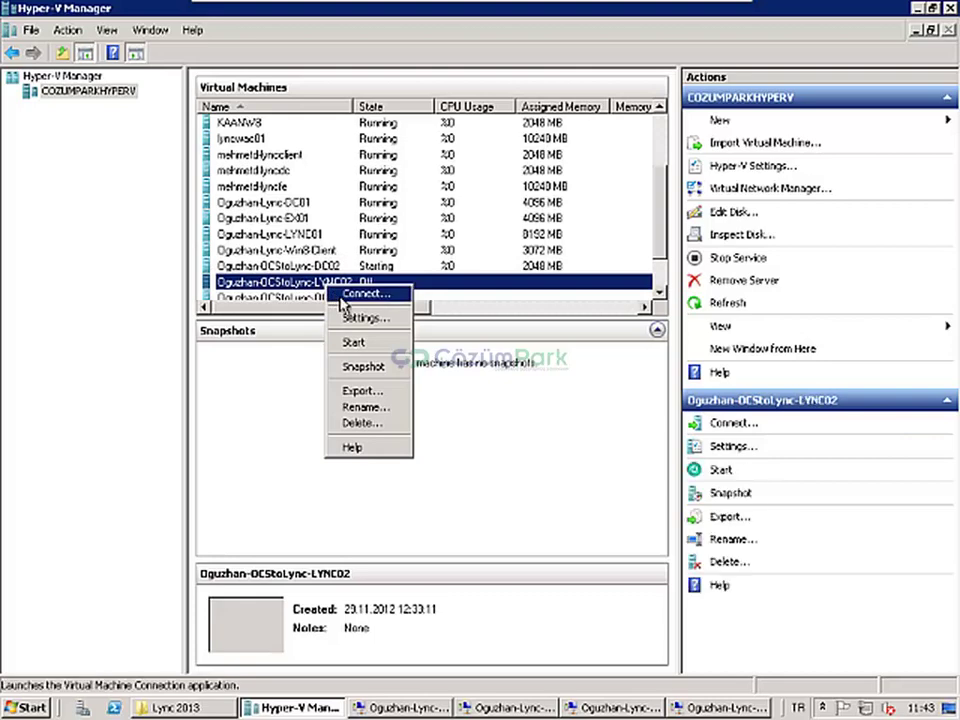
{"action": "left_click", "coordinate": [343, 295]}
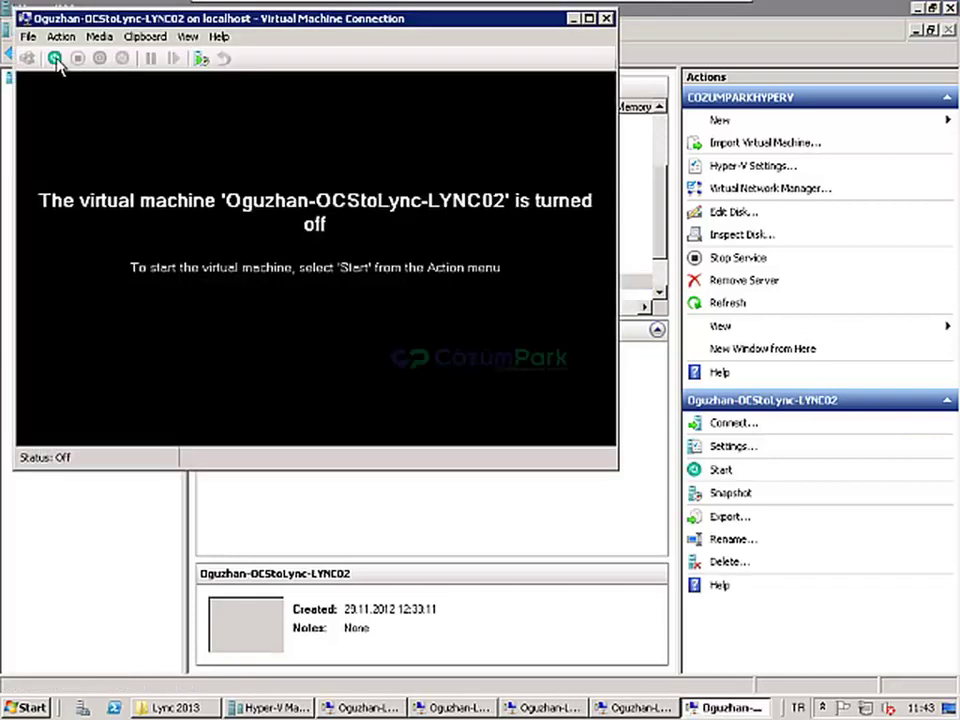
{"action": "left_click", "coordinate": [55, 58]}
{"action": "left_click", "coordinate": [605, 18]}
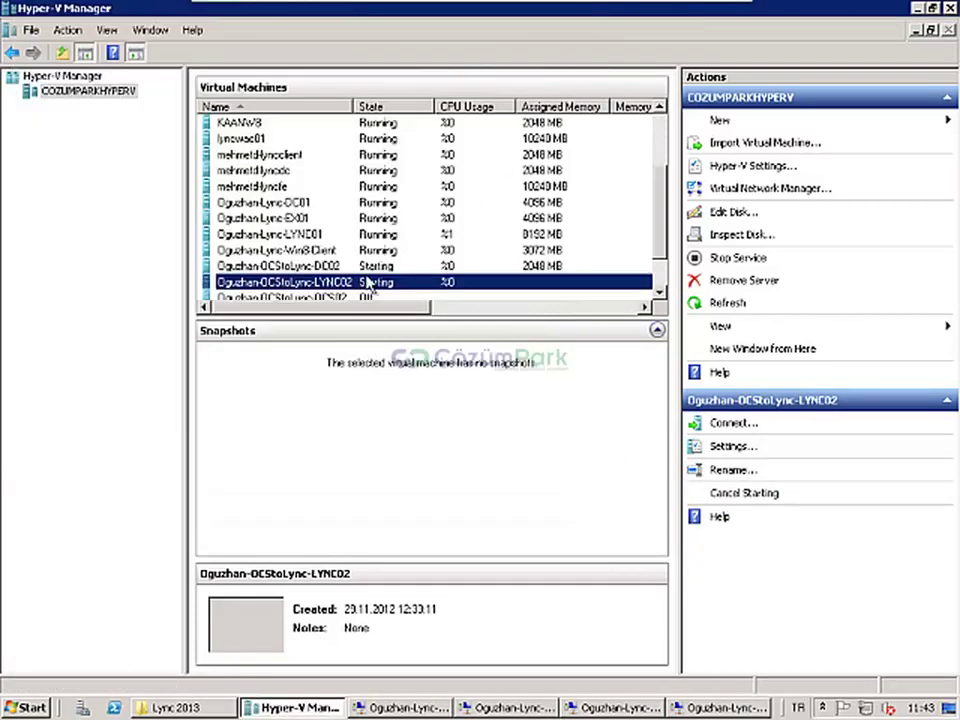
Start the OCS02 virtual machine, then open the DC01 and LYNC01 consoles.
{"action": "left_click", "coordinate": [356, 298]}
{"action": "right_click", "coordinate": [366, 298]}
{"action": "left_click", "coordinate": [400, 315]}
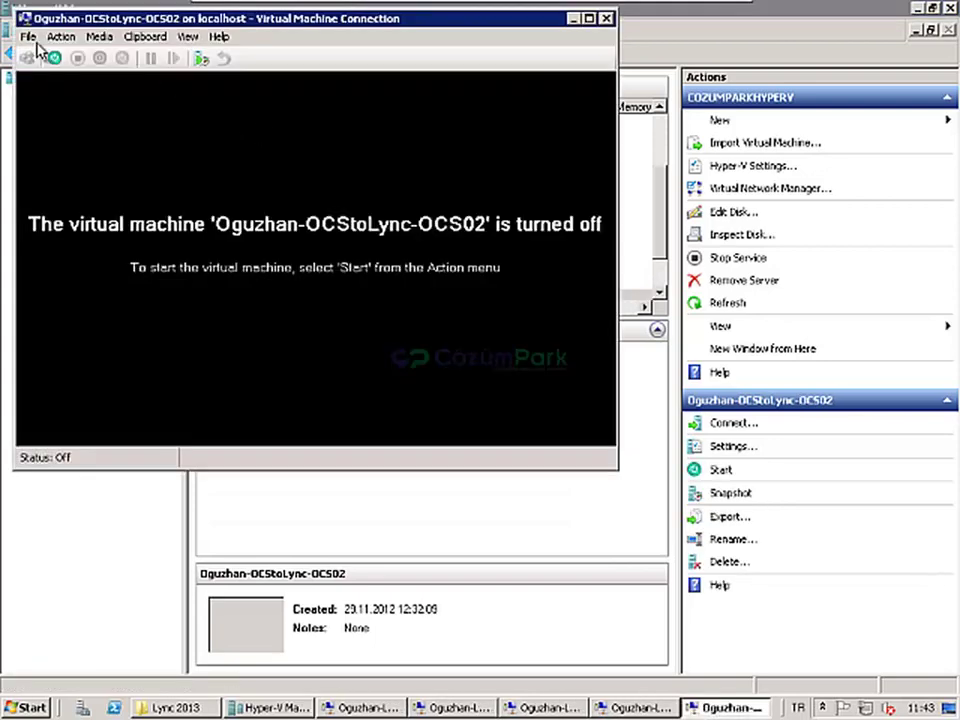
{"action": "left_click", "coordinate": [54, 58]}
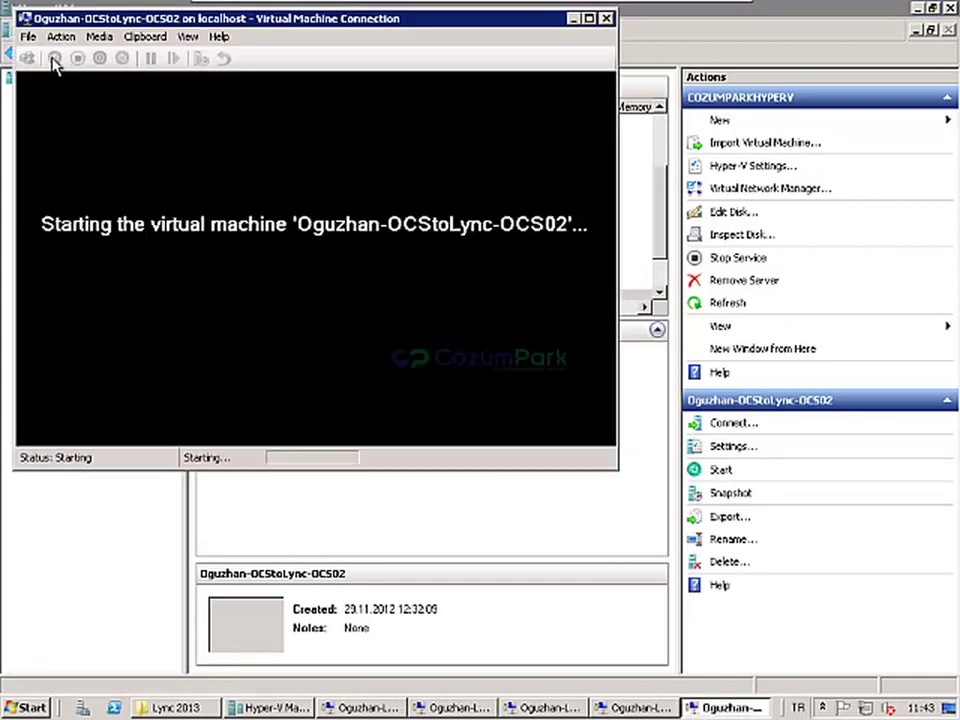
{"action": "left_click", "coordinate": [576, 19]}
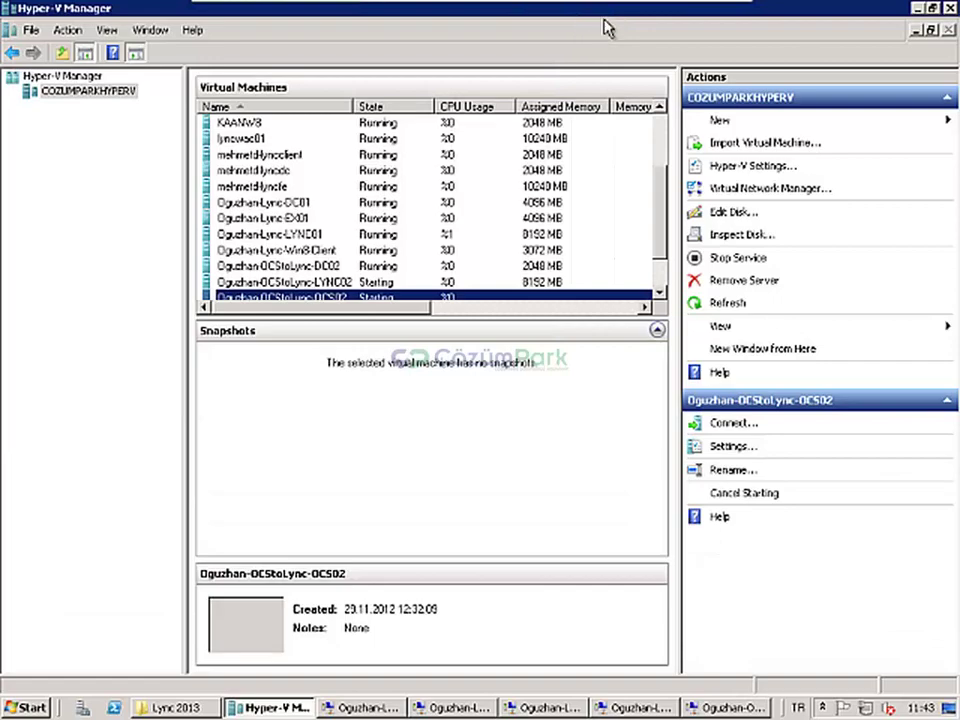
{"action": "double_click", "coordinate": [308, 204]}
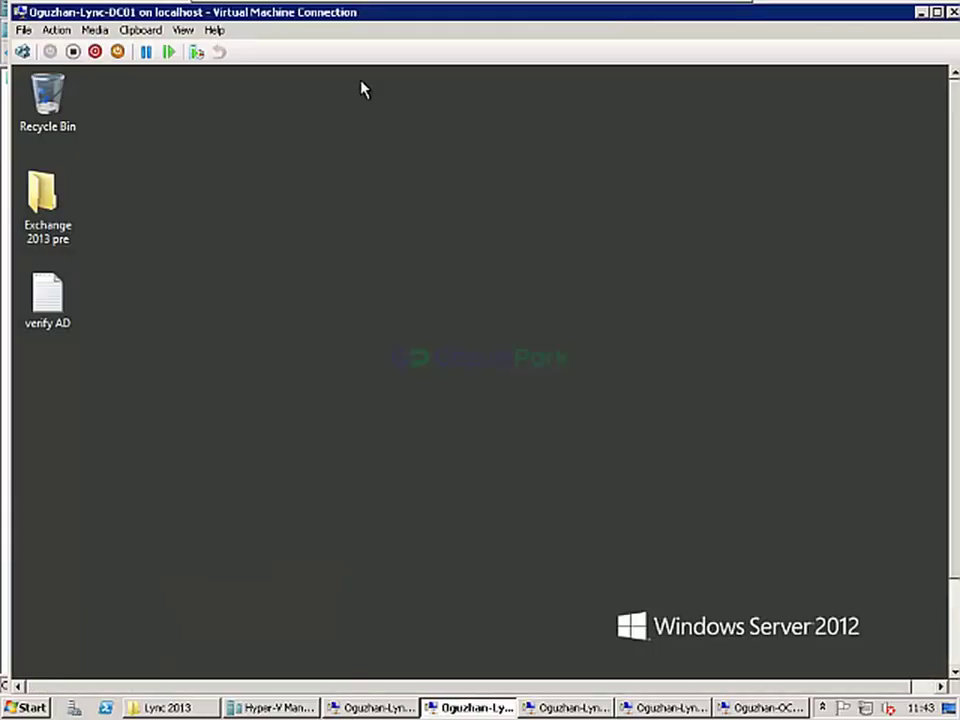
{"action": "left_click", "coordinate": [921, 12]}
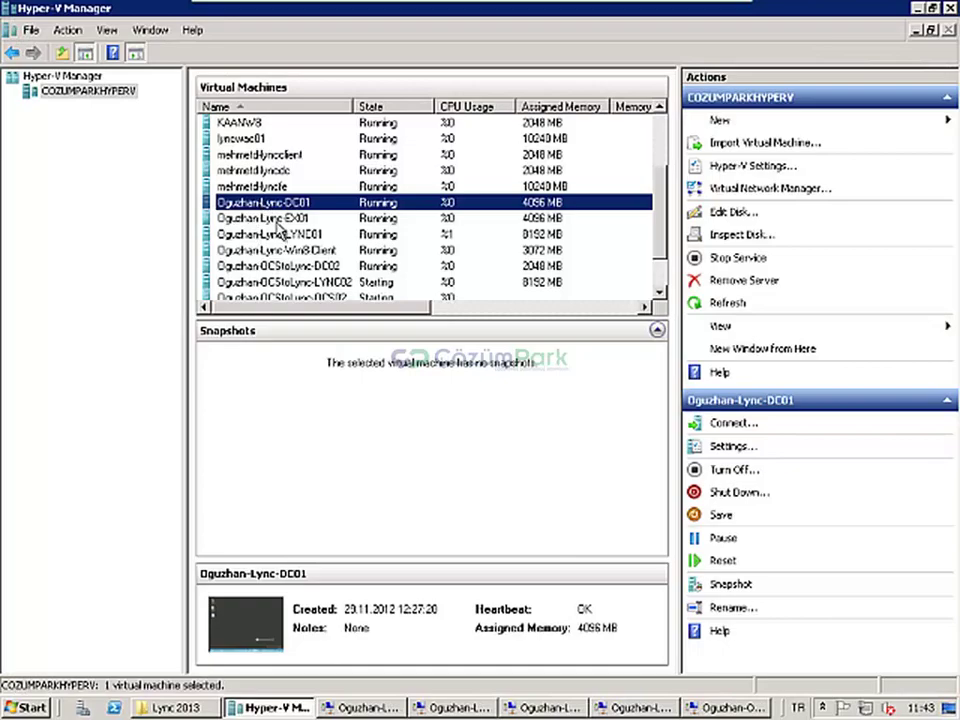
{"action": "double_click", "coordinate": [277, 233]}
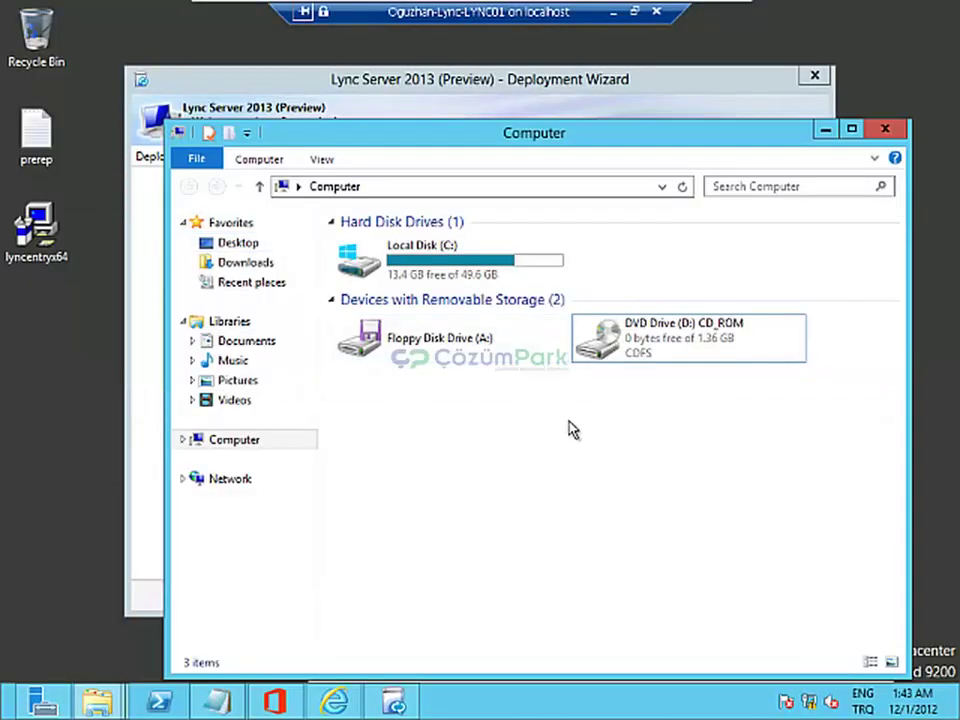
Open Install or Update Lync Server System on LYNC01, then minimize the session to Hyper-V Manager.
{"action": "left_click", "coordinate": [588, 80]}
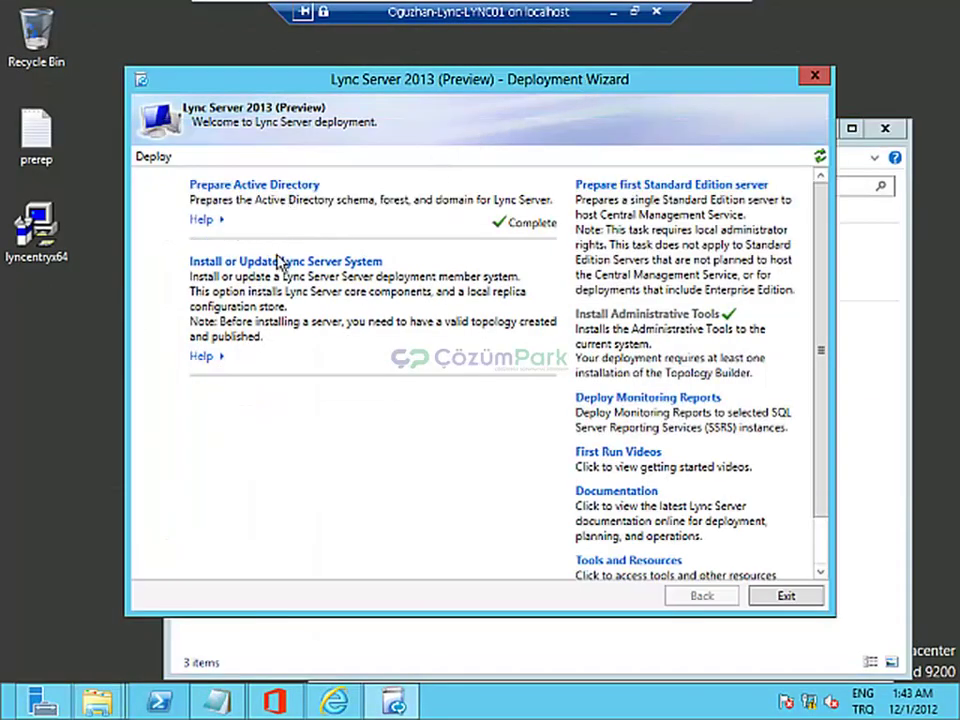
{"action": "left_click", "coordinate": [283, 262]}
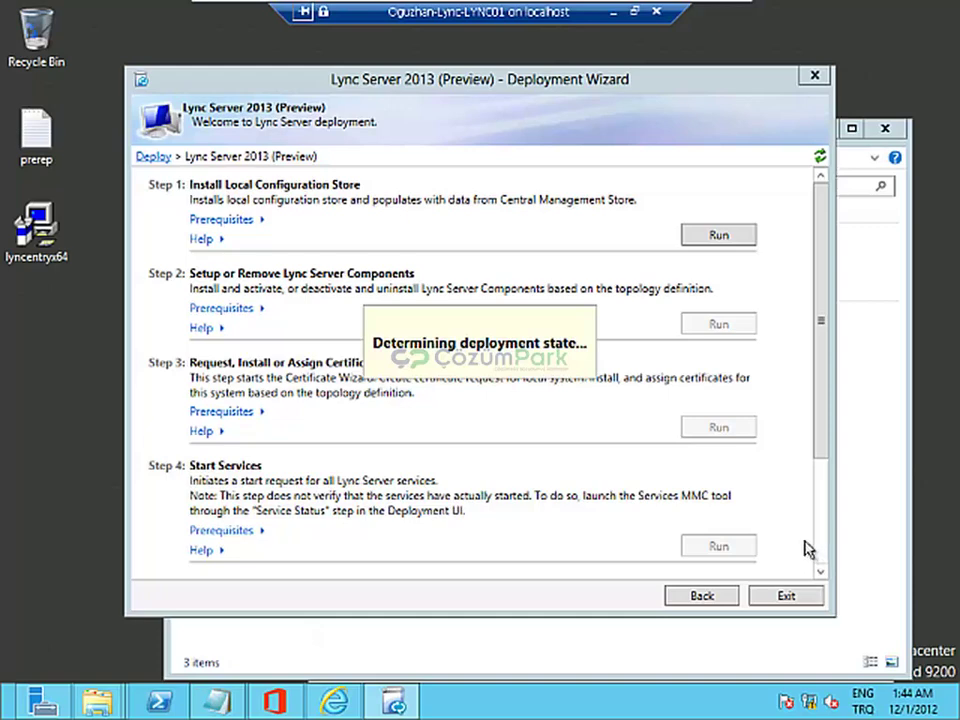
{"action": "left_click", "coordinate": [612, 12]}
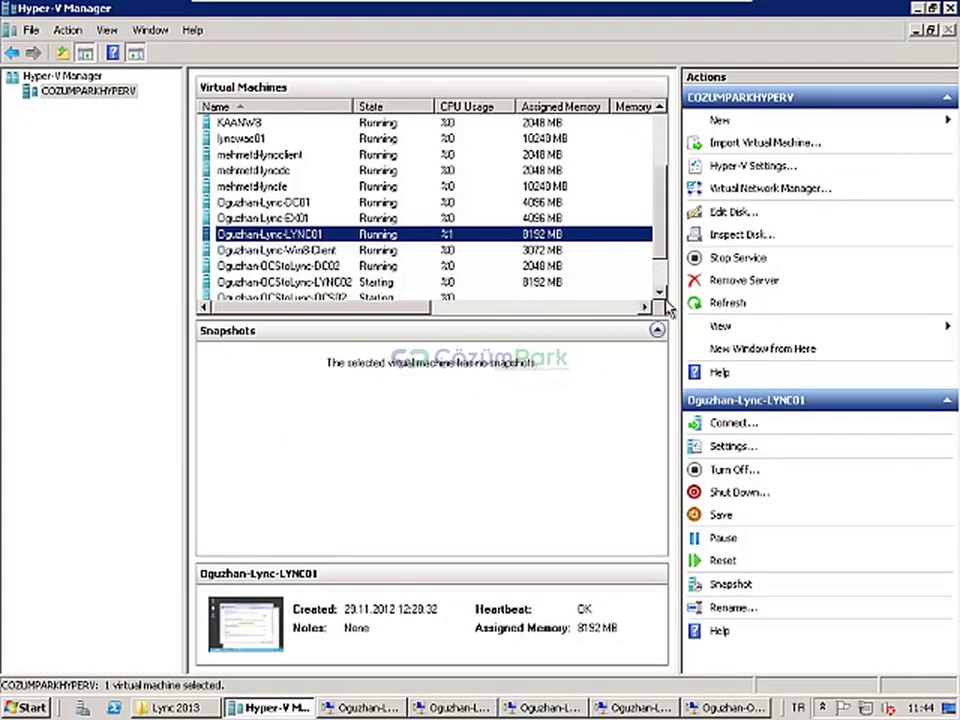
Check that the OCS02 virtual machine is still starting, then return to the LYNC01 remote session.
{"action": "double_click", "coordinate": [659, 291]}
{"action": "right_click", "coordinate": [317, 268]}
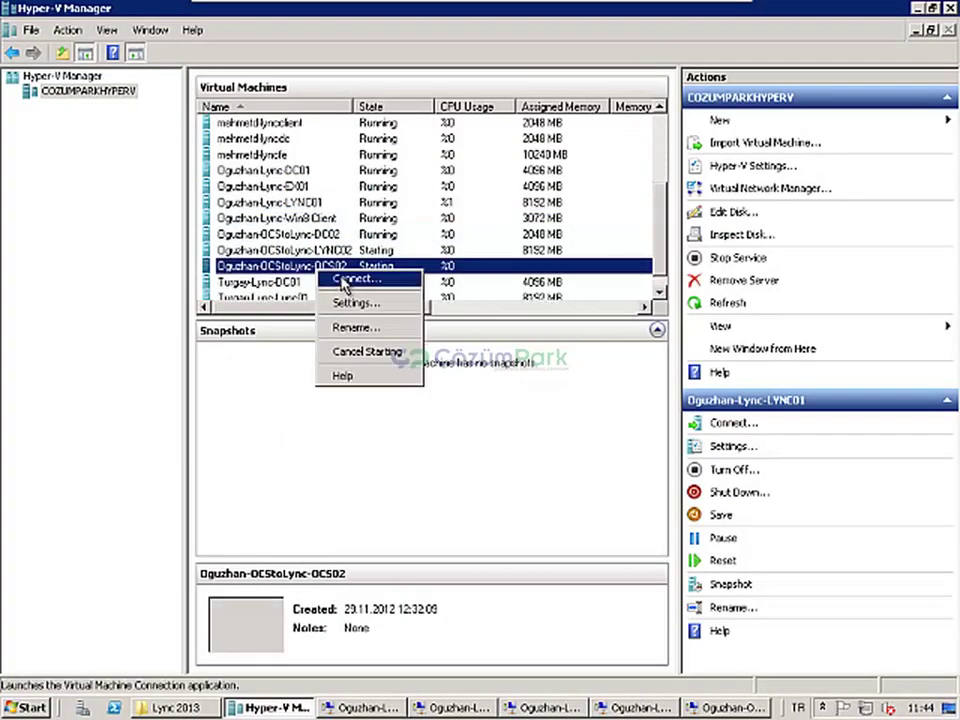
{"action": "left_click", "coordinate": [343, 282]}
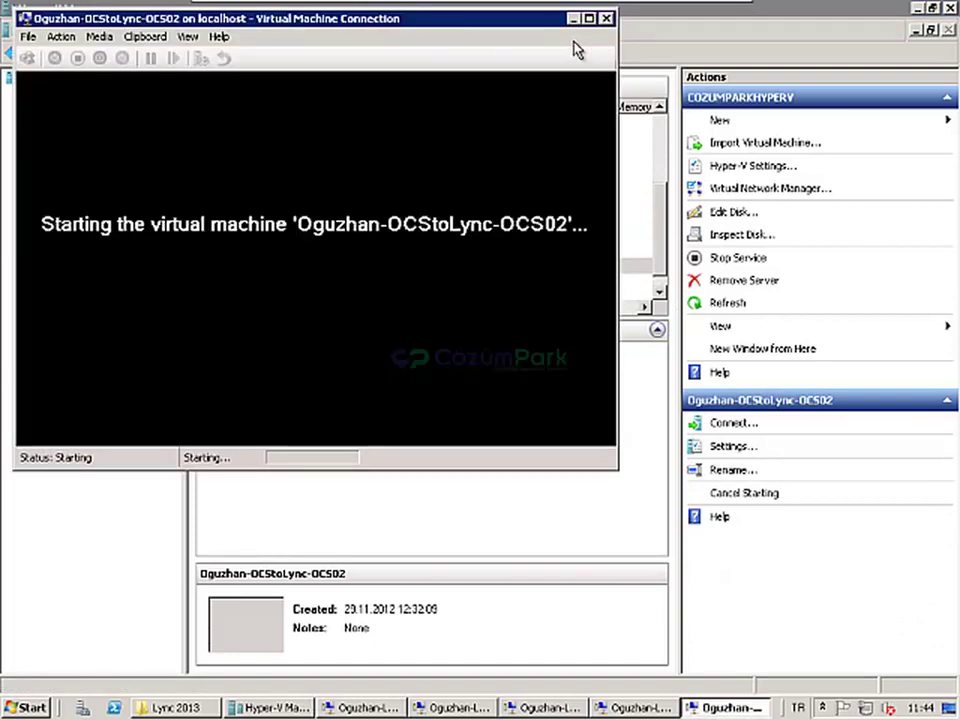
{"action": "left_click", "coordinate": [606, 18]}
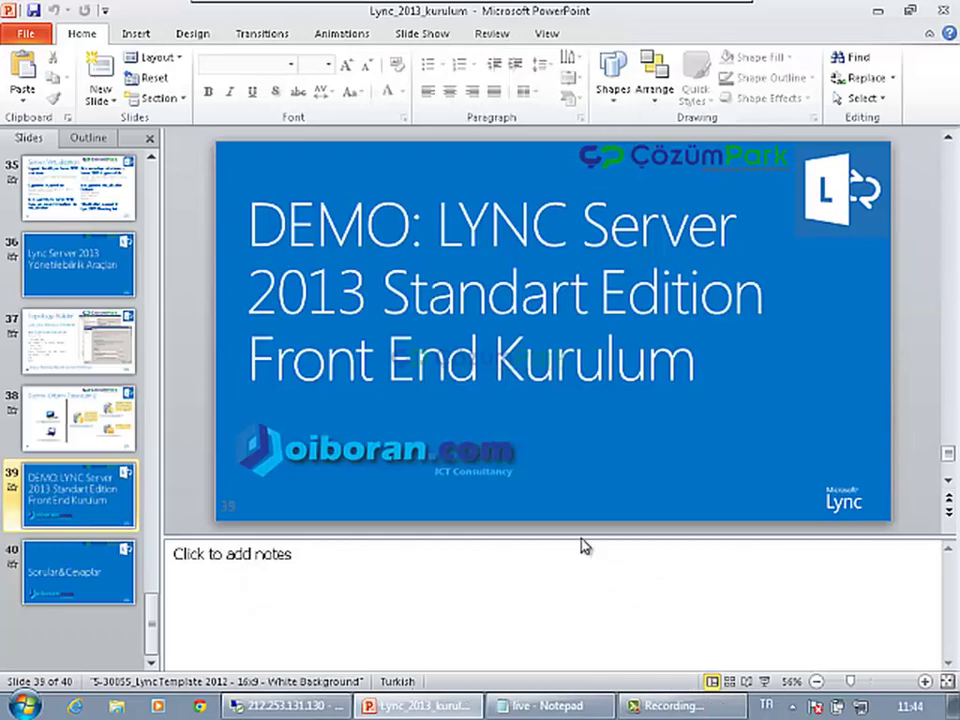
{"action": "left_click", "coordinate": [290, 706]}
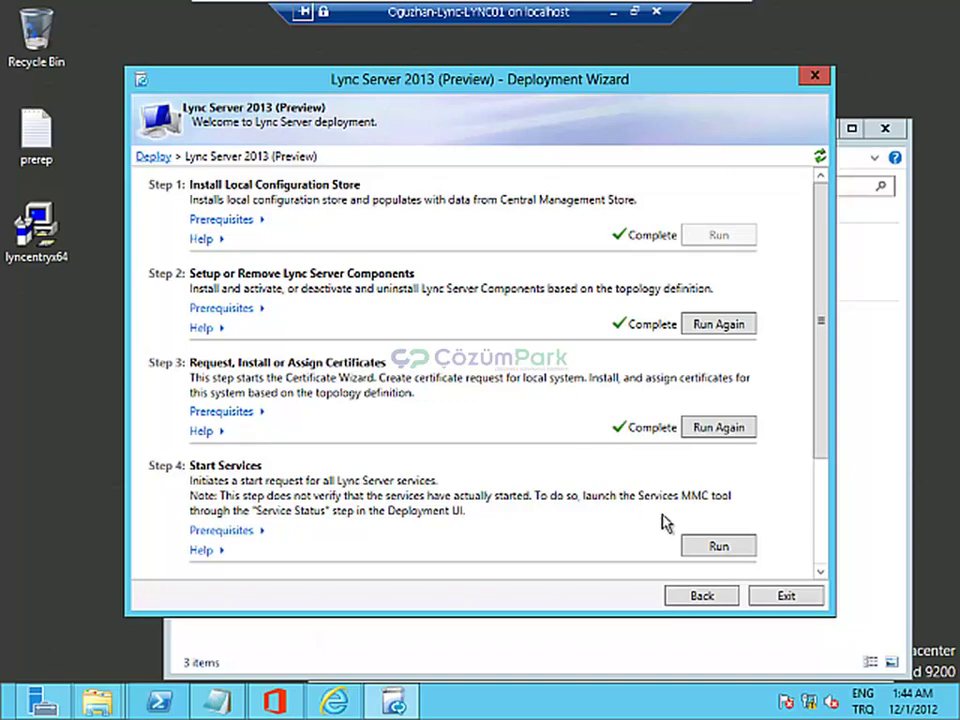
Run Step 4 to start all Lync Server services on lync2013.cozumpark.lync.
{"action": "left_click", "coordinate": [728, 541]}
{"action": "left_click", "coordinate": [718, 544]}
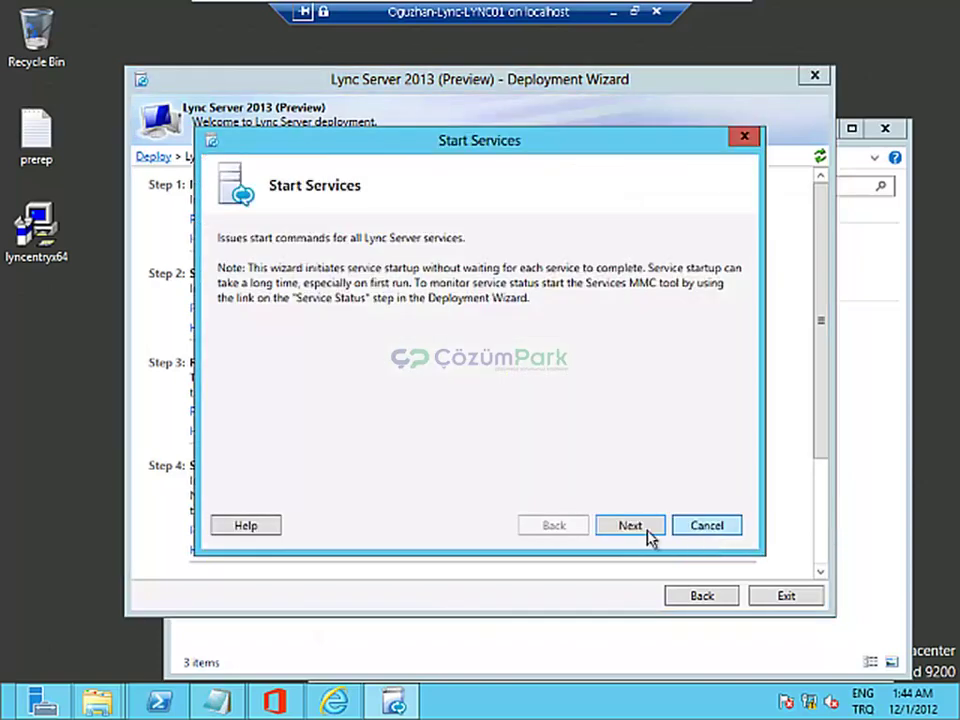
{"action": "left_click", "coordinate": [629, 526]}
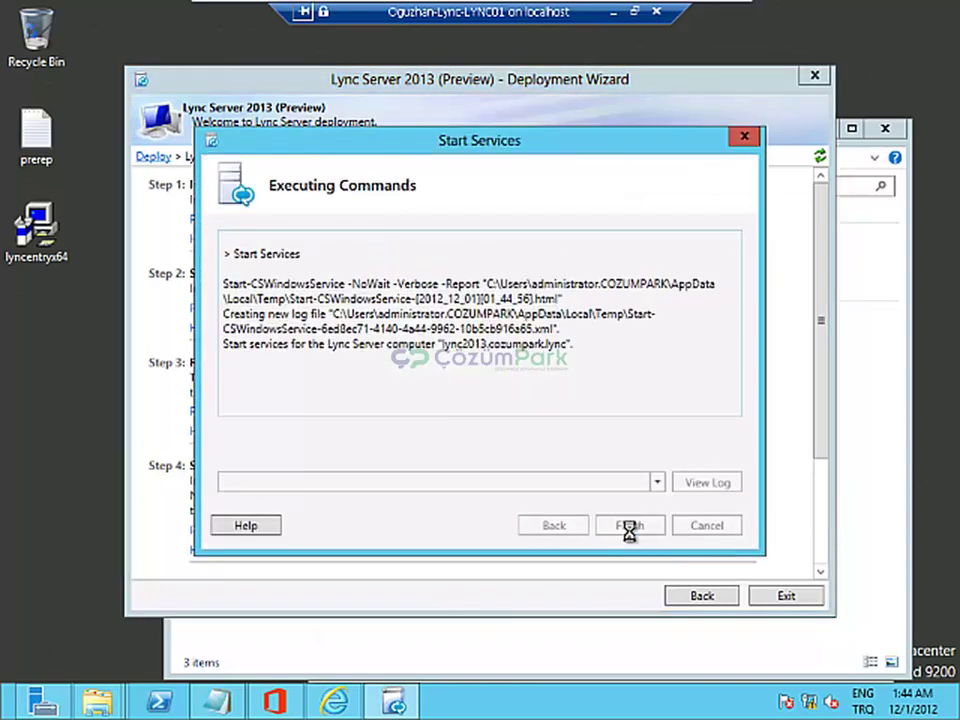
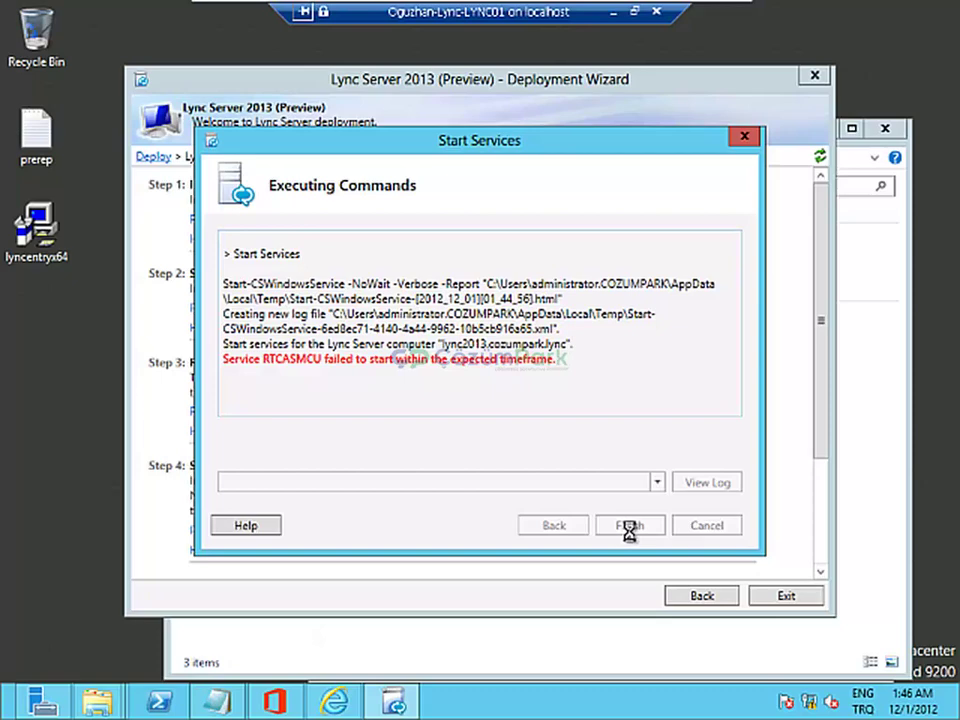
Launch services.msc and close the failed Start Services run.
{"action": "key", "text": "super+r"}
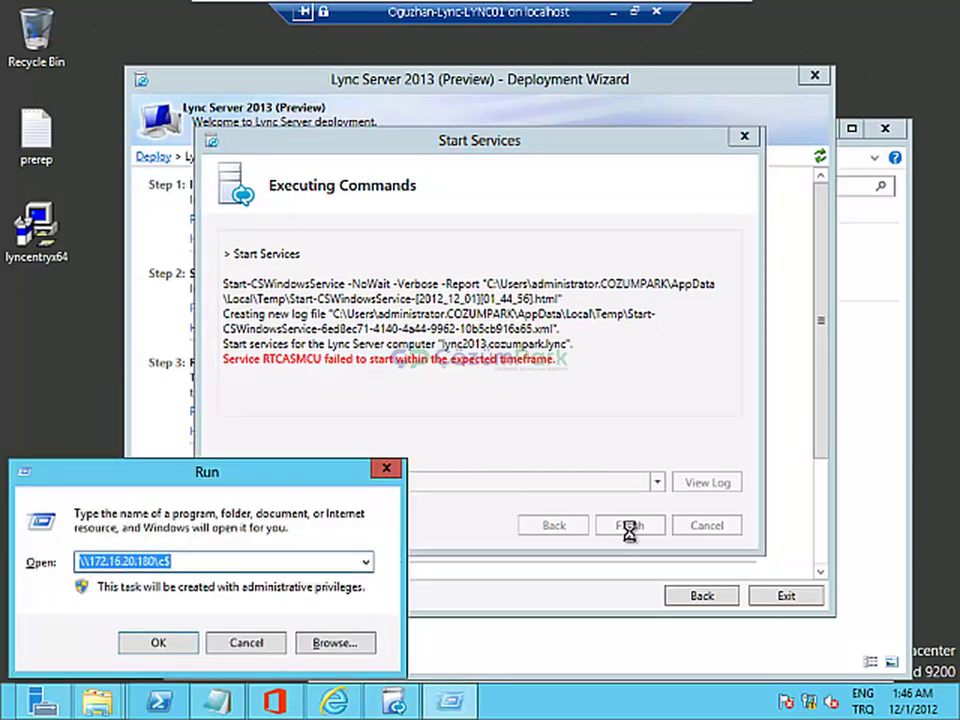
{"action": "type", "text": "servic"}
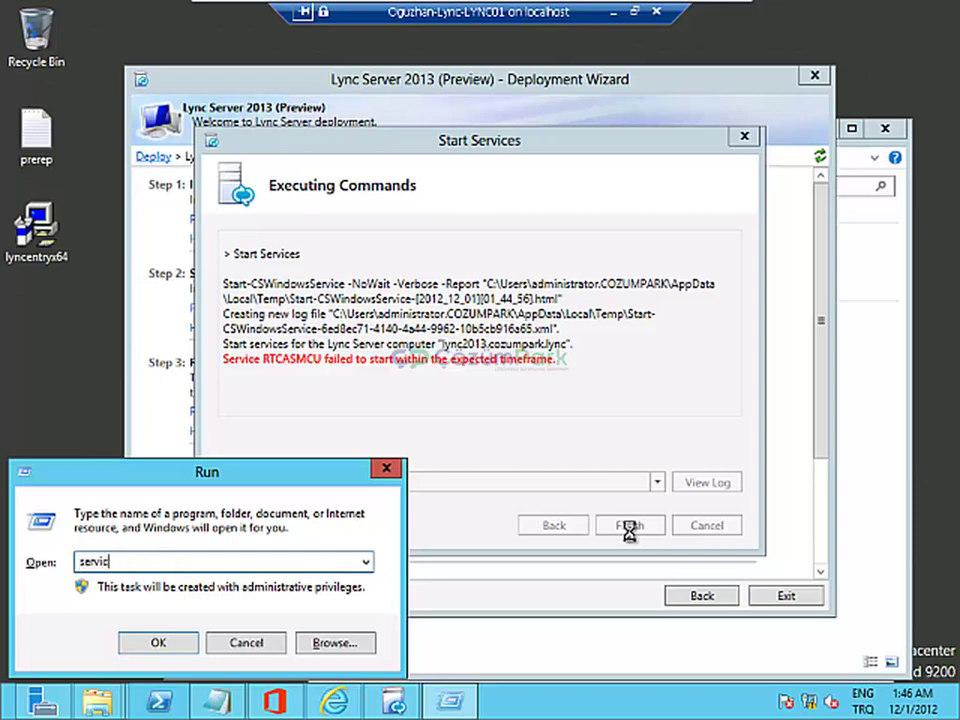
{"action": "type", "text": "es.msc"}
{"action": "key", "text": "Return"}
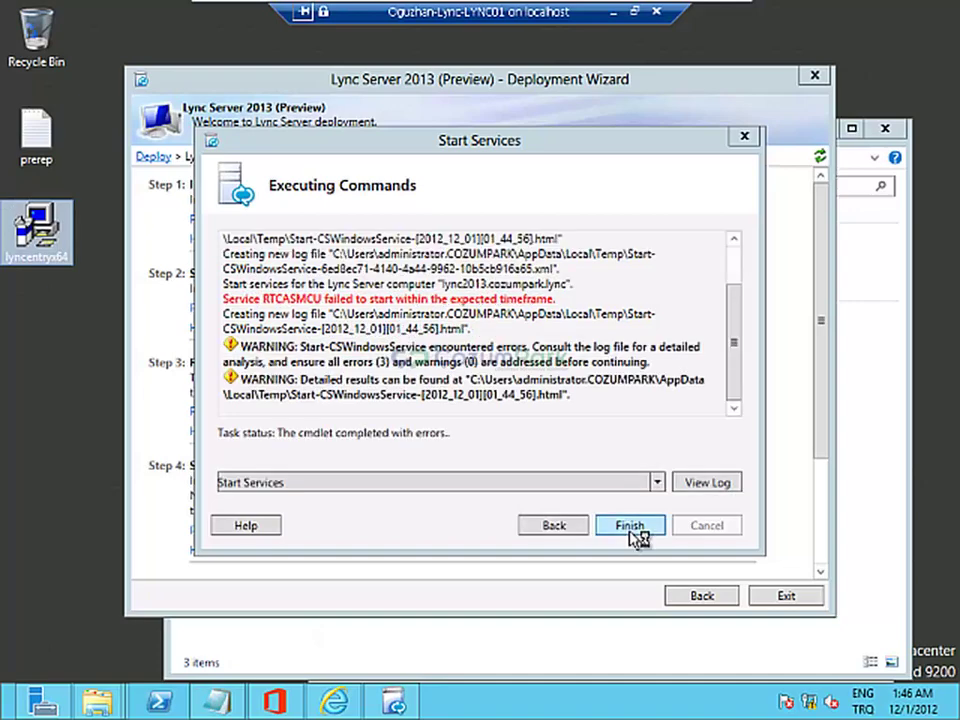
{"action": "left_click", "coordinate": [631, 533]}
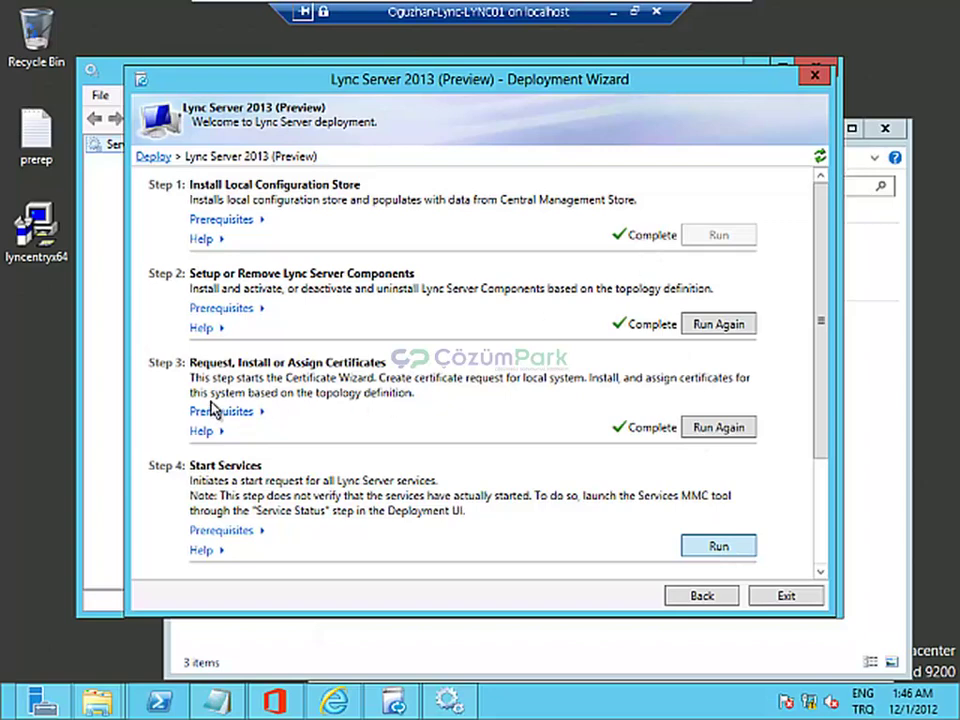
Check the Lync services in the Services console, close it, and rerun Start Services (Step 4).
{"action": "left_click", "coordinate": [113, 420]}
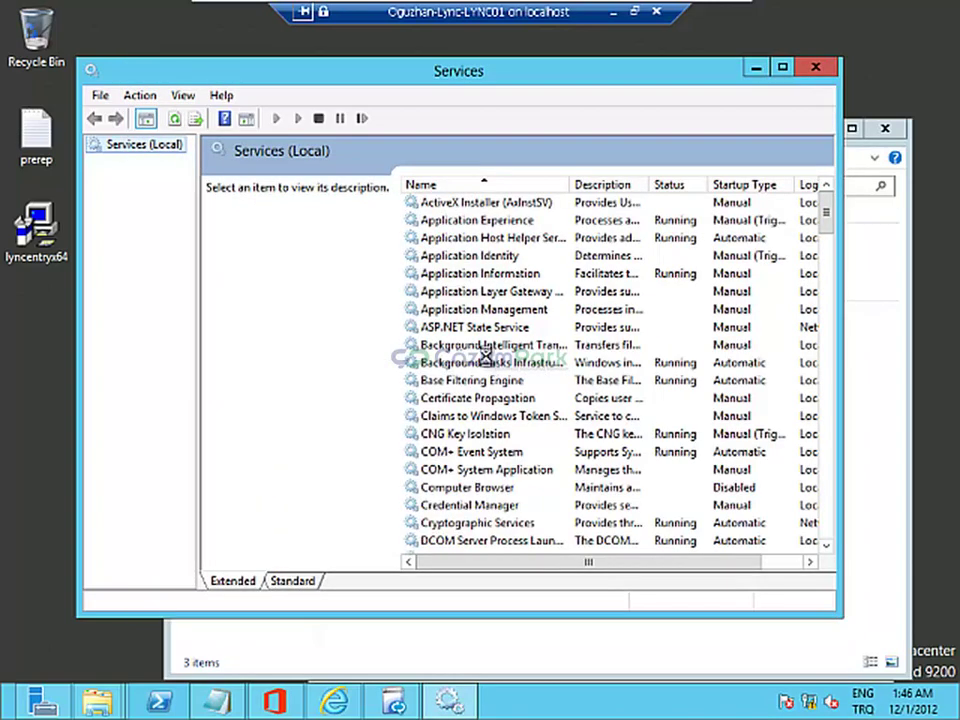
{"action": "left_click", "coordinate": [487, 363]}
{"action": "type", "text": "lync"}
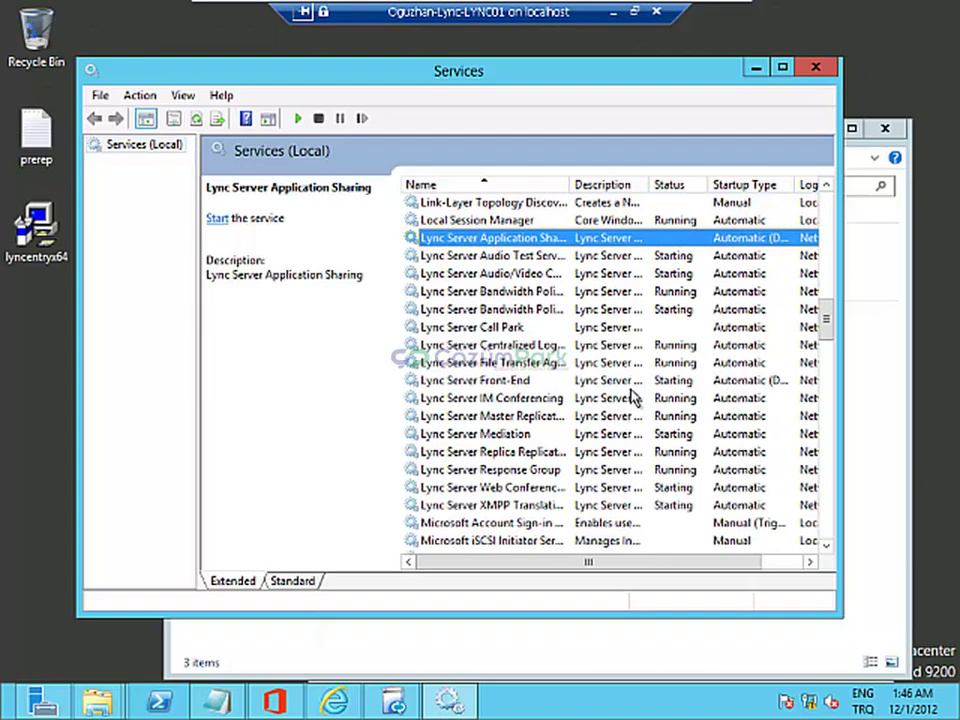
{"action": "left_click", "coordinate": [816, 67]}
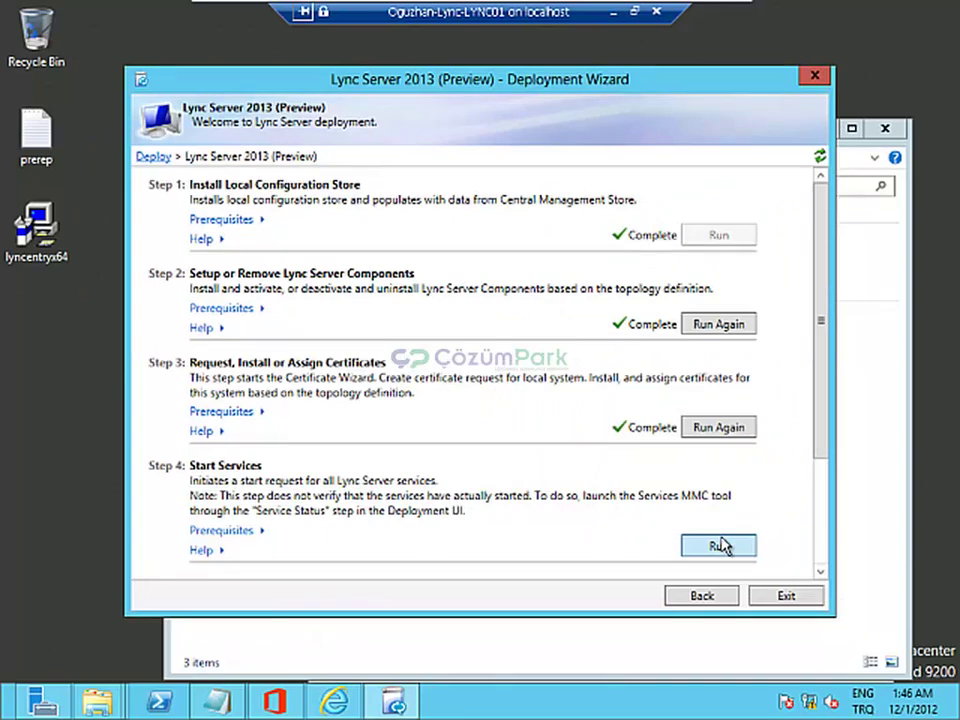
{"action": "left_click", "coordinate": [719, 545]}
Start executing the Start Services commands, close the Lync Basic window, and return to Hyper-V Manager.
{"action": "left_click", "coordinate": [644, 533]}
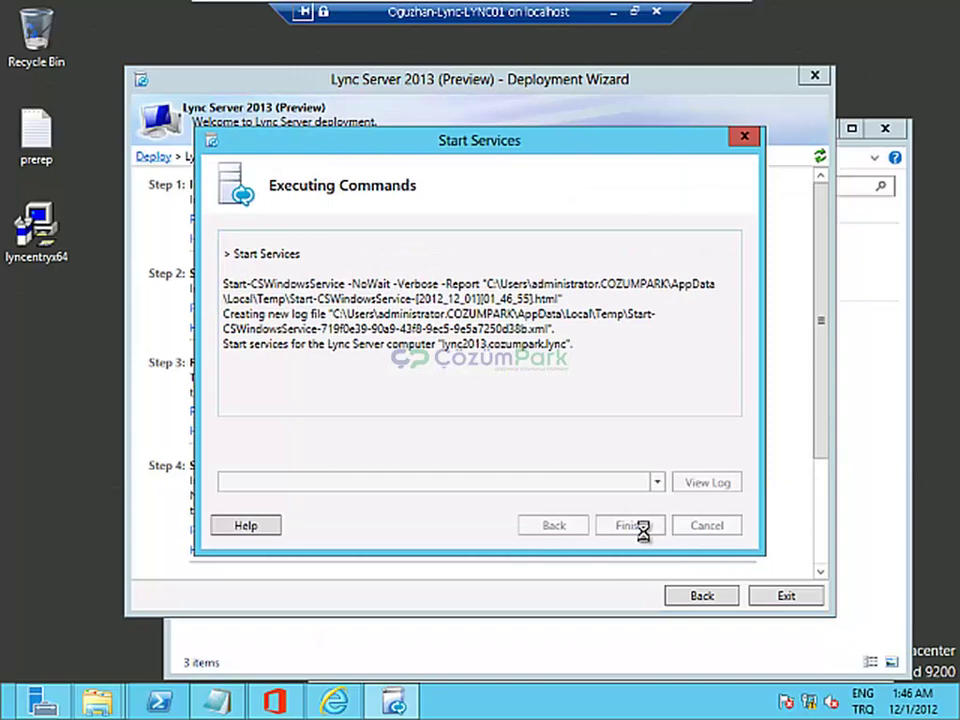
{"action": "left_click", "coordinate": [285, 705]}
{"action": "left_click_drag", "start_coordinate": [711, 315], "coordinate": [530, 96]}
{"action": "left_click", "coordinate": [640, 514]}
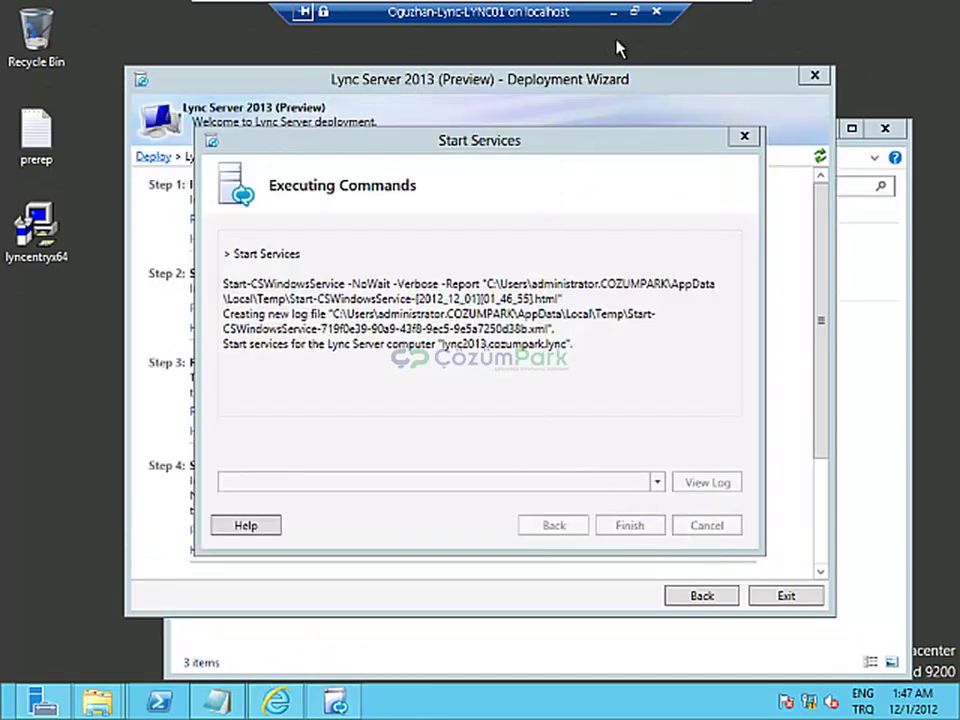
{"action": "left_click", "coordinate": [634, 13]}
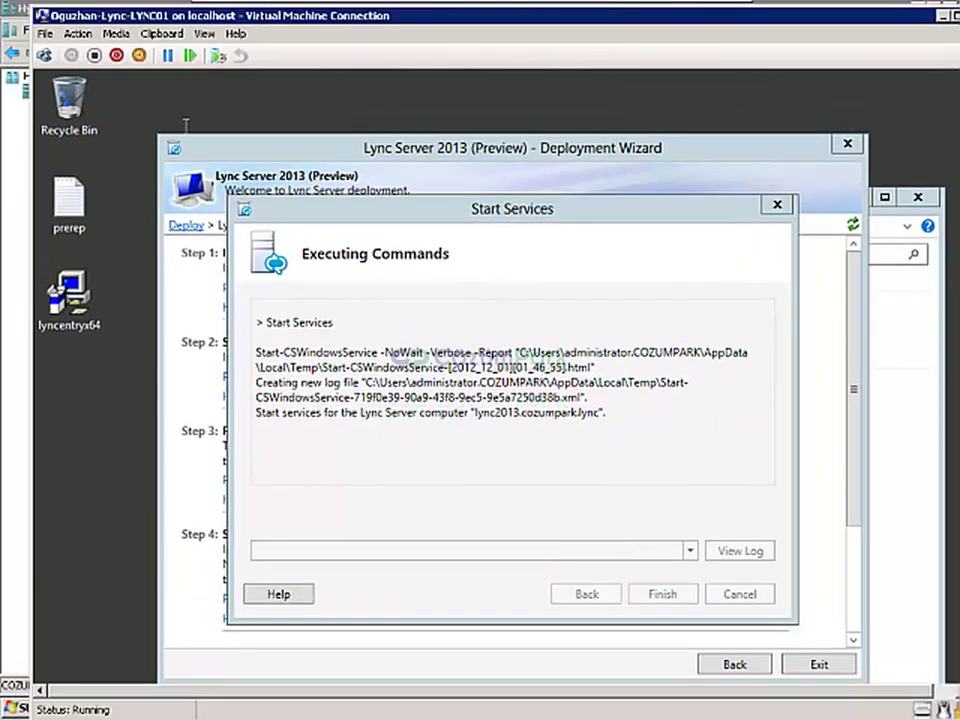
{"action": "left_click", "coordinate": [27, 8]}
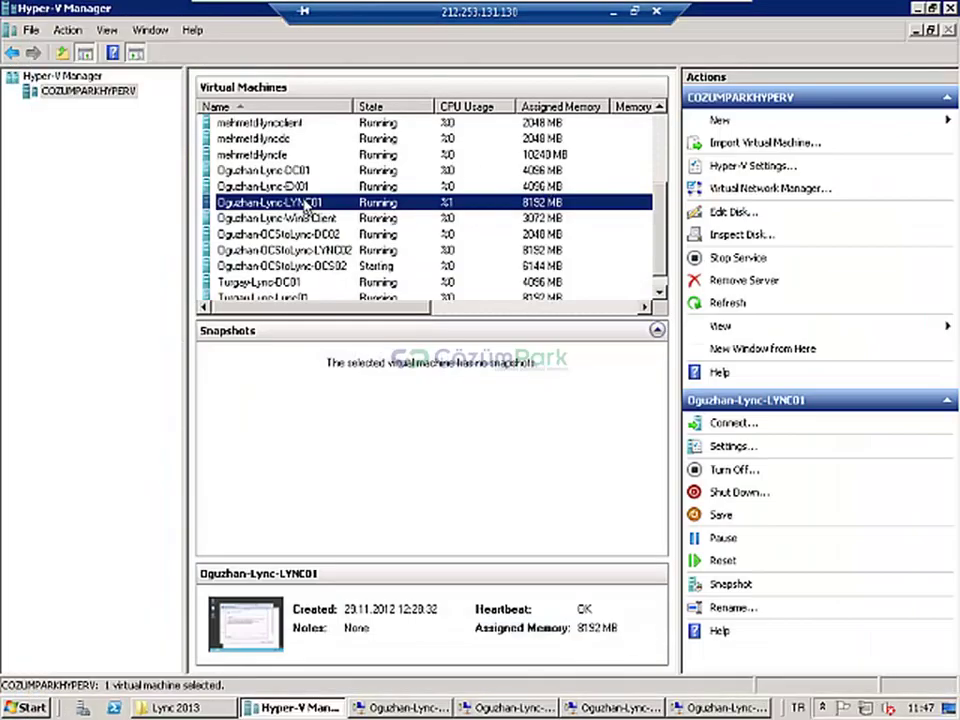
Open the DC01 virtual machine full screen and launch the Lync 2013 client.
{"action": "double_click", "coordinate": [309, 177]}
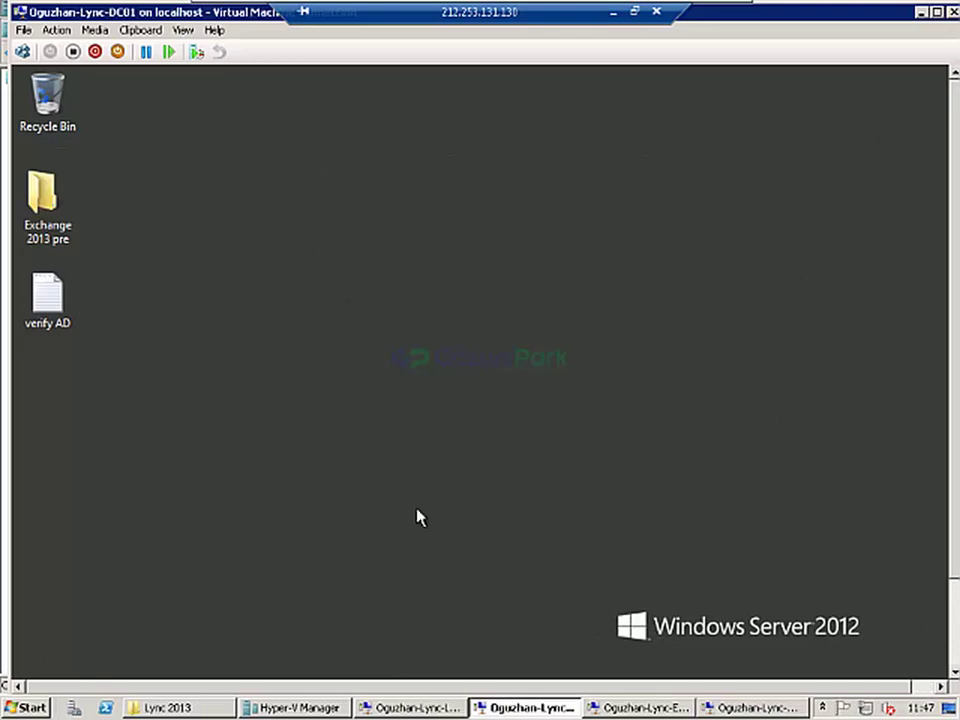
{"action": "left_click", "coordinate": [184, 30]}
{"action": "left_click", "coordinate": [200, 65]}
{"action": "key", "text": "ctrl+alt+Break"}
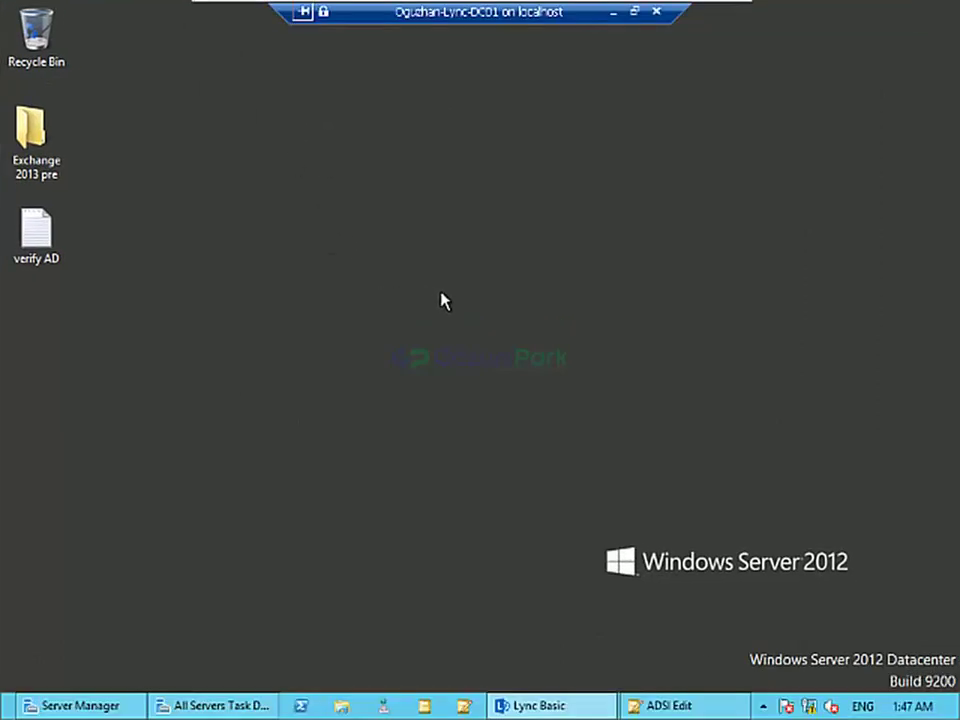
{"action": "key", "text": "super"}
{"action": "left_click", "coordinate": [918, 348]}
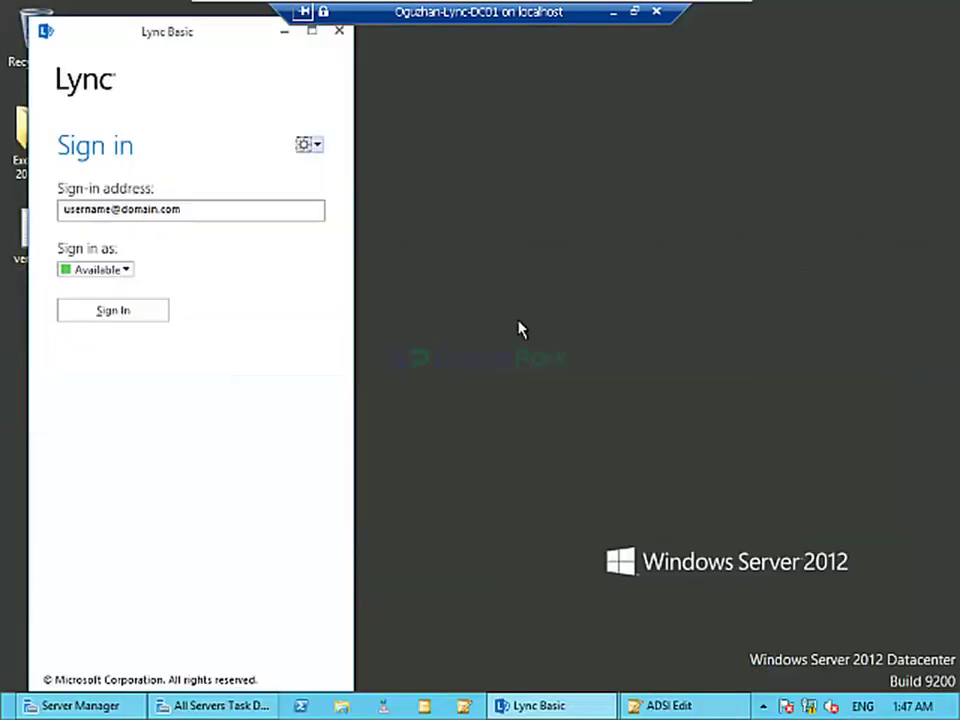
Sign in to Lync with the test user's cozumpark.lync address.
{"action": "key", "text": "ctrl+a"}
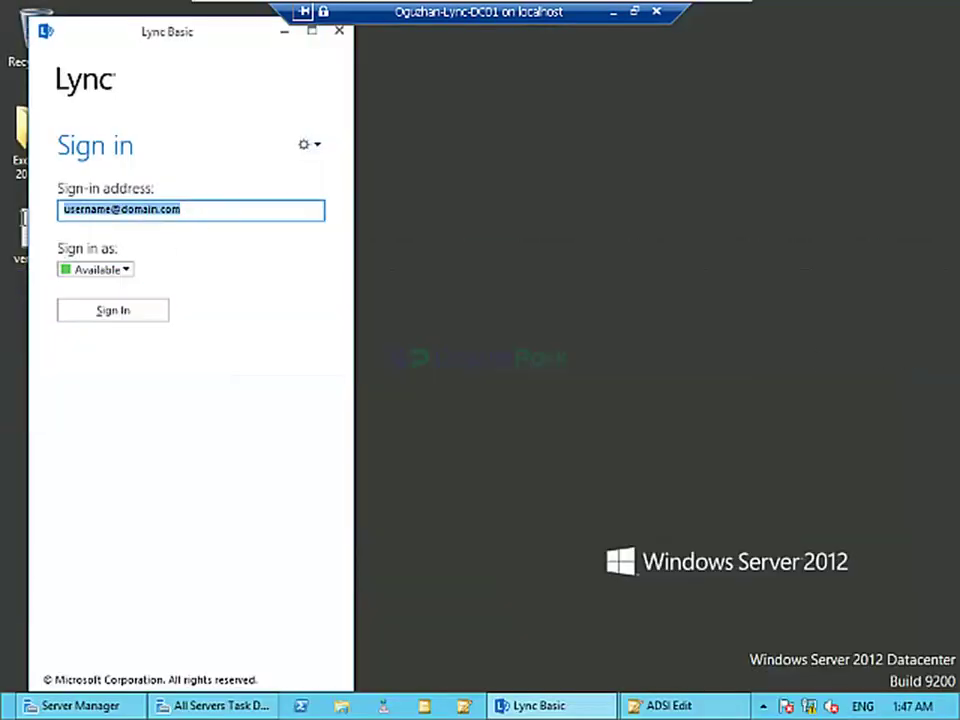
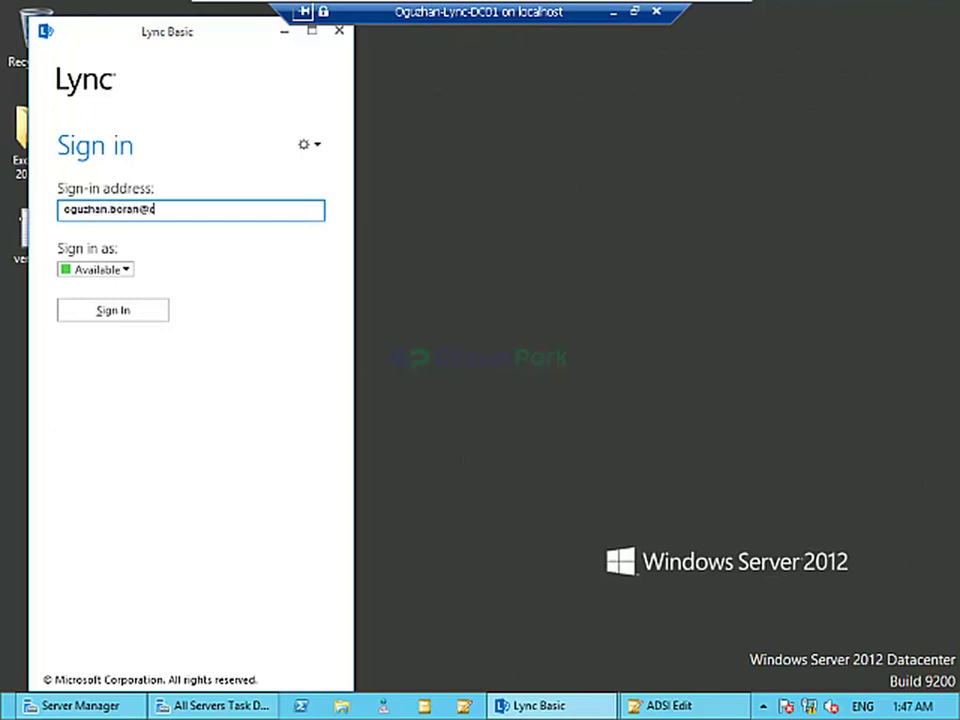
{"action": "key", "text": "Return"}
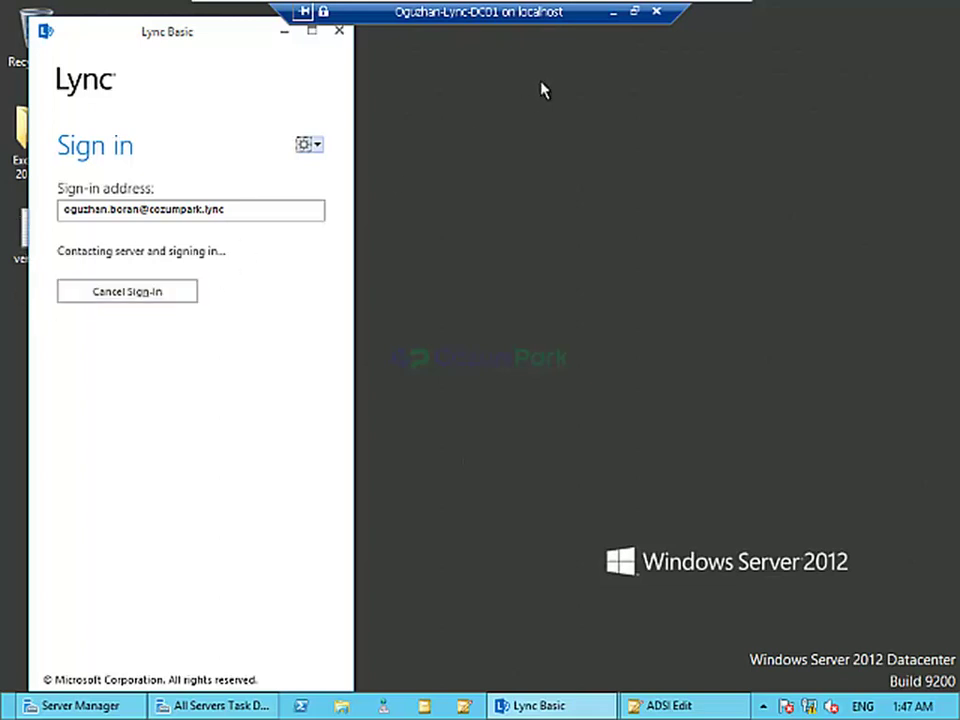
{"action": "left_click", "coordinate": [636, 13]}
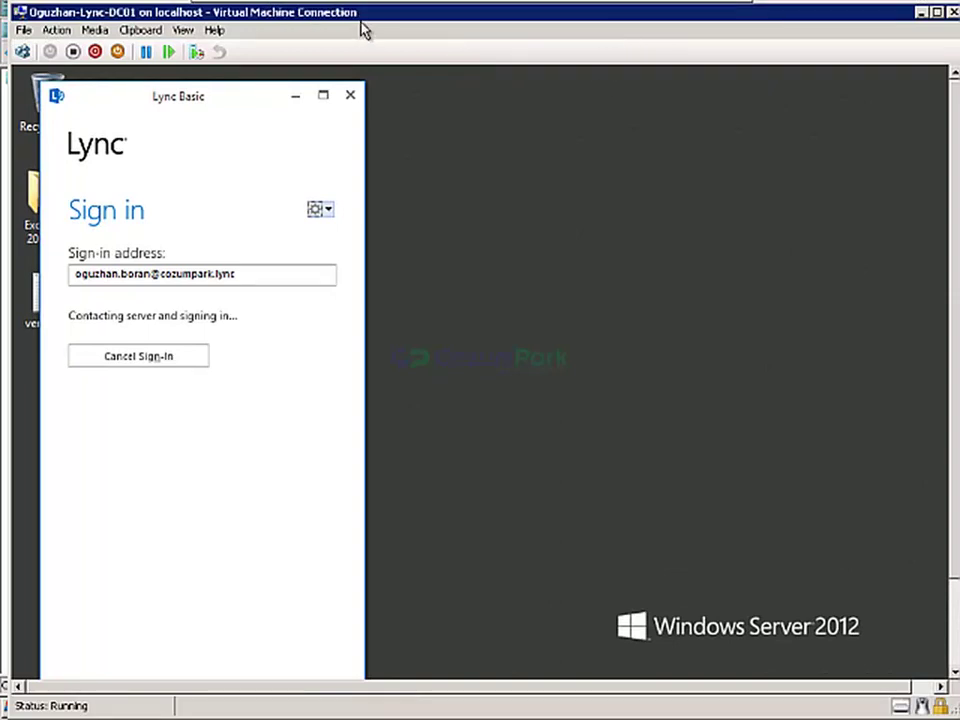
{"action": "double_click", "coordinate": [414, 17]}
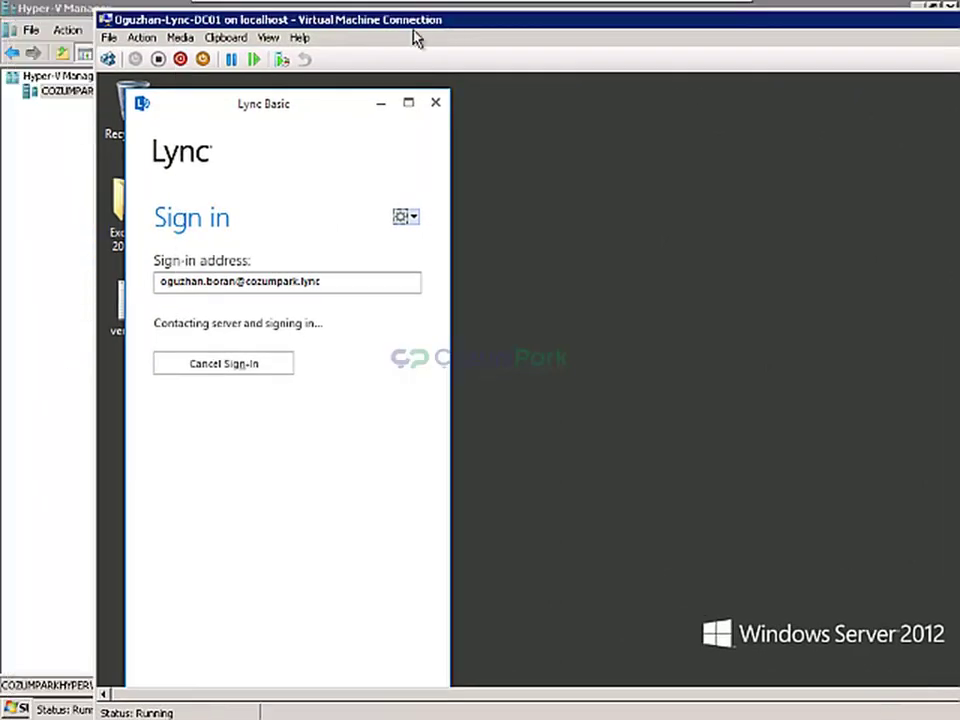
Open the LYNC01 console and finish the completed Start Services run.
{"action": "left_click", "coordinate": [25, 325]}
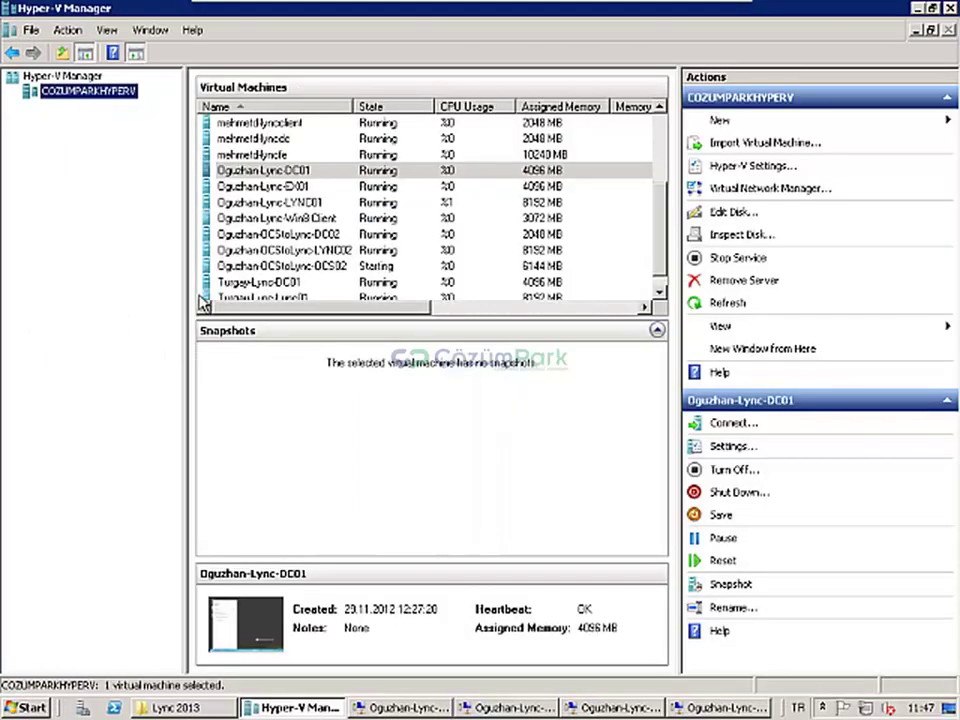
{"action": "double_click", "coordinate": [312, 261]}
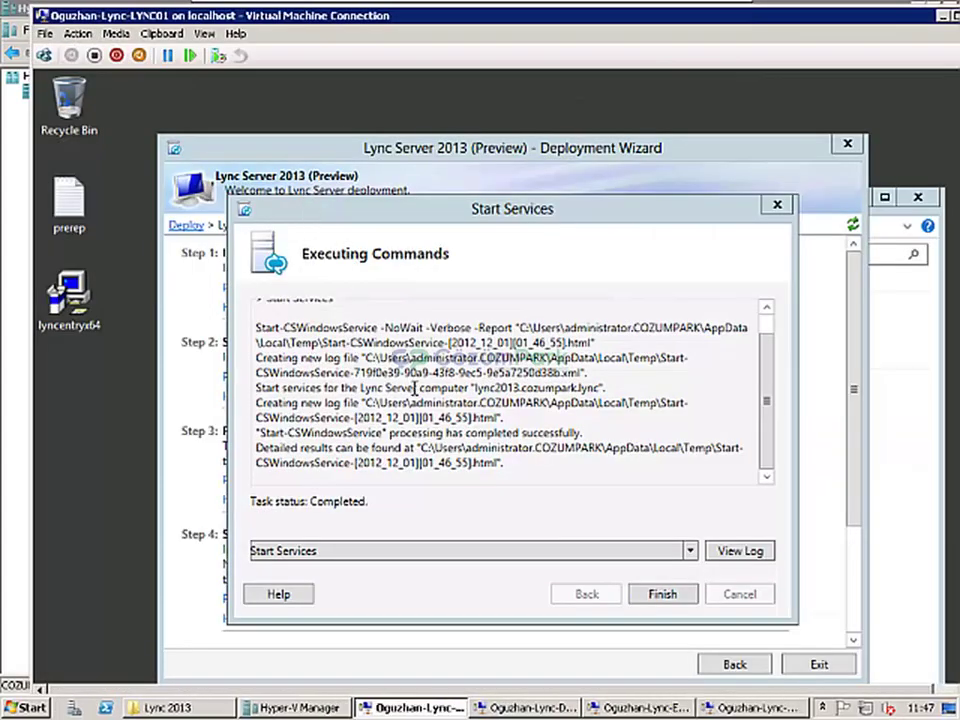
{"action": "left_click", "coordinate": [656, 594]}
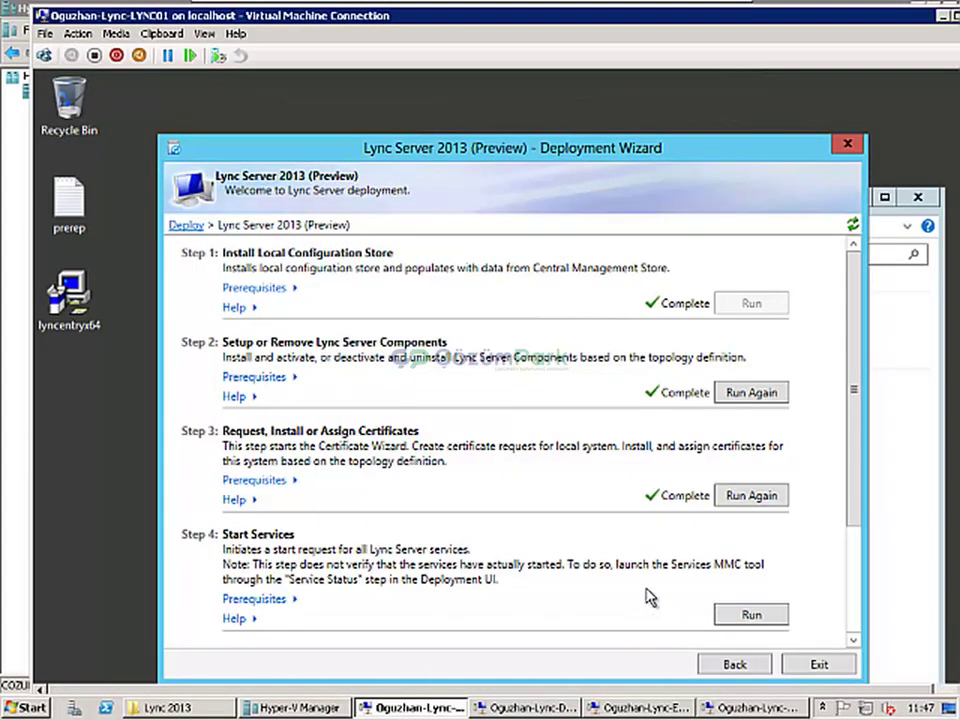
Run Service Status to confirm the Lync services are running, then minimize Services.
{"action": "scroll", "coordinate": [857, 618], "scroll_direction": "down", "scroll_amount": 3}
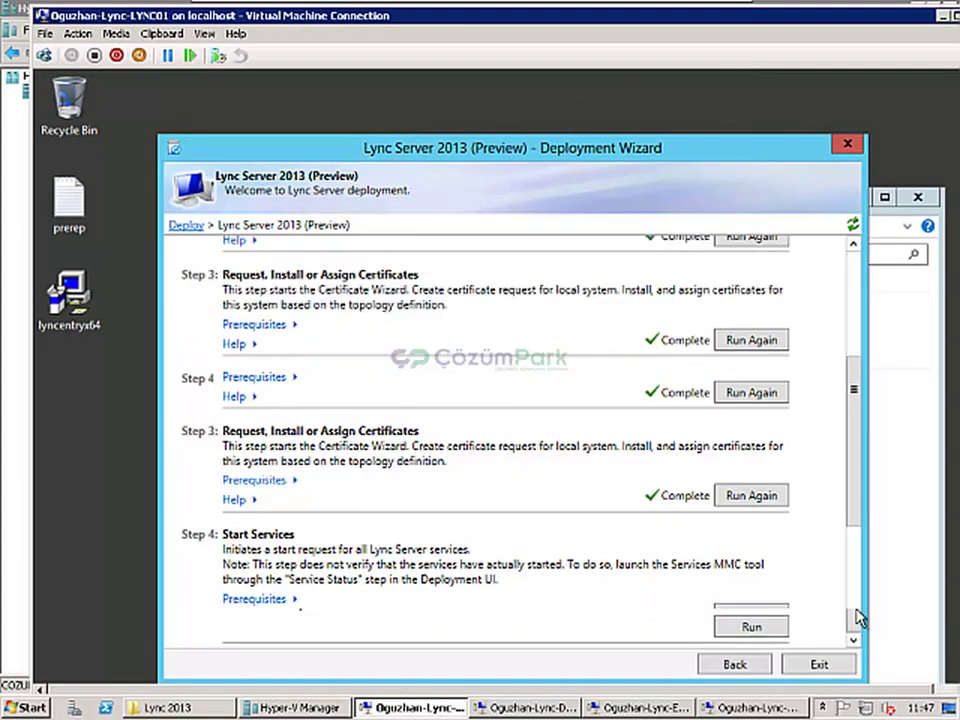
{"action": "left_click", "coordinate": [756, 537]}
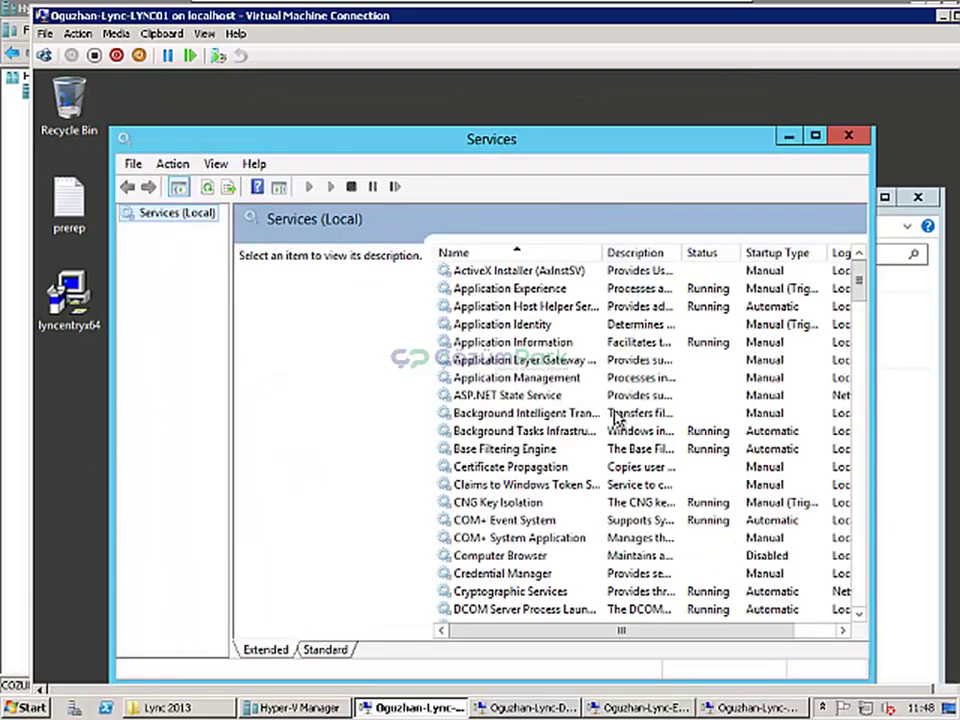
{"action": "left_click", "coordinate": [598, 412]}
{"action": "type", "text": "lync"}
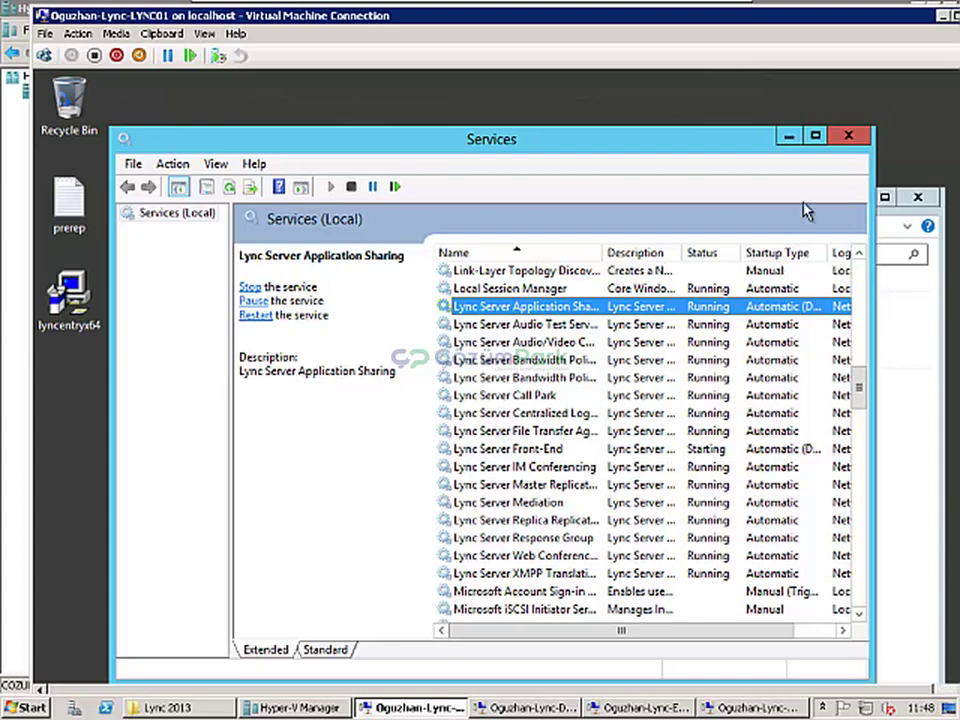
{"action": "left_click", "coordinate": [788, 137]}
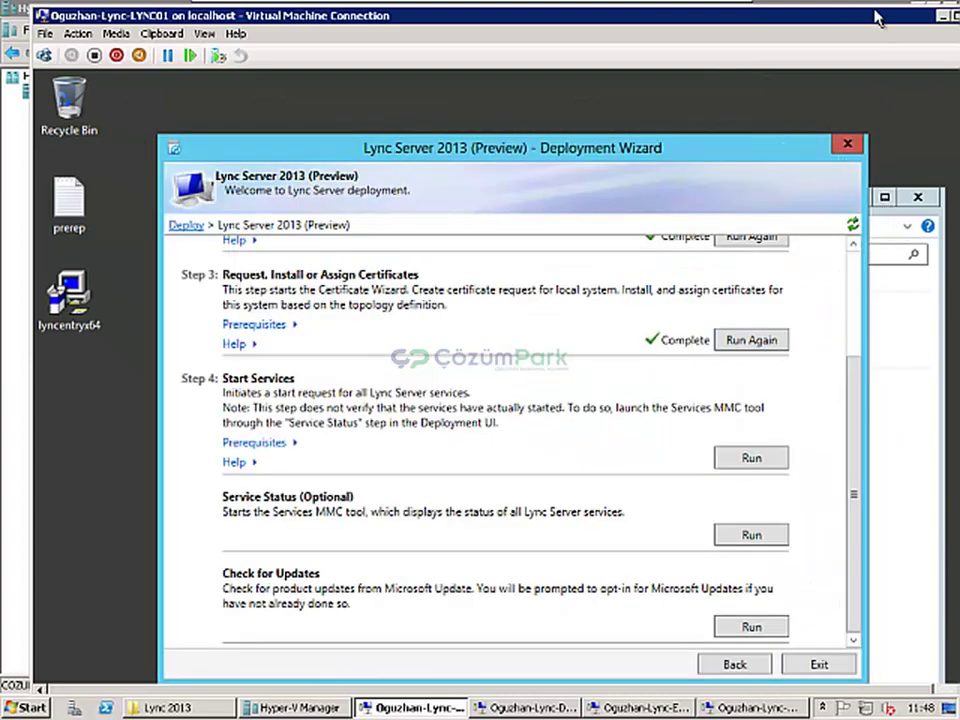
Switch the VM to full screen and open Local Disk (C:) in Explorer.
{"action": "double_click", "coordinate": [838, 33]}
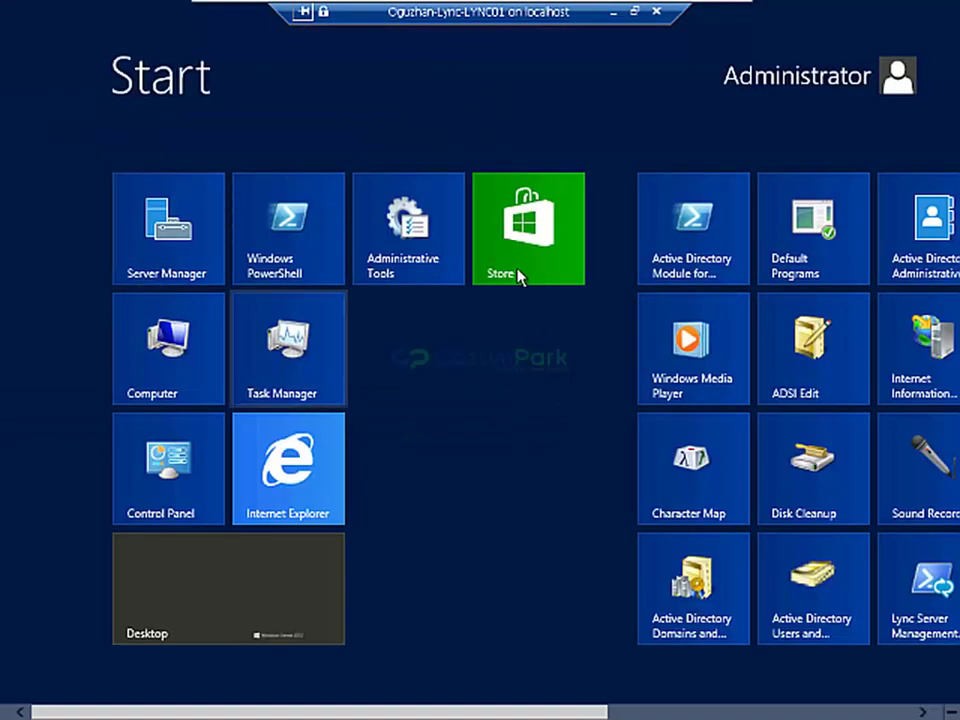
{"action": "left_click", "coordinate": [185, 376]}
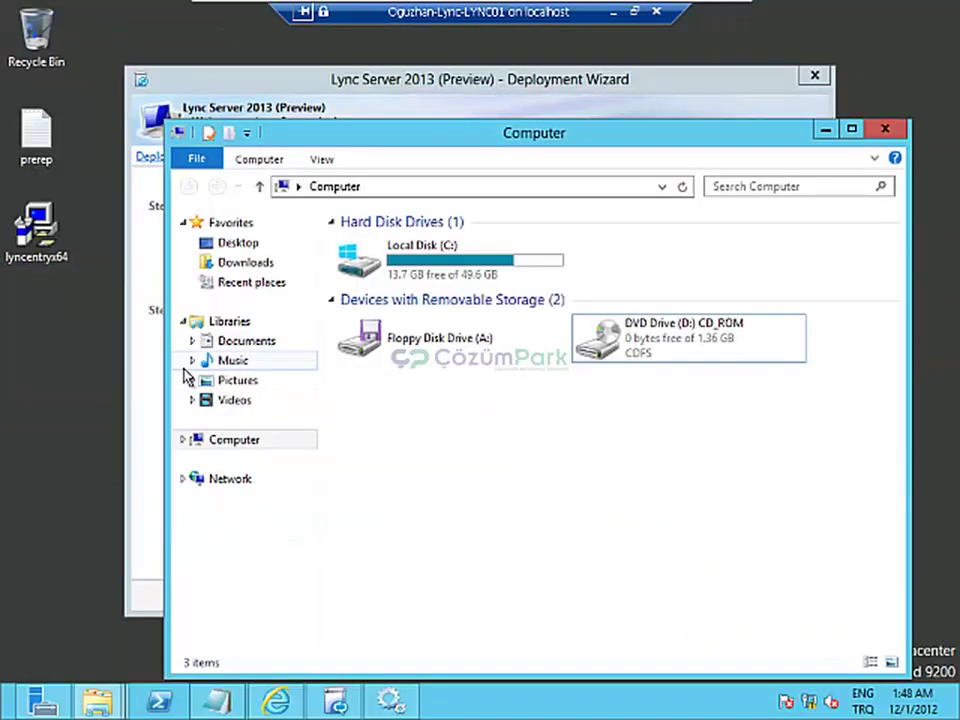
{"action": "double_click", "coordinate": [490, 268]}
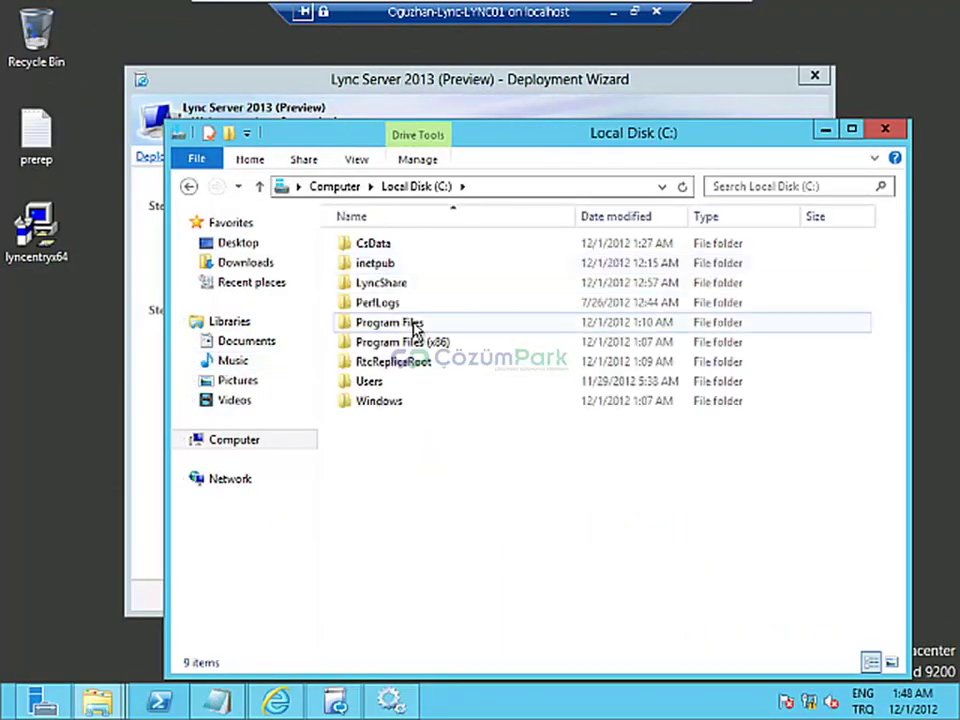
Enter the share path \\172.16.20.180\c$ in the Run box, correcting the mistyped address.
{"action": "key", "text": "super+r"}
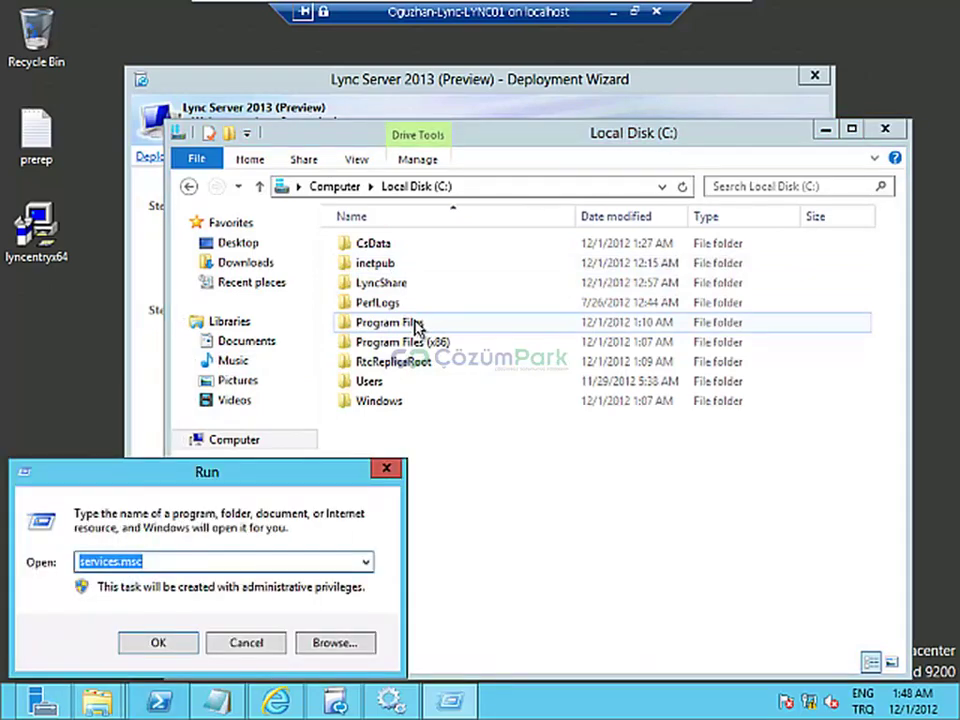
{"action": "type", "text": "\\\\172.16.20\\"}
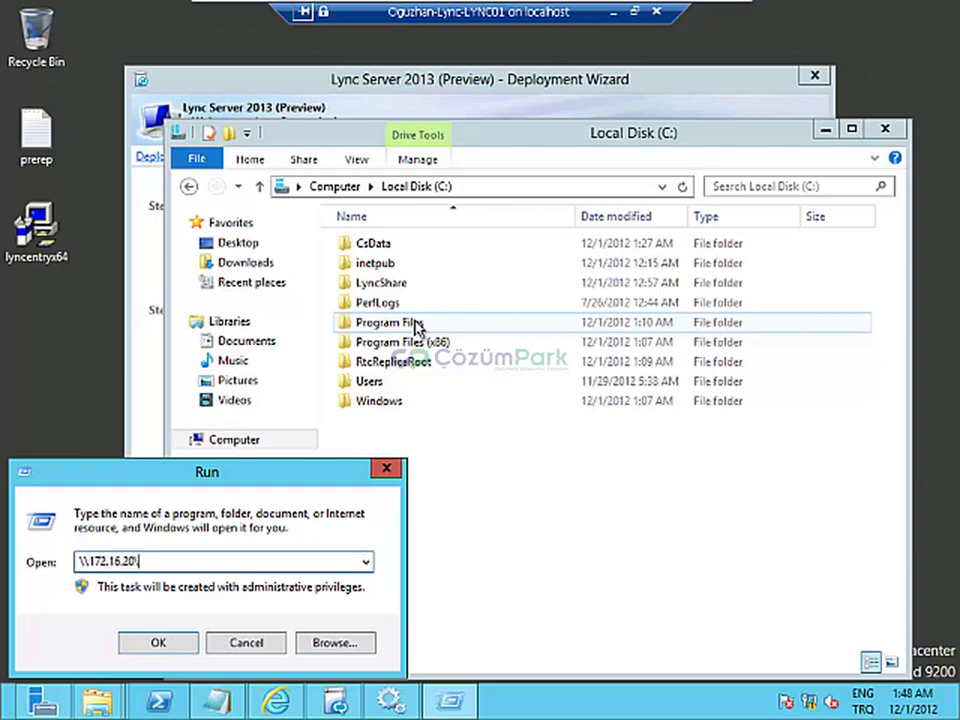
{"action": "type", "text": "c$"}
{"action": "key", "text": "Return"}
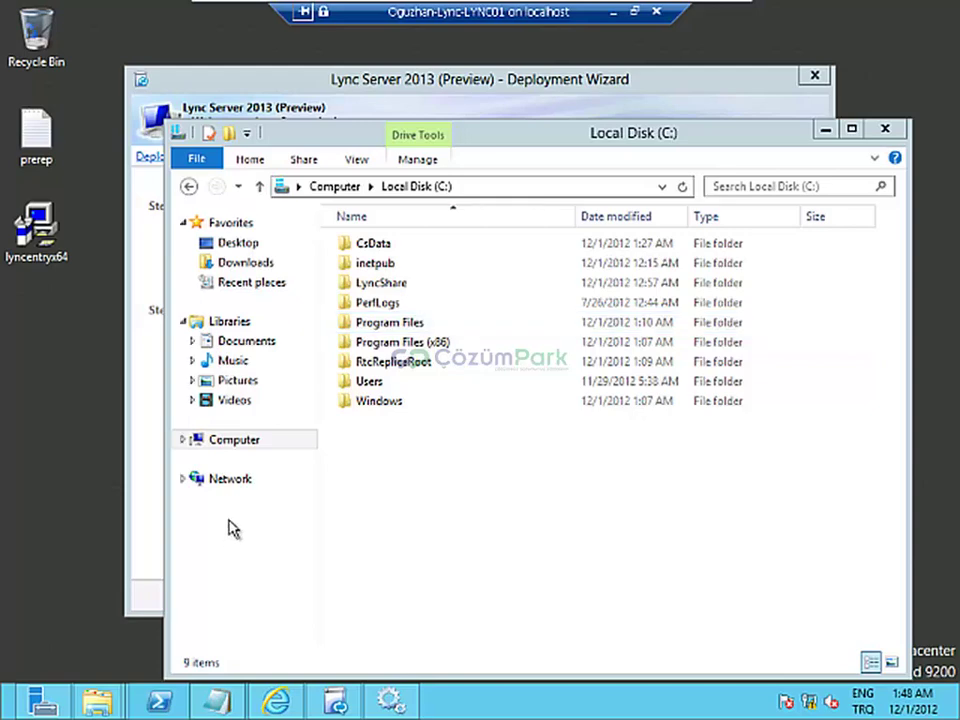
{"action": "left_click", "coordinate": [658, 366]}
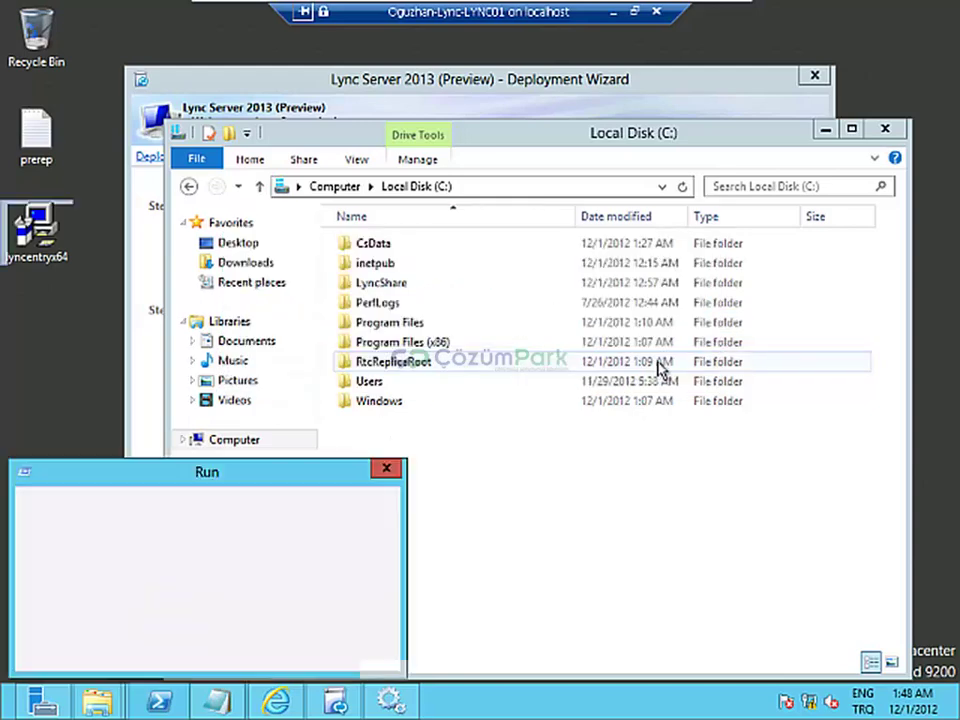
{"action": "left_click", "coordinate": [133, 561]}
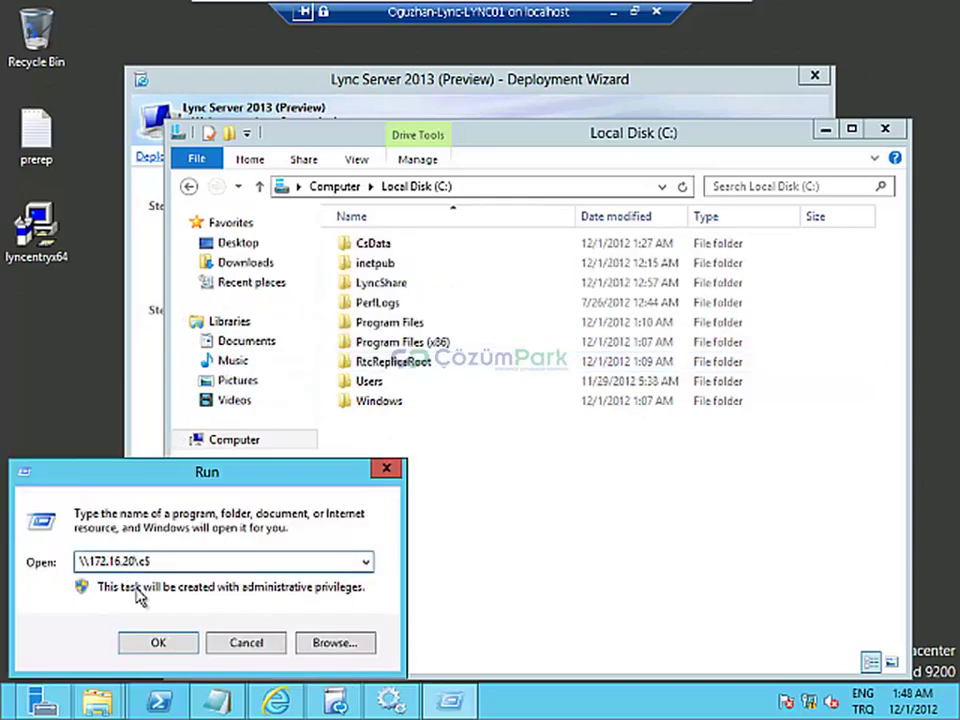
{"action": "type", "text": ".10"}
{"action": "key", "text": "Down"}
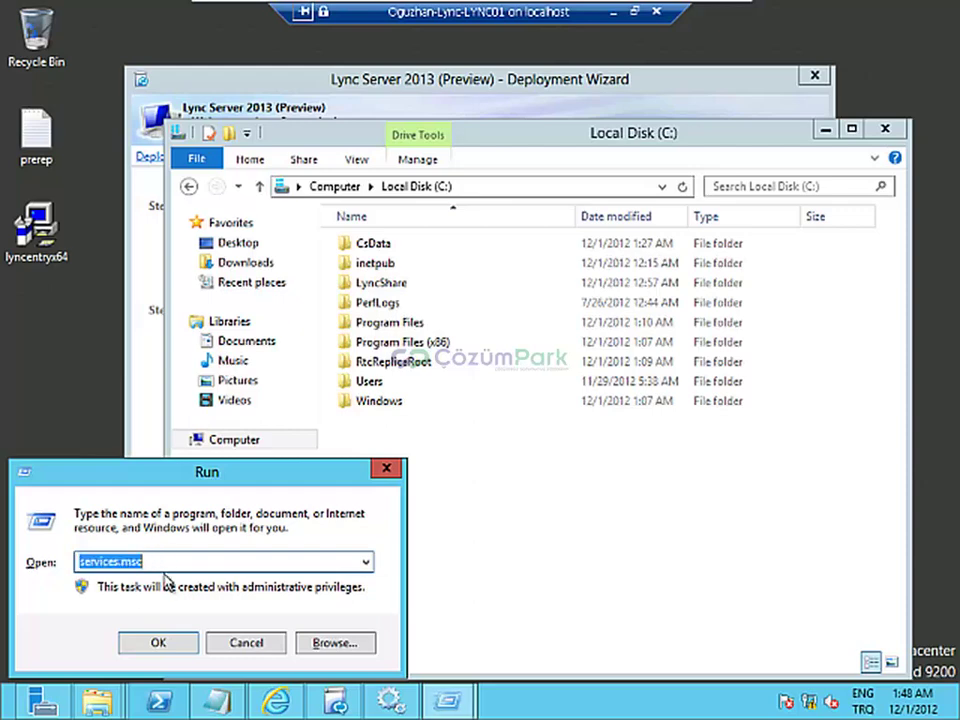
{"action": "type", "text": "\\\\"}
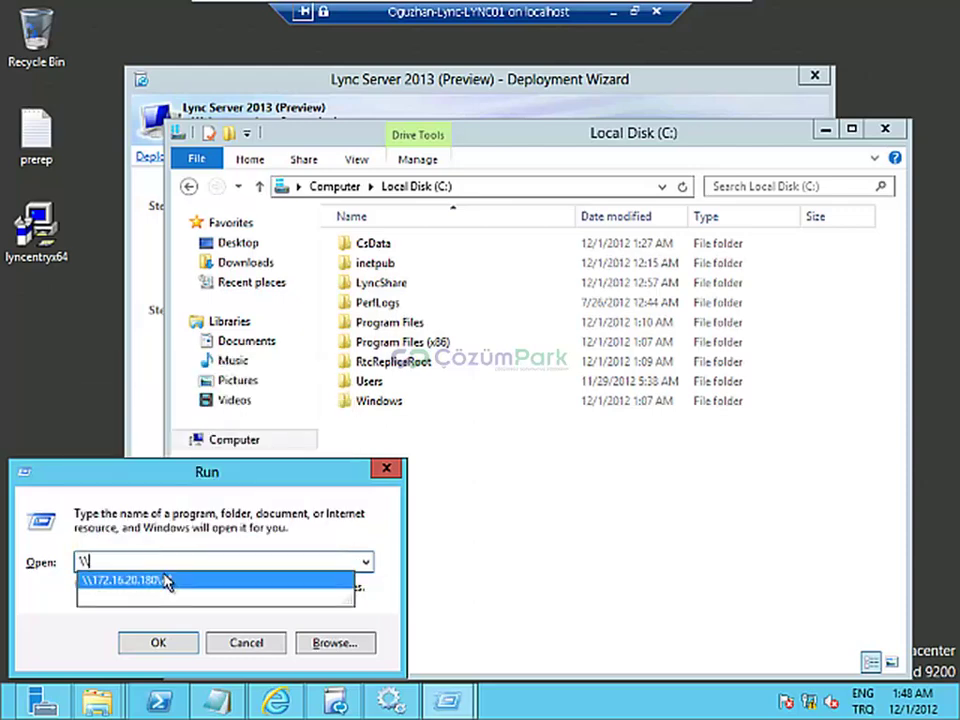
{"action": "left_click", "coordinate": [167, 580]}
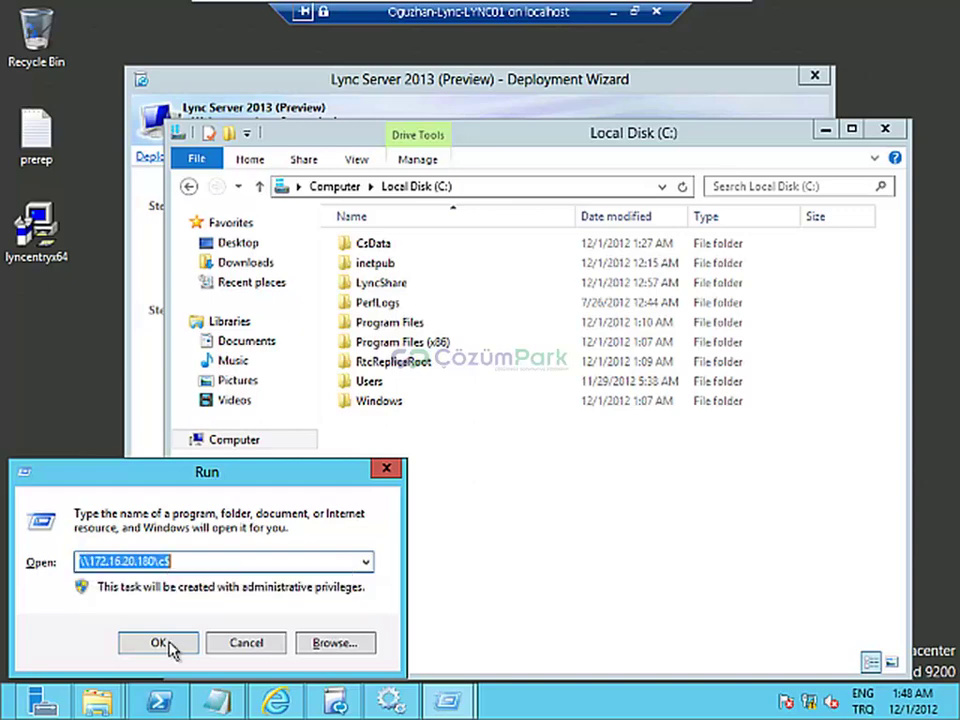
Copy Silverlight_x64 from the share's LYNC2013REQ\Lync 2013 Preq folder to the desktop.
{"action": "left_click", "coordinate": [158, 642]}
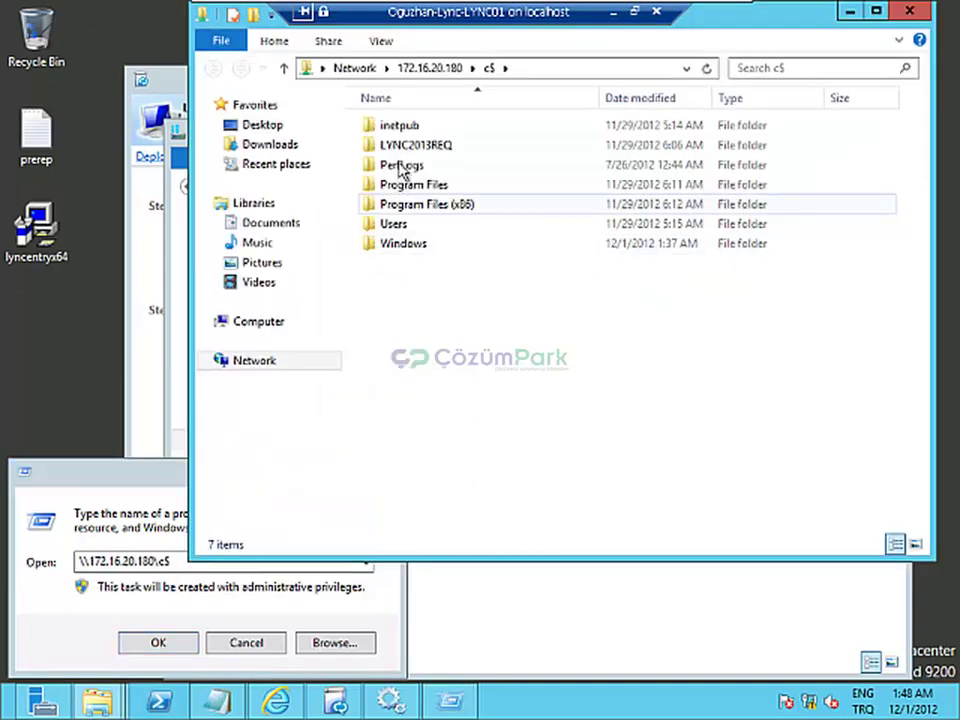
{"action": "double_click", "coordinate": [408, 146]}
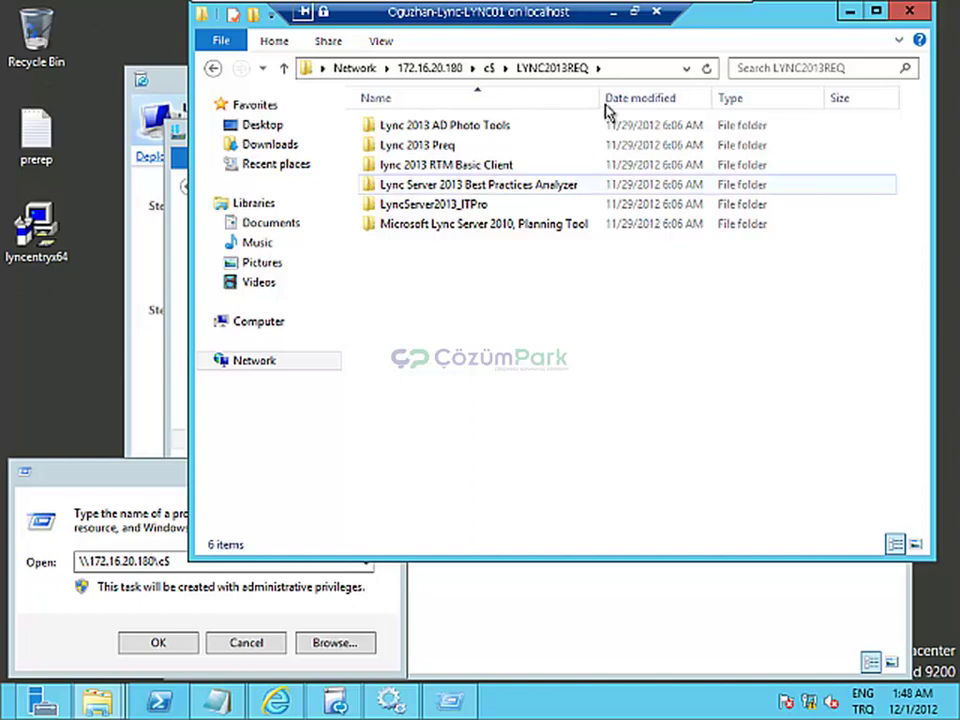
{"action": "double_click", "coordinate": [405, 146]}
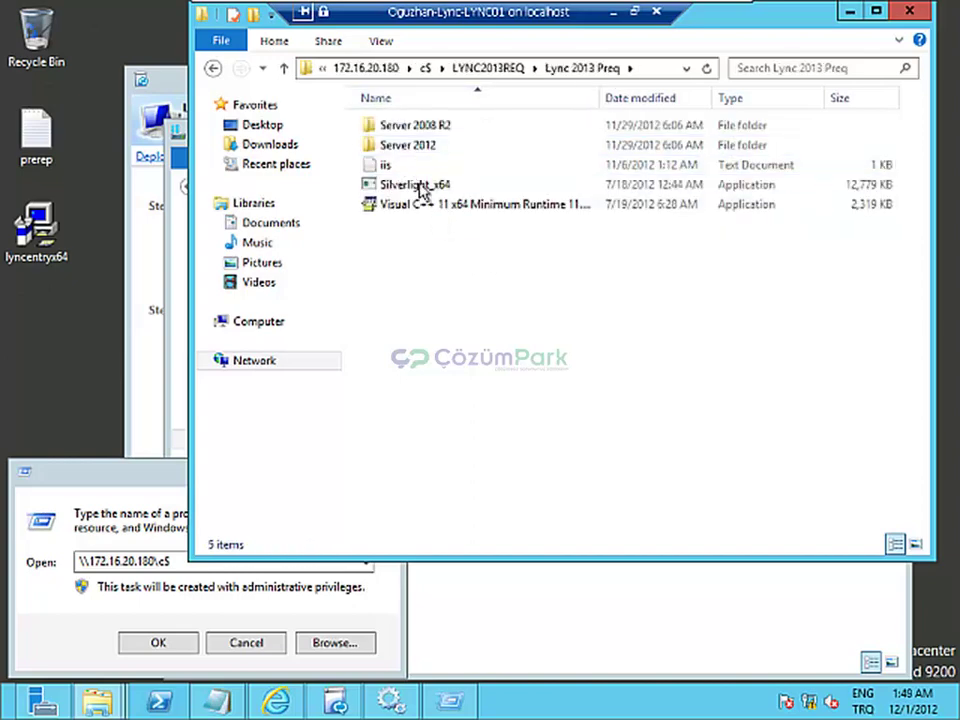
{"action": "right_click", "coordinate": [420, 187]}
{"action": "left_click", "coordinate": [466, 368]}
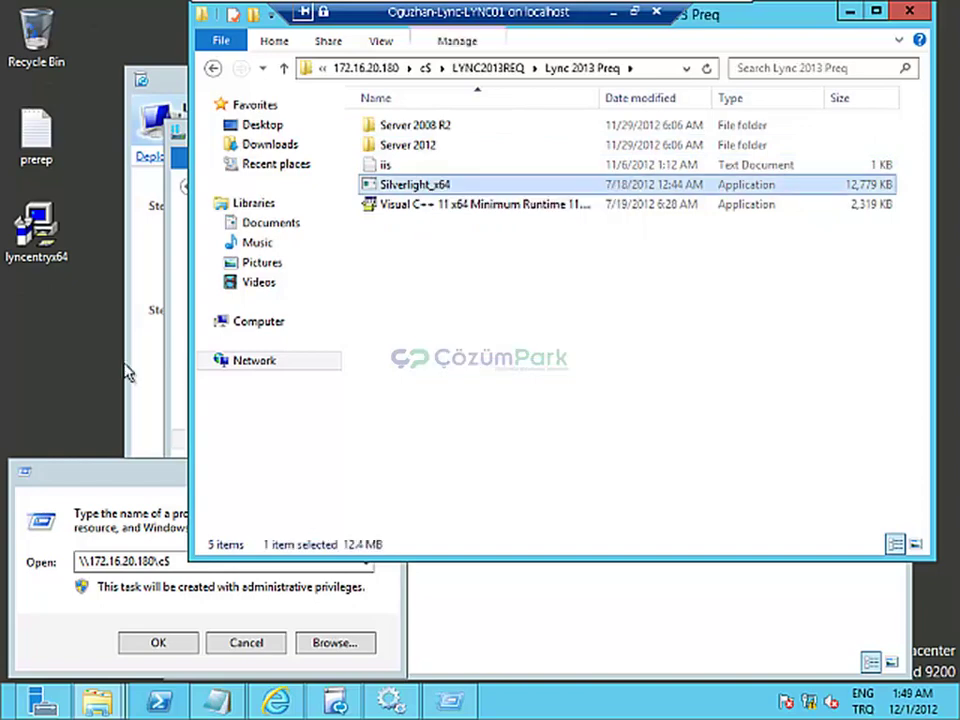
{"action": "right_click", "coordinate": [54, 364]}
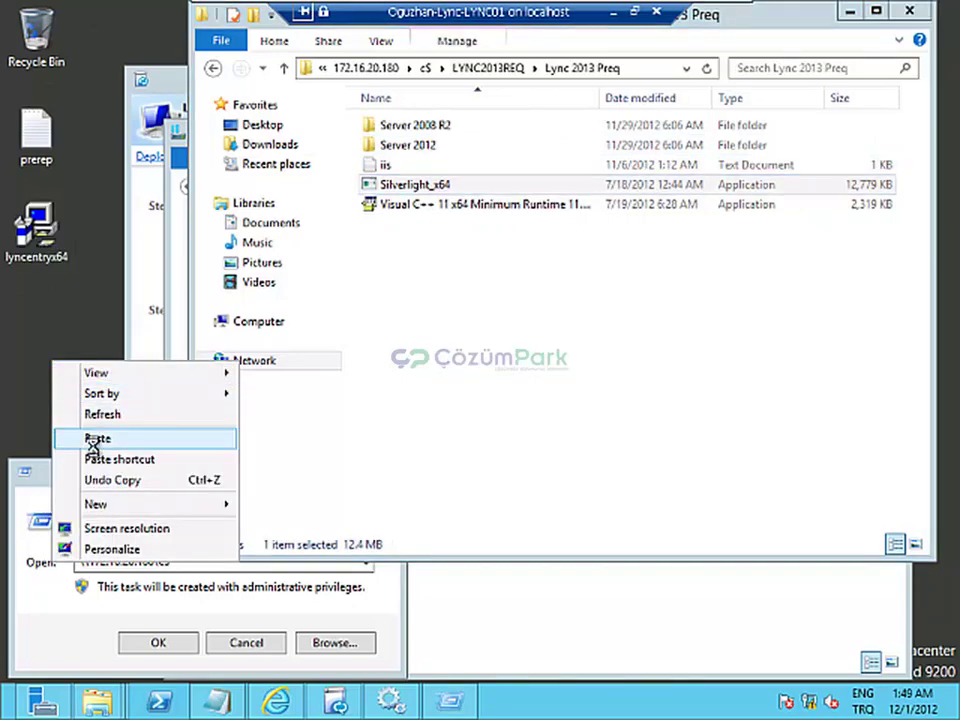
{"action": "left_click", "coordinate": [96, 440]}
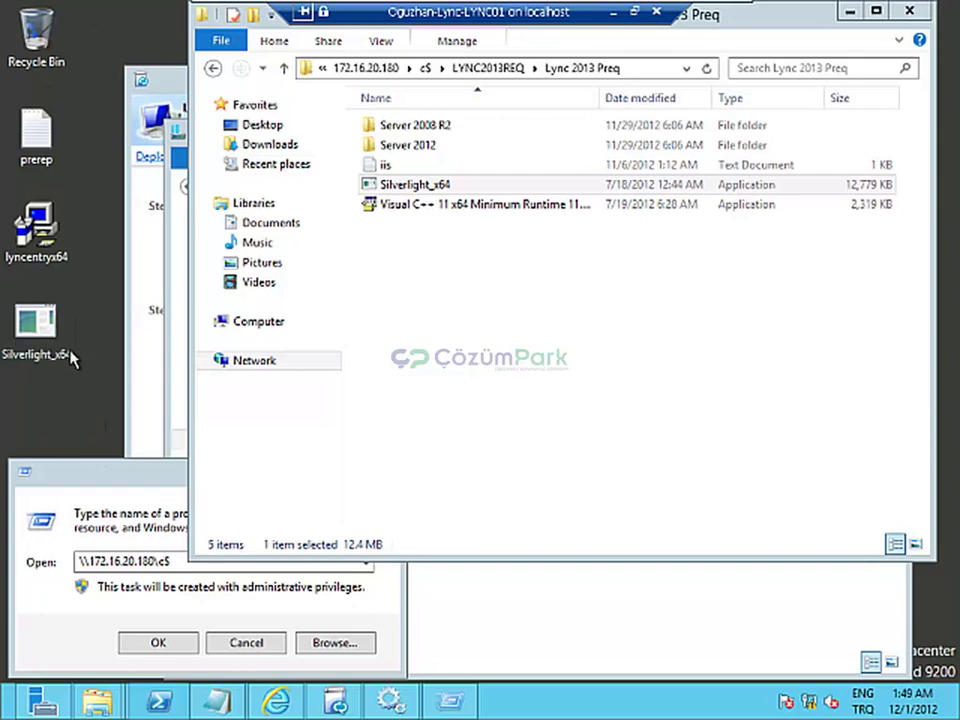
Start the Silverlight_x64 installation, then close Services, both Explorer windows and the Run box.
{"action": "left_click_drag", "start_coordinate": [64, 343], "coordinate": [356, 358]}
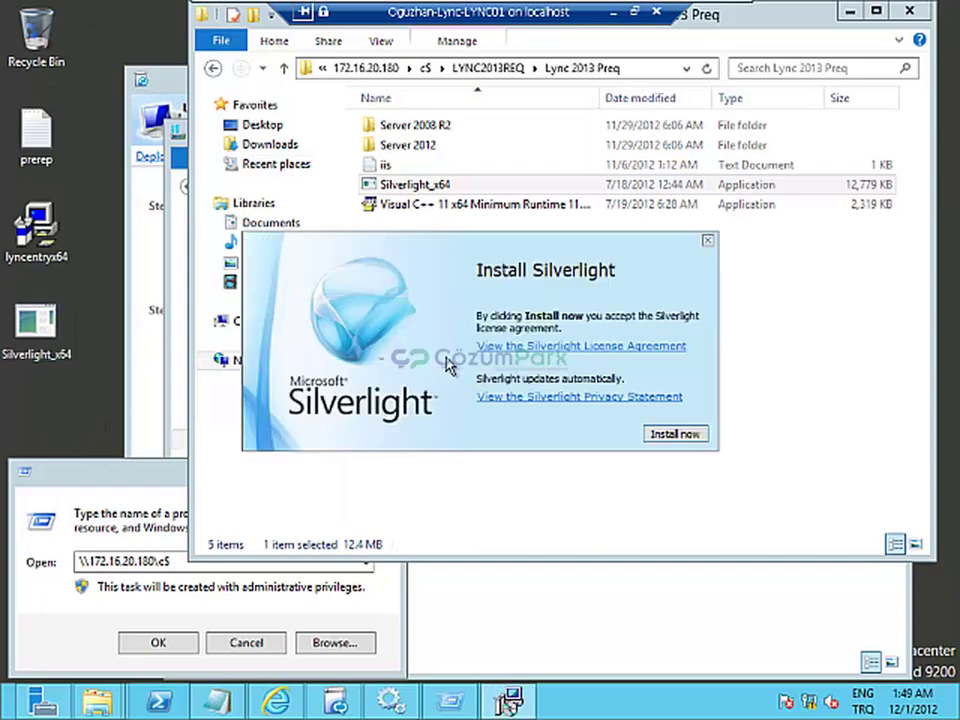
{"action": "left_click", "coordinate": [670, 435]}
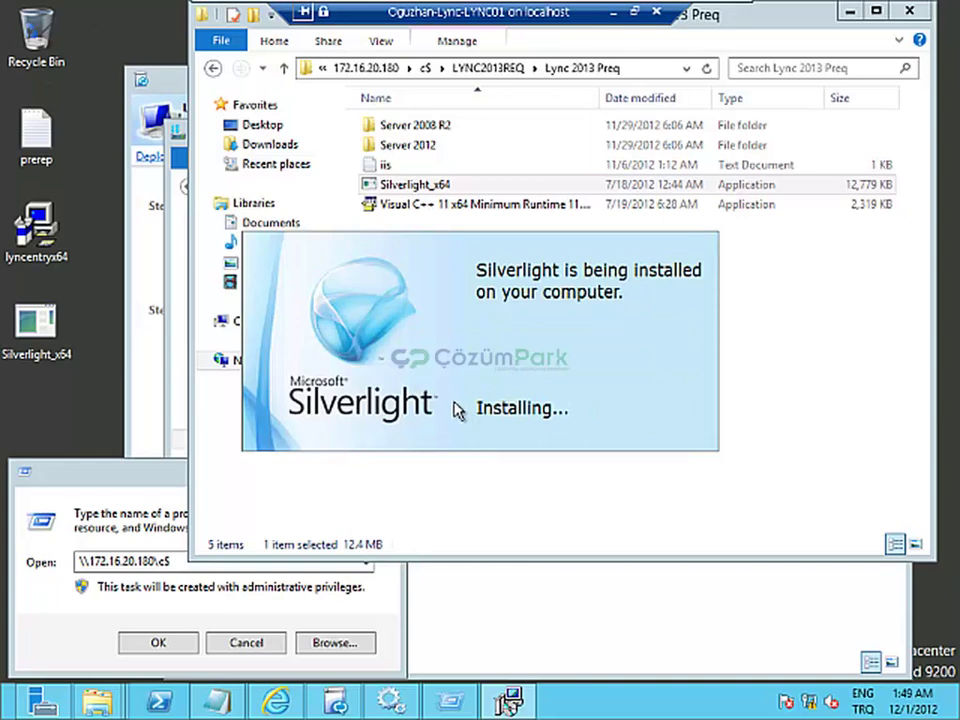
{"action": "left_click", "coordinate": [395, 702]}
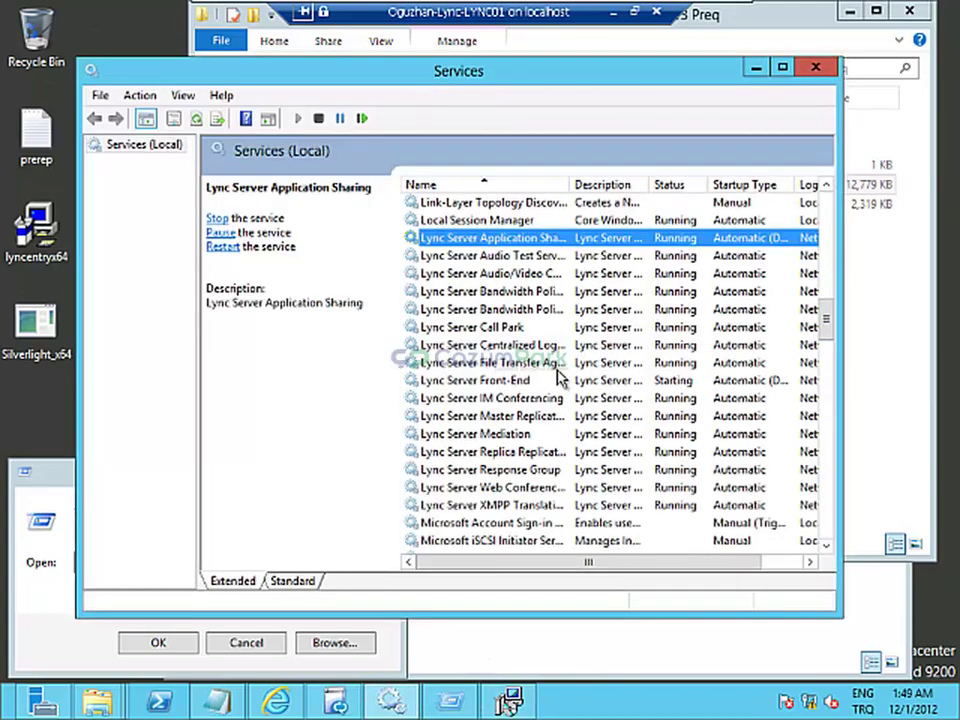
{"action": "left_click", "coordinate": [815, 67]}
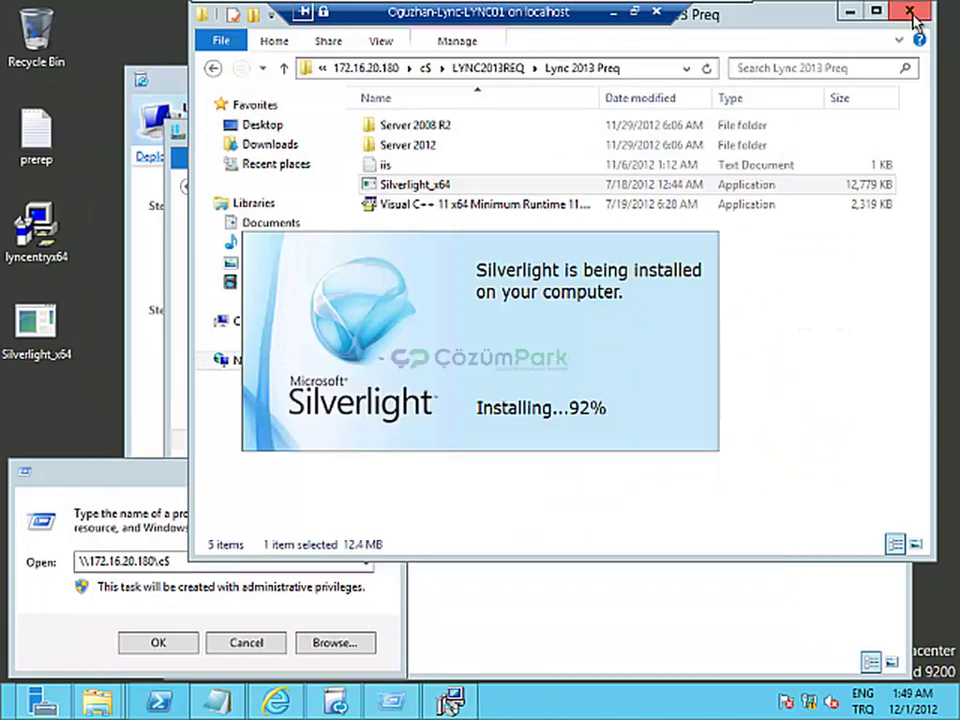
{"action": "left_click", "coordinate": [909, 11]}
{"action": "left_click", "coordinate": [886, 130]}
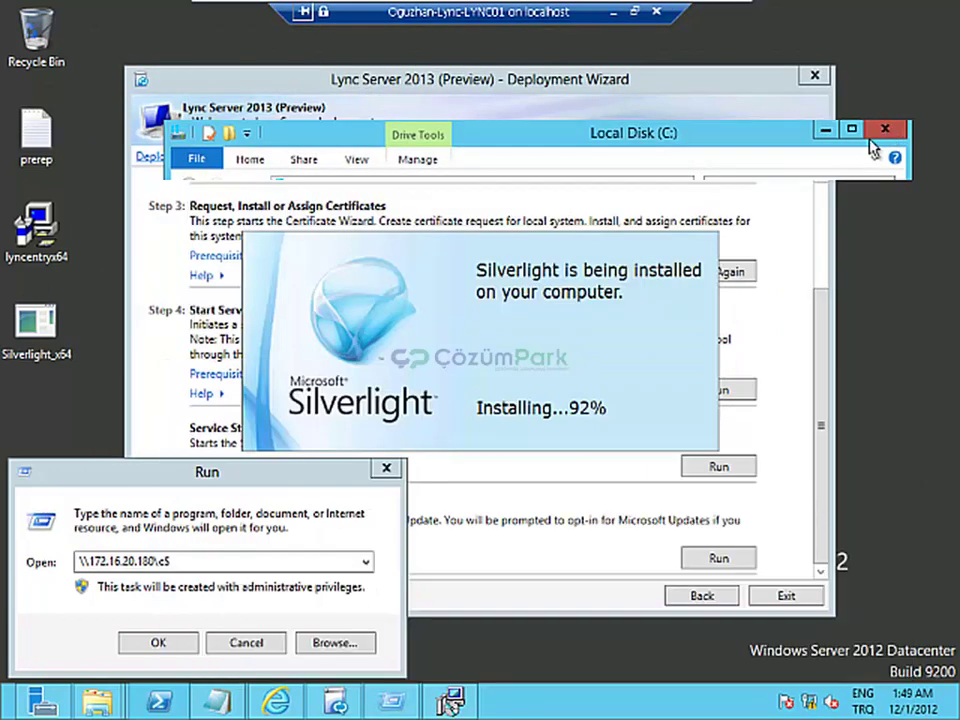
{"action": "left_click", "coordinate": [265, 648]}
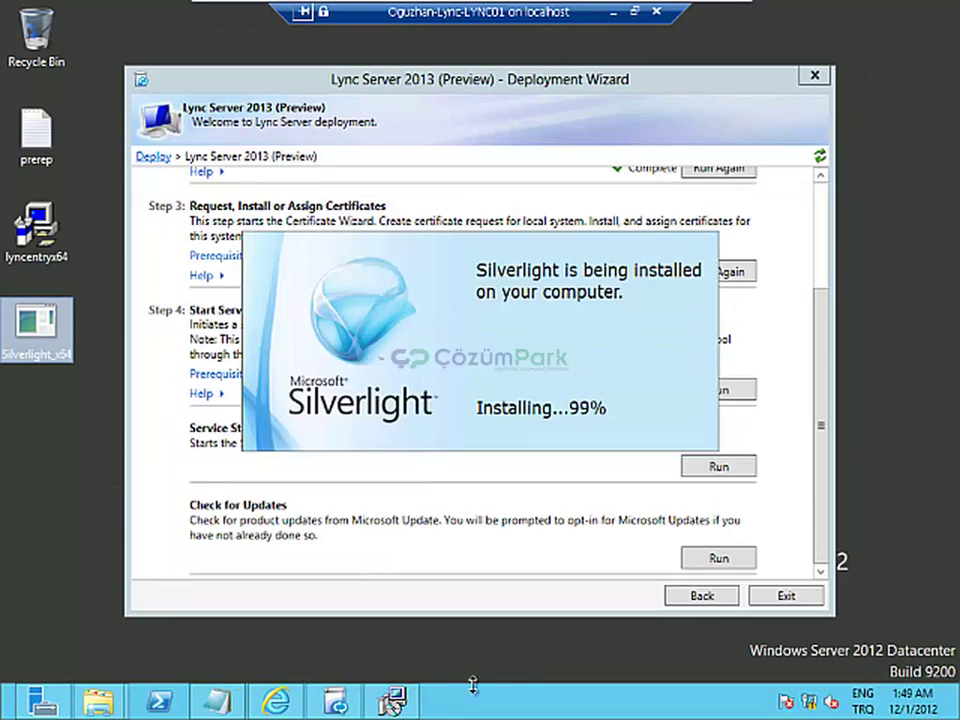
Launch Lync Server Control Panel from the Start screen and exit the Deployment Wizard.
{"action": "key", "text": "super"}
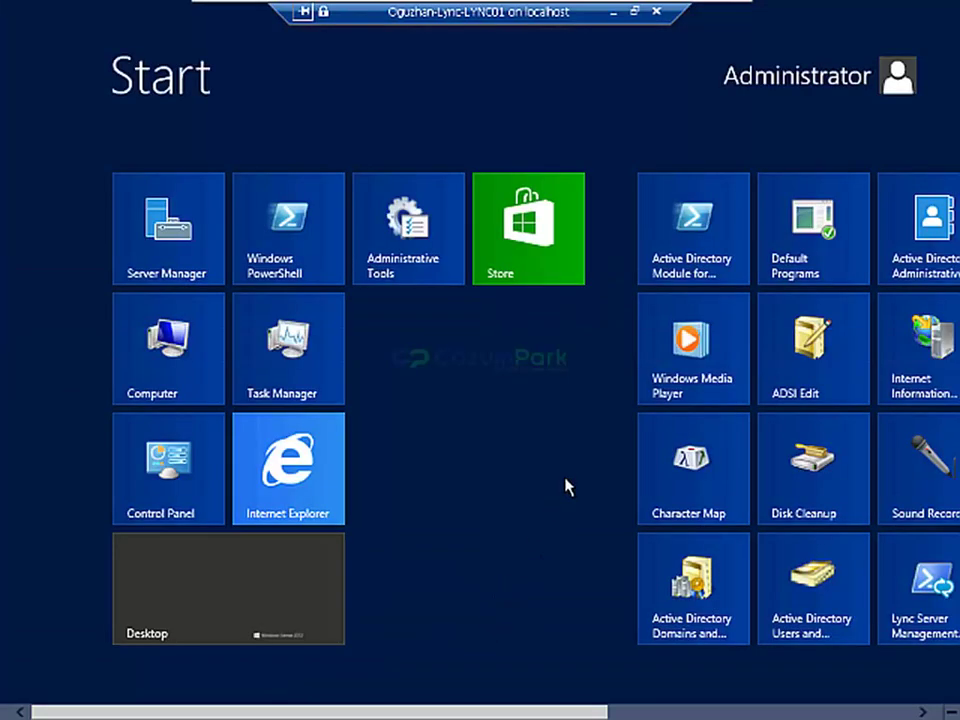
{"action": "left_click", "coordinate": [776, 709]}
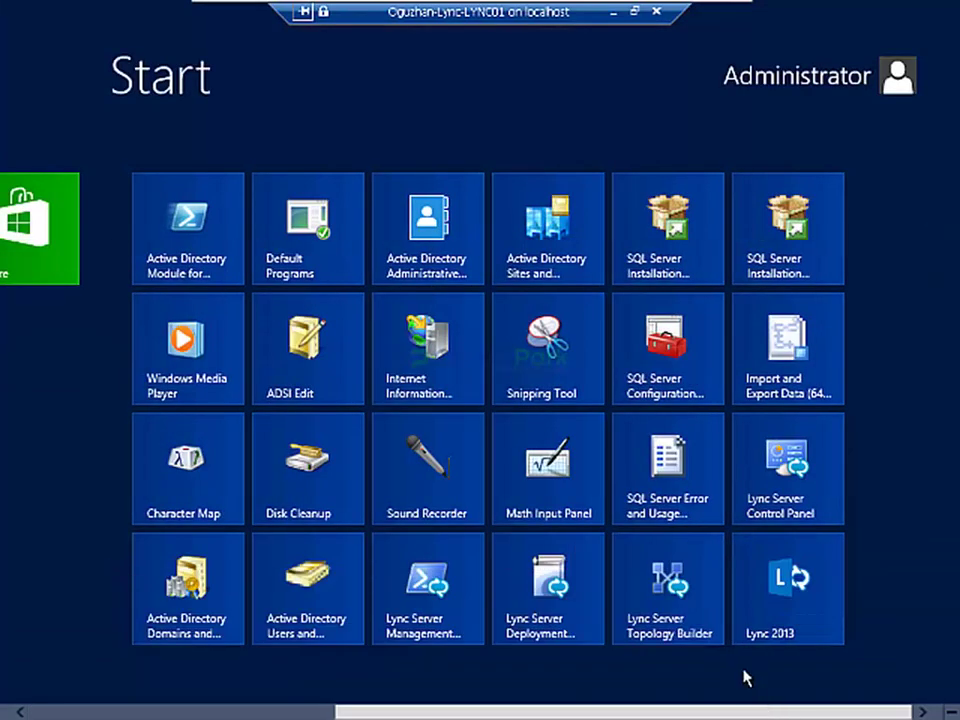
{"action": "left_click", "coordinate": [781, 497]}
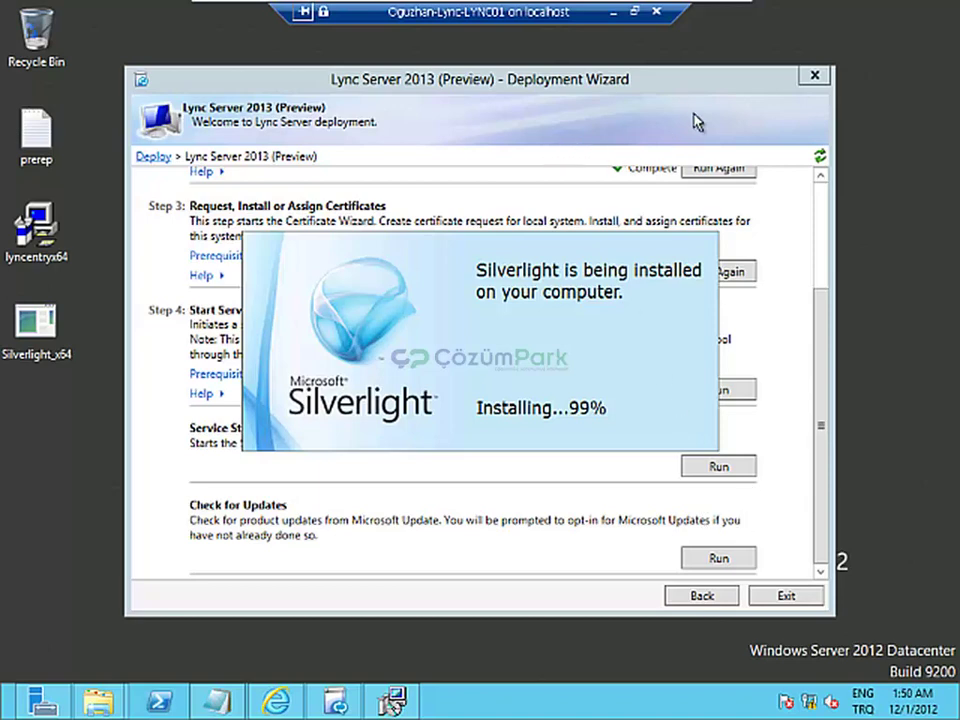
{"action": "left_click", "coordinate": [720, 599]}
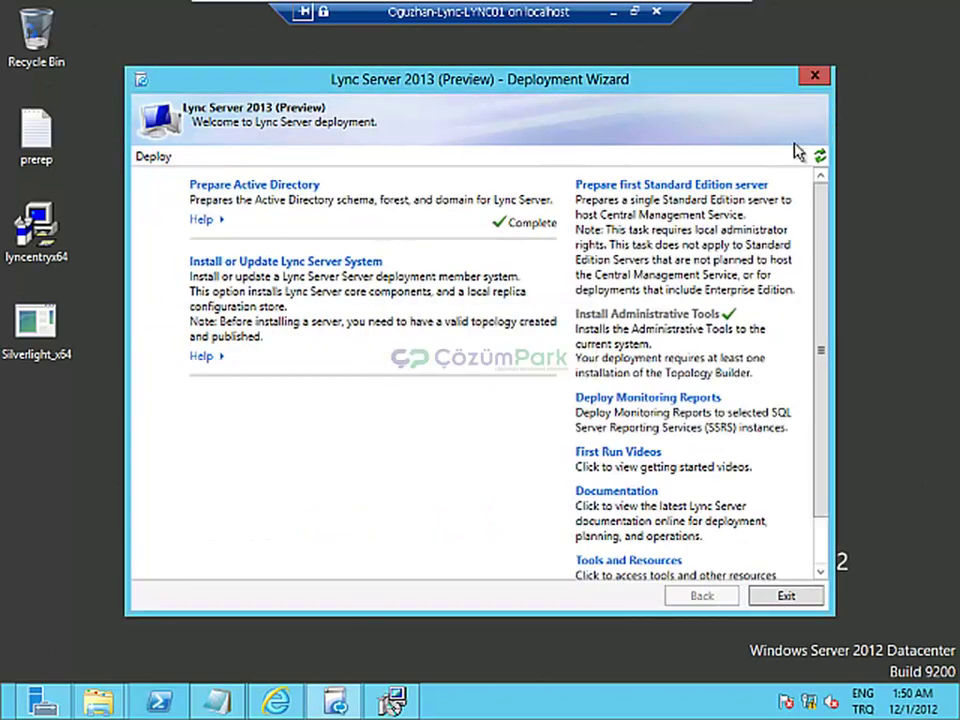
{"action": "left_click", "coordinate": [815, 77]}
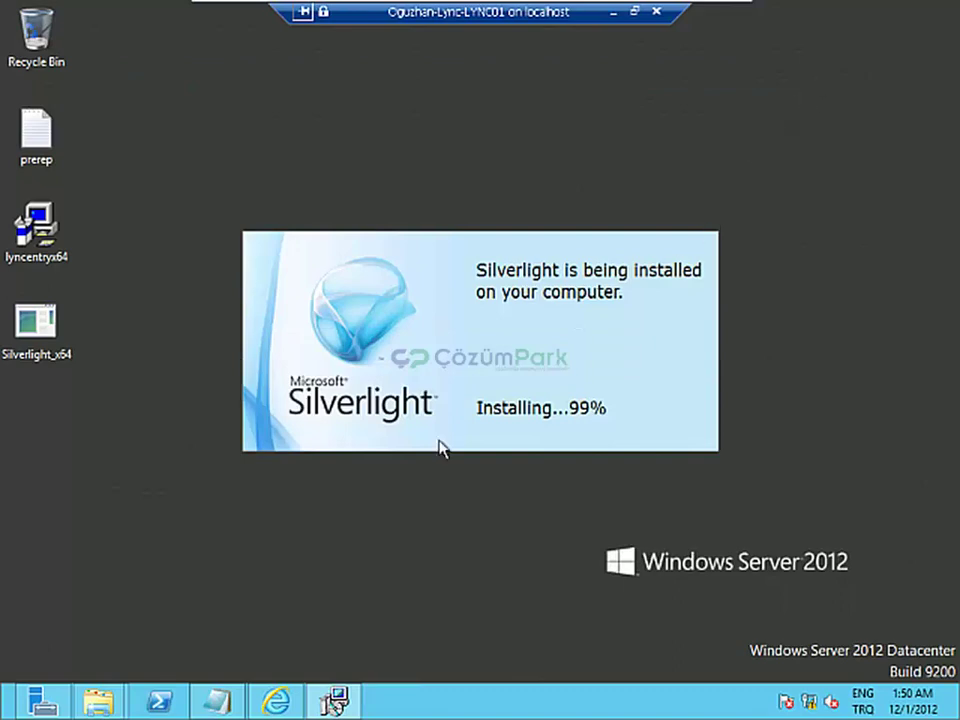
Continue the Silverlight install and set the taskbar to small, never-combined buttons.
{"action": "right_click", "coordinate": [509, 704]}
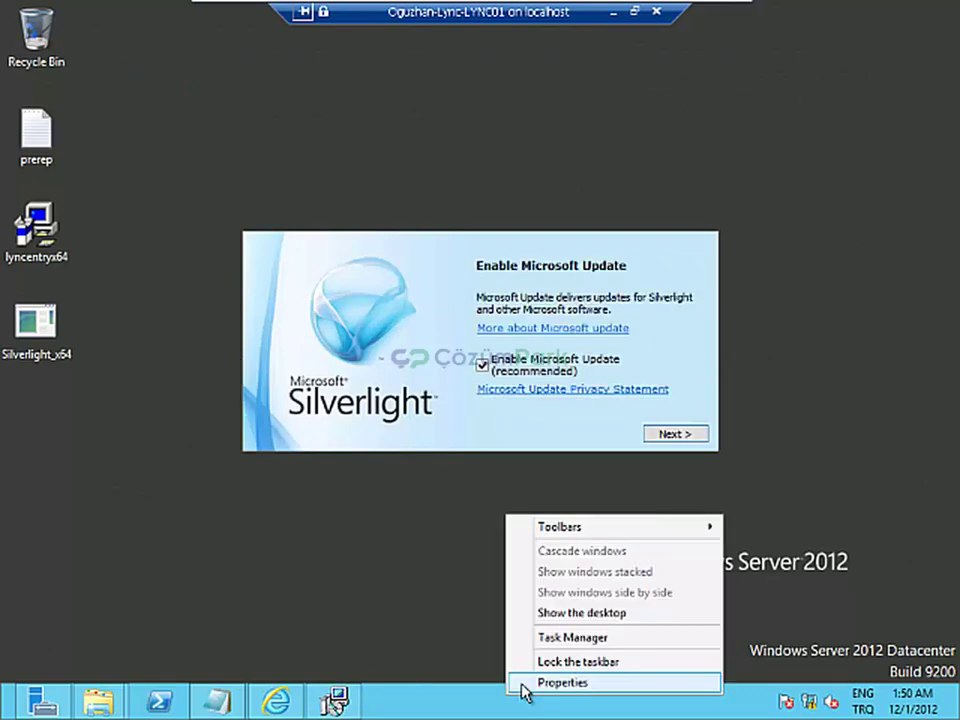
{"action": "left_click", "coordinate": [530, 686]}
{"action": "left_click", "coordinate": [484, 368]}
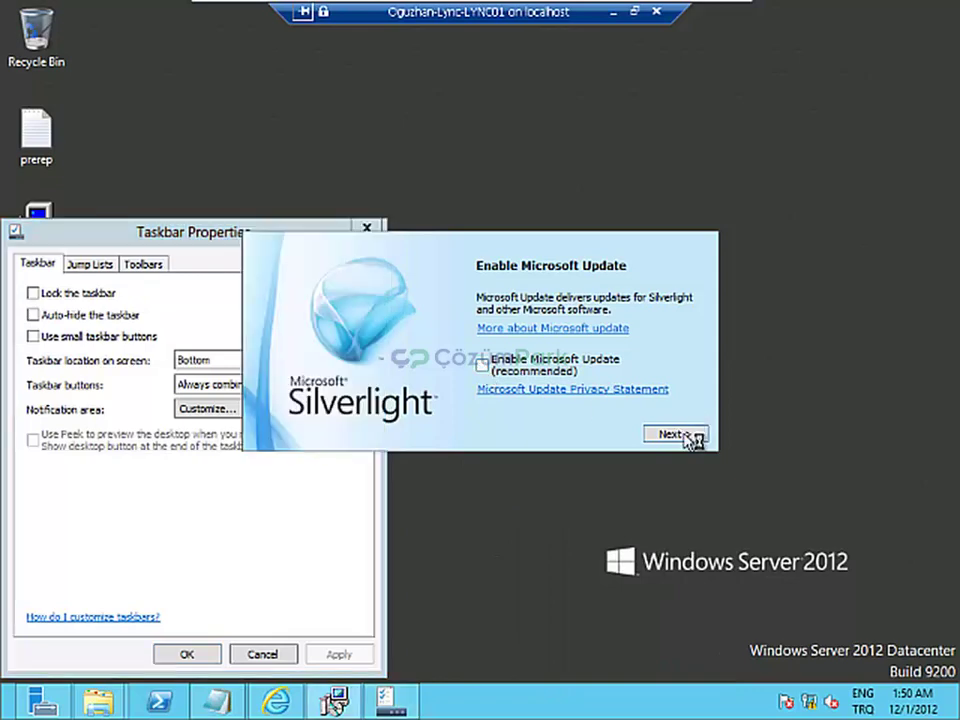
{"action": "left_click", "coordinate": [686, 434]}
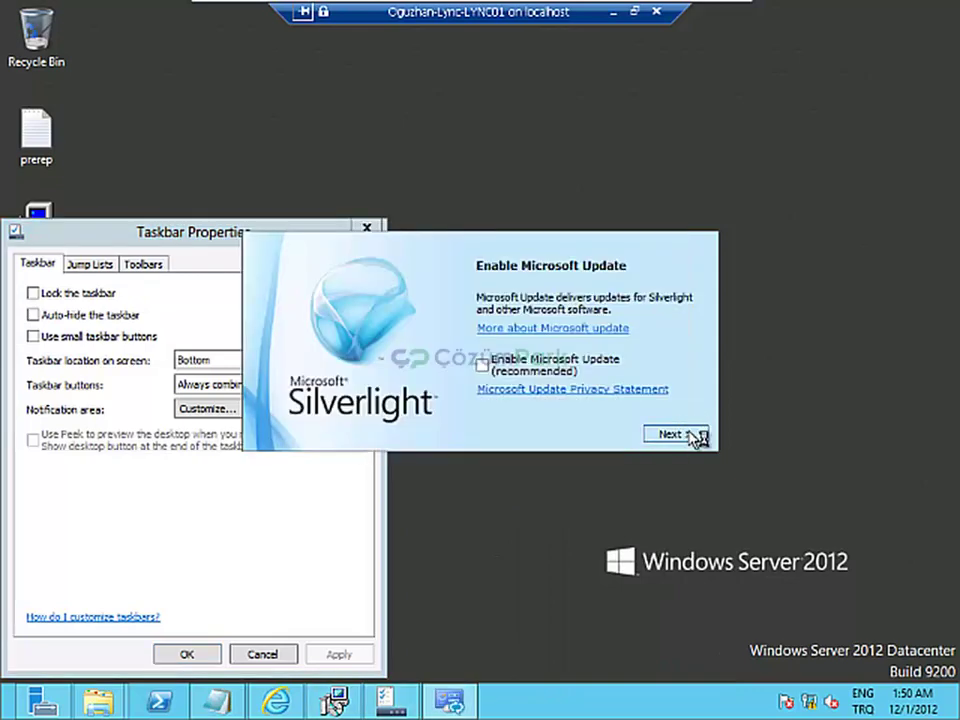
{"action": "left_click", "coordinate": [71, 338]}
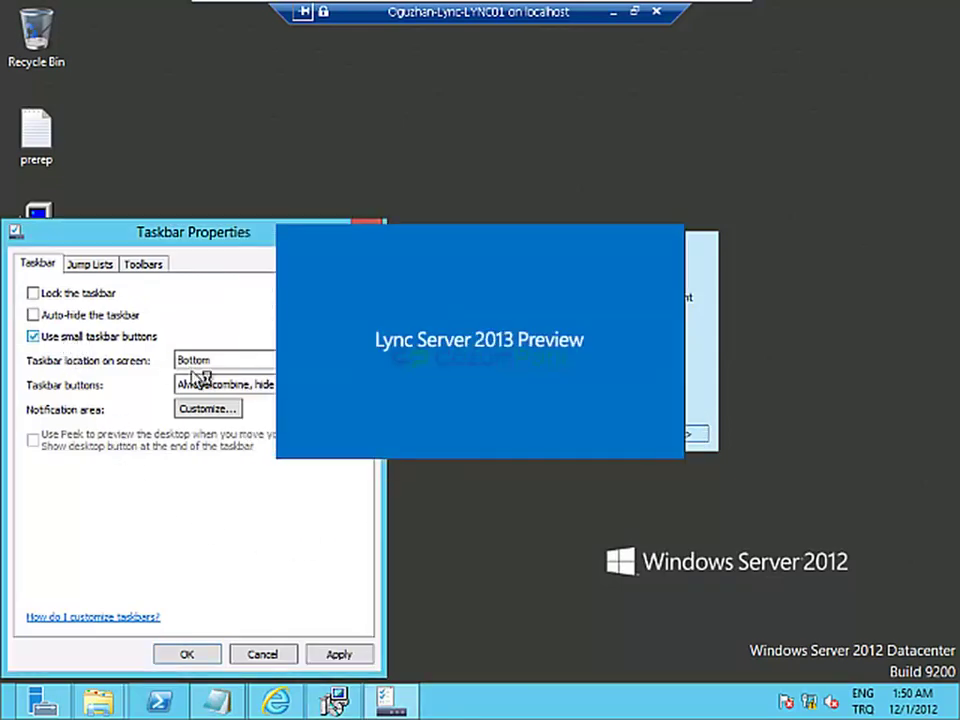
{"action": "left_click", "coordinate": [215, 385]}
{"action": "left_click", "coordinate": [230, 425]}
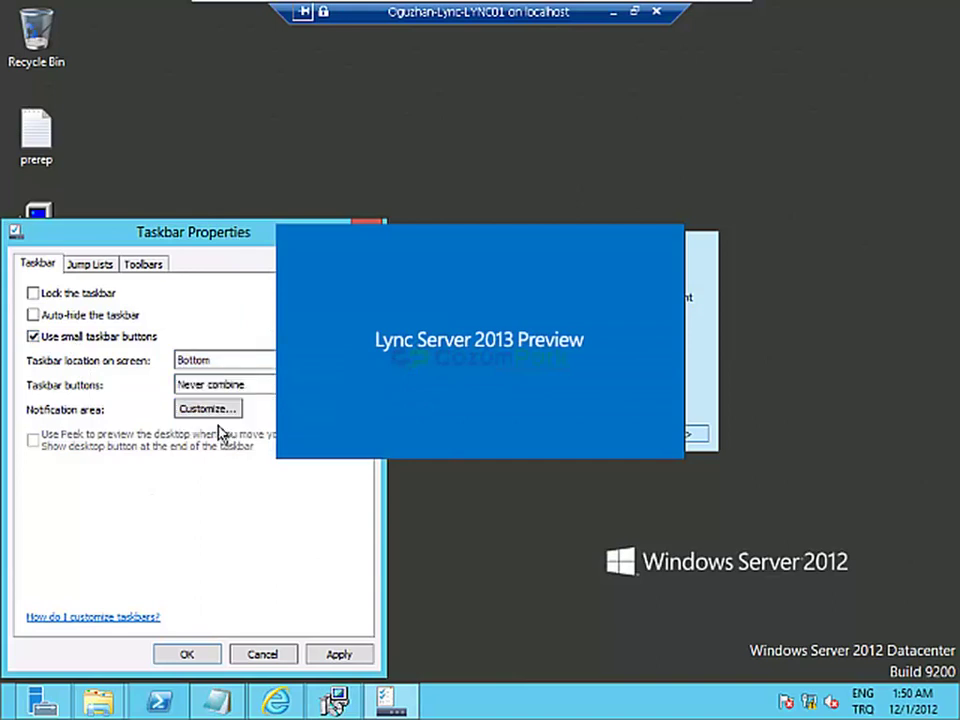
{"action": "left_click", "coordinate": [187, 655]}
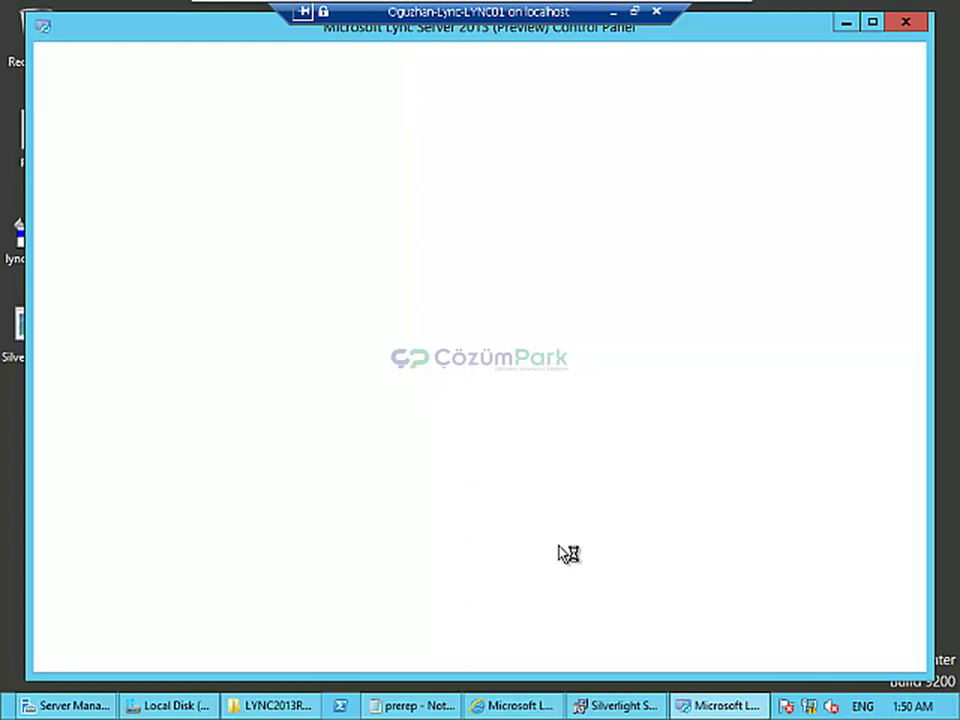
Restore the Control Panel, close the prerep notes, and sign in with the administrator credentials.
{"action": "left_click", "coordinate": [846, 24]}
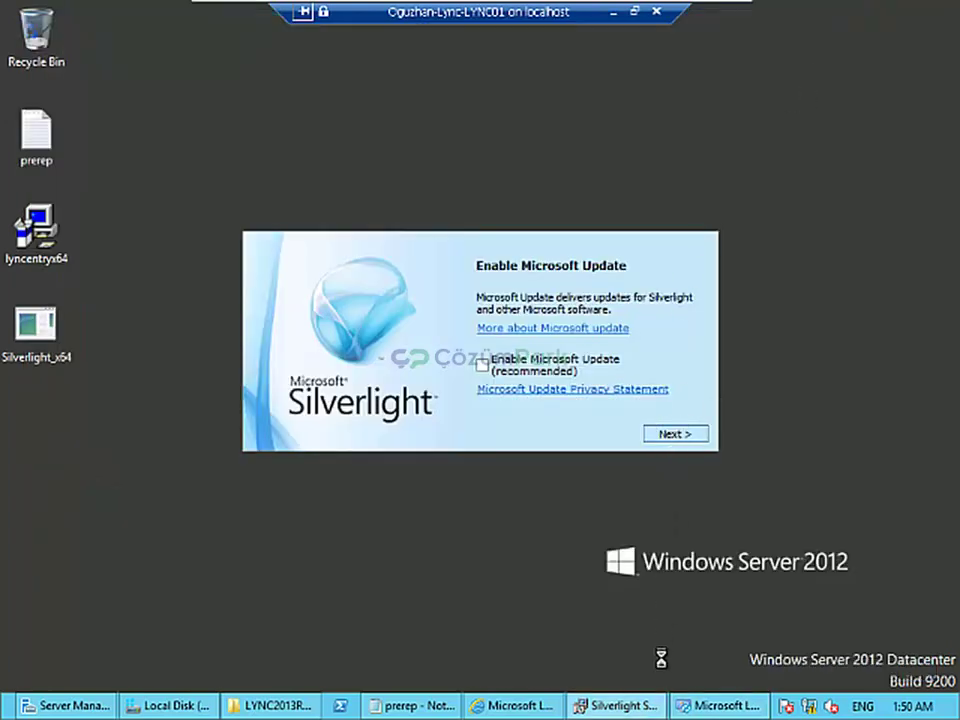
{"action": "left_click", "coordinate": [705, 705]}
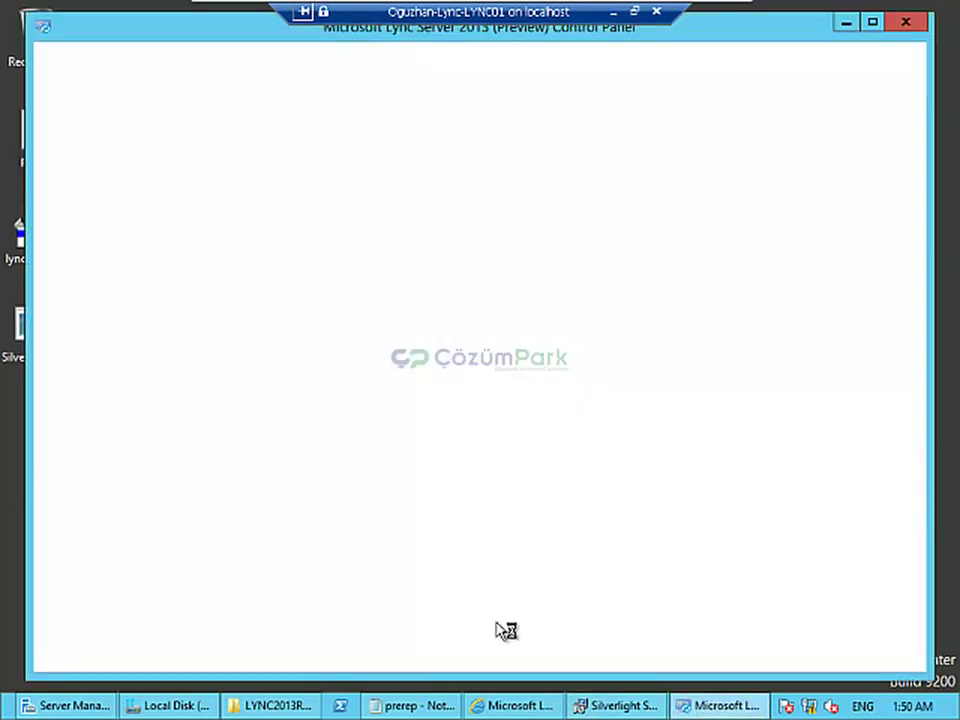
{"action": "left_click", "coordinate": [412, 705]}
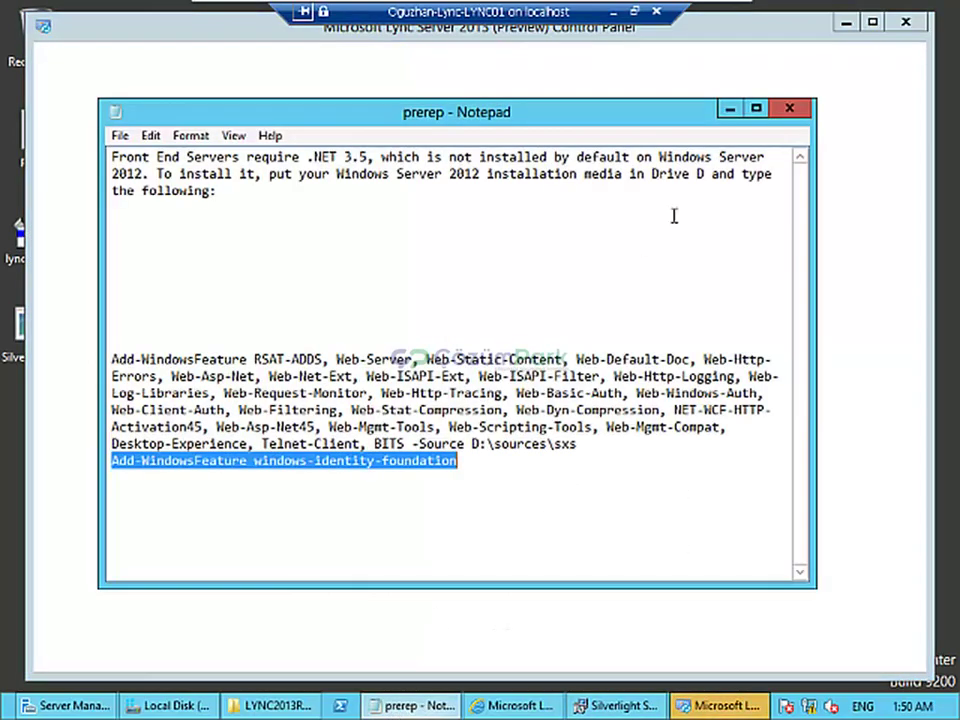
{"action": "left_click", "coordinate": [790, 109]}
{"action": "left_click", "coordinate": [452, 343]}
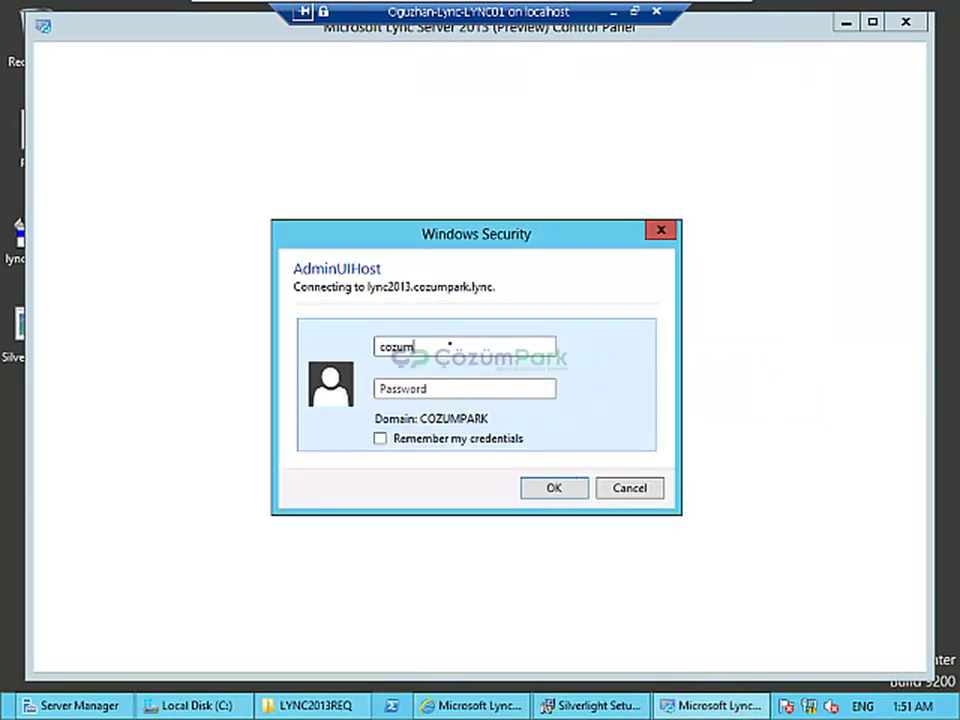
{"action": "type", "text": "cozumpark\\administrator"}
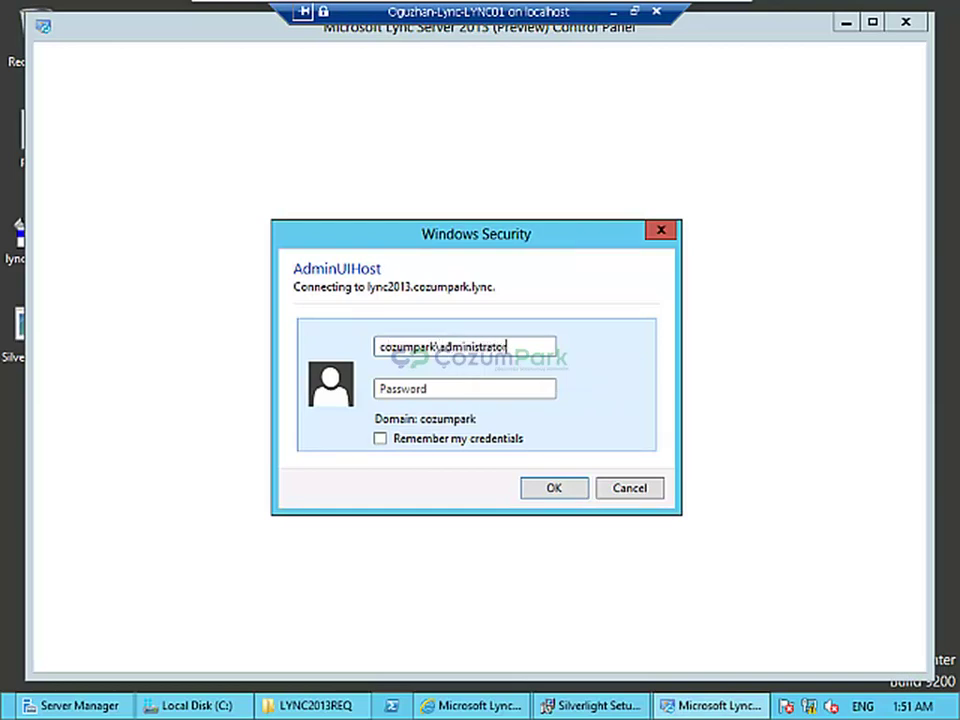
{"action": "key", "text": "Tab"}
{"action": "type", "text": "P"}
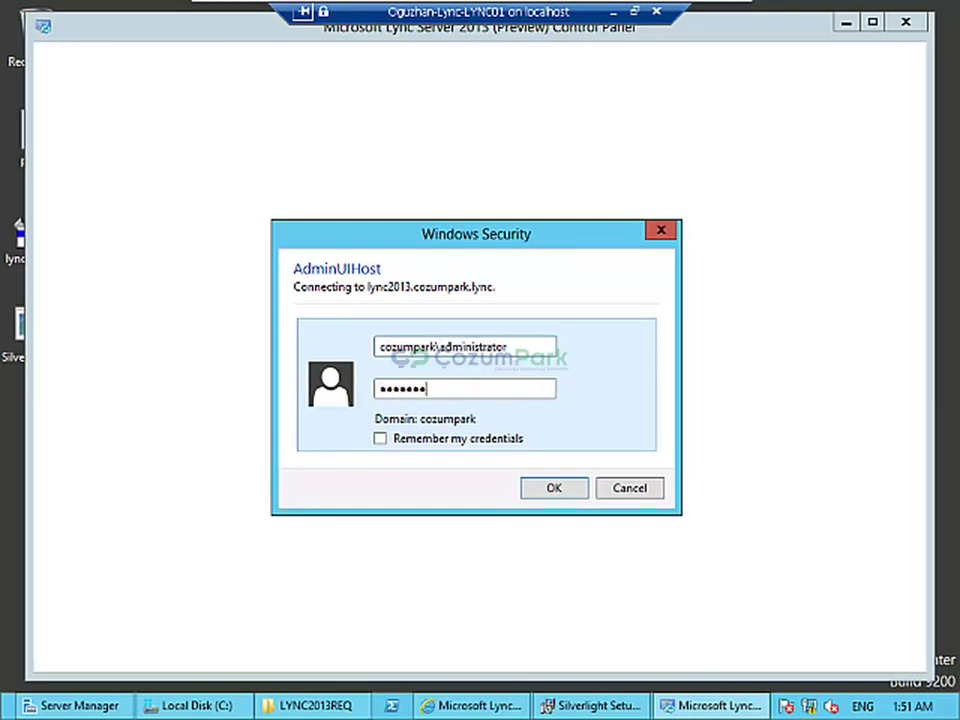
{"action": "key", "text": "Return"}
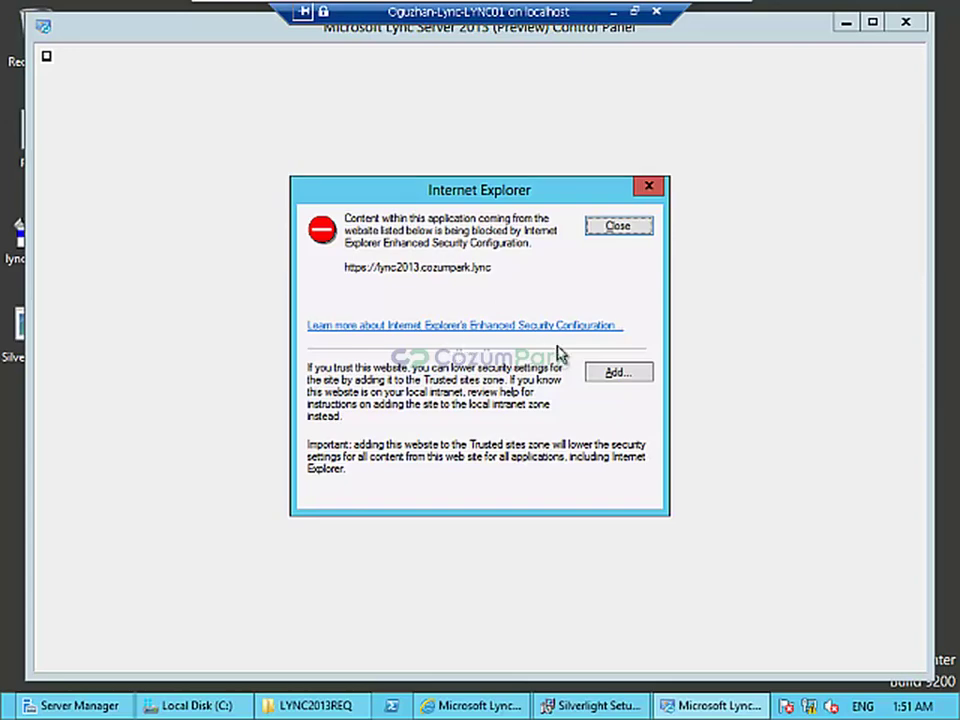
{"action": "left_click", "coordinate": [614, 370]}
{"action": "left_click", "coordinate": [613, 332]}
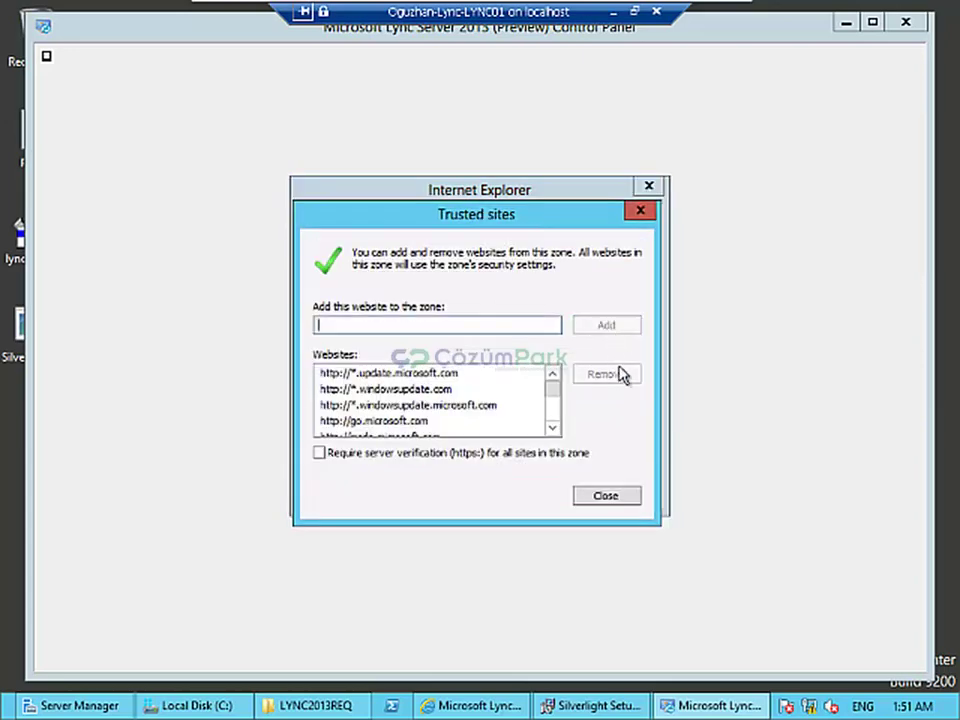
{"action": "left_click", "coordinate": [606, 496]}
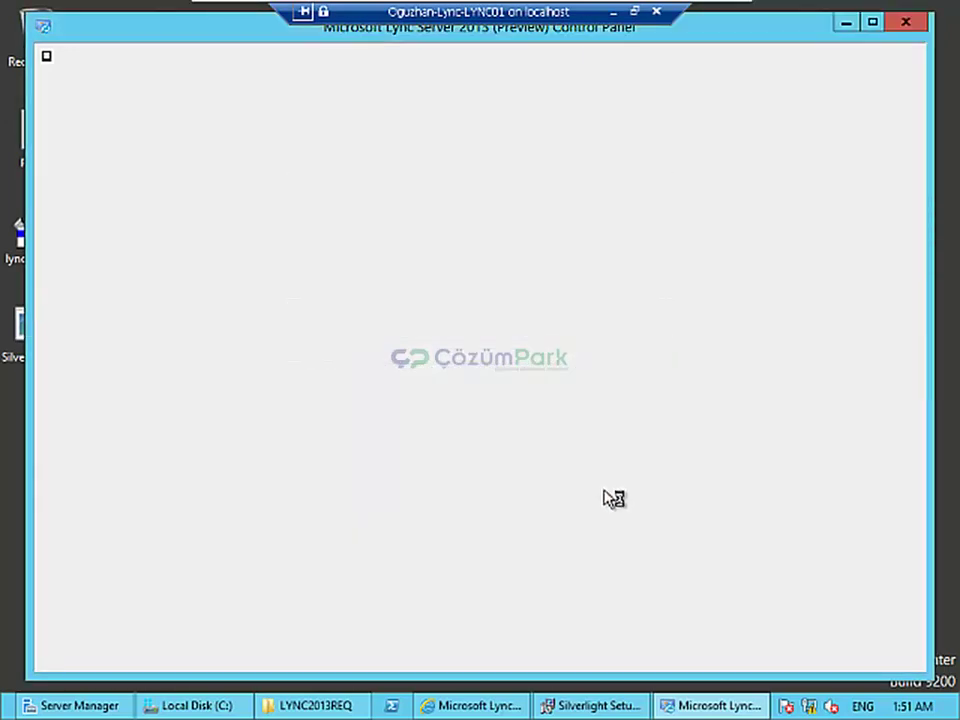
{"action": "left_click", "coordinate": [452, 364]}
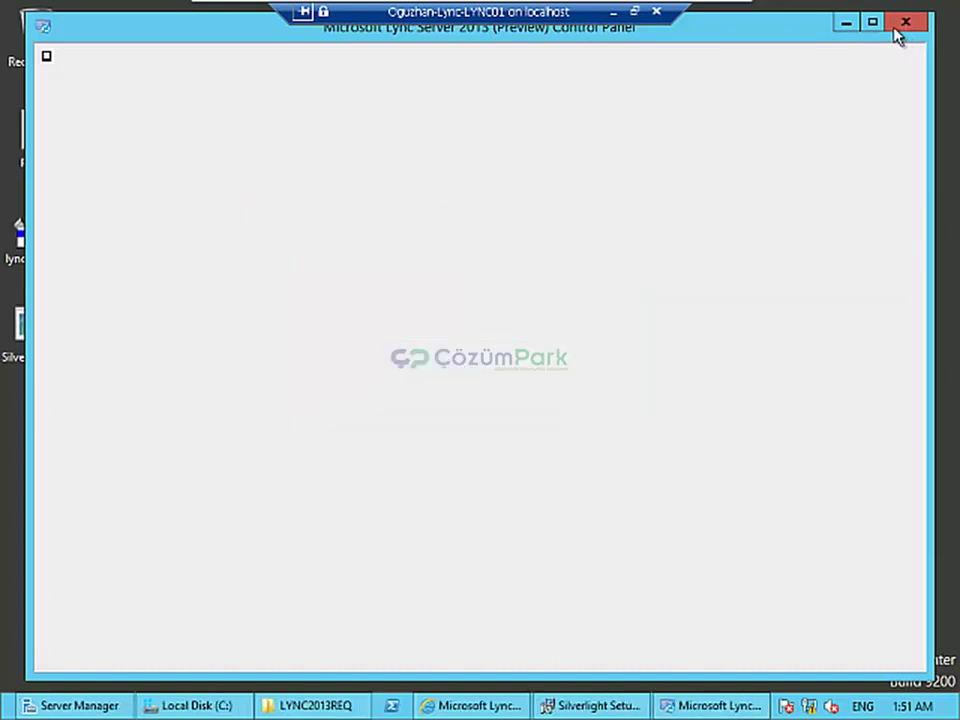
Launch Lync Server Control Panel from Start and sign in with the domain administrator account.
{"action": "key", "text": "super"}
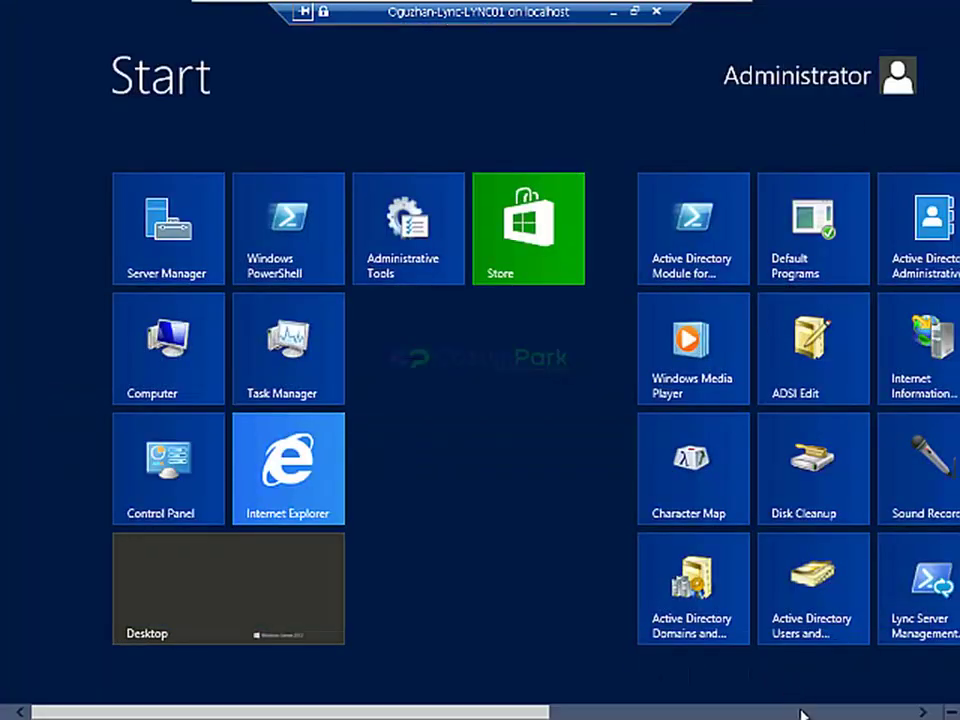
{"action": "left_click", "coordinate": [800, 713]}
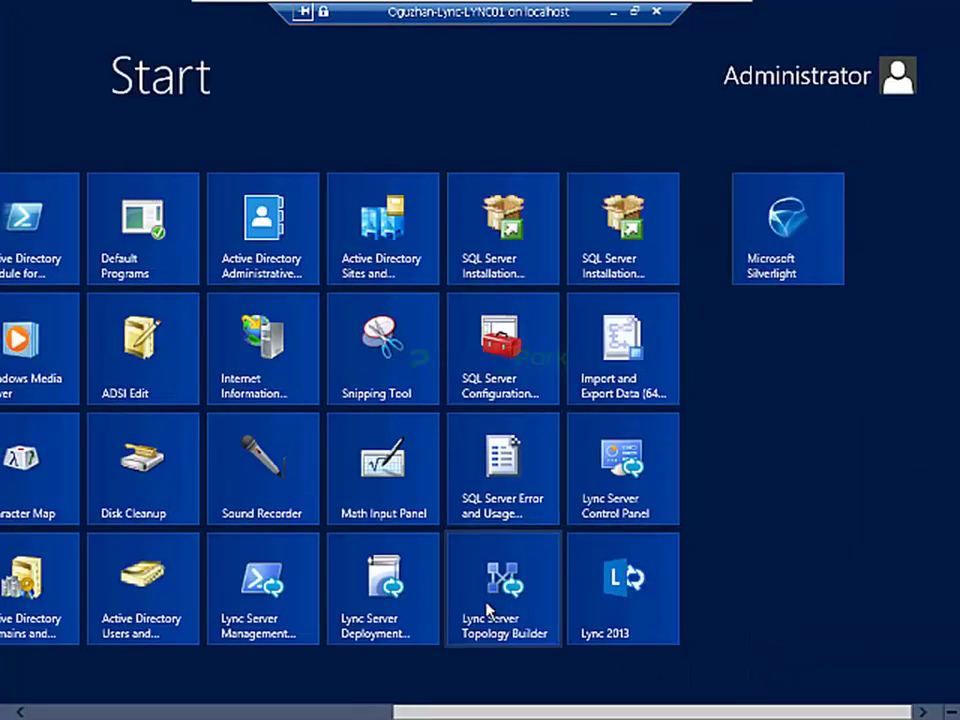
{"action": "left_click", "coordinate": [635, 497]}
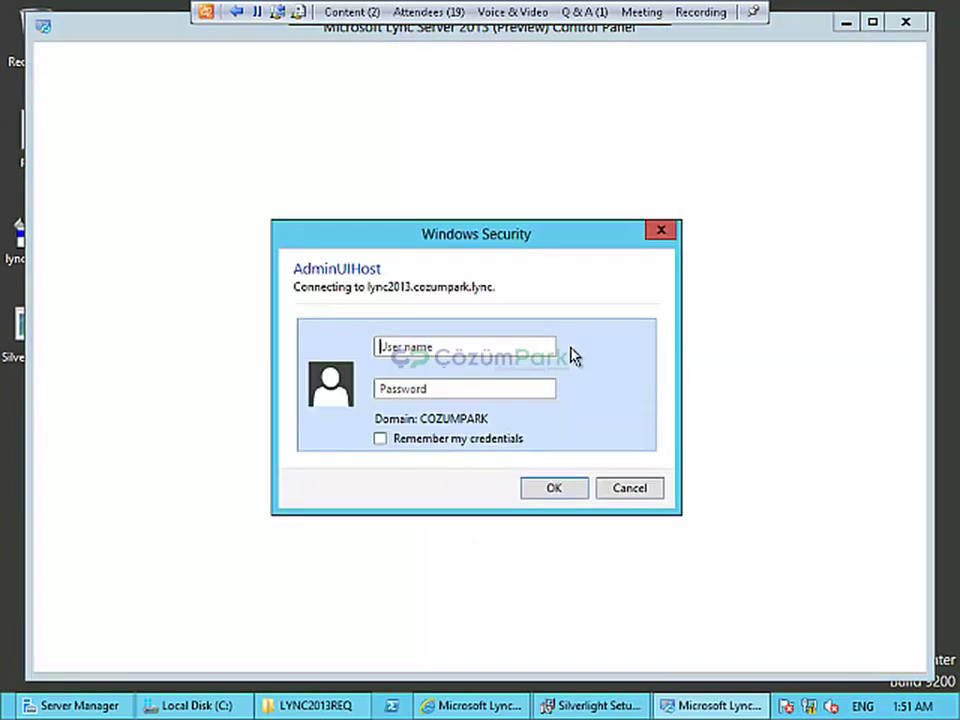
{"action": "left_click", "coordinate": [460, 350]}
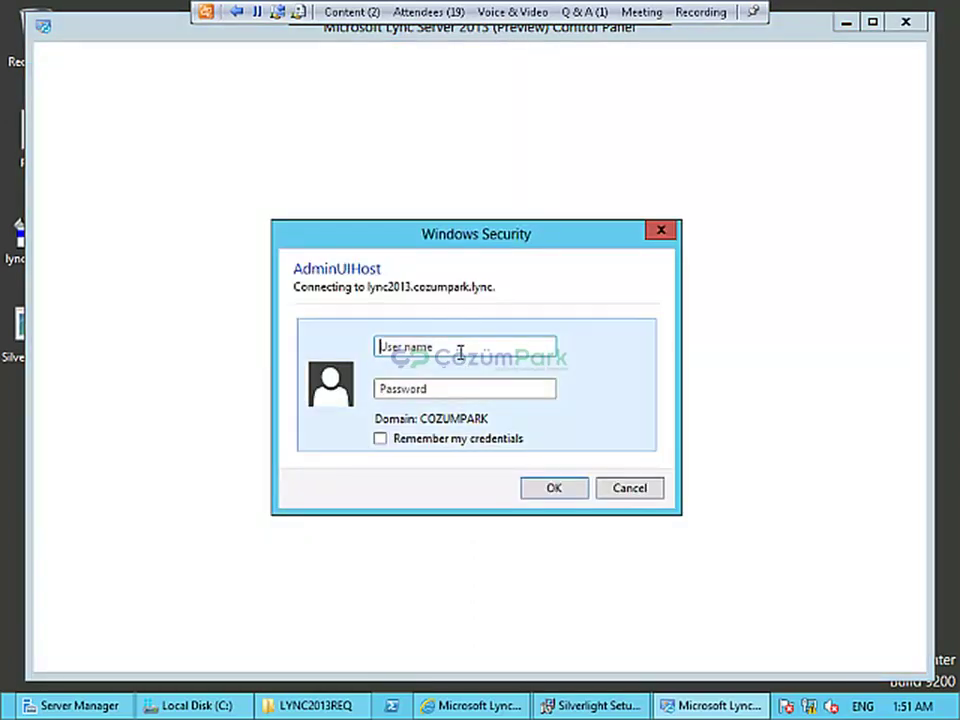
{"action": "type", "text": "cozumpark\\administ"}
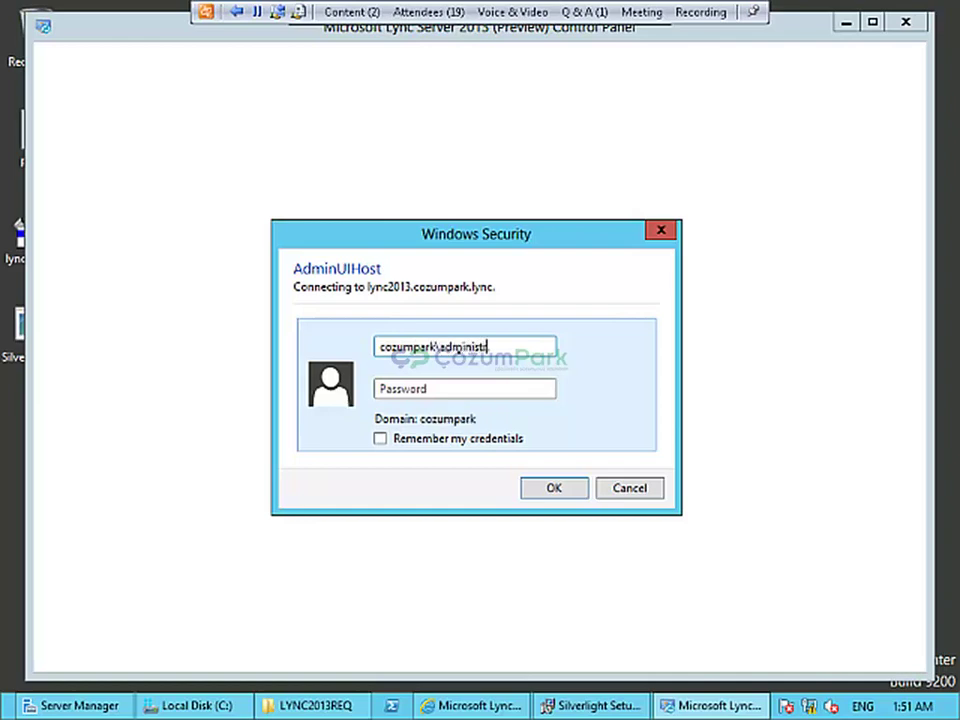
{"action": "type", "text": "*"}
{"action": "key", "text": "Return"}
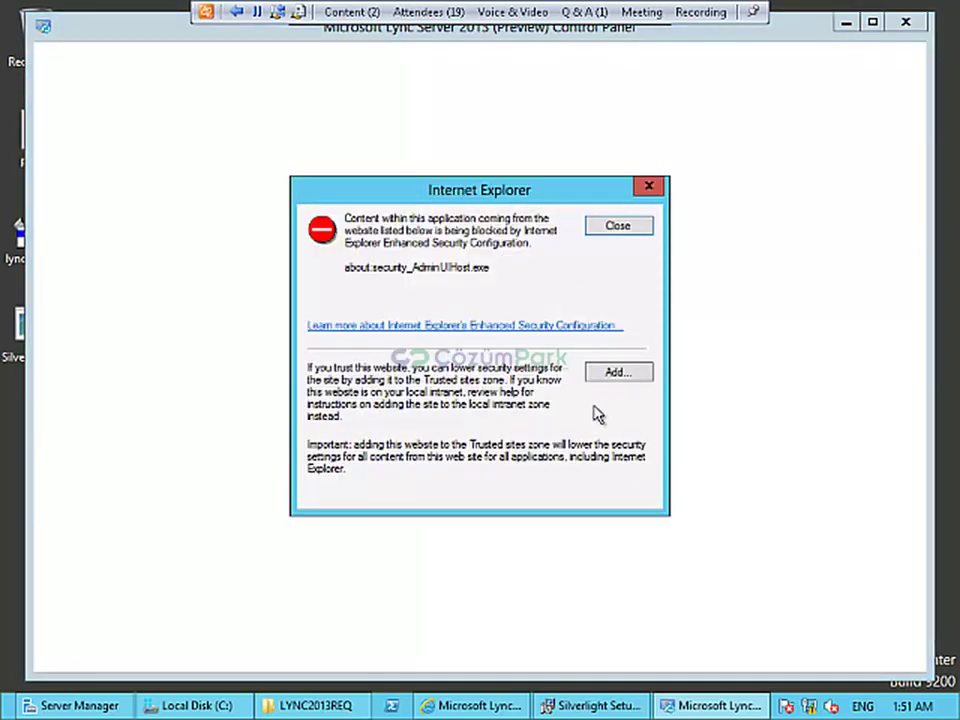
Add about:security_AdminUIHost.exe to the trusted sites and close the blocked-content dialogs.
{"action": "left_click", "coordinate": [617, 374]}
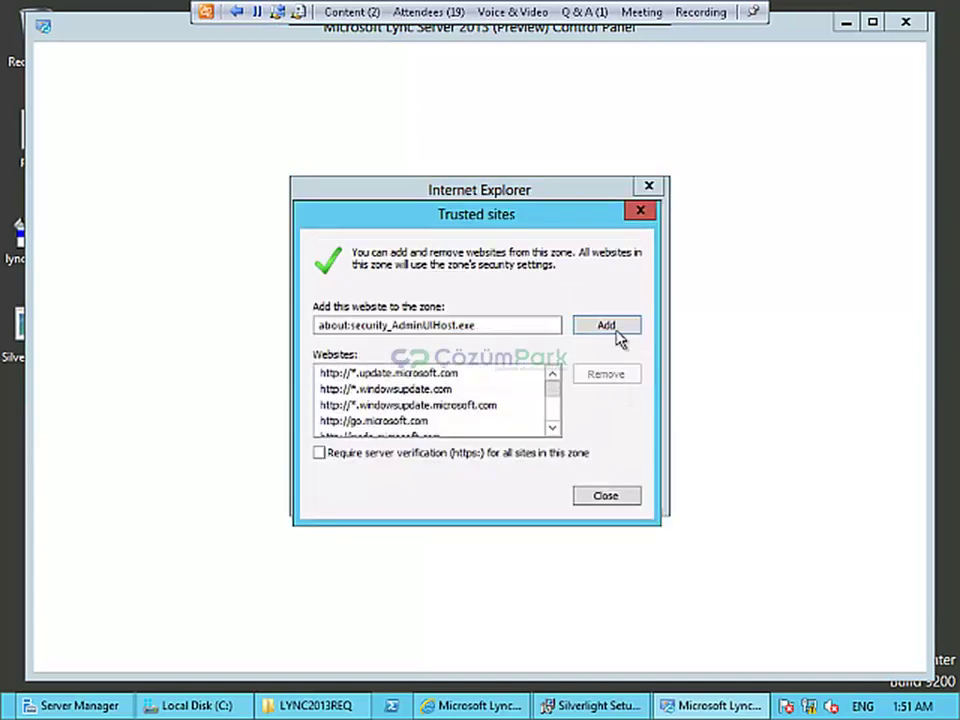
{"action": "left_click", "coordinate": [608, 326]}
{"action": "left_click", "coordinate": [606, 496]}
{"action": "left_click", "coordinate": [606, 508]}
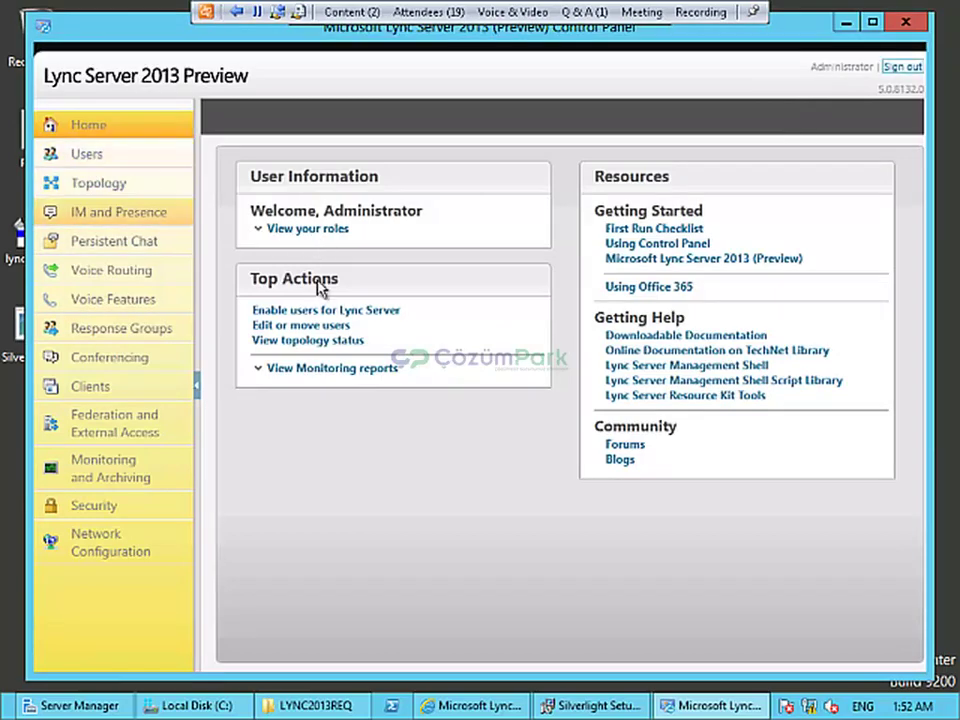
Start enabling users and select the searched user from Active Directory.
{"action": "left_click", "coordinate": [330, 312]}
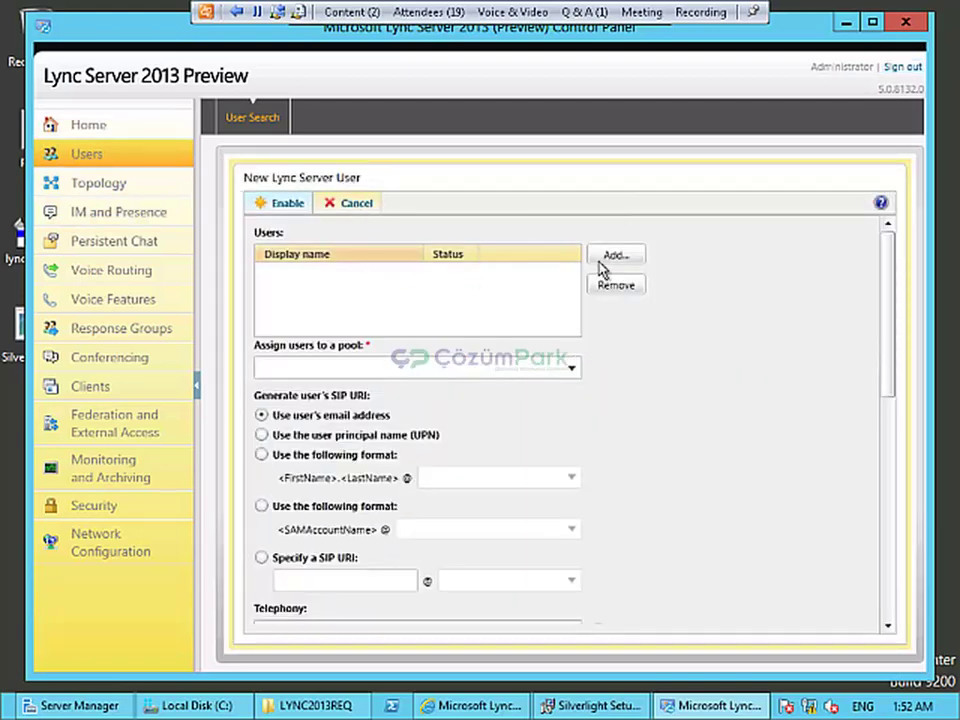
{"action": "left_click", "coordinate": [612, 257]}
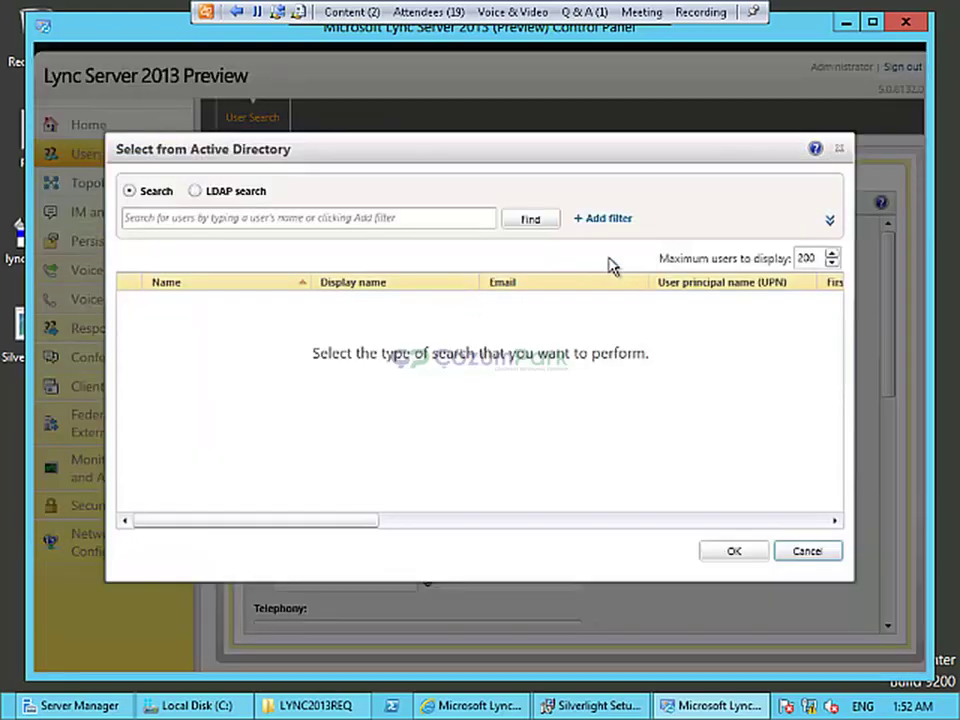
{"action": "left_click", "coordinate": [423, 221]}
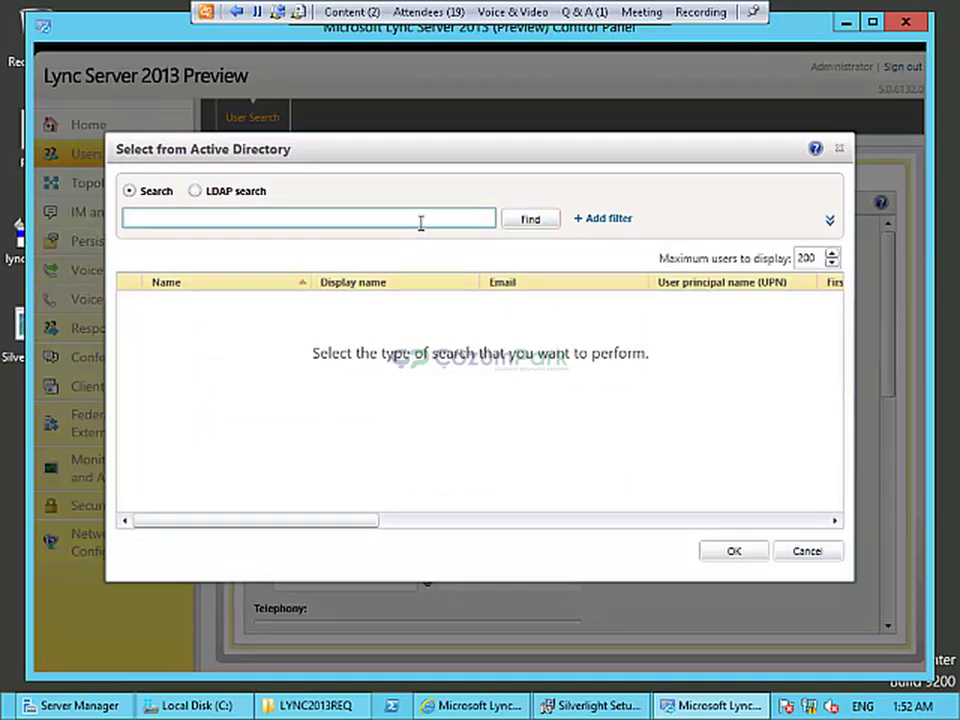
{"action": "type", "text": "ogyuz"}
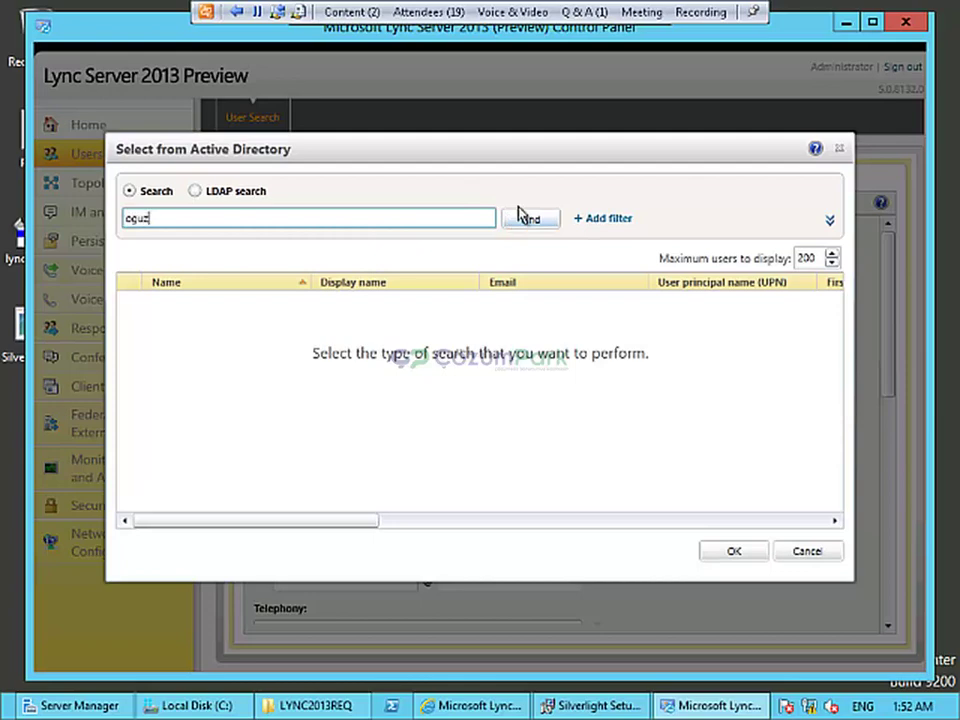
{"action": "left_click", "coordinate": [529, 228]}
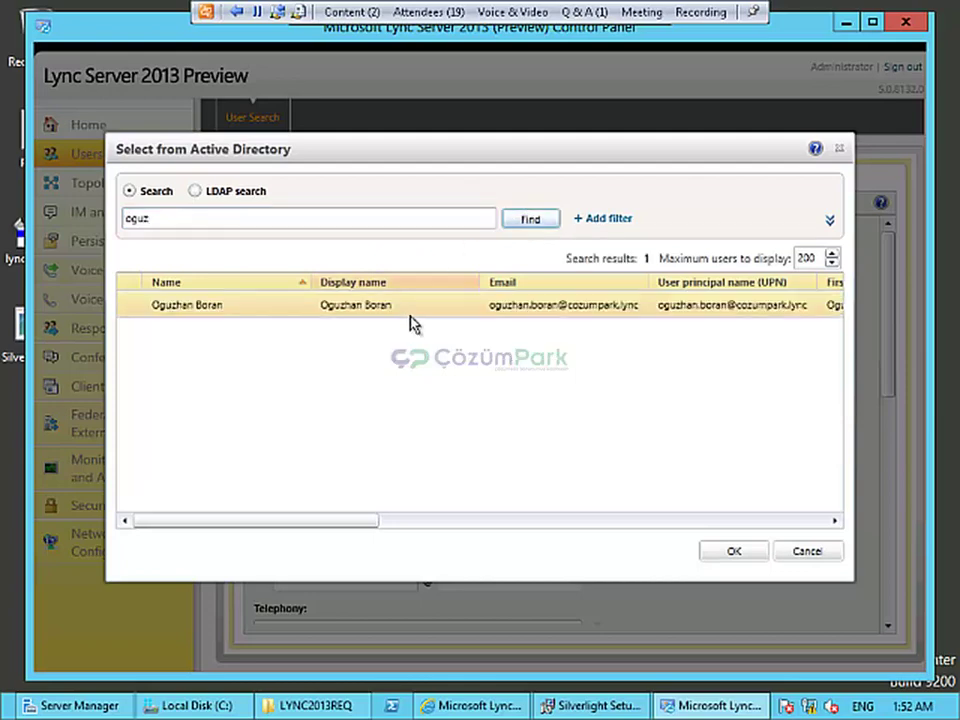
{"action": "left_click", "coordinate": [730, 552]}
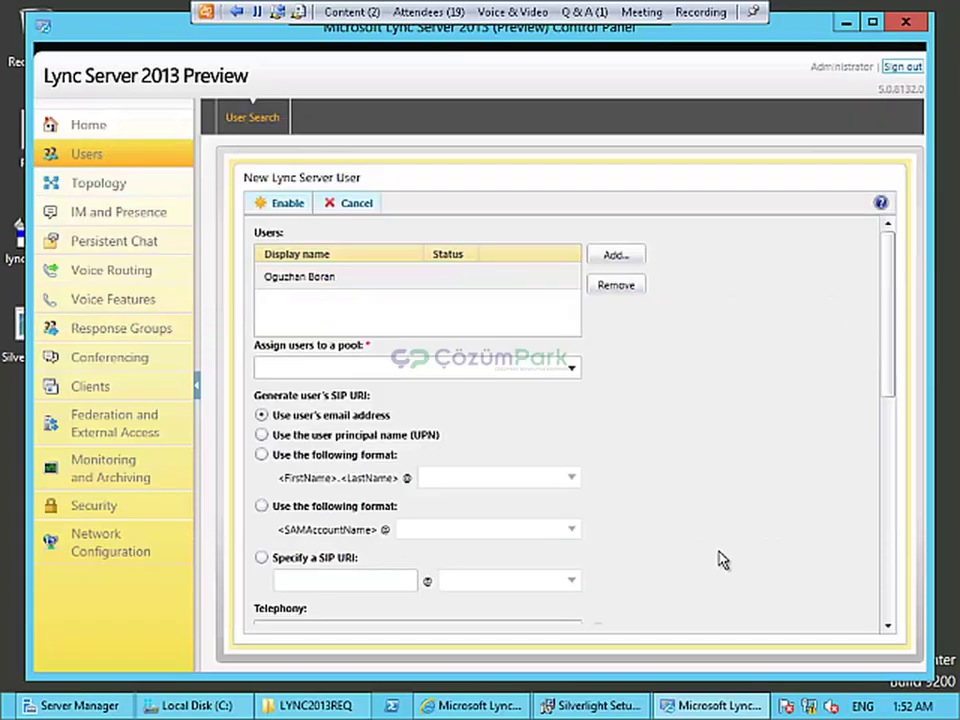
Assign the user to pool lync2013.cozumpark.lync and enable them for Lync.
{"action": "left_click", "coordinate": [402, 367]}
{"action": "left_click", "coordinate": [573, 369]}
{"action": "left_click", "coordinate": [493, 391]}
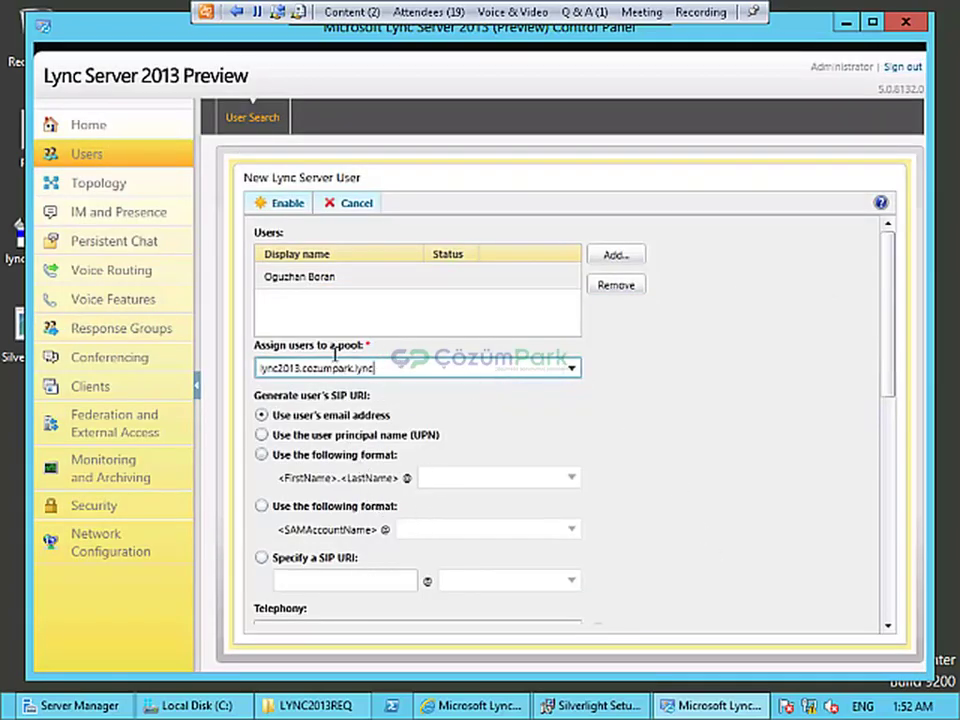
{"action": "left_click", "coordinate": [279, 203]}
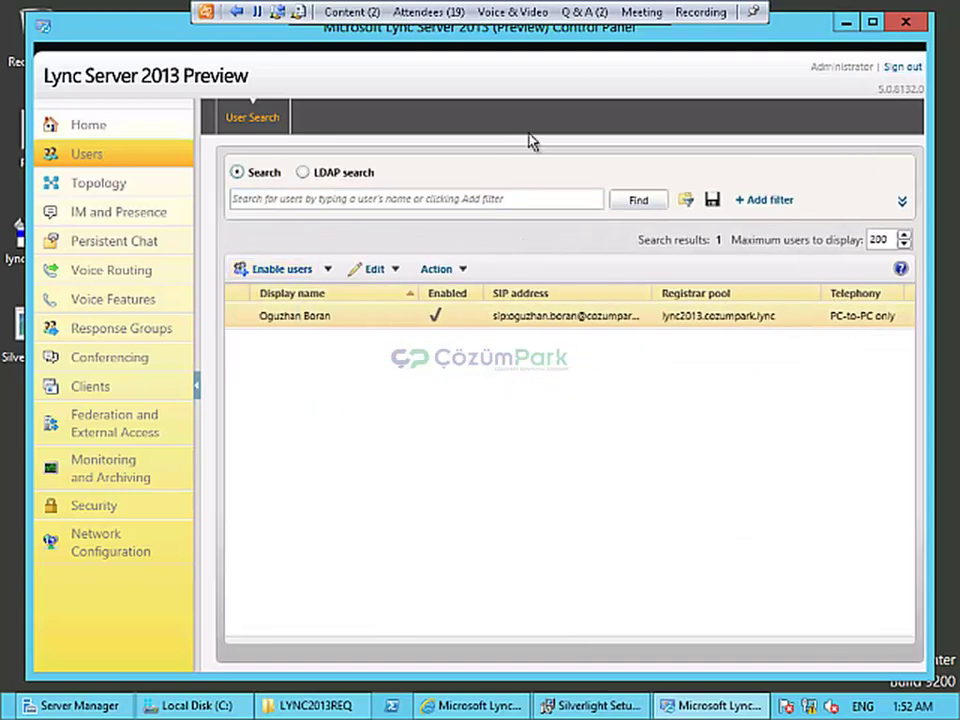
Hide the toolbar, minimize Control Panel, exit the LYNC01 full-screen view, and bring Hyper-V Manager forward.
{"action": "left_click", "coordinate": [753, 13]}
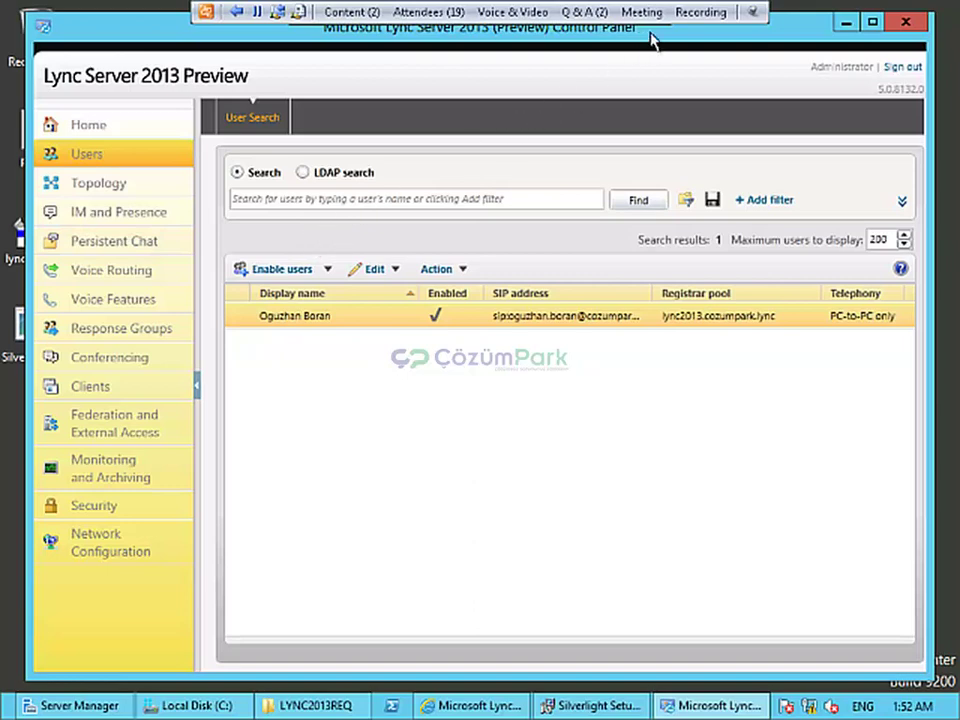
{"action": "left_click", "coordinate": [846, 21]}
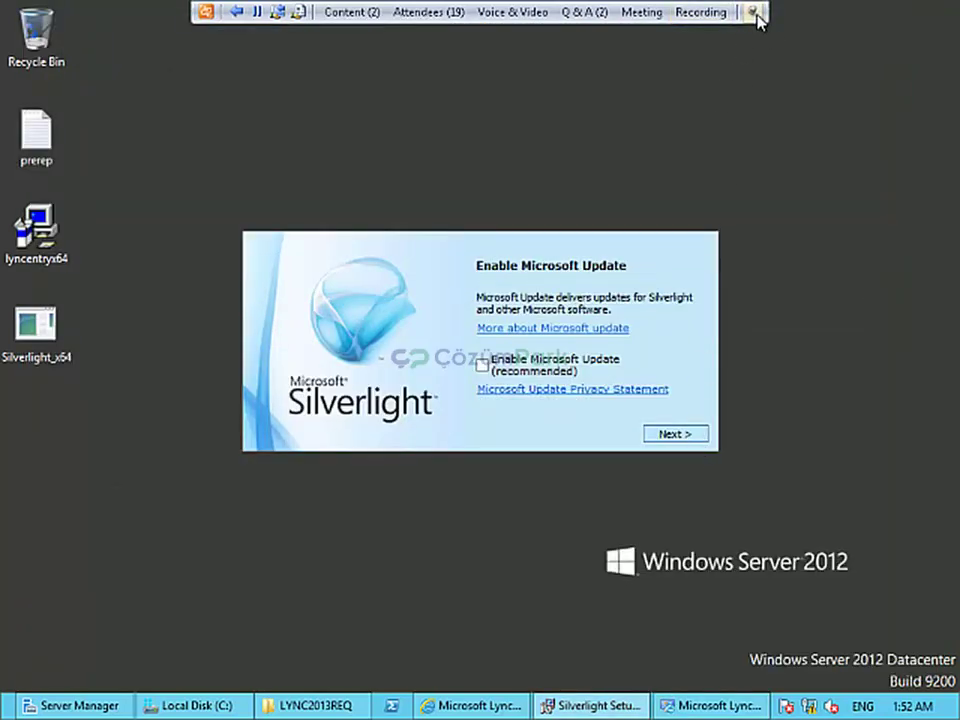
{"action": "left_click", "coordinate": [754, 13]}
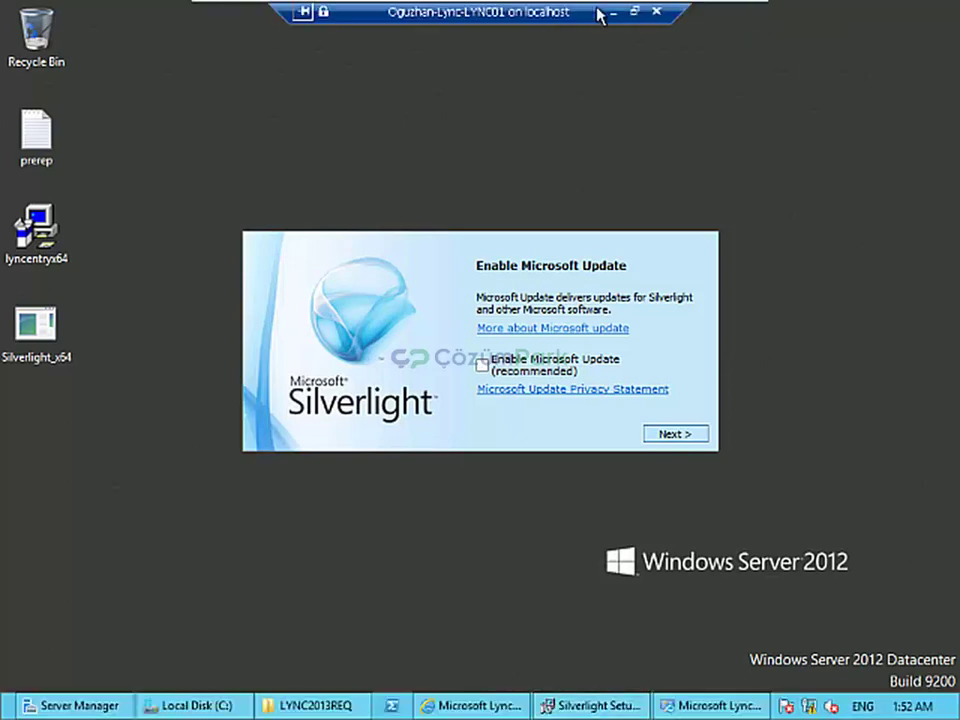
{"action": "left_click", "coordinate": [634, 12]}
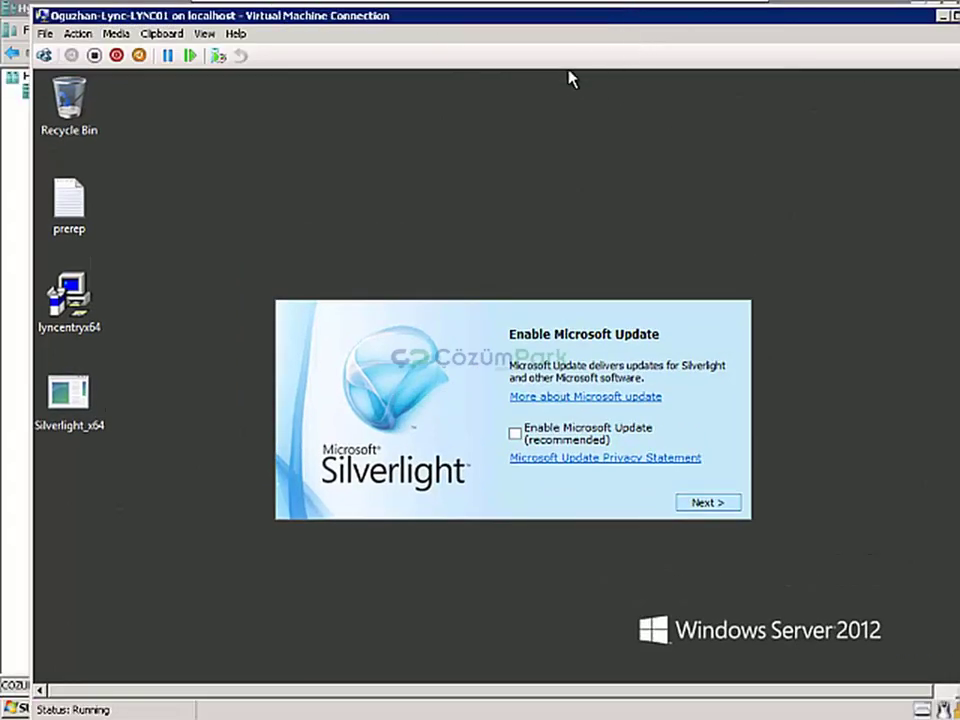
{"action": "left_click", "coordinate": [24, 229]}
Connect to DC01, dismiss the Lync sign-in error without sending info, and retry signing in.
{"action": "double_click", "coordinate": [302, 170]}
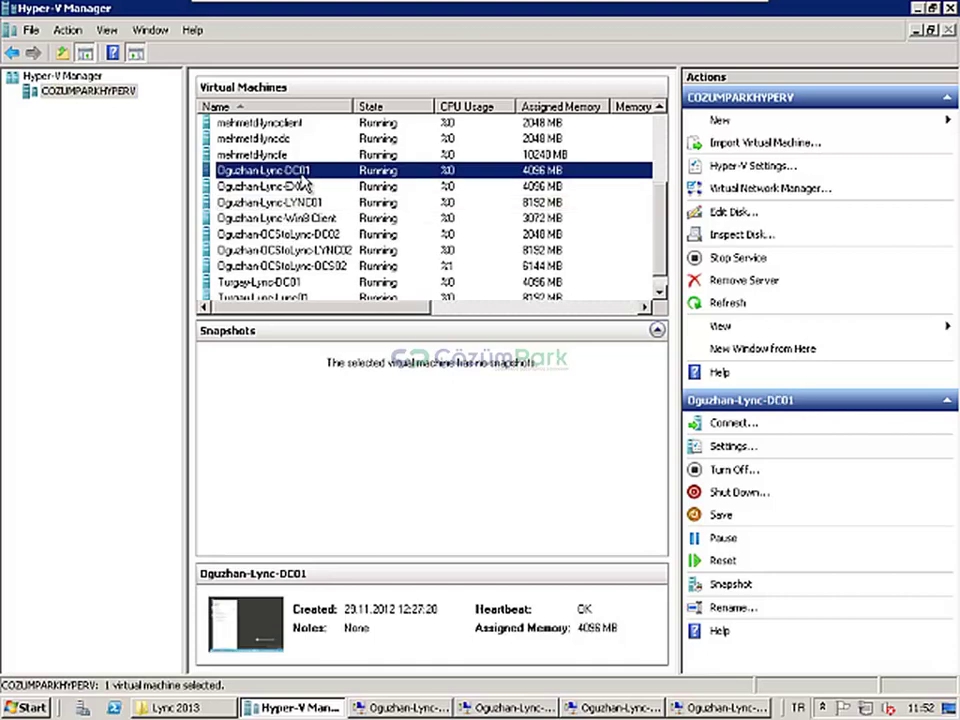
{"action": "left_click", "coordinate": [398, 503]}
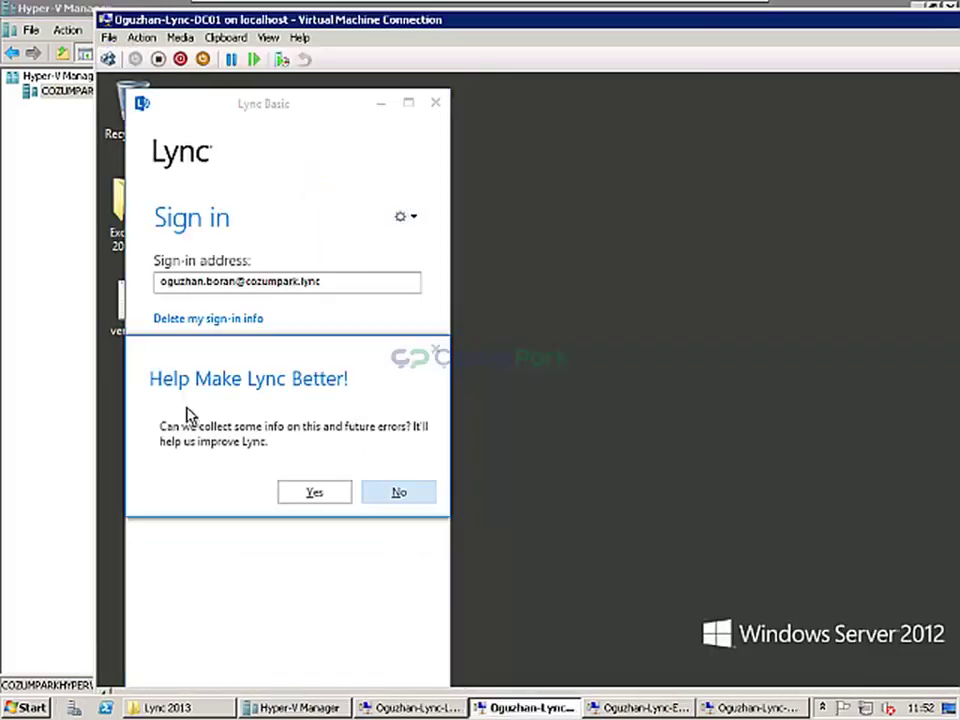
{"action": "left_click", "coordinate": [398, 497]}
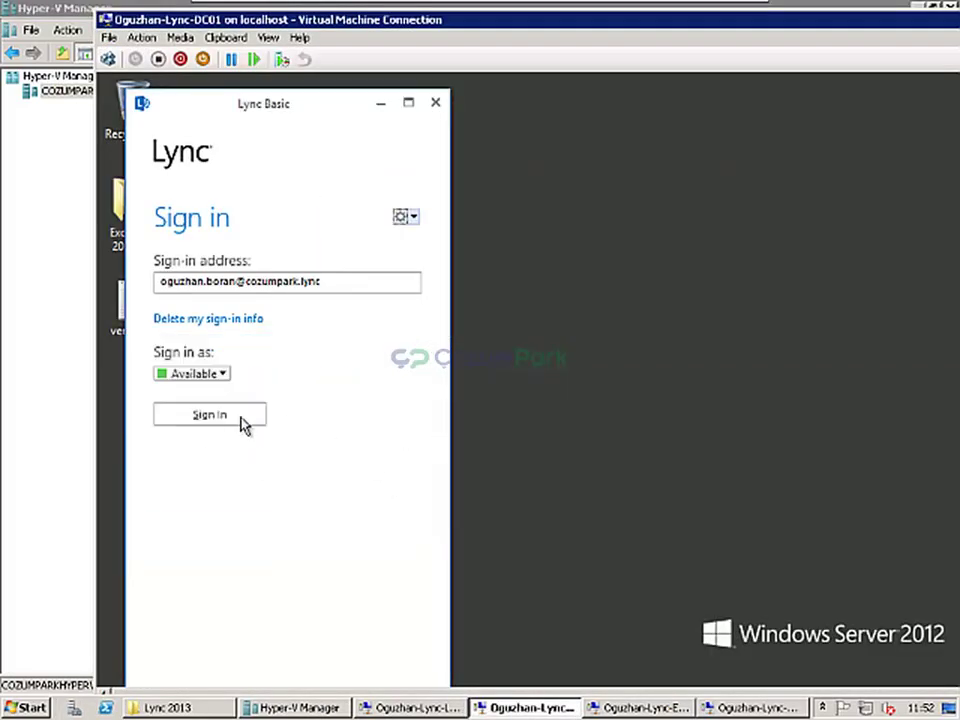
{"action": "left_click", "coordinate": [229, 422]}
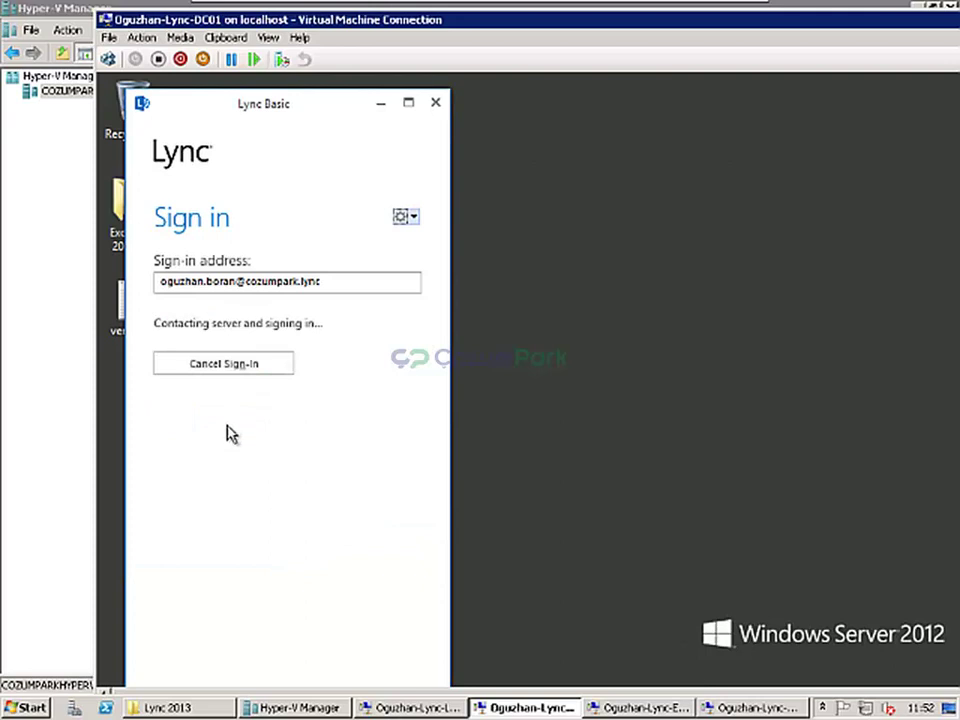
{"action": "left_click_drag", "start_coordinate": [418, 21], "coordinate": [394, 14]}
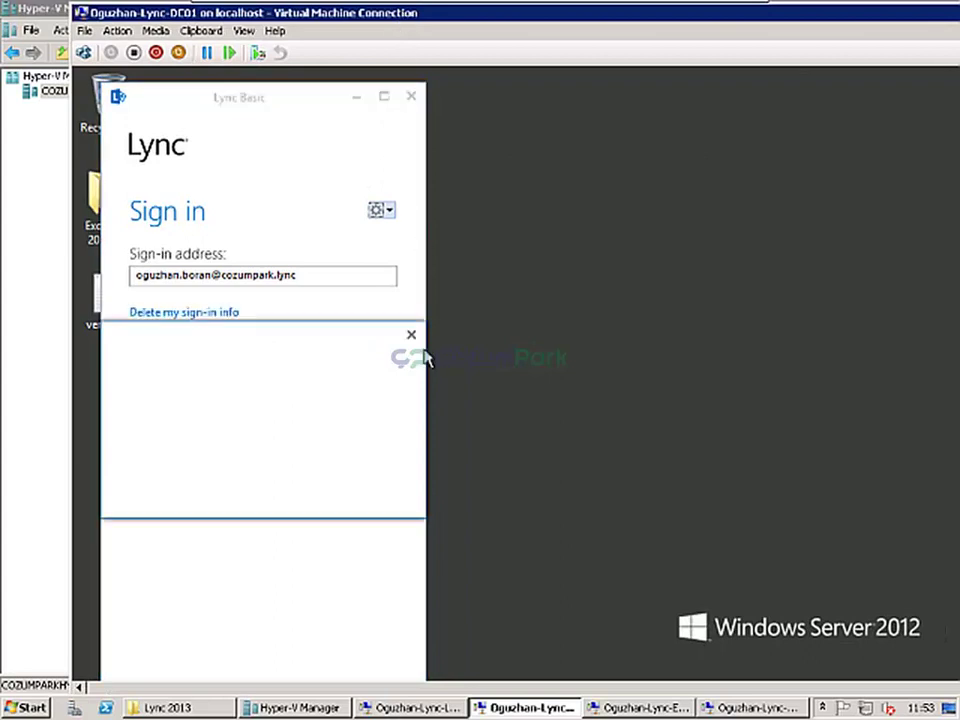
Dismiss the repeated server-unavailable errors after another retry, then switch to the Windows 8 client session.
{"action": "left_click", "coordinate": [374, 494]}
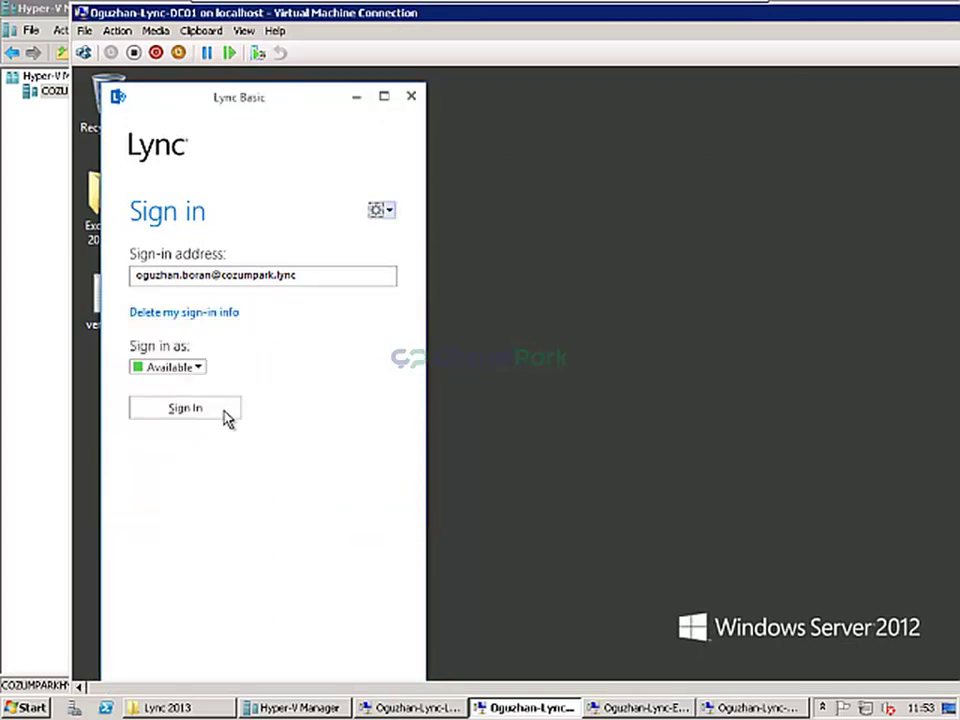
{"action": "left_click", "coordinate": [215, 415]}
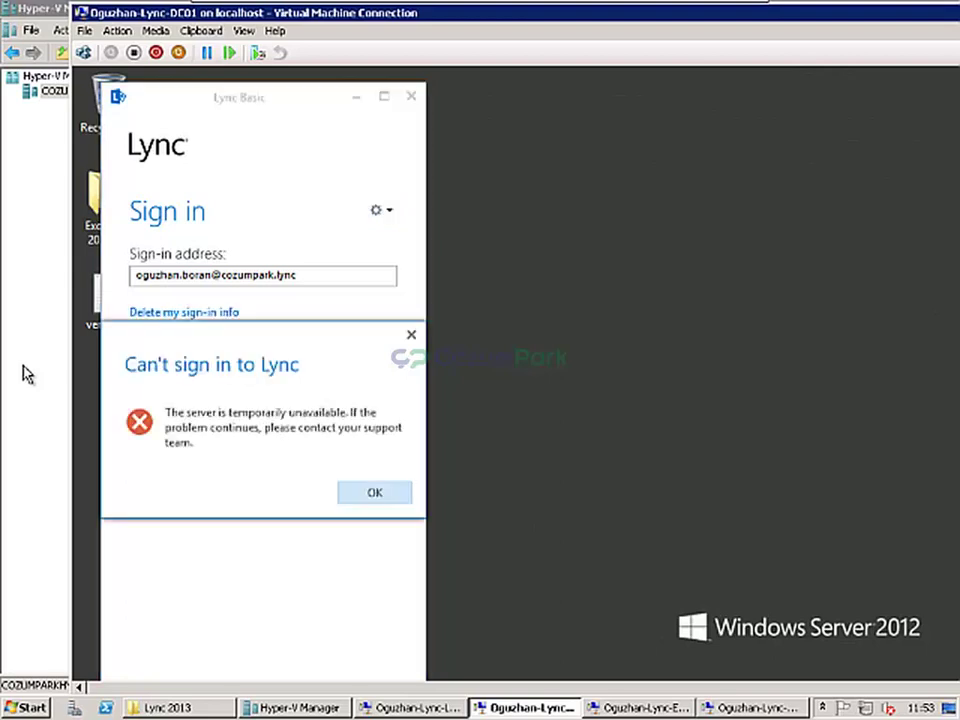
{"action": "left_click", "coordinate": [373, 494]}
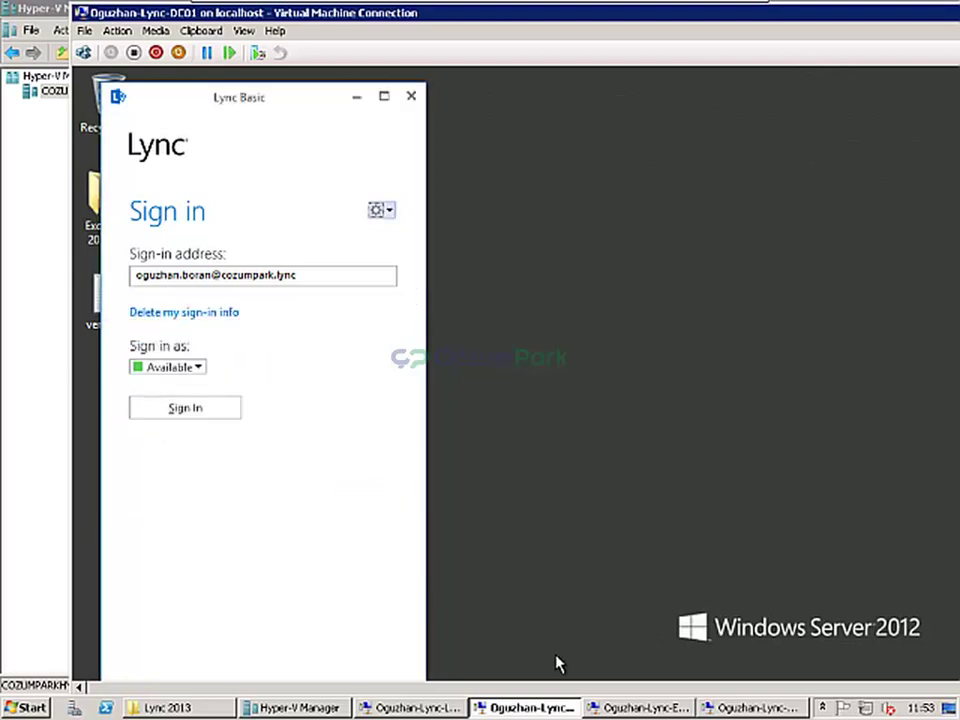
{"action": "left_click", "coordinate": [760, 708]}
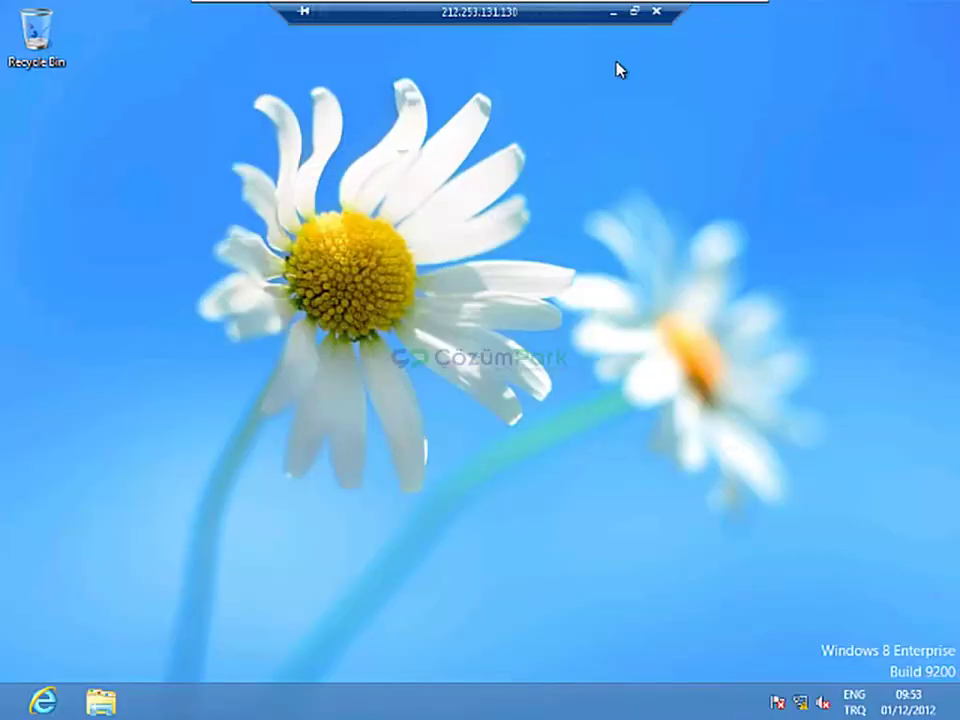
Disconnect the remote session and reconnect to the host via mstsc with the account password.
{"action": "left_click", "coordinate": [656, 12]}
{"action": "left_click", "coordinate": [568, 431]}
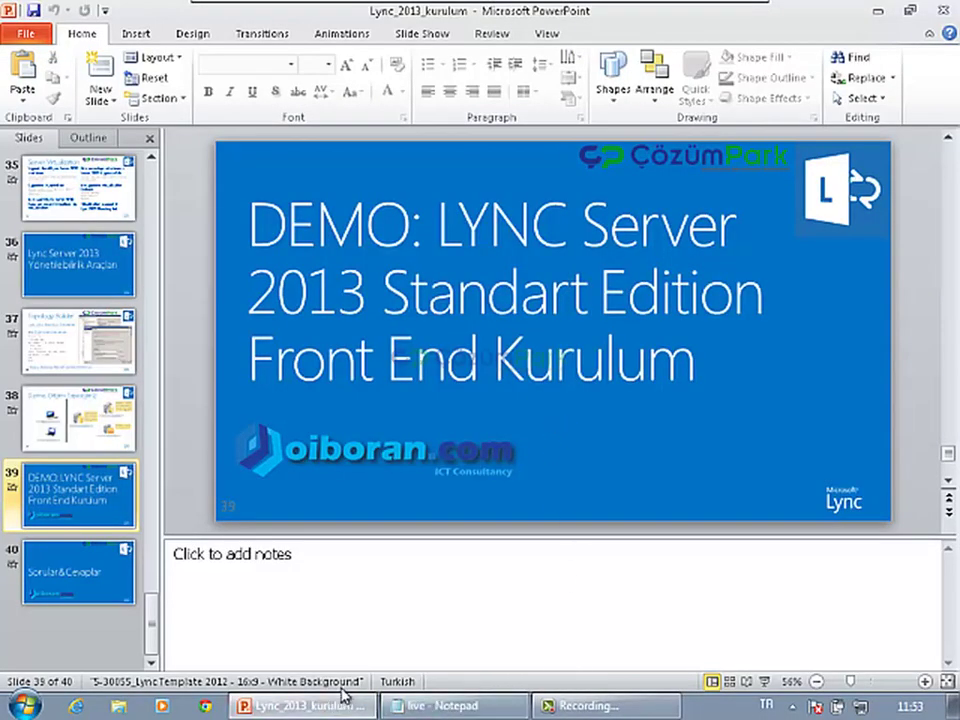
{"action": "key", "text": "super+r"}
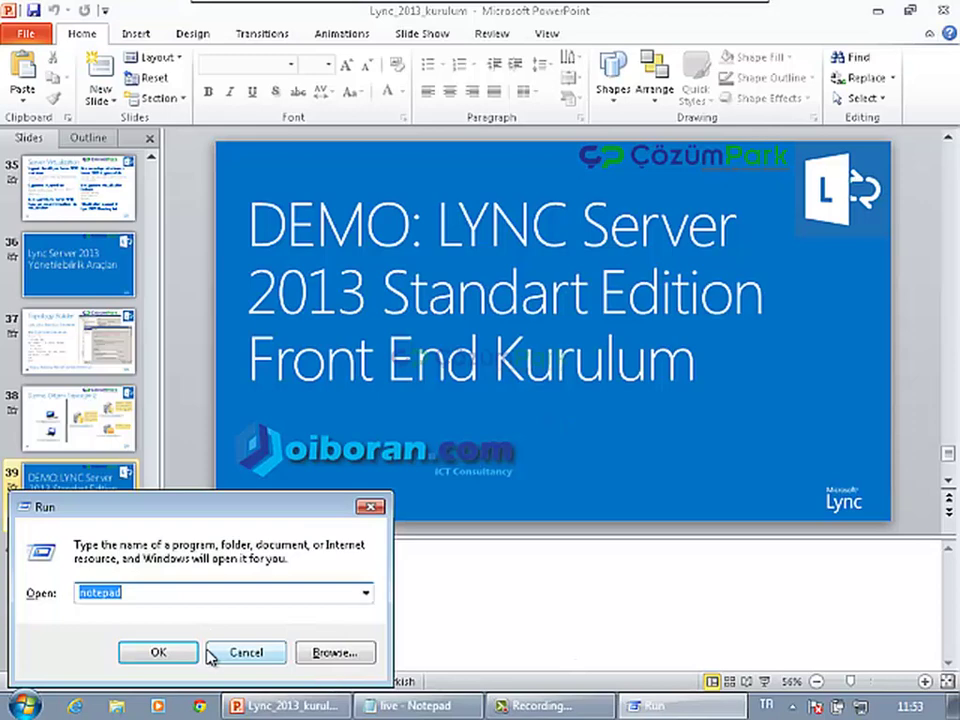
{"action": "type", "text": "mstsc"}
{"action": "key", "text": "Return"}
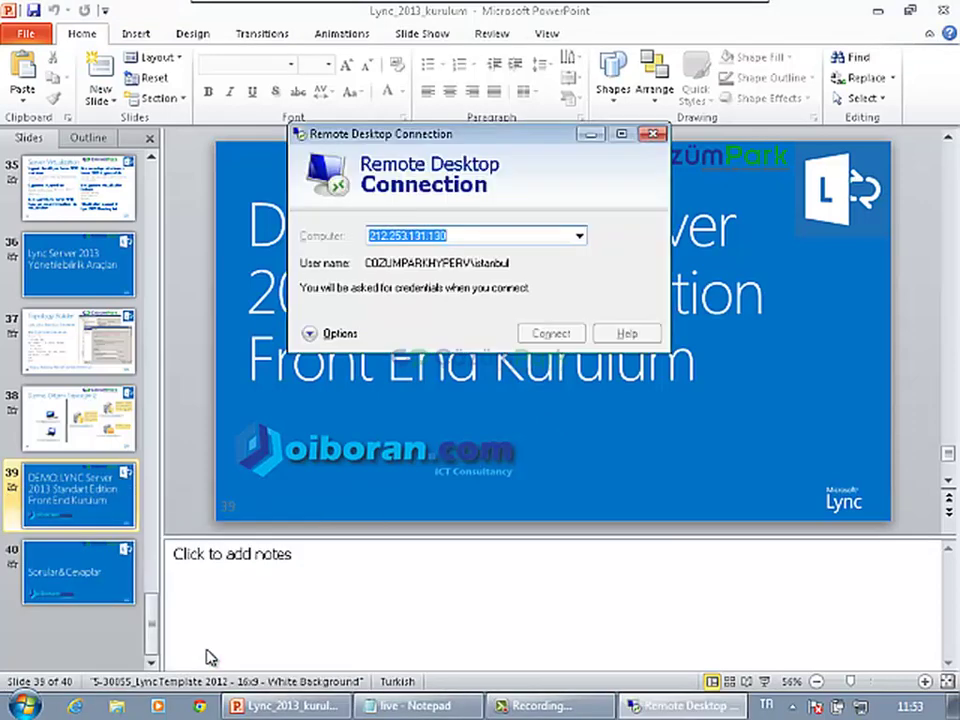
{"action": "key", "text": "Return"}
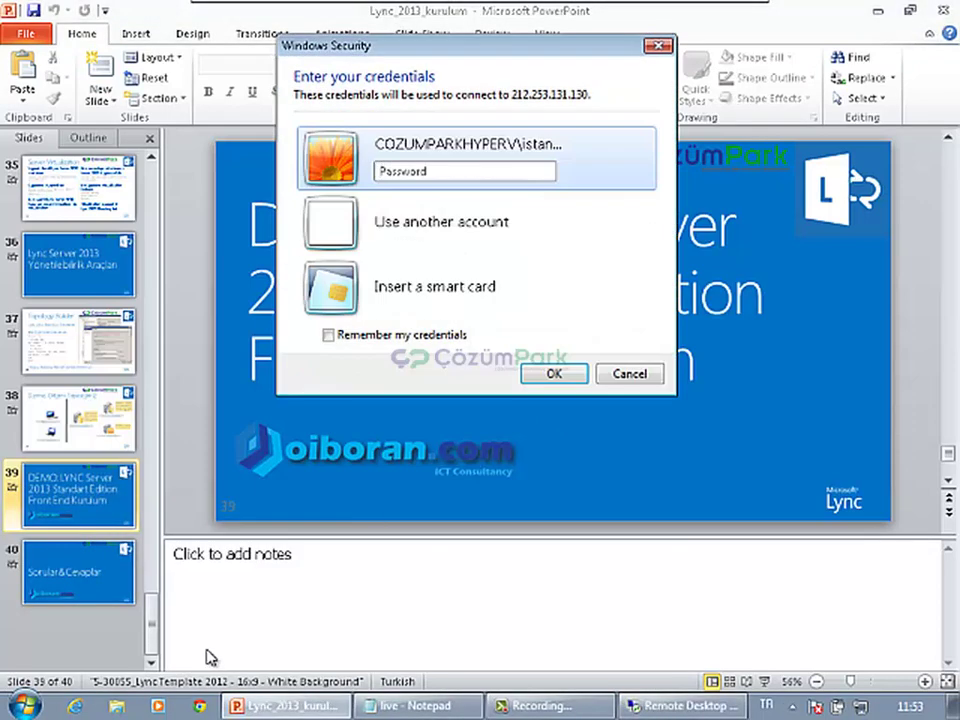
{"action": "type", "text": "*"}
{"action": "key", "text": "Return"}
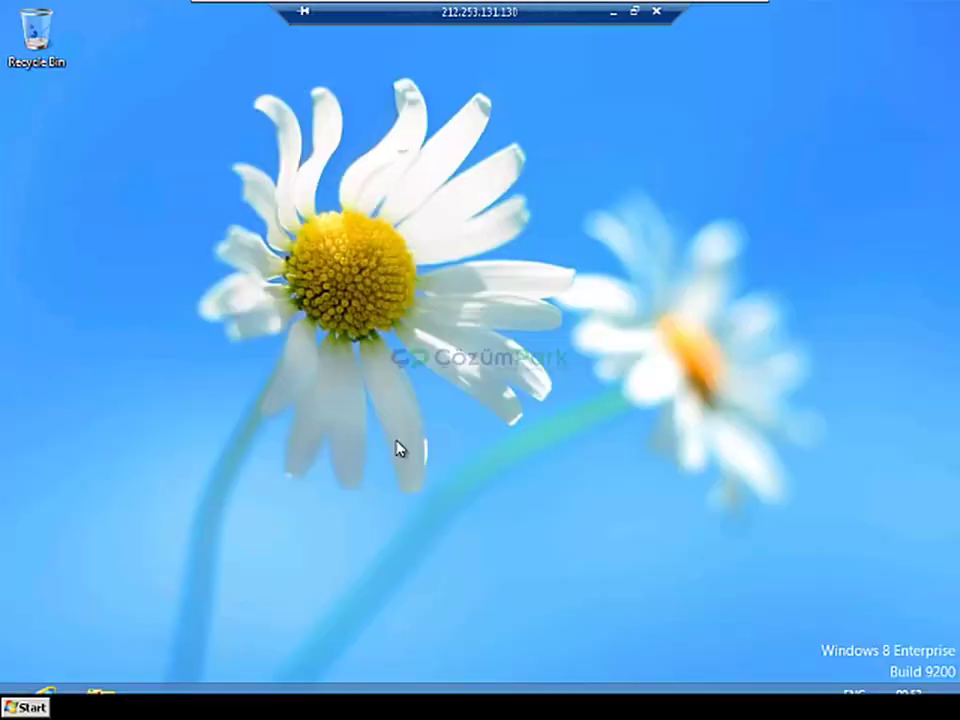
Close the Windows 8 client view, retry Lync sign-in on DC01, and return to Hyper-V Manager.
{"action": "left_click", "coordinate": [656, 18]}
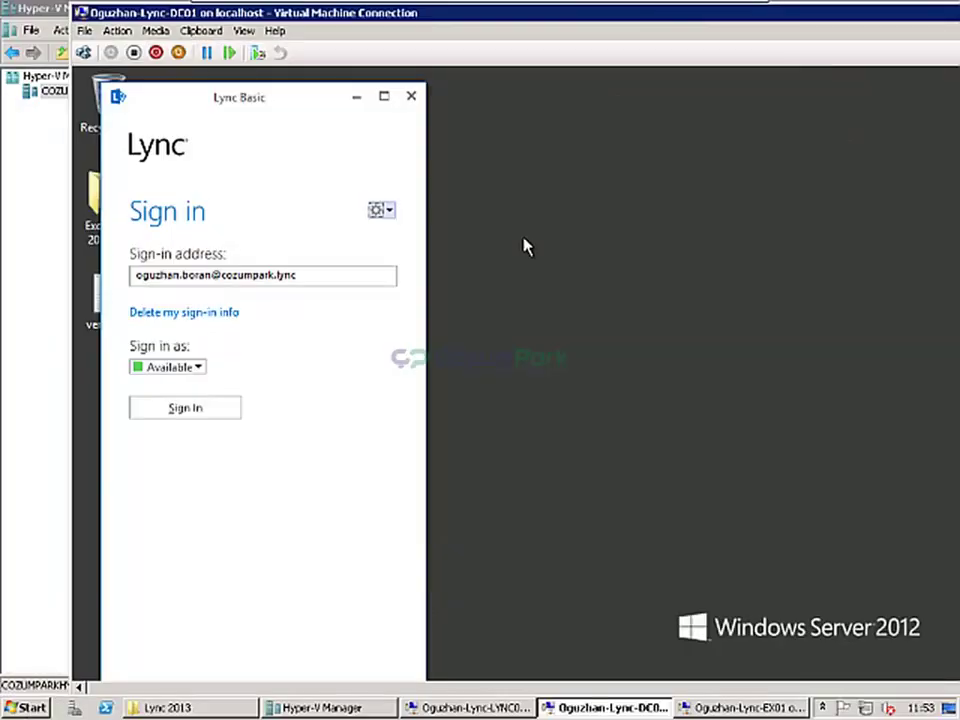
{"action": "left_click", "coordinate": [190, 410]}
{"action": "left_click", "coordinate": [36, 452]}
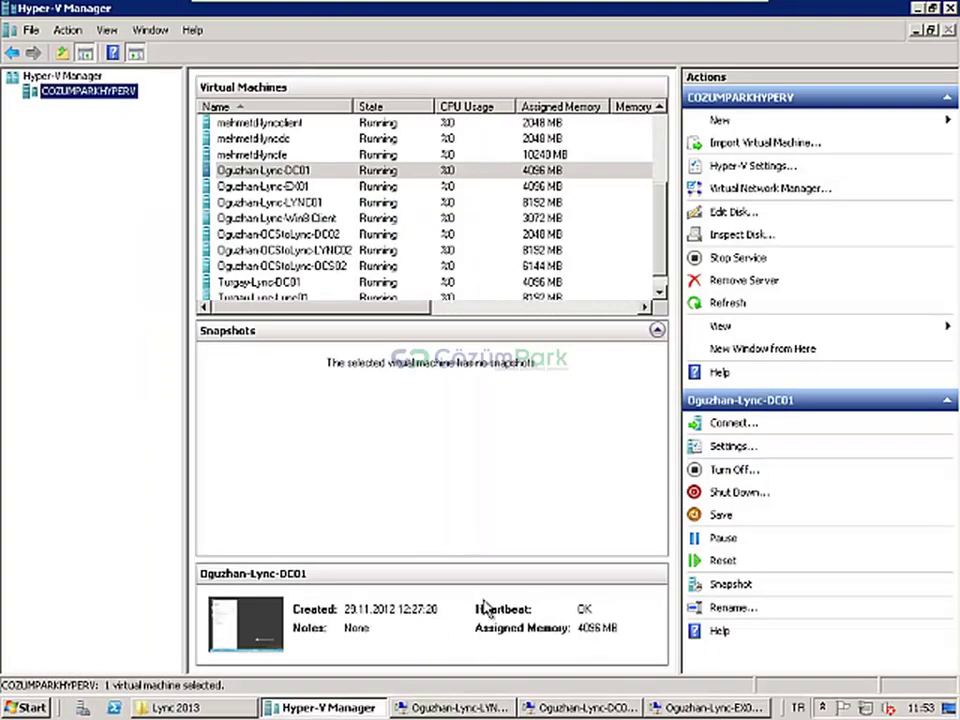
Connect to the LYNC01 VM, dismiss the Silverlight message, and switch to full screen.
{"action": "double_click", "coordinate": [310, 202]}
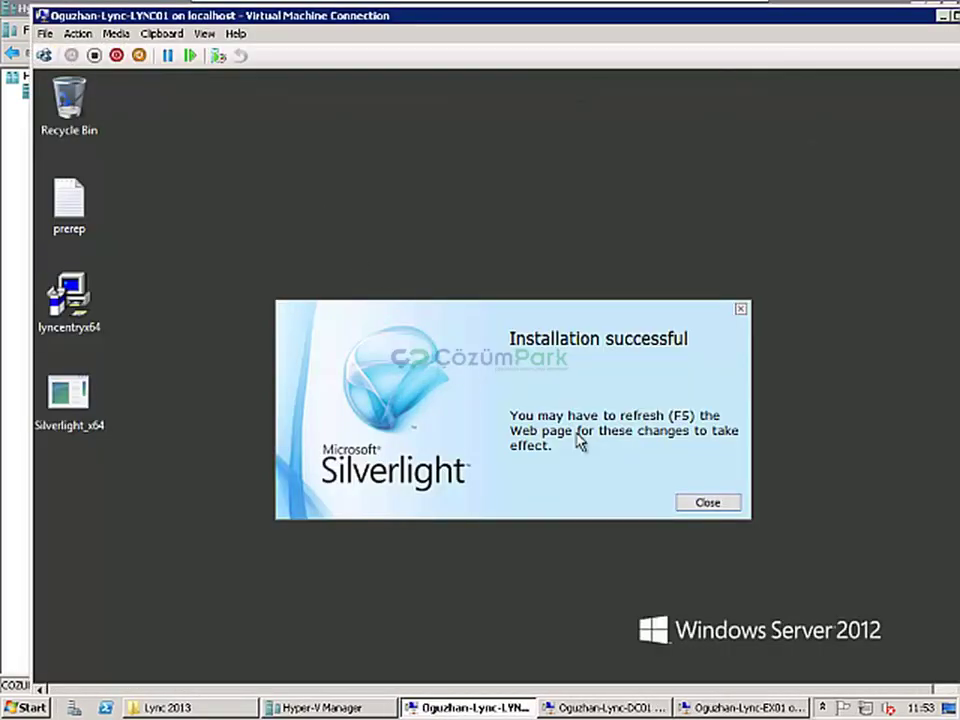
{"action": "left_click", "coordinate": [707, 502]}
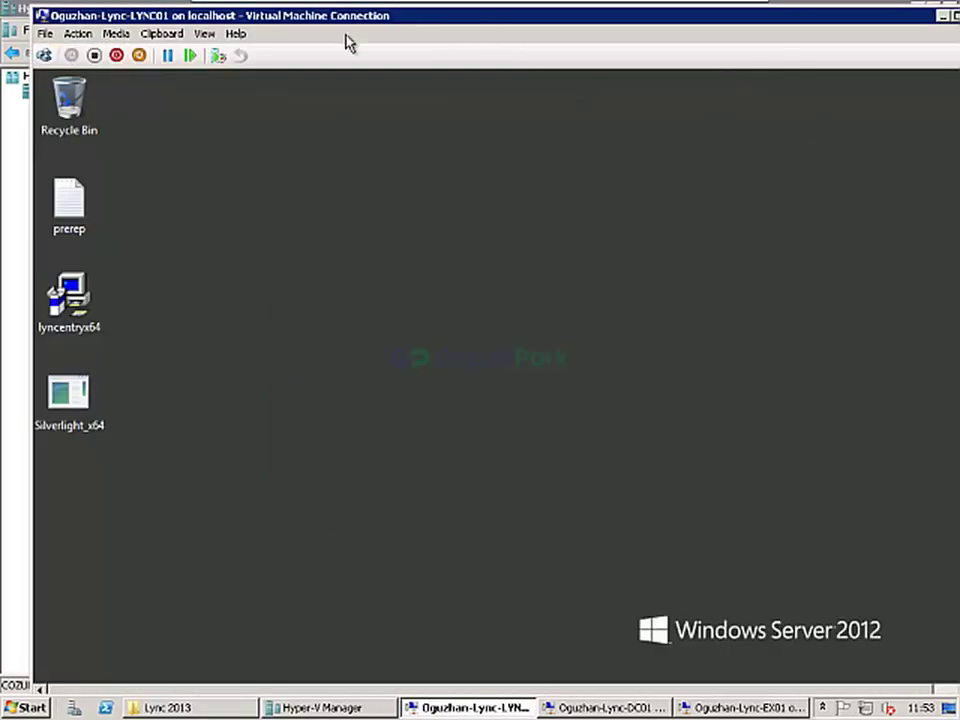
{"action": "left_click", "coordinate": [204, 34]}
{"action": "left_click", "coordinate": [220, 52]}
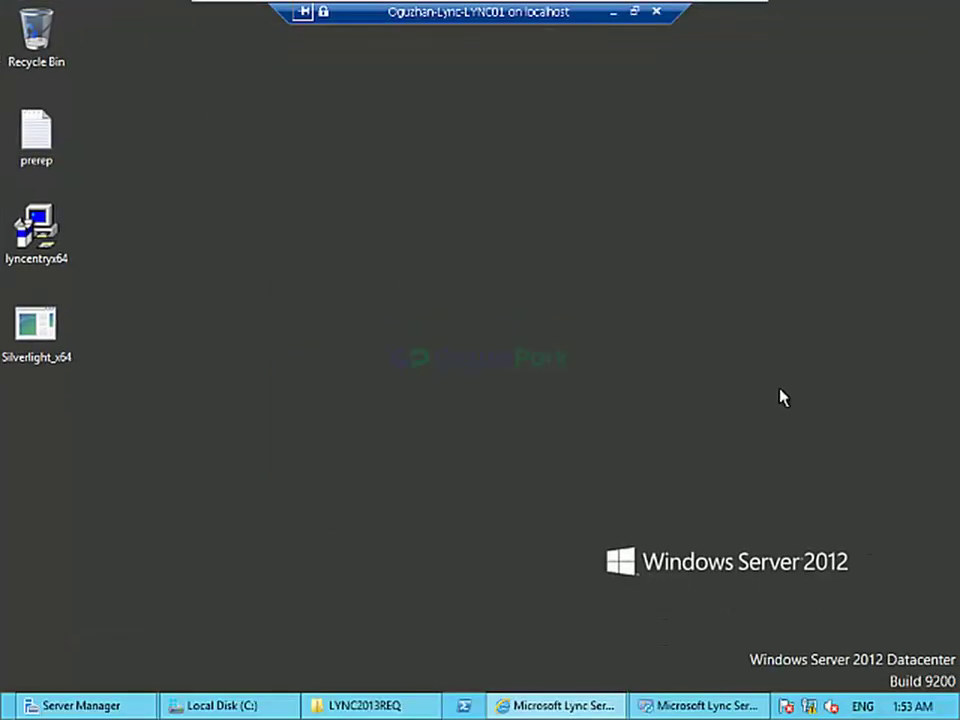
Launch Lync 2013, choose Ask me later for updates, and sign in with the user's address.
{"action": "key", "text": "super"}
{"action": "scroll", "coordinate": [790, 640], "scroll_direction": "down", "scroll_amount": 5}
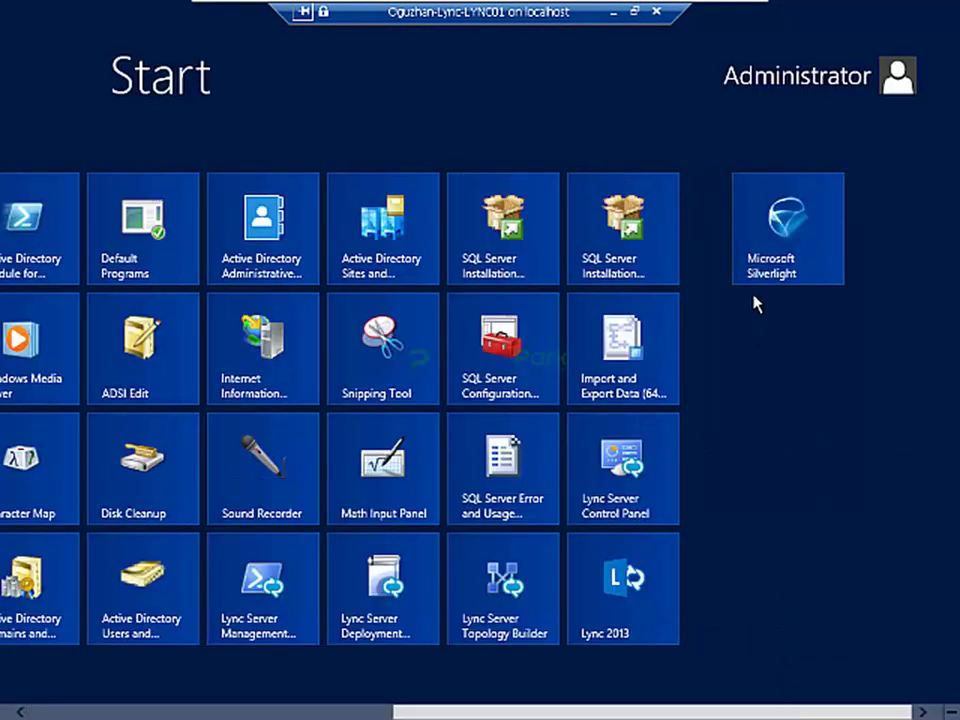
{"action": "left_click", "coordinate": [632, 600]}
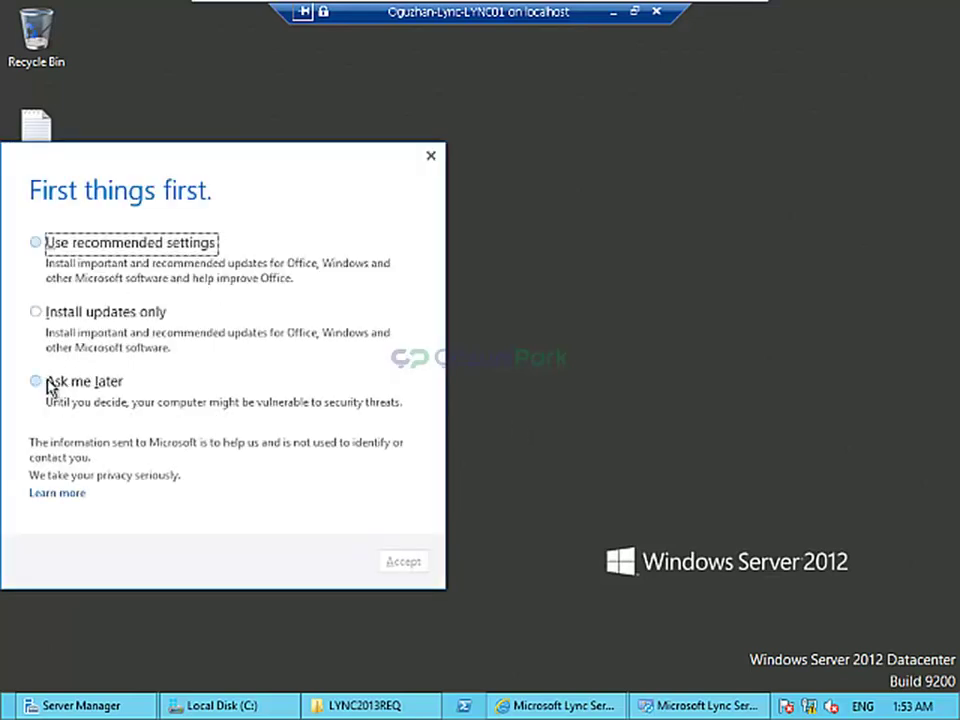
{"action": "left_click", "coordinate": [52, 384]}
{"action": "left_click", "coordinate": [389, 565]}
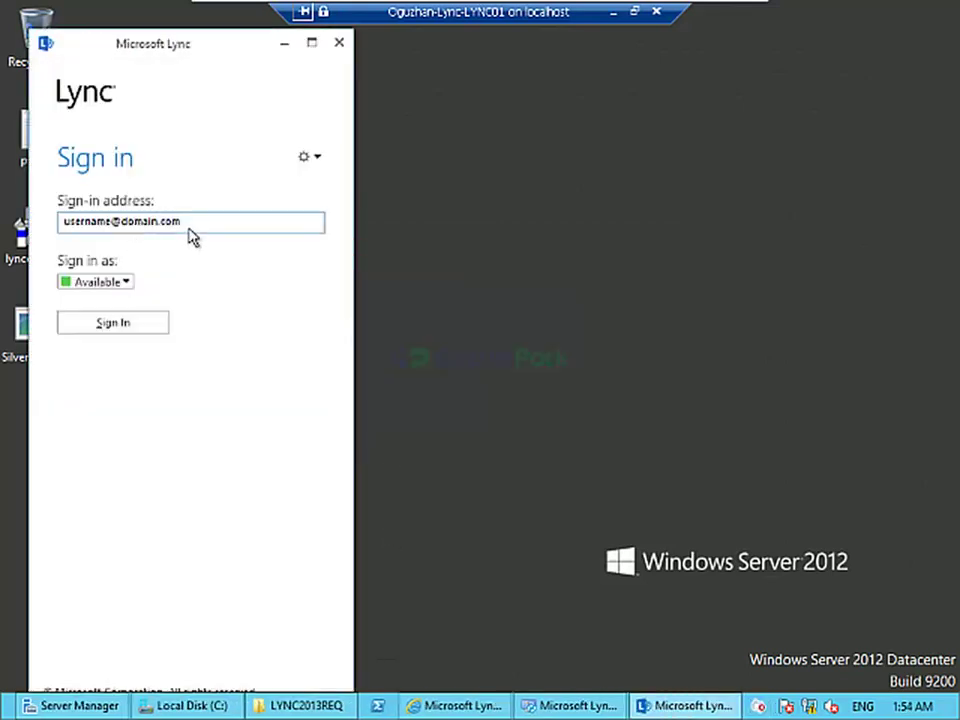
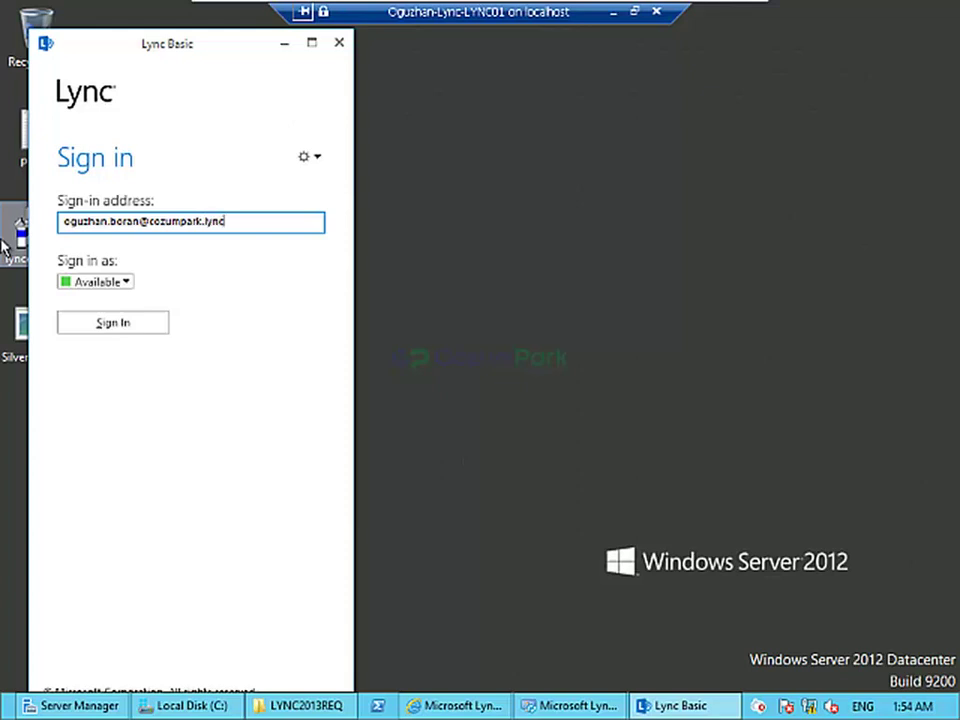
{"action": "key", "text": "Return"}
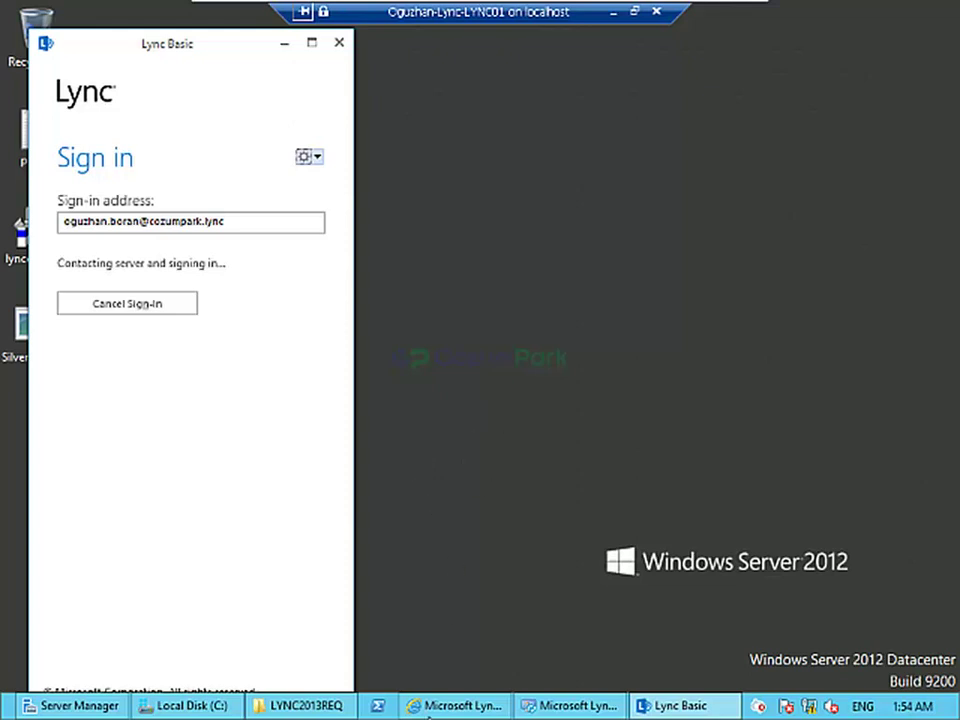
{"action": "left_click", "coordinate": [590, 706]}
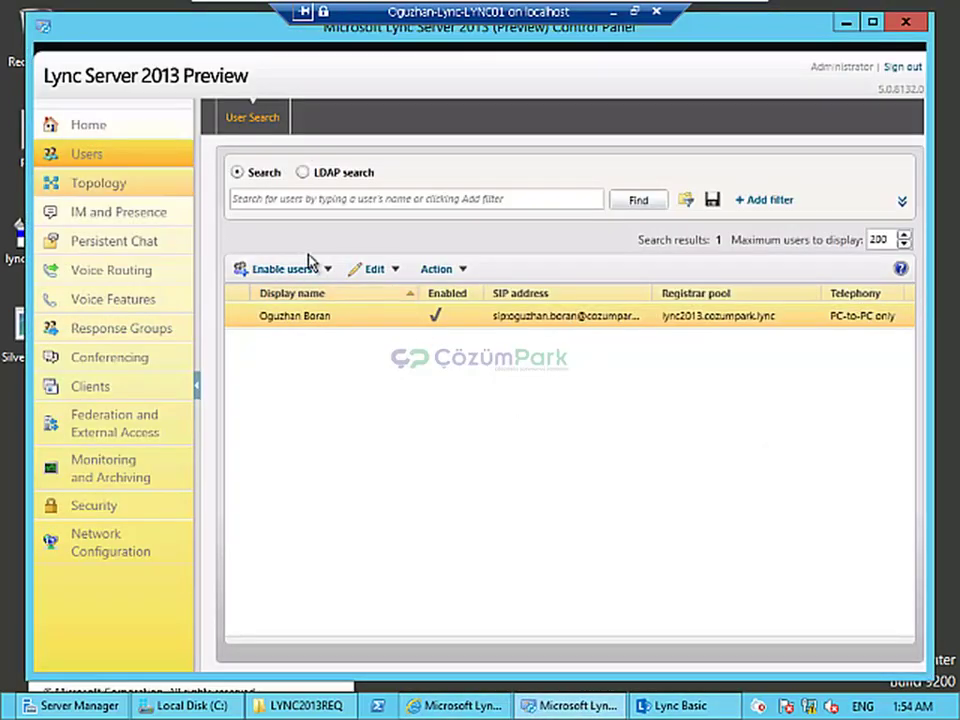
Start enabling a new user and pick the second user found in Active Directory.
{"action": "left_click", "coordinate": [456, 198]}
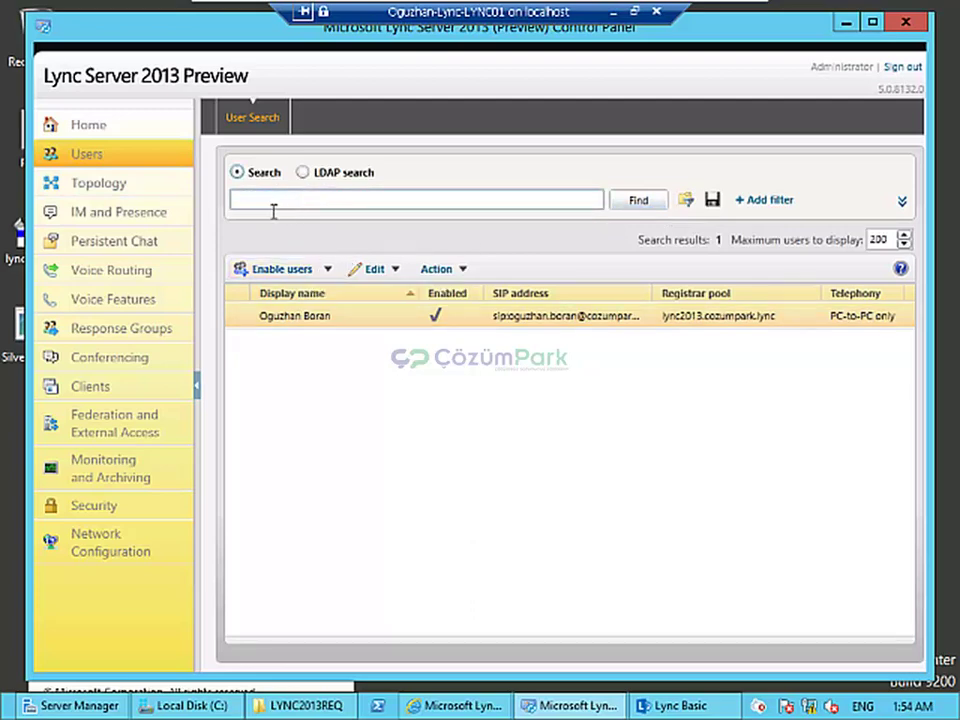
{"action": "left_click", "coordinate": [266, 272]}
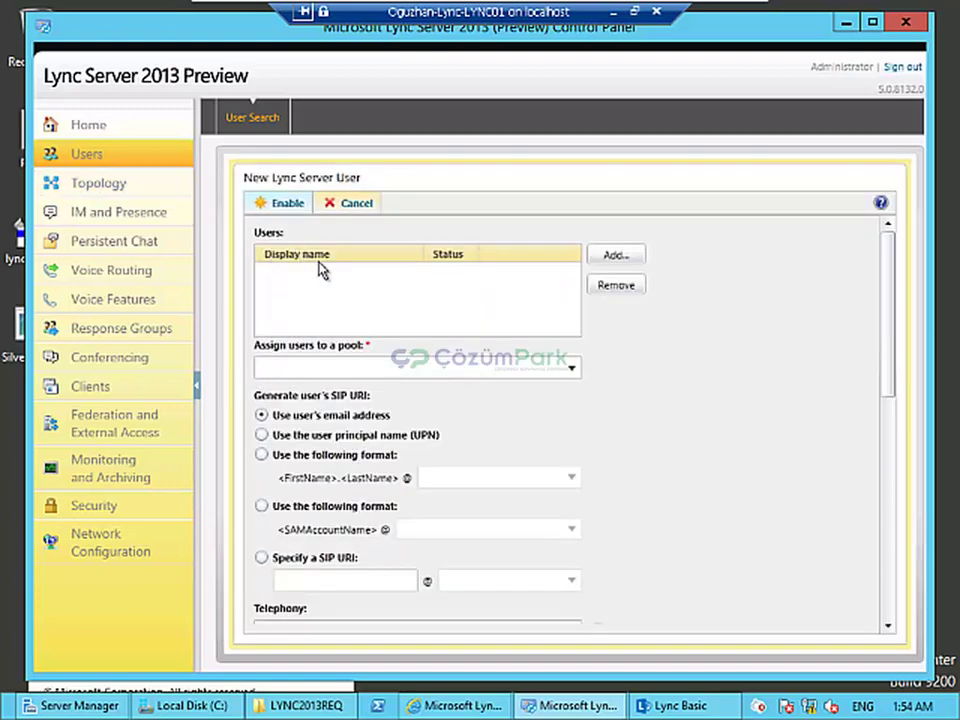
{"action": "left_click", "coordinate": [611, 257]}
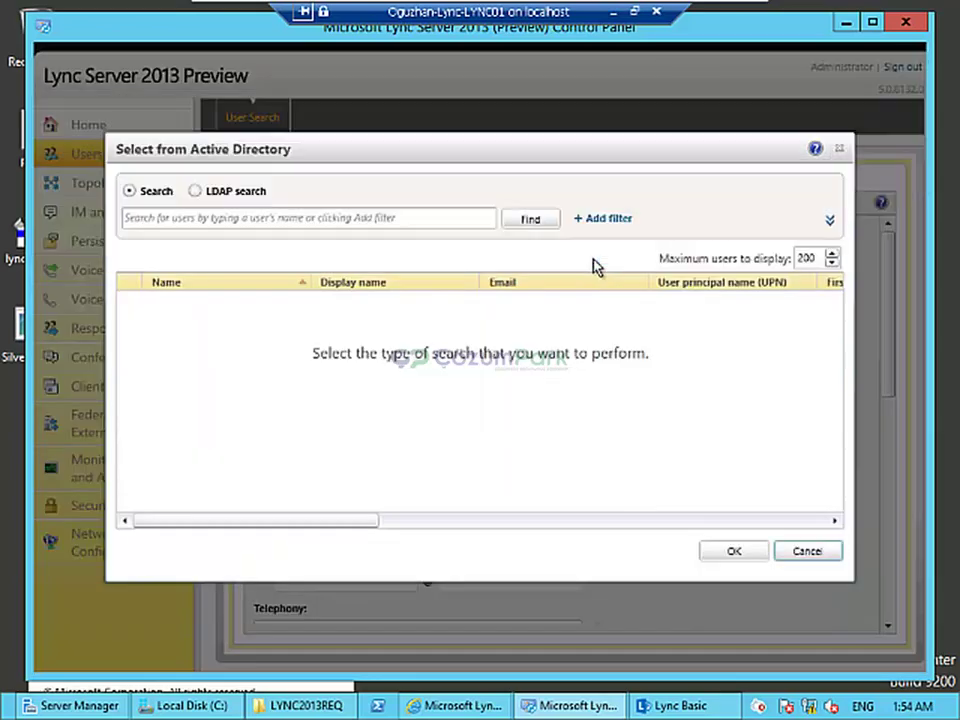
{"action": "left_click", "coordinate": [414, 217]}
{"action": "type", "text": "hak"}
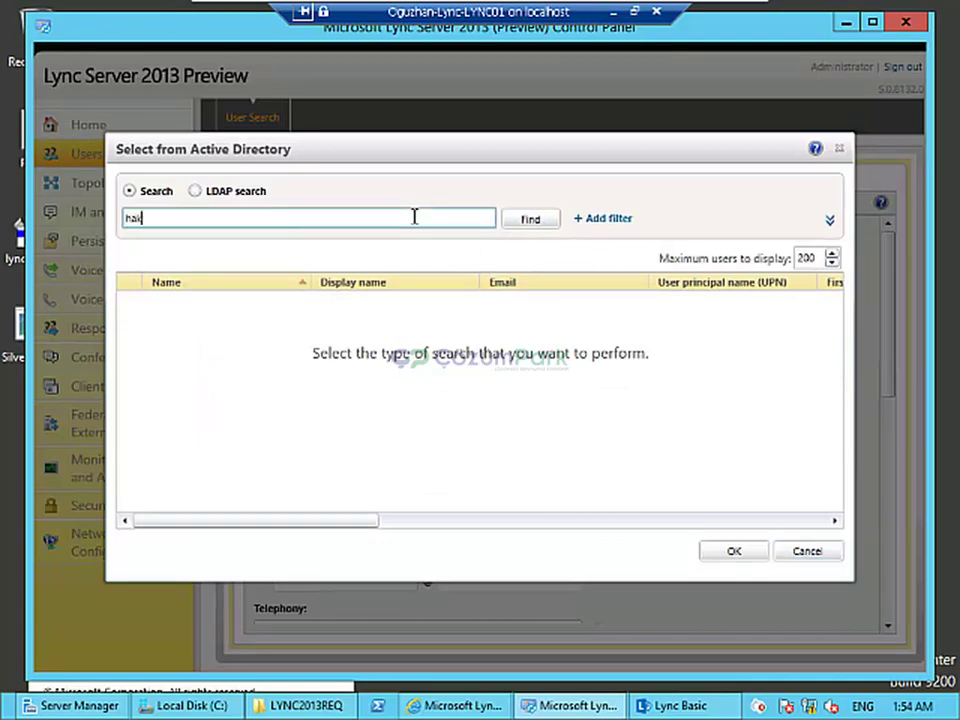
{"action": "type", "text": "an"}
{"action": "left_click", "coordinate": [532, 220]}
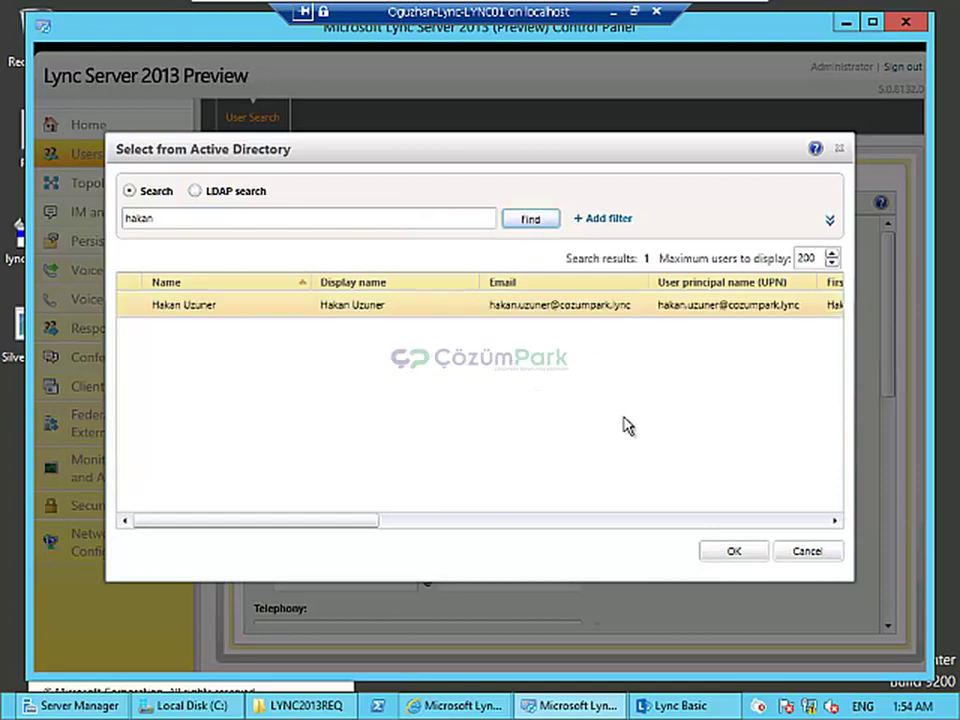
{"action": "left_click", "coordinate": [722, 553]}
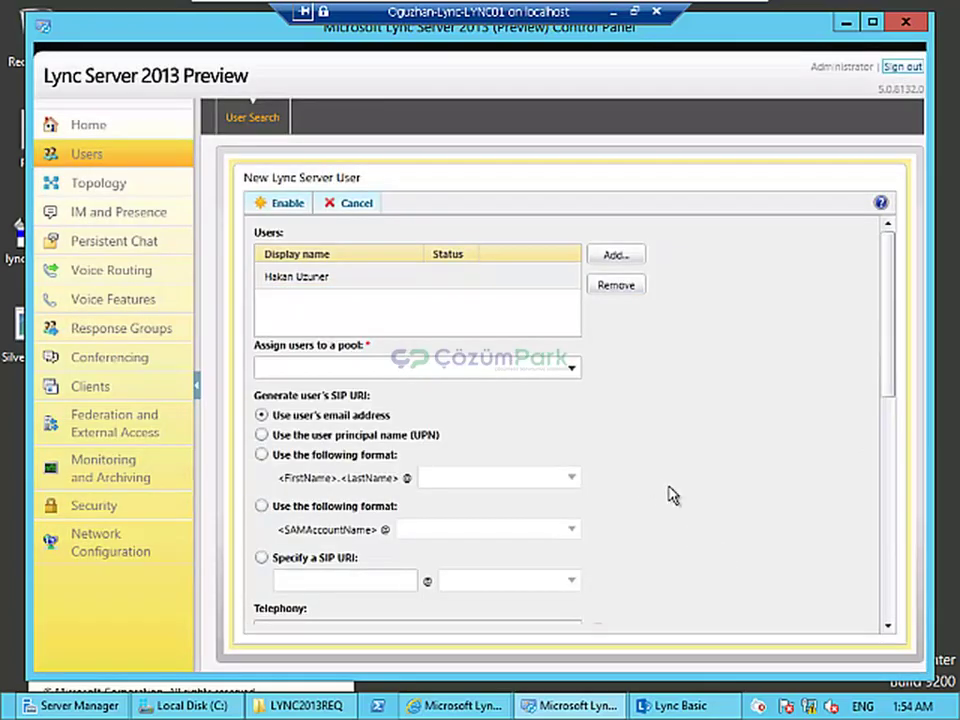
Keep PC-to-PC only telephony, assign pool lync2013.cozumpark.lync, and enable the user.
{"action": "scroll", "coordinate": [890, 495], "scroll_direction": "down", "scroll_amount": 10}
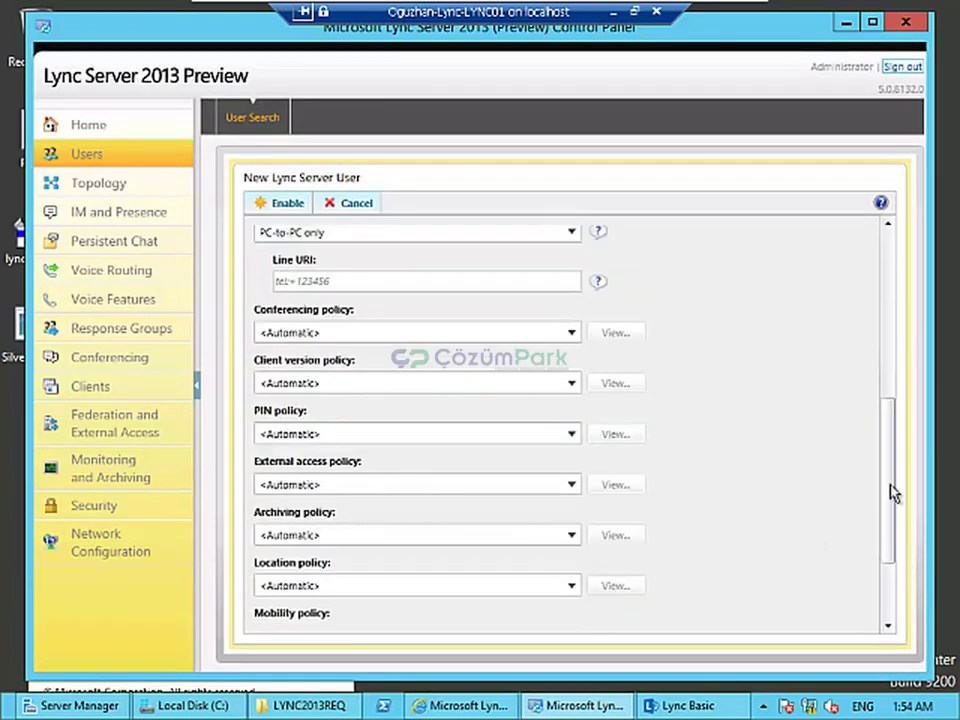
{"action": "left_click_drag", "start_coordinate": [891, 495], "coordinate": [893, 385]}
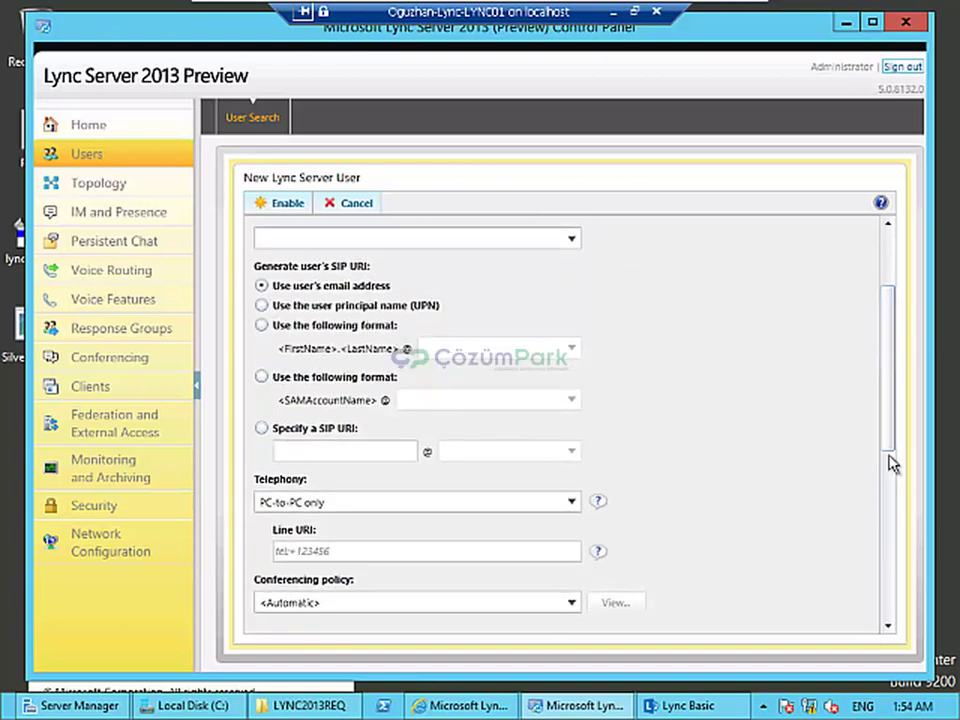
{"action": "scroll", "coordinate": [885, 450], "scroll_direction": "down", "scroll_amount": 1}
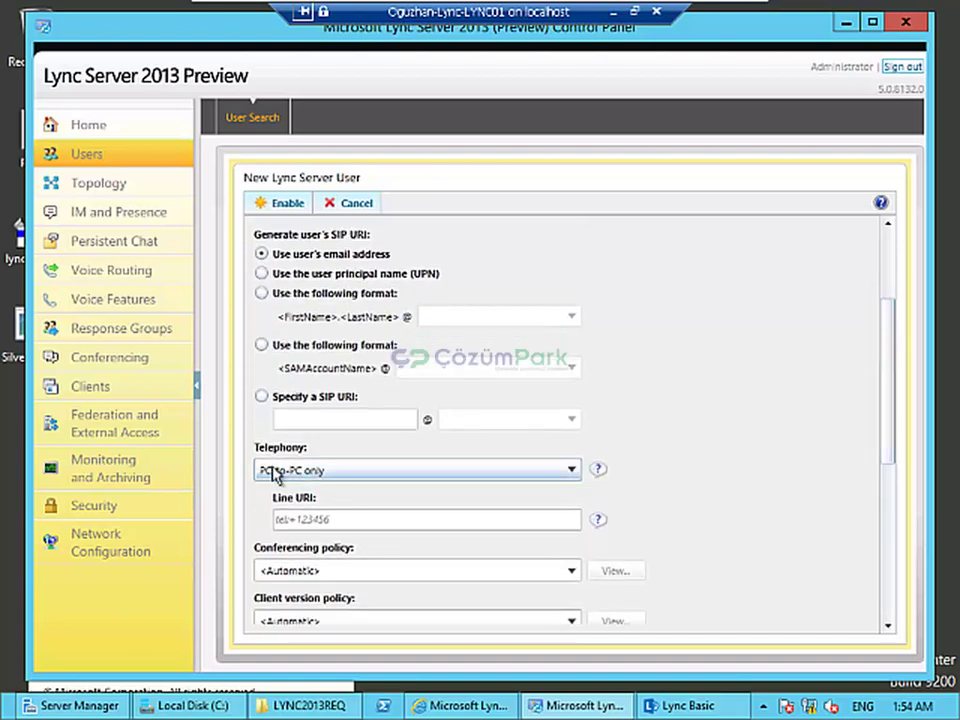
{"action": "left_click", "coordinate": [272, 470]}
{"action": "left_click", "coordinate": [272, 470]}
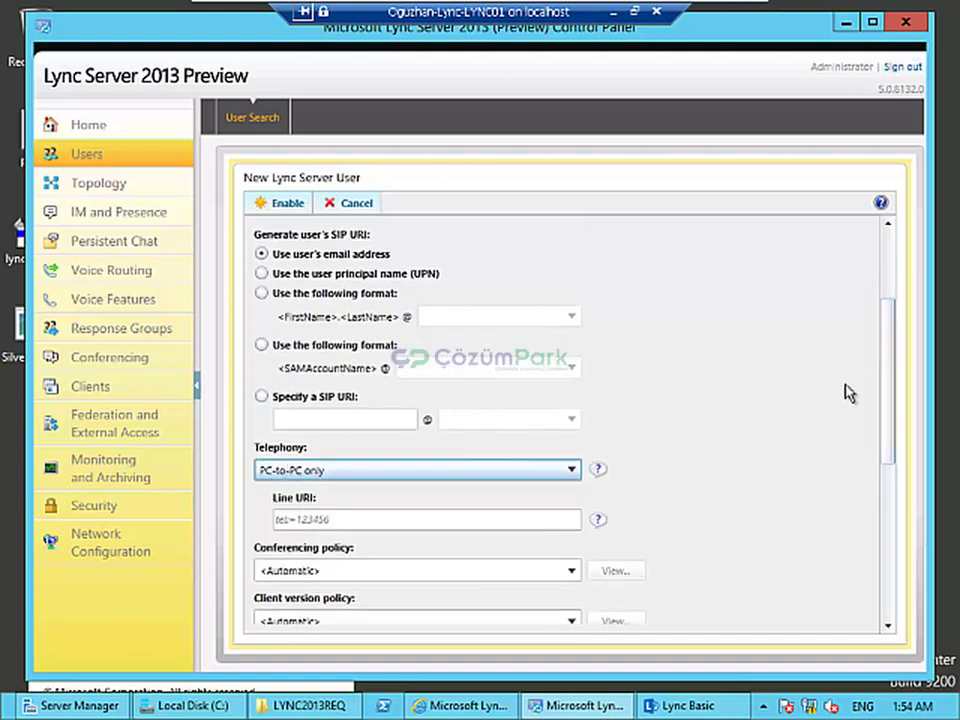
{"action": "left_click_drag", "start_coordinate": [891, 396], "coordinate": [894, 318]}
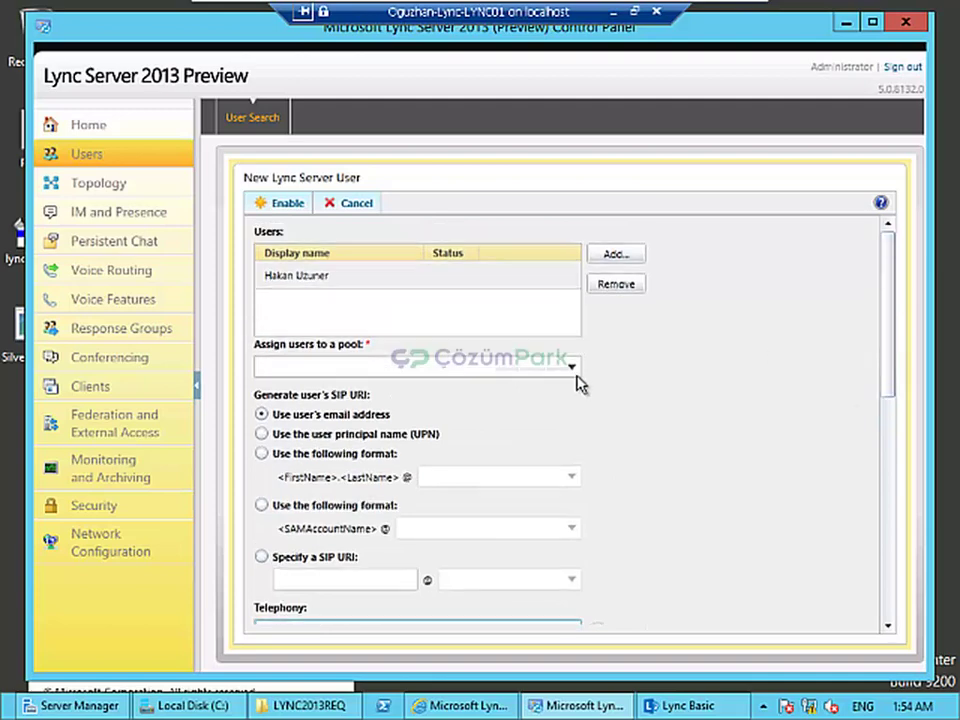
{"action": "left_click", "coordinate": [572, 368]}
{"action": "left_click", "coordinate": [371, 389]}
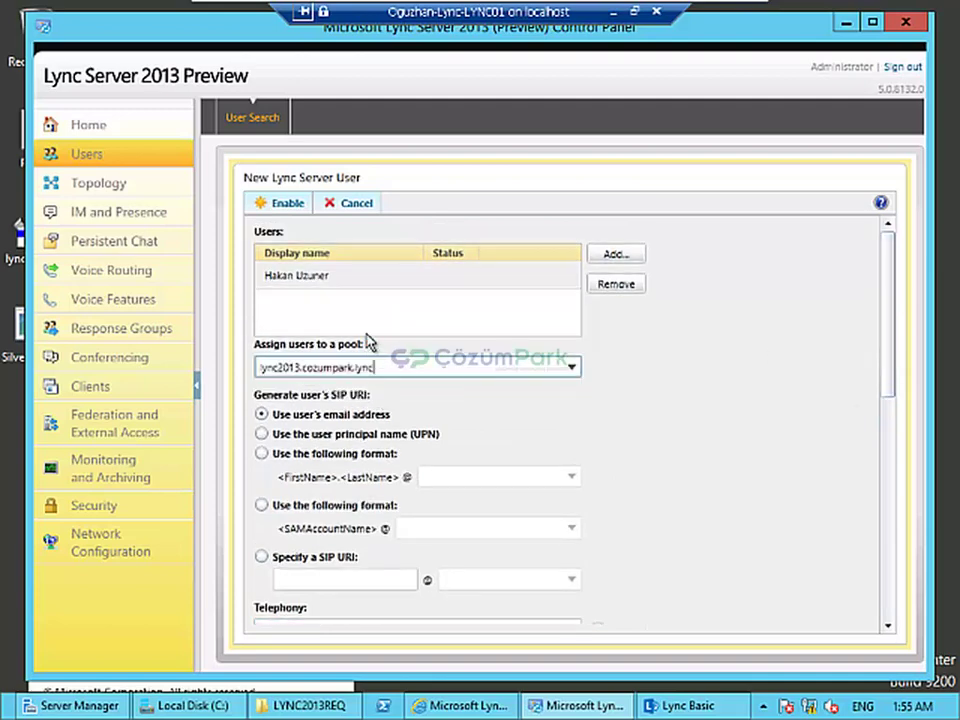
{"action": "left_click", "coordinate": [287, 205]}
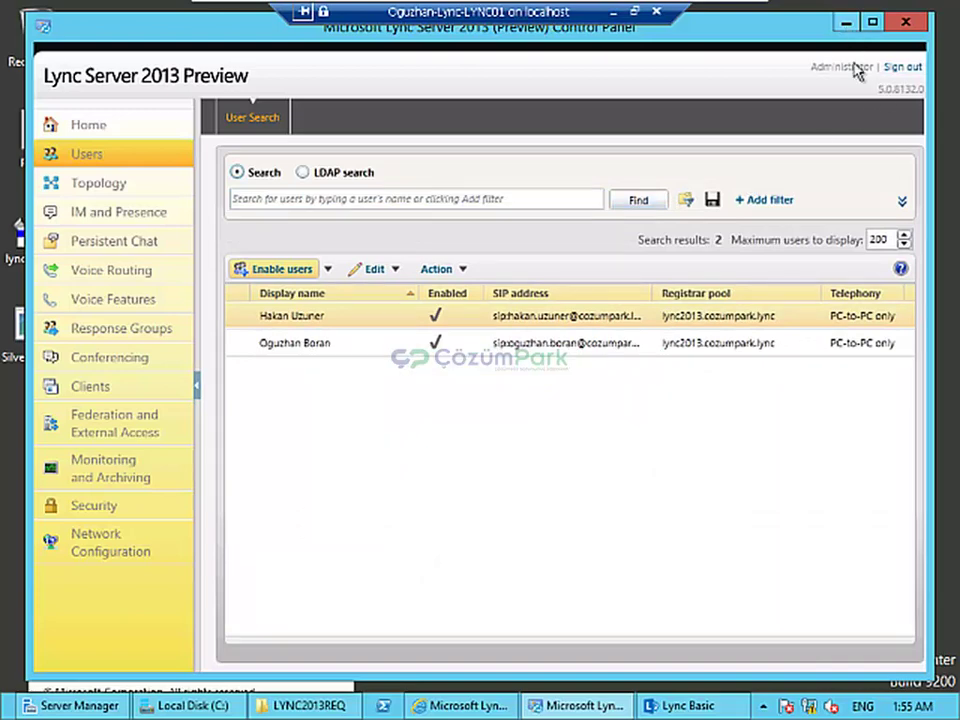
Dismiss the Lync client's can't-sign-in error and open the Run dialog.
{"action": "left_click", "coordinate": [847, 21]}
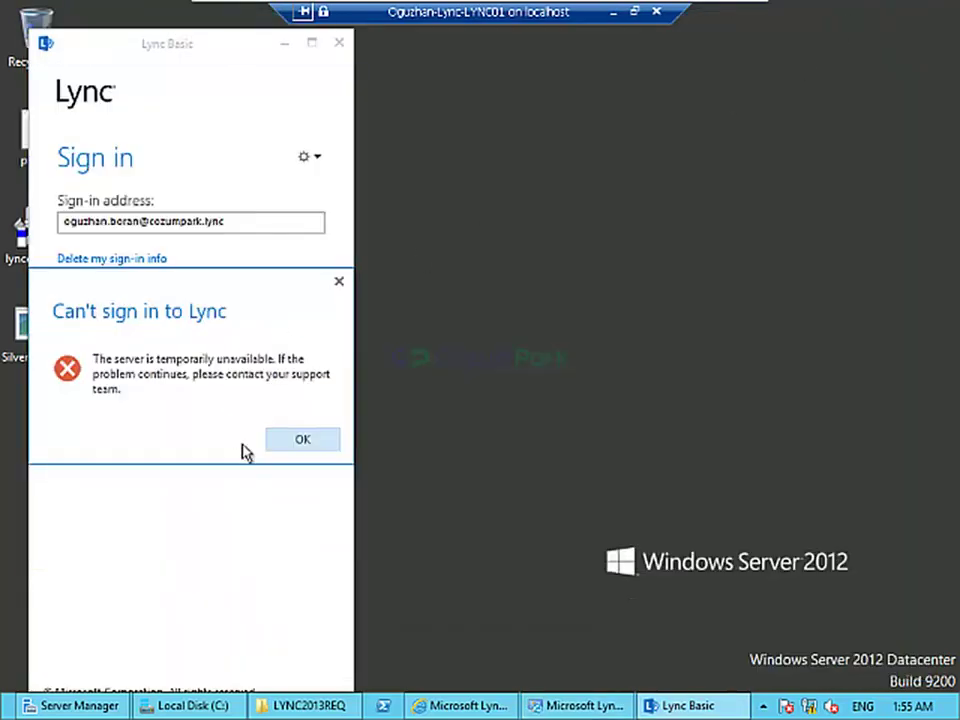
{"action": "left_click", "coordinate": [303, 441]}
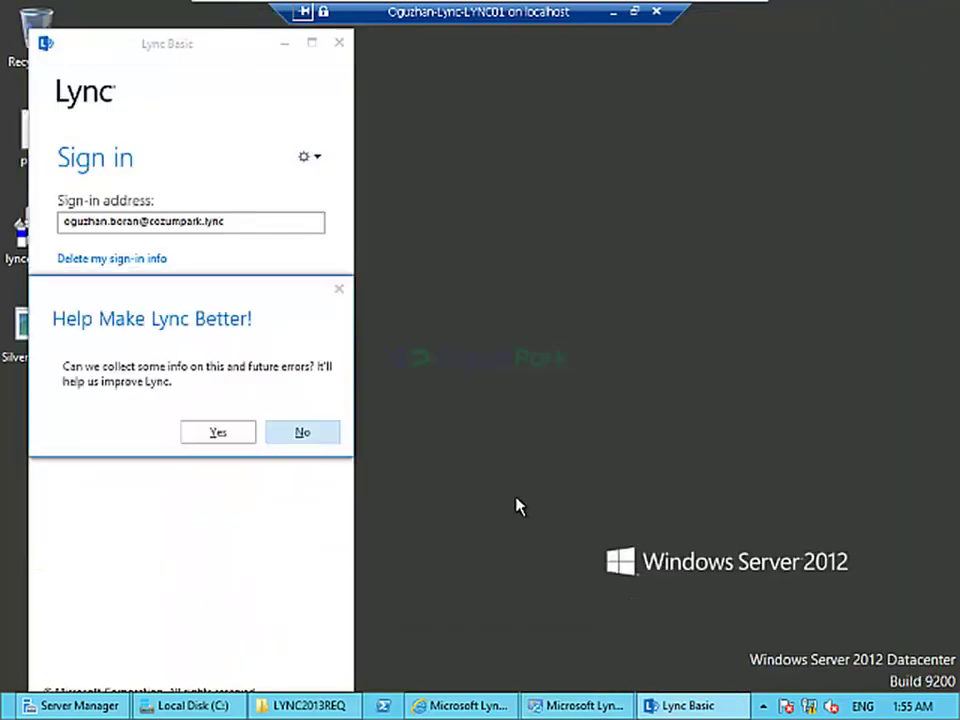
{"action": "key", "text": "super+r"}
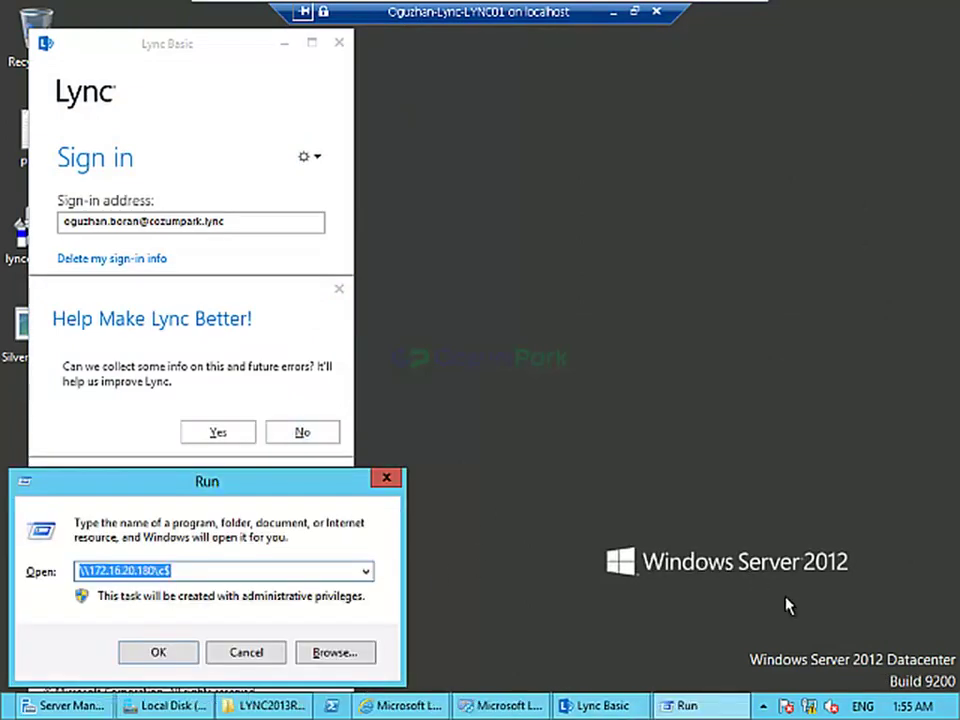
Restart the machine with Other (Planned) as the reason.
{"action": "mouse_move", "coordinate": [953, 712]}
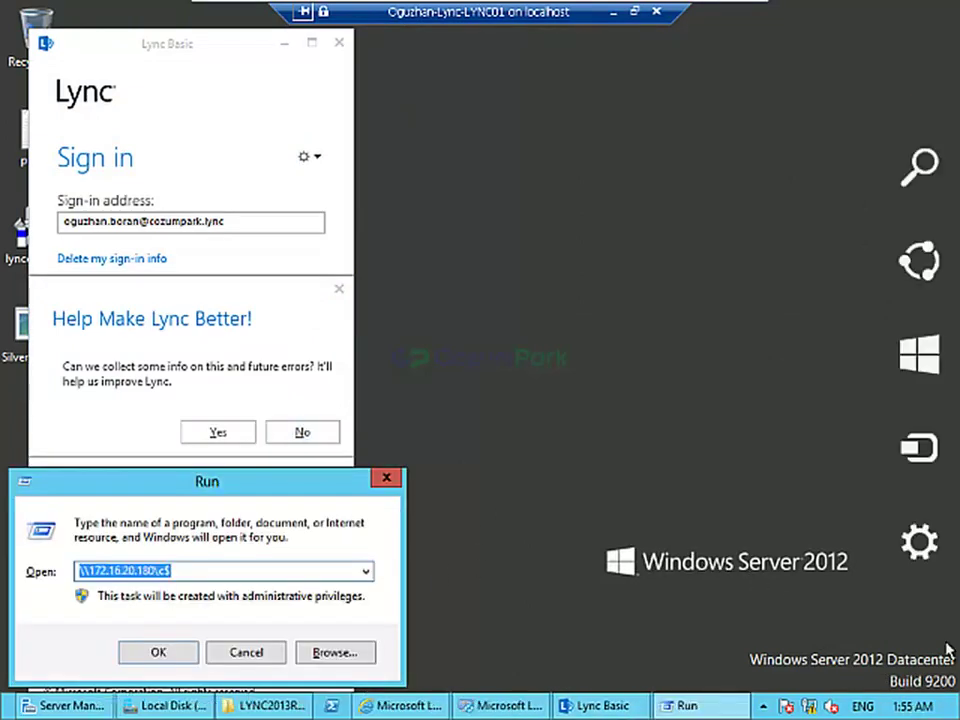
{"action": "left_click", "coordinate": [925, 548]}
{"action": "left_click", "coordinate": [797, 600]}
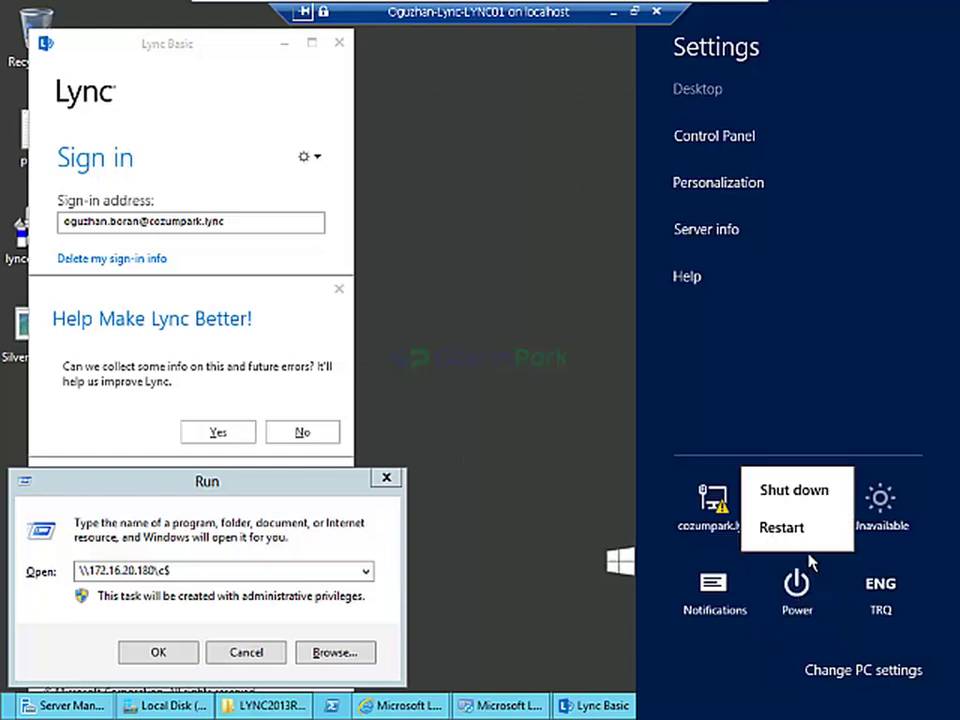
{"action": "left_click", "coordinate": [808, 529]}
{"action": "left_click", "coordinate": [779, 482]}
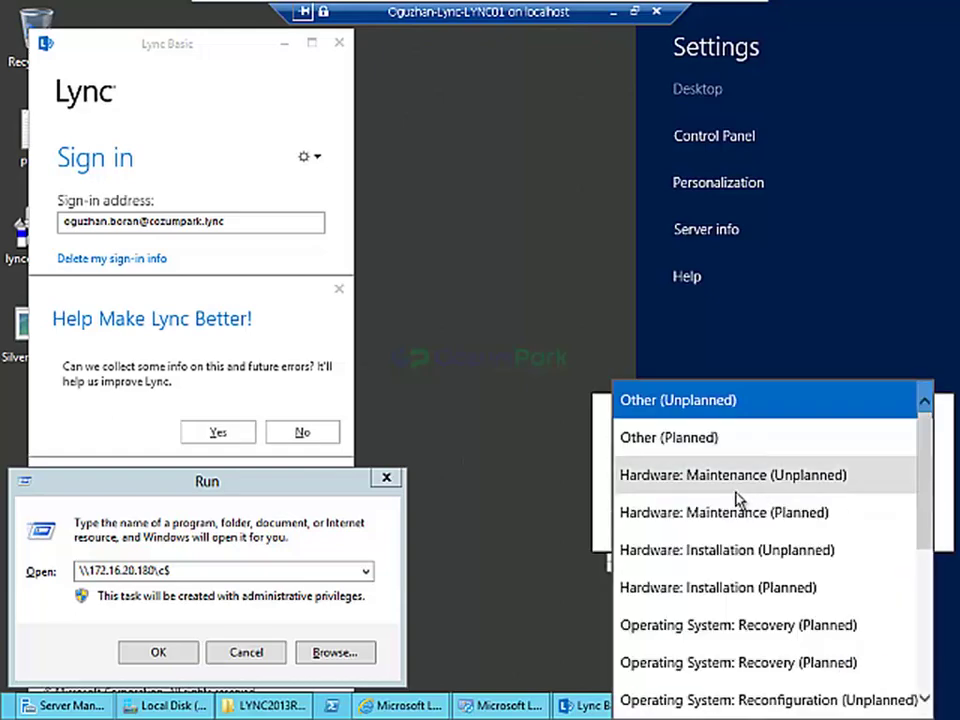
{"action": "left_click", "coordinate": [669, 437]}
{"action": "left_click", "coordinate": [878, 518]}
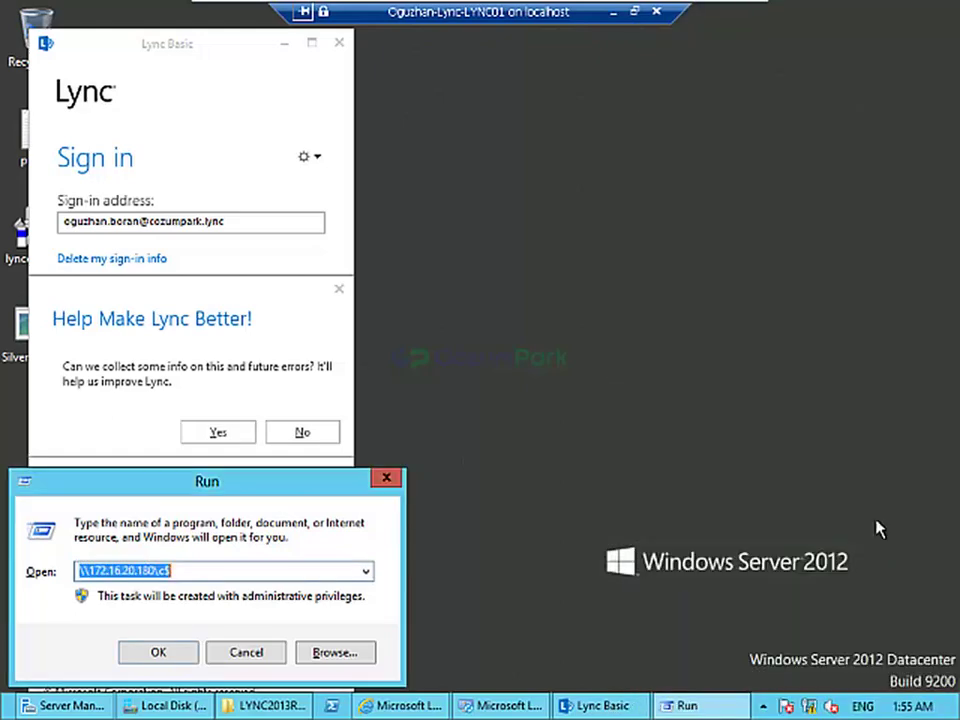
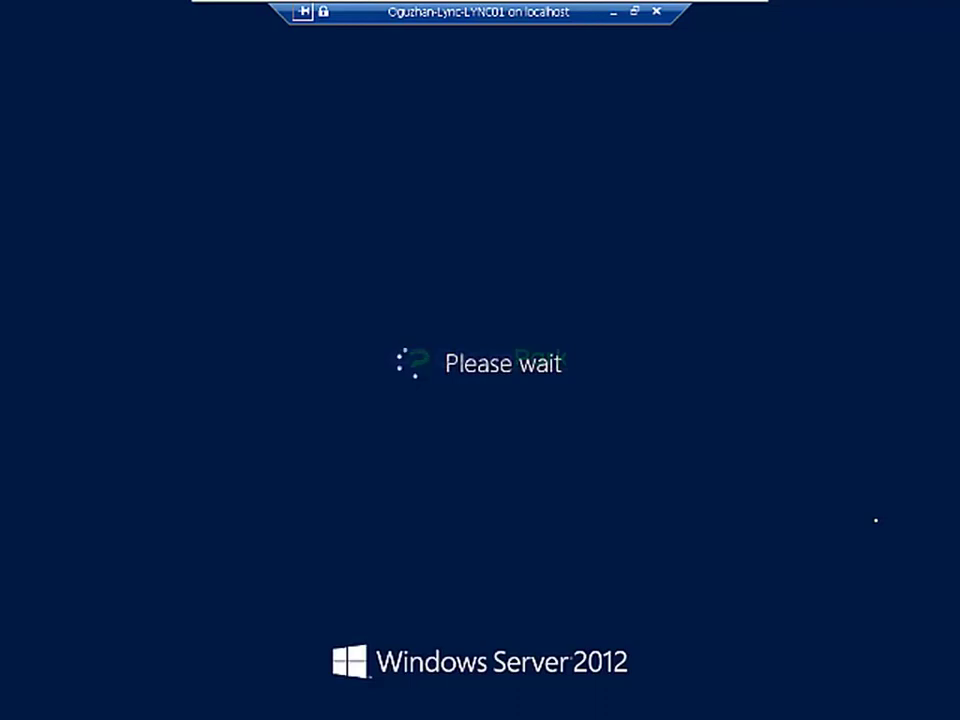
Exit full screen and minimise the remote session to show the Lync_2013_kurulum deck.
{"action": "left_click", "coordinate": [636, 13]}
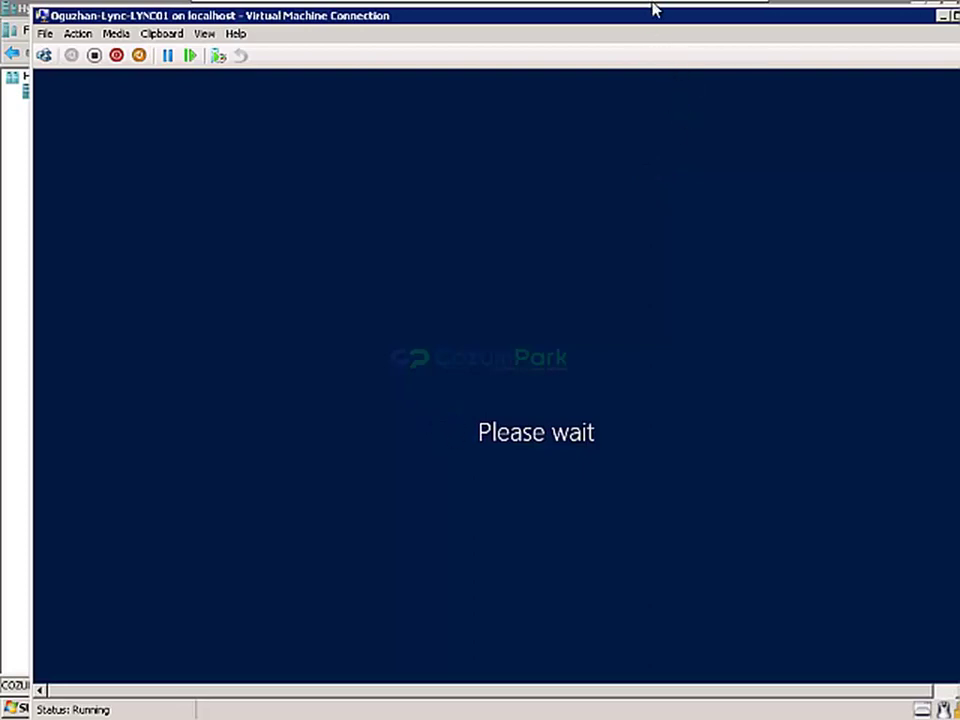
{"action": "mouse_move", "coordinate": [654, 6]}
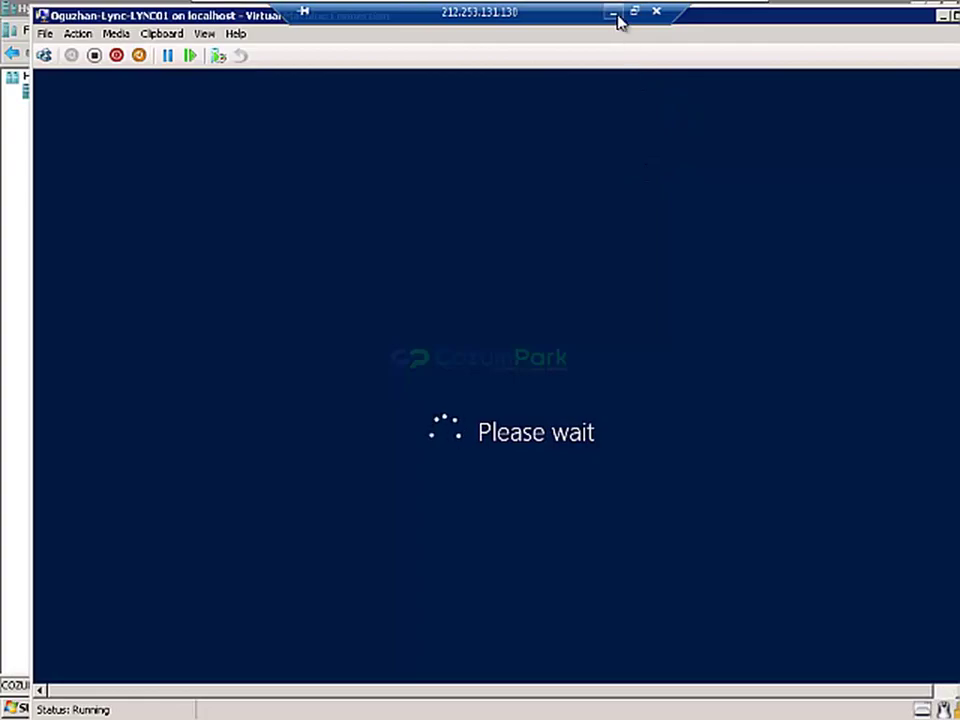
{"action": "left_click", "coordinate": [616, 17]}
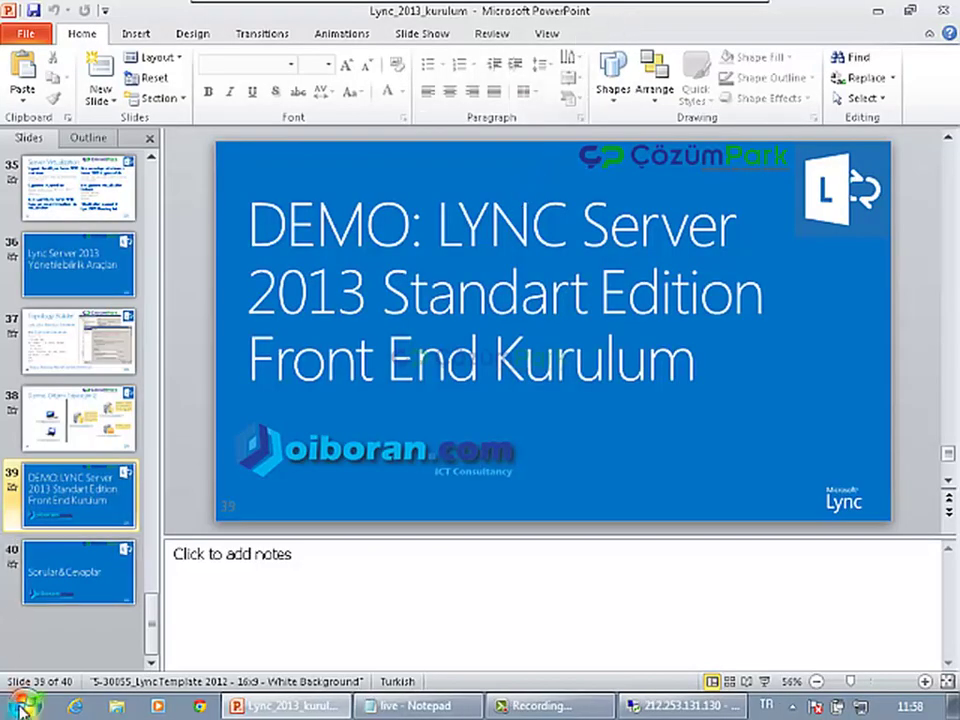
Abandon the c:\Users lookup in the Run dialog and show the local desktop.
{"action": "key", "text": "super+r"}
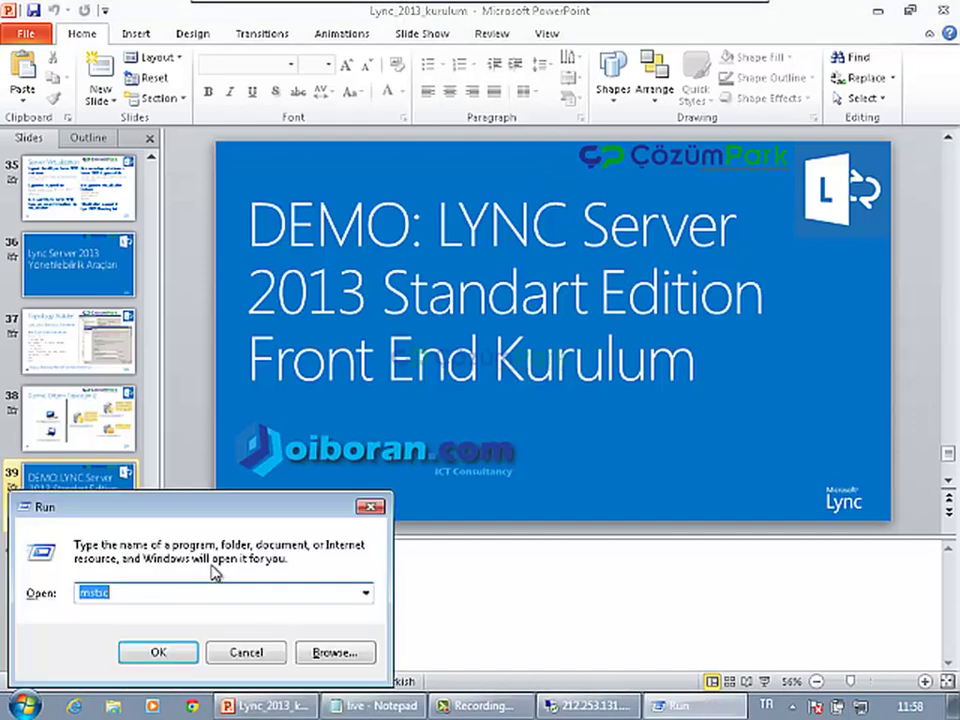
{"action": "type", "text": "c:\\"}
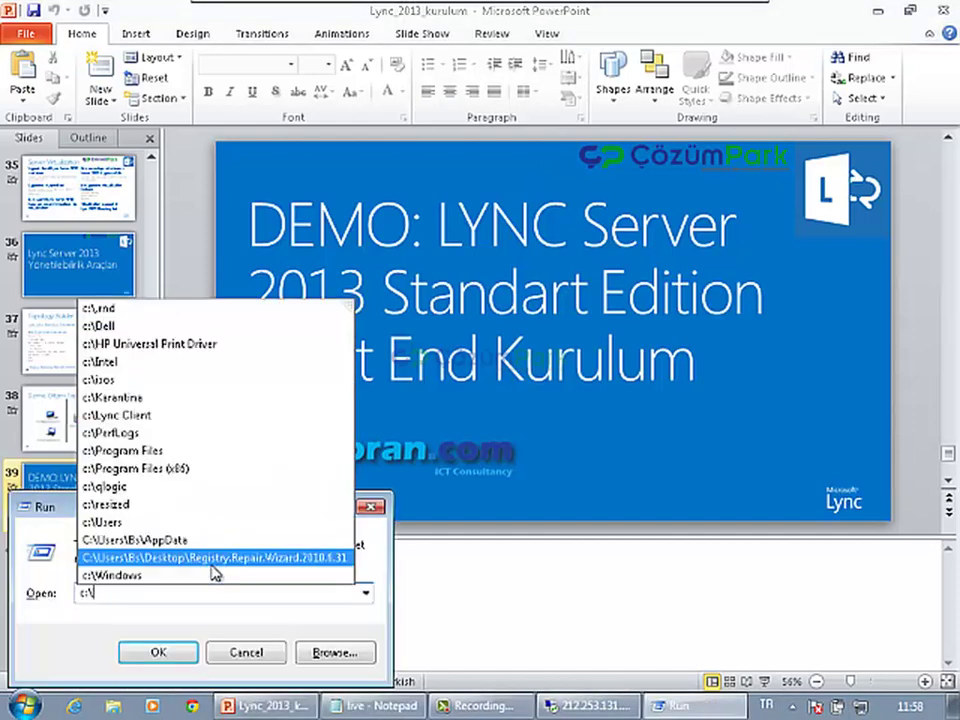
{"action": "type", "text": "u"}
{"action": "key", "text": "Down"}
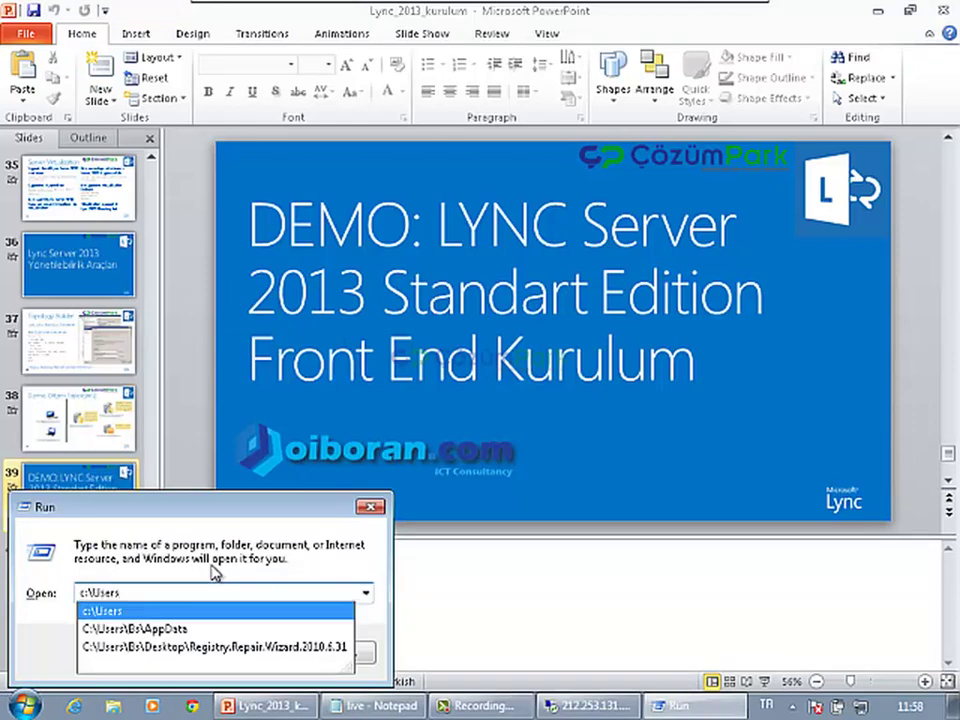
{"action": "left_click", "coordinate": [238, 536]}
{"action": "left_click", "coordinate": [246, 649]}
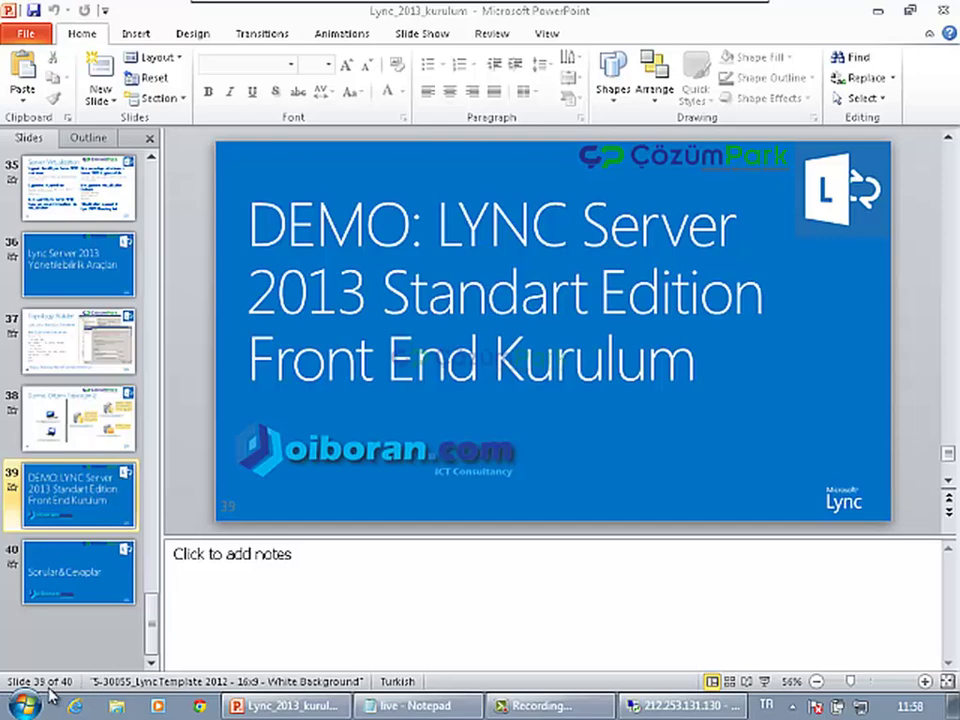
{"action": "key", "text": "super"}
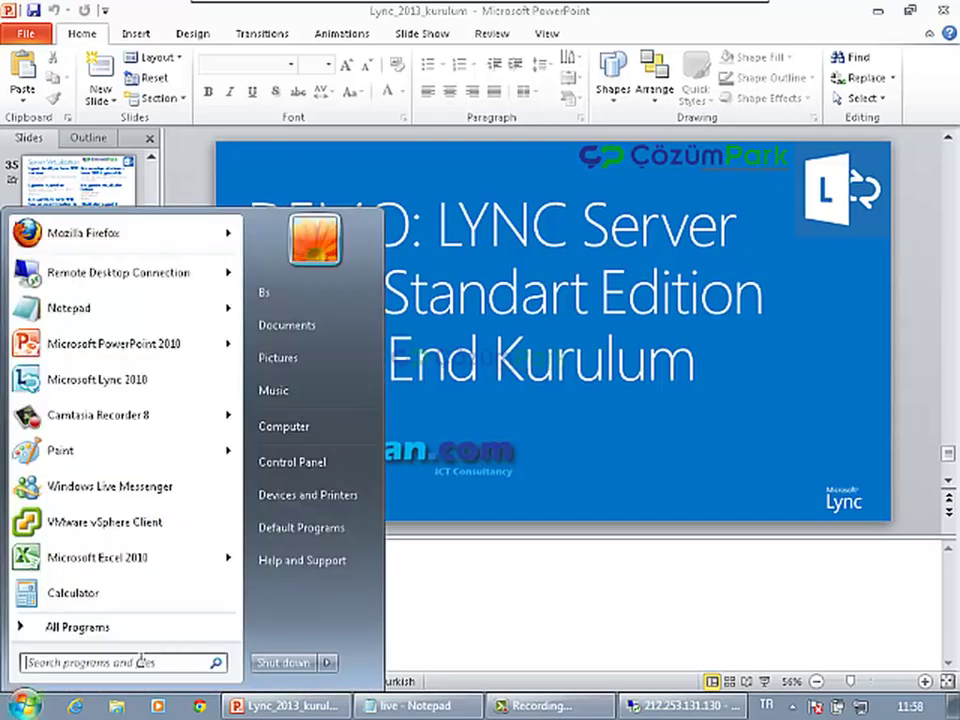
{"action": "key", "text": "super+d"}
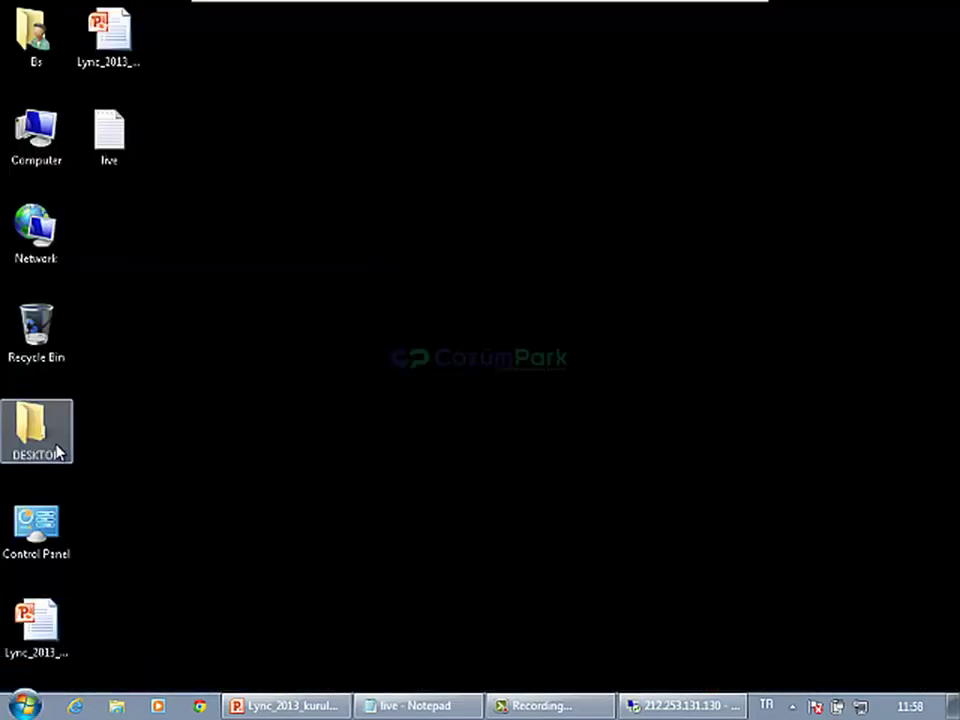
Open the OCS 2007 R2 to Lync 2013 Migration folder inside DESKTOP.
{"action": "double_click", "coordinate": [58, 452]}
{"action": "left_click", "coordinate": [345, 305]}
{"action": "key", "text": "o"}
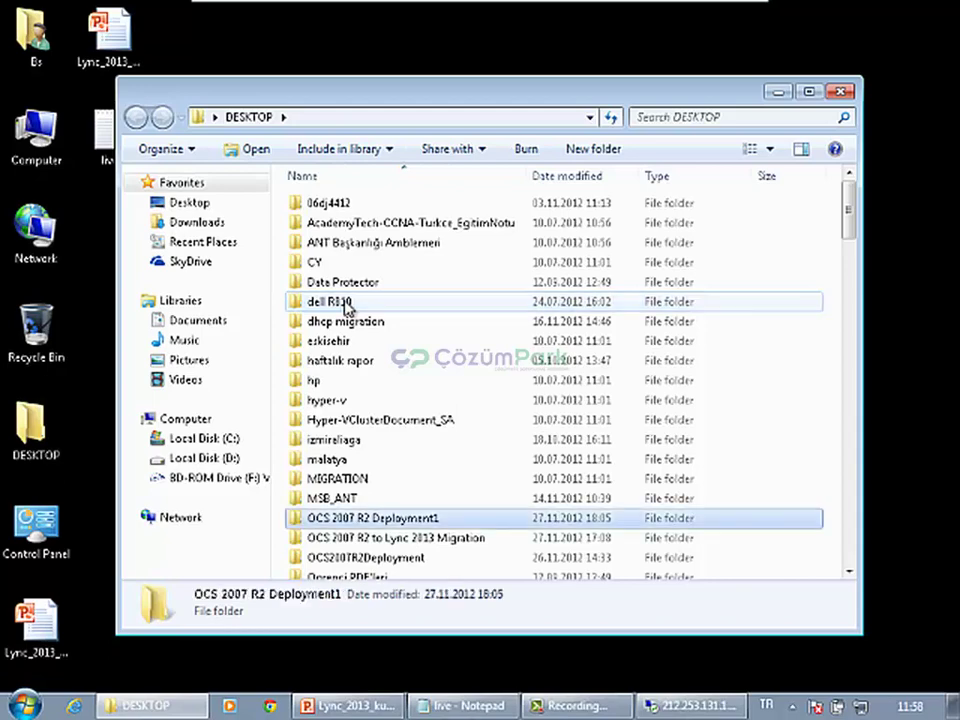
{"action": "key", "text": "Down"}
{"action": "key", "text": "Return"}
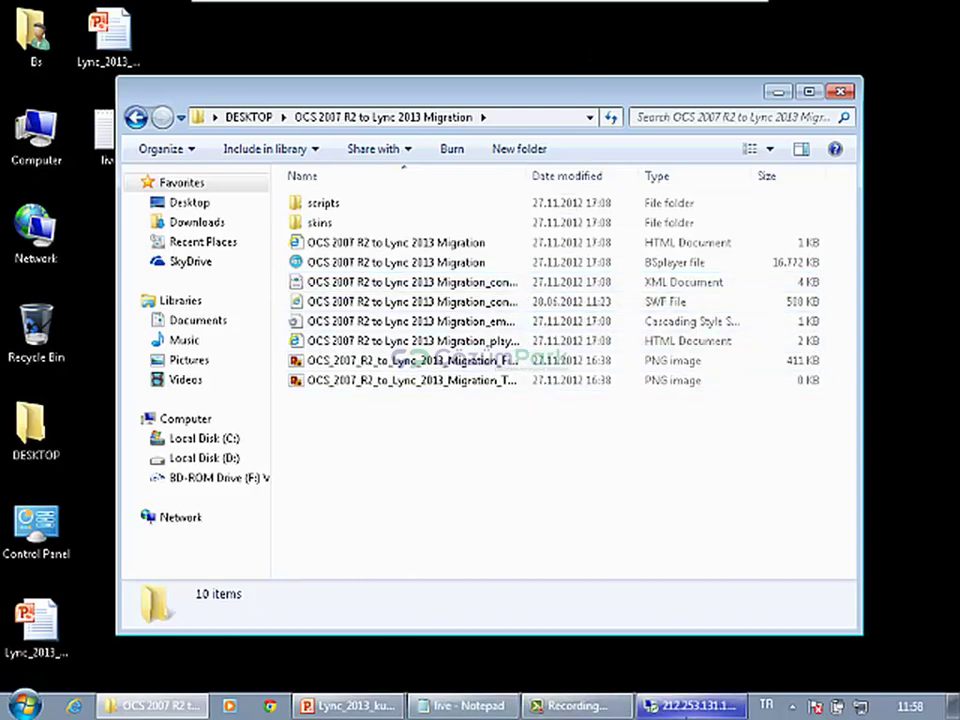
Play the BSplayer migration video file from that folder.
{"action": "left_click", "coordinate": [697, 706]}
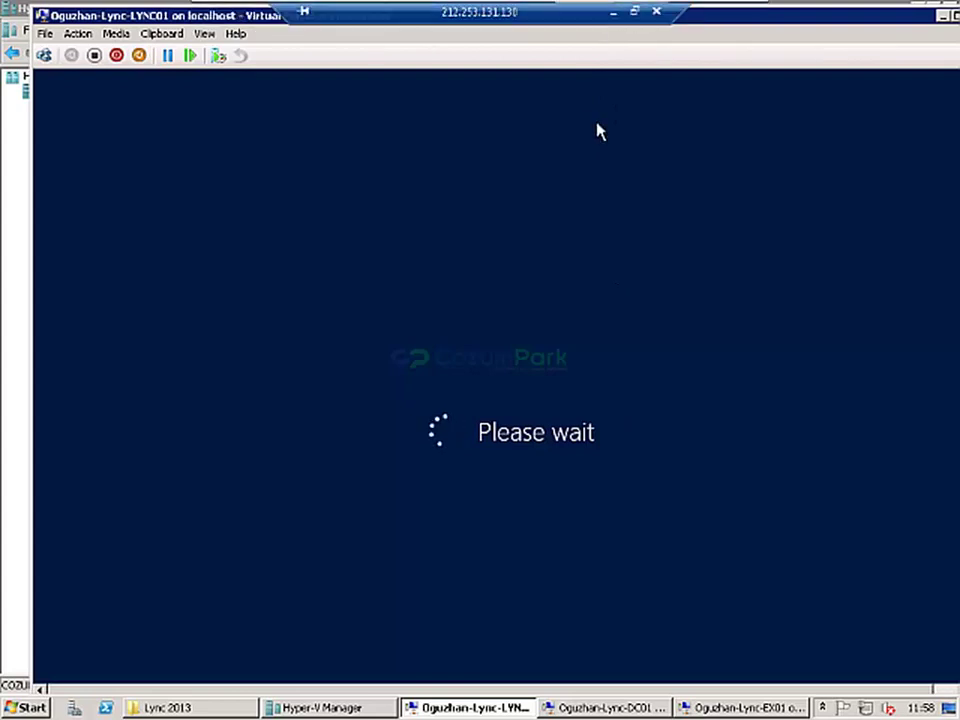
{"action": "left_click", "coordinate": [612, 16]}
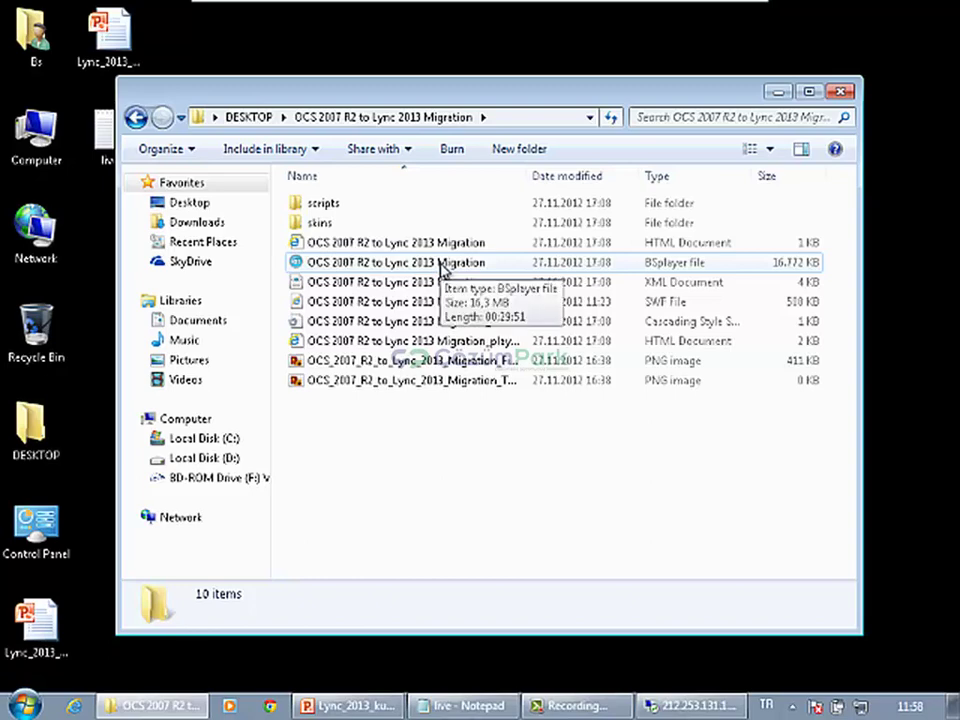
{"action": "left_click", "coordinate": [443, 264]}
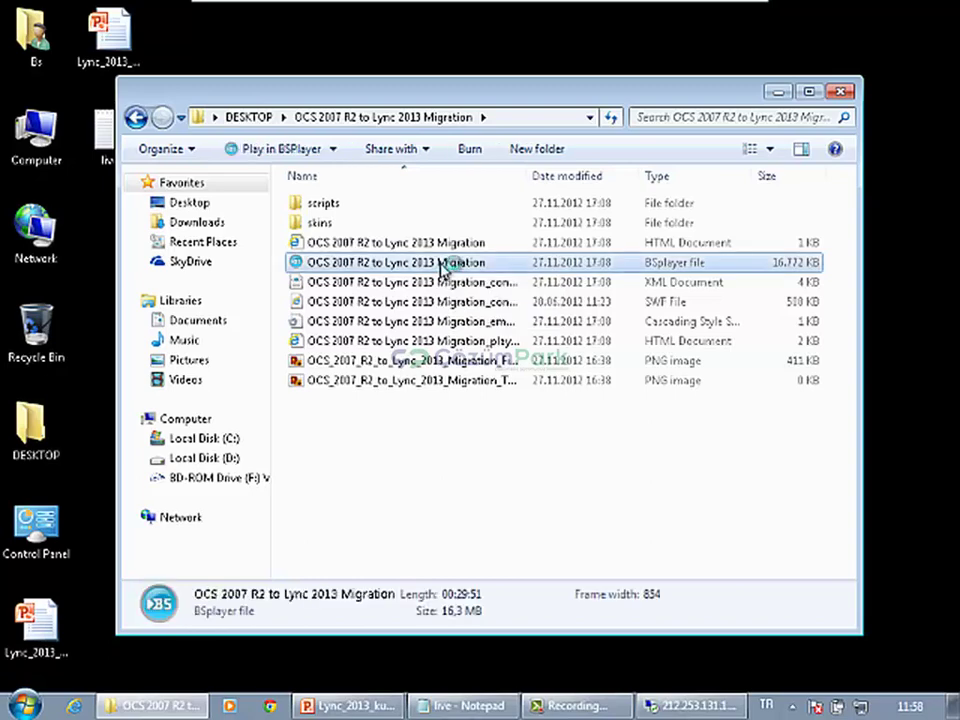
{"action": "double_click", "coordinate": [443, 264]}
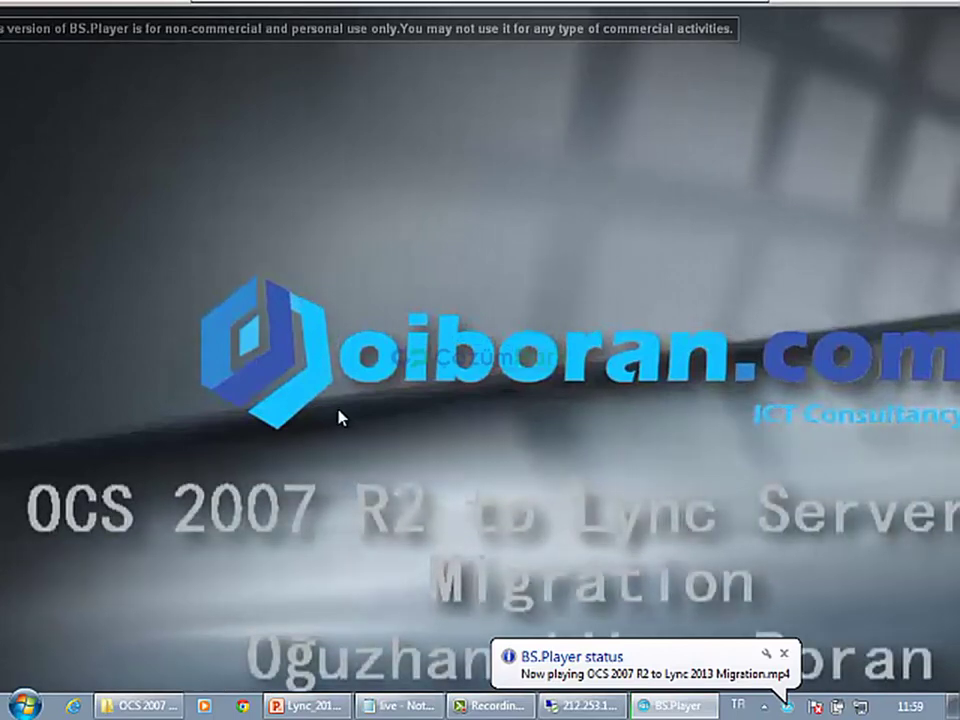
Shrink the BS.Player window, pause at 00:00:15, and switch back to the remote session.
{"action": "double_click", "coordinate": [297, 330]}
{"action": "left_click_drag", "start_coordinate": [133, 81], "coordinate": [255, 247]}
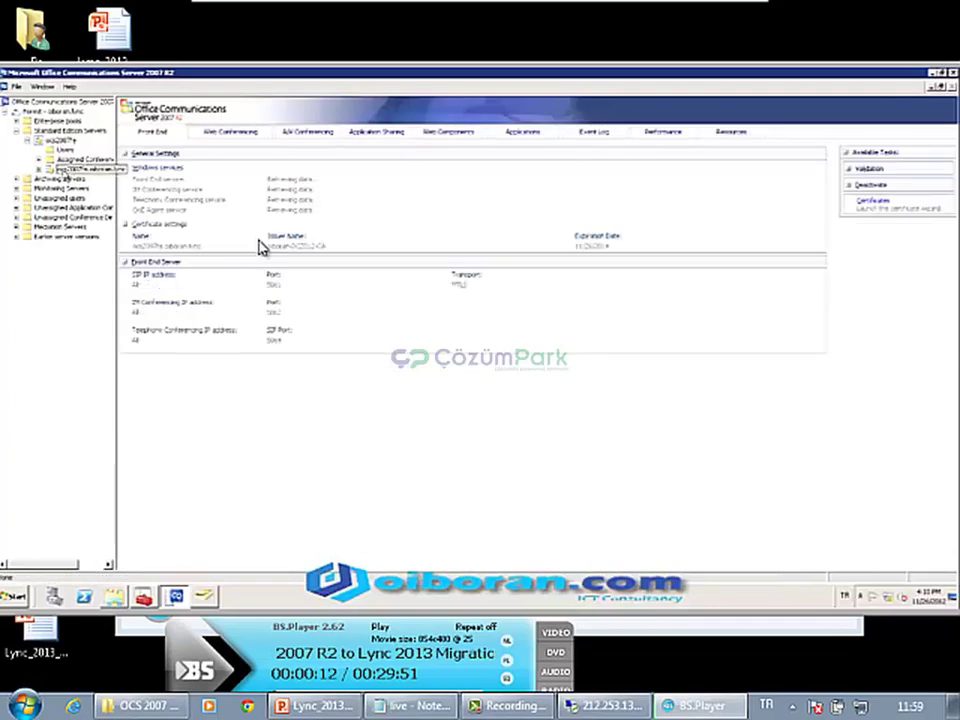
{"action": "key", "text": "space"}
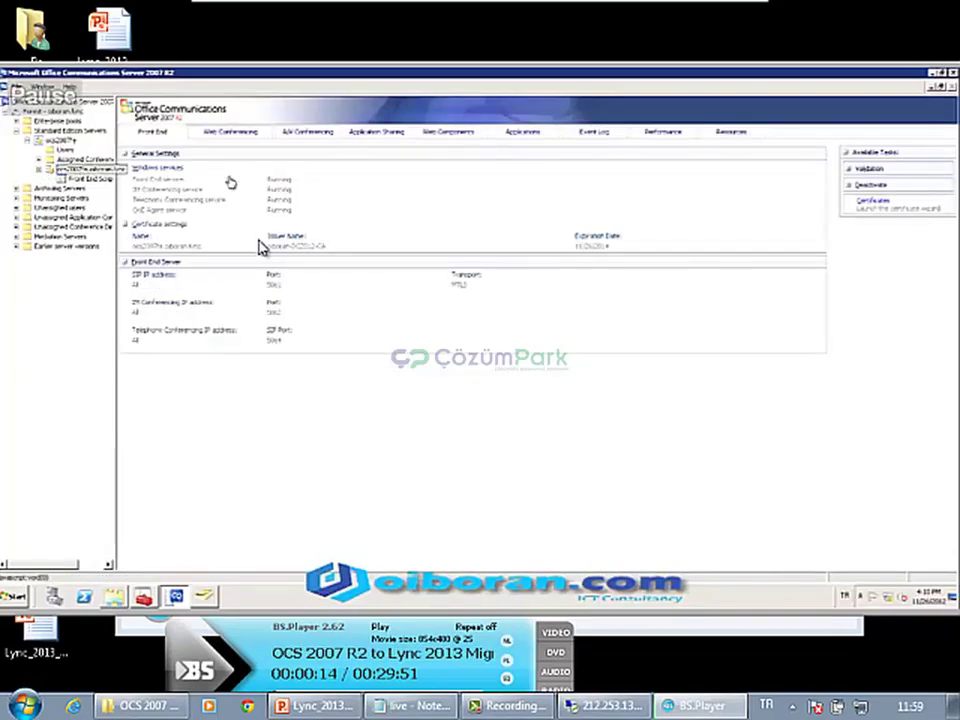
{"action": "key", "text": "space"}
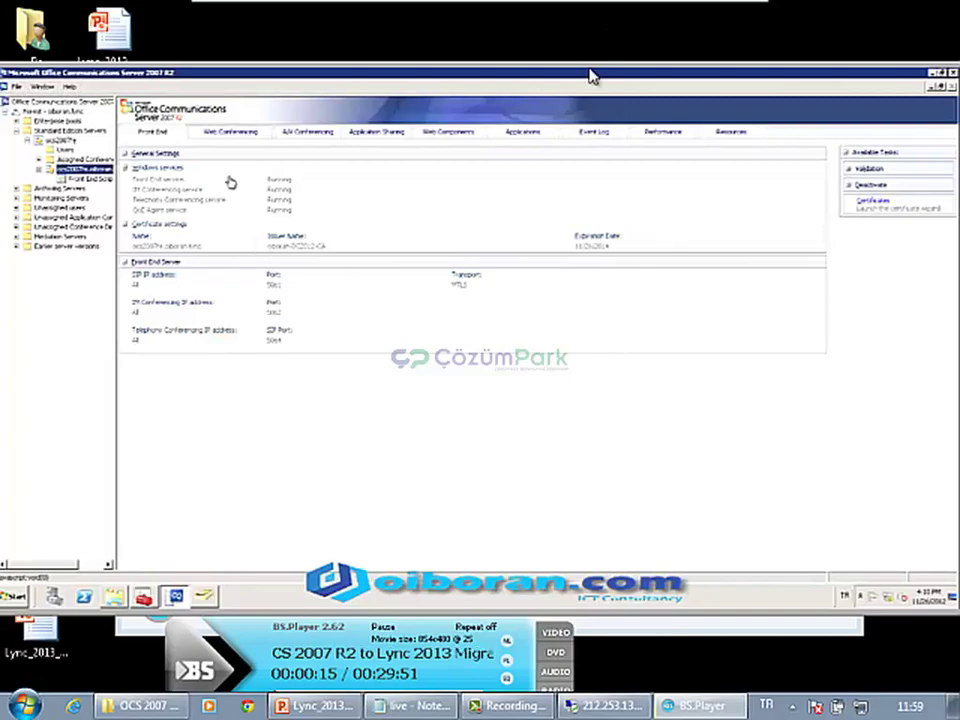
{"action": "left_click", "coordinate": [612, 705]}
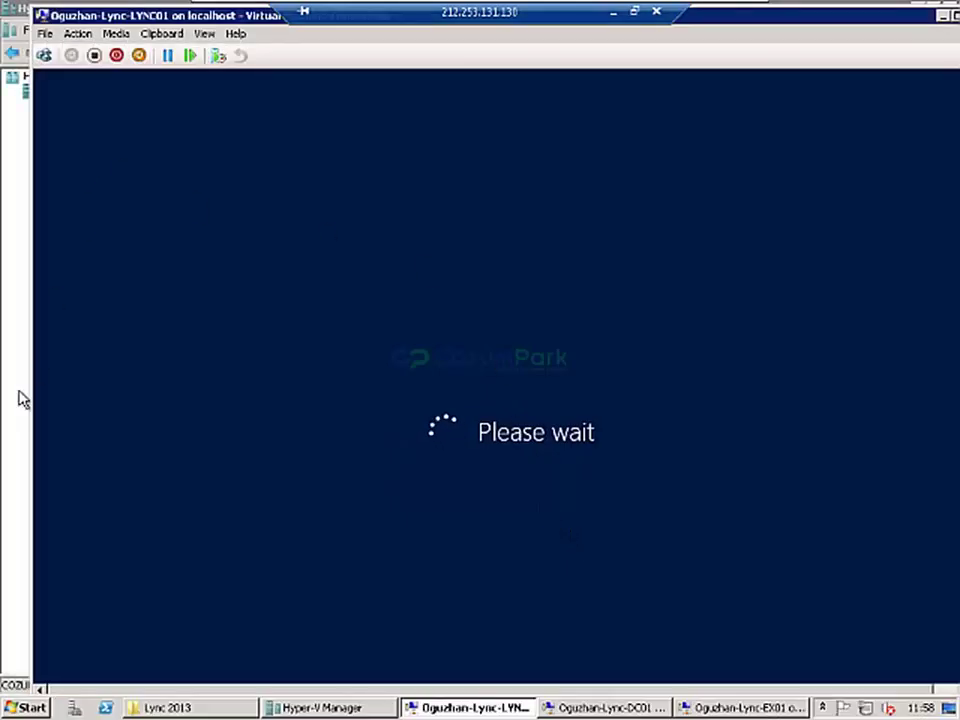
Connect to the OCStoLync-OCS02 VM's console from Hyper-V Manager.
{"action": "left_click", "coordinate": [19, 399]}
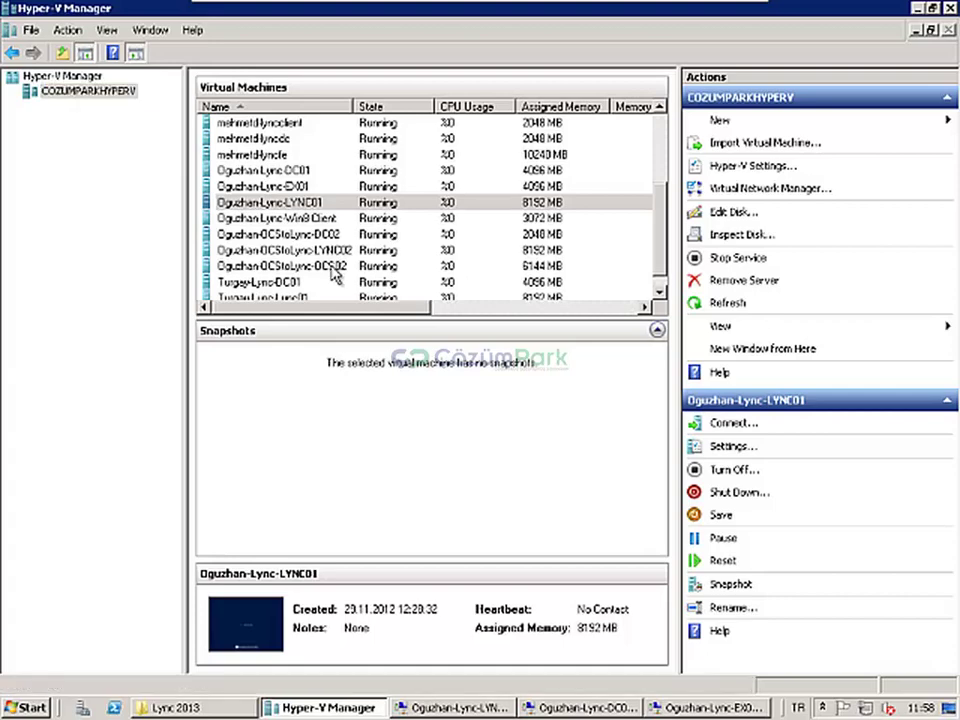
{"action": "left_click", "coordinate": [333, 268]}
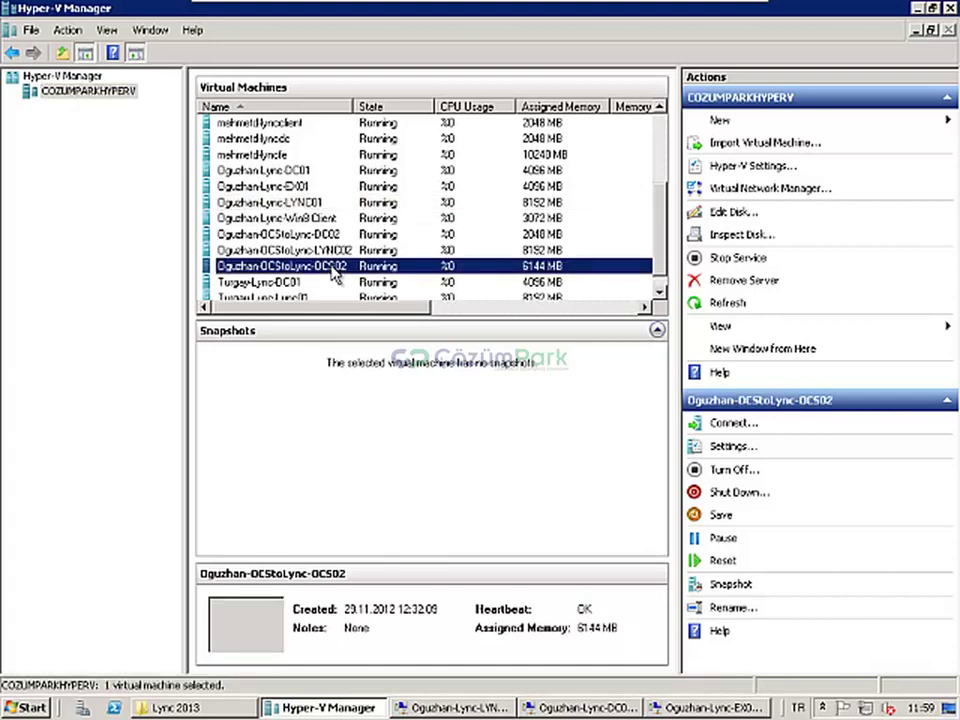
{"action": "double_click", "coordinate": [332, 268]}
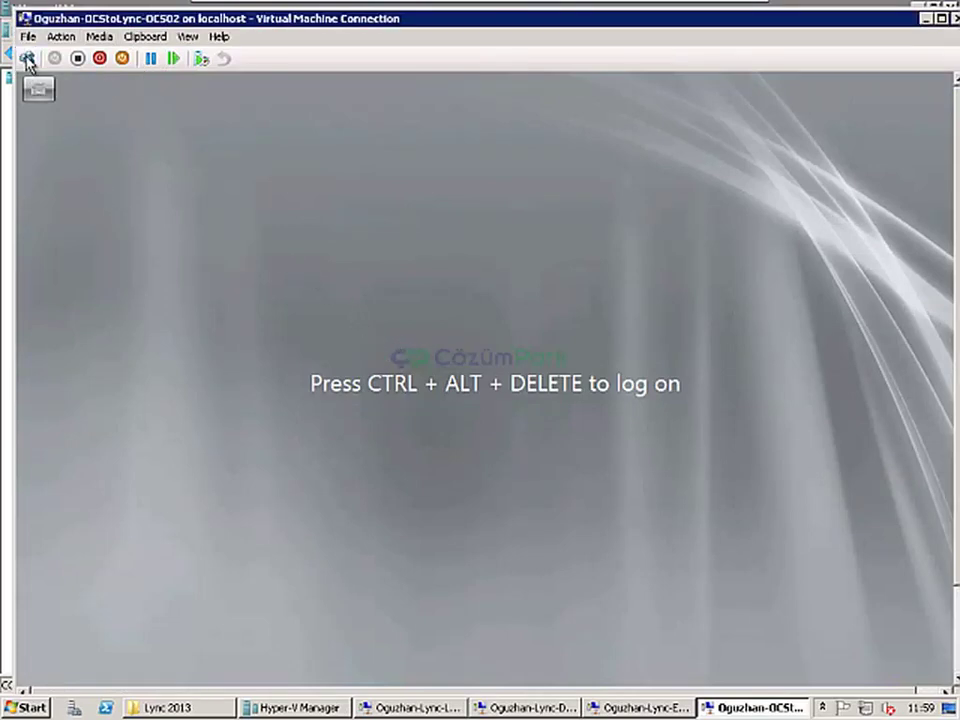
Log on to the OCS02 server with the account password.
{"action": "left_click", "coordinate": [27, 58]}
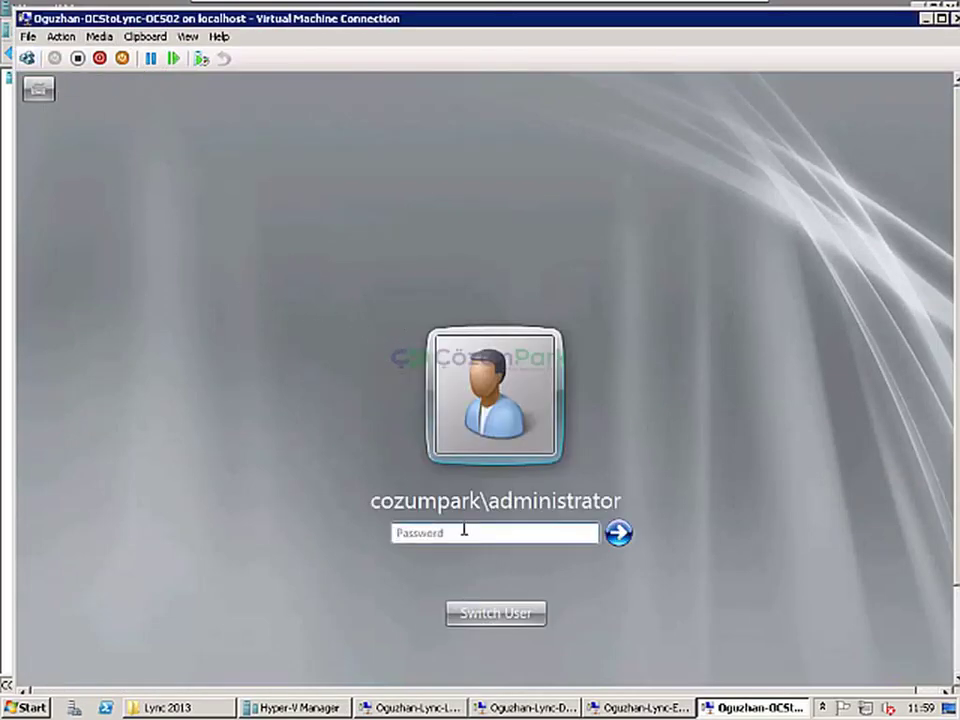
{"action": "left_click", "coordinate": [463, 530]}
{"action": "type", "text": "•••••••••"}
{"action": "key", "text": "Return"}
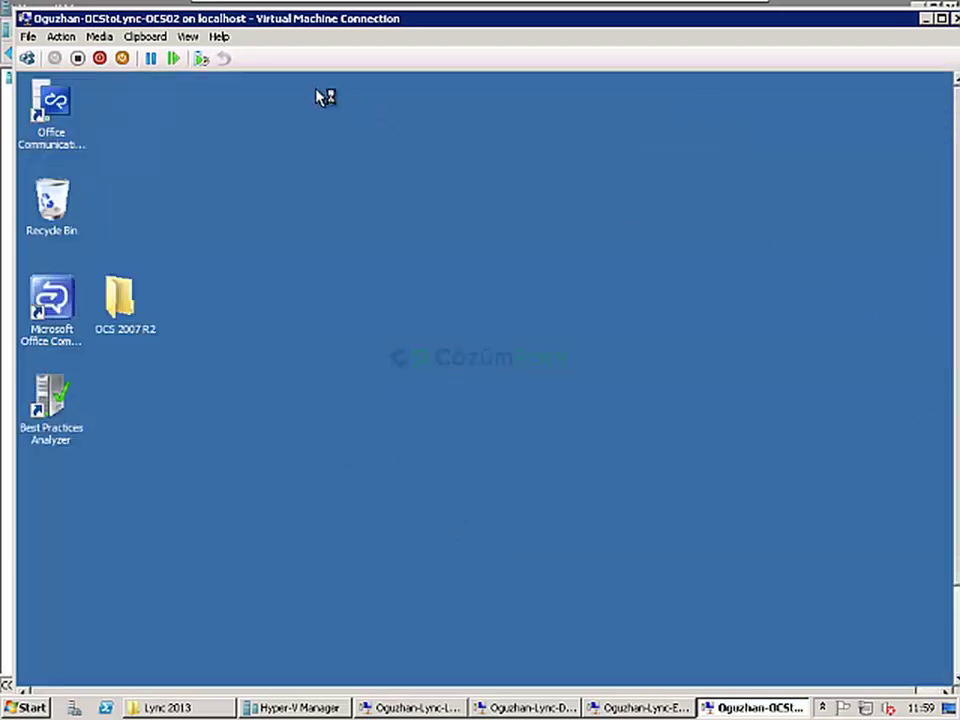
In full screen, sign in to Office Communicator, dismiss the email error, then minimise the VM window.
{"action": "left_click", "coordinate": [188, 37]}
{"action": "left_click", "coordinate": [204, 58]}
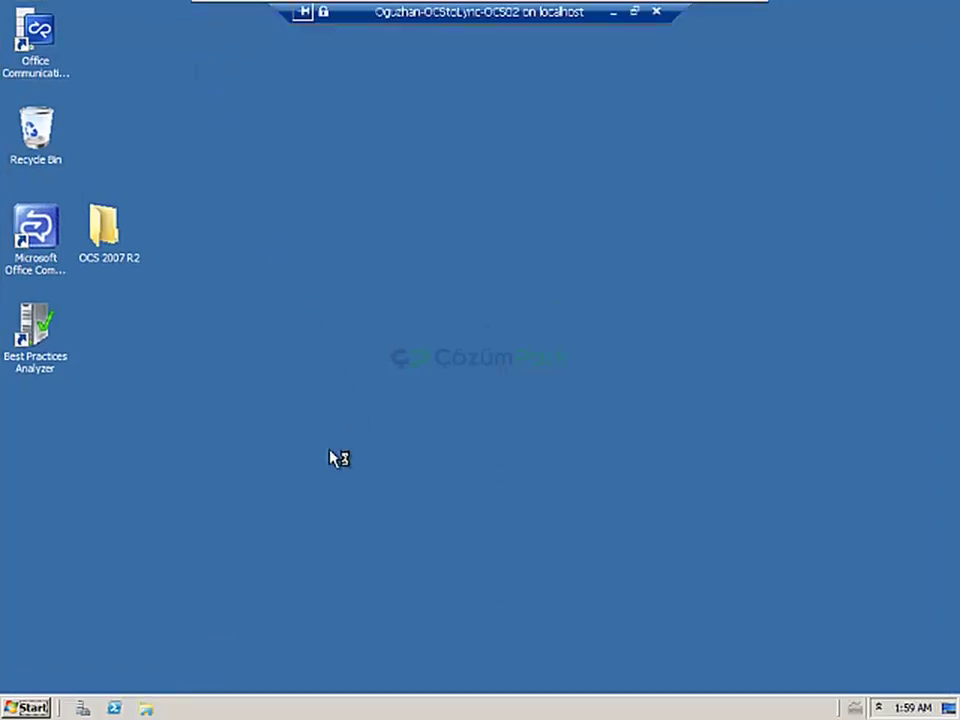
{"action": "key", "text": "super"}
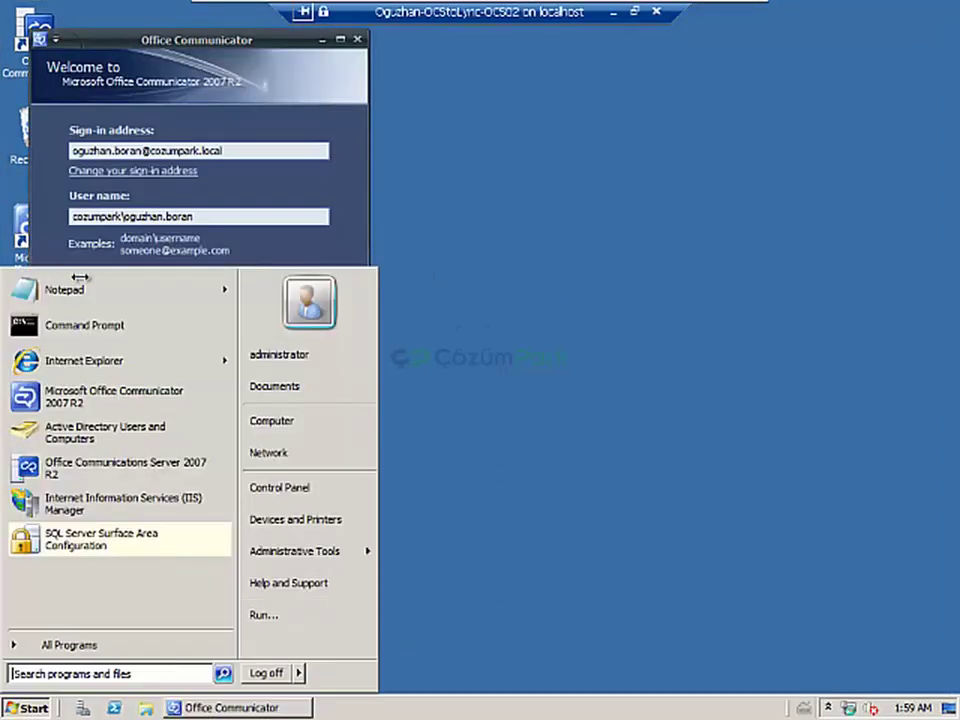
{"action": "left_click", "coordinate": [313, 236]}
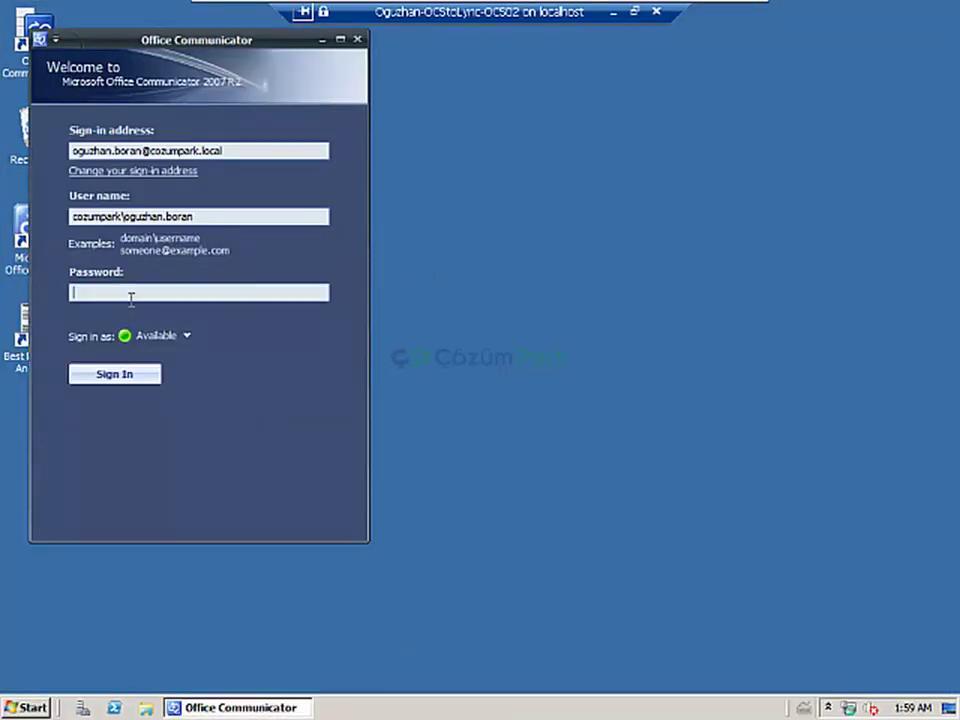
{"action": "type", "text": "********"}
{"action": "key", "text": "Return"}
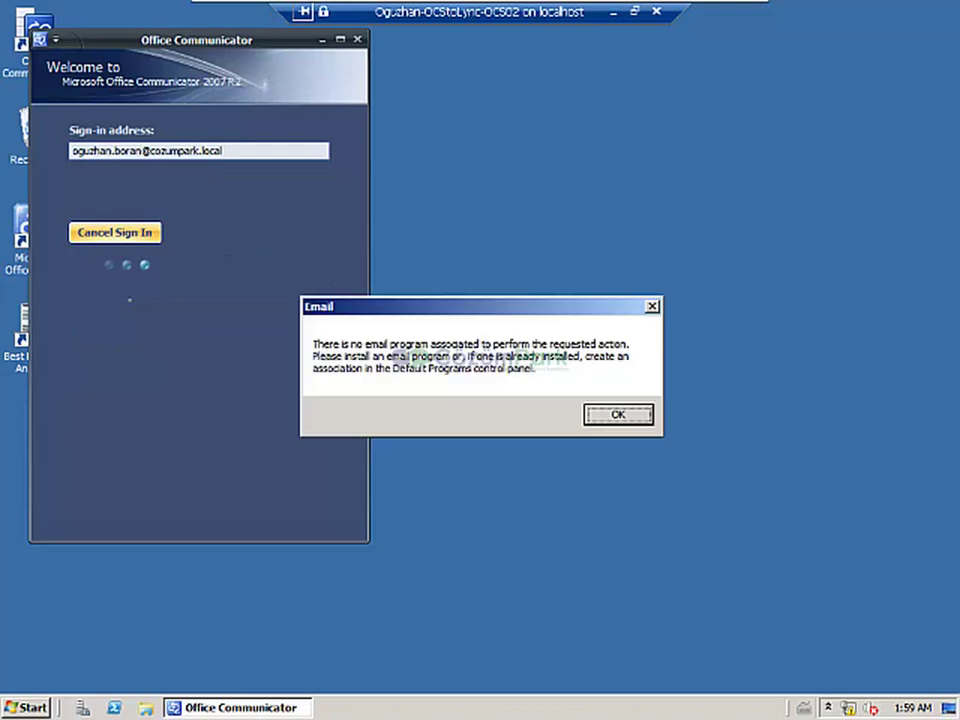
{"action": "key", "text": "Return"}
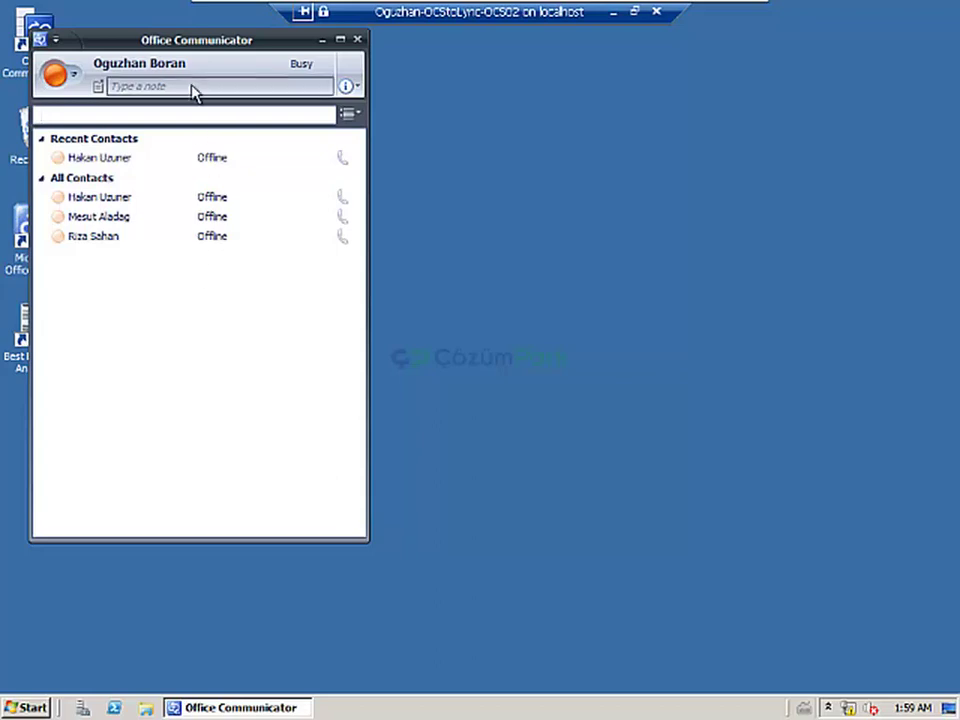
{"action": "left_click", "coordinate": [634, 14]}
{"action": "left_click", "coordinate": [926, 18]}
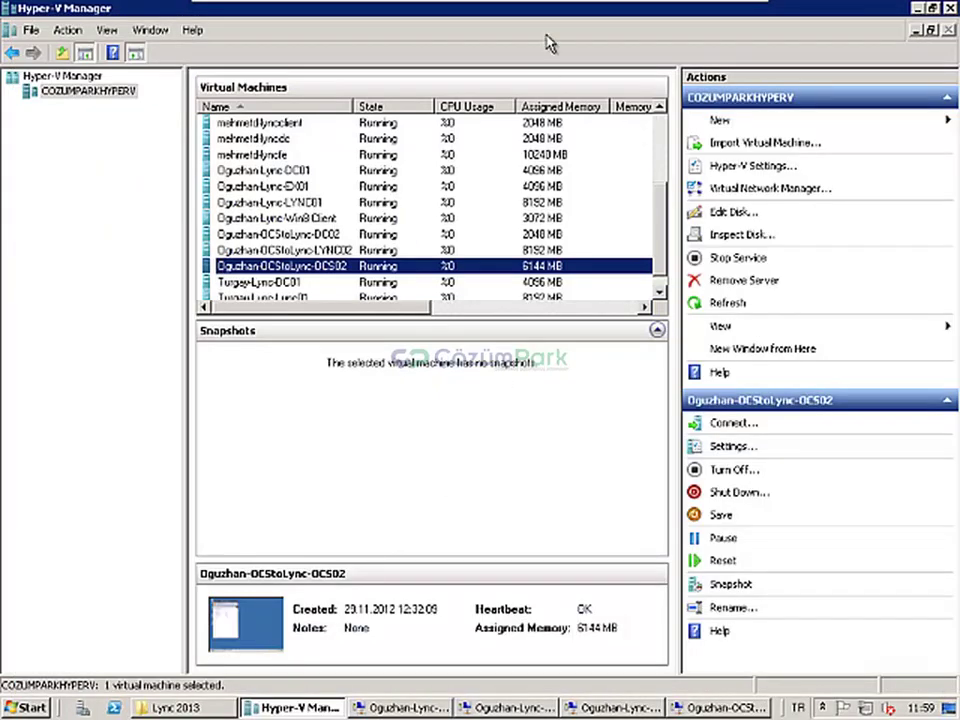
Open a console connection to Oguzhan-Lync-LYNC01, then minimise the remote session to the local desktop.
{"action": "left_click", "coordinate": [612, 11]}
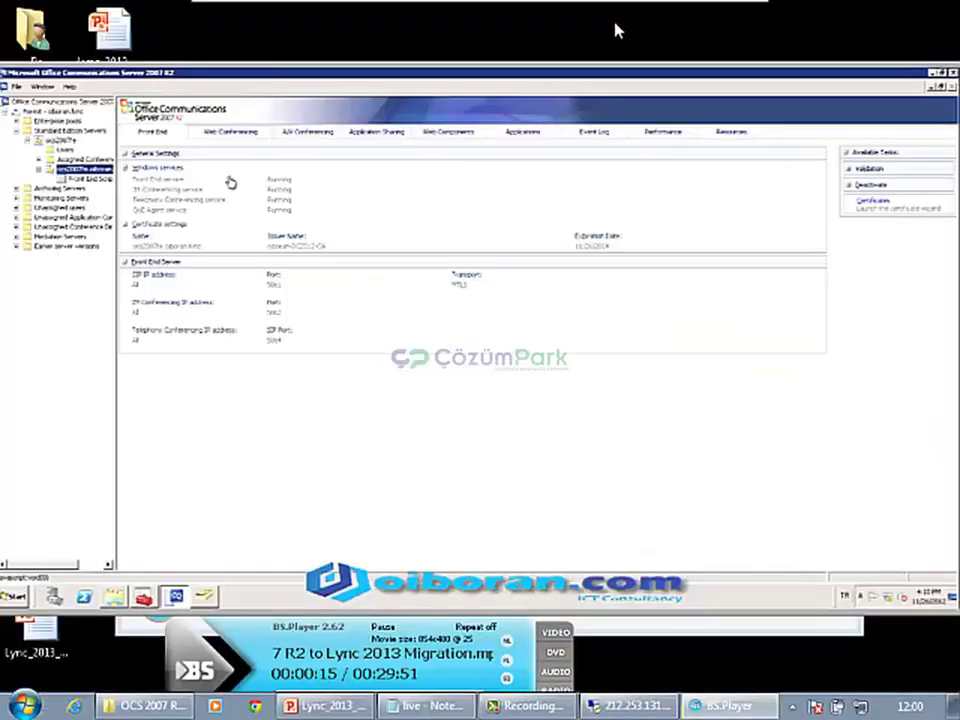
{"action": "left_click", "coordinate": [590, 706]}
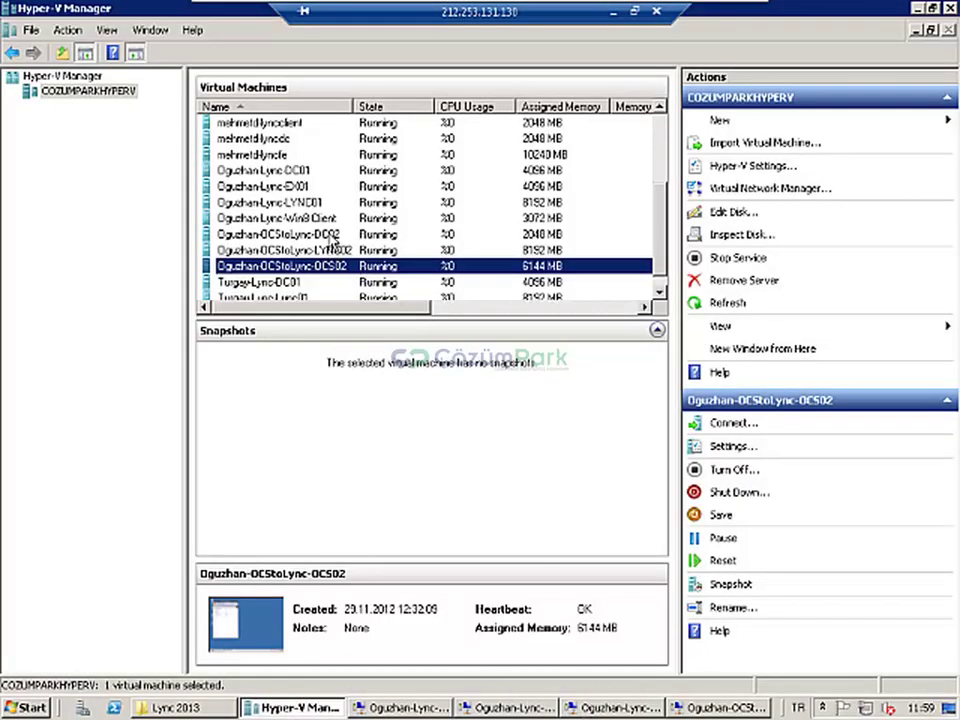
{"action": "left_click", "coordinate": [328, 204]}
{"action": "double_click", "coordinate": [328, 204]}
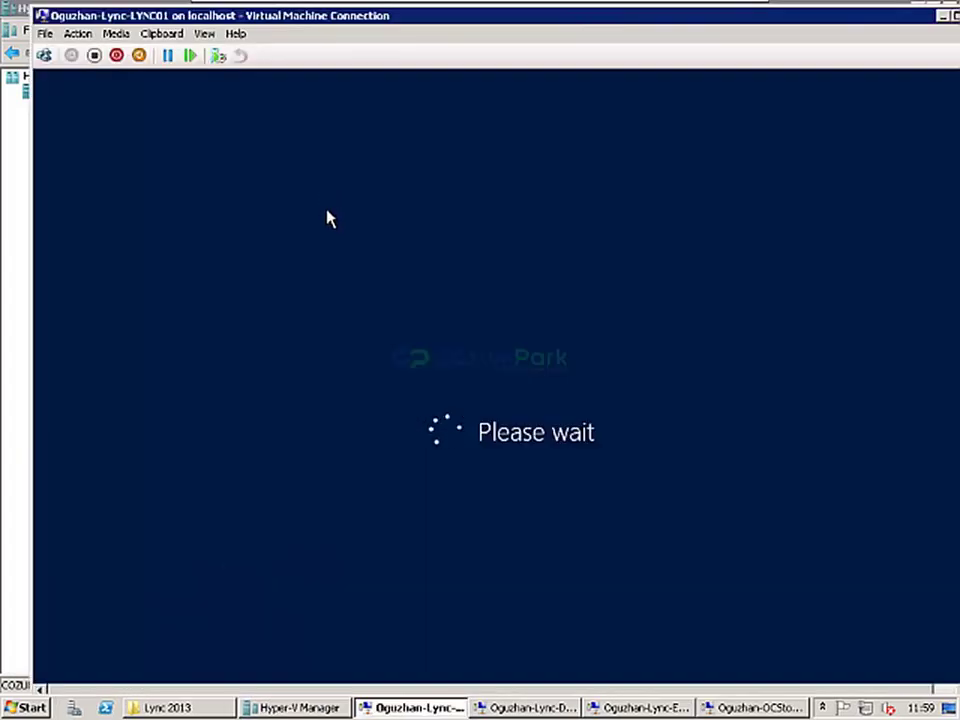
{"action": "left_click", "coordinate": [5, 362]}
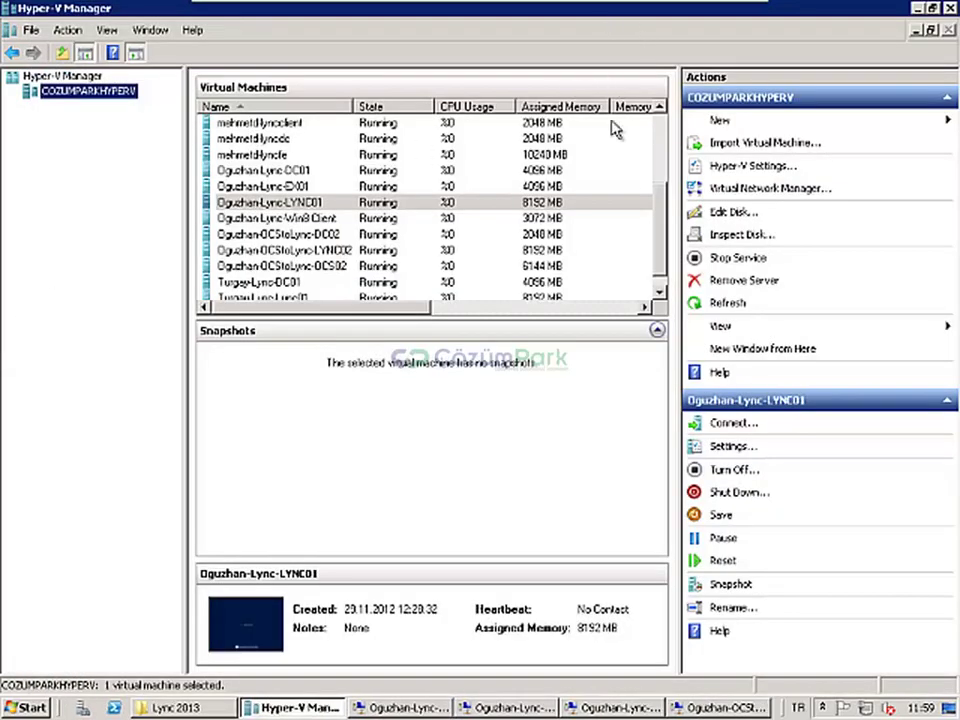
{"action": "left_click", "coordinate": [580, 202]}
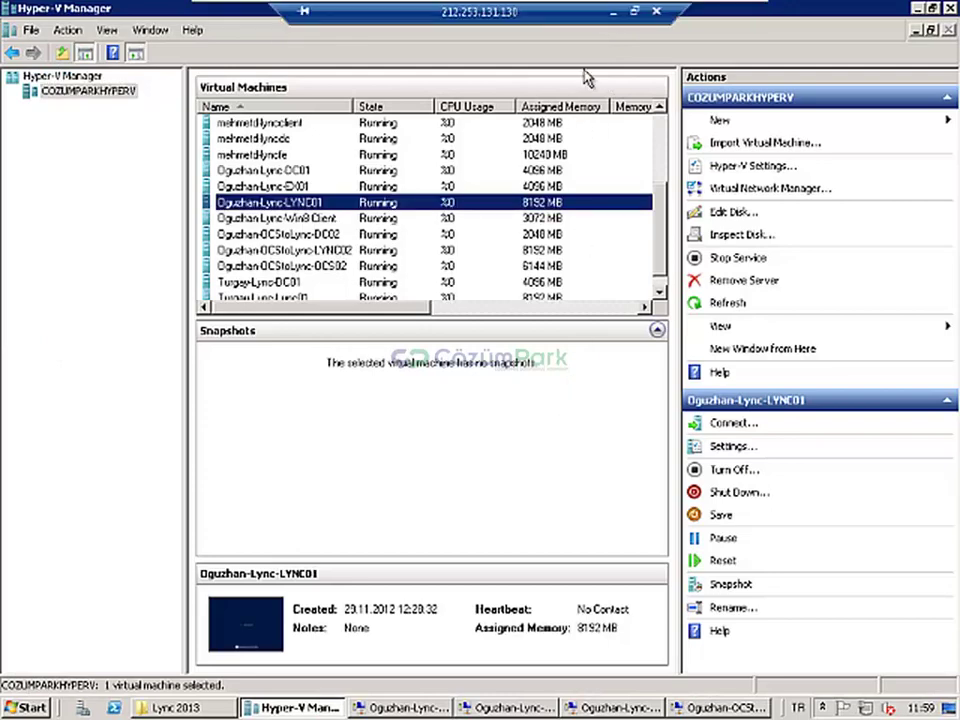
{"action": "left_click", "coordinate": [606, 13]}
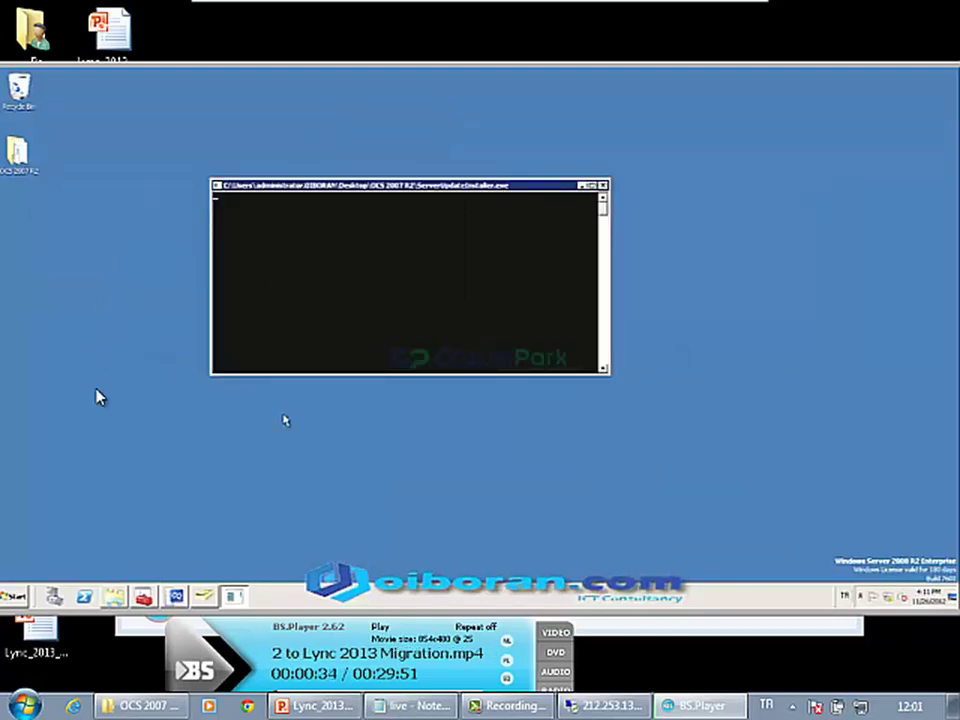
Skip the migration video ahead to the OCS 2007 R2 update install around 00:02:04.
{"action": "mouse_move", "coordinate": [237, 623]}
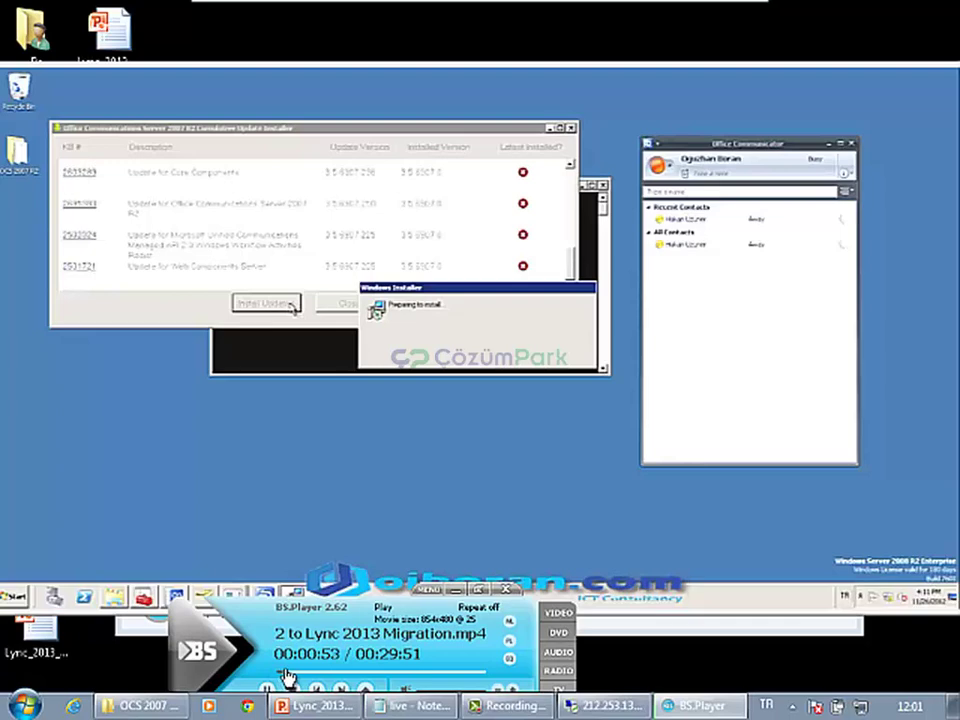
{"action": "left_click", "coordinate": [287, 676]}
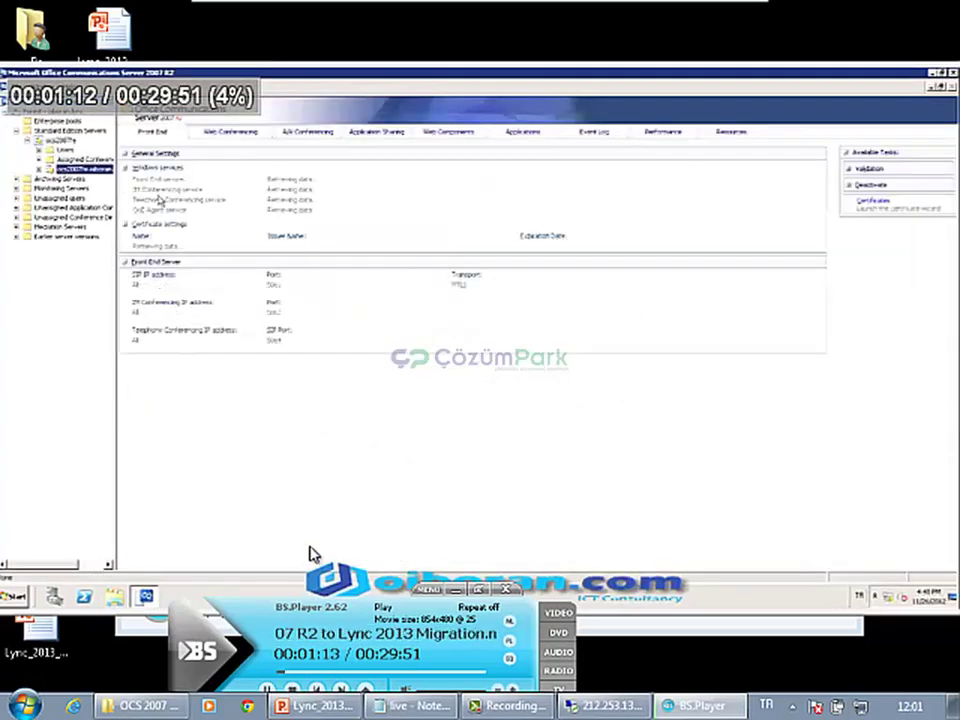
{"action": "key", "text": "space"}
{"action": "key", "text": "space"}
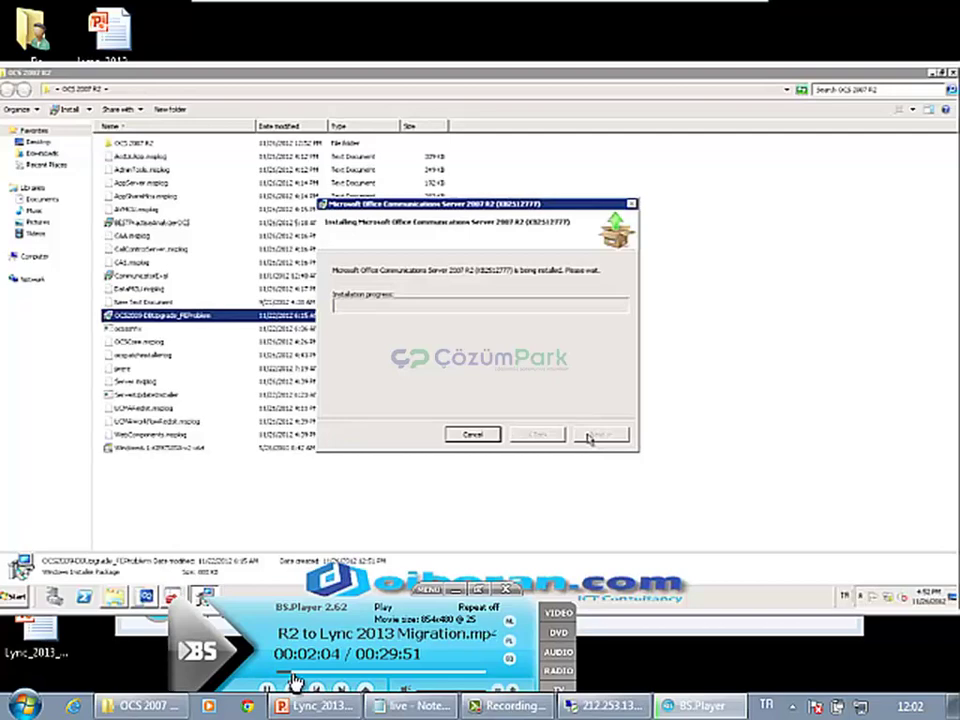
Pause the video at the Windows shut-down step and restore the 212.253.131.130 remote session.
{"action": "left_click", "coordinate": [293, 676]}
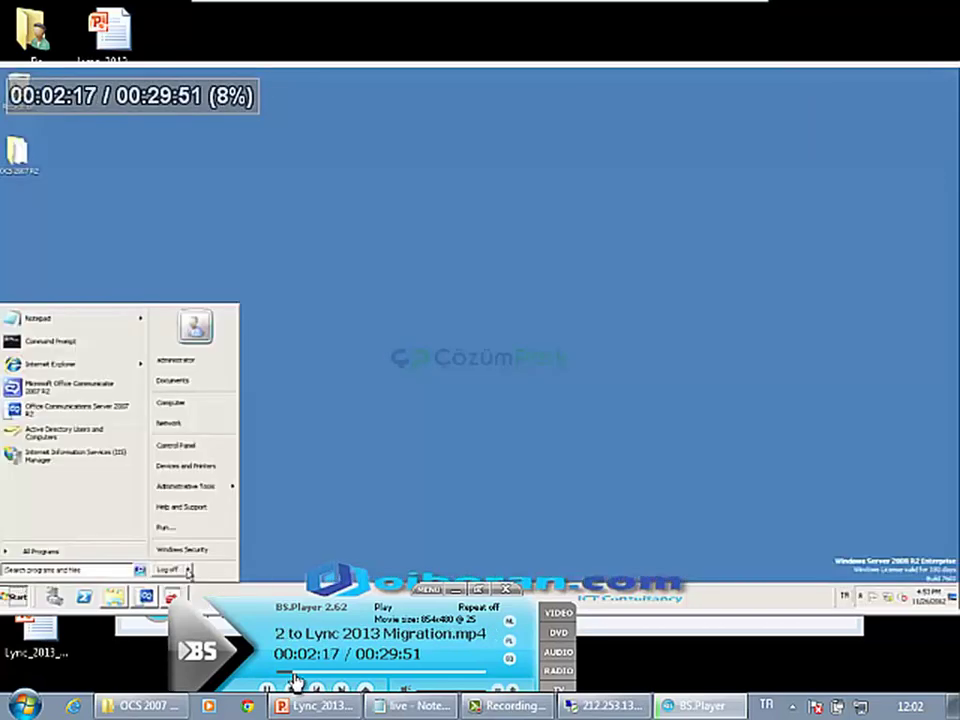
{"action": "key", "text": "space"}
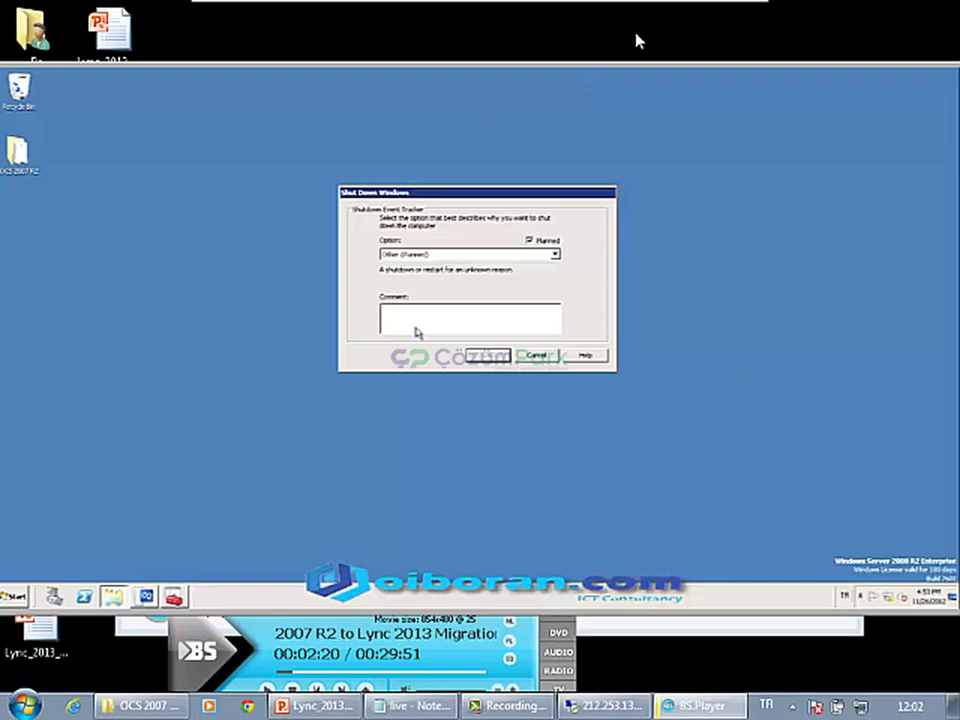
{"action": "left_click", "coordinate": [604, 710]}
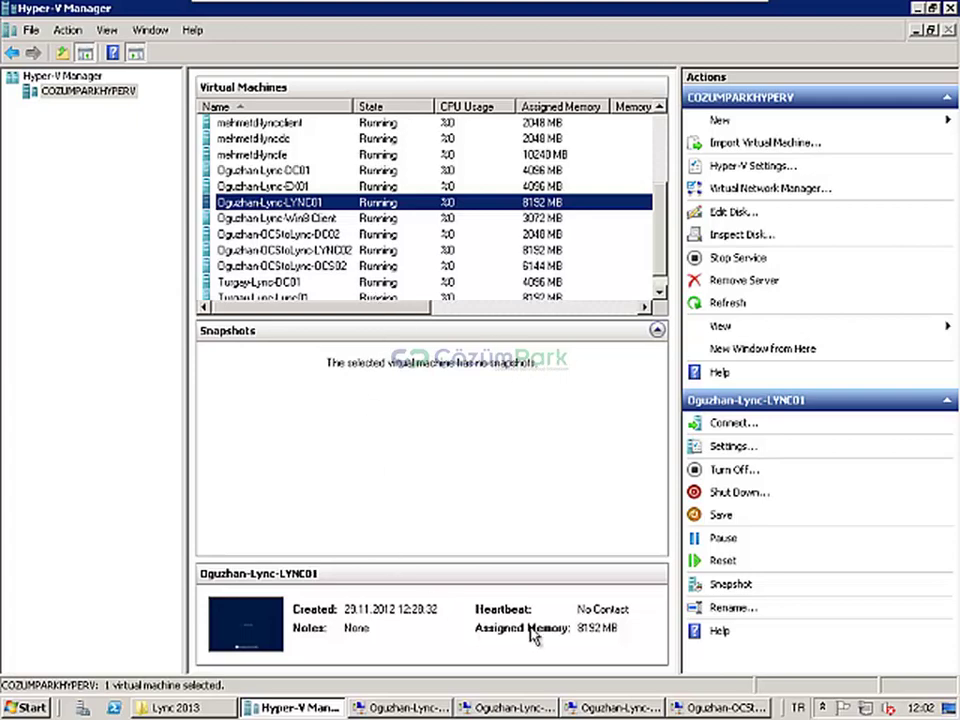
Start the Lync Basic sign-in on DC01, check EX01's Server Manager, then return to Hyper-V Manager.
{"action": "left_click", "coordinate": [530, 710]}
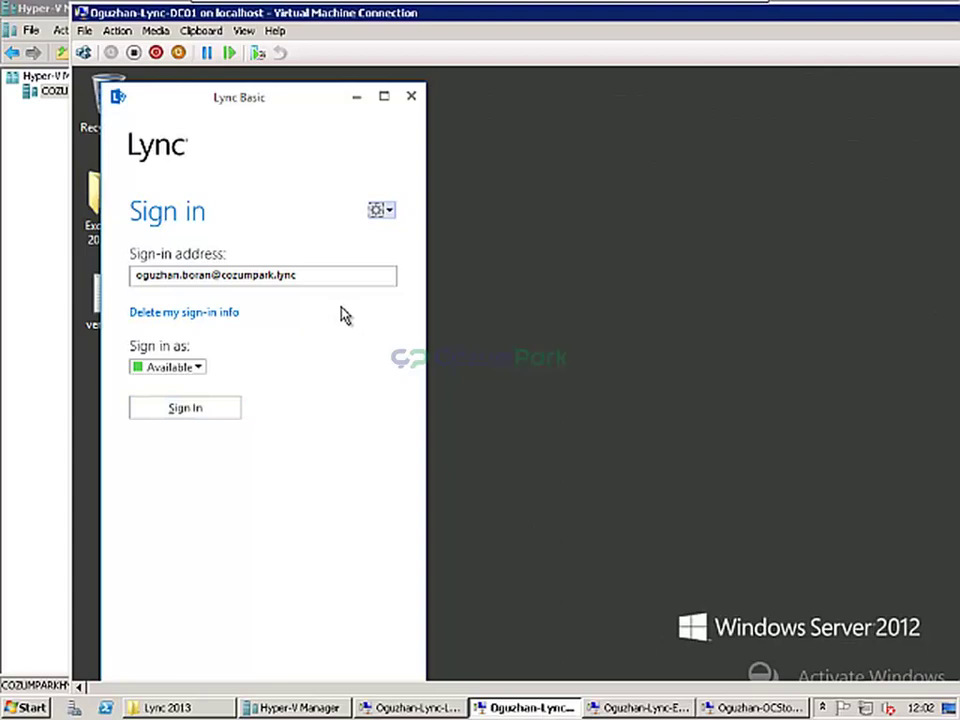
{"action": "left_click", "coordinate": [212, 412]}
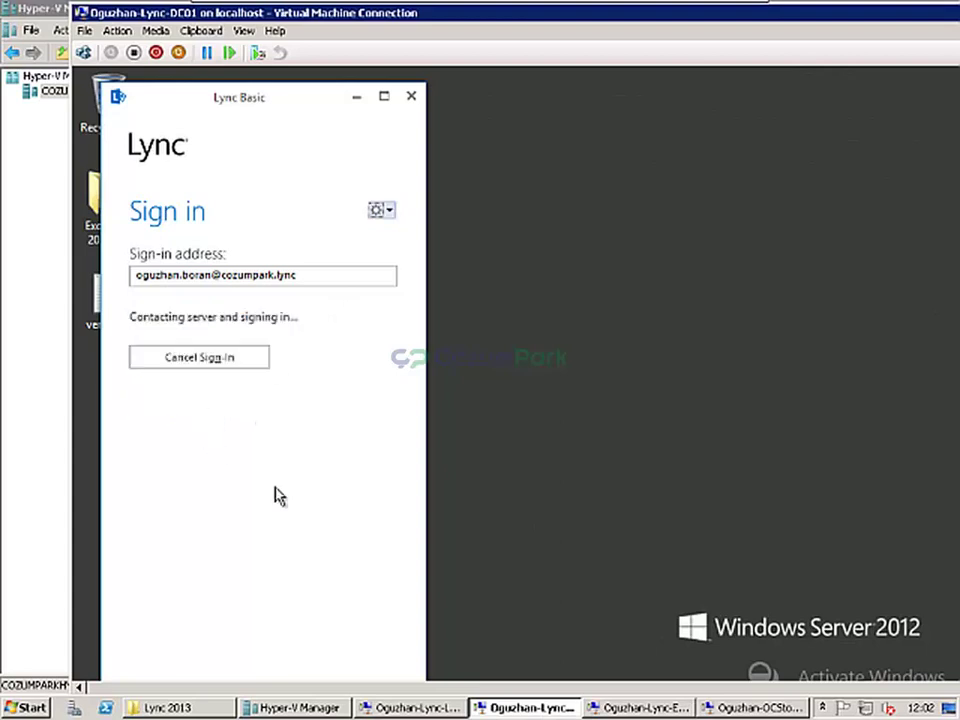
{"action": "left_click", "coordinate": [648, 708]}
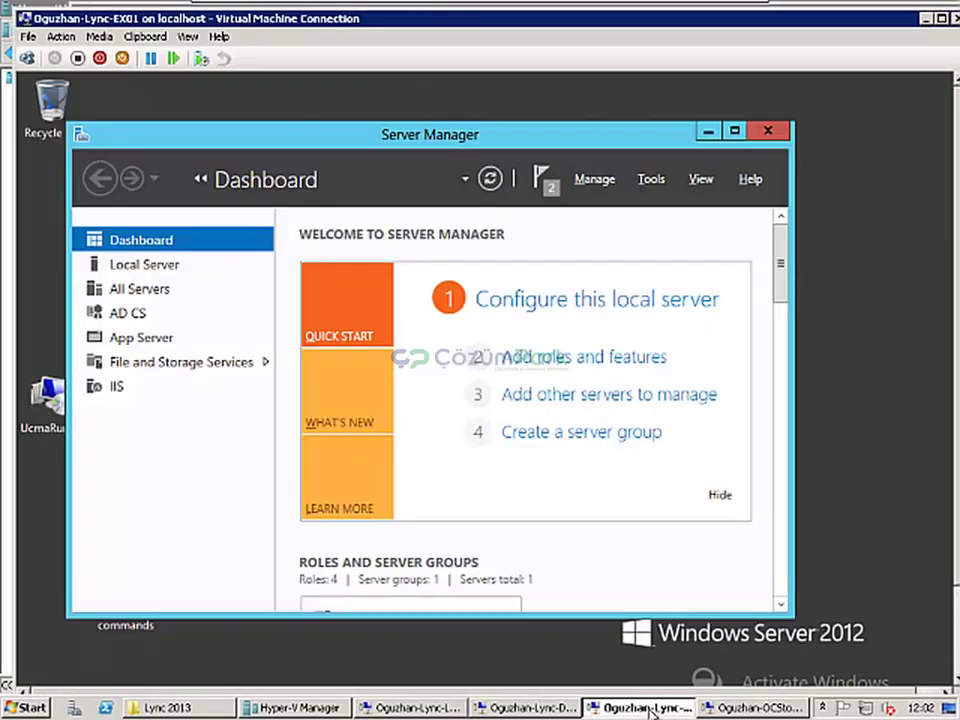
{"action": "left_click", "coordinate": [527, 708]}
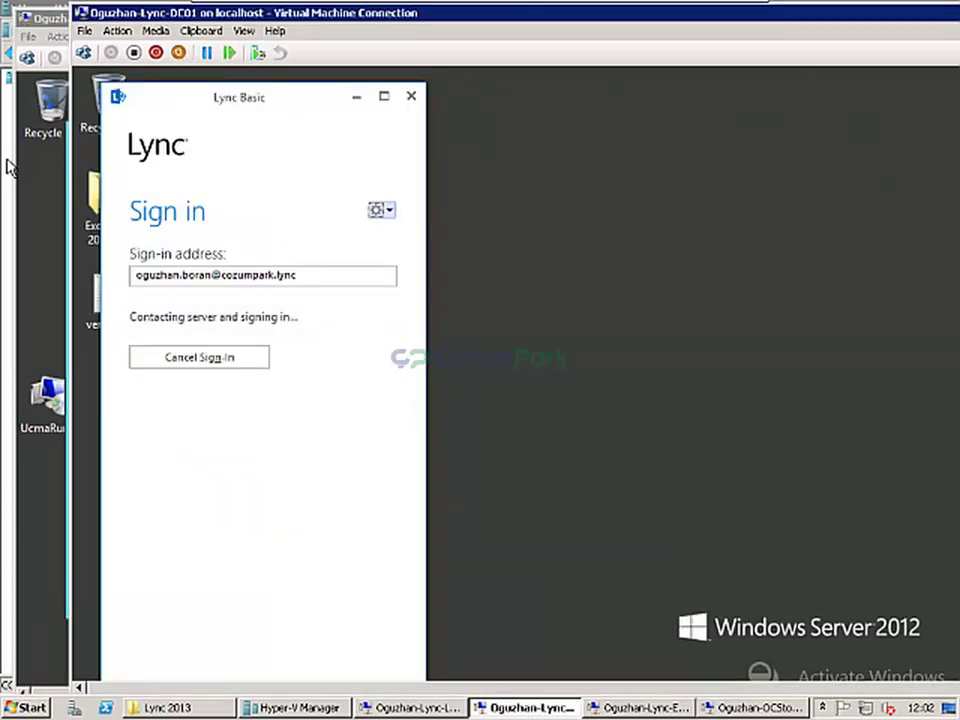
{"action": "left_click", "coordinate": [8, 167]}
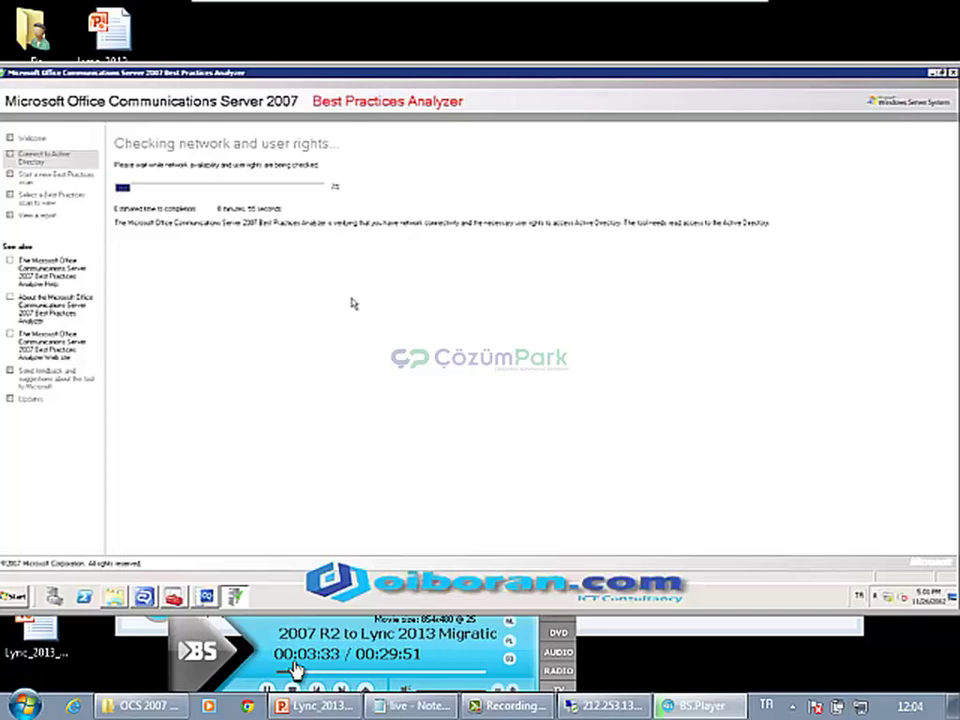
Open console connections to the LYNC02 and LYNC01 VMs, then switch to the DC01 console's Lync error.
{"action": "mouse_move", "coordinate": [645, 43]}
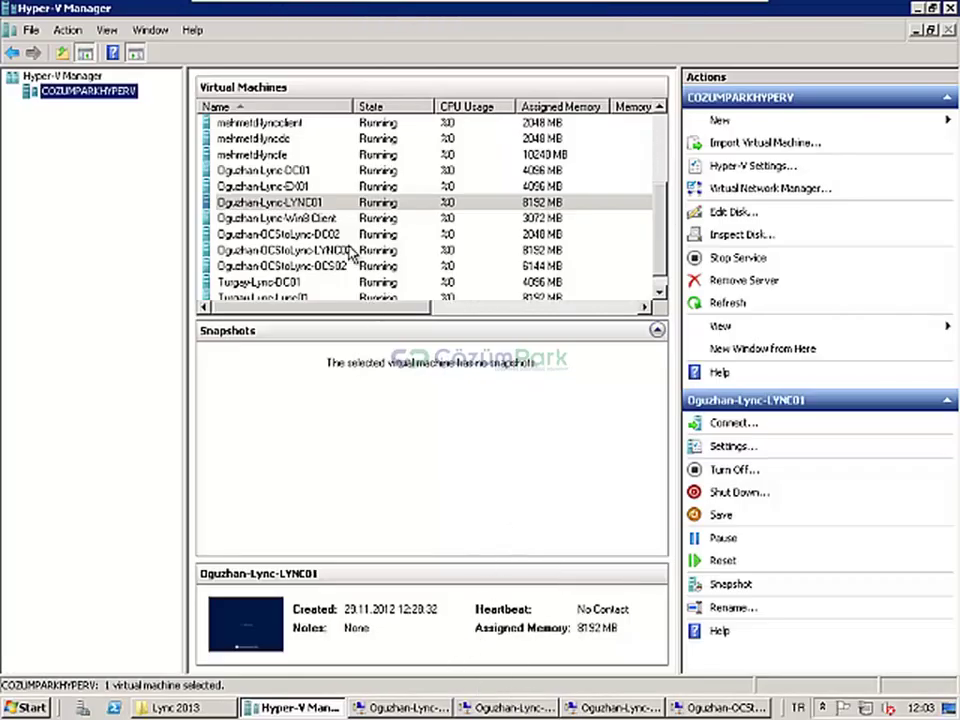
{"action": "double_click", "coordinate": [340, 250]}
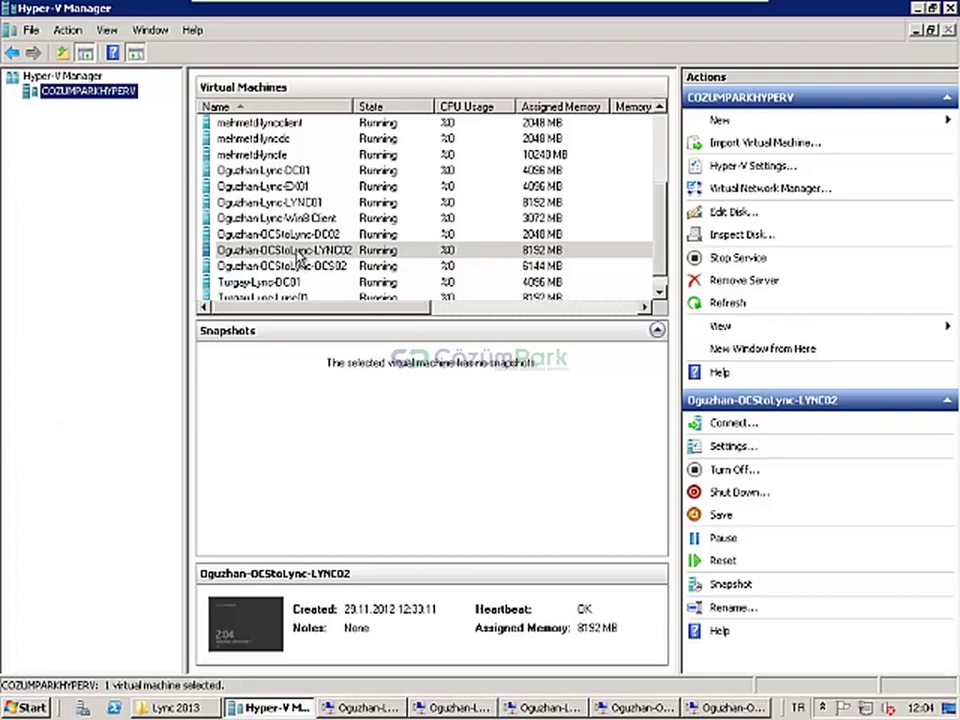
{"action": "double_click", "coordinate": [304, 204]}
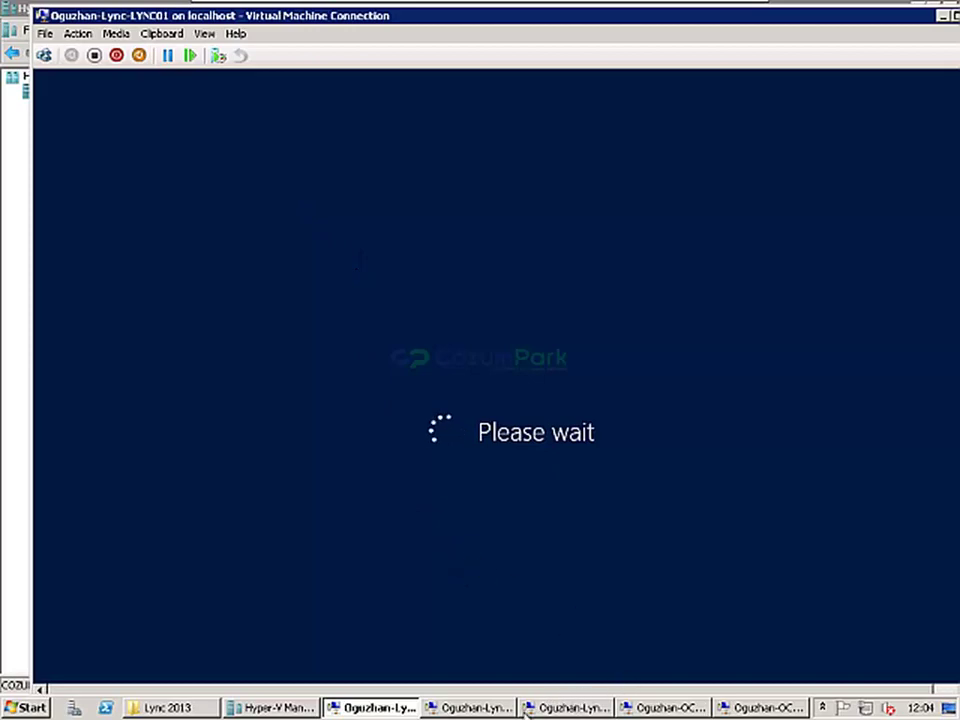
{"action": "left_click", "coordinate": [487, 710]}
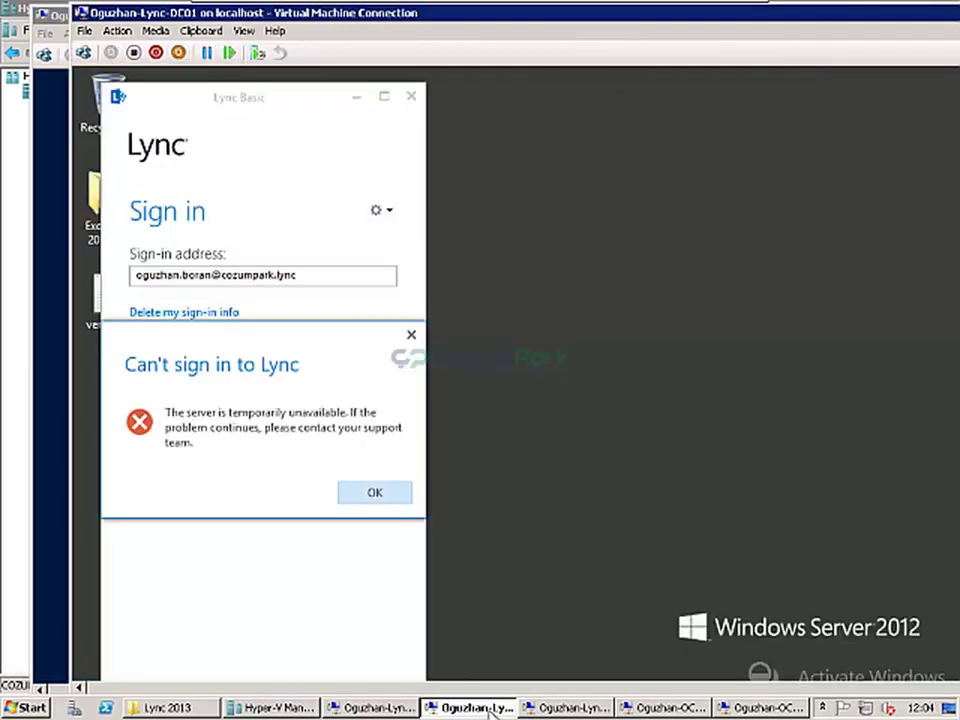
Bring Hyper-V Manager forward and scroll its VM list to show Oguzhan-Lync-LYNC01 running.
{"action": "left_click", "coordinate": [12, 543]}
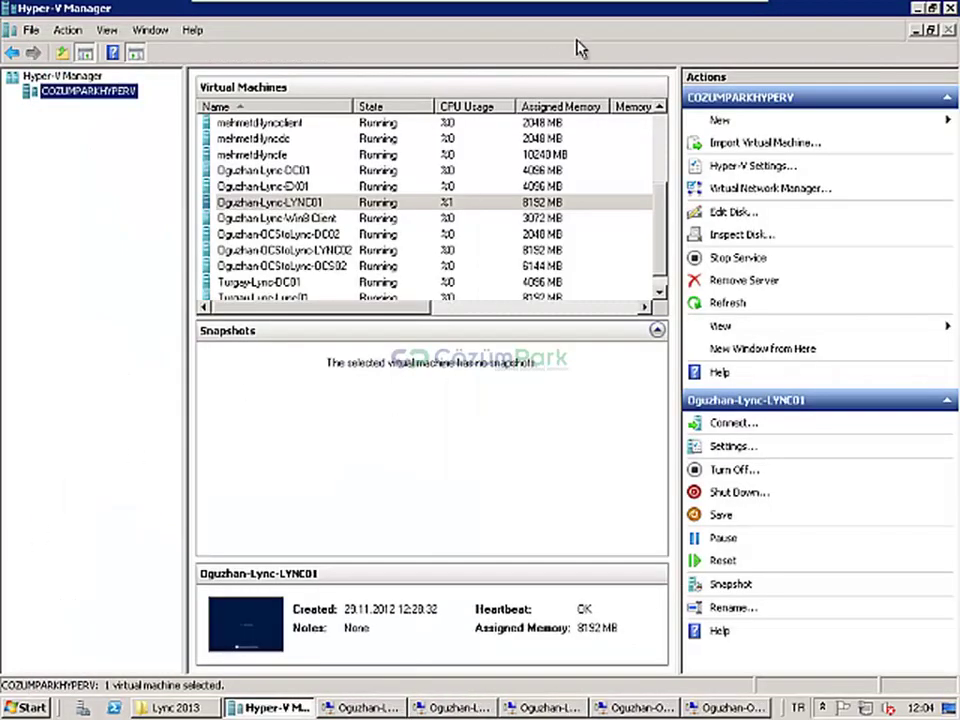
{"action": "left_click", "coordinate": [661, 163]}
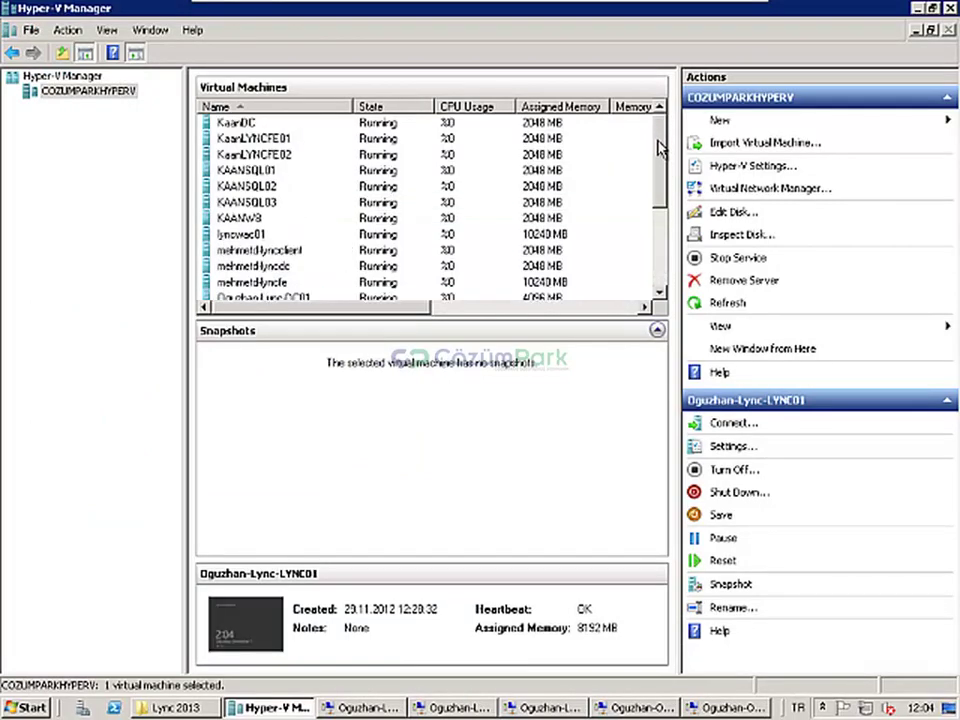
{"action": "left_click_drag", "start_coordinate": [658, 141], "coordinate": [658, 283]}
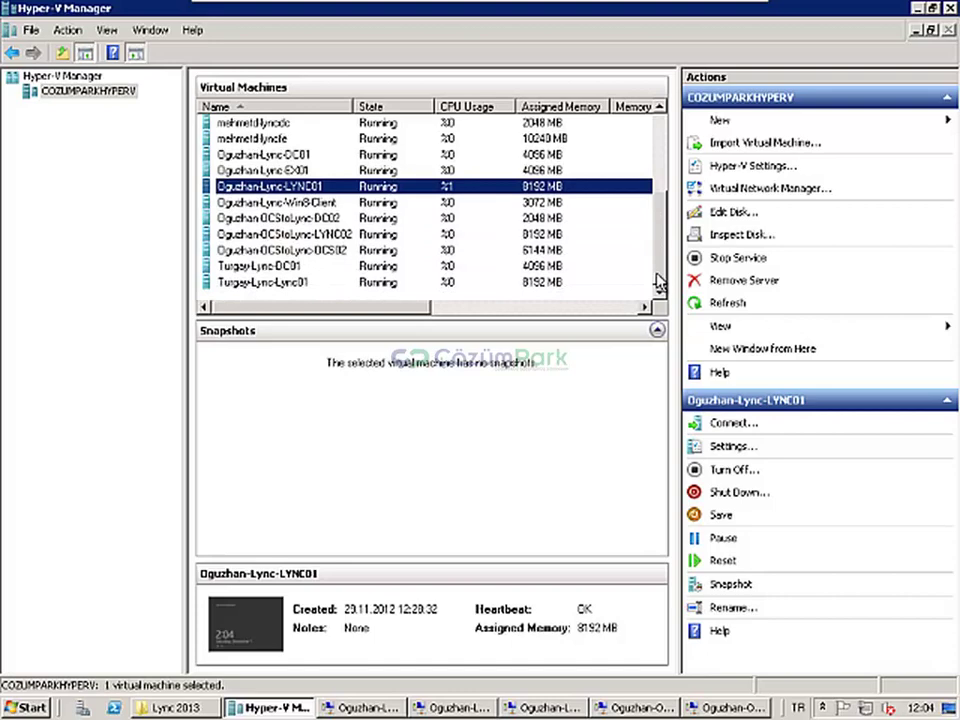
{"action": "scroll", "coordinate": [664, 214], "scroll_direction": "up", "scroll_amount": 2}
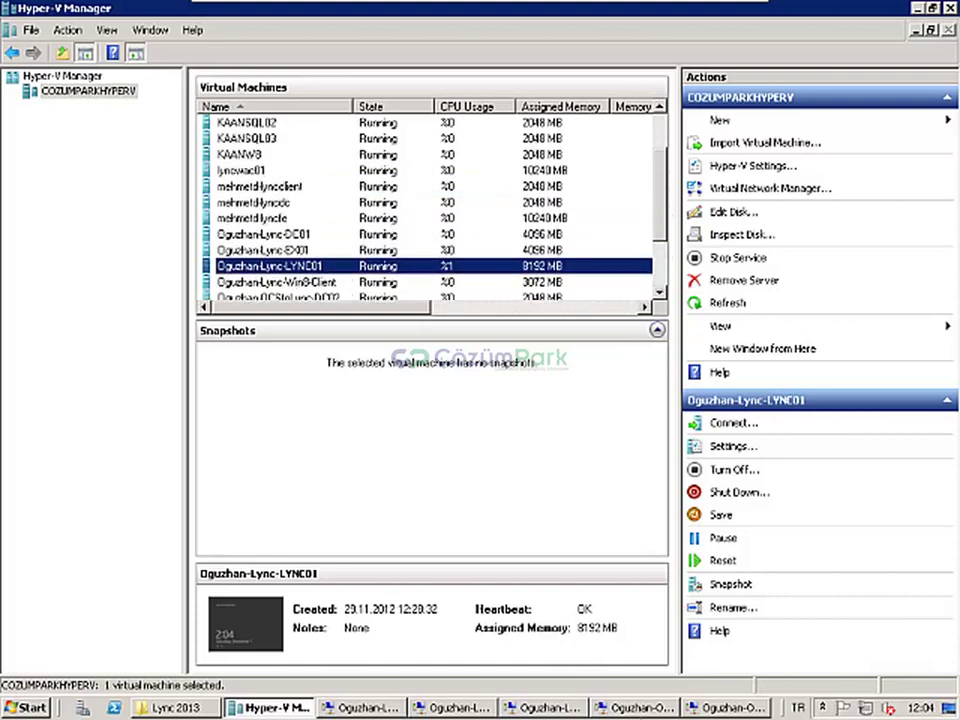
Minimize the remote session and jump the migration video ahead to 00:06:30, where Prepare Schema is complete.
{"action": "mouse_move", "coordinate": [536, 66]}
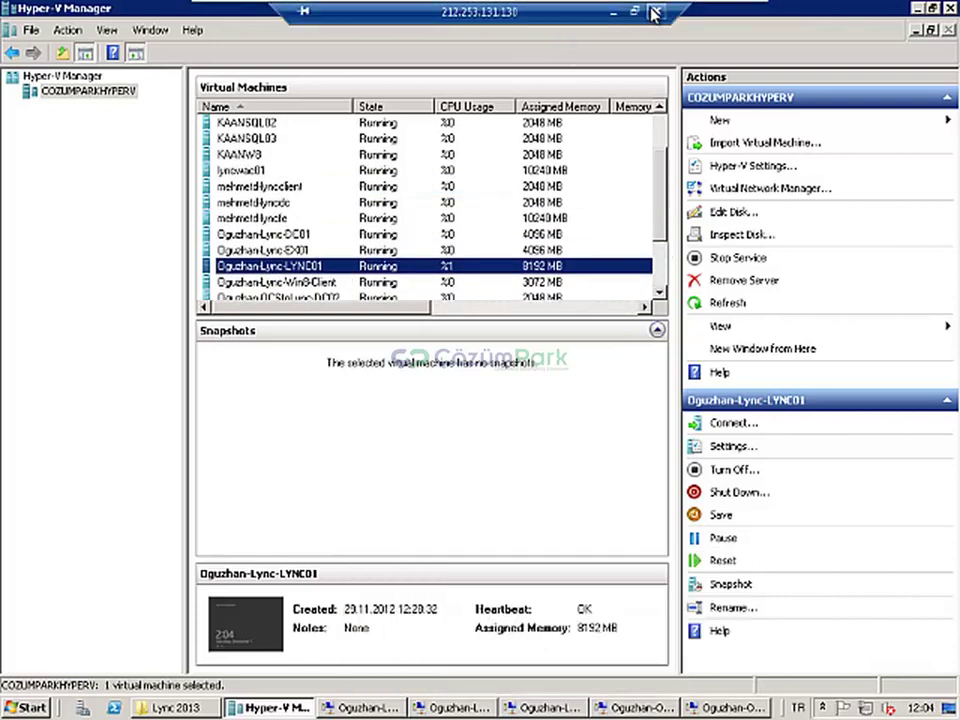
{"action": "left_click", "coordinate": [617, 12]}
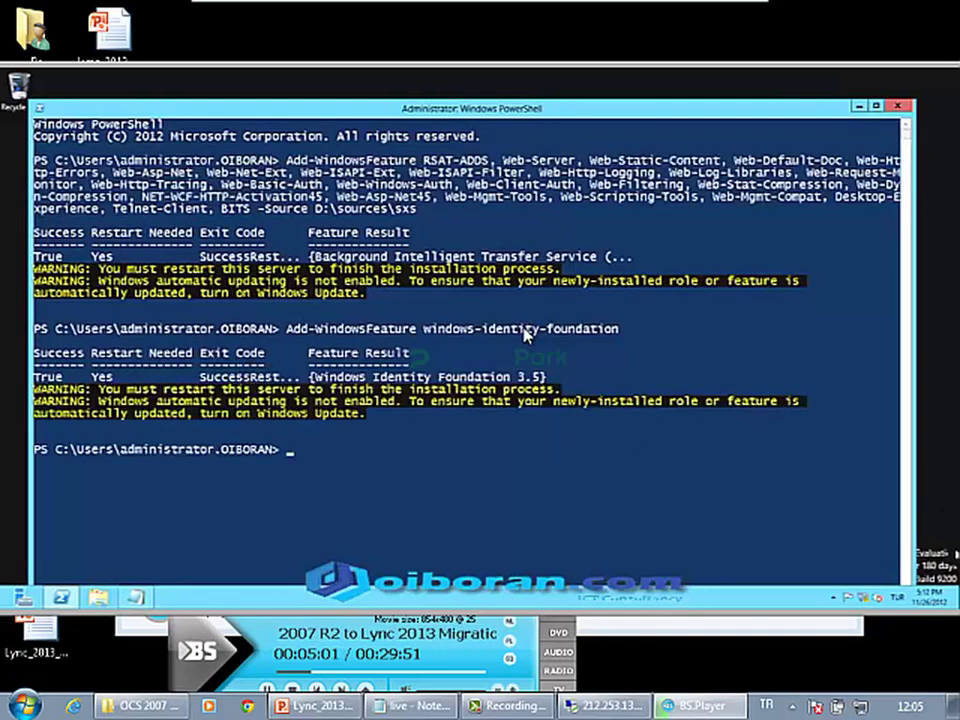
{"action": "left_click", "coordinate": [315, 679]}
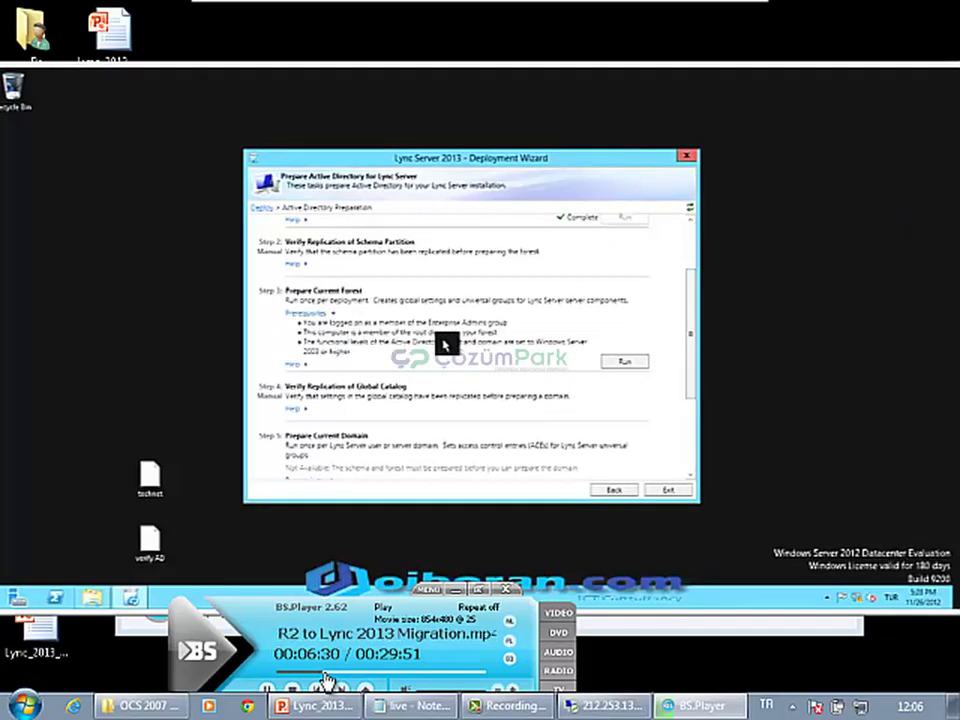
Skip the video to the Front End pool step at 00:10:43, pause it, and return to the remote session.
{"action": "left_click", "coordinate": [326, 684]}
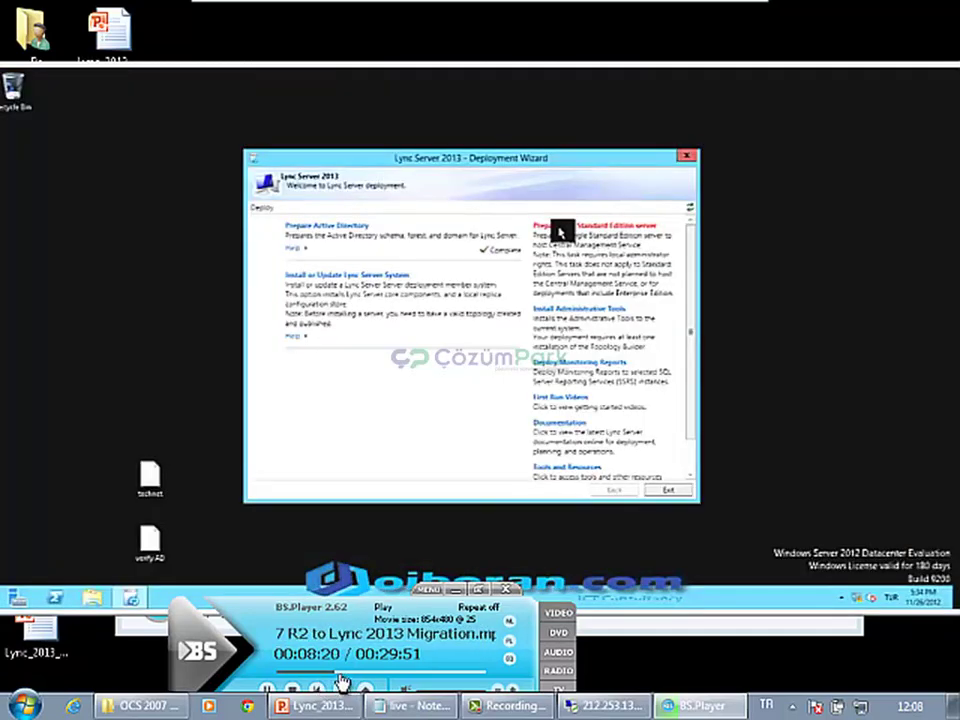
{"action": "left_click", "coordinate": [343, 685]}
{"action": "left_click", "coordinate": [343, 685]}
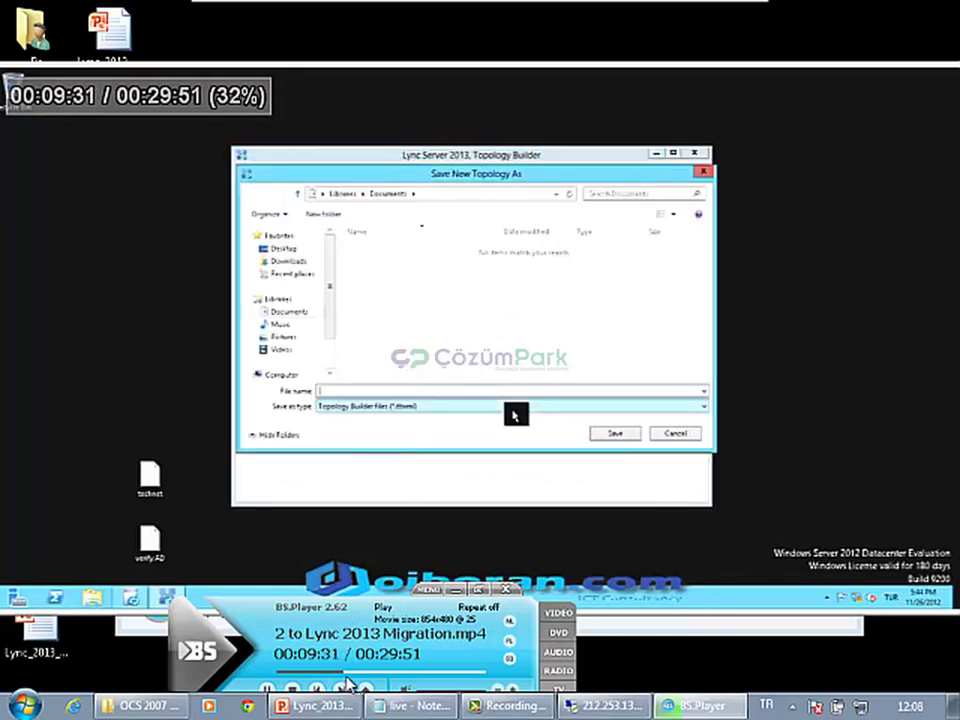
{"action": "left_click", "coordinate": [347, 684]}
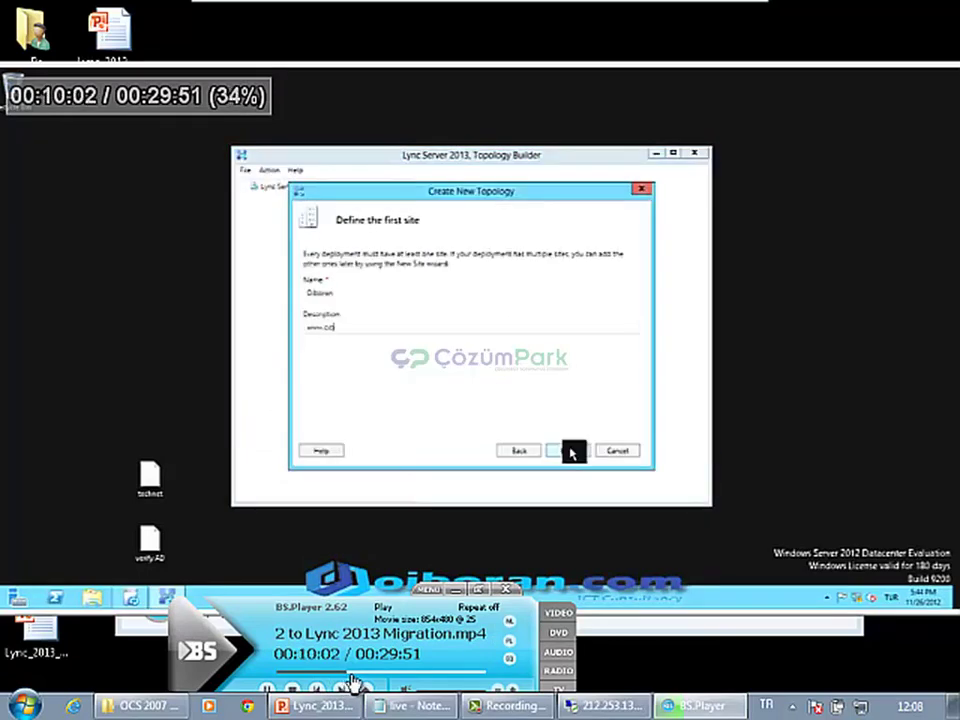
{"action": "left_click", "coordinate": [352, 684]}
{"action": "key", "text": "space"}
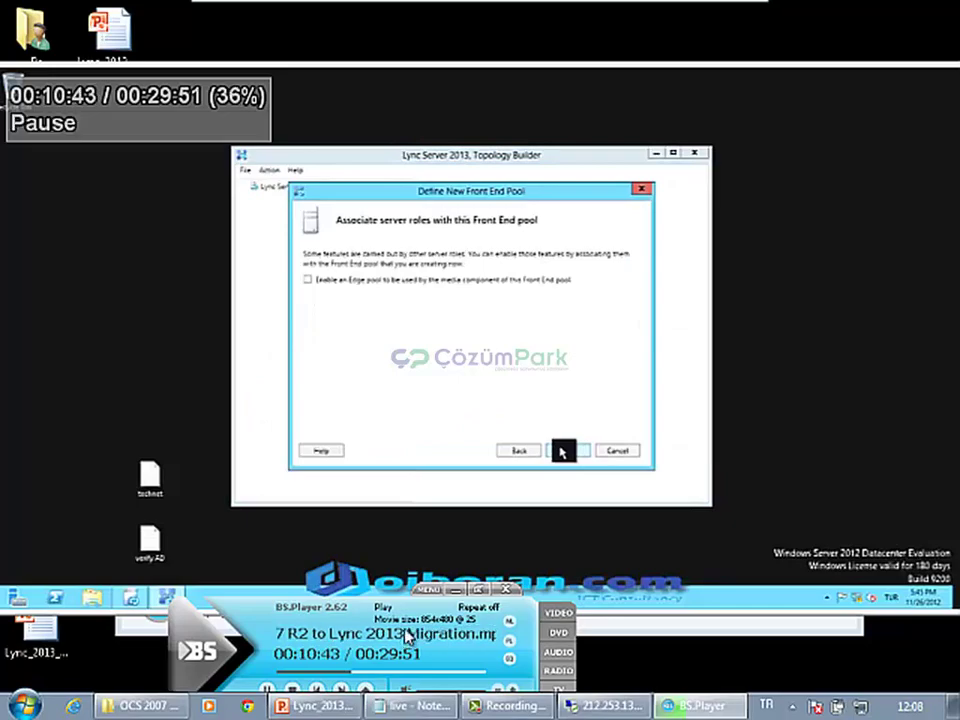
{"action": "left_click", "coordinate": [577, 708]}
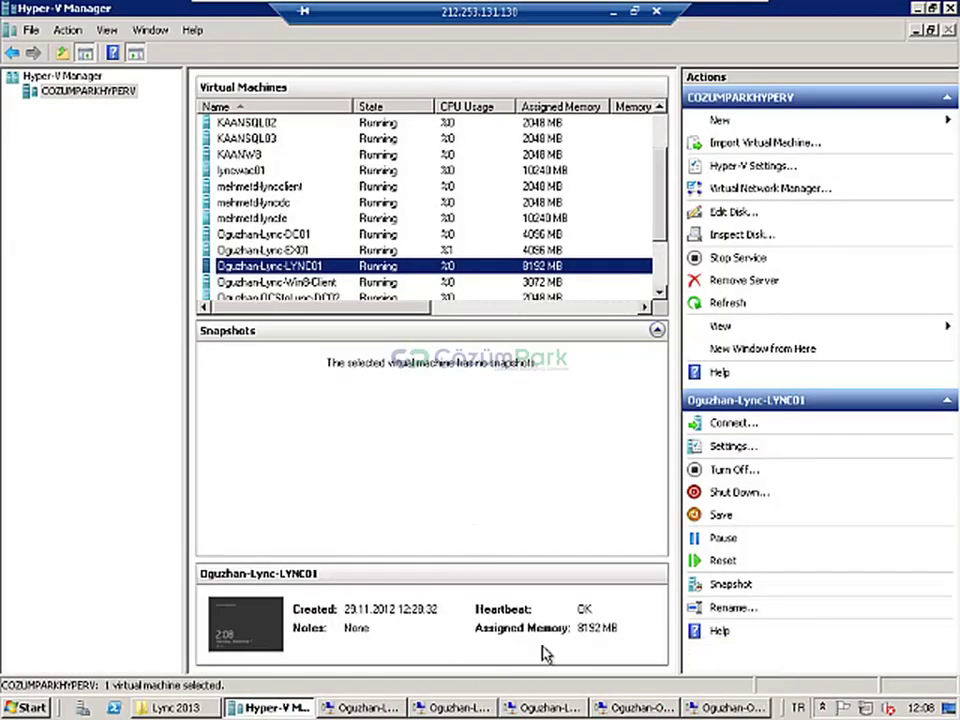
Open the LYNC01 console, retry the failed Lync sign-in on DC01, then return to LYNC01's sign-in screen.
{"action": "double_click", "coordinate": [315, 268]}
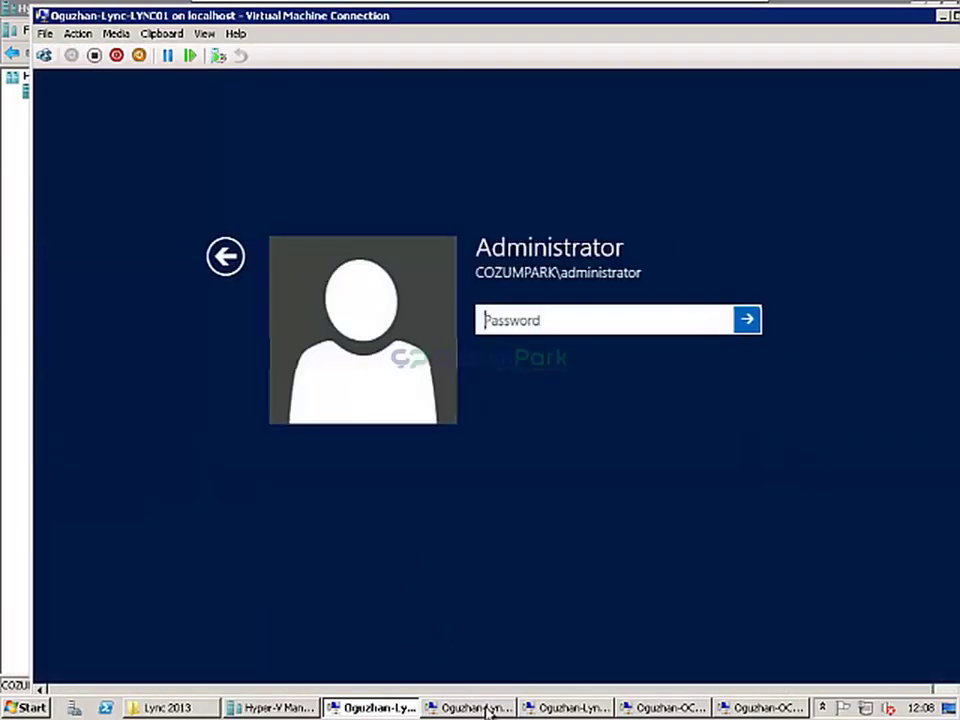
{"action": "left_click", "coordinate": [485, 709]}
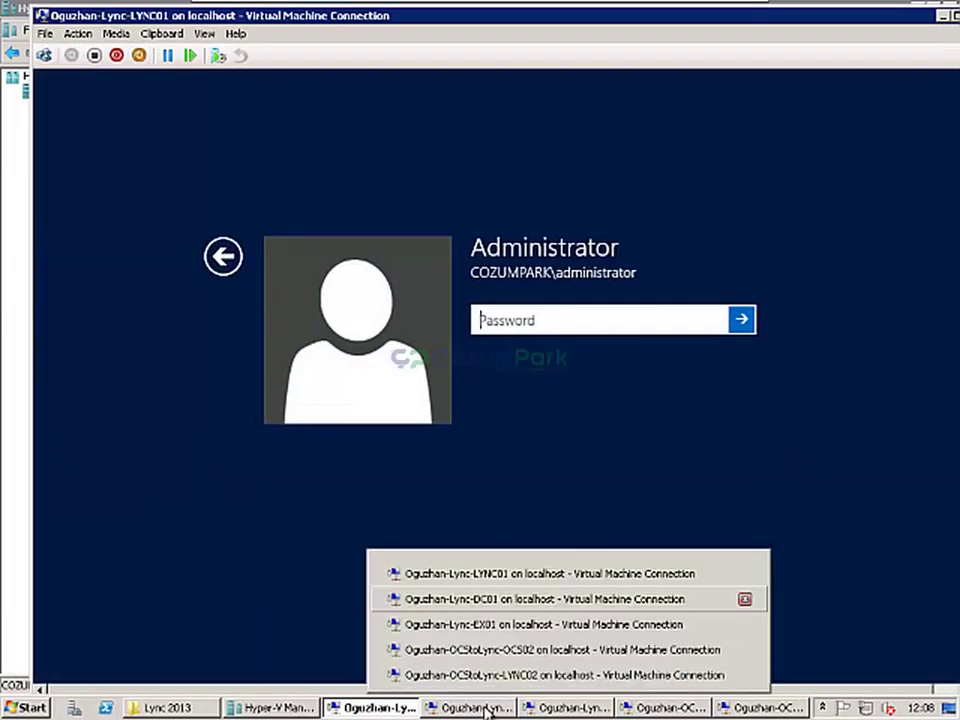
{"action": "left_click", "coordinate": [495, 600]}
{"action": "left_click", "coordinate": [377, 496]}
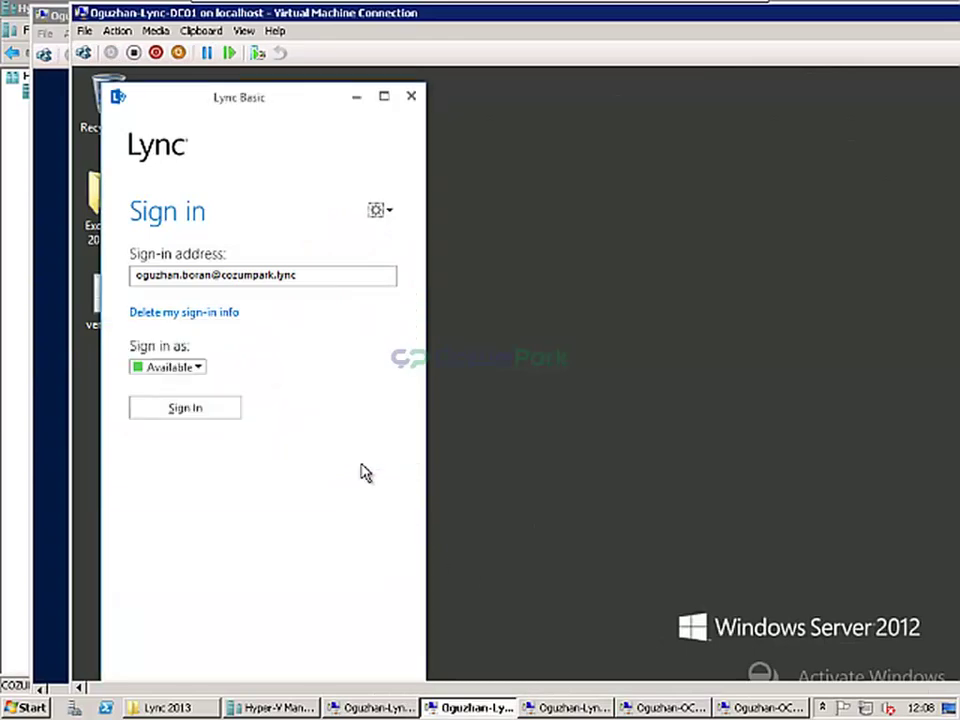
{"action": "left_click", "coordinate": [198, 415]}
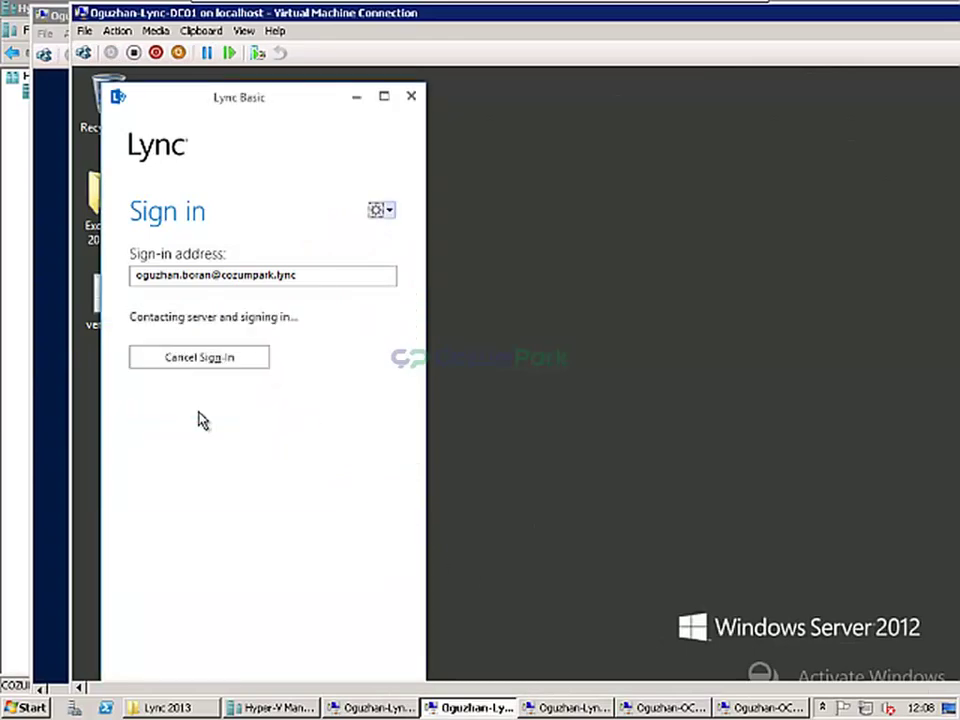
{"action": "left_click", "coordinate": [562, 708]}
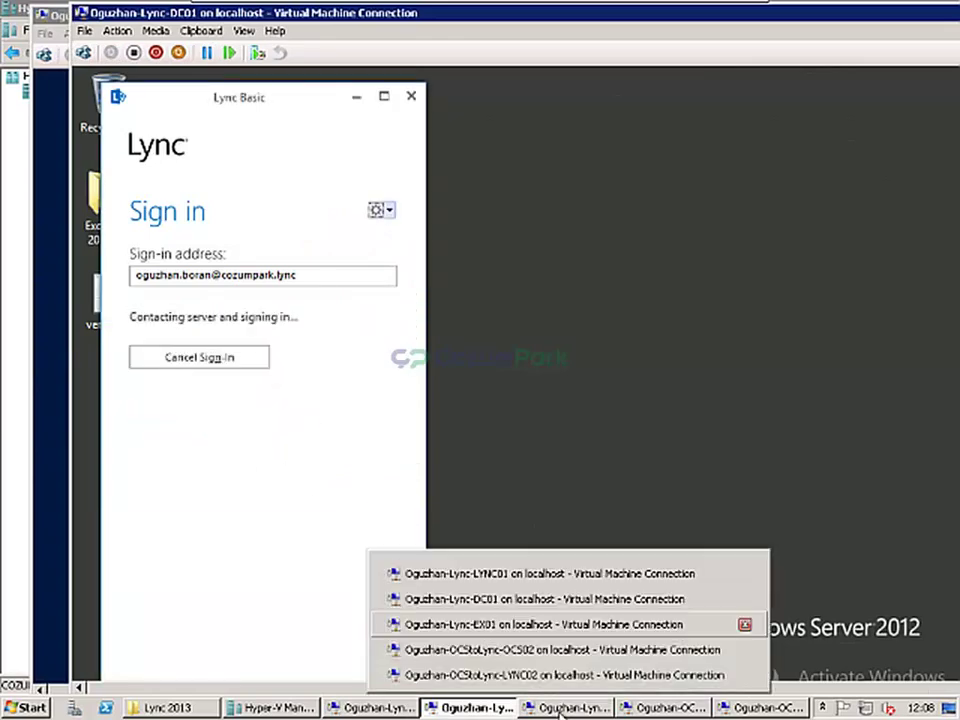
{"action": "left_click", "coordinate": [522, 574]}
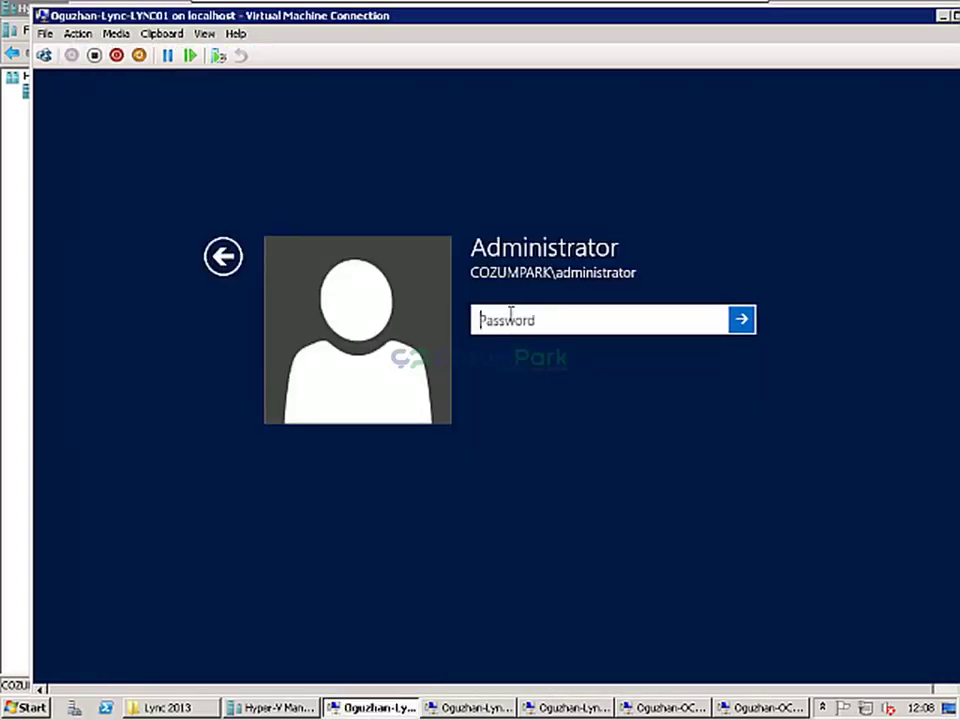
Sign in to LYNC01 as Administrator, make the console full screen, and launch Lync 2013.
{"action": "type", "text": "P"}
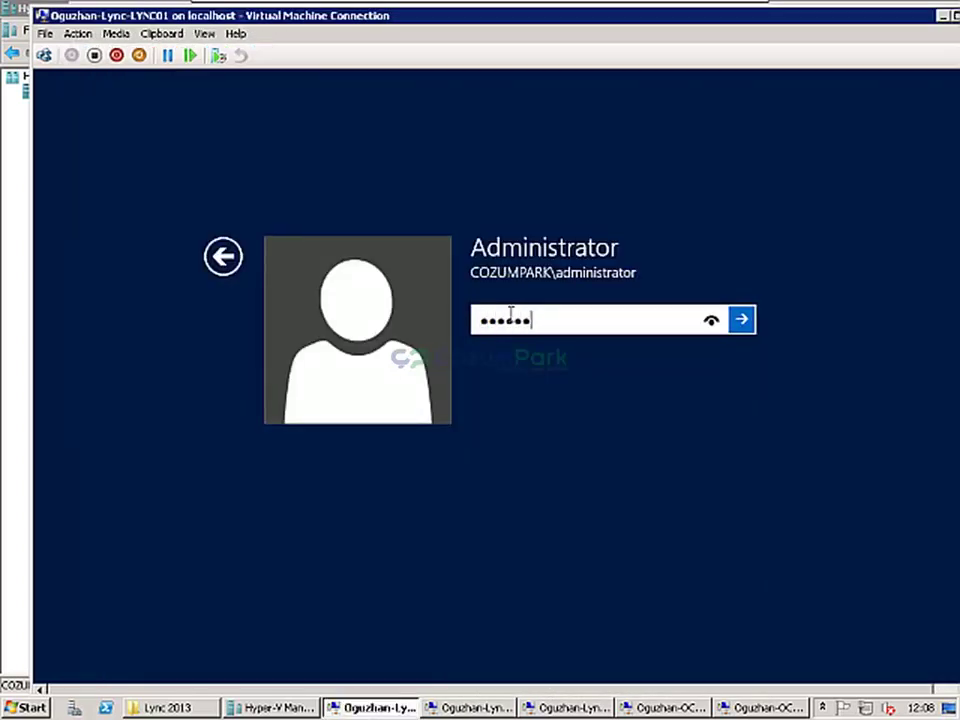
{"action": "key", "text": "Return"}
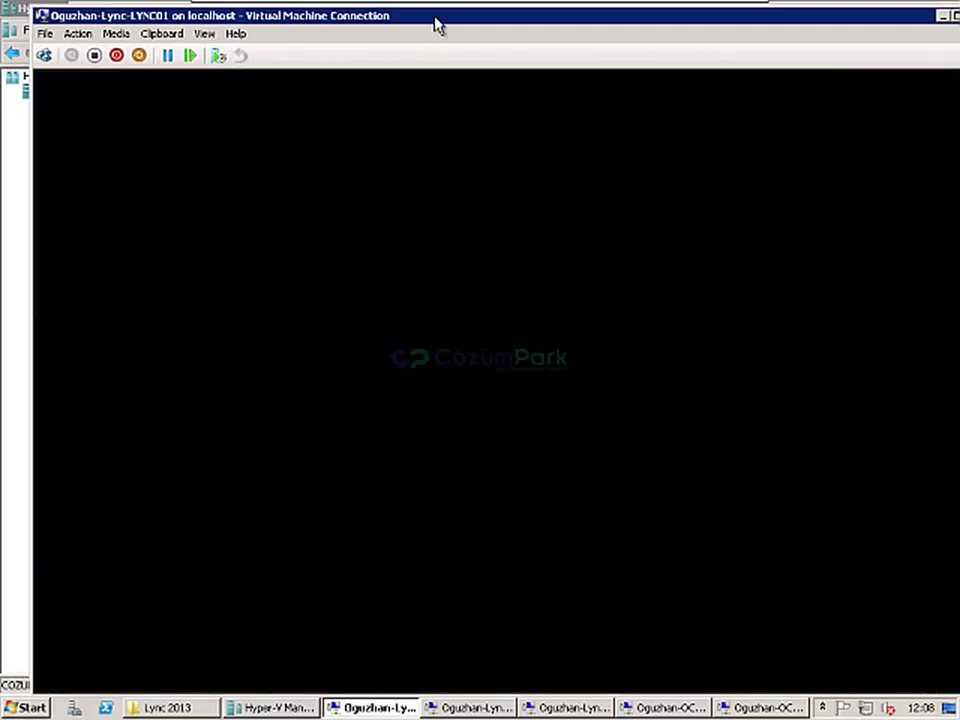
{"action": "double_click", "coordinate": [435, 25]}
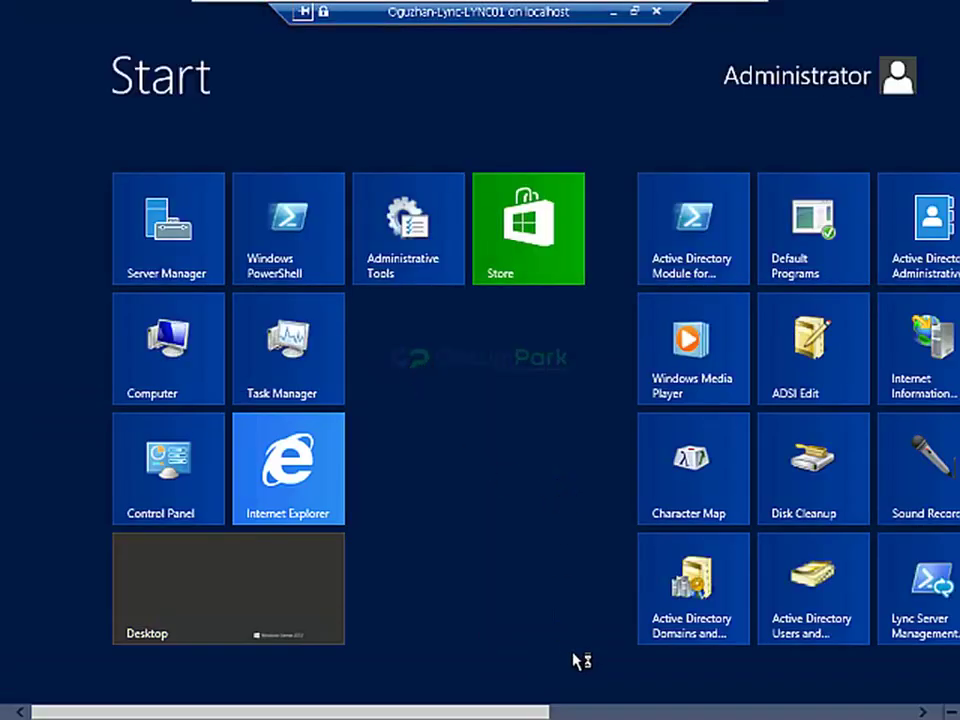
{"action": "left_click", "coordinate": [605, 715]}
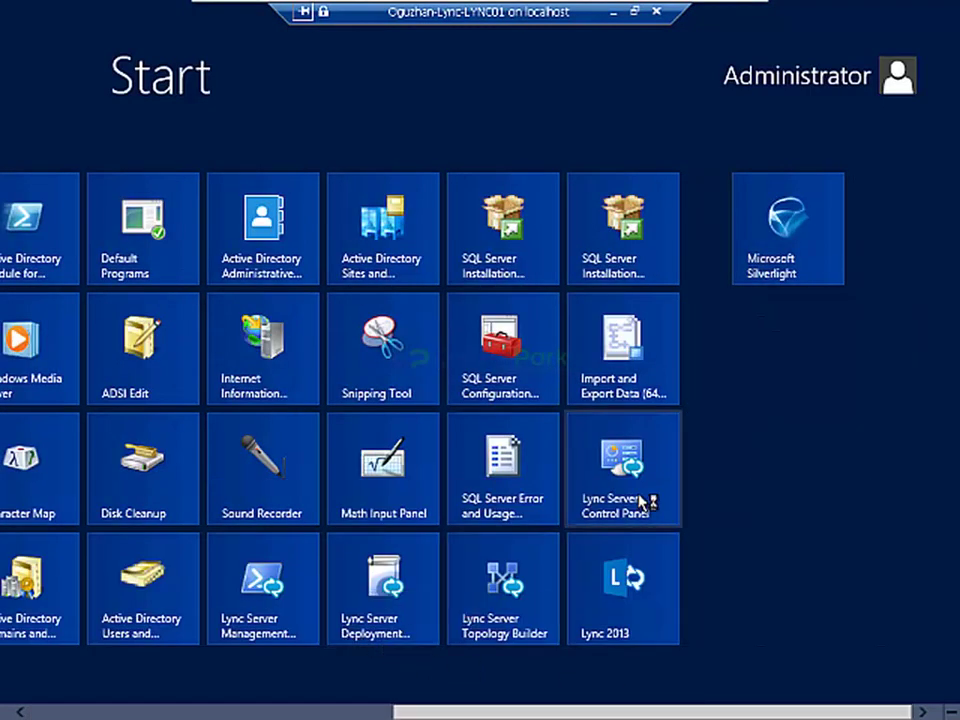
{"action": "left_click", "coordinate": [662, 589]}
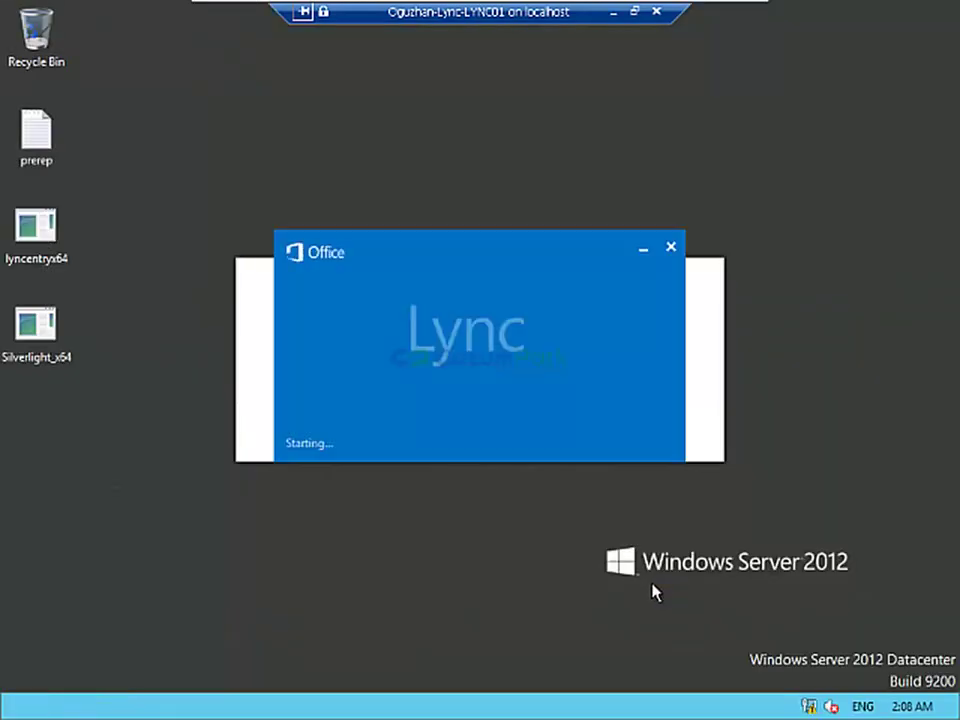
Run services.msc on LYNC01 to check the Lync Server services, then return to Hyper-V Manager.
{"action": "key", "text": "super+r"}
{"action": "type", "text": "ser"}
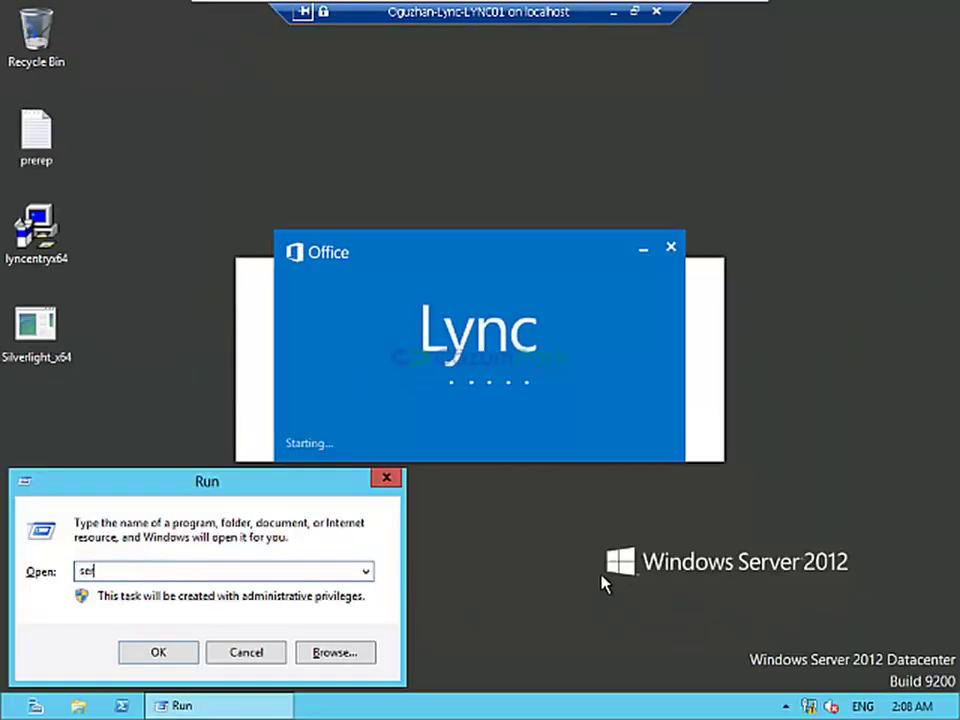
{"action": "key", "text": "Down"}
{"action": "key", "text": "Return"}
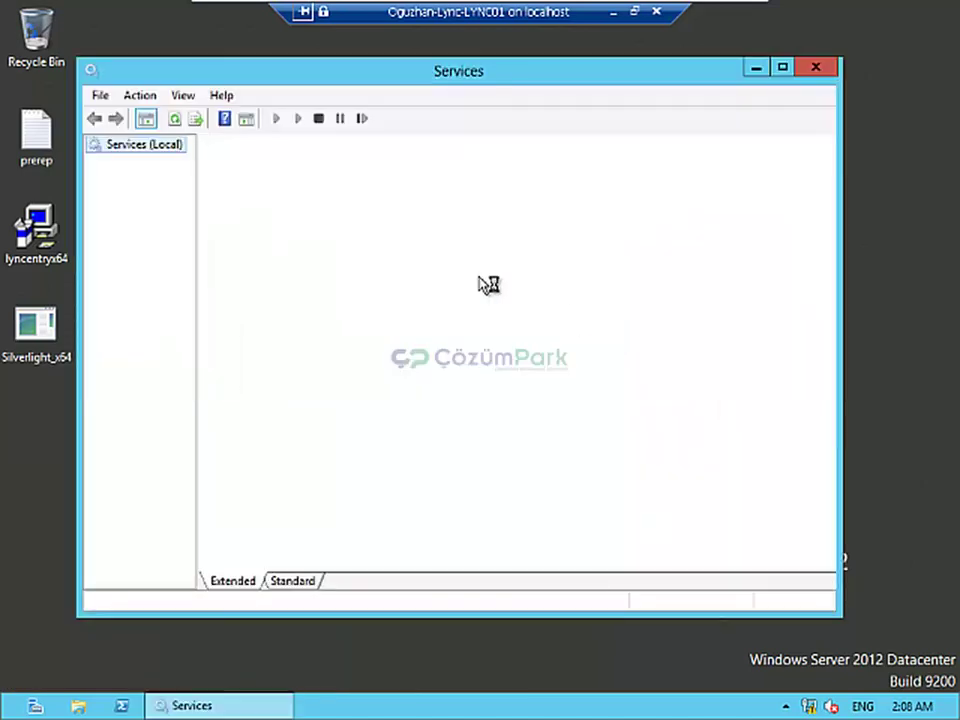
{"action": "left_click", "coordinate": [510, 275]}
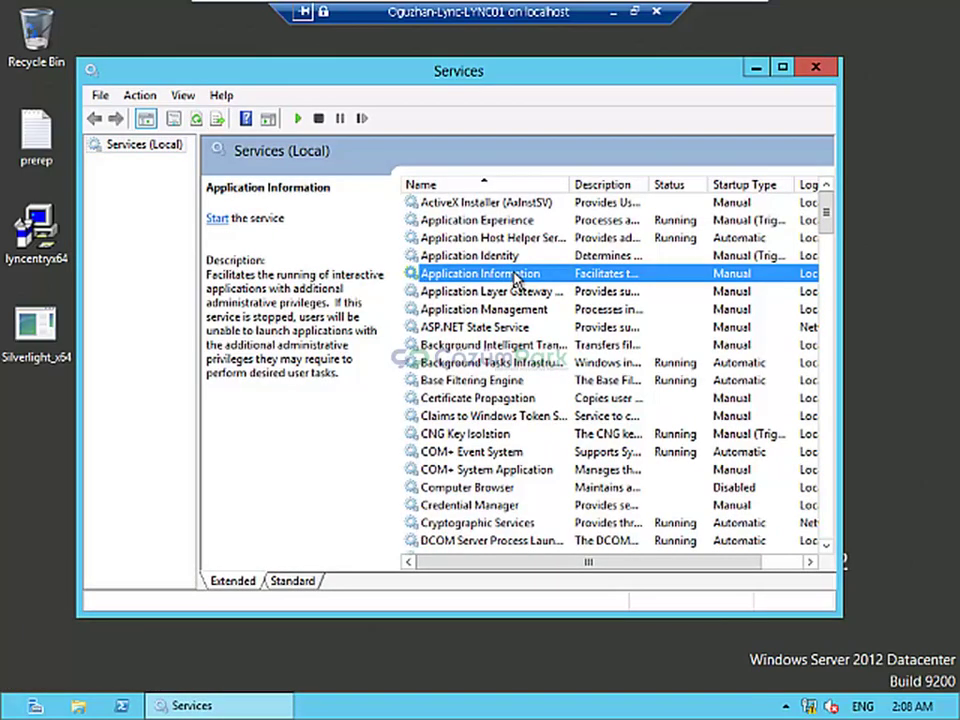
{"action": "key", "text": "l"}
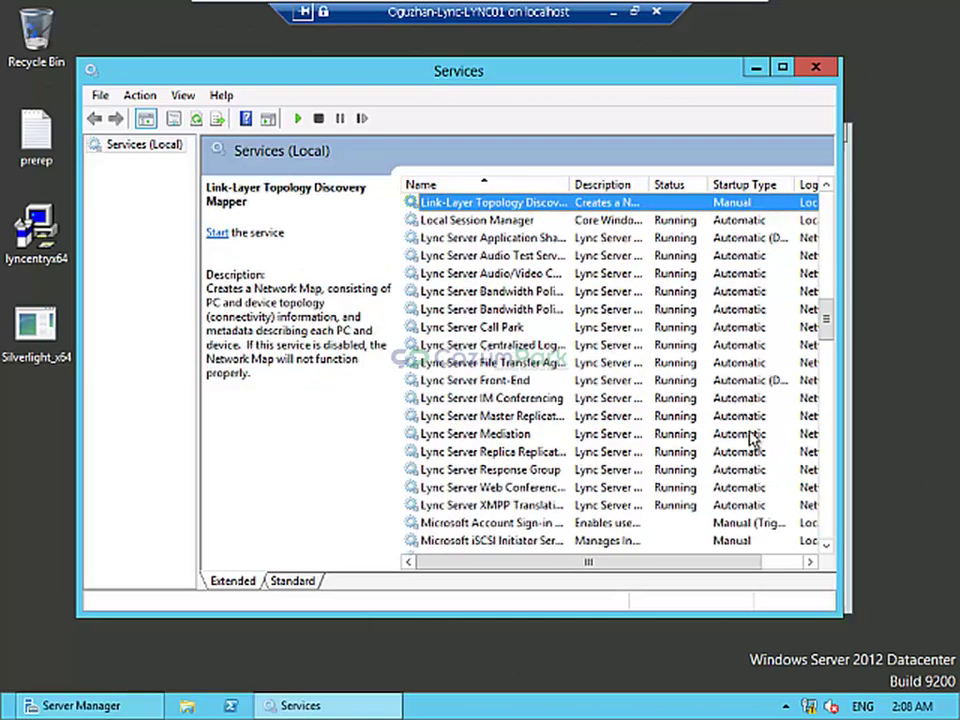
{"action": "left_click", "coordinate": [634, 14]}
{"action": "left_click", "coordinate": [5, 150]}
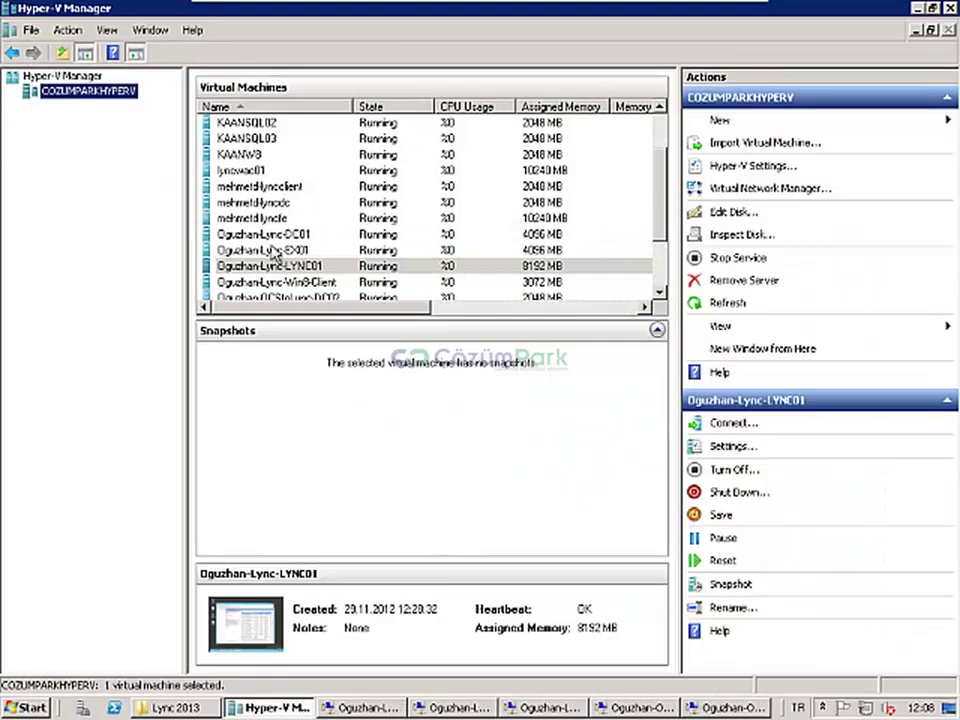
Connect to DC01, dismiss its Lync sign-in error, and retry signing in.
{"action": "double_click", "coordinate": [285, 236]}
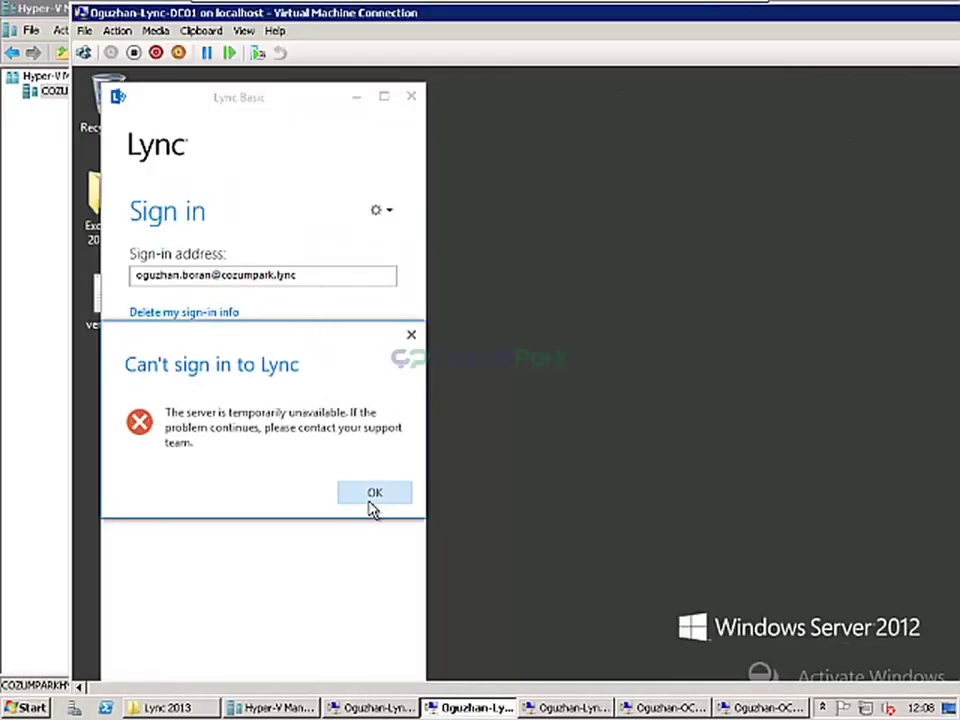
{"action": "left_click", "coordinate": [372, 495]}
{"action": "left_click", "coordinate": [186, 408]}
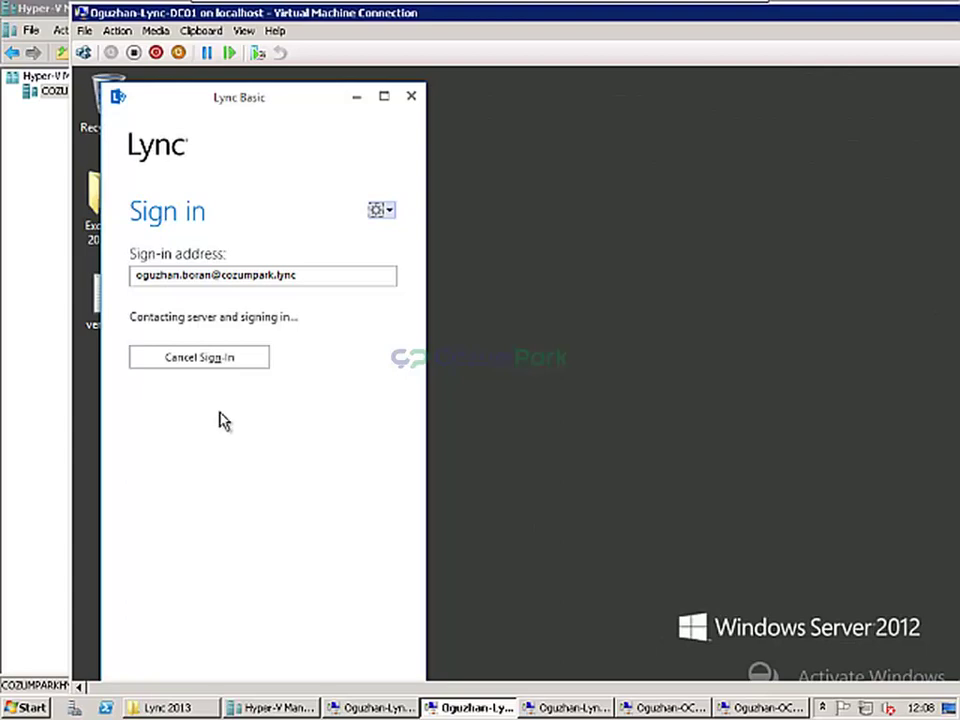
{"action": "mouse_move", "coordinate": [666, 711]}
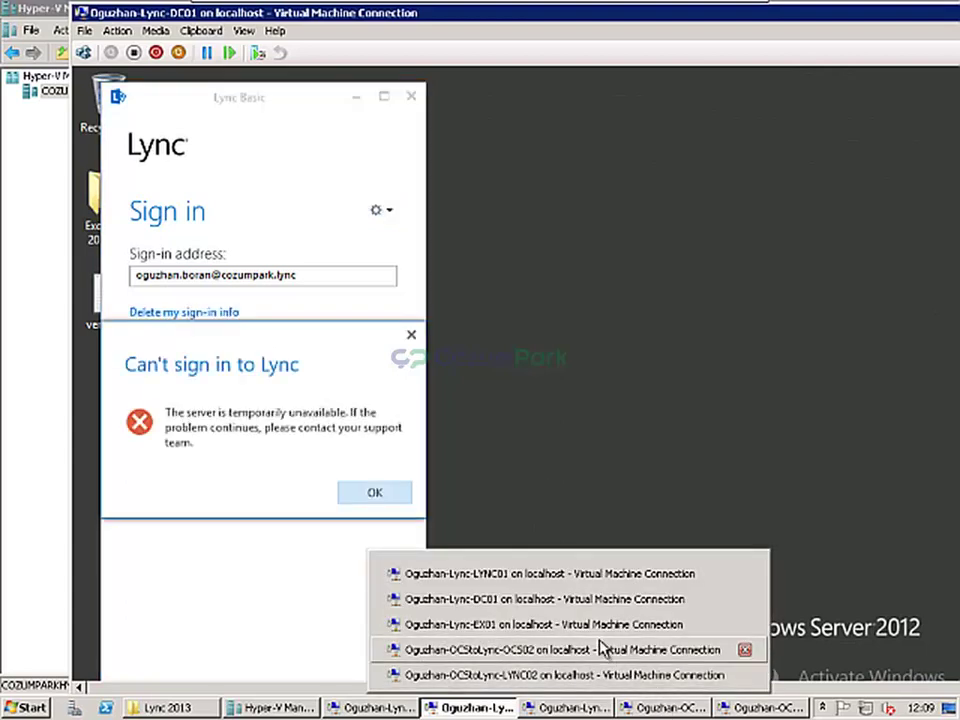
On LYNC01, close the Services console and switch the machine window to full screen.
{"action": "left_click", "coordinate": [537, 575]}
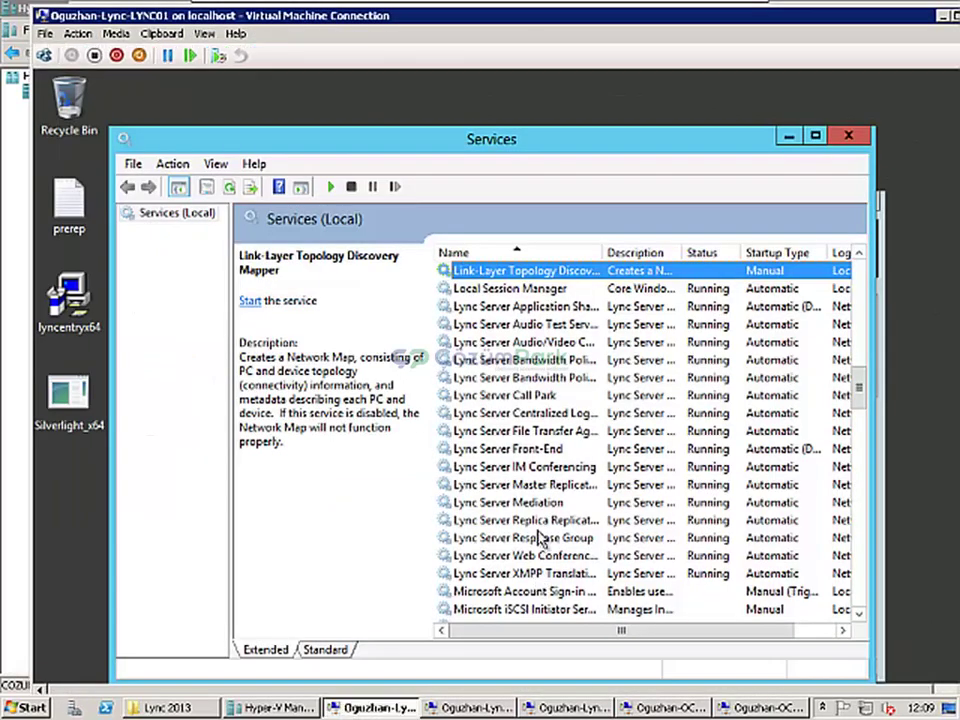
{"action": "left_click", "coordinate": [846, 137]}
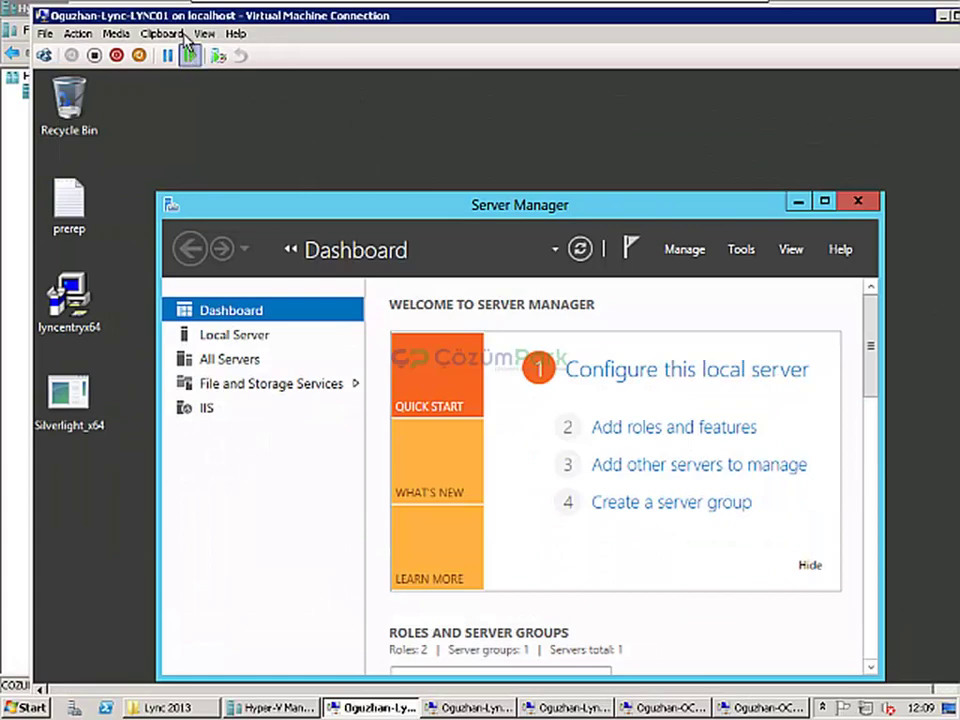
{"action": "left_click", "coordinate": [204, 33]}
{"action": "left_click", "coordinate": [213, 51]}
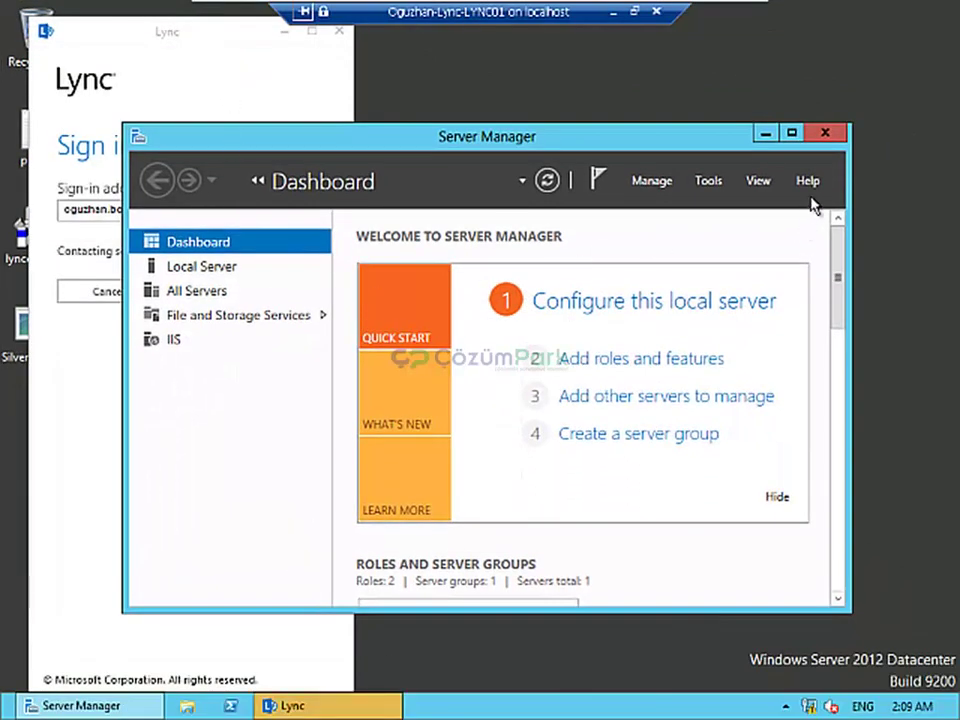
Cancel the stalled Lync sign-in, start a new one, and show the Start screen's apps.
{"action": "left_click", "coordinate": [95, 291]}
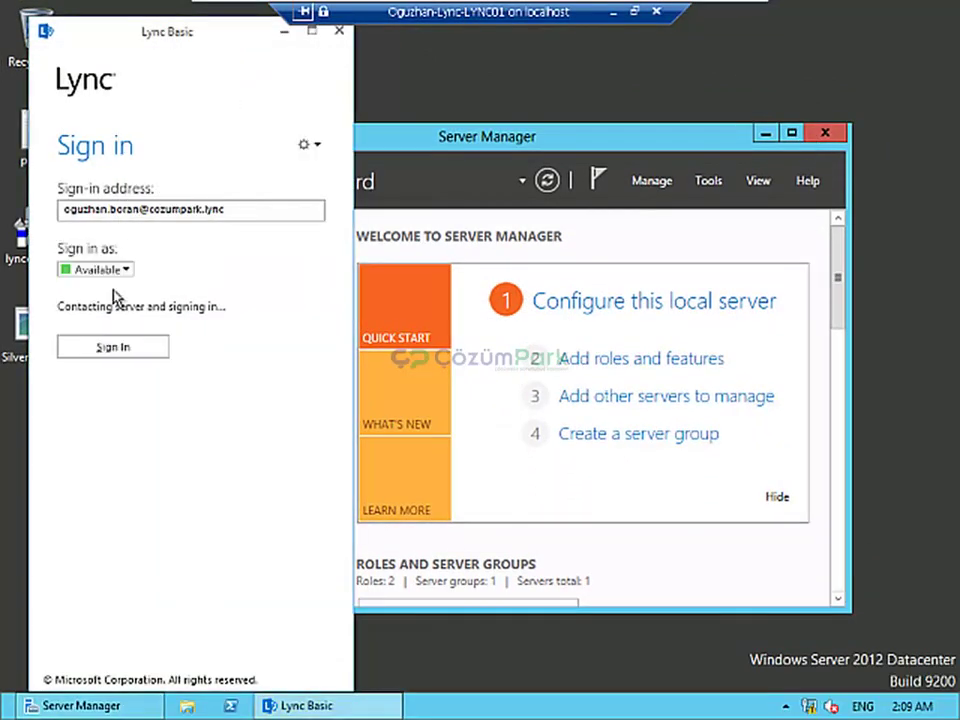
{"action": "left_click", "coordinate": [124, 350]}
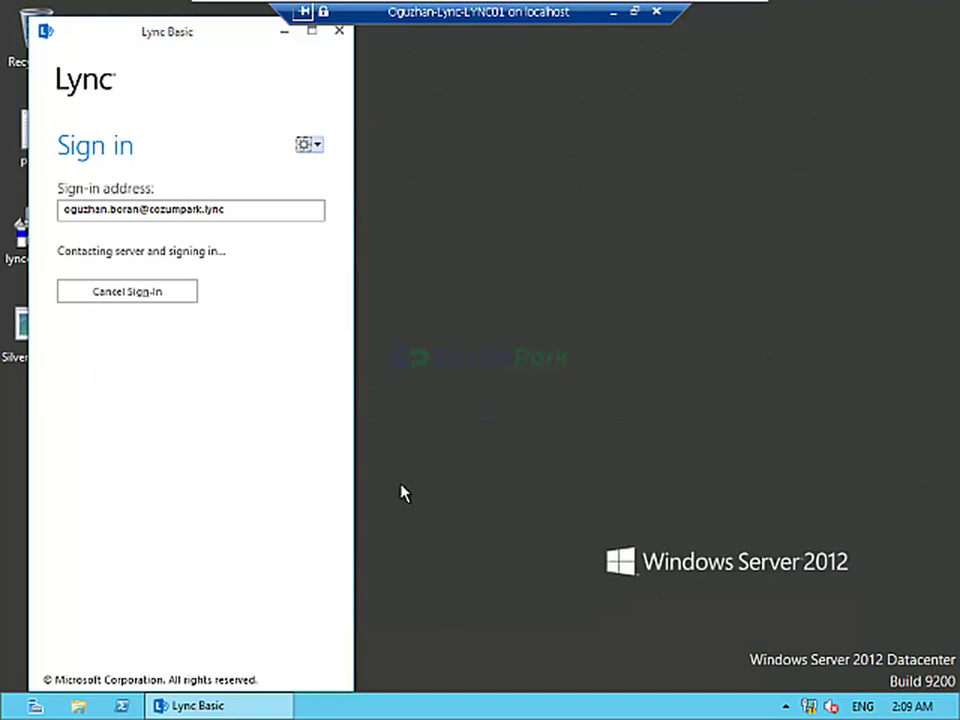
{"action": "key", "text": "super"}
{"action": "scroll", "coordinate": [870, 700], "scroll_direction": "right", "scroll_amount": 5}
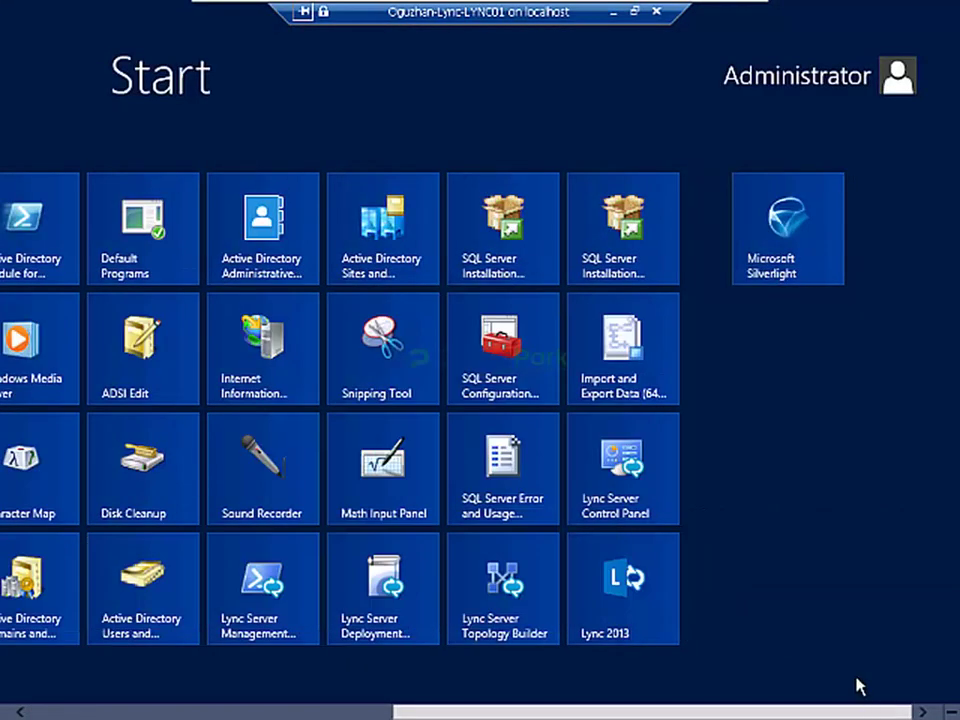
Launch the Lync Server Control Panel, dismiss Lync's sign-in error, and delete the saved sign-in info.
{"action": "left_click", "coordinate": [640, 468]}
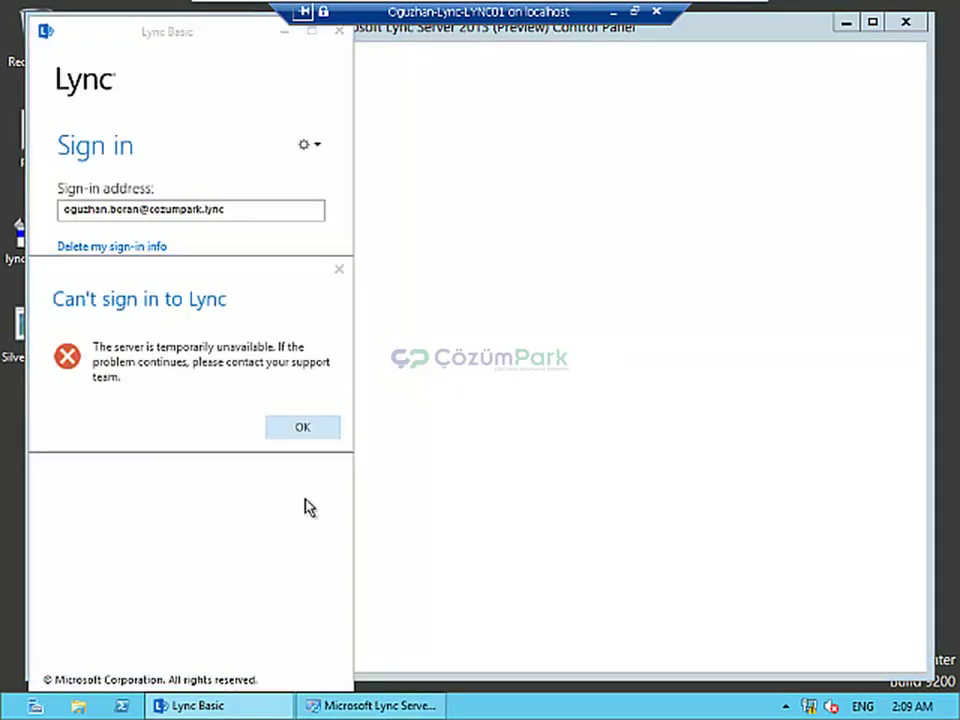
{"action": "left_click", "coordinate": [305, 428]}
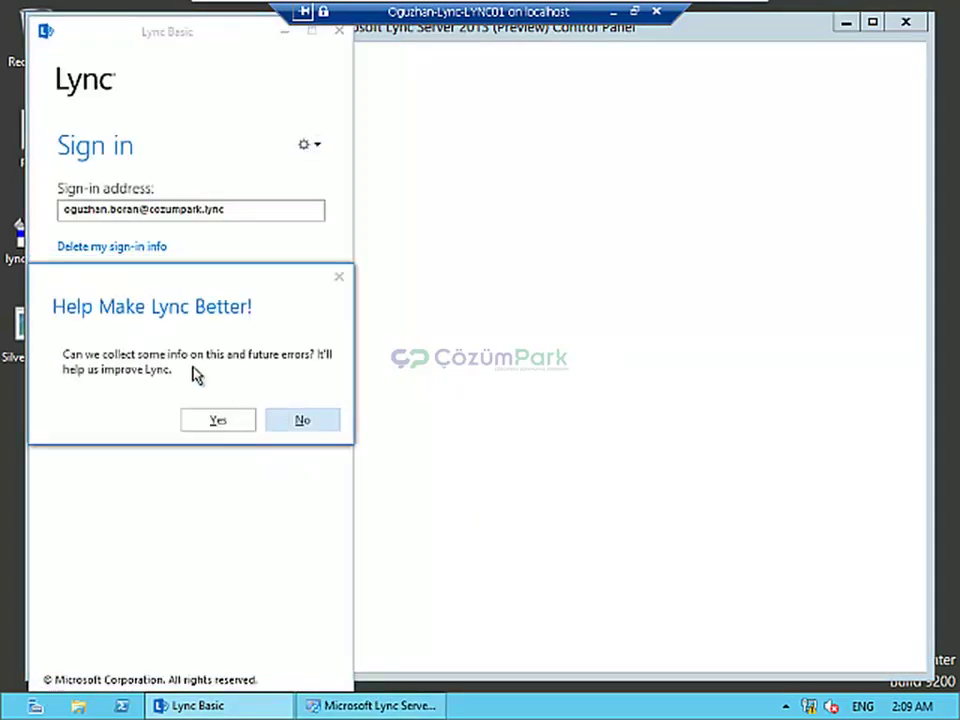
{"action": "left_click", "coordinate": [298, 421]}
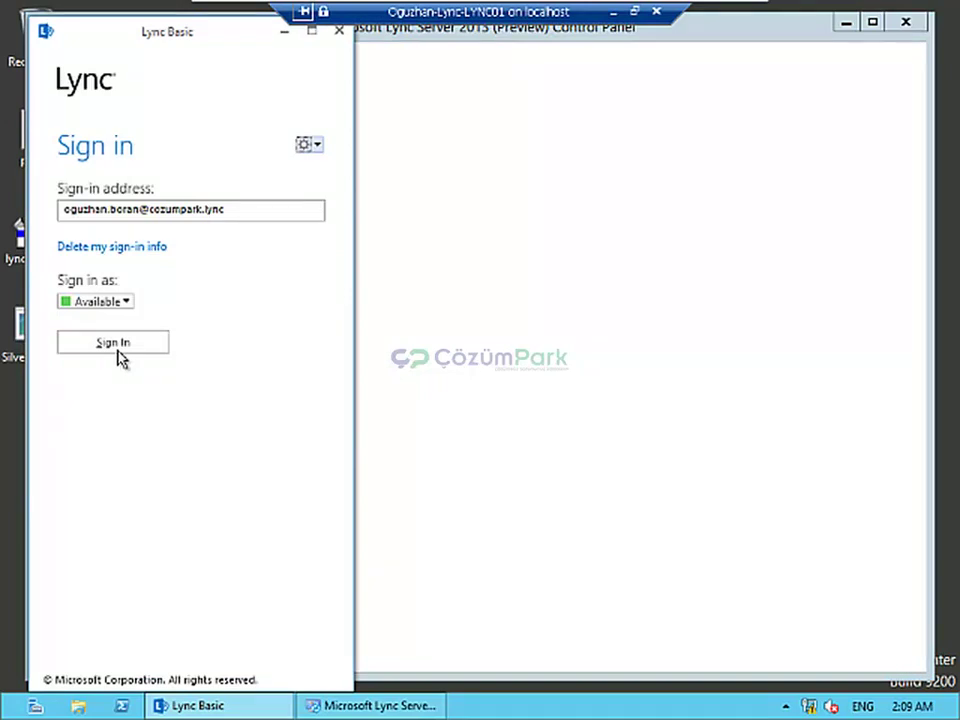
{"action": "left_click", "coordinate": [150, 248]}
{"action": "left_click", "coordinate": [315, 414]}
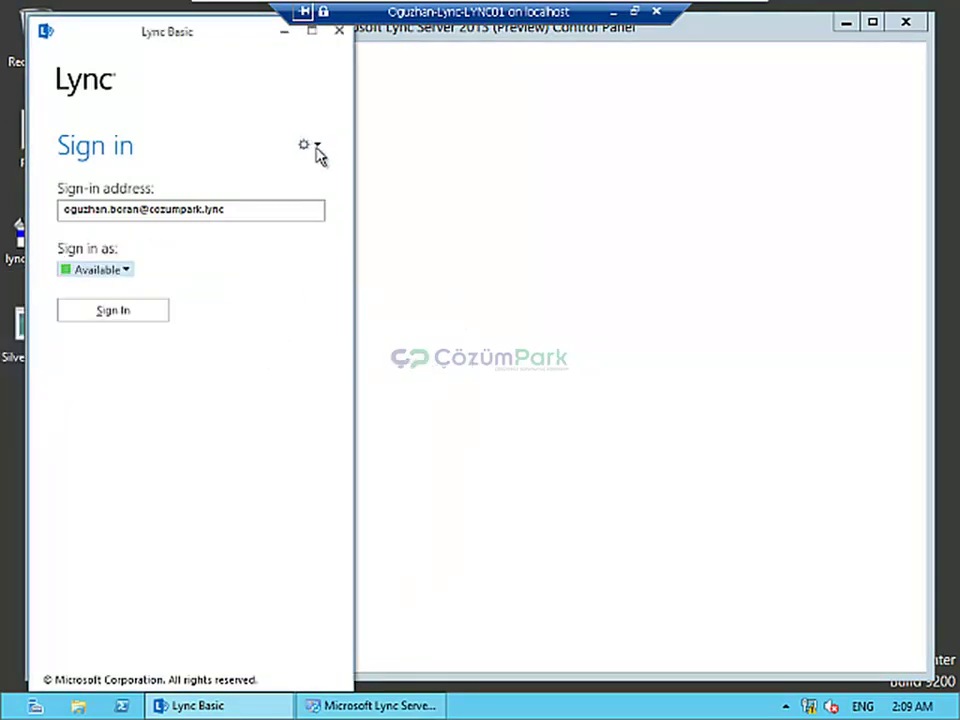
Open Lync's Options window through Tools > Options.
{"action": "left_click", "coordinate": [316, 148]}
{"action": "mouse_move", "coordinate": [389, 170]}
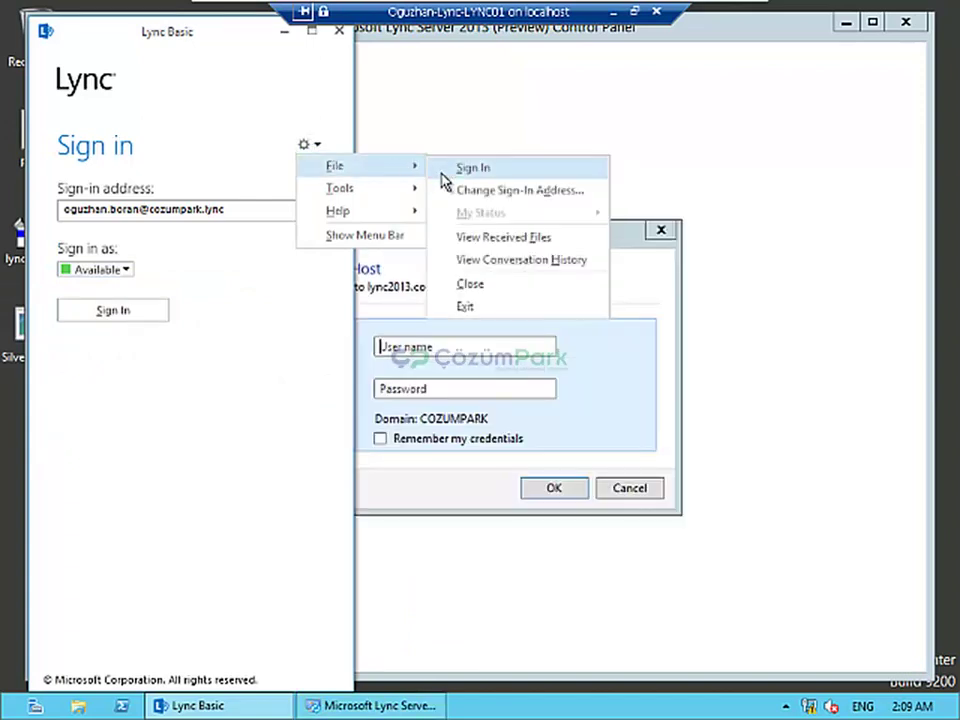
{"action": "mouse_move", "coordinate": [392, 201]}
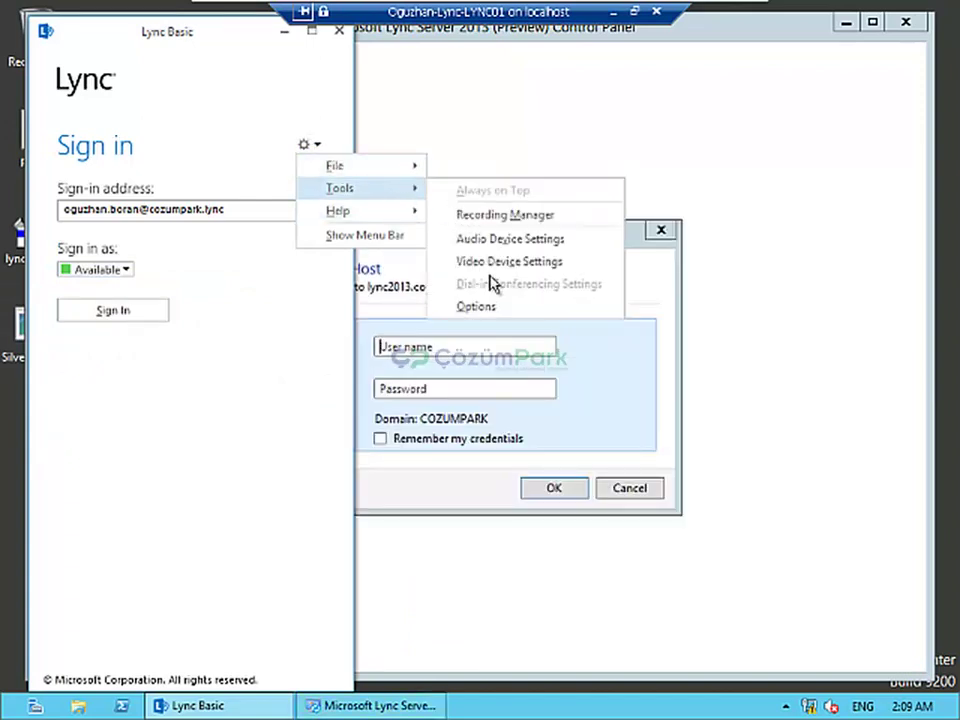
{"action": "left_click", "coordinate": [484, 309]}
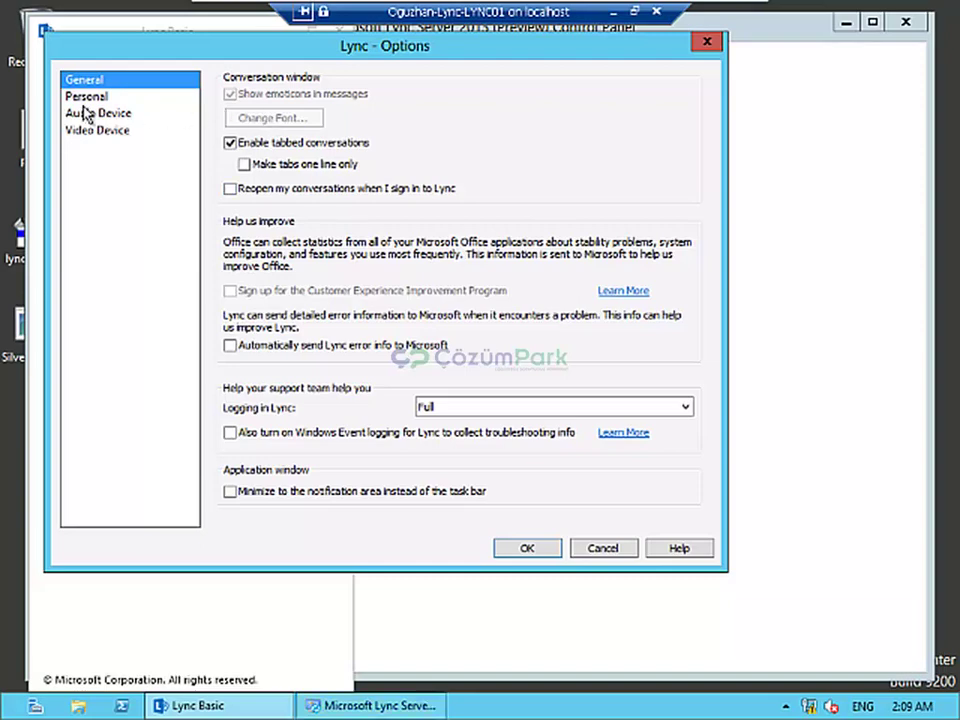
Set manual configuration with lync2013.cozumpark.lync as both internal and external server.
{"action": "left_click", "coordinate": [84, 96]}
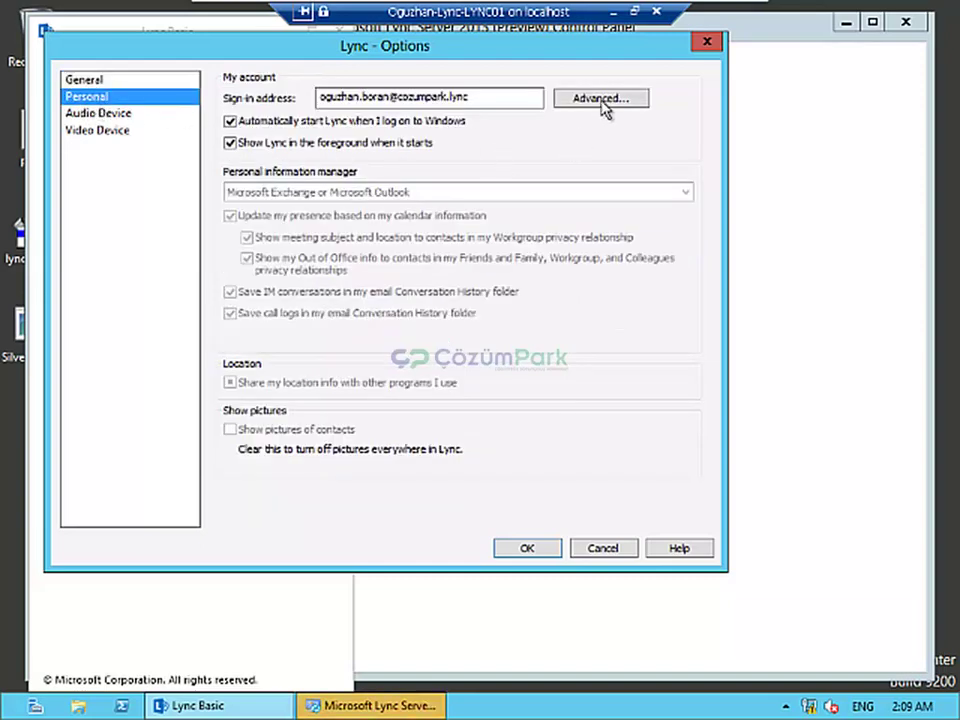
{"action": "left_click", "coordinate": [600, 98]}
{"action": "left_click", "coordinate": [130, 160]}
{"action": "left_click", "coordinate": [328, 178]}
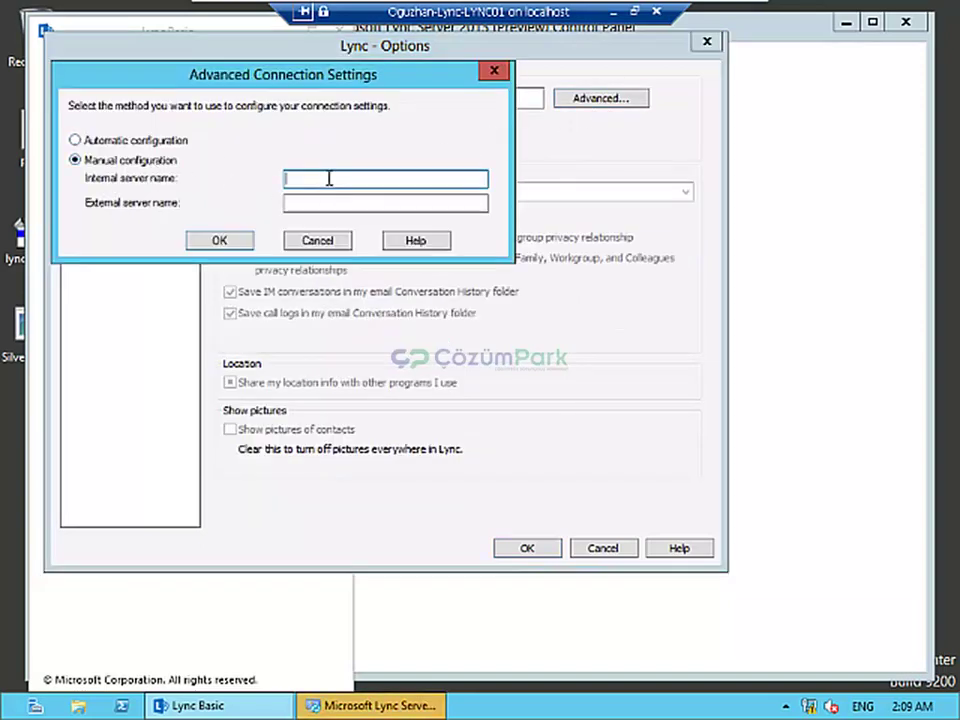
{"action": "type", "text": "l"}
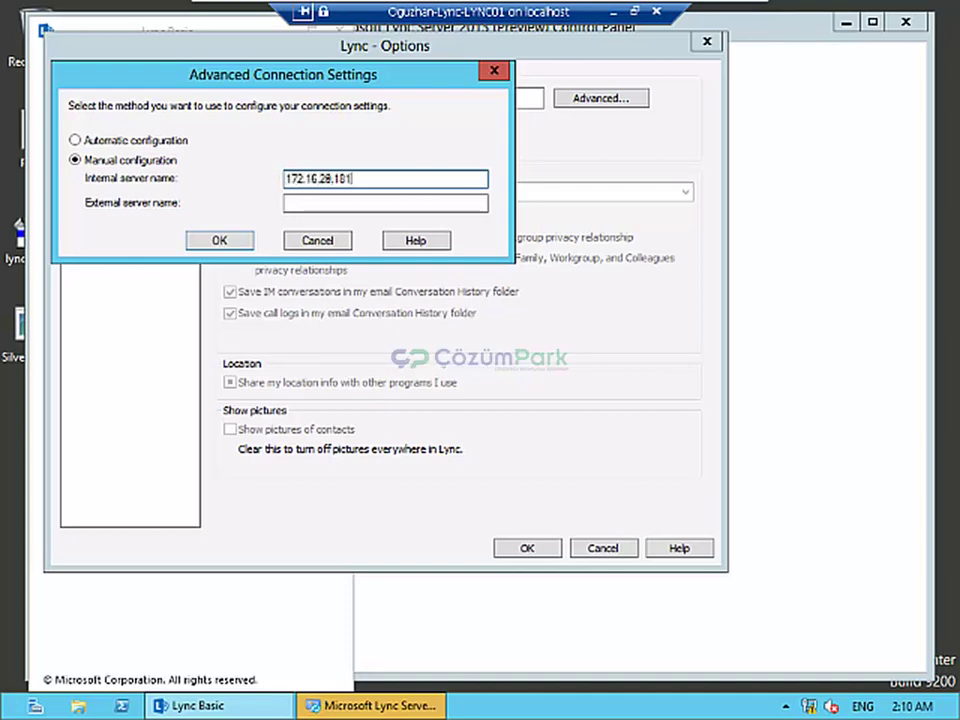
{"action": "key", "text": "ctrl+a"}
{"action": "key", "text": "ctrl+c"}
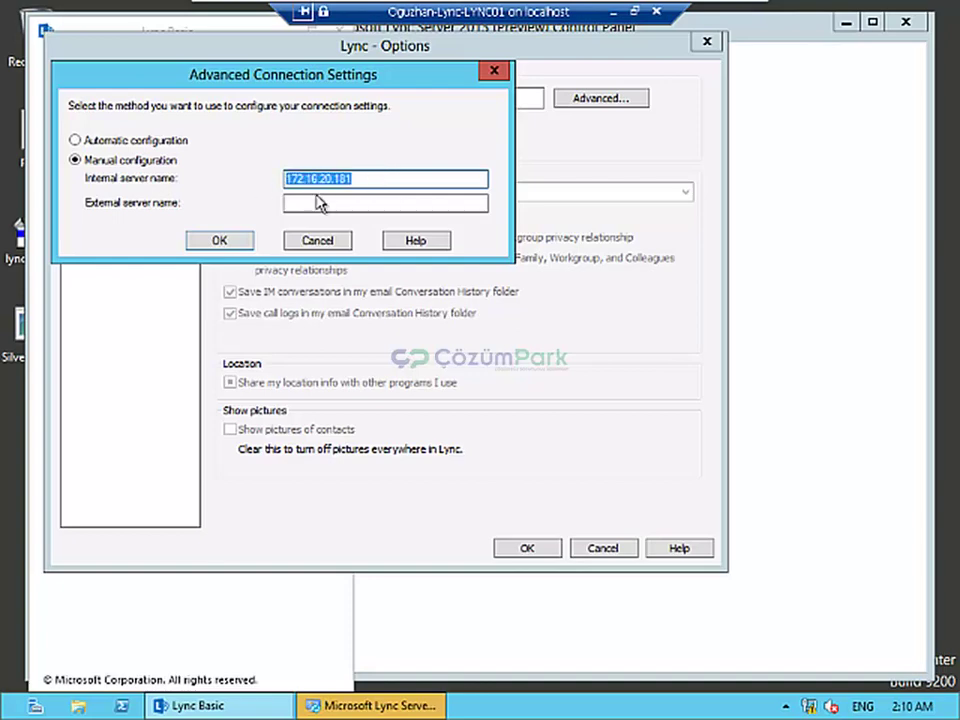
{"action": "left_click", "coordinate": [341, 201]}
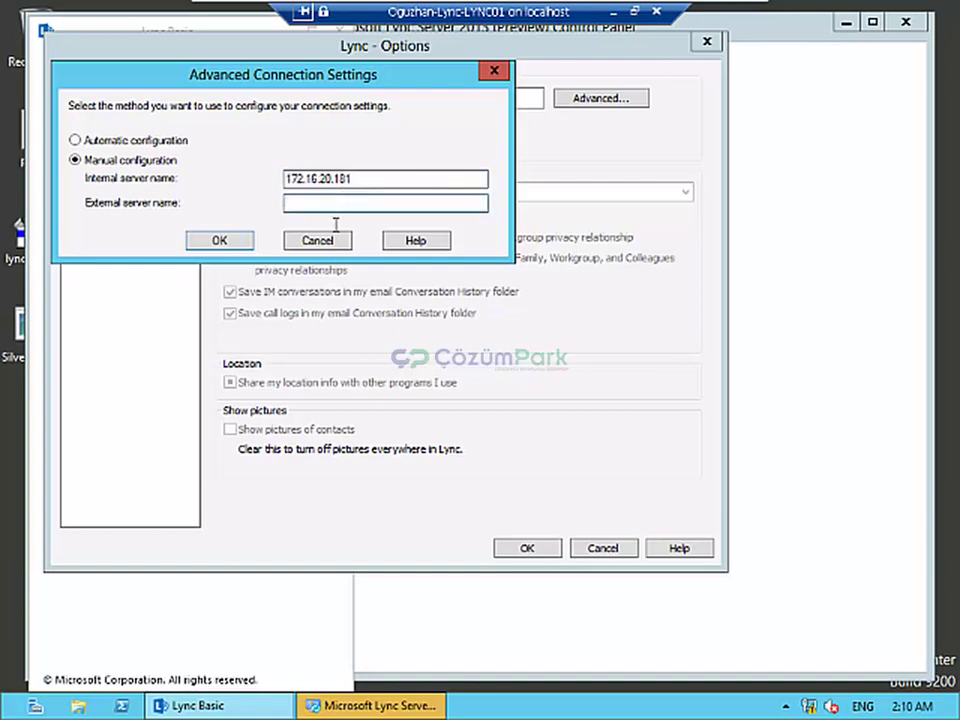
{"action": "key", "text": "ctrl+v"}
{"action": "left_click", "coordinate": [233, 243]}
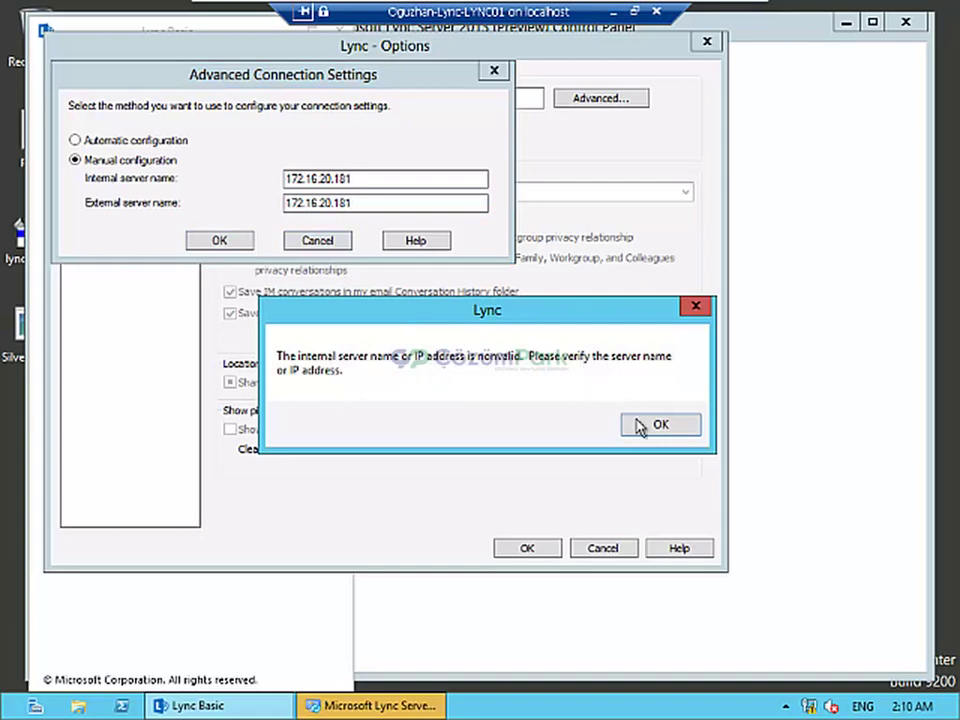
Try other external server addresses, including 8.8.8.8, which are rejected as invalid, then cancel.
{"action": "left_click", "coordinate": [652, 424]}
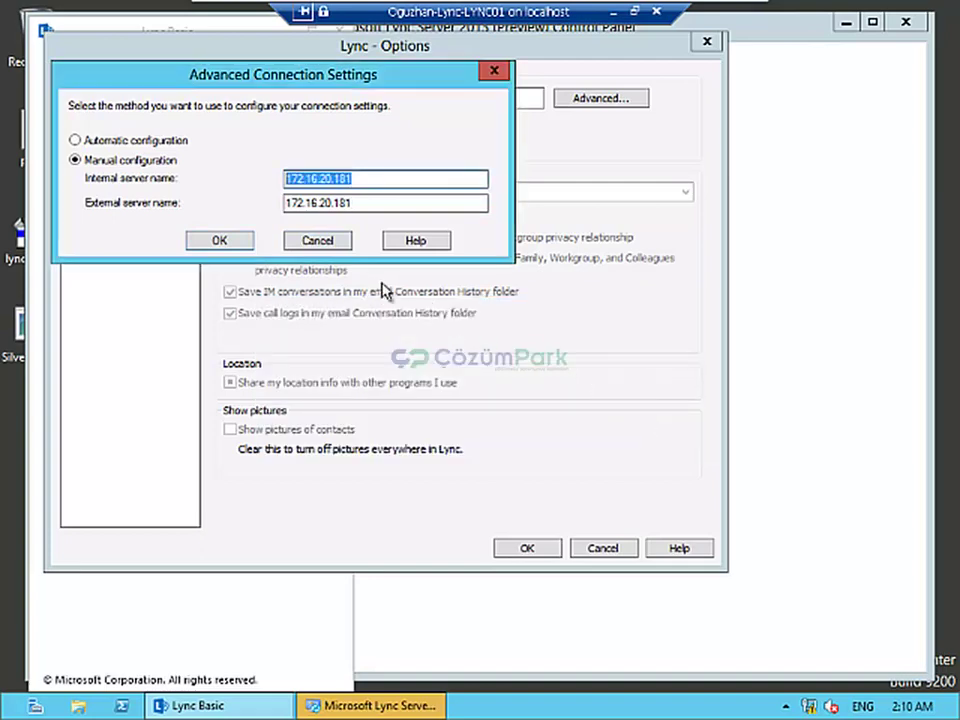
{"action": "left_click", "coordinate": [366, 204]}
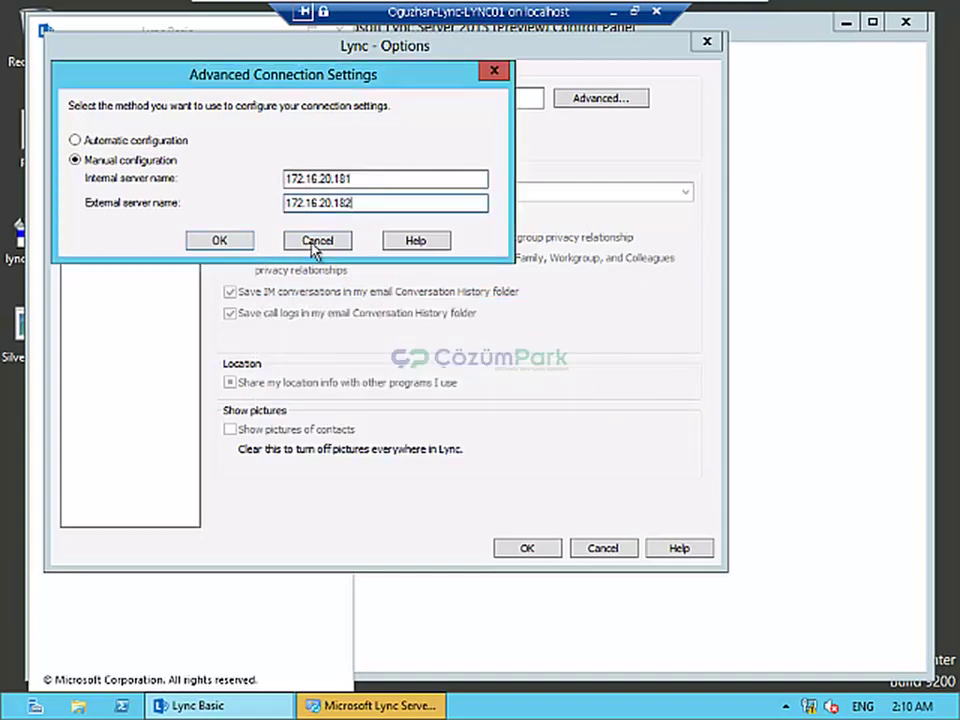
{"action": "left_click", "coordinate": [228, 242]}
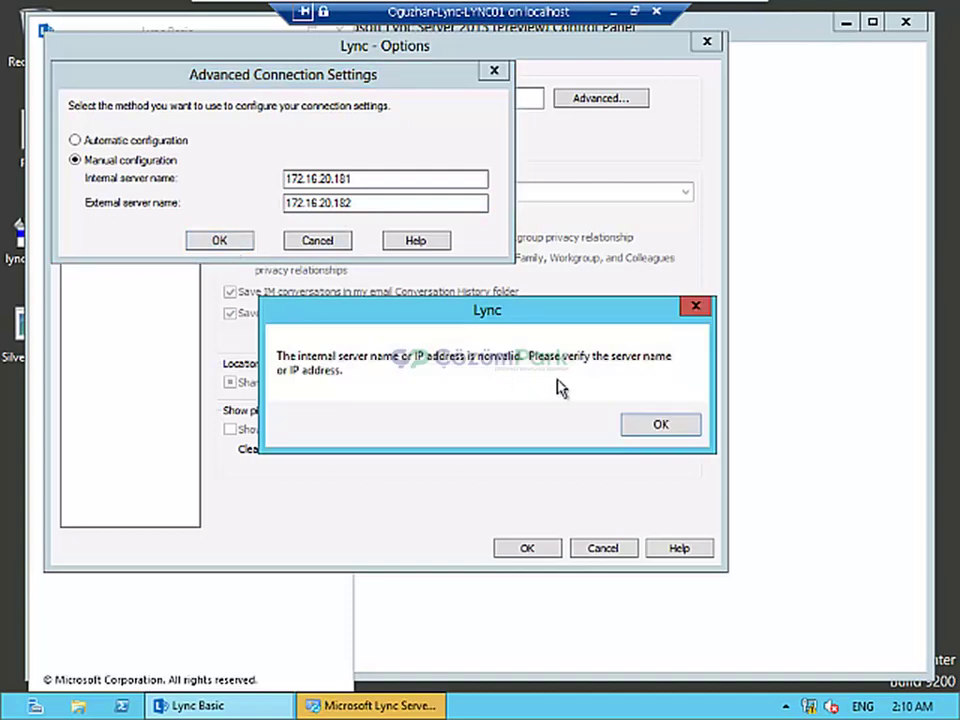
{"action": "left_click", "coordinate": [663, 424]}
{"action": "left_click_drag", "start_coordinate": [399, 208], "coordinate": [176, 208]}
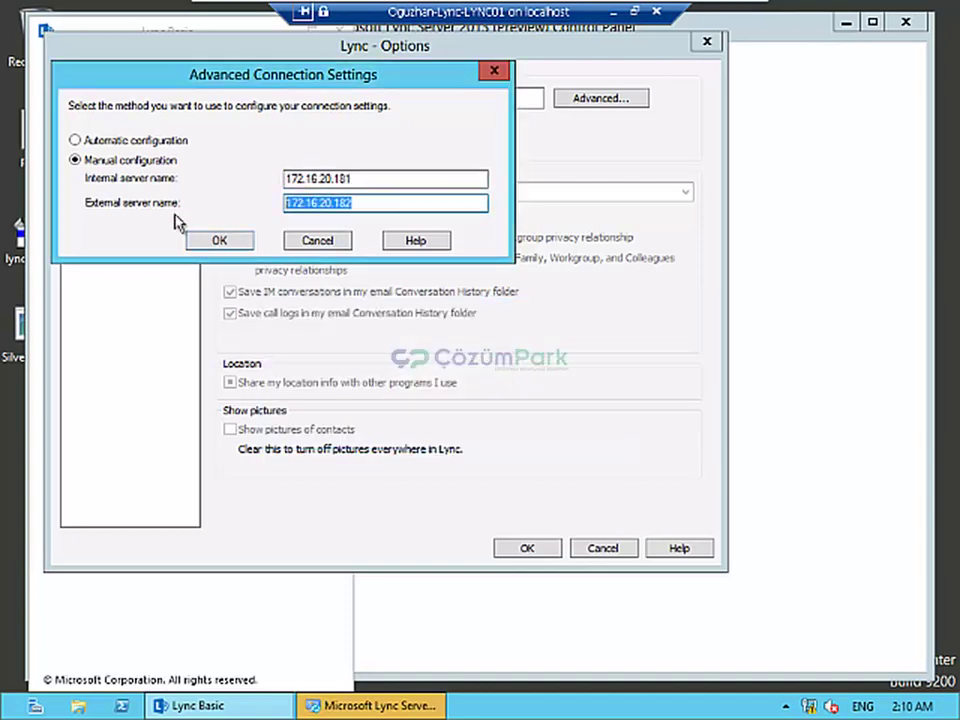
{"action": "type", "text": "8.8.8.8"}
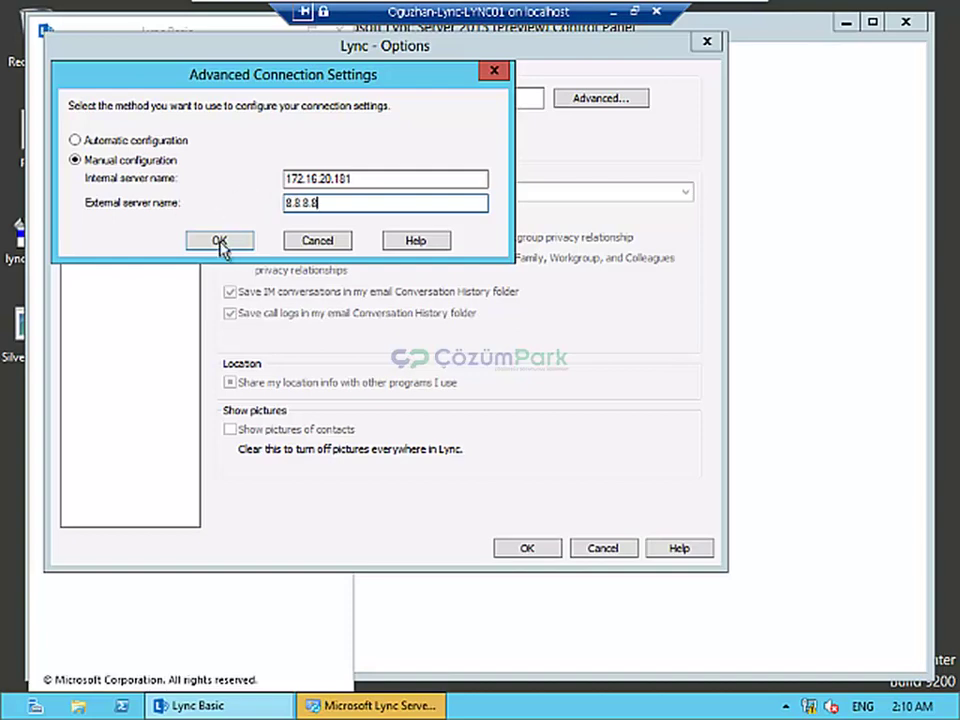
{"action": "left_click", "coordinate": [222, 244]}
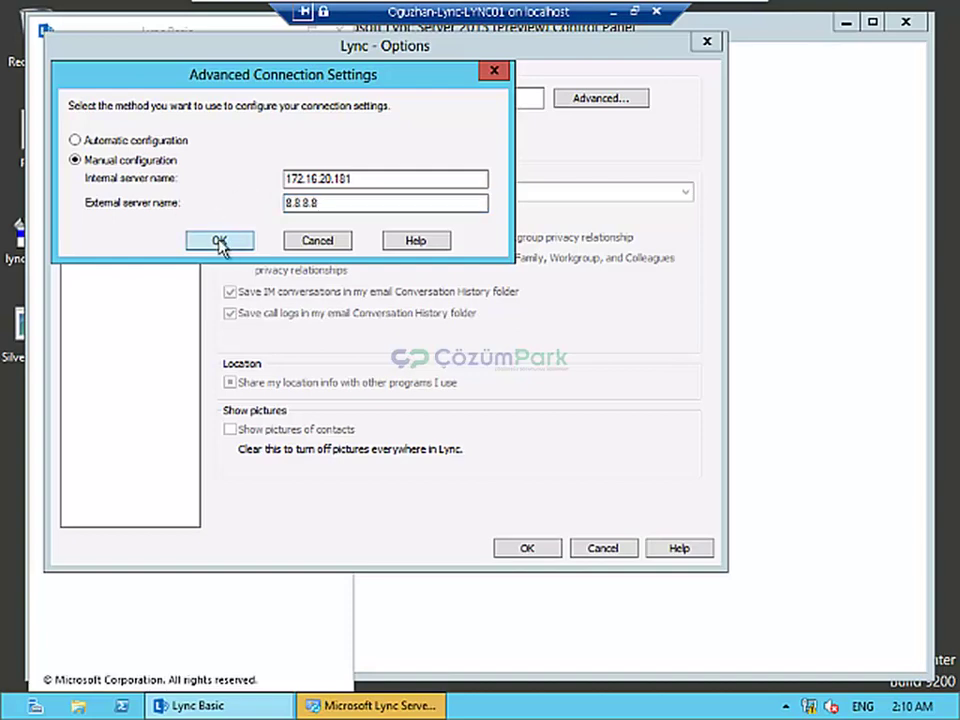
{"action": "left_click", "coordinate": [663, 426]}
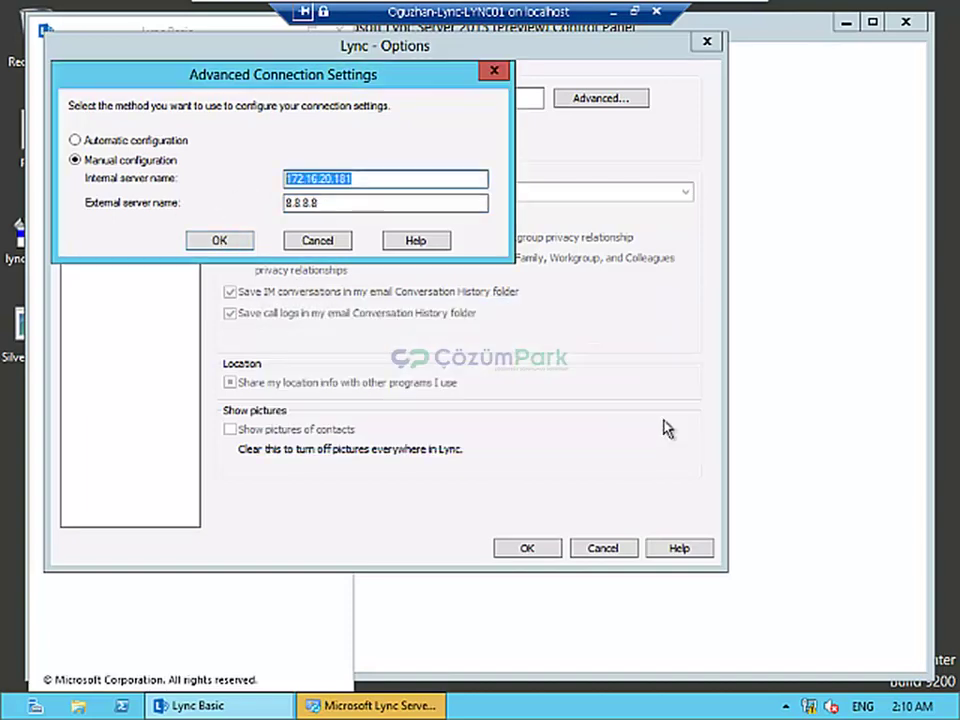
{"action": "left_click", "coordinate": [320, 242]}
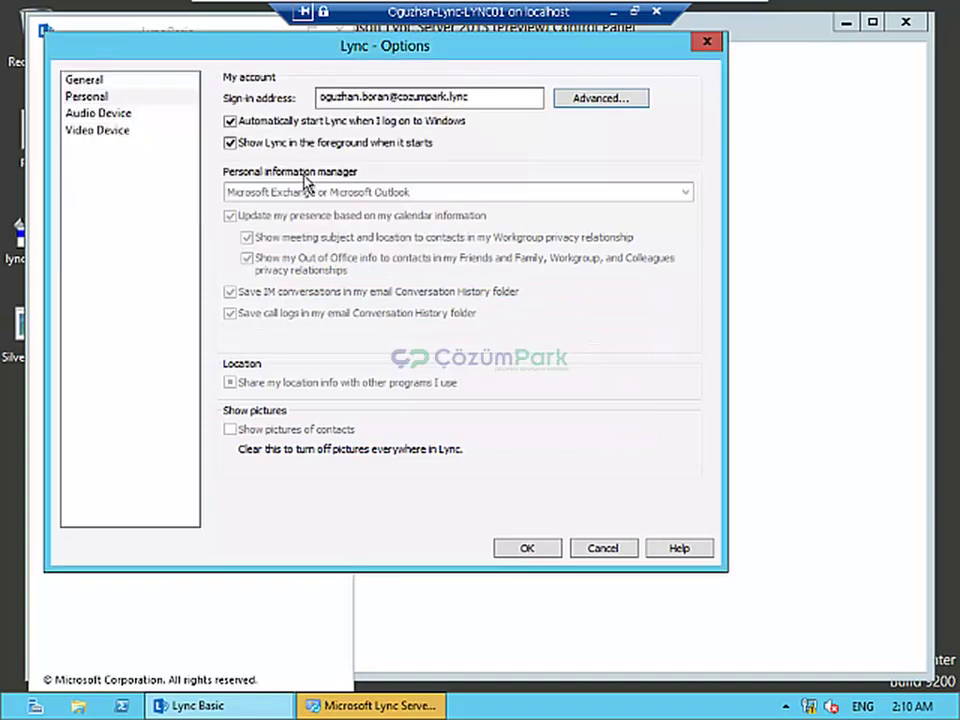
Re-enter manual configuration with internal server lync2013.cozumpark.lync and save the Lync options.
{"action": "left_click", "coordinate": [630, 100]}
{"action": "left_click", "coordinate": [156, 161]}
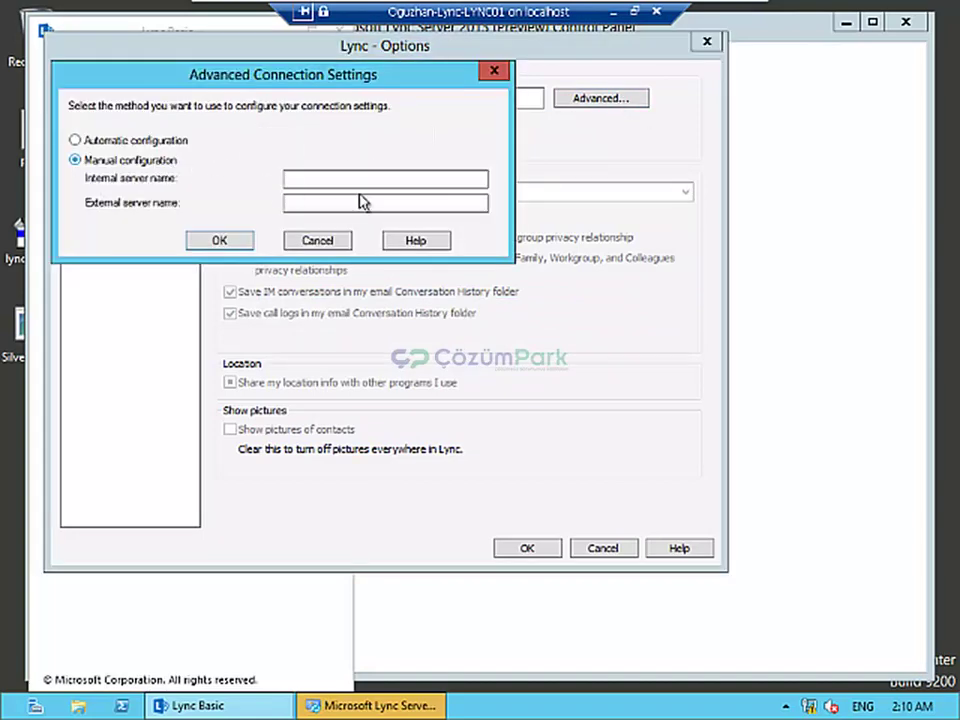
{"action": "left_click", "coordinate": [358, 177]}
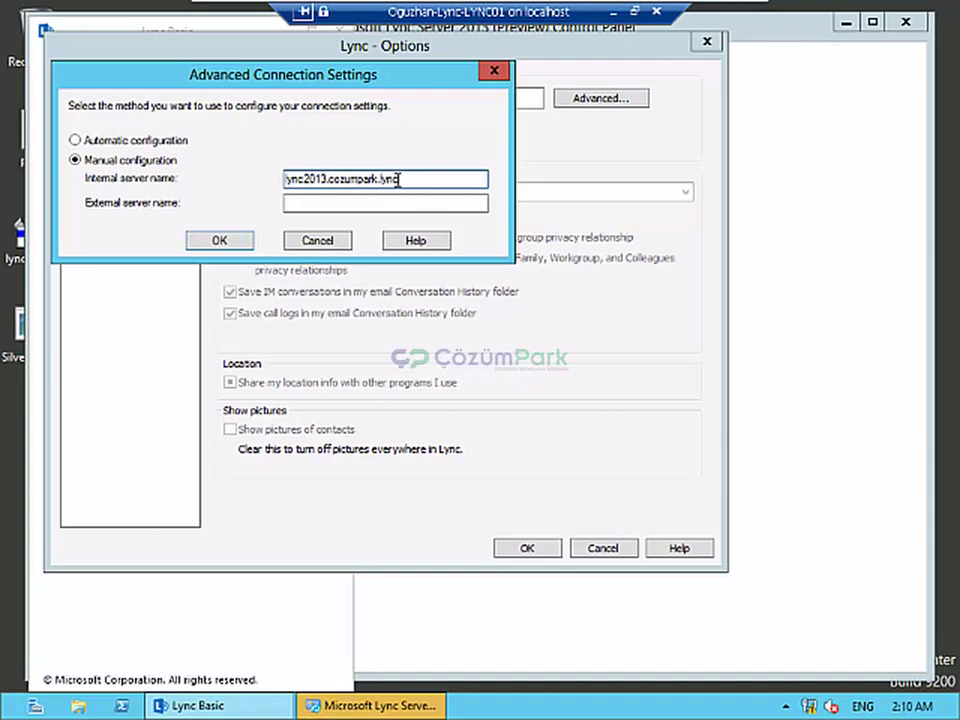
{"action": "left_click_drag", "start_coordinate": [397, 179], "coordinate": [231, 193]}
{"action": "key", "text": "ctrl+c"}
{"action": "left_click", "coordinate": [354, 204]}
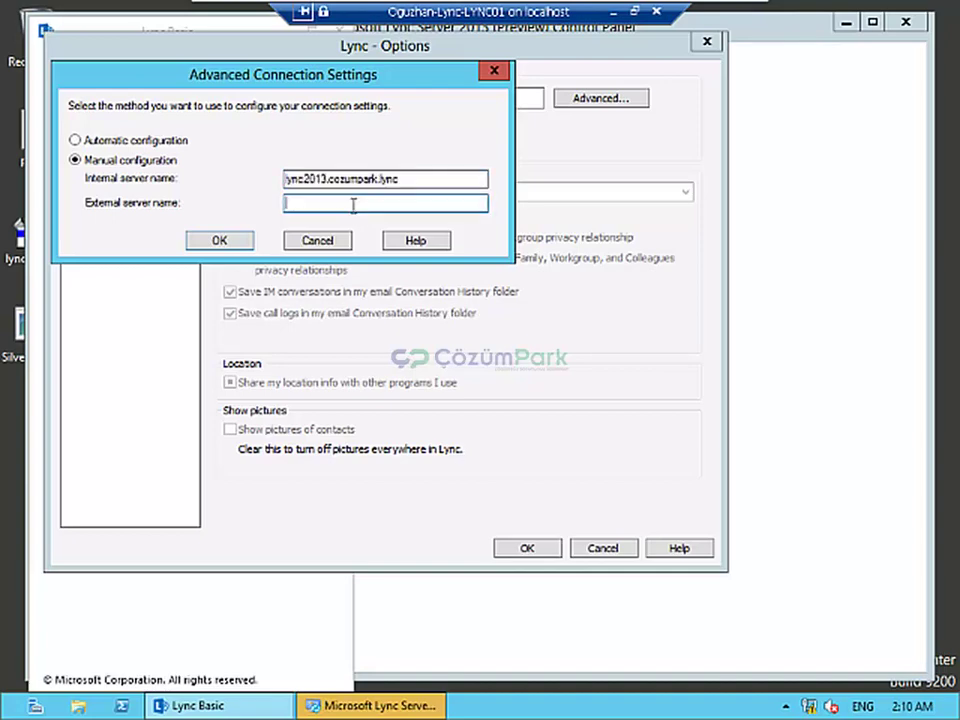
{"action": "key", "text": "ctrl+v"}
{"action": "left_click", "coordinate": [220, 241]}
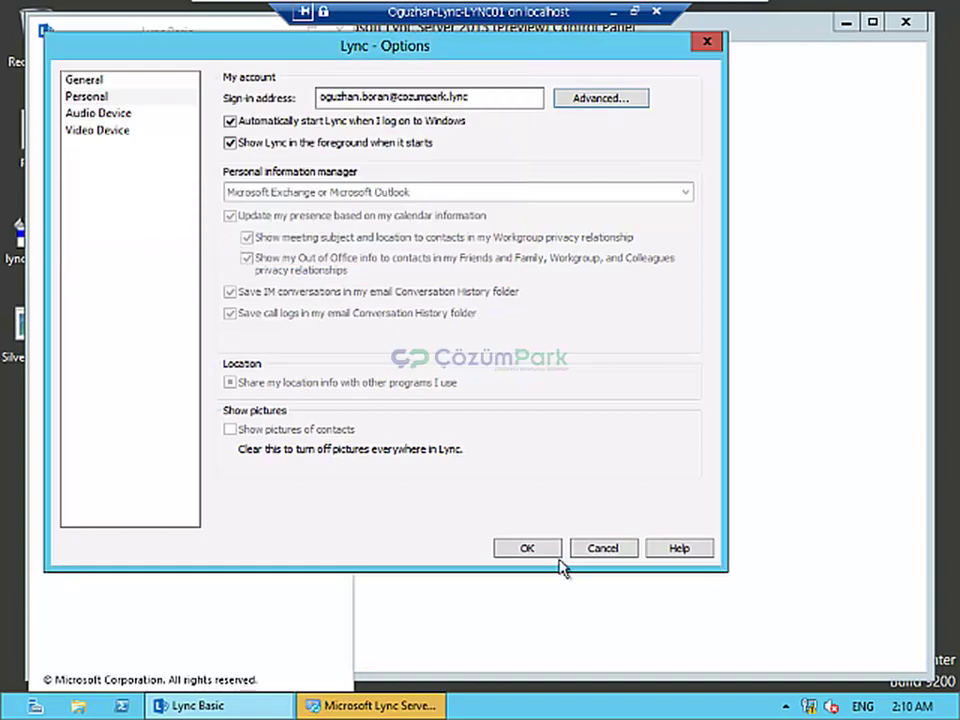
{"action": "left_click", "coordinate": [543, 550]}
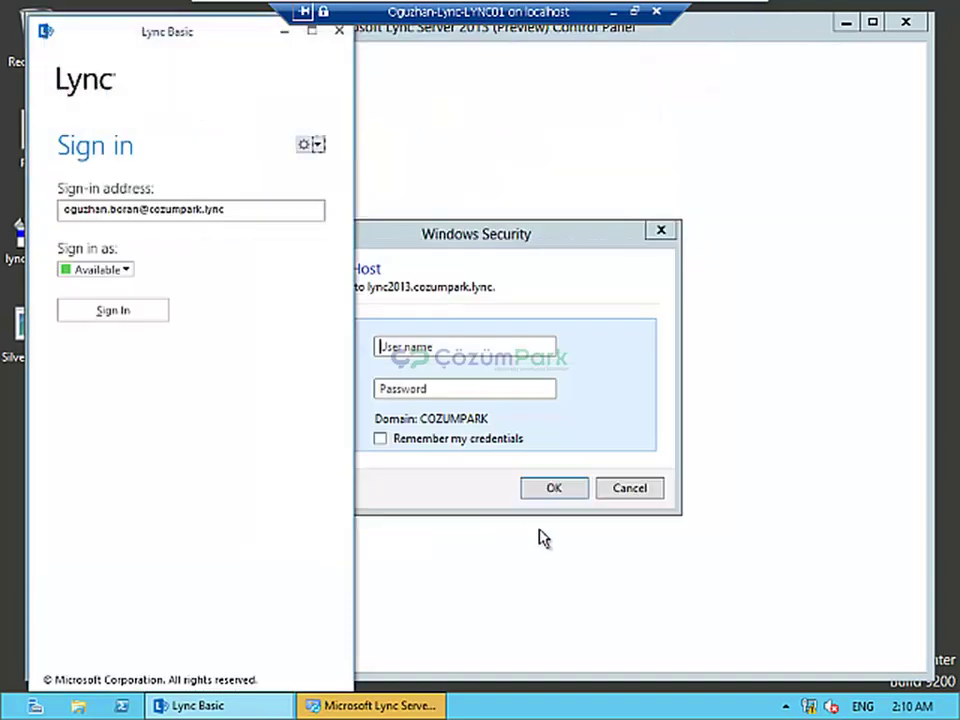
Sign in to the Lync Control Panel with the domain administrator account credentials.
{"action": "left_click", "coordinate": [128, 316]}
{"action": "left_click", "coordinate": [421, 346]}
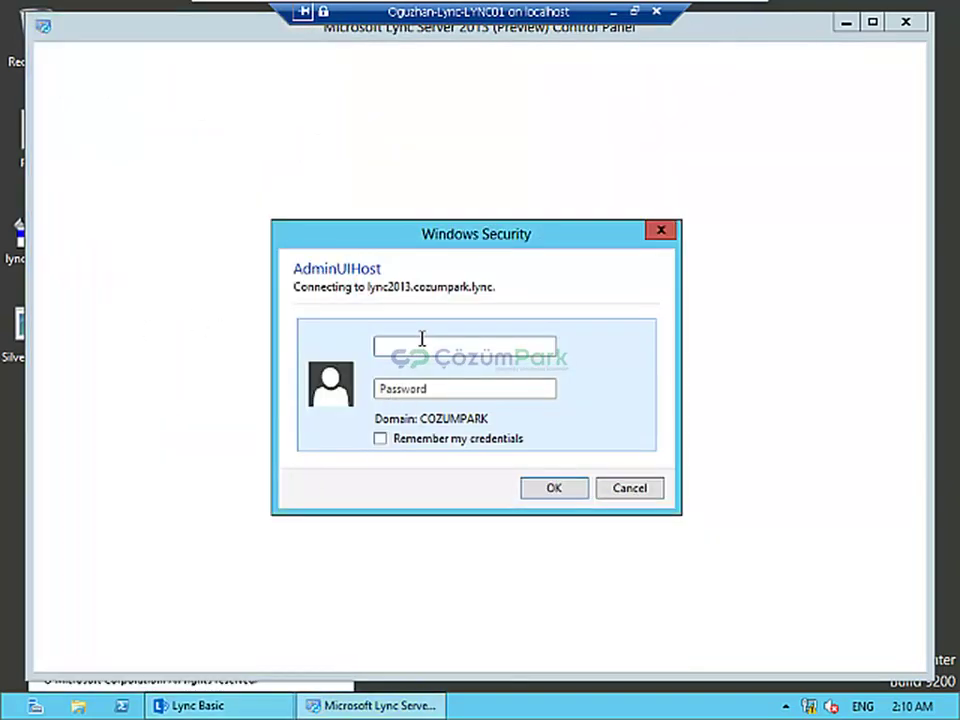
{"action": "type", "text": "cozumpark\\admin"}
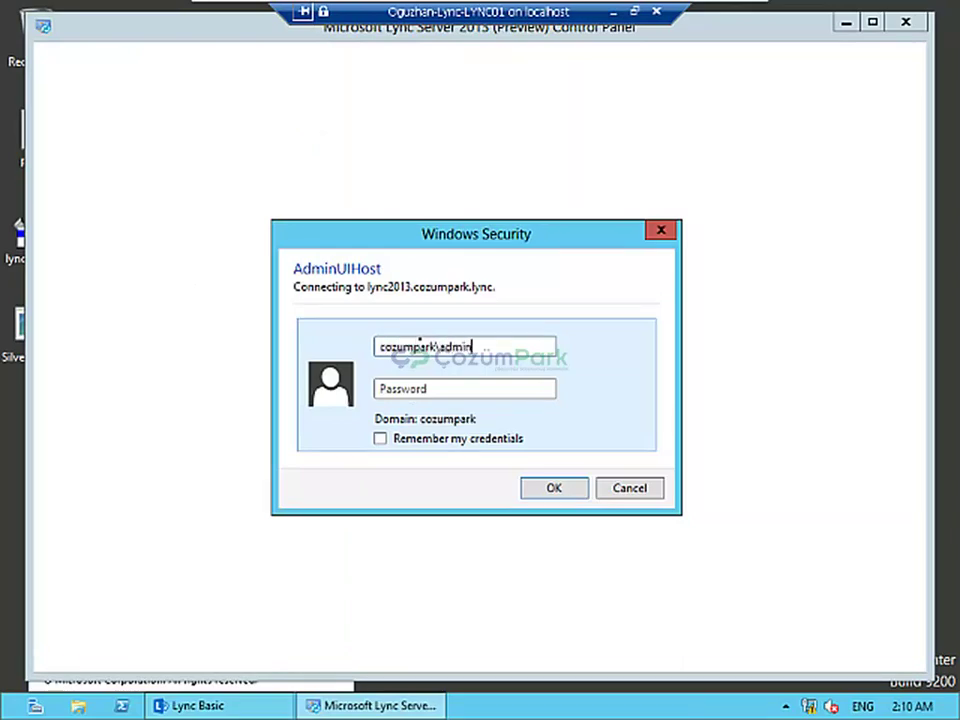
{"action": "type", "text": "*"}
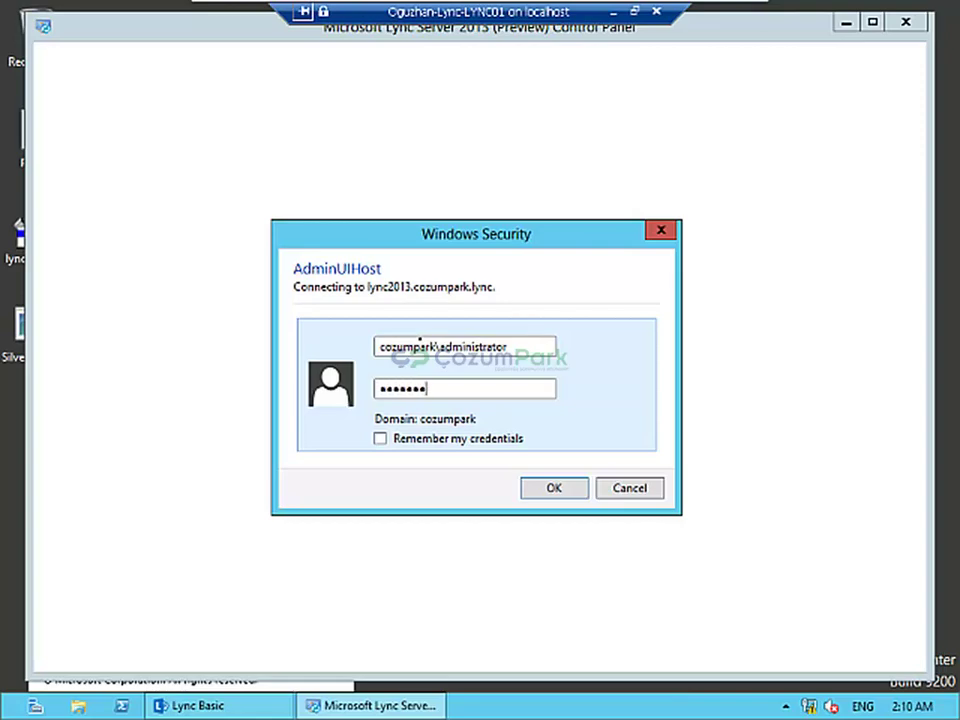
{"action": "type", "text": "******"}
{"action": "key", "text": "Return"}
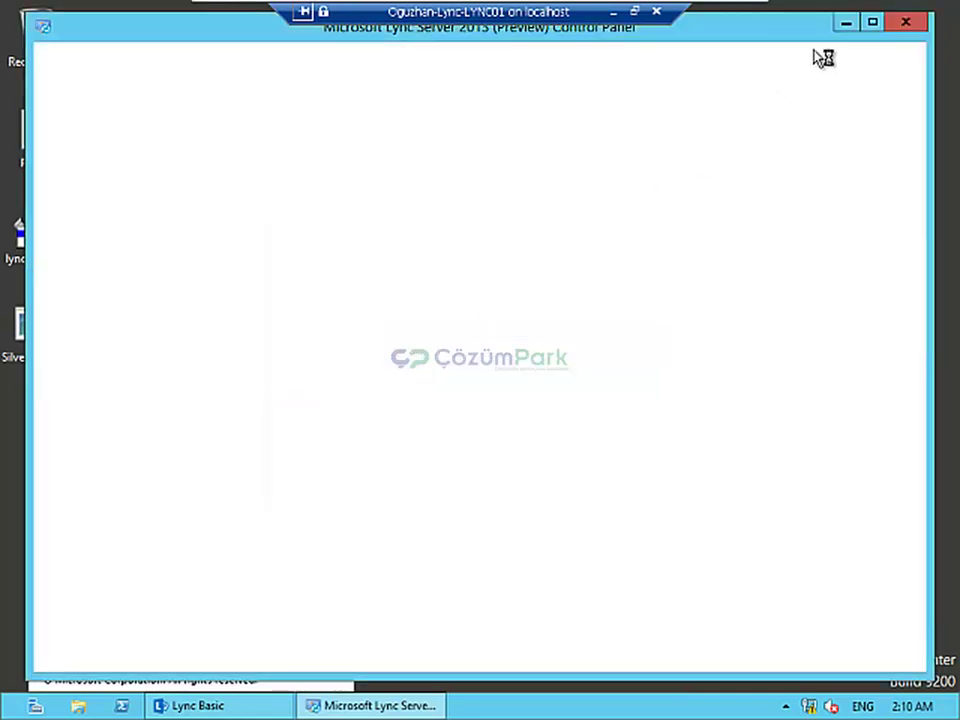
Minimize the Control Panel and leave the remote VM session for the local desktop.
{"action": "left_click", "coordinate": [845, 24]}
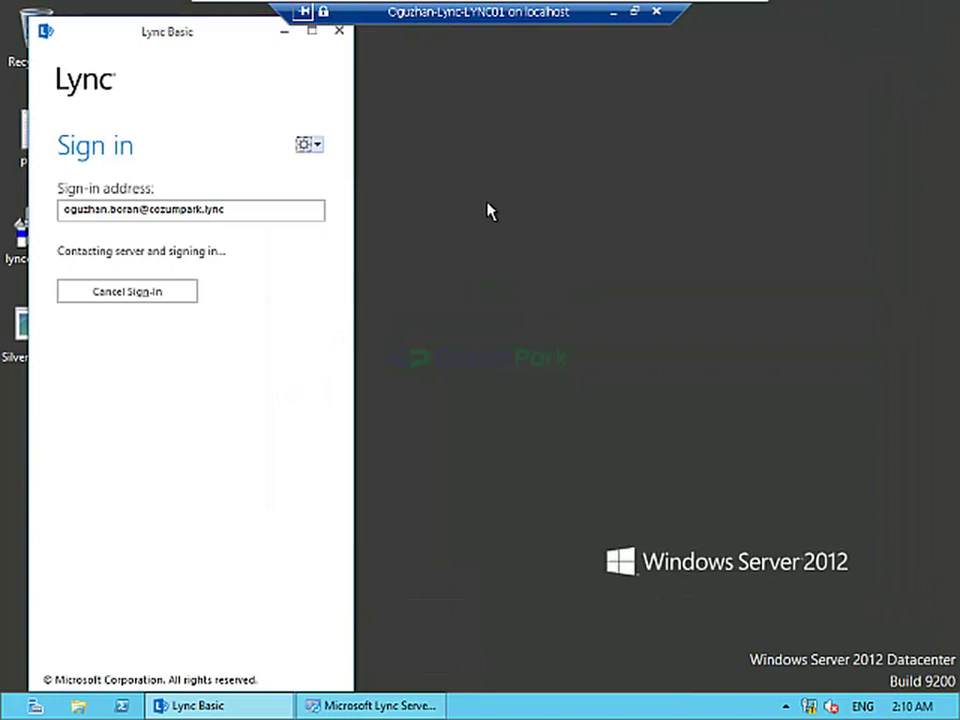
{"action": "left_click", "coordinate": [637, 14]}
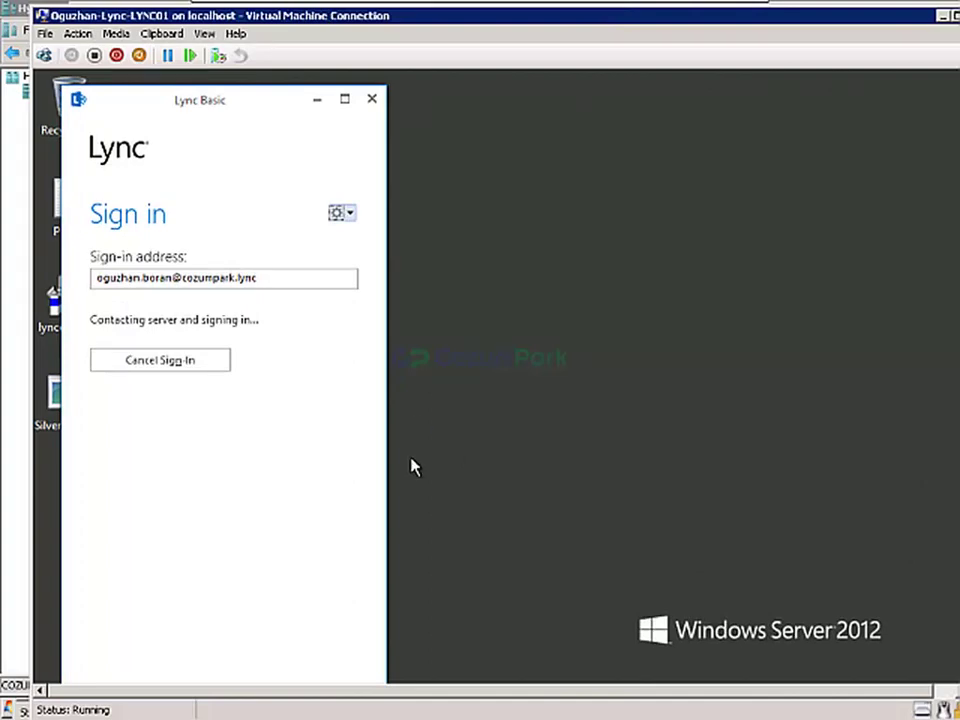
{"action": "left_click", "coordinate": [8, 538]}
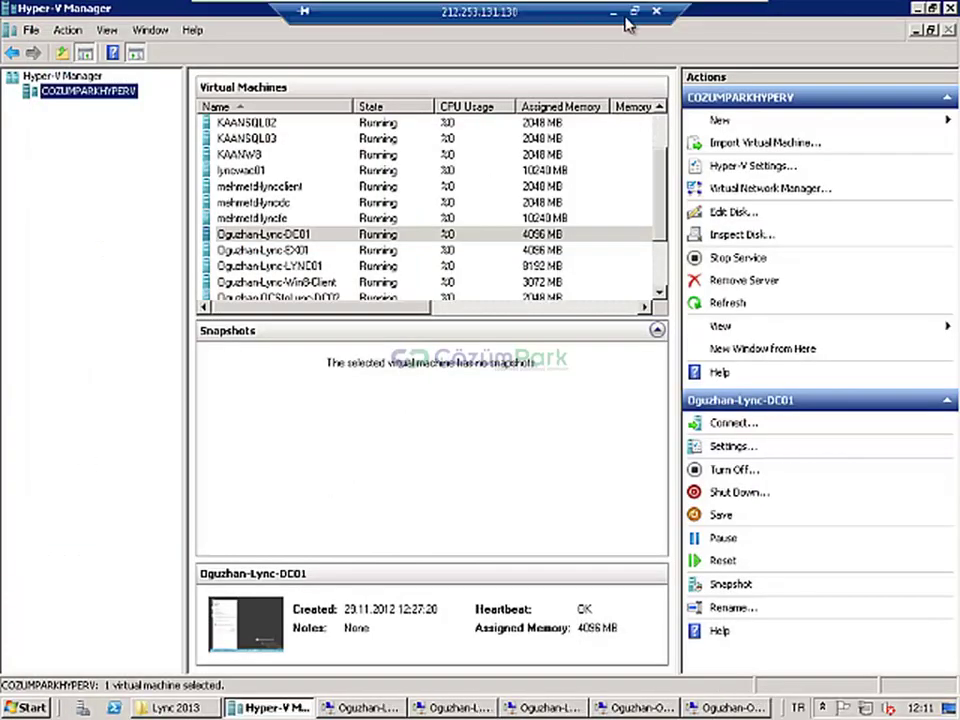
{"action": "left_click", "coordinate": [614, 12]}
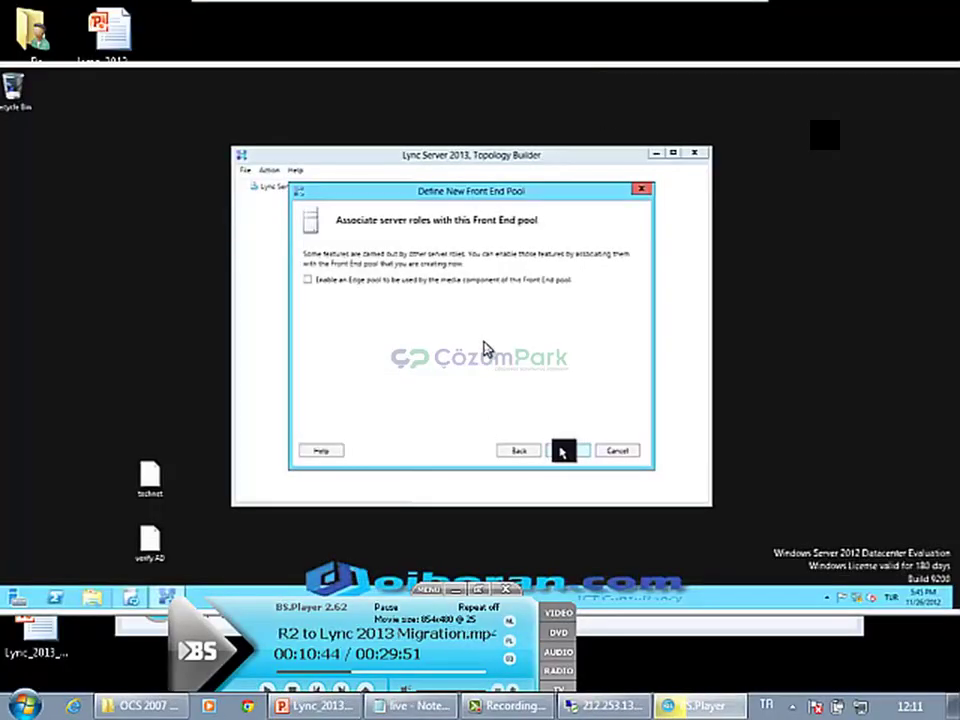
Skip the migration video forward from 11:22 to about 12:53 in Topology Builder.
{"action": "key", "text": "space"}
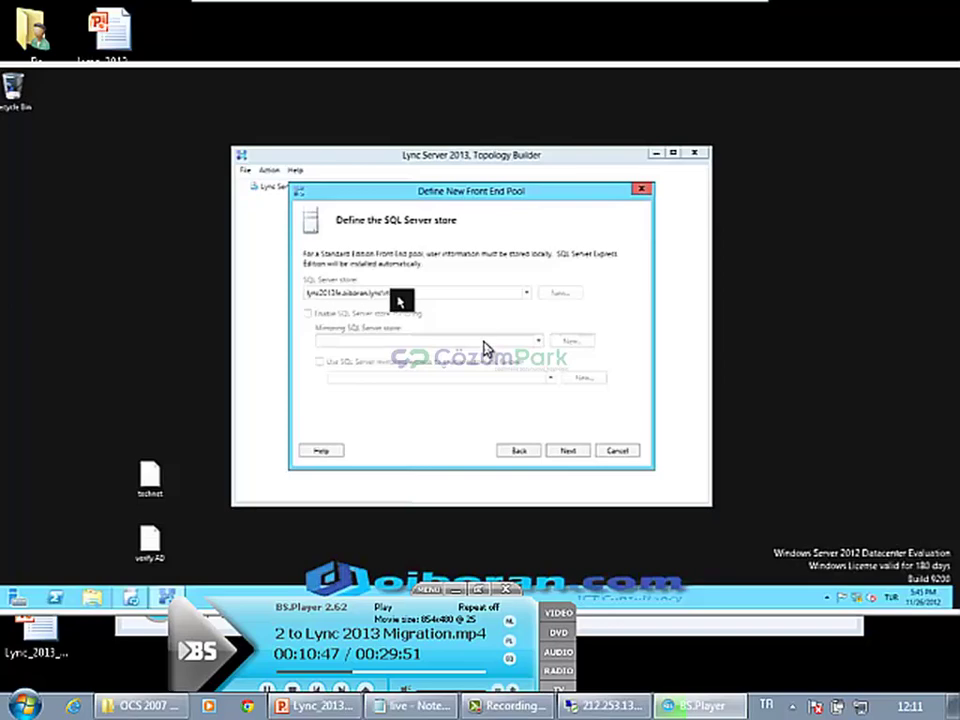
{"action": "key", "text": "space"}
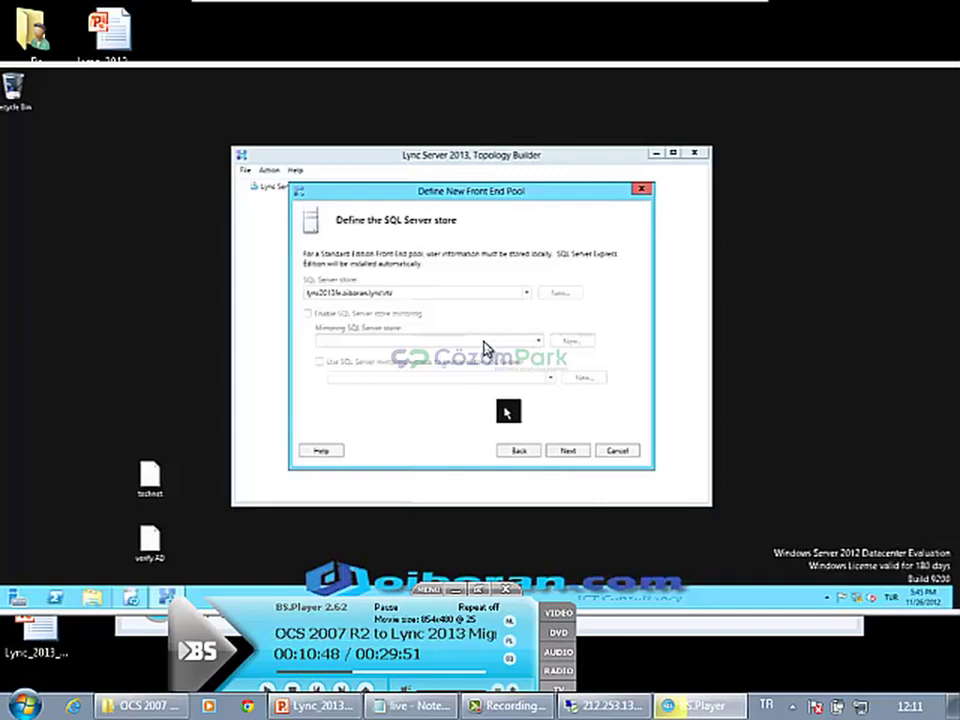
{"action": "key", "text": "space"}
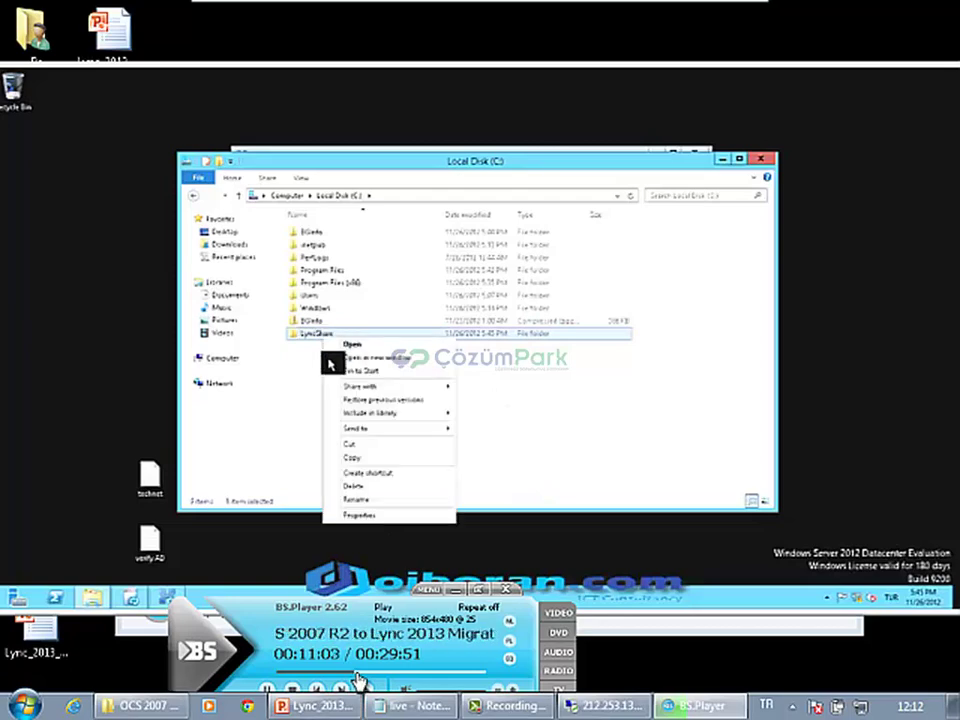
{"action": "left_click", "coordinate": [358, 676]}
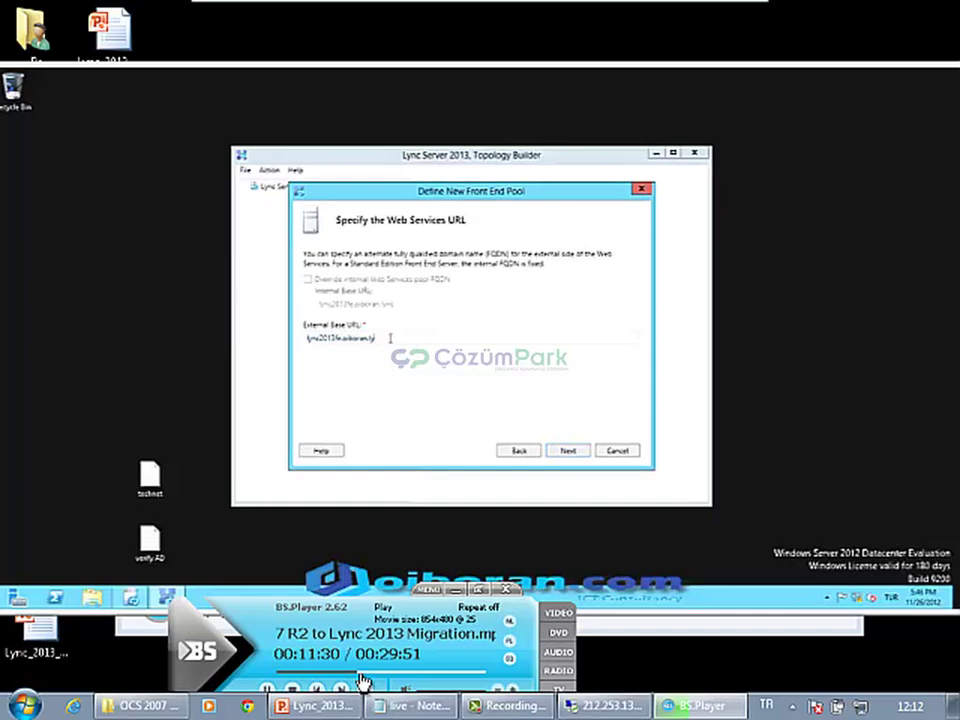
{"action": "left_click", "coordinate": [362, 683]}
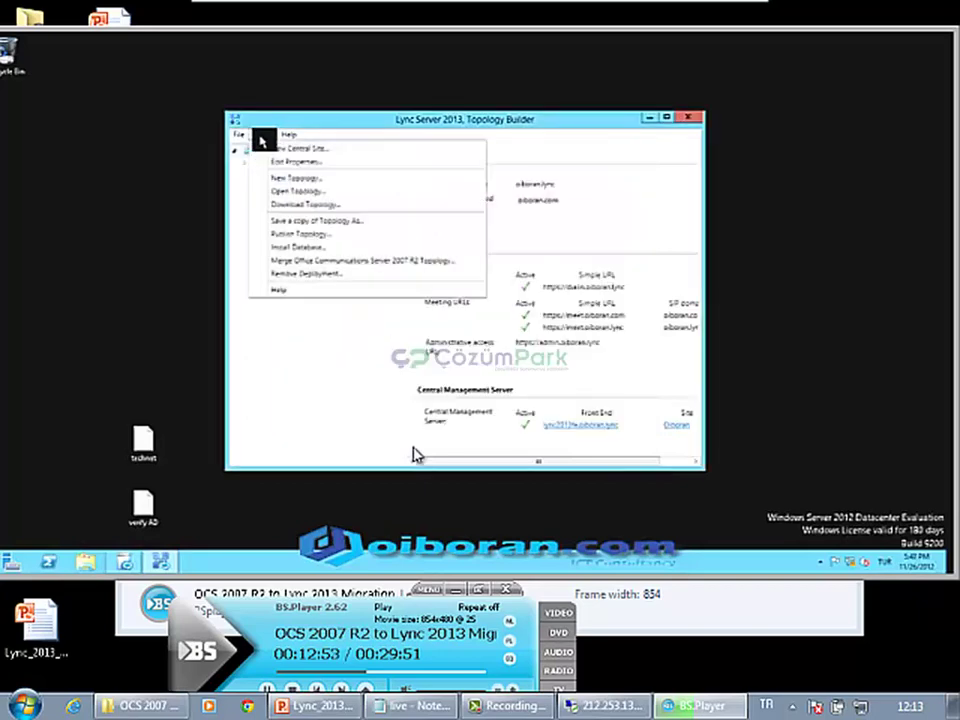
Pause on the Action menu, then play on to the Merge wizard's Specify Edge Setup.
{"action": "key", "text": "space"}
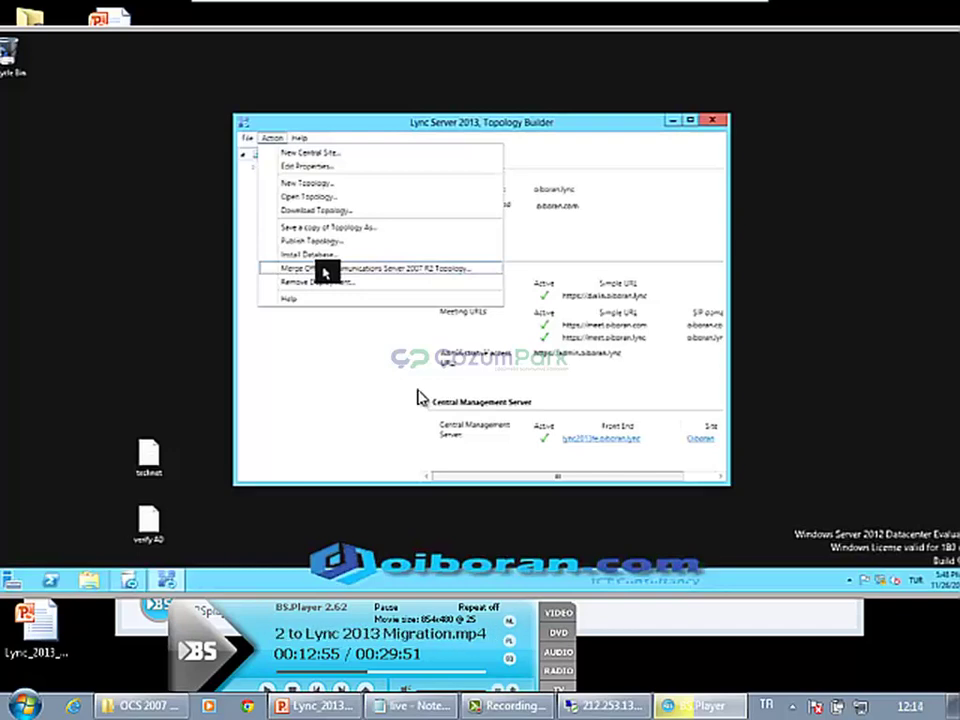
{"action": "key", "text": "space"}
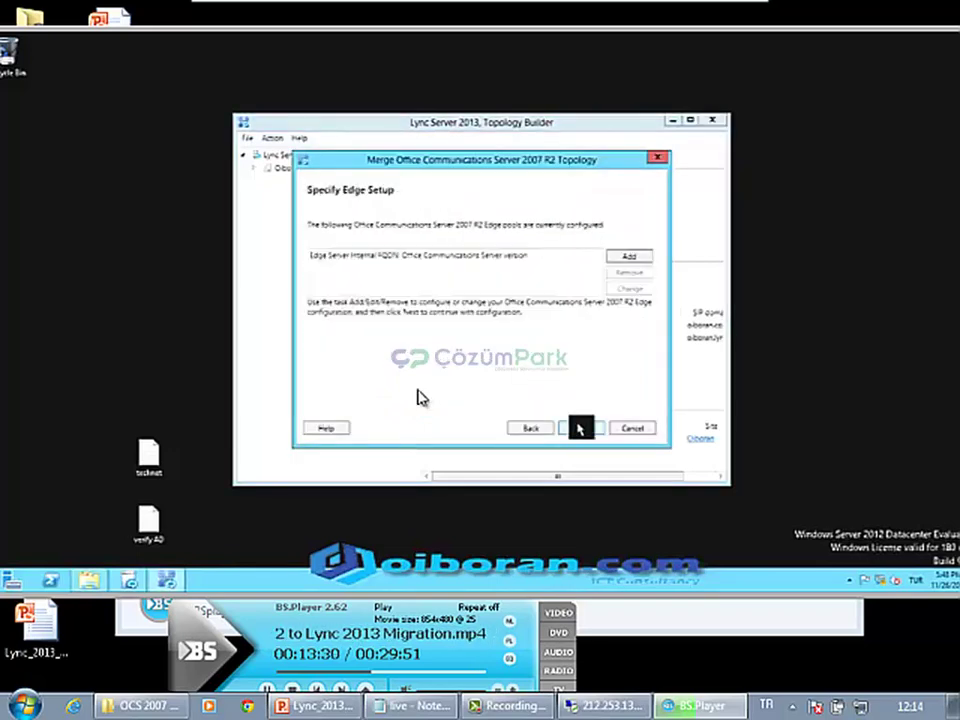
Pause at Specify Edge Setup, then play on to the merged BackCompatSite topology.
{"action": "key", "text": "space"}
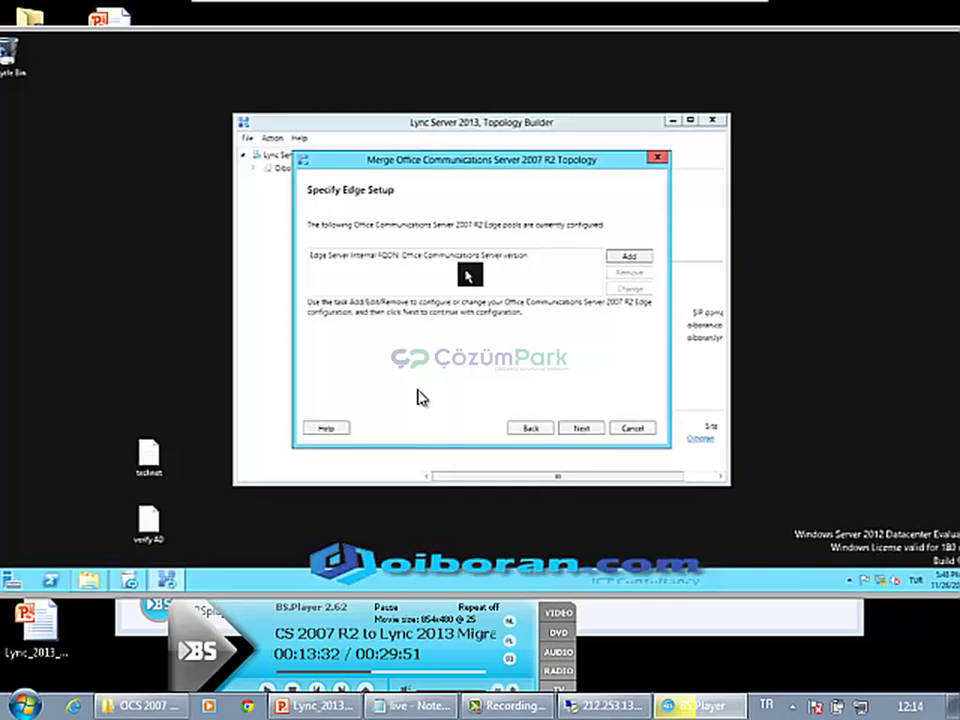
{"action": "key", "text": "space"}
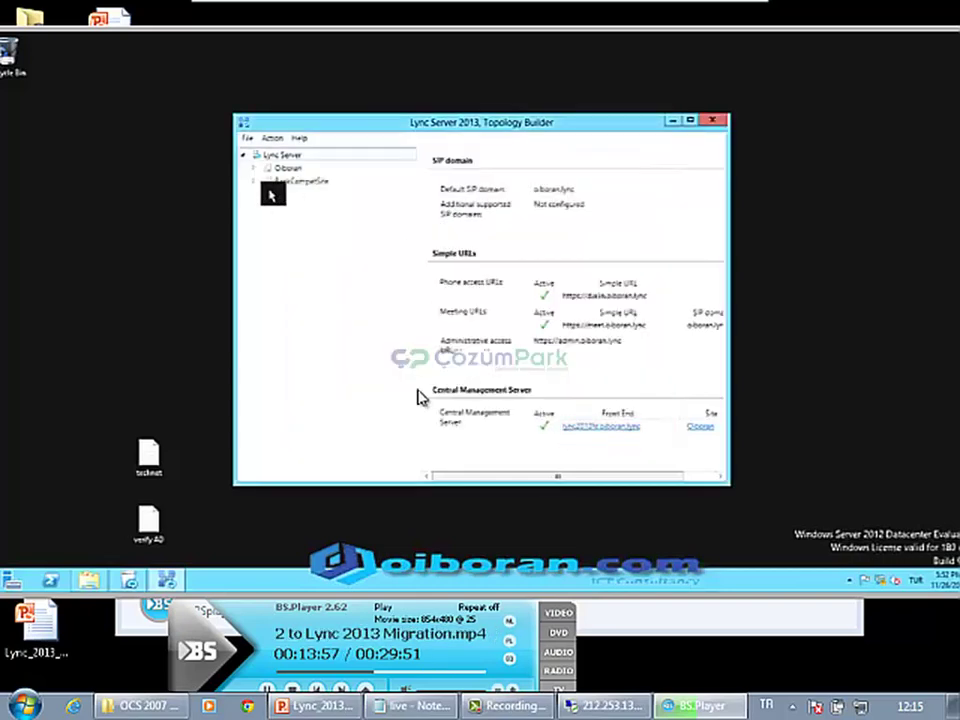
Pause on the merged topology, then play through Publish Topology to 14:59.
{"action": "key", "text": "space"}
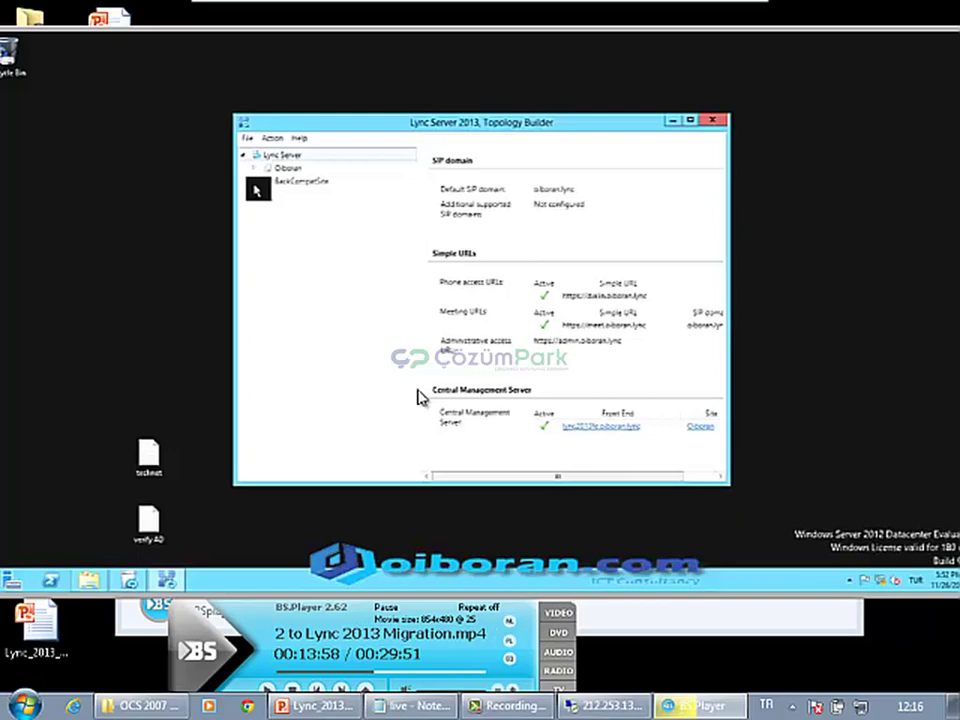
{"action": "key", "text": "space"}
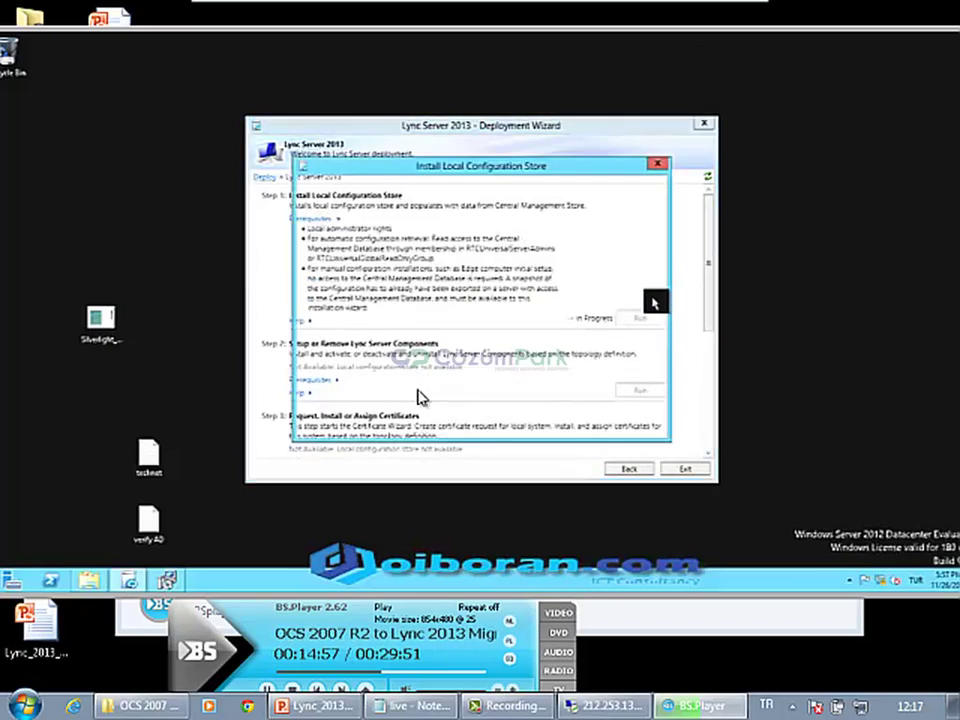
Seek the video from 15:00 to 18:37, the certificate's Name and Security Settings page.
{"action": "left_click", "coordinate": [388, 680]}
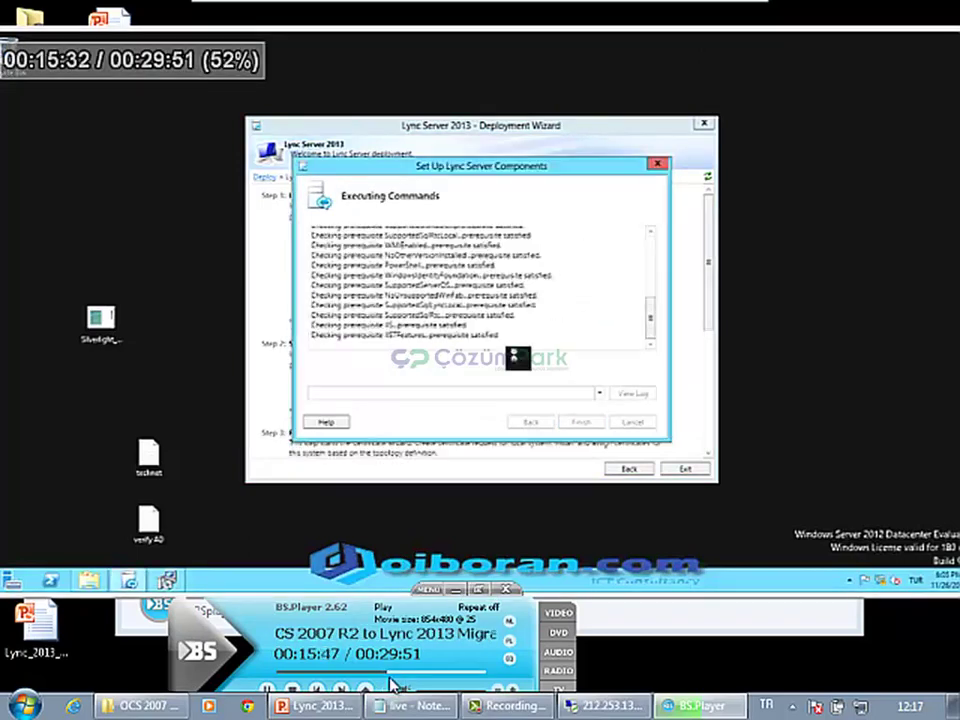
{"action": "left_click", "coordinate": [395, 676]}
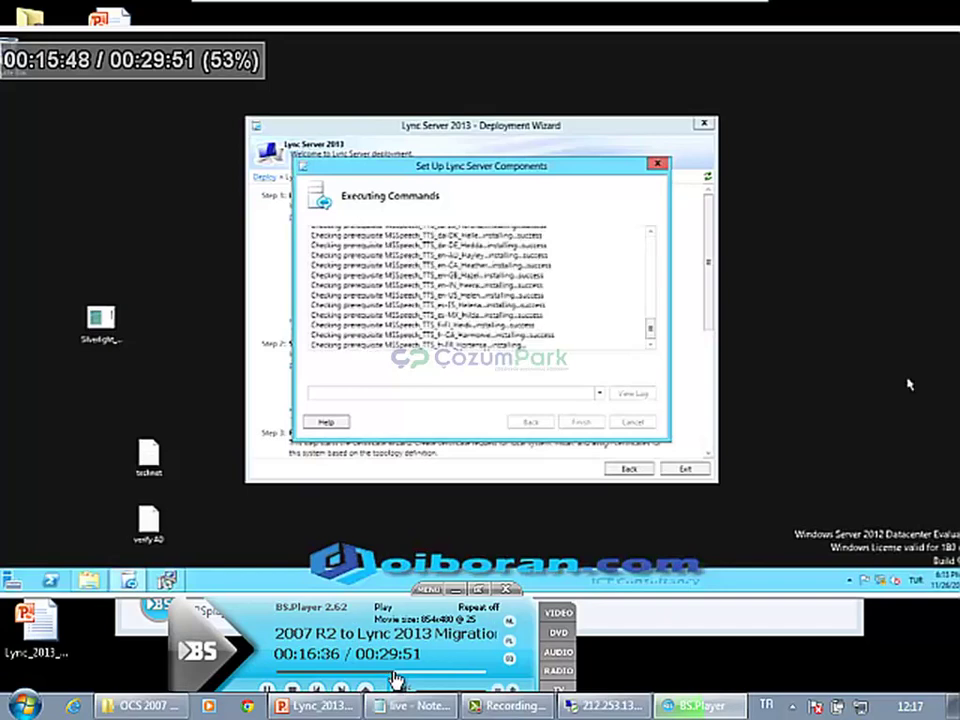
{"action": "left_click_drag", "start_coordinate": [395, 680], "coordinate": [410, 683]}
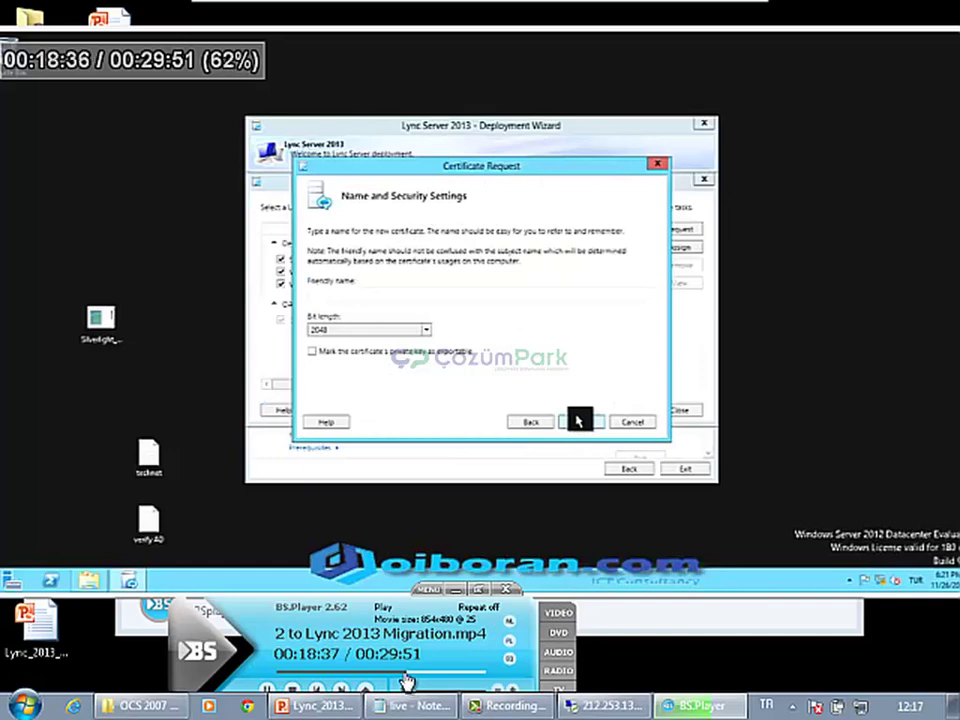
Play the Certificate Request subject name pages through to the Request-CSCertificate run.
{"action": "left_click", "coordinate": [407, 683]}
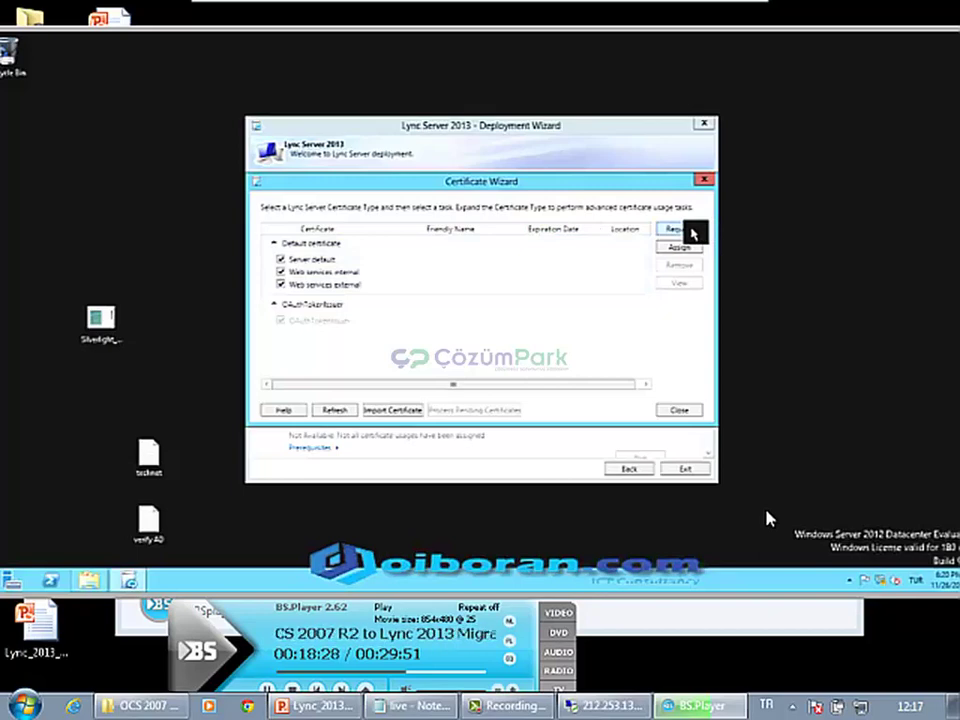
{"action": "key", "text": "space"}
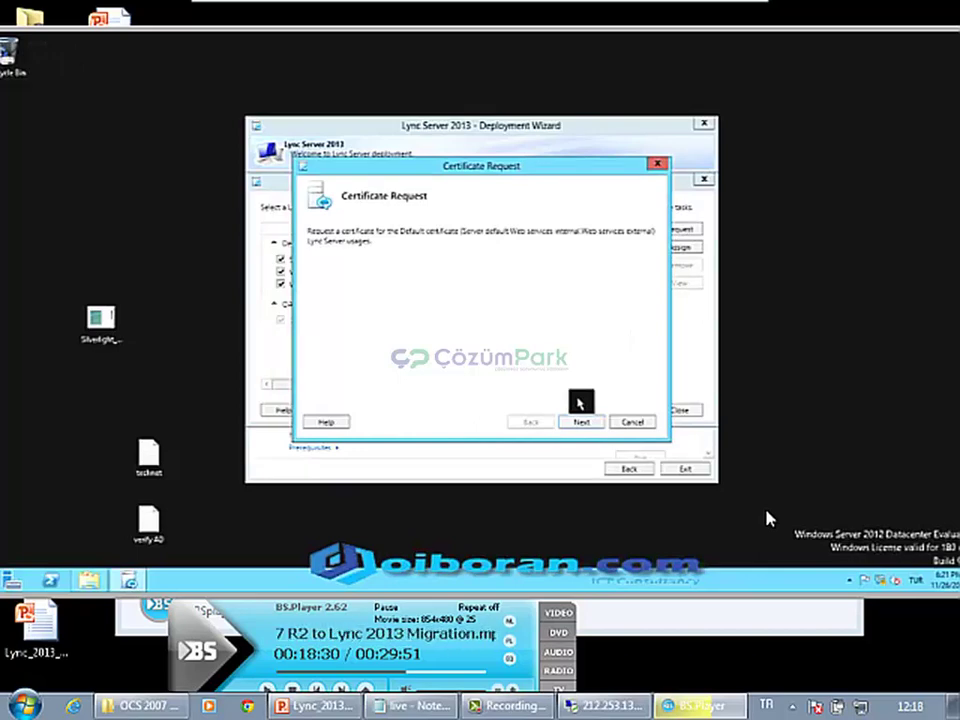
{"action": "key", "text": "space"}
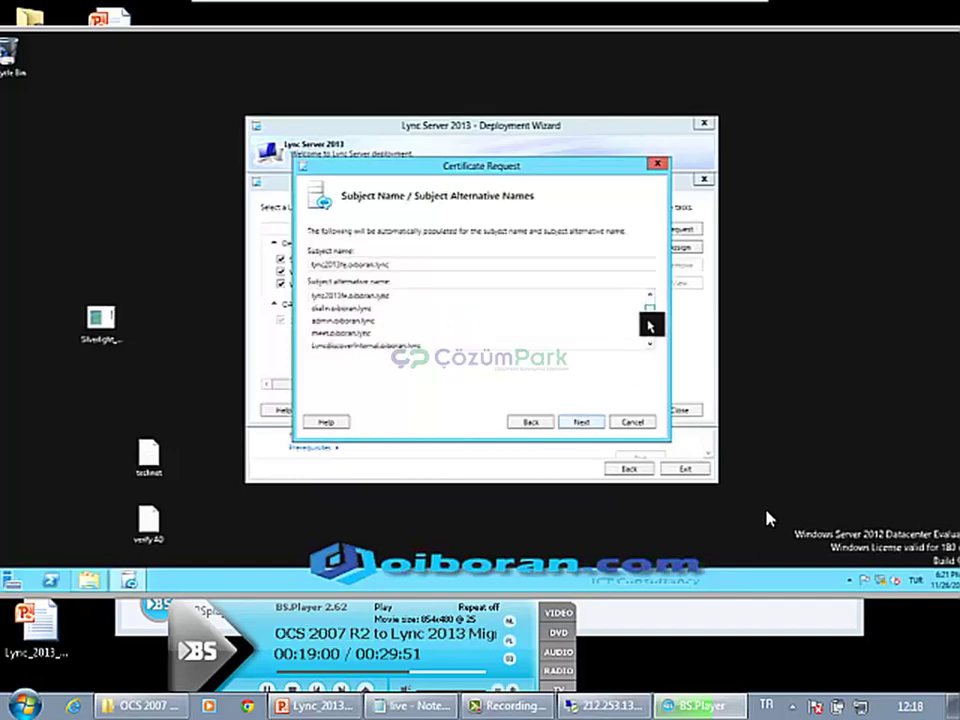
{"action": "key", "text": "space"}
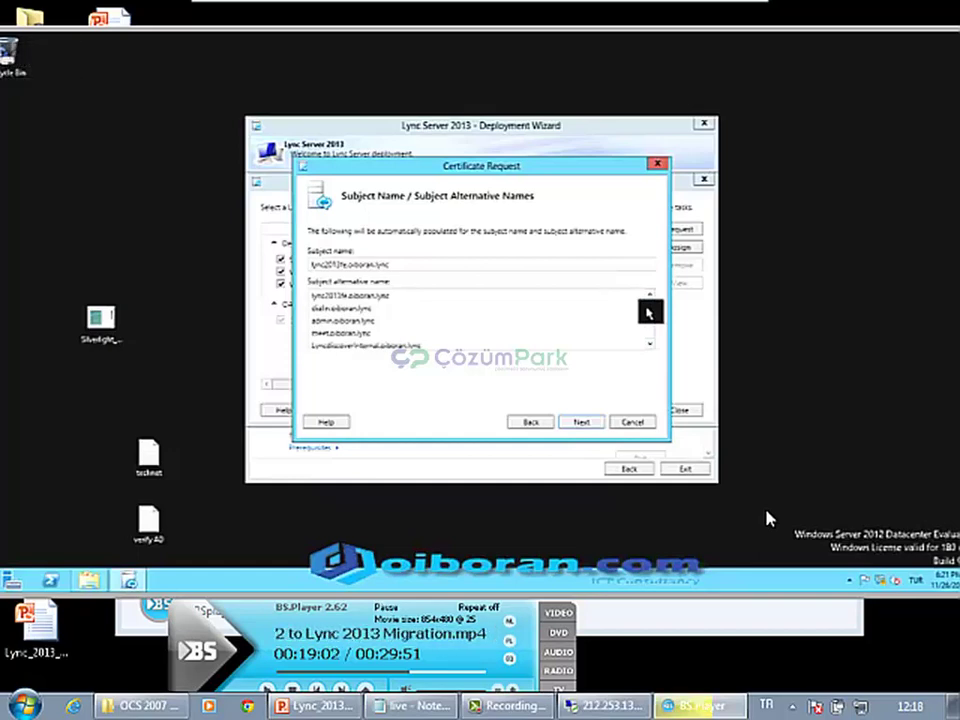
Check the remote Hyper-V Manager session, then resume the tutorial video.
{"action": "left_click", "coordinate": [606, 708]}
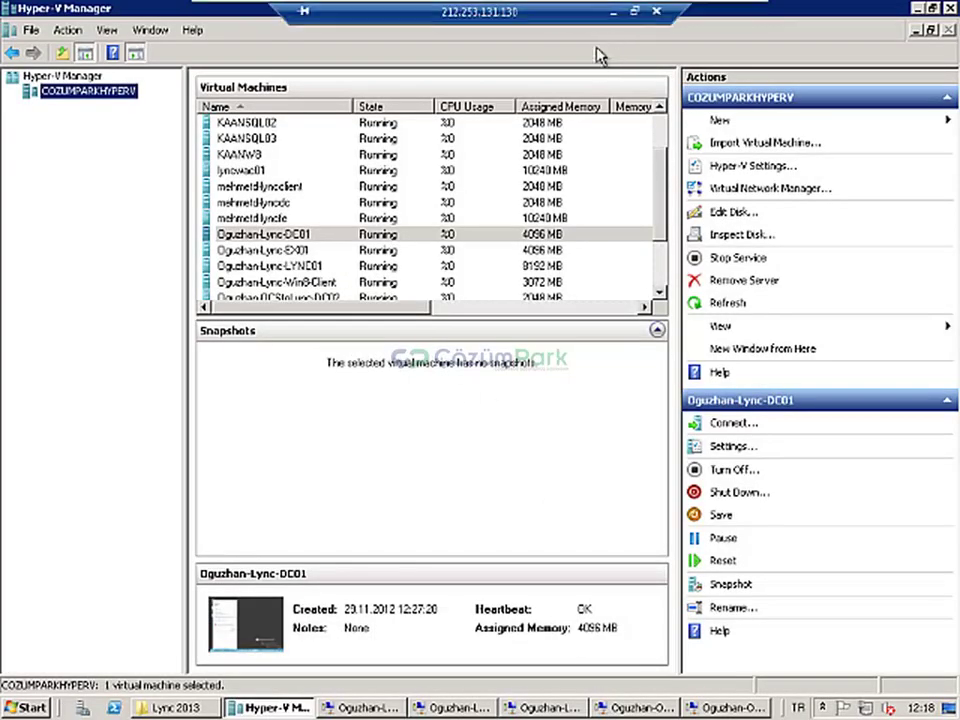
{"action": "left_click", "coordinate": [613, 12]}
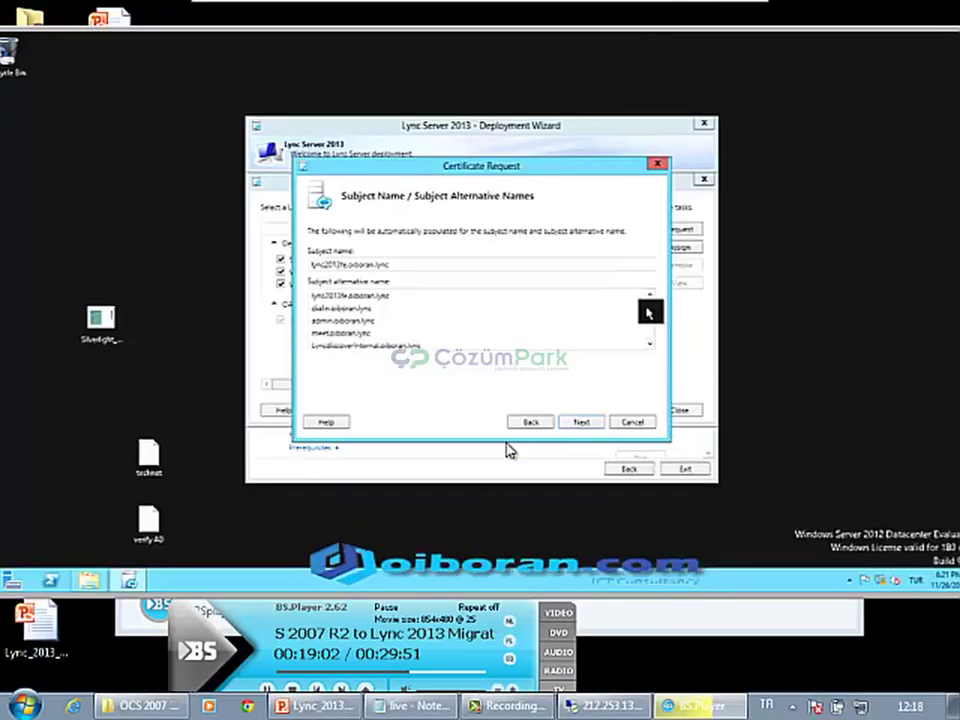
{"action": "key", "text": "space"}
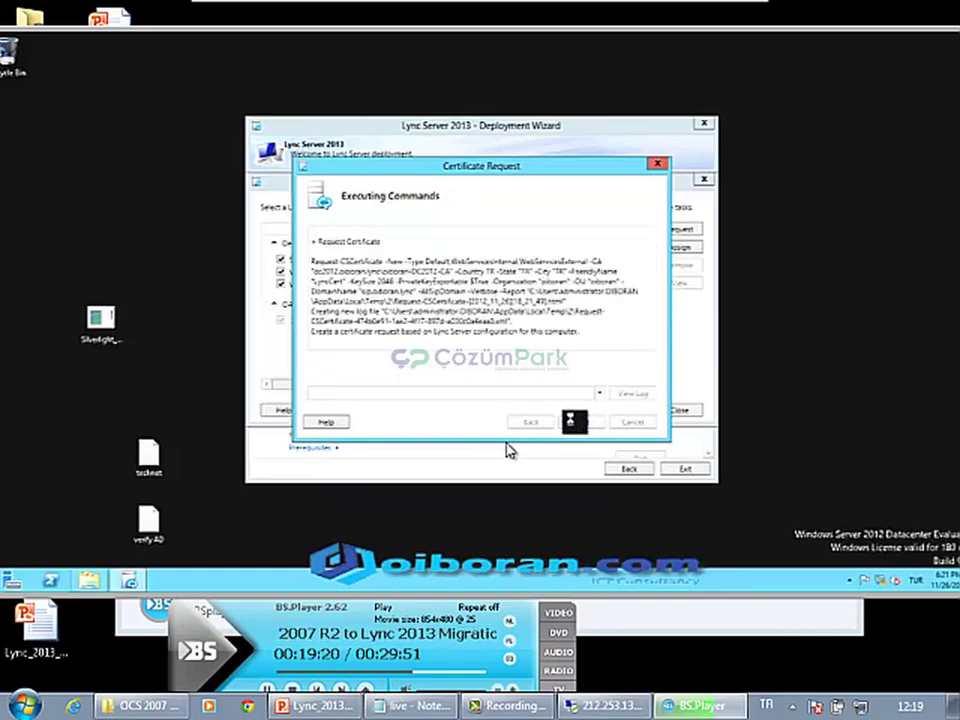
Play the video through assigning the LyncCert default certificate with Set-CSCertificate at 20:10.
{"action": "key", "text": "space"}
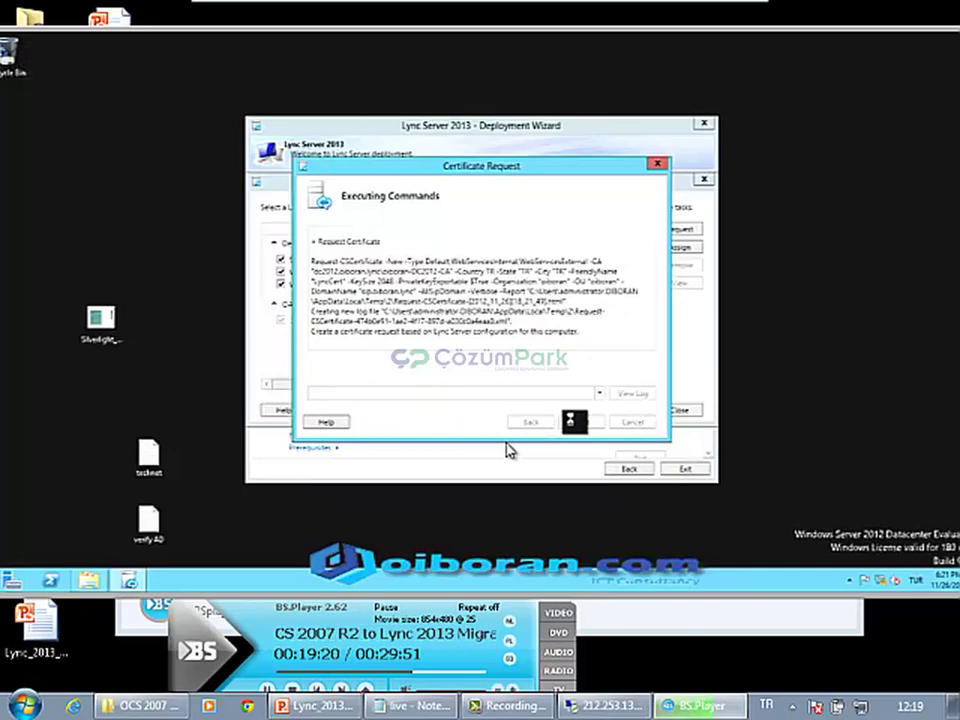
{"action": "key", "text": "space"}
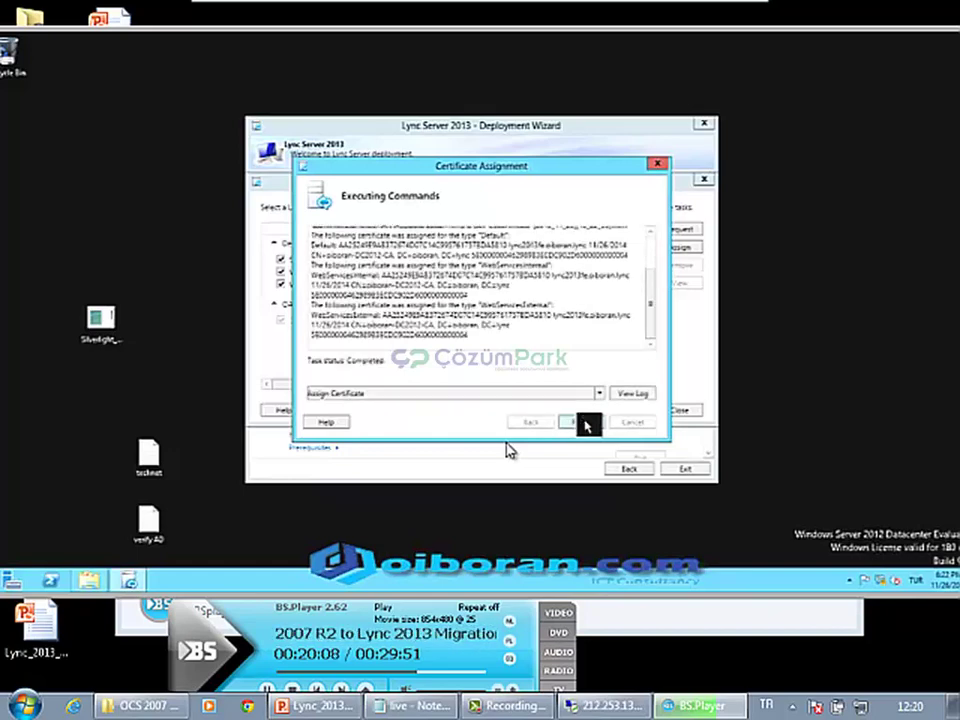
{"action": "key", "text": "space"}
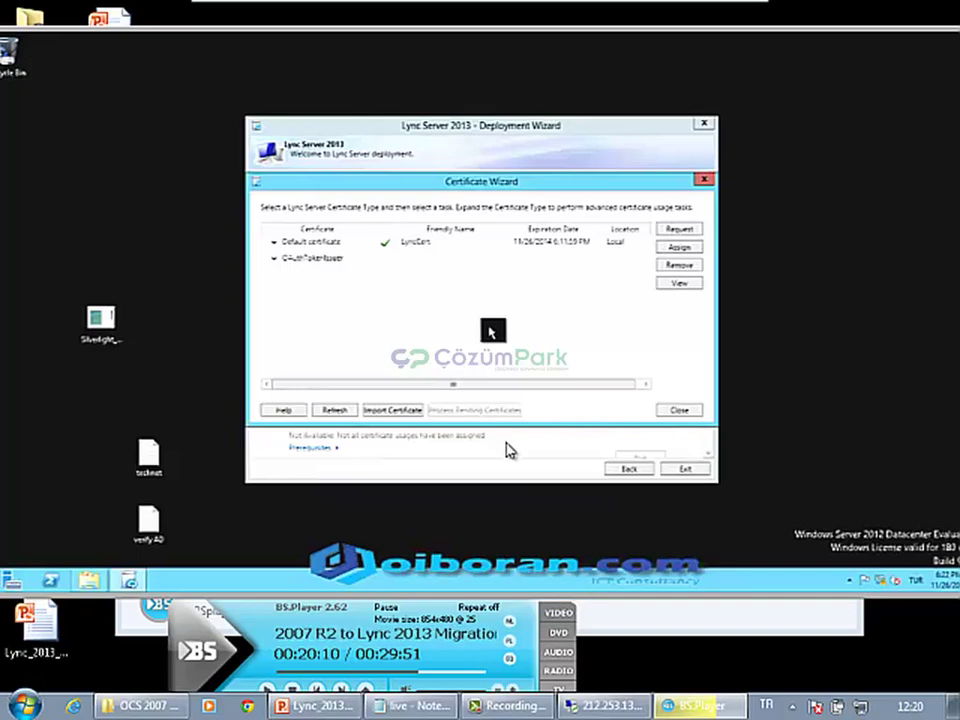
{"action": "key", "text": "space"}
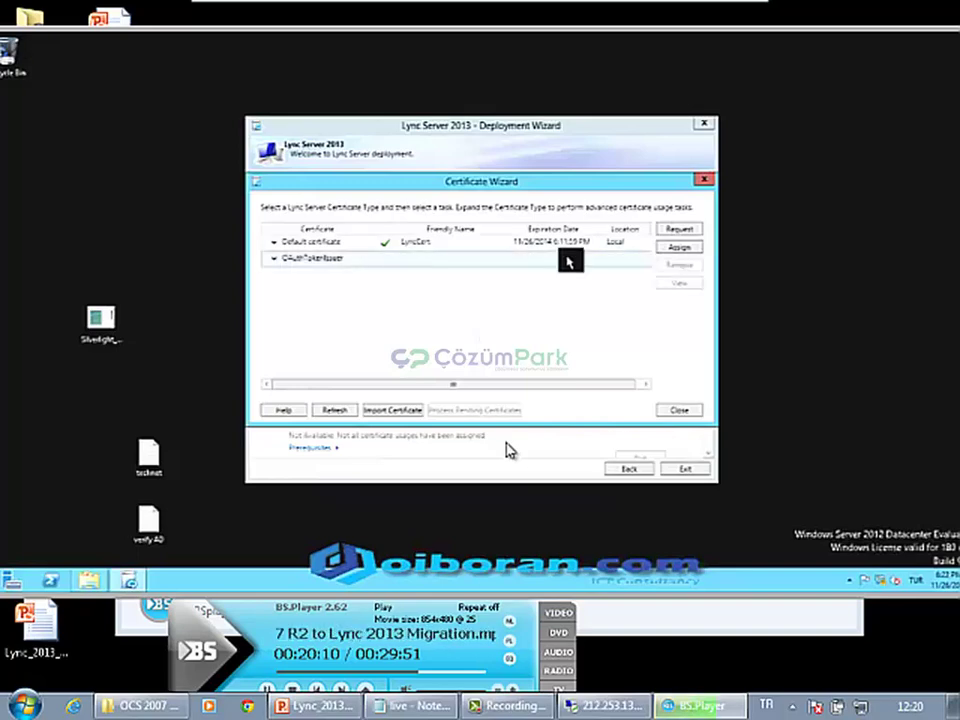
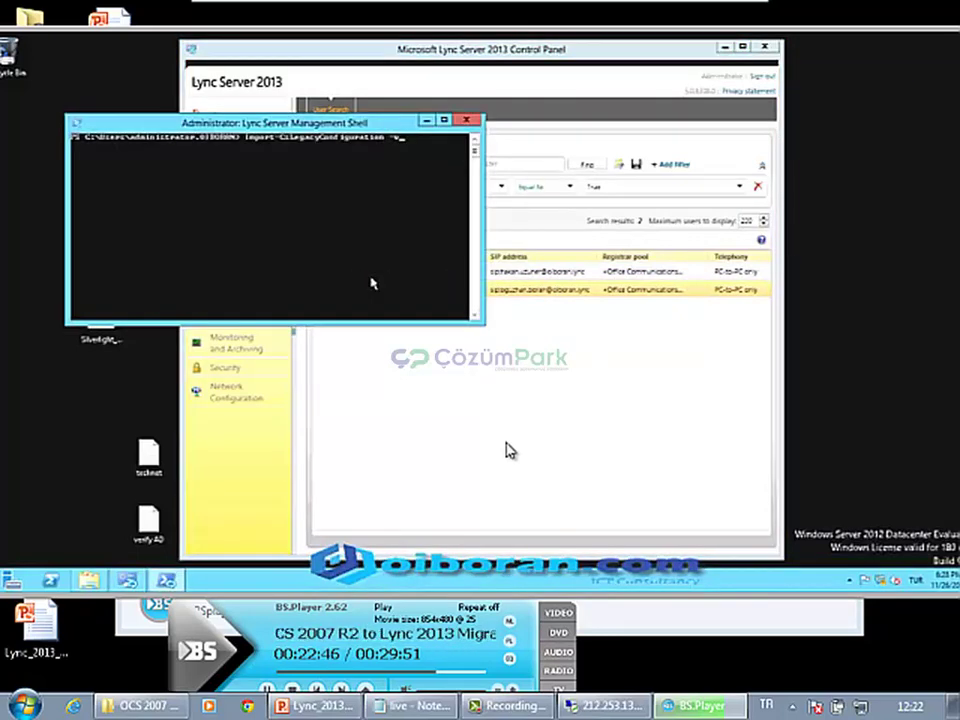
Run Import-CsLegacyConfiguration -Verbose to bring the OCS 2007 R2 policies into Lync 2013, and review its warnings.
{"action": "key", "text": "space"}
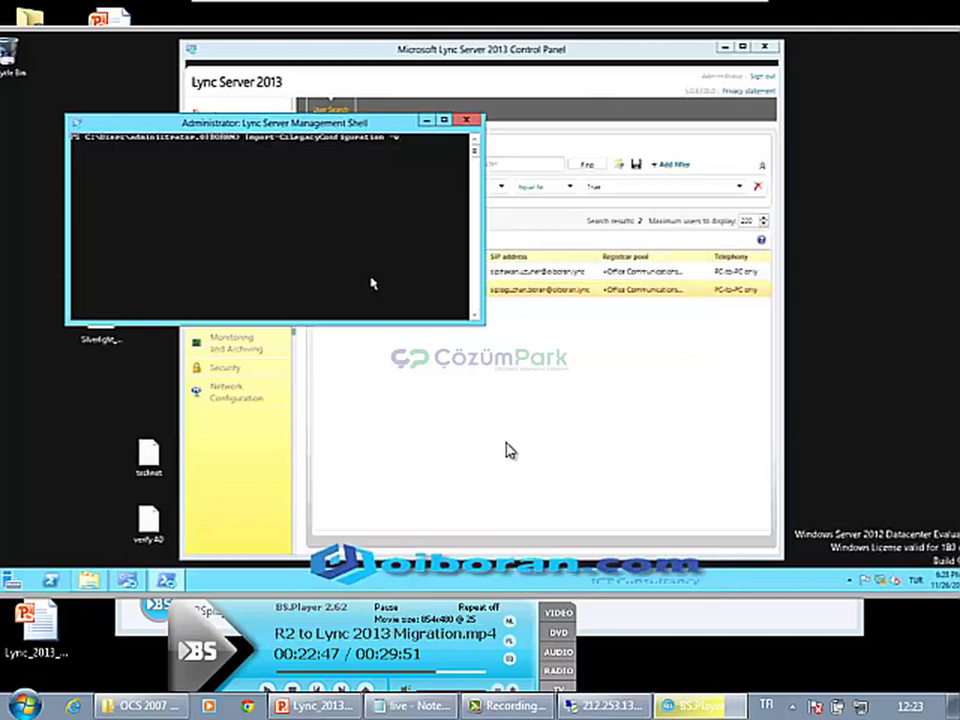
{"action": "key", "text": "space"}
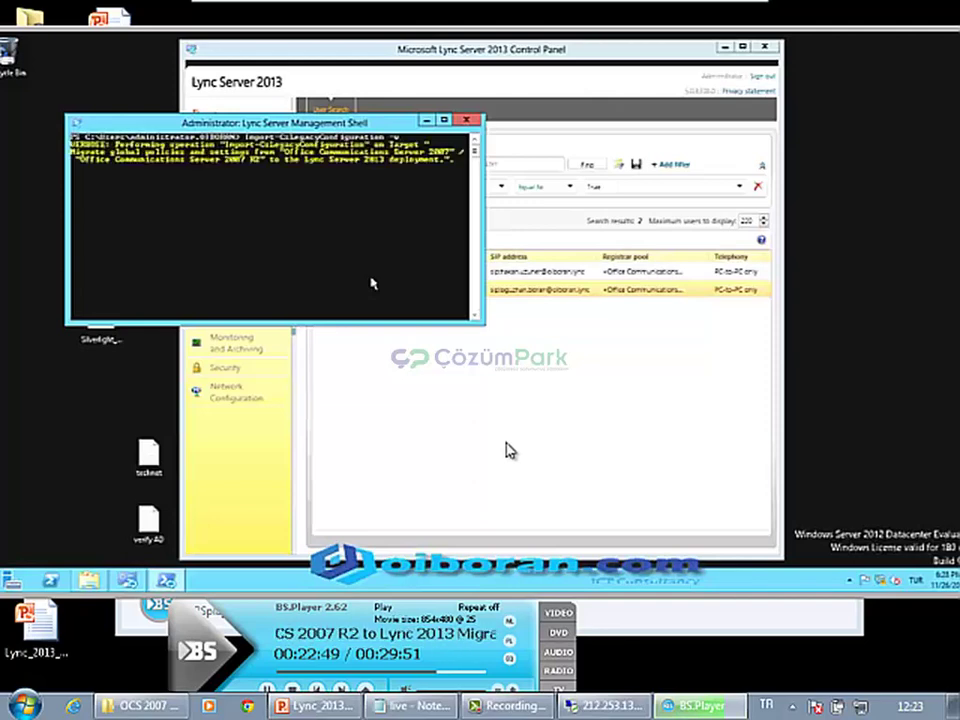
{"action": "key", "text": "space"}
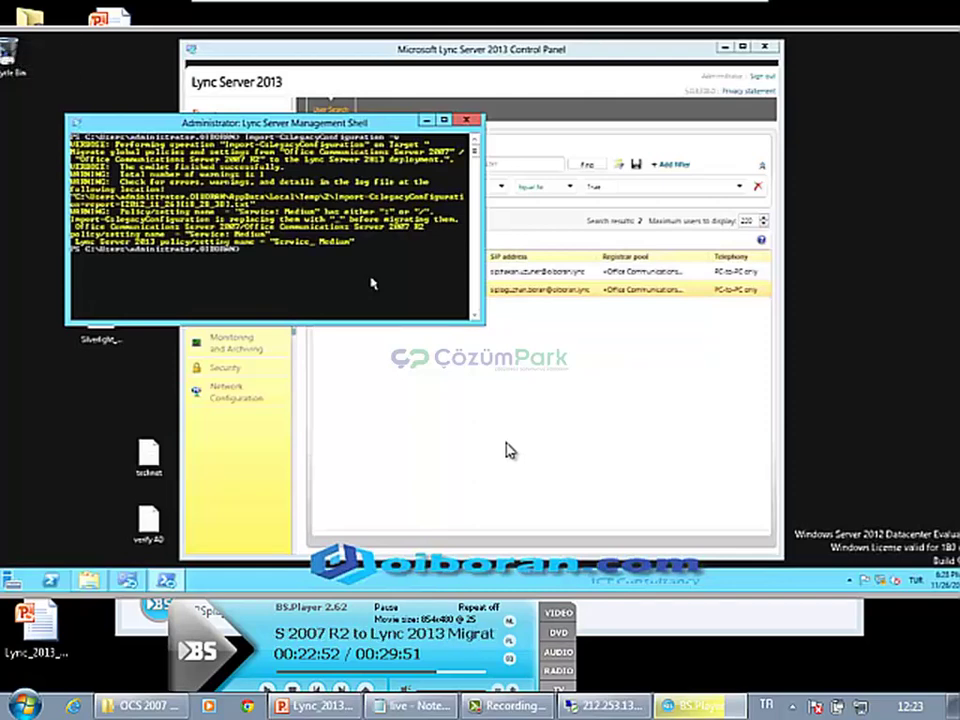
{"action": "key", "text": "space"}
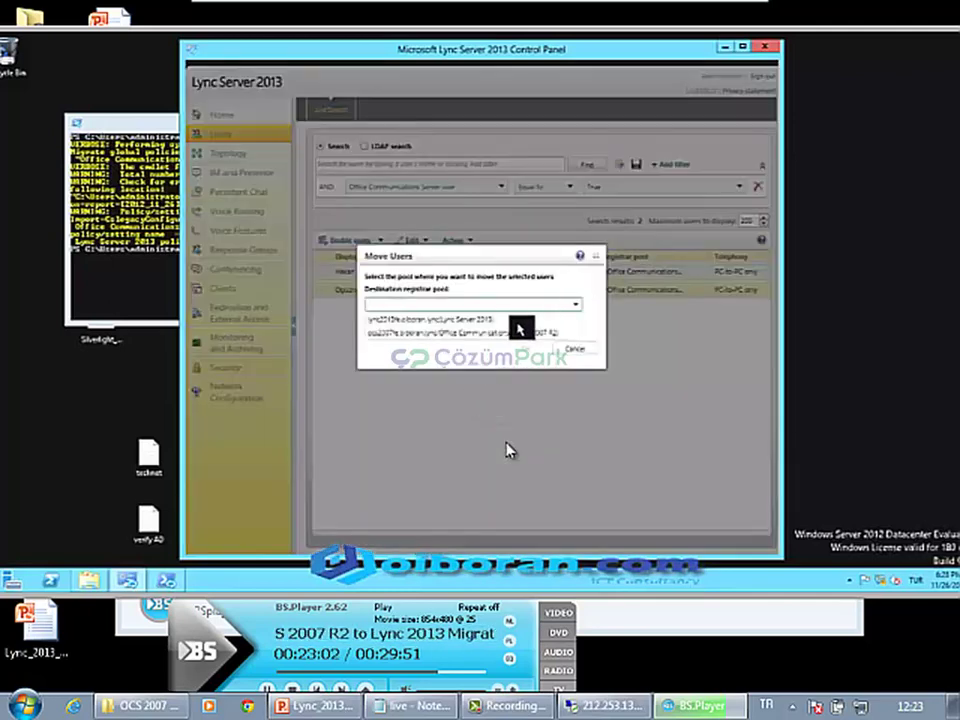
Move the second OCS user to registrar pool lync2013fe.oiboran.lync from the Control Panel Users list.
{"action": "key", "text": "space"}
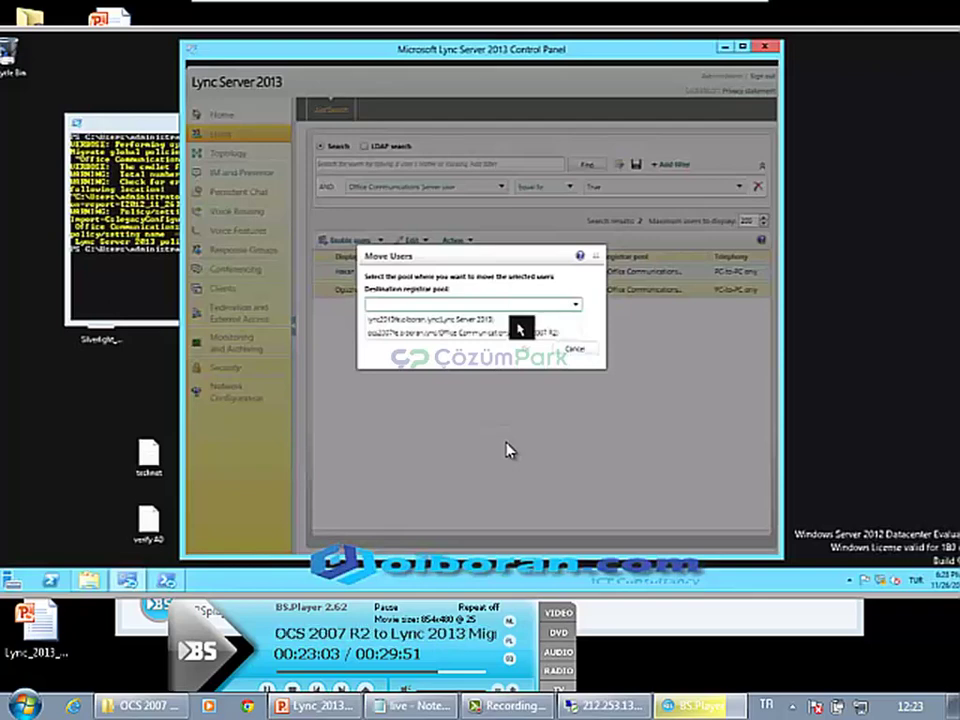
{"action": "key", "text": "space"}
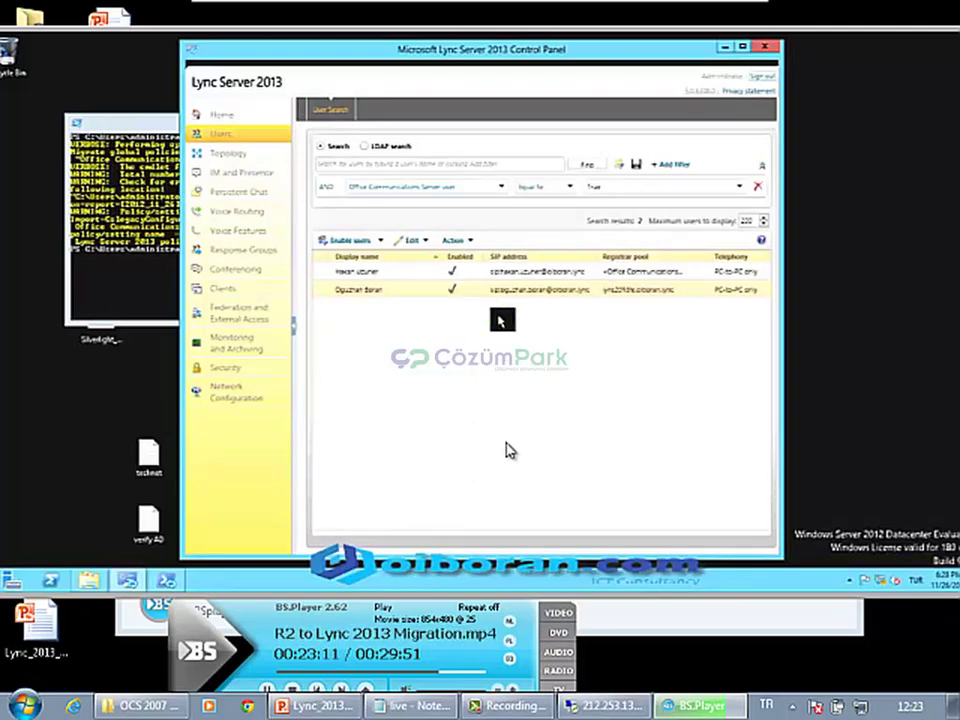
{"action": "key", "text": "space"}
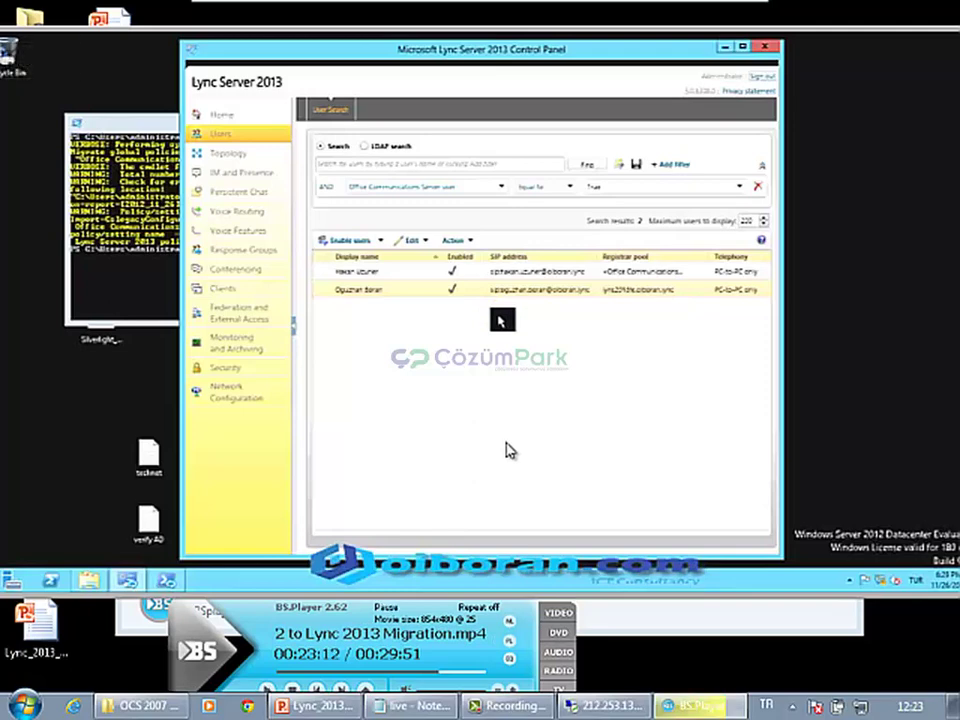
{"action": "key", "text": "space"}
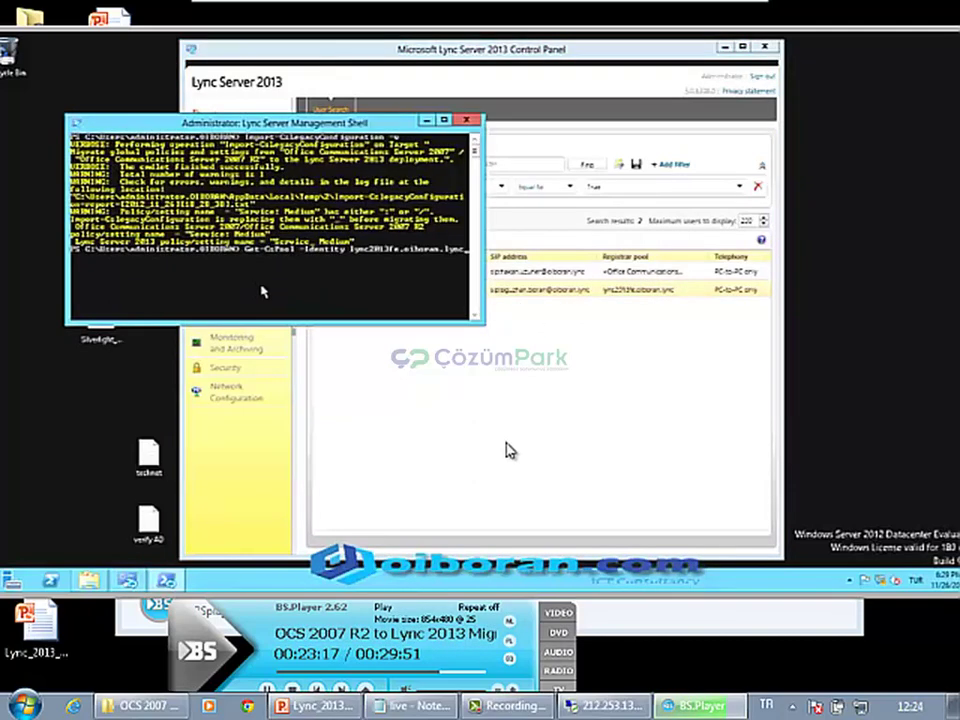
Run Get-CsPool -Identity lync2013fe.oiboran.lync and Get-CsConferenceDirectory to see both pools' conference directories.
{"action": "key", "text": "space"}
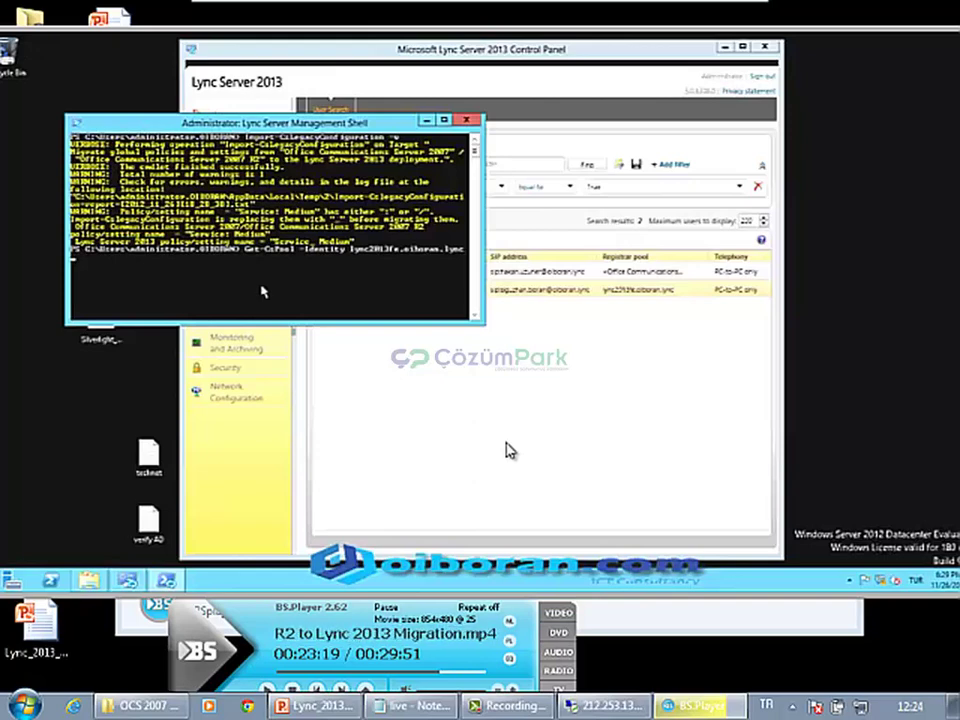
{"action": "key", "text": "space"}
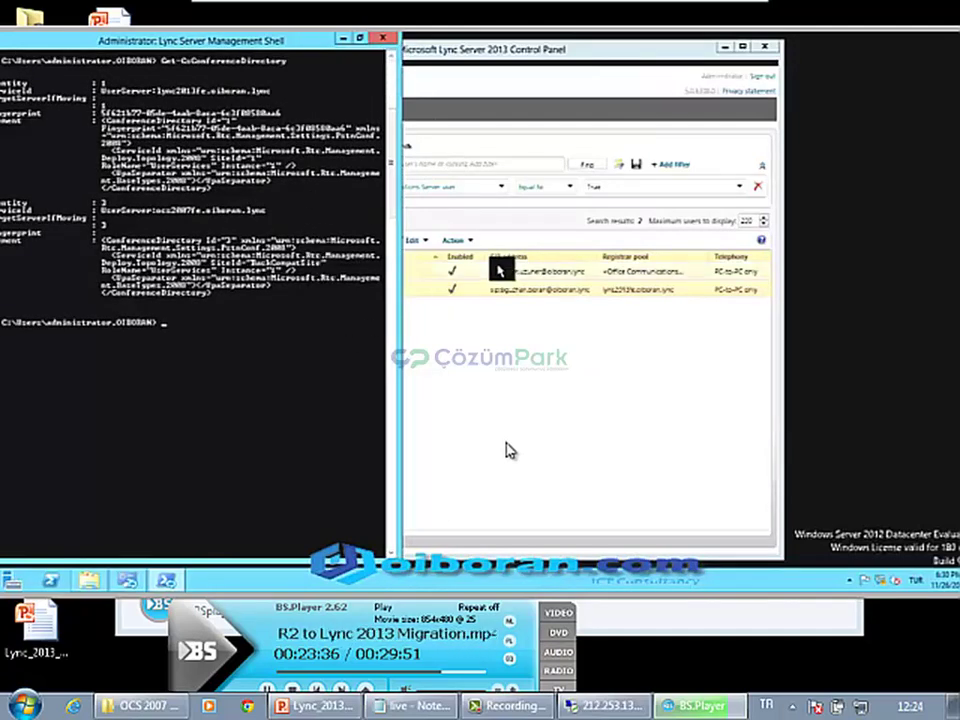
{"action": "key", "text": "space"}
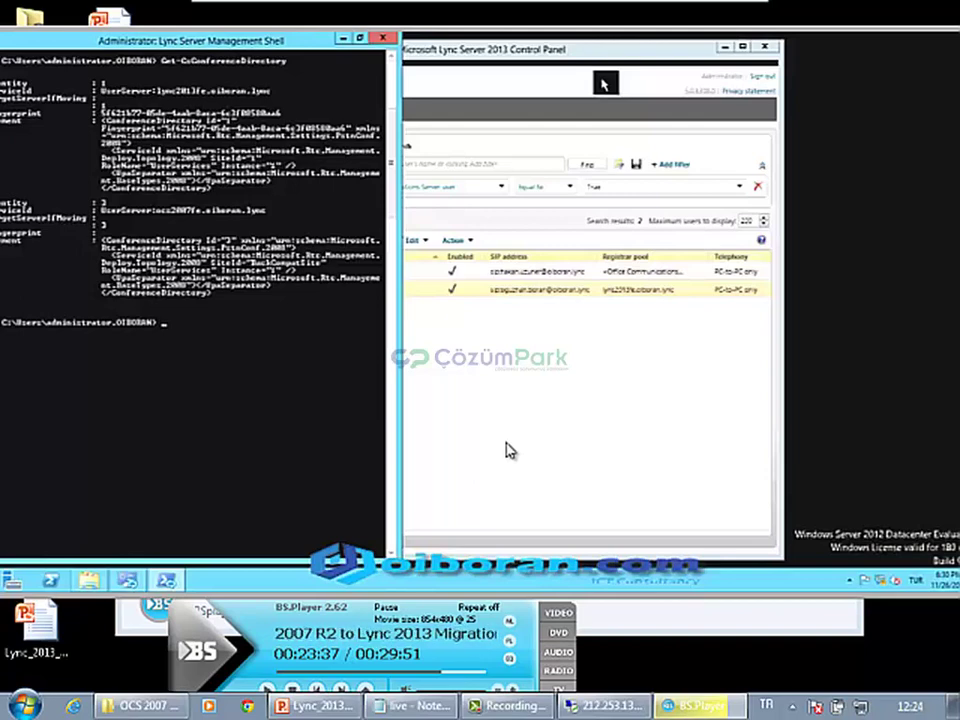
{"action": "key", "text": "space"}
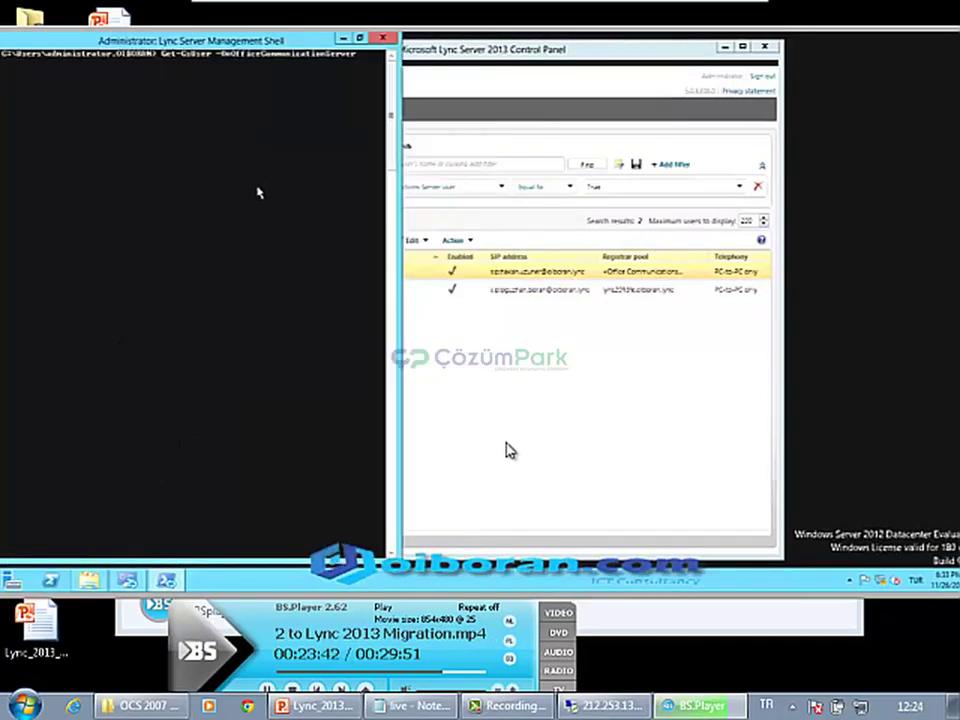
List the remaining OCS-homed user with Get-CsUser -OnOfficeCommunicationServer and prepare Move-CsLegacyUser targeting lync2013fe.oiboran.lync.
{"action": "key", "text": "space"}
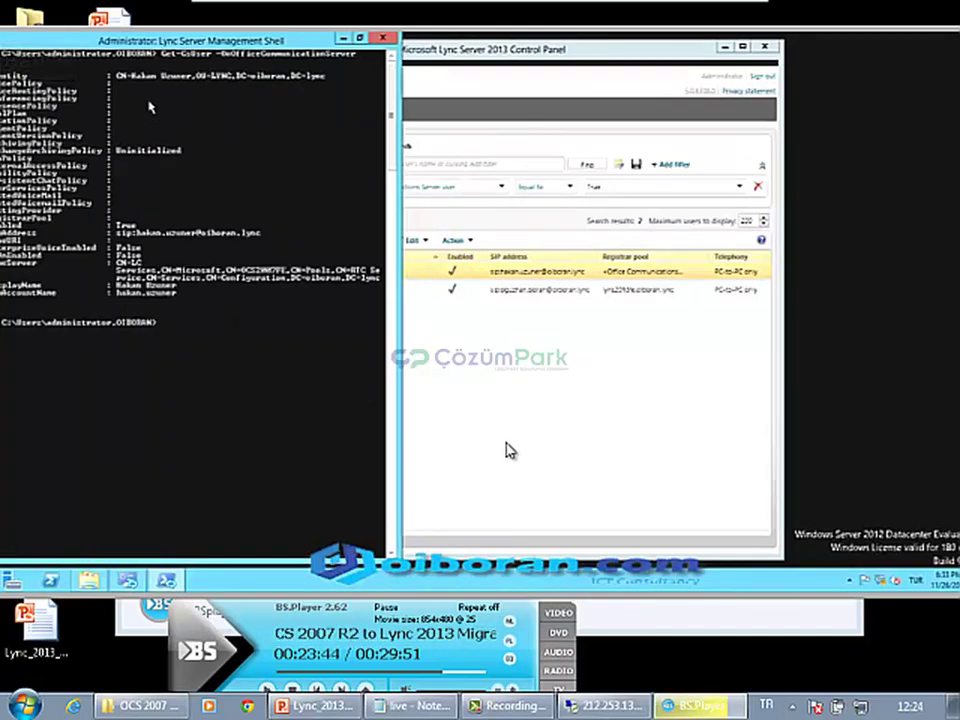
{"action": "key", "text": "space"}
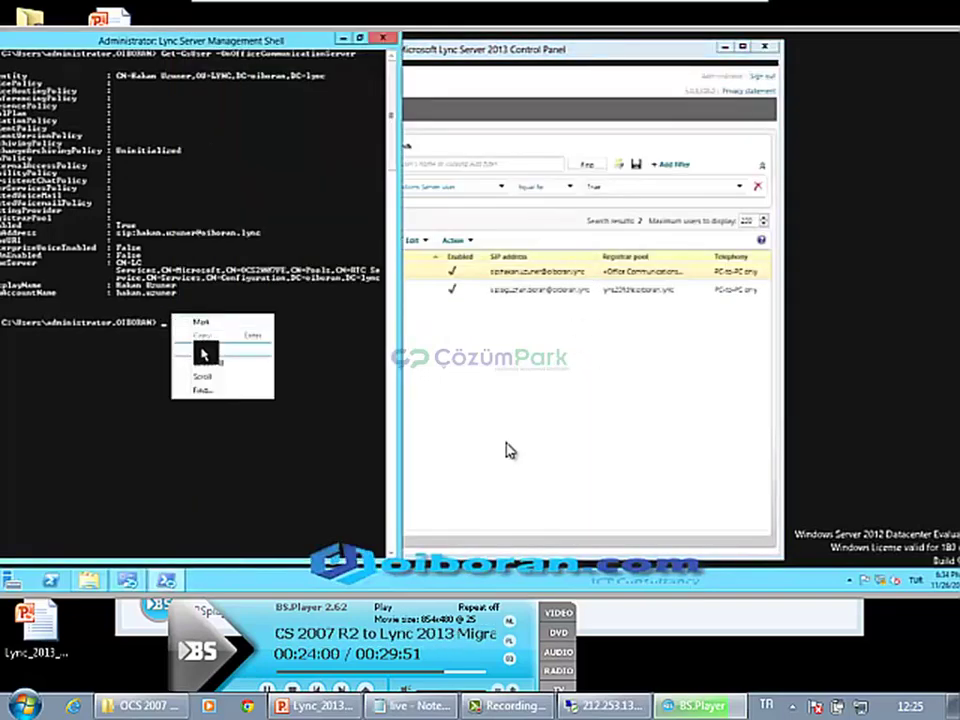
{"action": "key", "text": "space"}
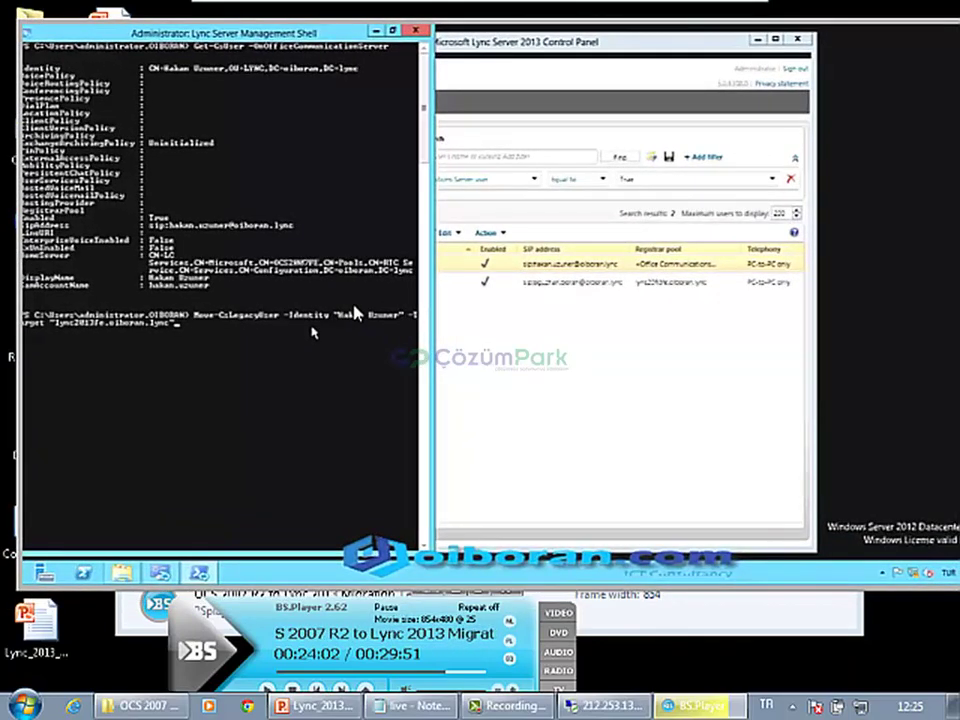
Run Move-CsLegacyUser answering A (Yes to All), then confirm both users show lync2013fe.oiboran.lync.
{"action": "key", "text": "space"}
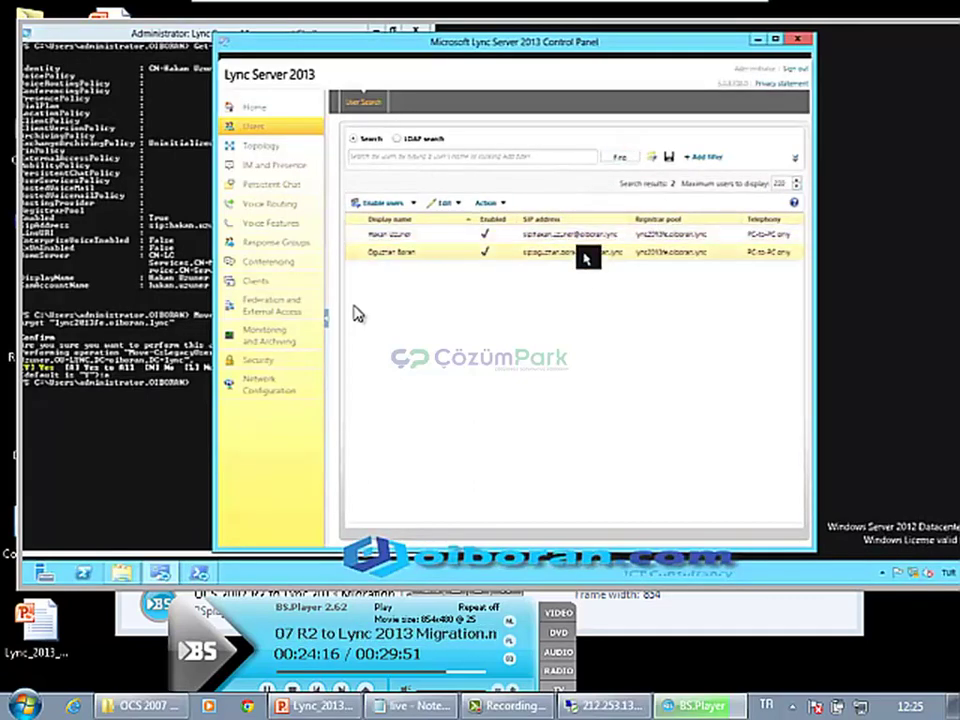
{"action": "key", "text": "space"}
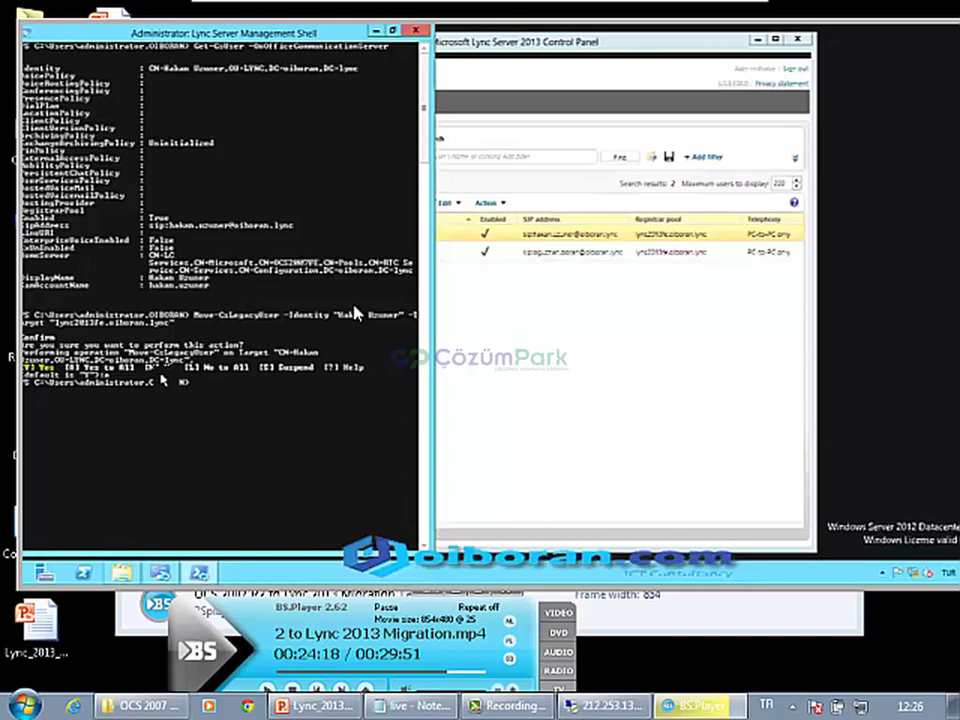
Dismiss the Office Communicator 2007 R2 unsupported-version sign-in error and exit the client.
{"action": "key", "text": "space"}
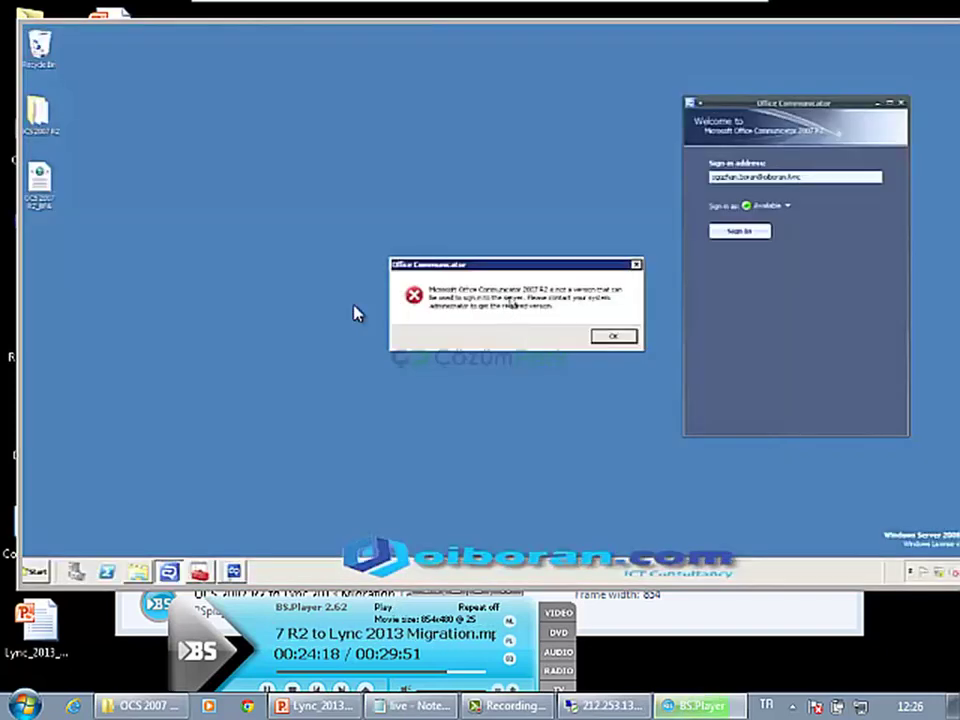
{"action": "key", "text": "space"}
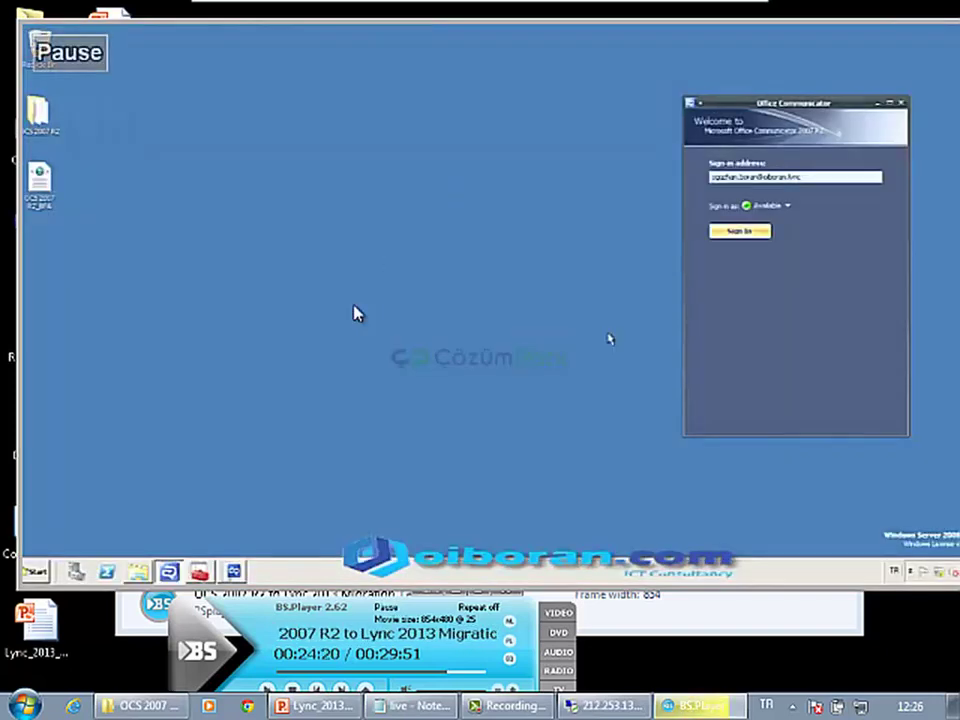
{"action": "key", "text": "space"}
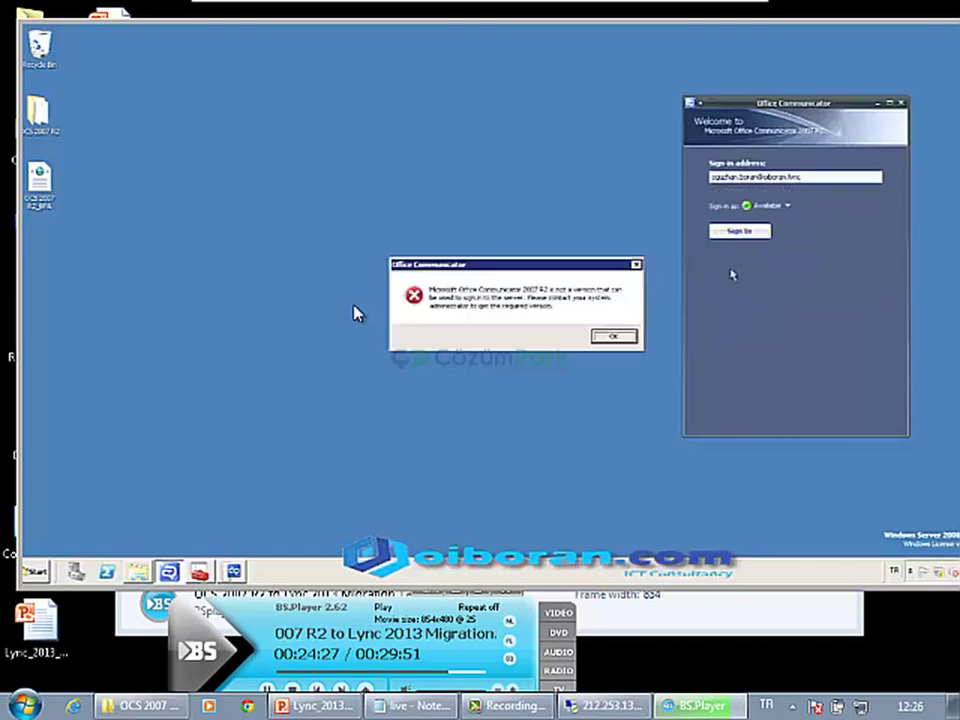
{"action": "key", "text": "space"}
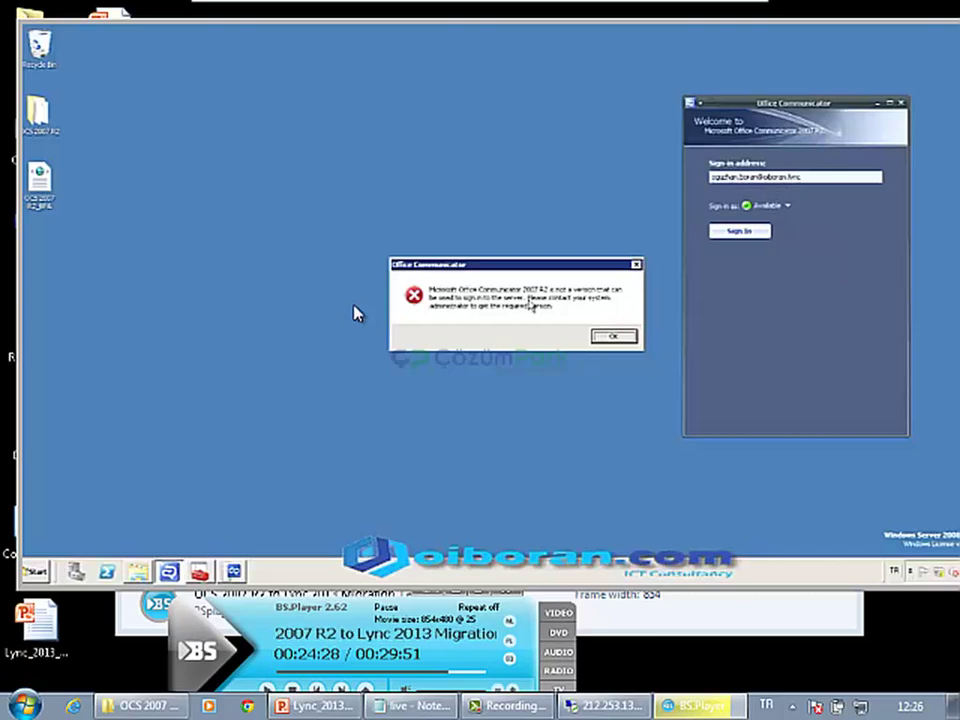
{"action": "key", "text": "space"}
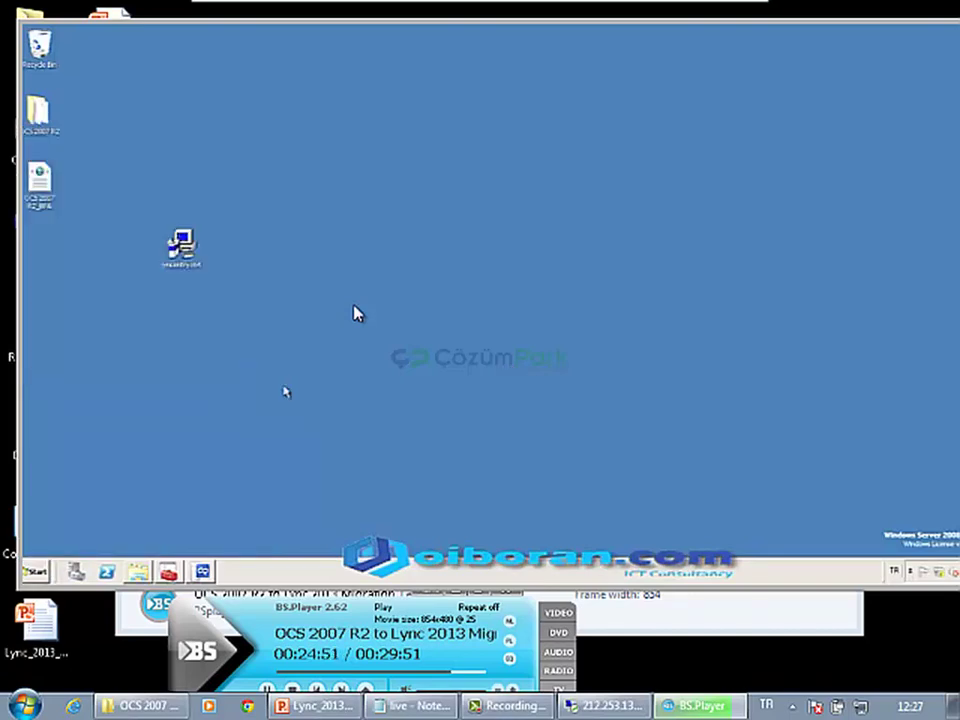
Enter the user's SIP sign-in address in Lync Basic 2013 and start signing in.
{"action": "key", "text": "space"}
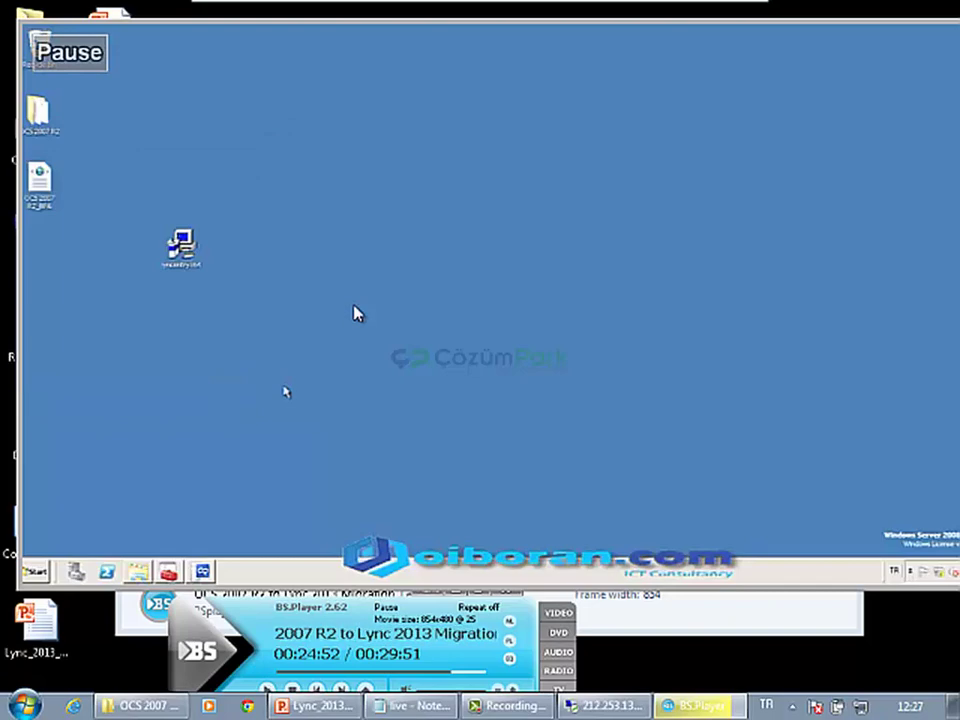
{"action": "key", "text": "space"}
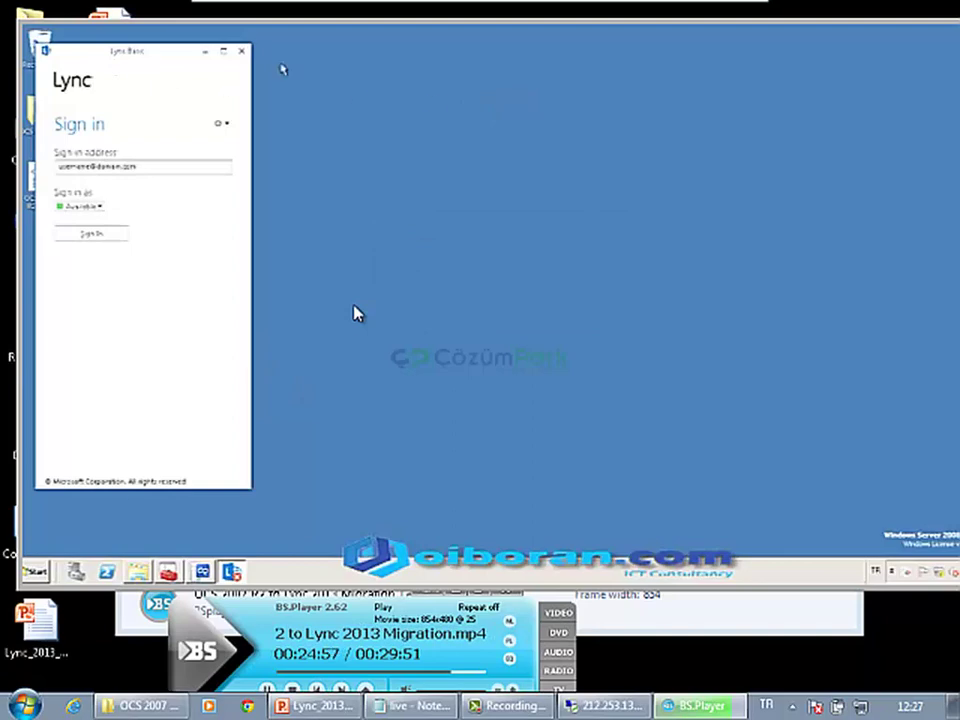
{"action": "key", "text": "space"}
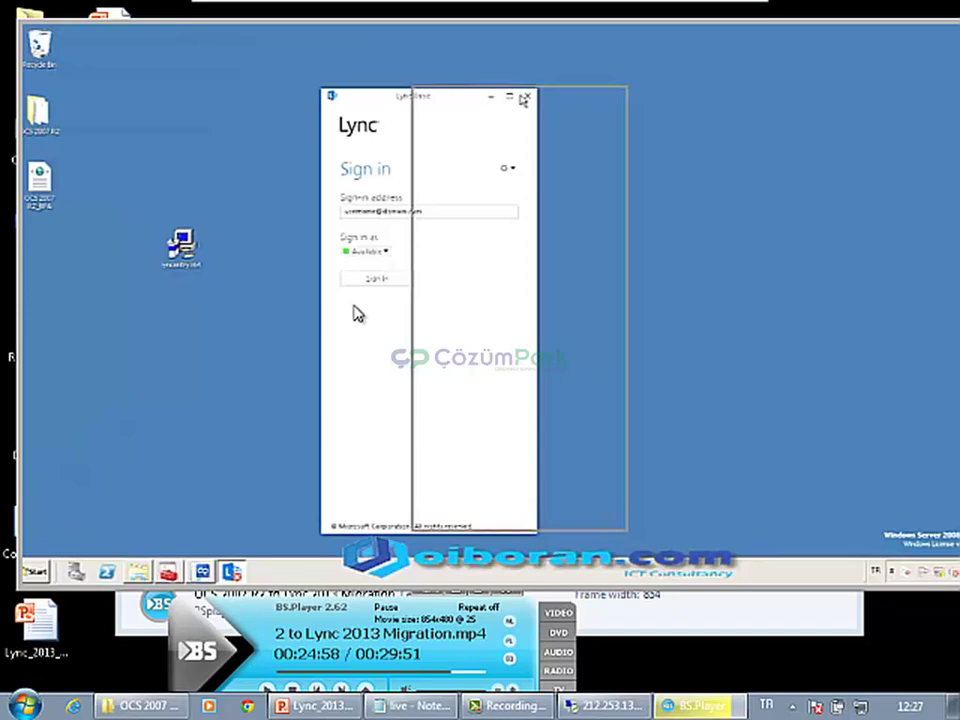
{"action": "key", "text": "space"}
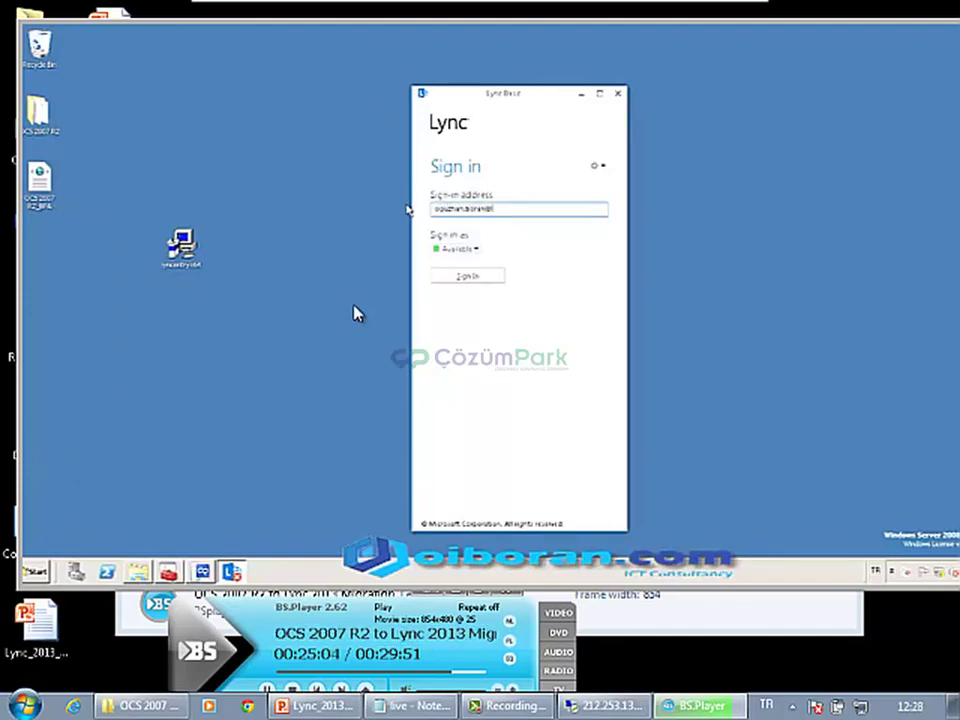
{"action": "key", "text": "space"}
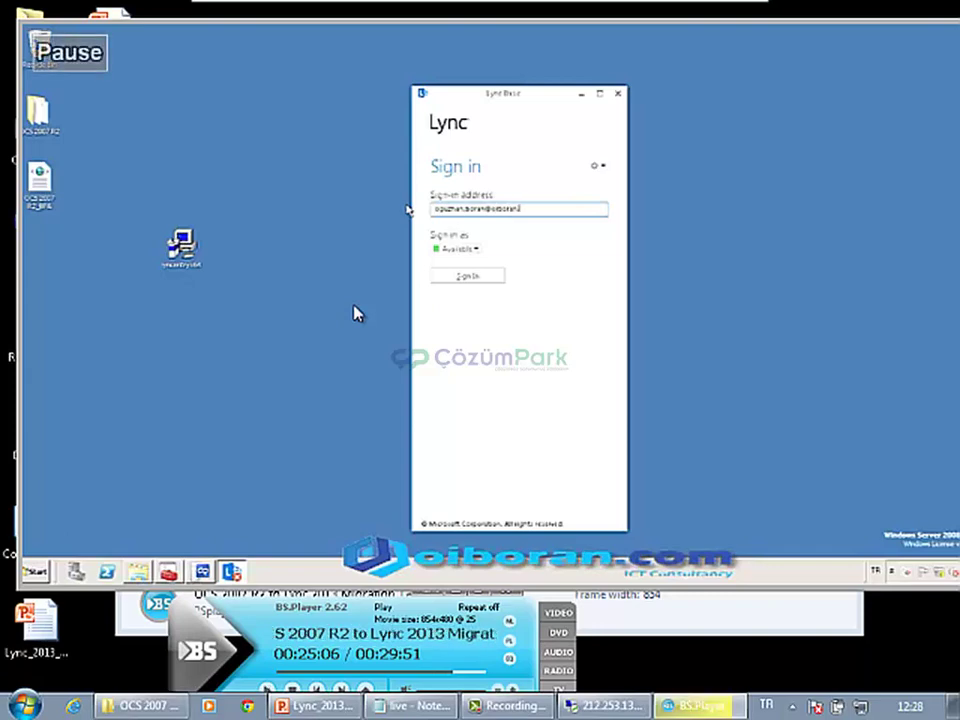
{"action": "key", "text": "space"}
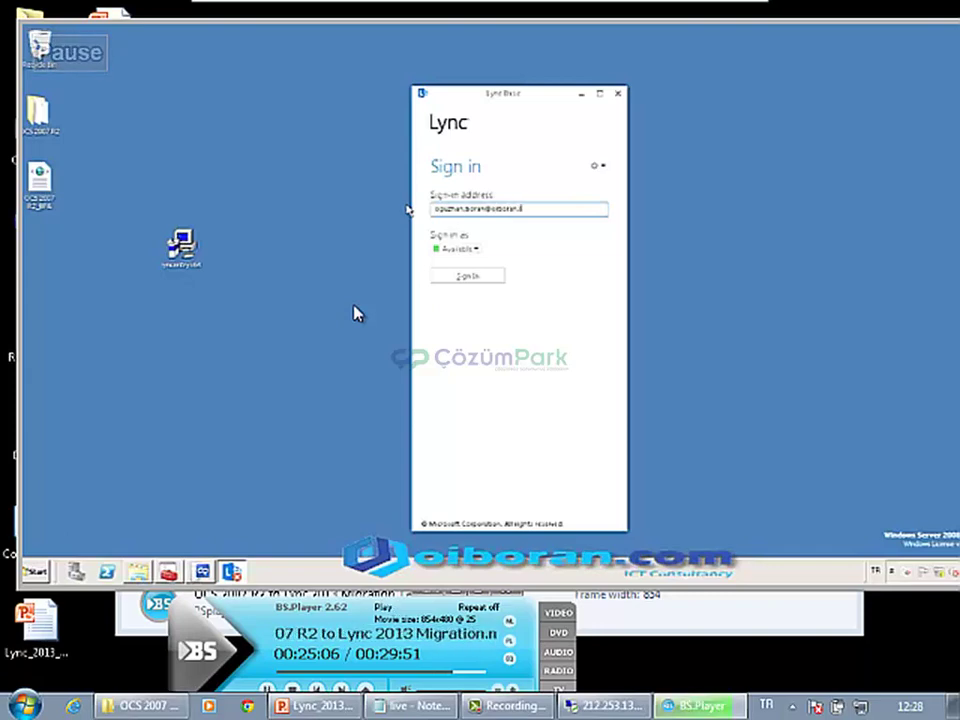
{"action": "key", "text": "space"}
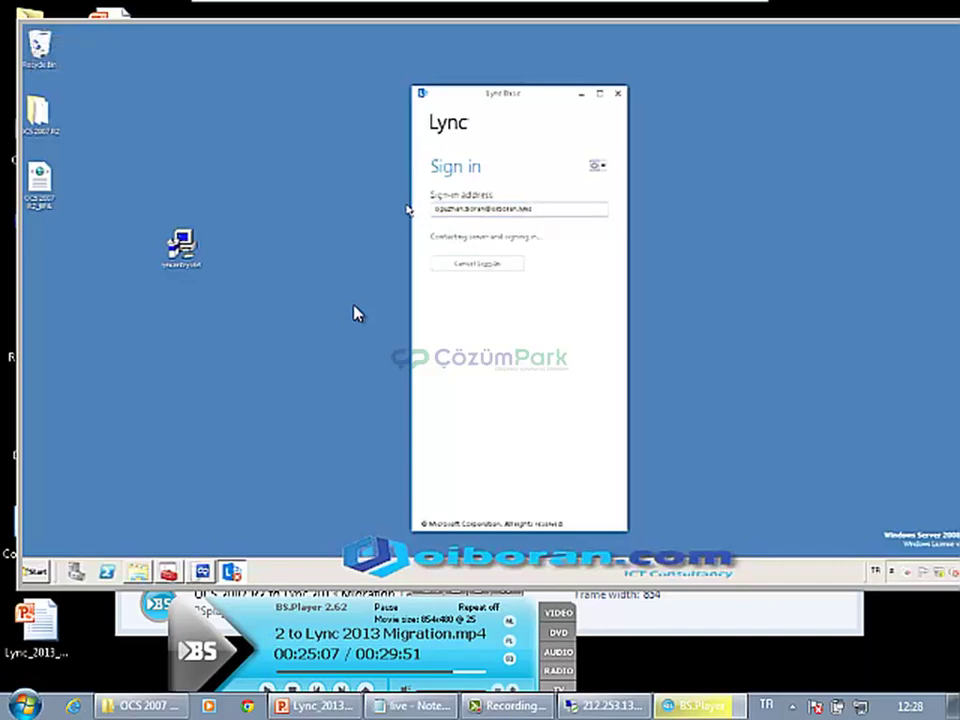
Enter the account password, keep Save my password checked, and complete the Lync Basic sign-in.
{"action": "key", "text": "space"}
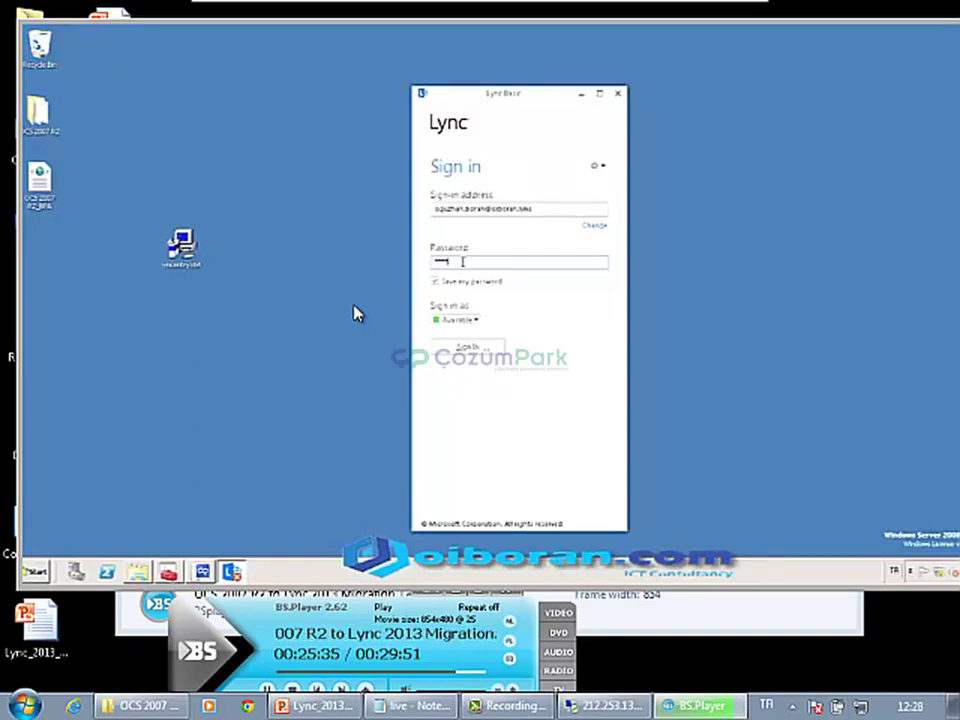
{"action": "key", "text": "space"}
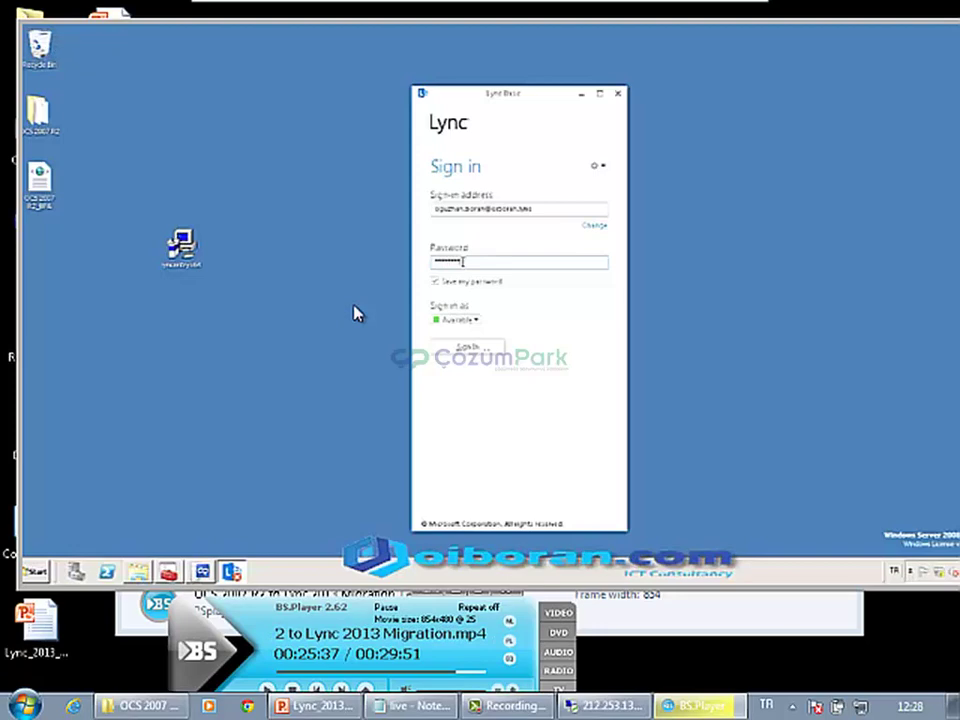
{"action": "key", "text": "space"}
{"action": "key", "text": "space"}
{"action": "key", "text": "space"}
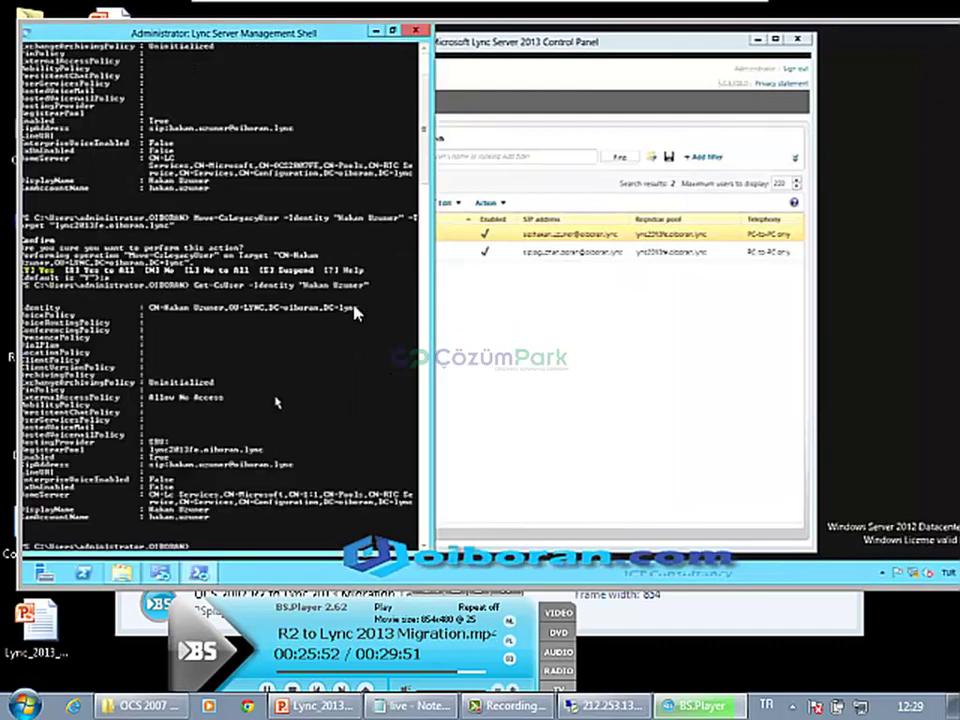
Check with Get-CsUser that the moved users' RegistrarPool is lync2013fe.oiboran.lync.
{"action": "key", "text": "space"}
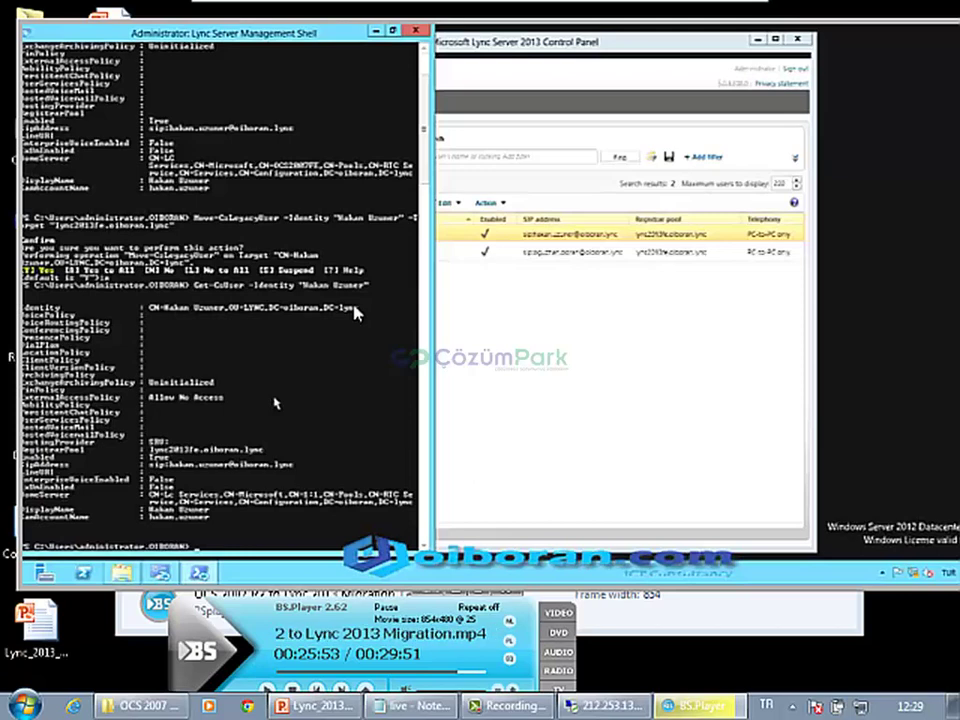
{"action": "key", "text": "space"}
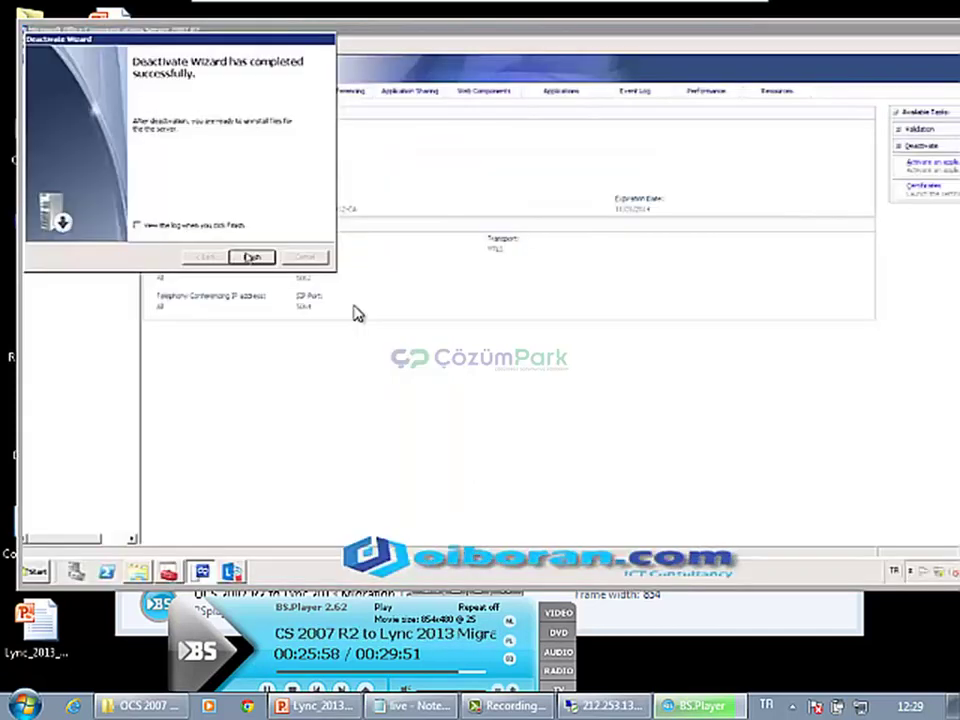
Finish the OCS 2007 R2 Deactivate Wizard after it reports successful completion.
{"action": "key", "text": "space"}
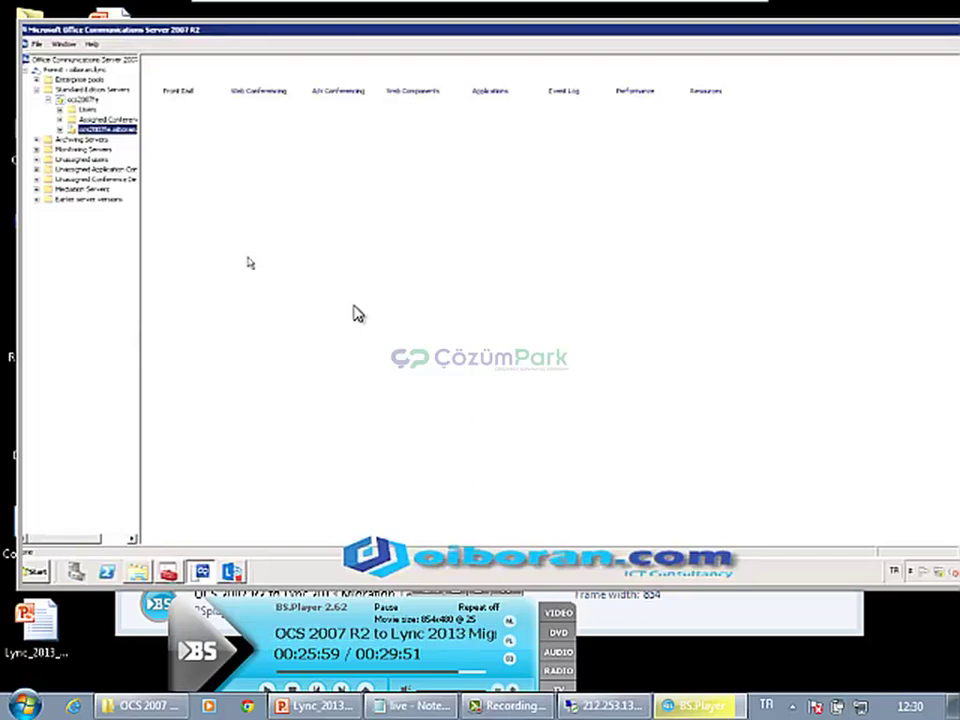
Resume the migration video to watch the Web Components server deactivation in OCS 2007 R2.
{"action": "key", "text": "space"}
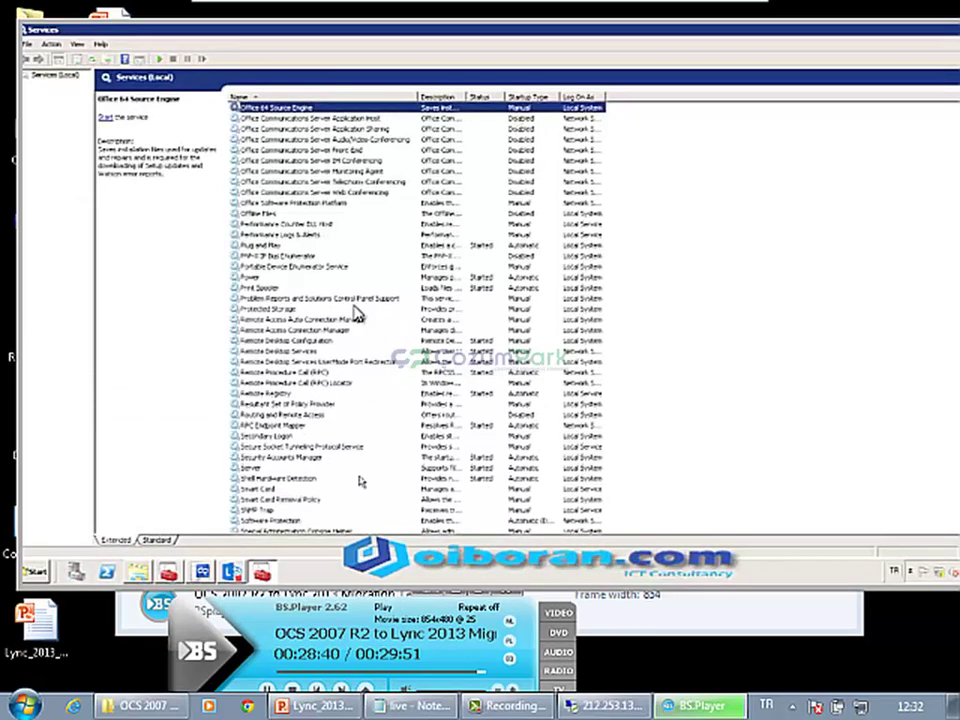
Pause the migration video on the Services console listing the Office Communications Server services as Disabled.
{"action": "key", "text": "space"}
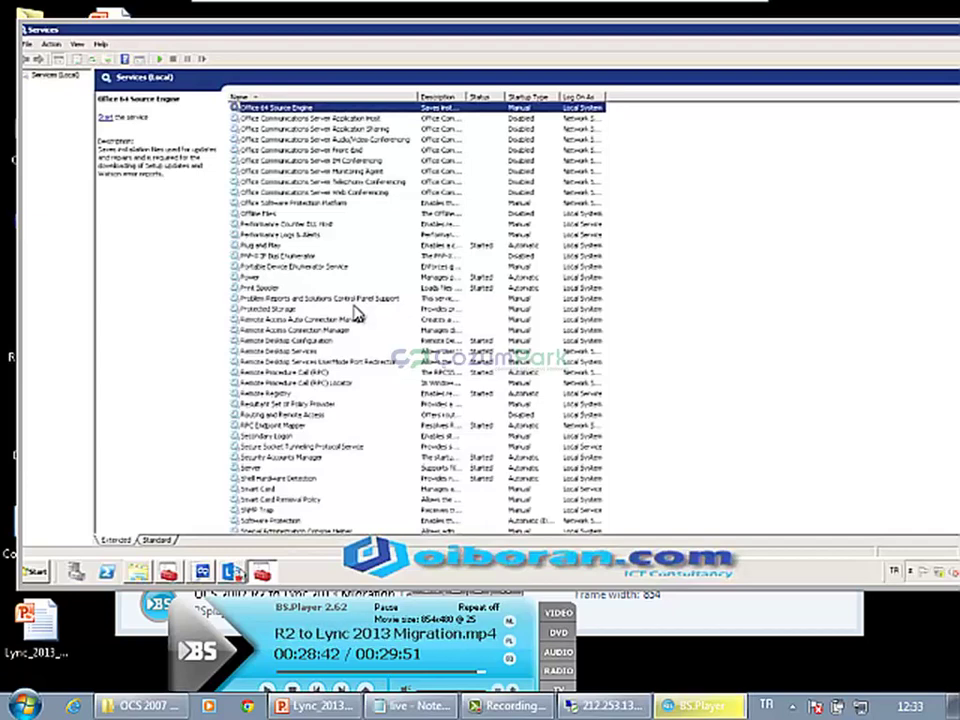
Play the video through the Lync 2013 sign-in to the 'TEST FROM LYNC 2013' chat, then return to the remote session.
{"action": "key", "text": "space"}
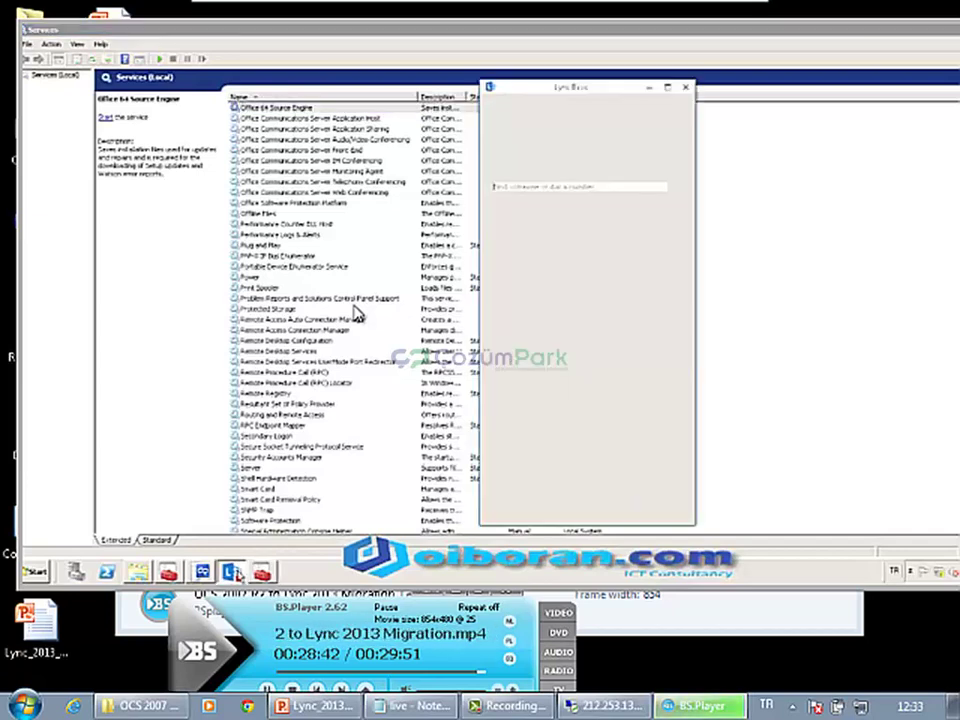
{"action": "key", "text": "space"}
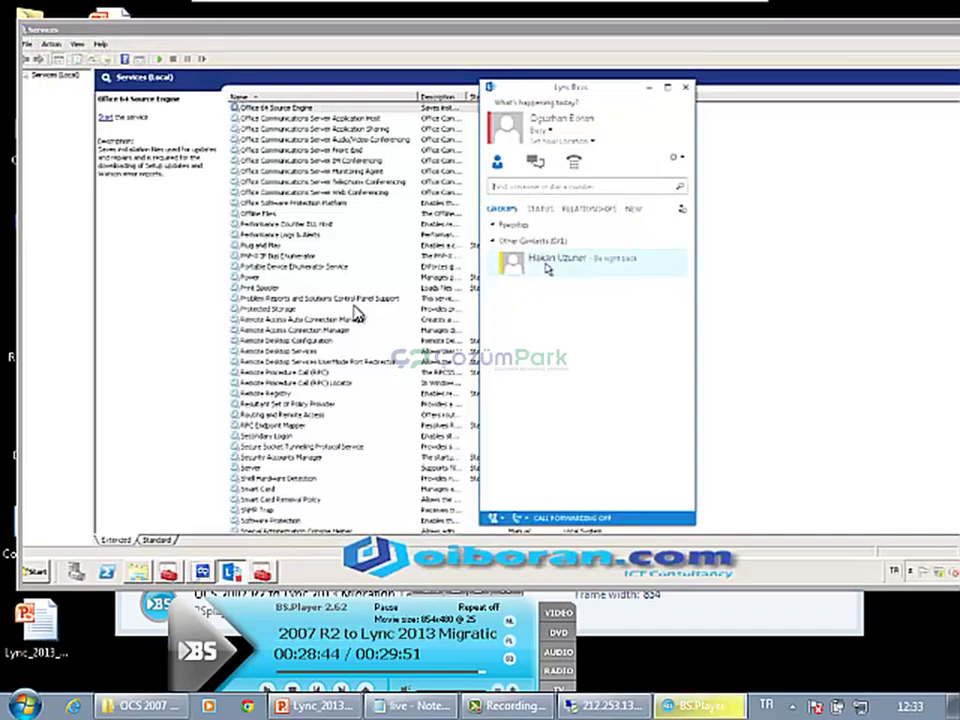
{"action": "key", "text": "space"}
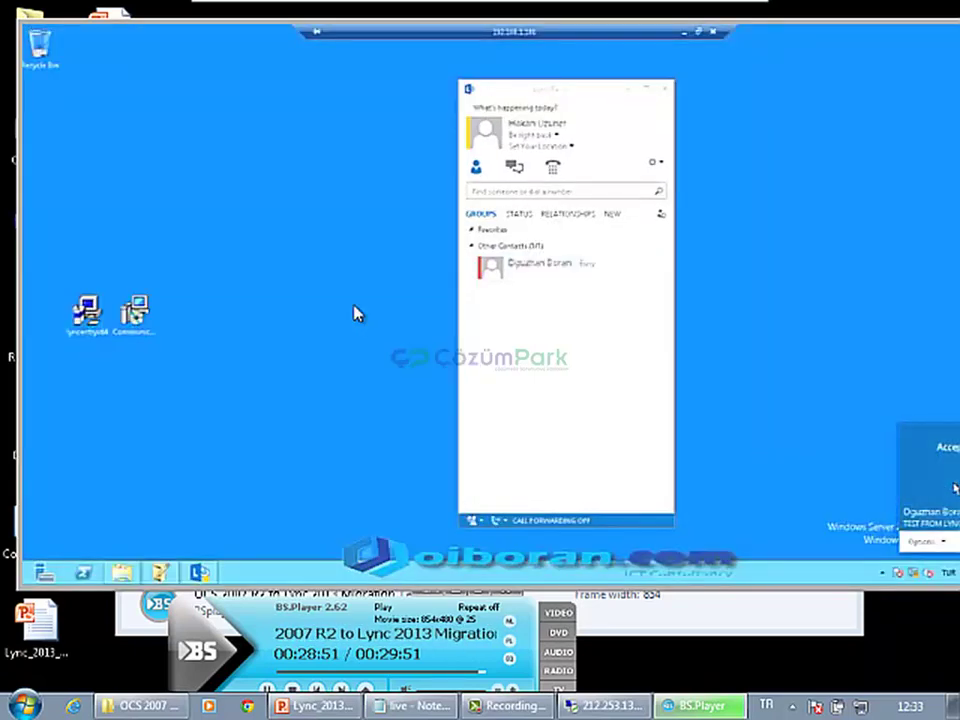
{"action": "key", "text": "space"}
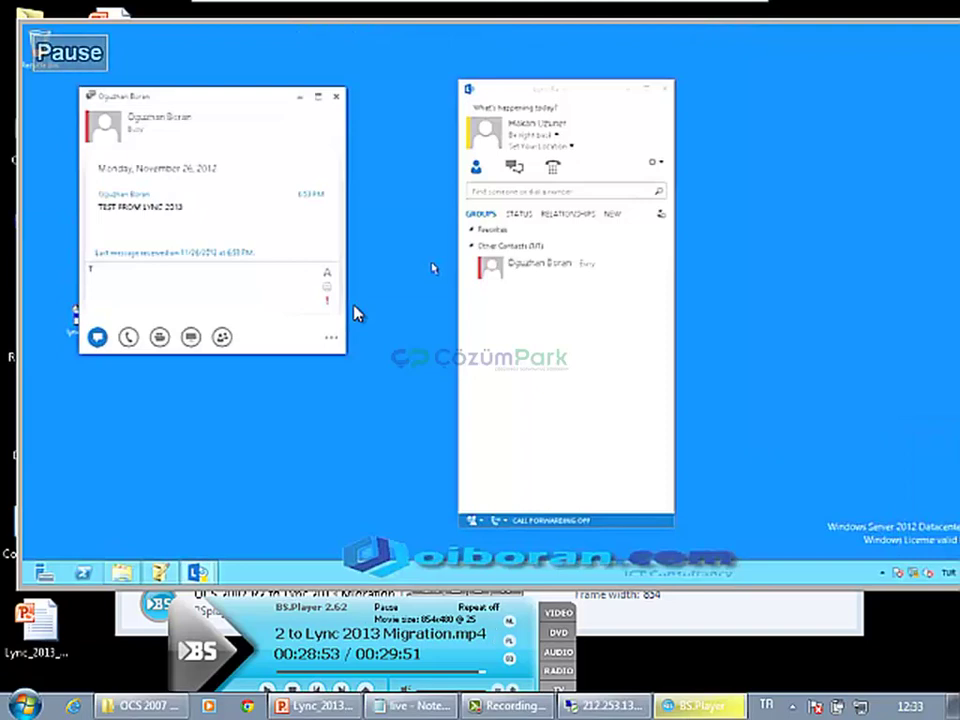
{"action": "left_click", "coordinate": [600, 706]}
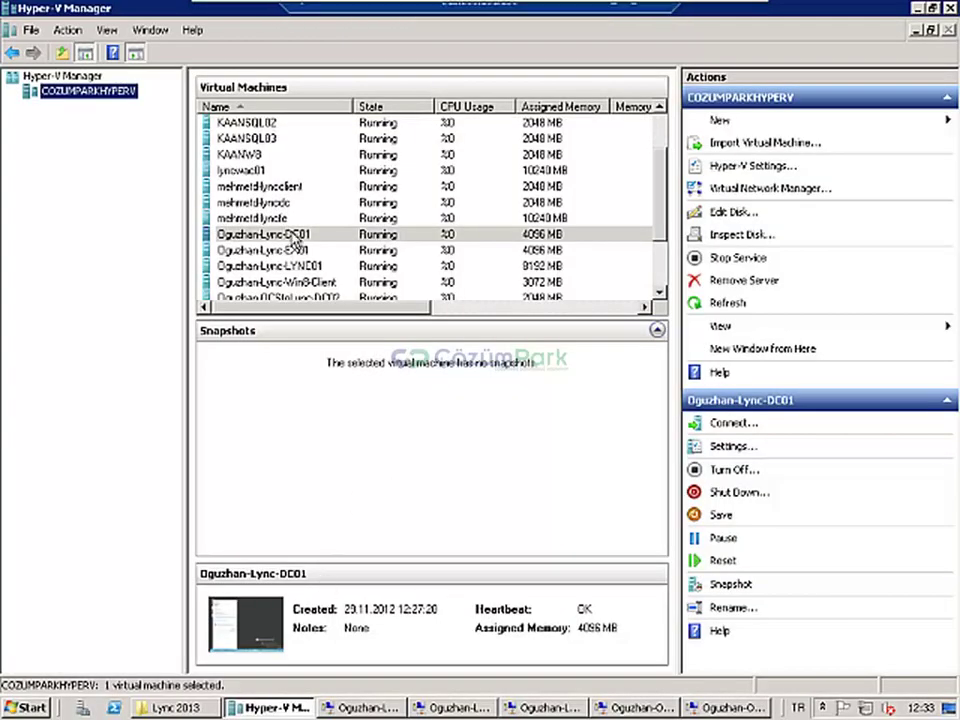
{"action": "double_click", "coordinate": [295, 235]}
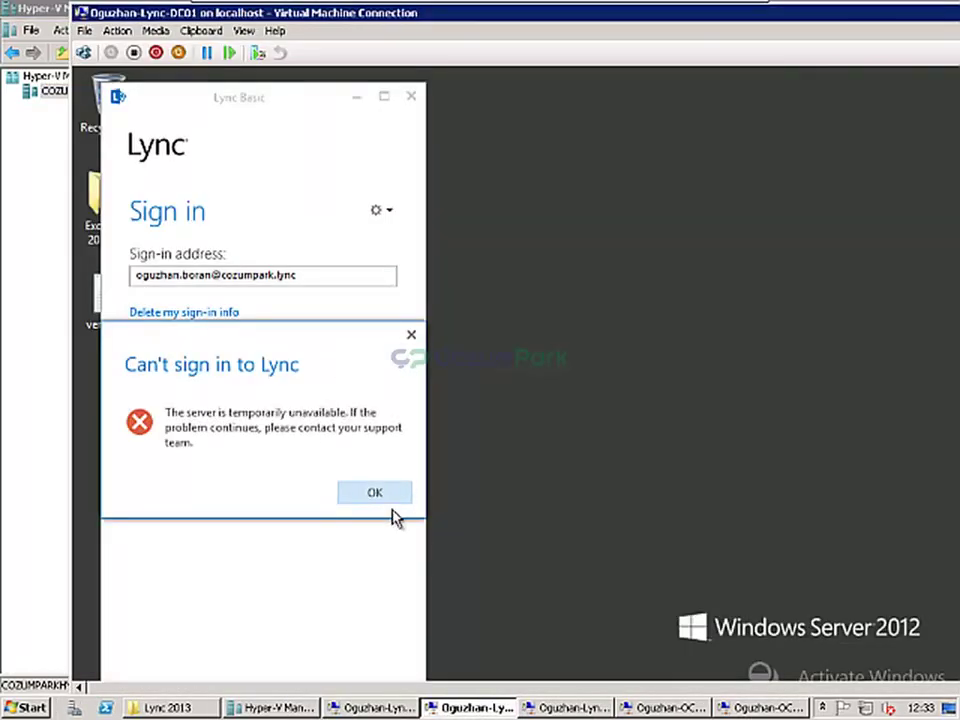
{"action": "left_click", "coordinate": [60, 514]}
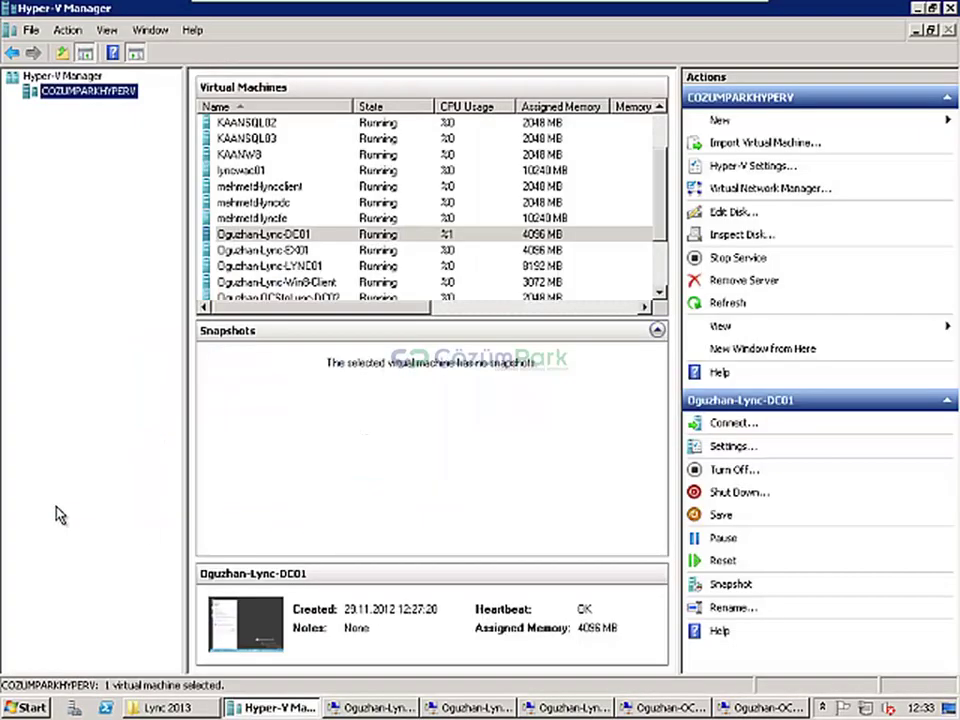
{"action": "double_click", "coordinate": [311, 267]}
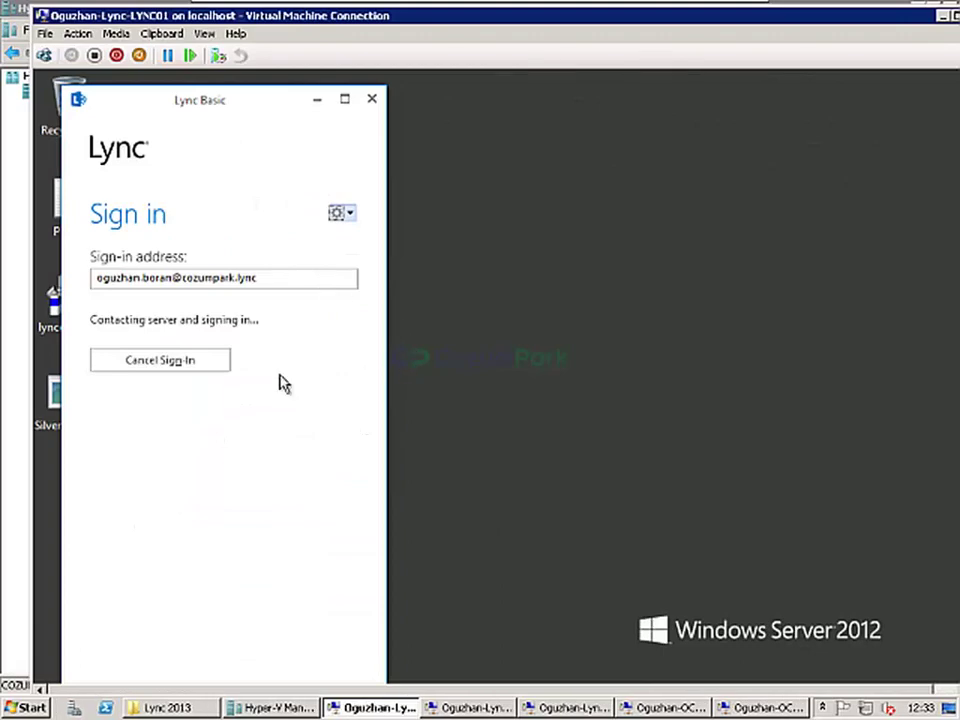
{"action": "left_click", "coordinate": [5, 240]}
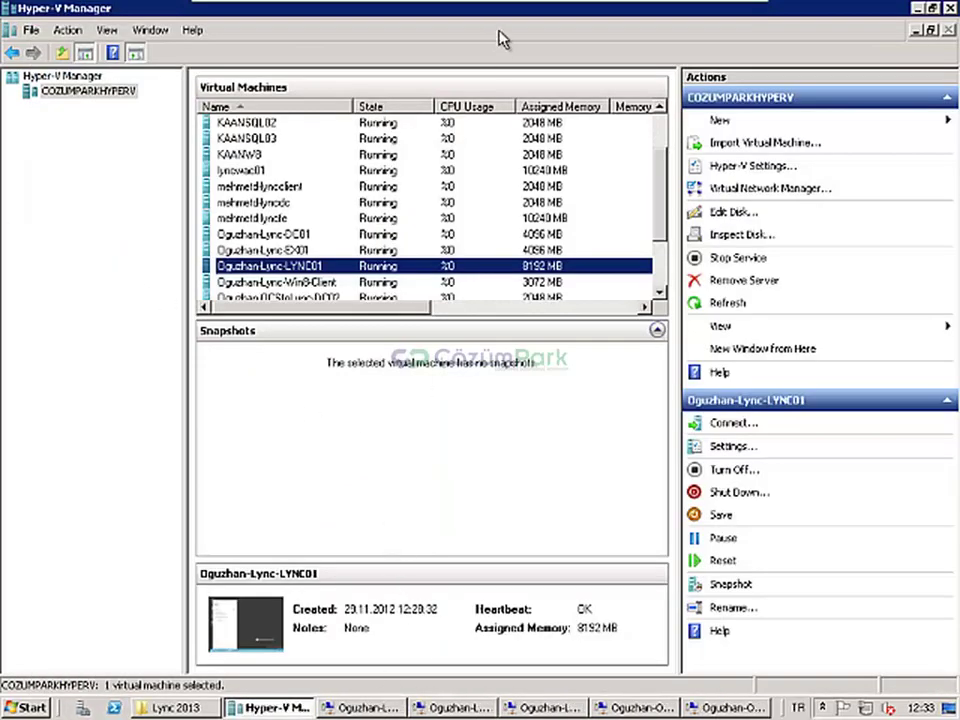
Minimize the remote session and resume the migration video up to the OCS 2007 R2 uninstall prompt.
{"action": "mouse_move", "coordinate": [521, 28]}
{"action": "left_click", "coordinate": [611, 12]}
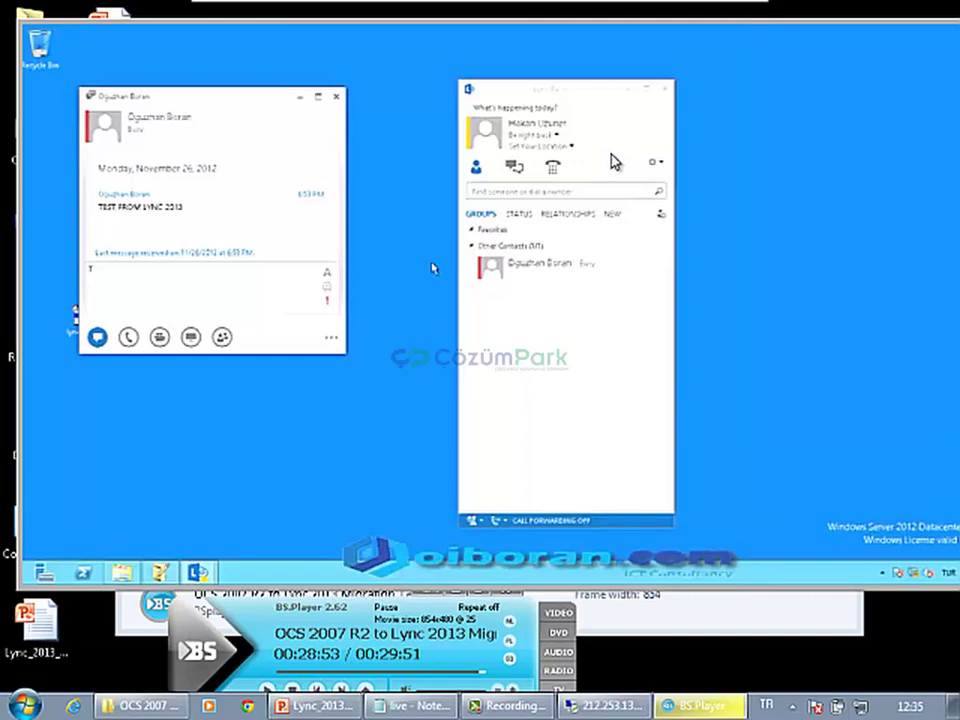
{"action": "key", "text": "space"}
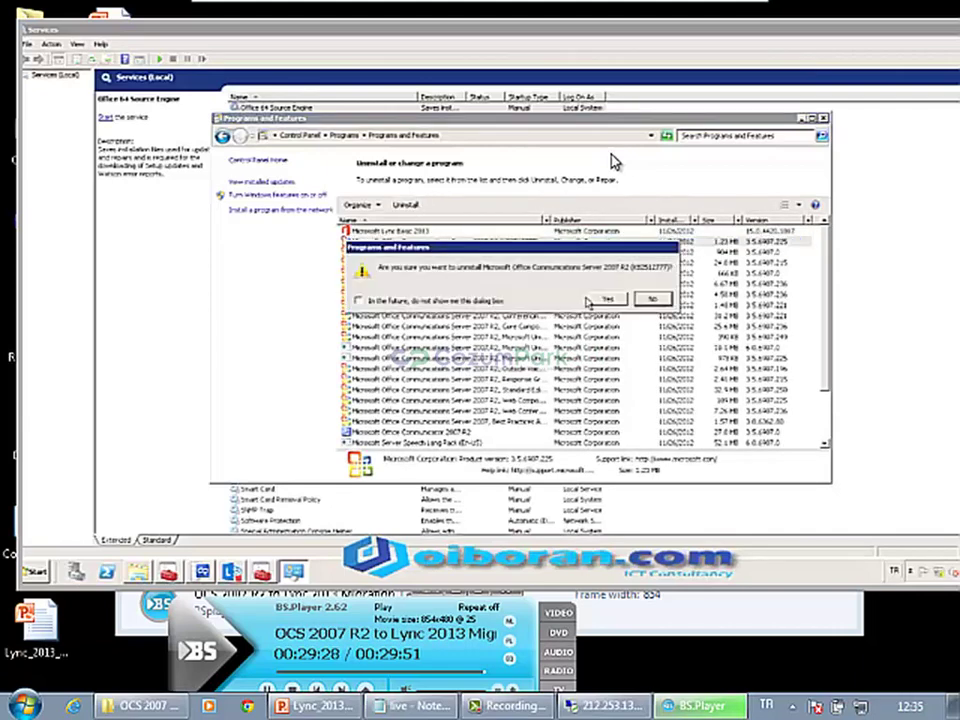
Pause the migration video at 00:29:30.
{"action": "key", "text": "space"}
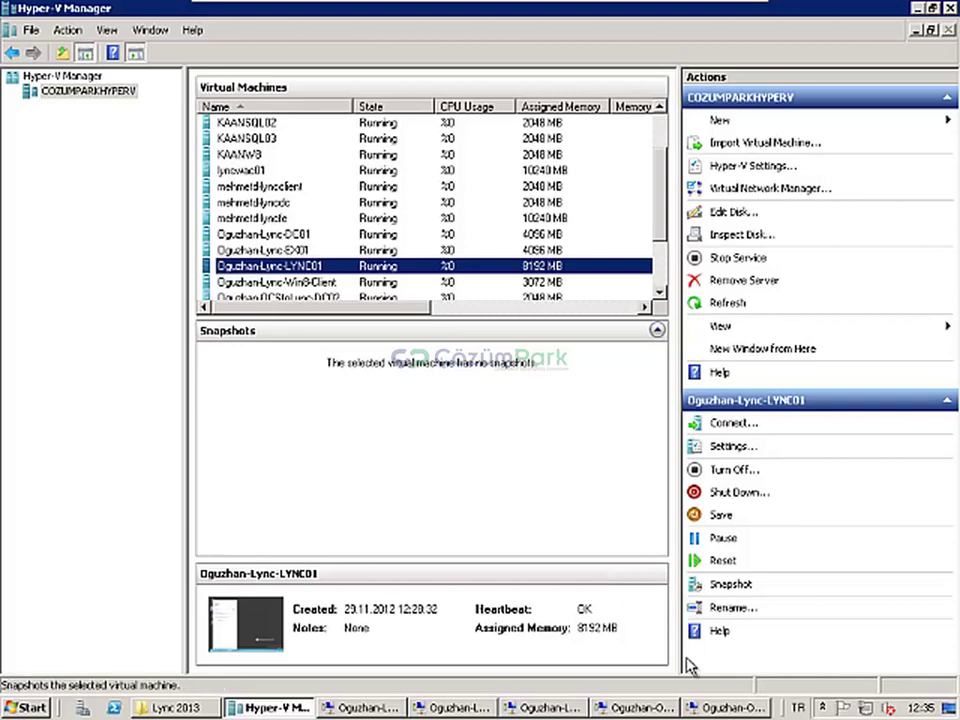
Dismiss the Lync sign-in error on the Oguzhan-Lync-DC01 virtual machine.
{"action": "double_click", "coordinate": [311, 236]}
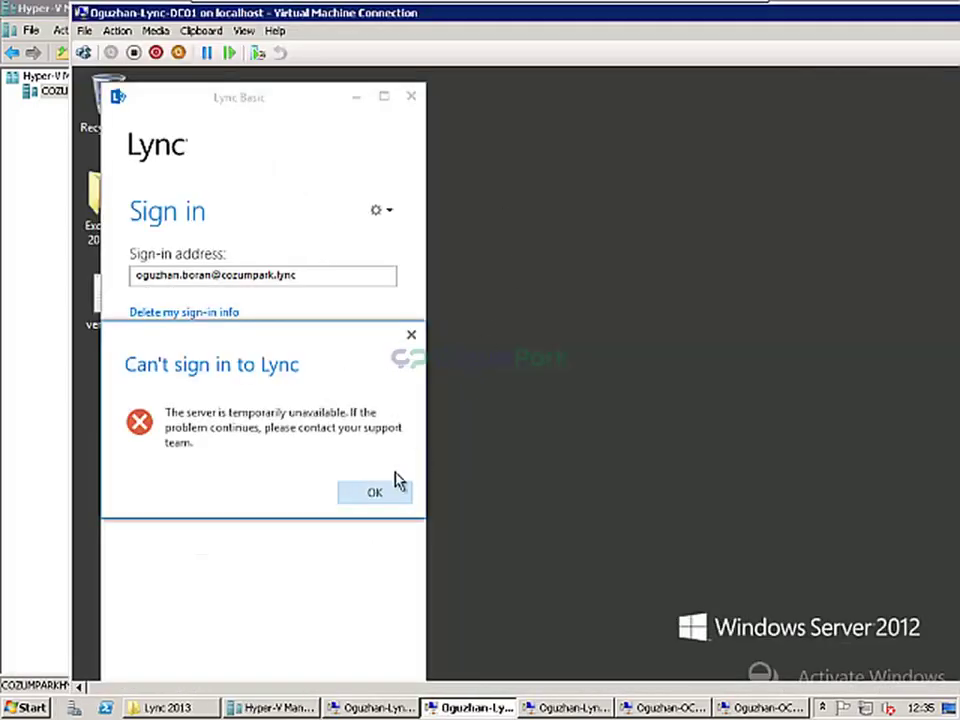
{"action": "left_click", "coordinate": [381, 492]}
{"action": "left_click", "coordinate": [15, 450]}
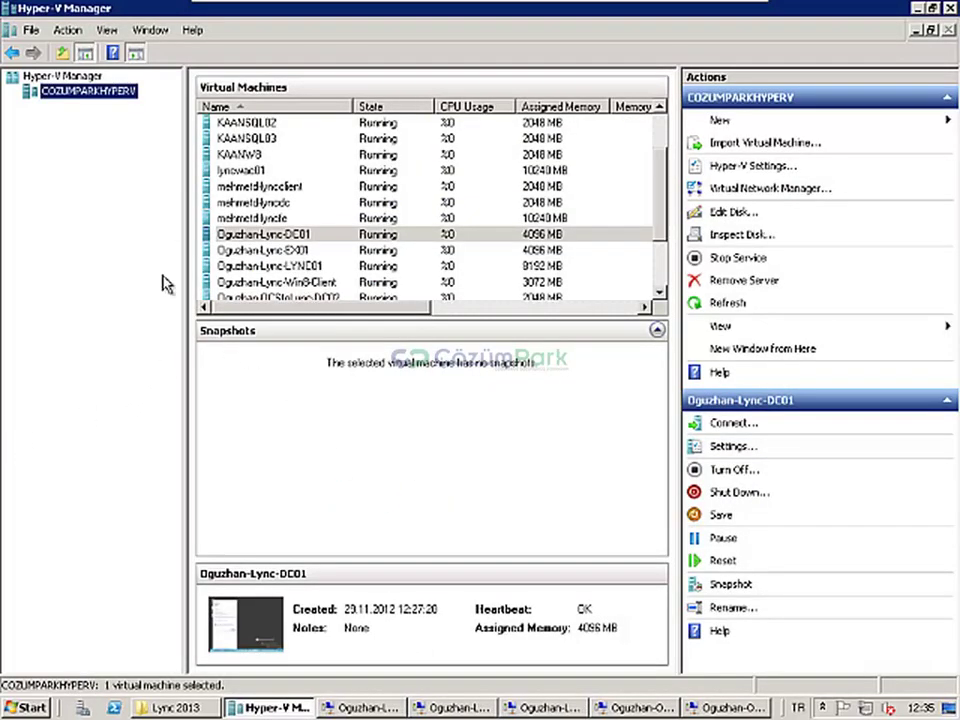
Cancel and restart the Lync sign-in on the Oguzhan-Lync-LYNC01 virtual machine.
{"action": "left_click", "coordinate": [263, 252]}
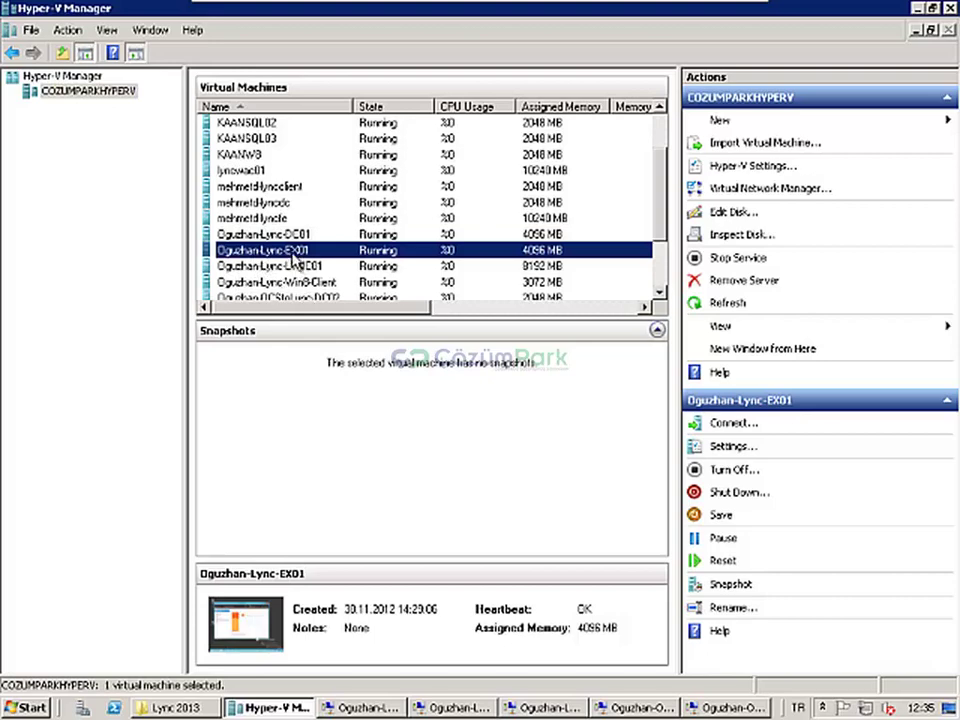
{"action": "double_click", "coordinate": [259, 267]}
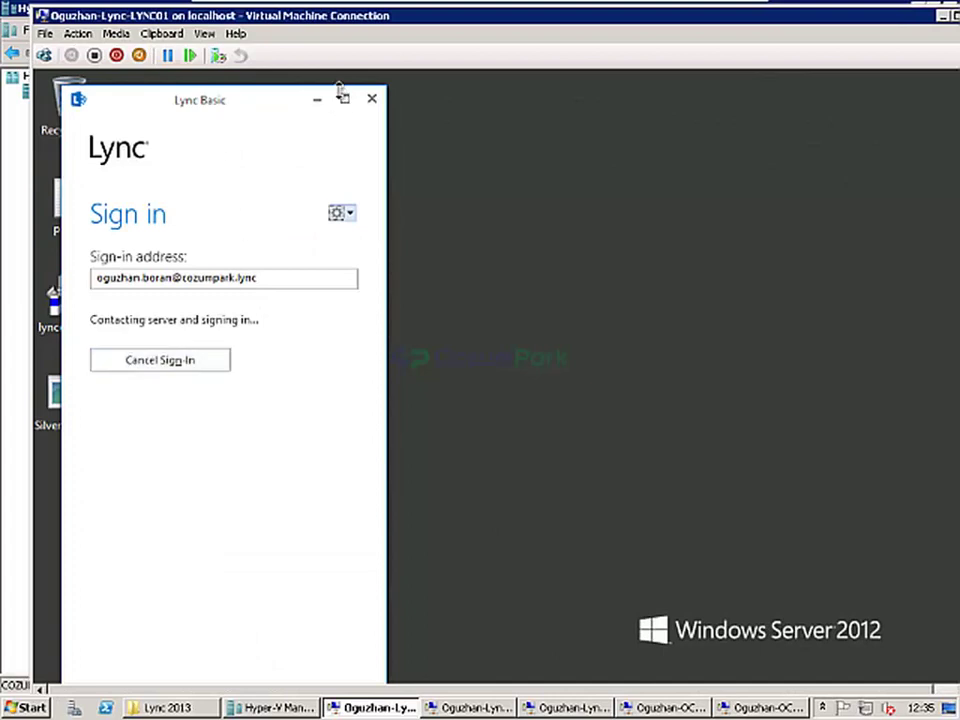
{"action": "left_click", "coordinate": [178, 365]}
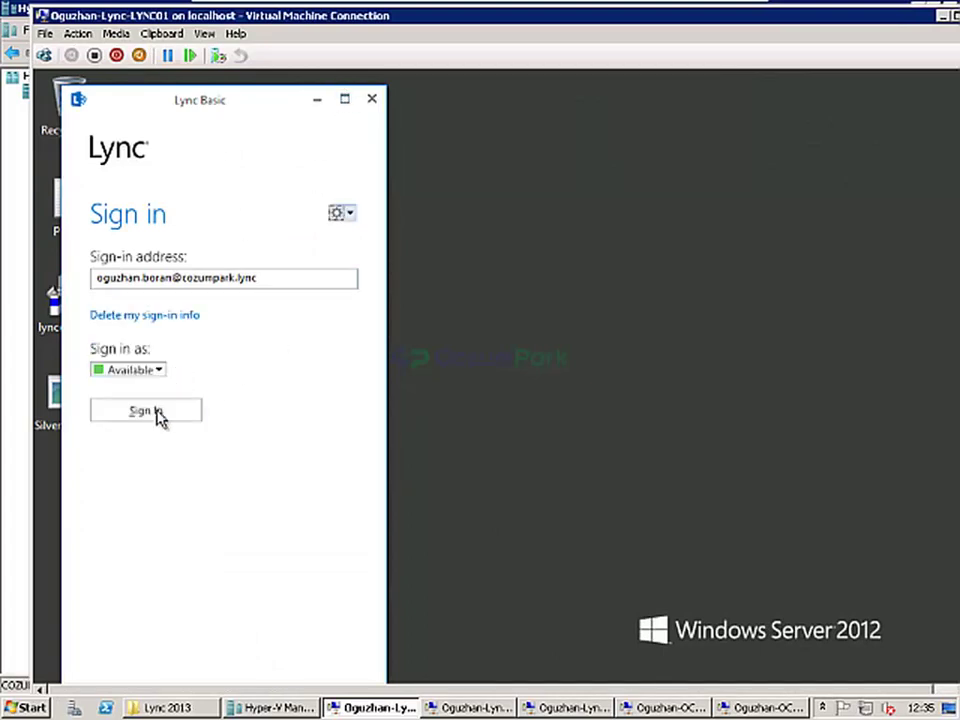
{"action": "left_click", "coordinate": [156, 414]}
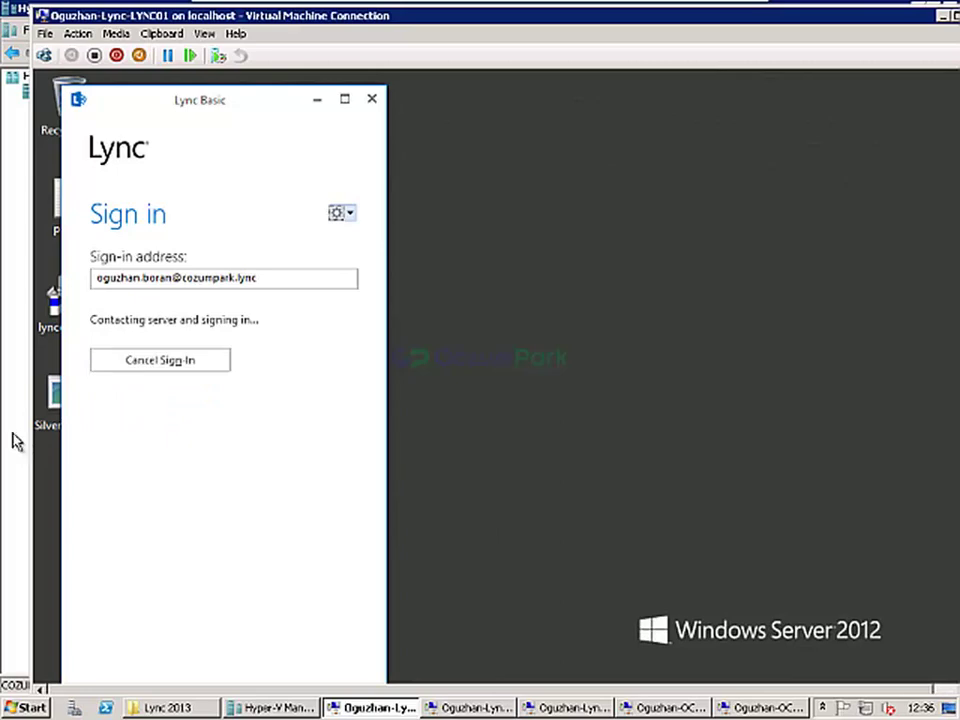
{"action": "left_click", "coordinate": [13, 439]}
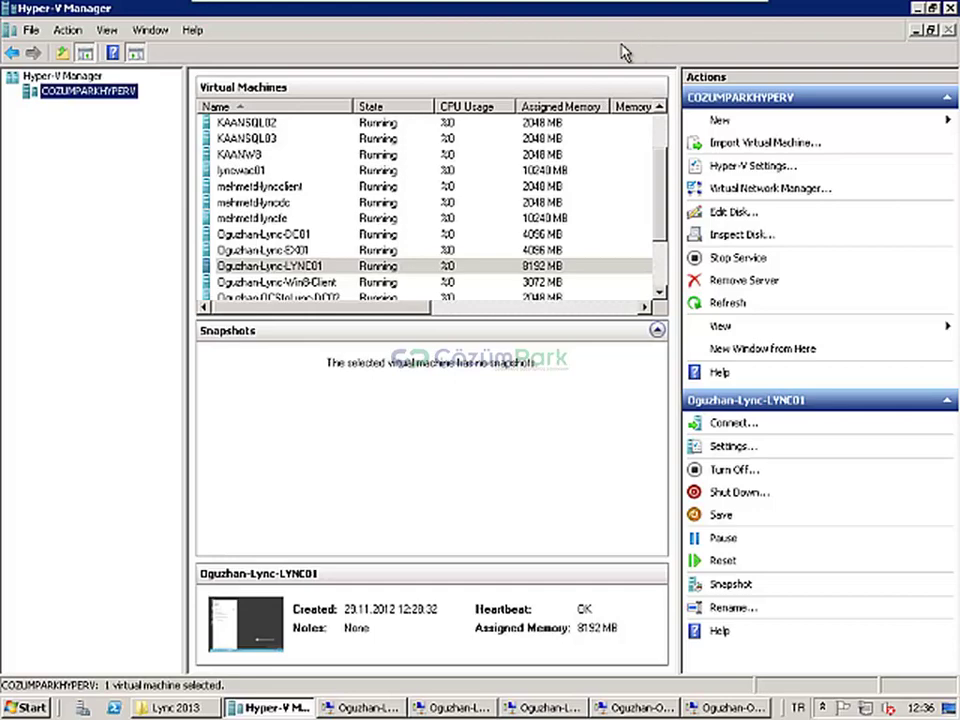
Run the Lync_2013_kurulum slide show from slide 40, 'Sorular&Cevaplar'.
{"action": "mouse_move", "coordinate": [617, 47]}
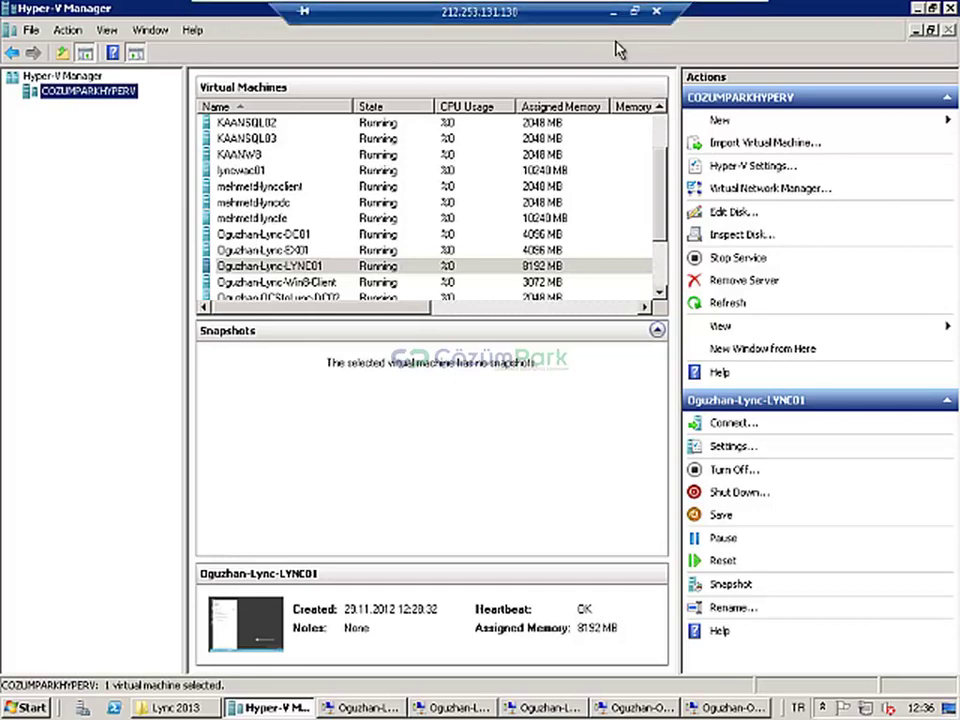
{"action": "left_click", "coordinate": [617, 22]}
{"action": "left_click", "coordinate": [293, 705]}
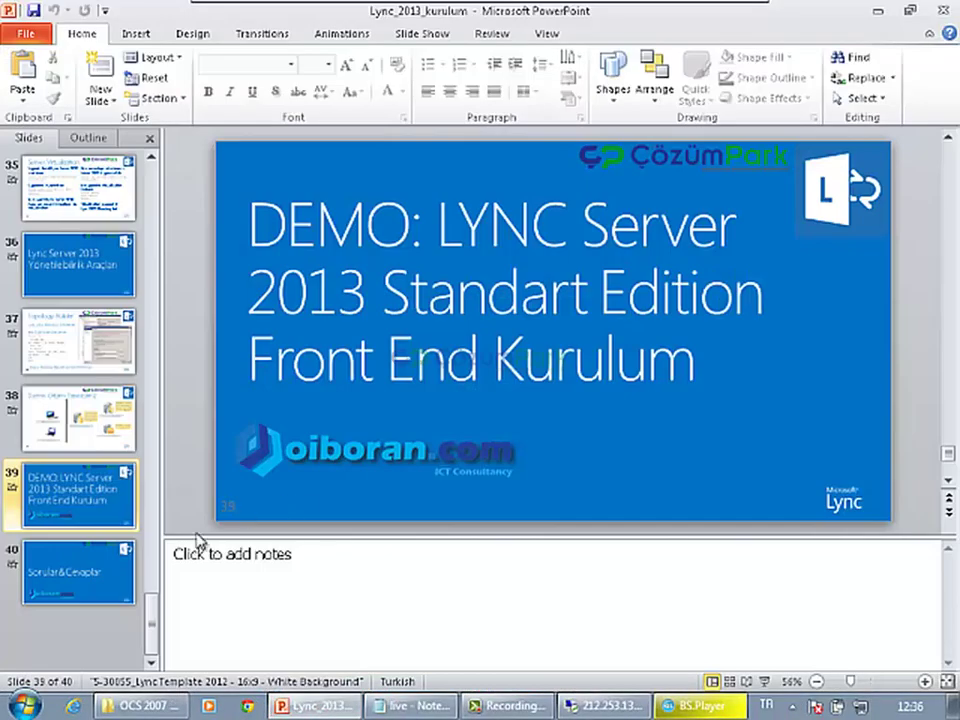
{"action": "left_click", "coordinate": [86, 568]}
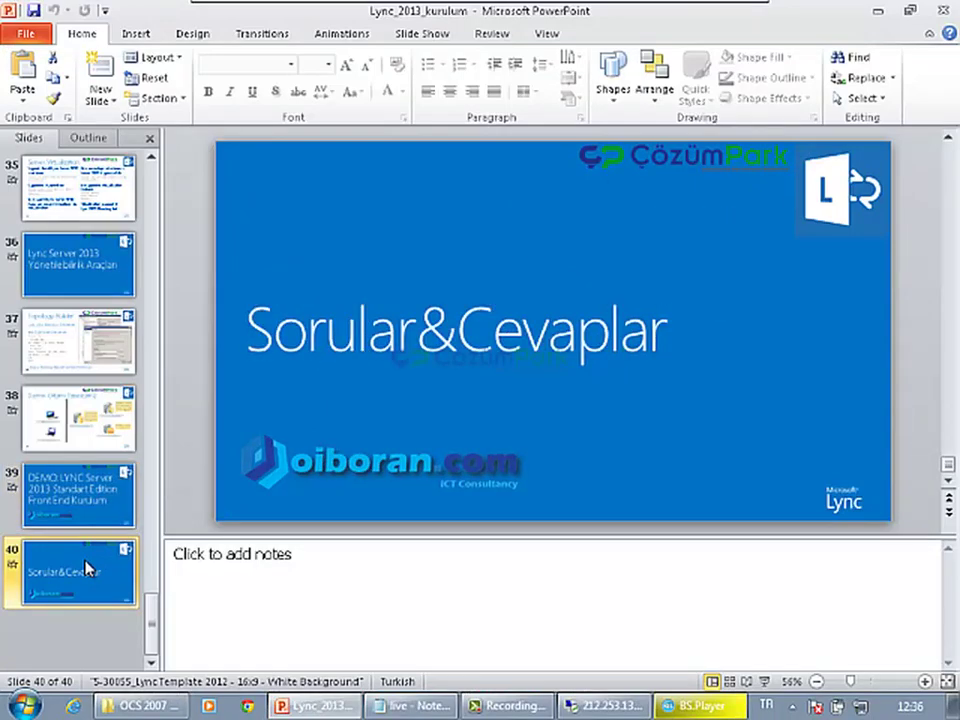
{"action": "left_click", "coordinate": [767, 681]}
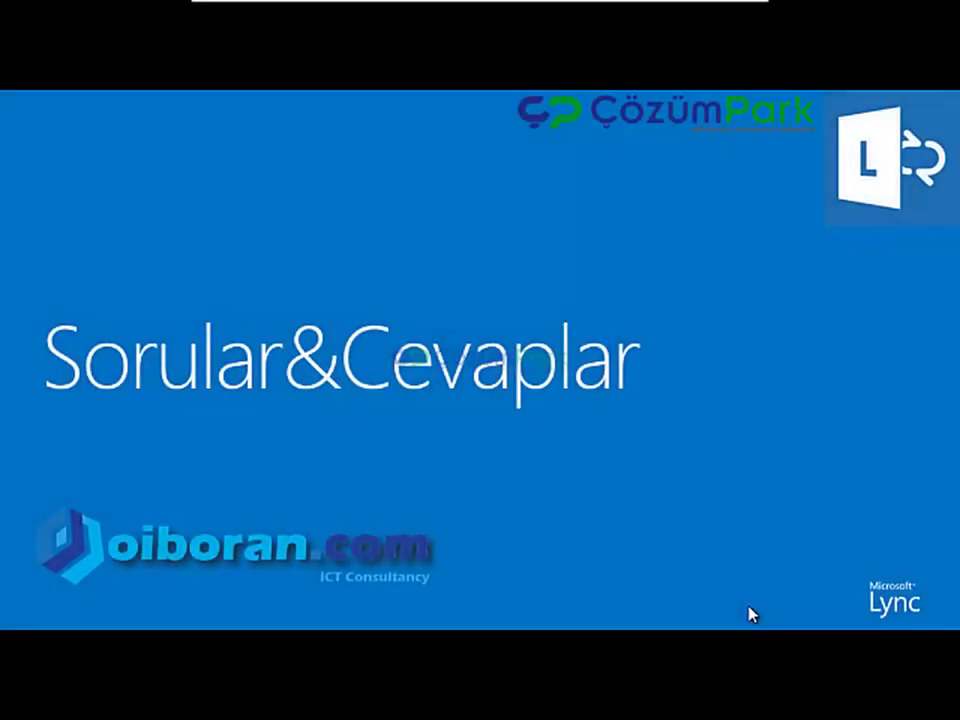